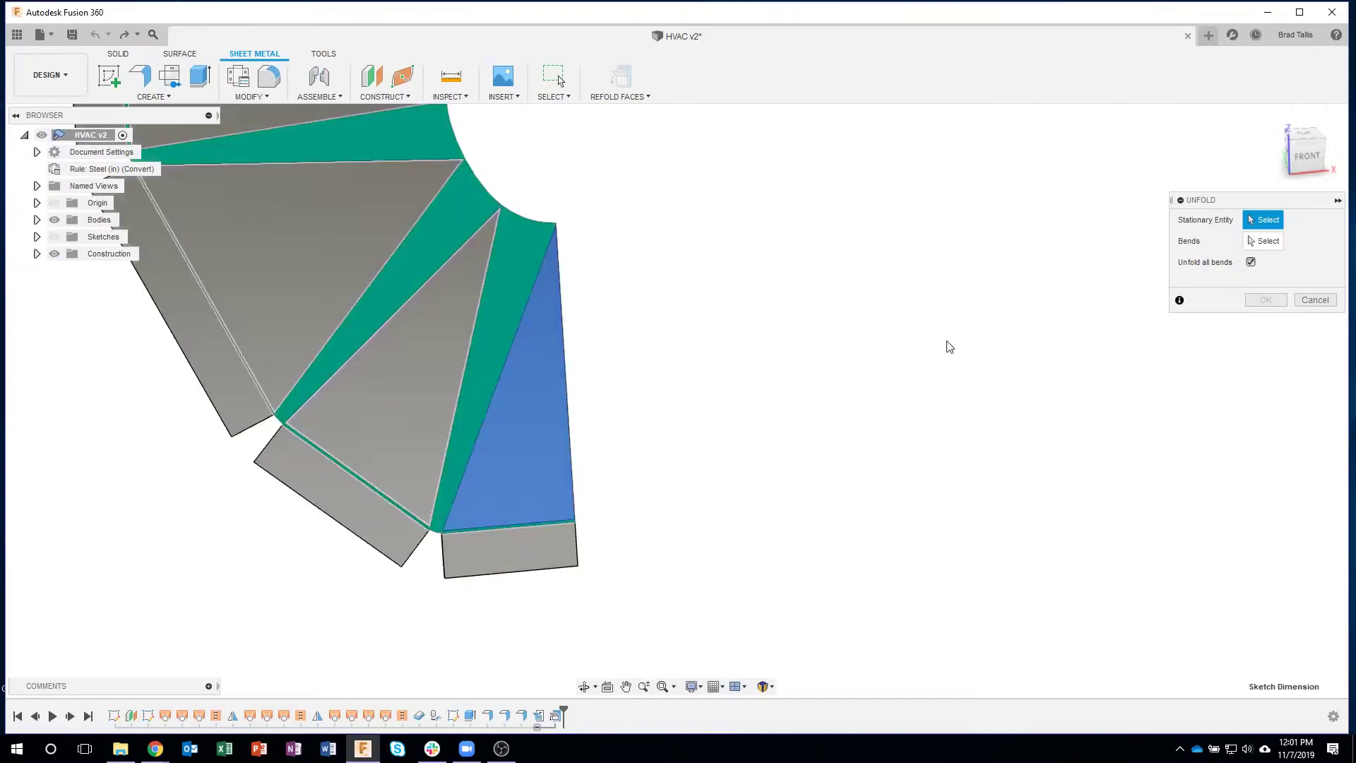
Unfold all bends of the sheet metal transition with the selected triangular face as the stationary entity.
{"action": "left_click", "coordinate": [1252, 304]}
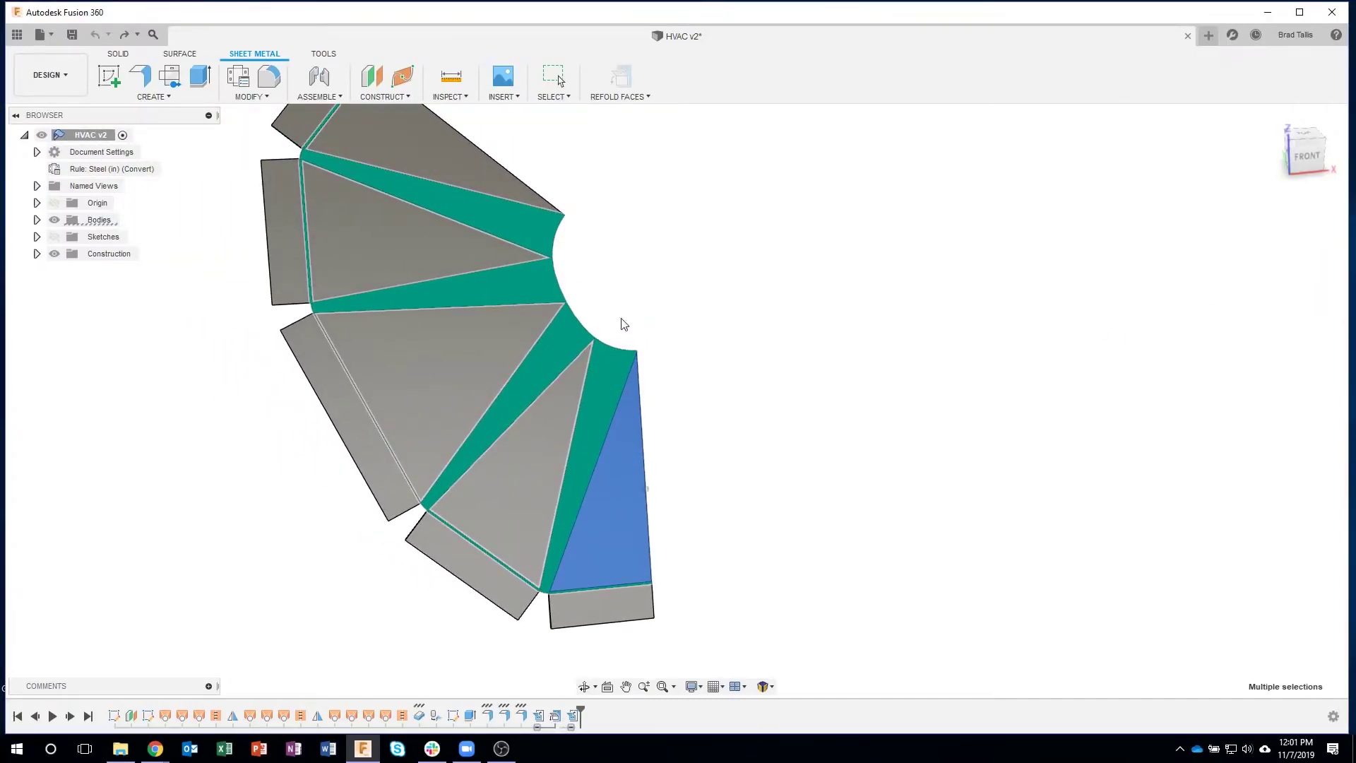
{"action": "key", "text": "Escape"}
{"action": "middle_click_drag", "start_coordinate": [689, 311], "coordinate": [797, 121], "text": "shift"}
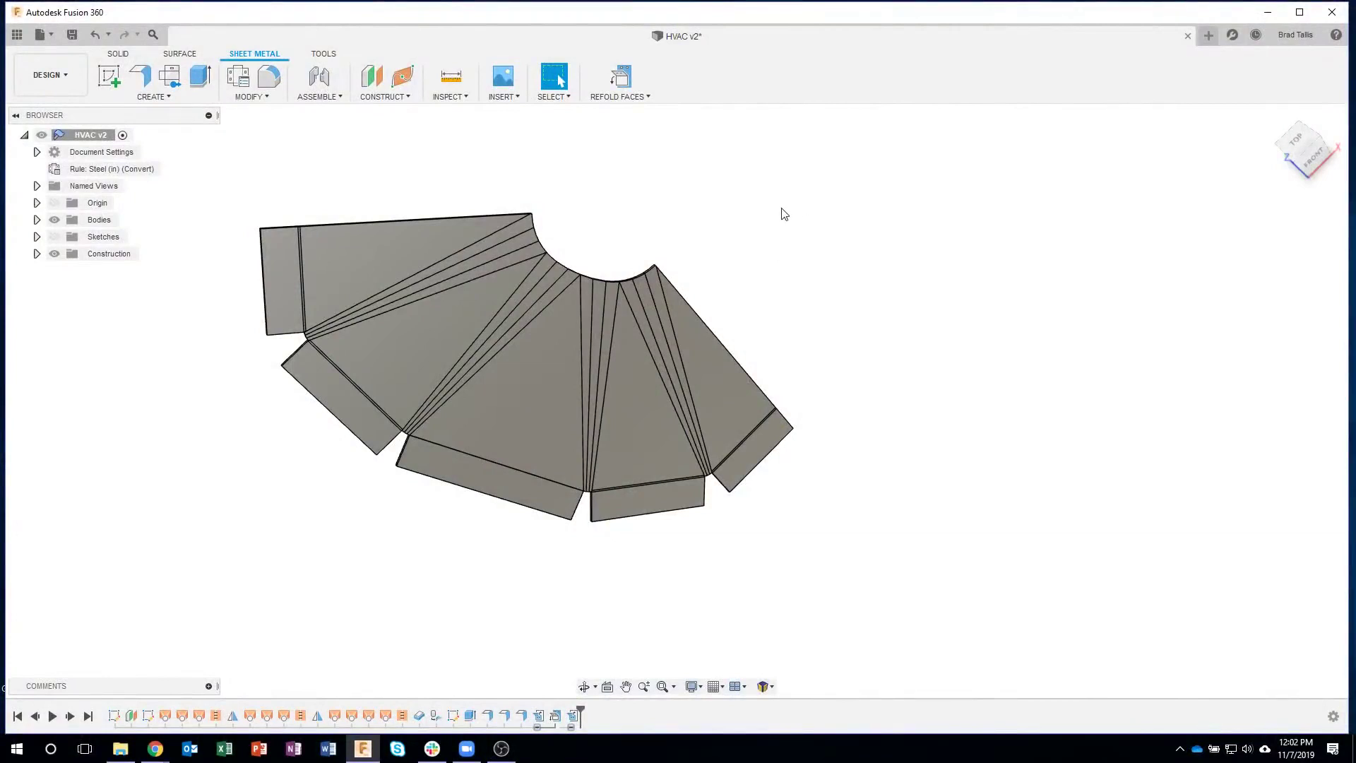
Create a new empty design and undo the last unfold in the HVAC design.
{"action": "left_click", "coordinate": [1208, 36]}
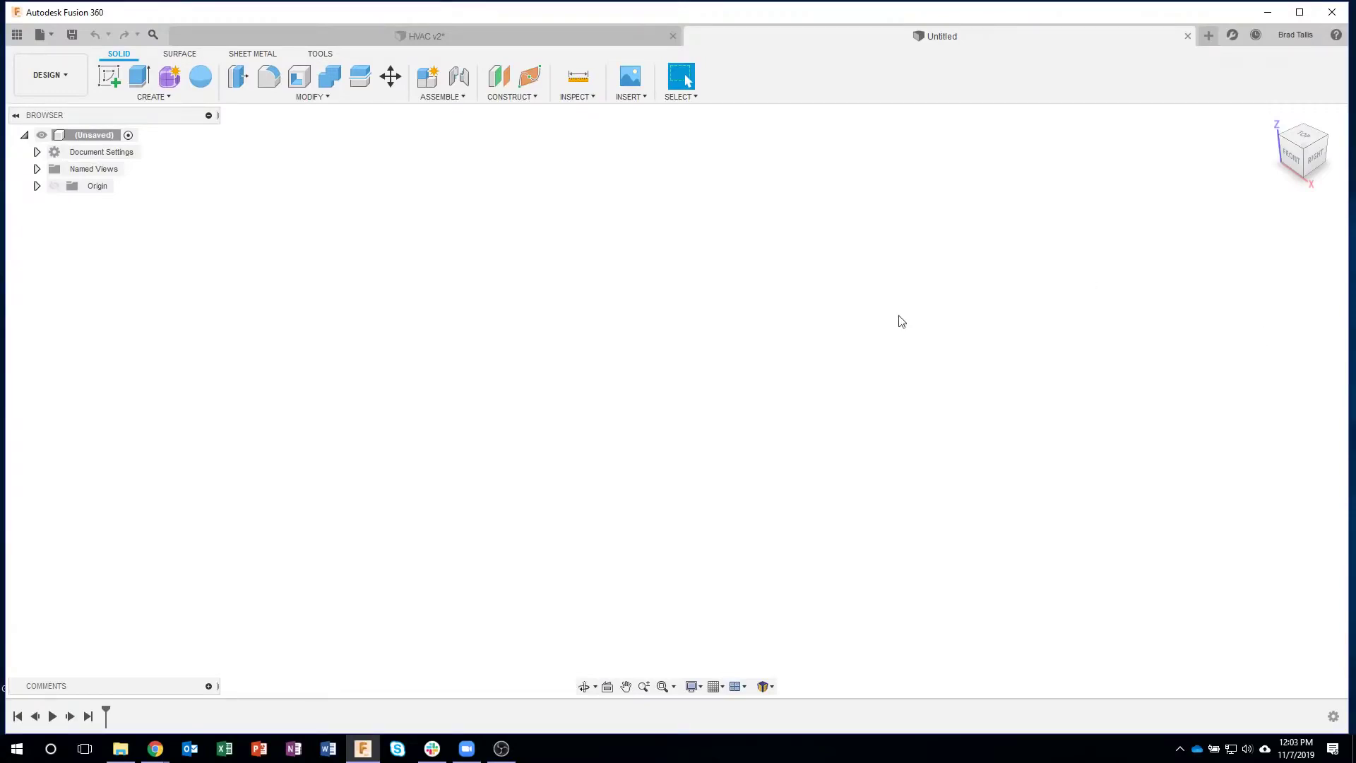
{"action": "left_click", "coordinate": [474, 42]}
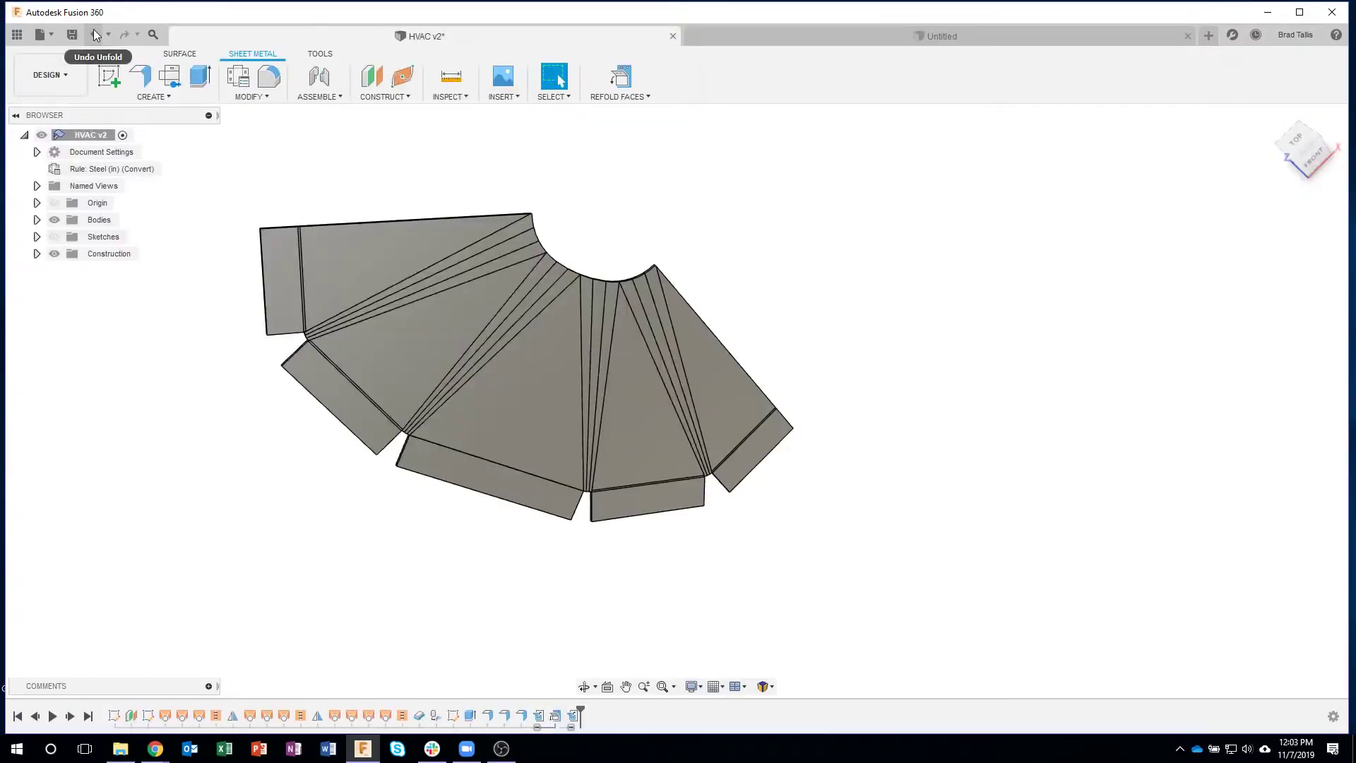
{"action": "left_click", "coordinate": [93, 31]}
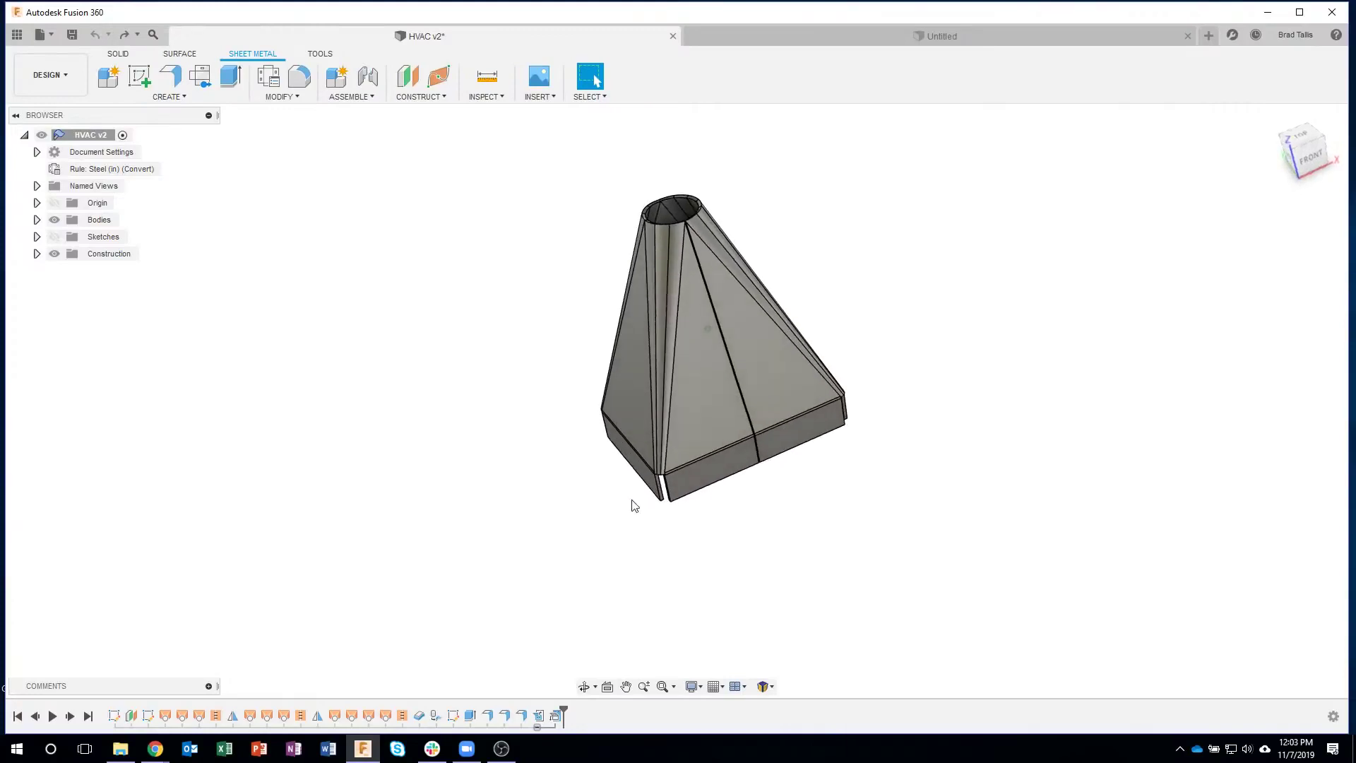
{"action": "middle_click_drag", "start_coordinate": [627, 483], "coordinate": [693, 240], "text": "shift"}
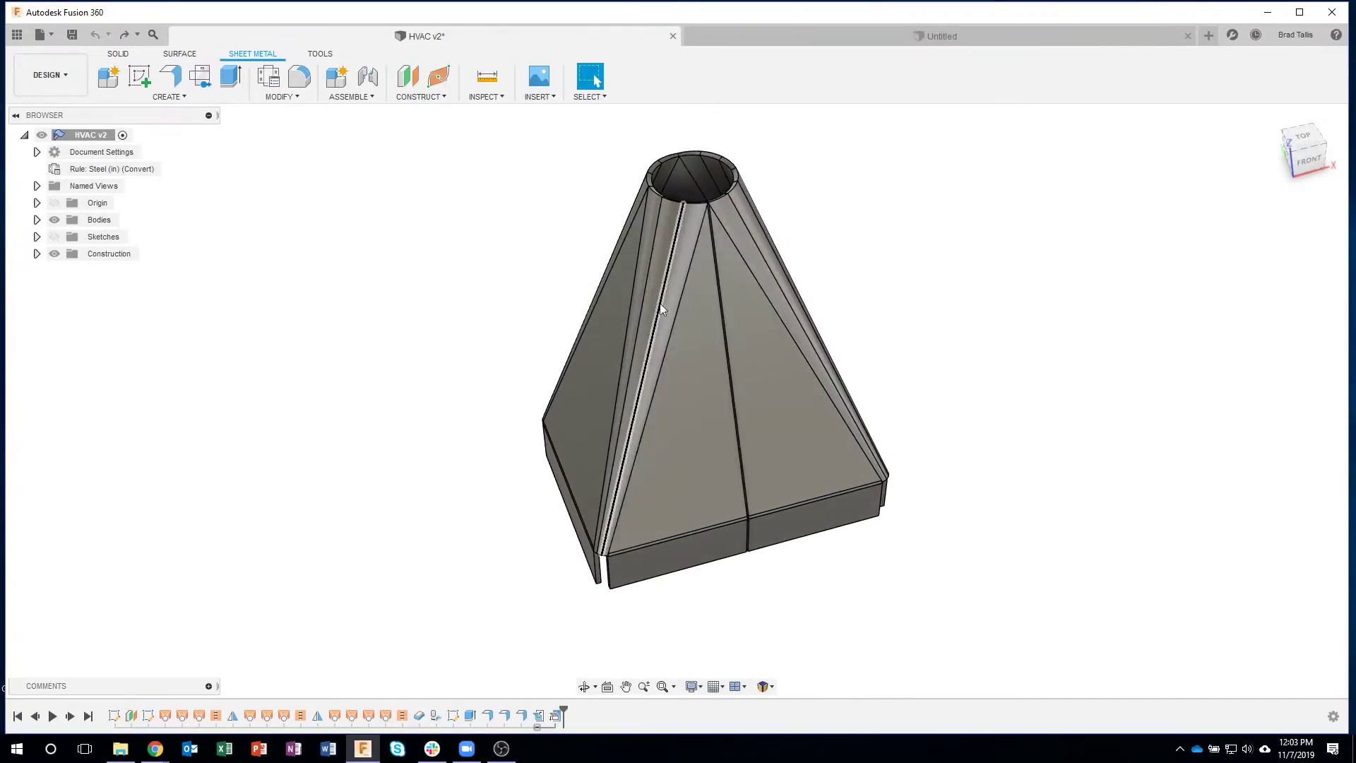
{"action": "middle_click_drag", "start_coordinate": [850, 198], "coordinate": [924, 229], "text": "shift"}
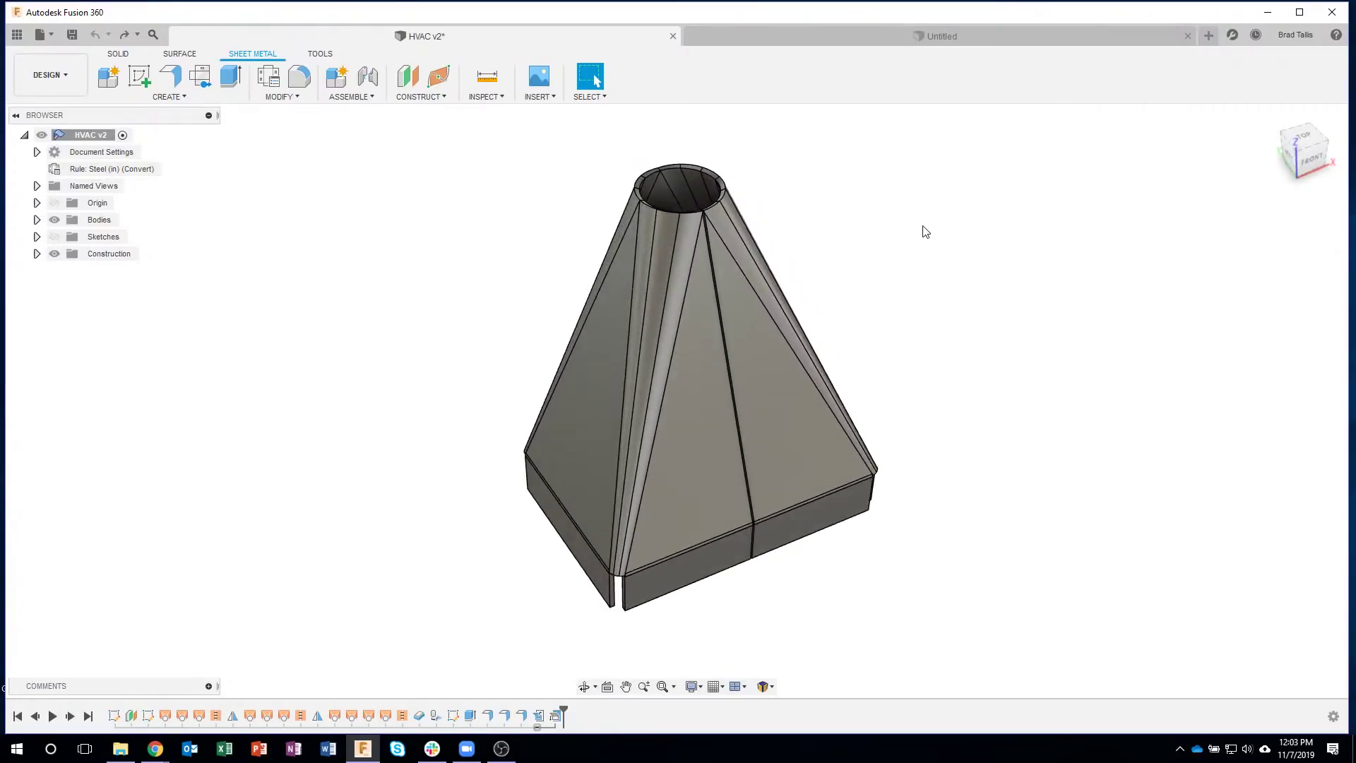
{"action": "middle_click_drag", "start_coordinate": [672, 339], "coordinate": [948, 215], "text": "shift"}
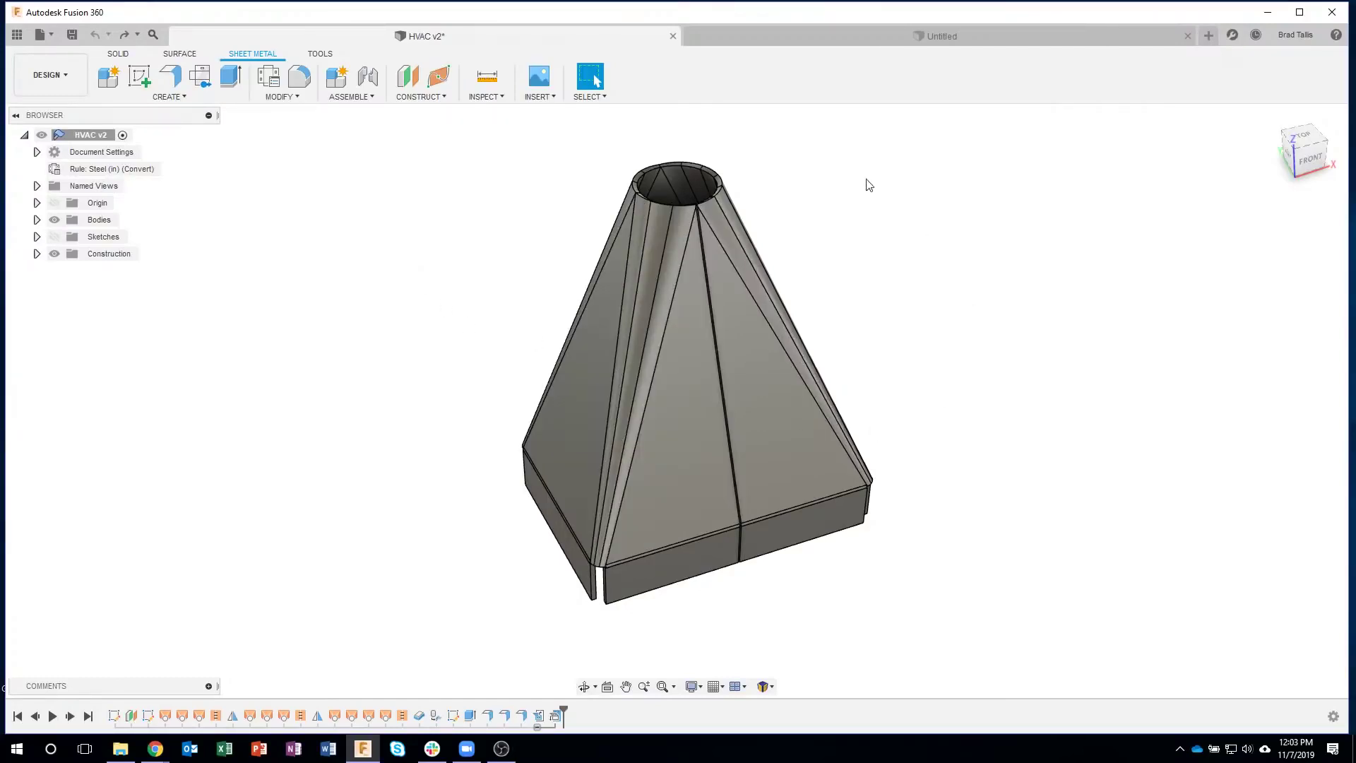
{"action": "left_click", "coordinate": [168, 97]}
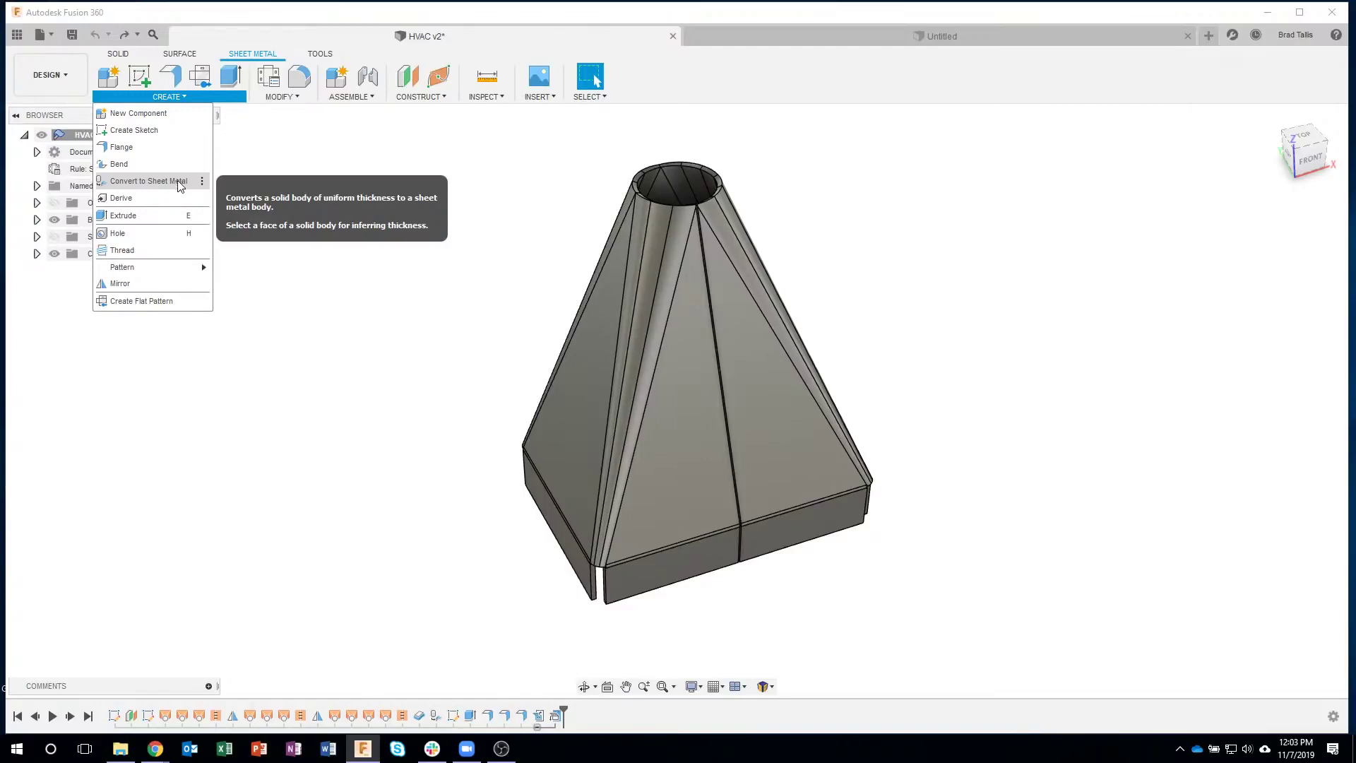
{"action": "left_click", "coordinate": [388, 271]}
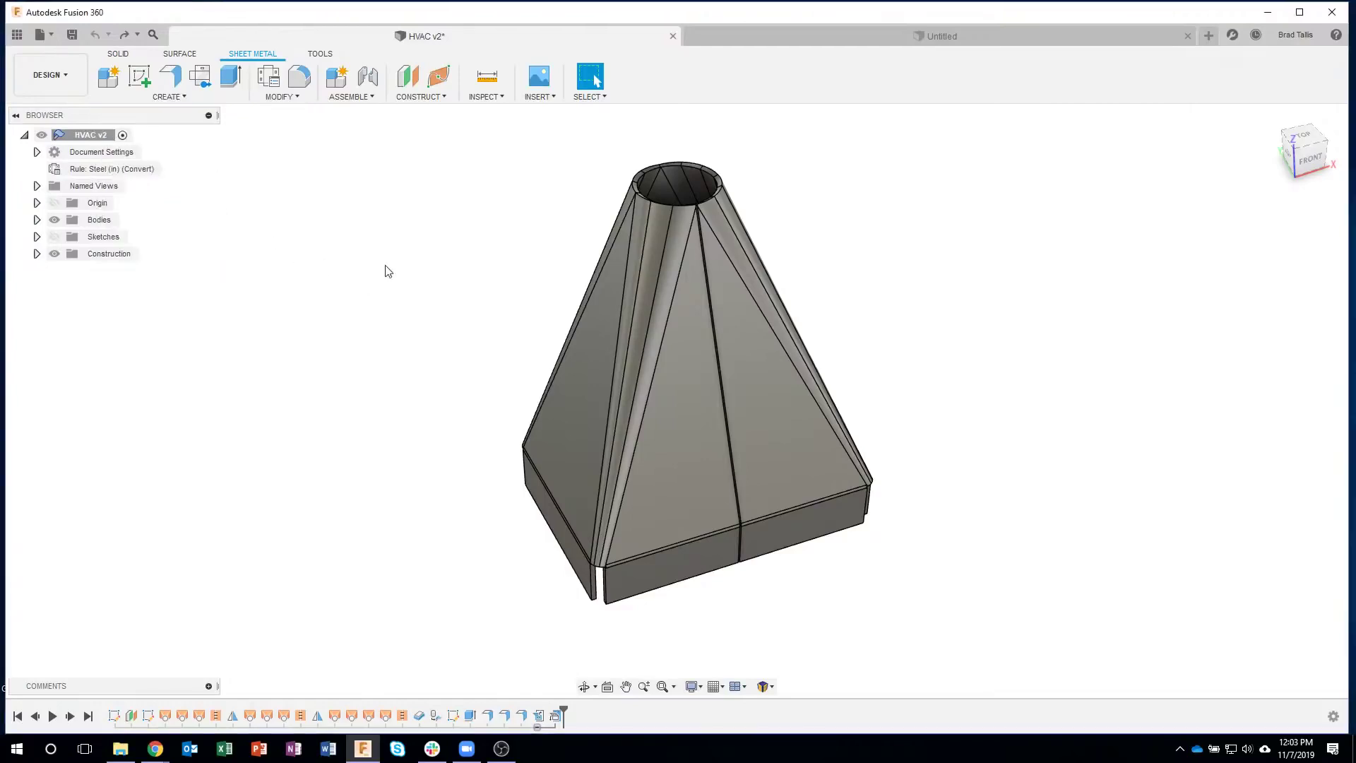
Go to the untitled design, check its document units and start a sketch on the XY plane.
{"action": "left_click", "coordinate": [810, 28]}
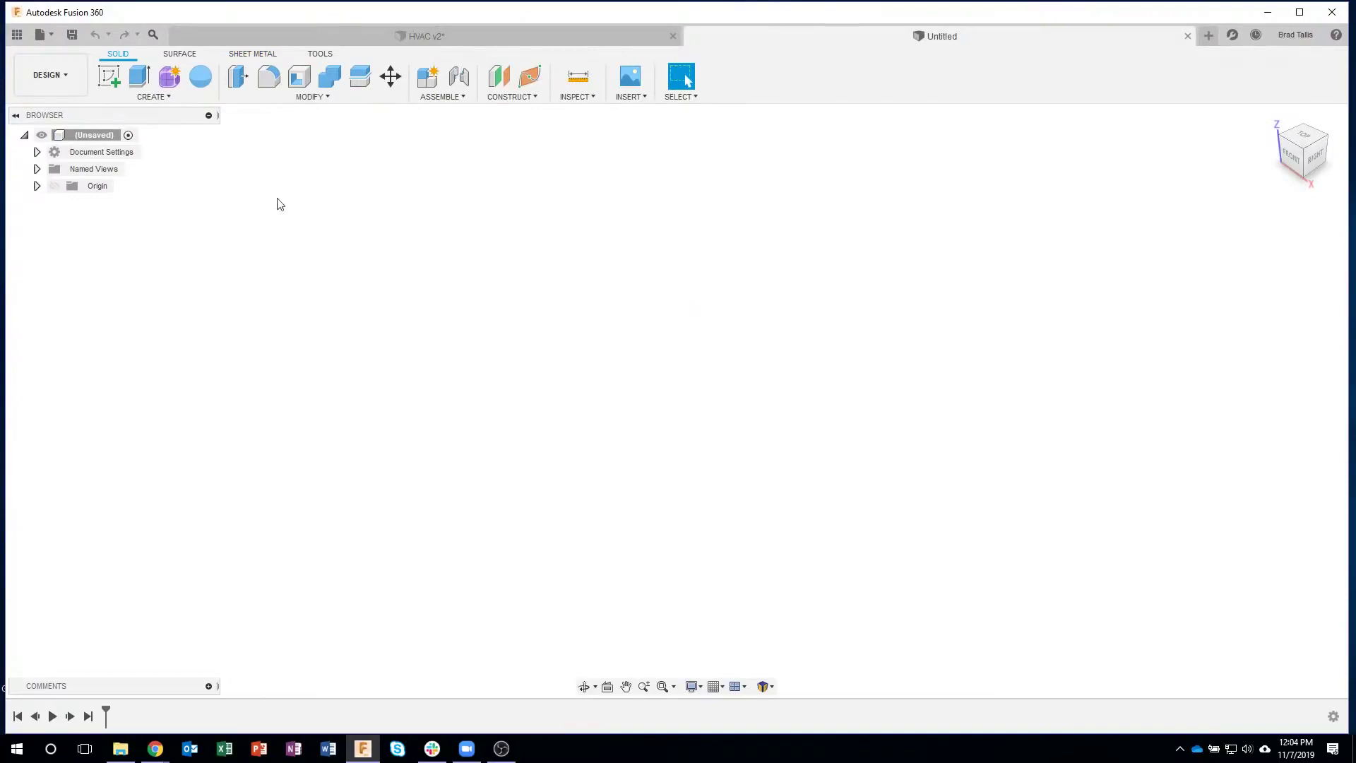
{"action": "left_click", "coordinate": [37, 153]}
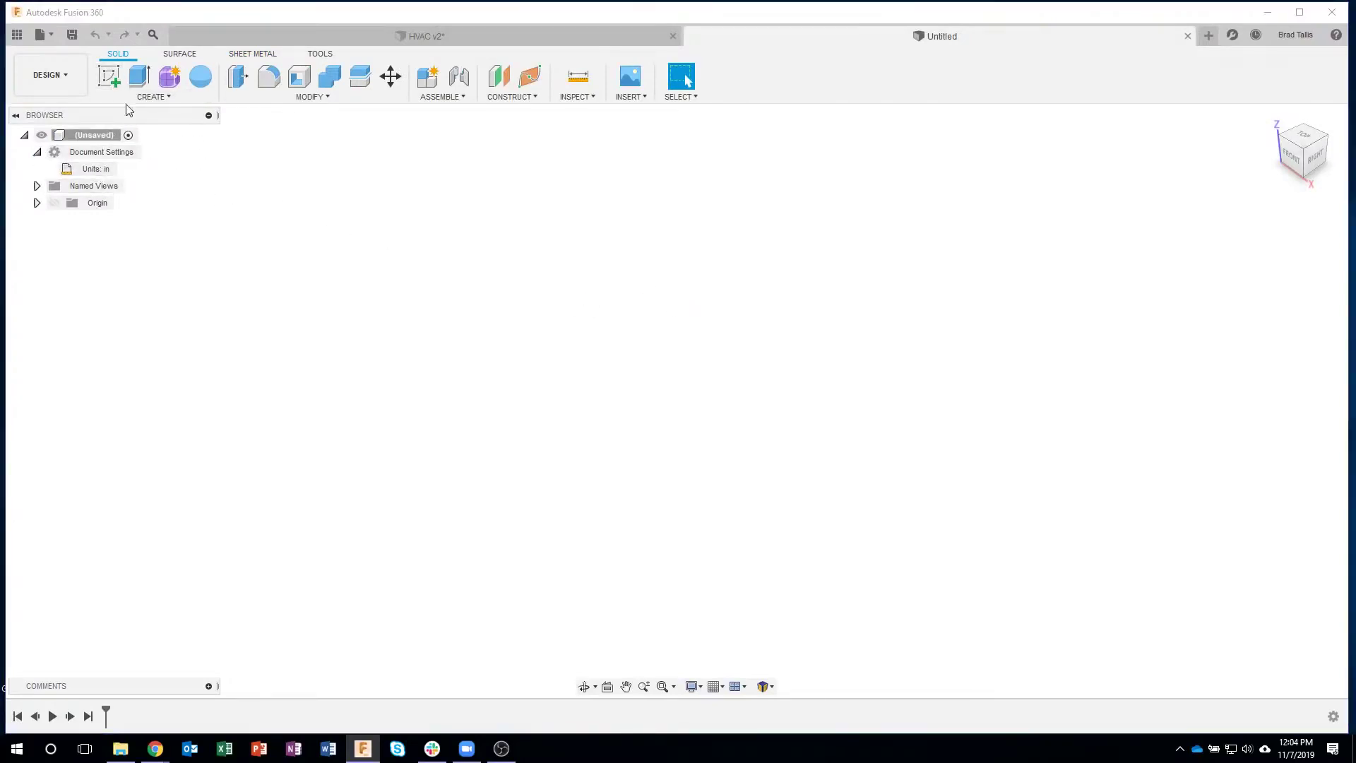
{"action": "left_click", "coordinate": [110, 81]}
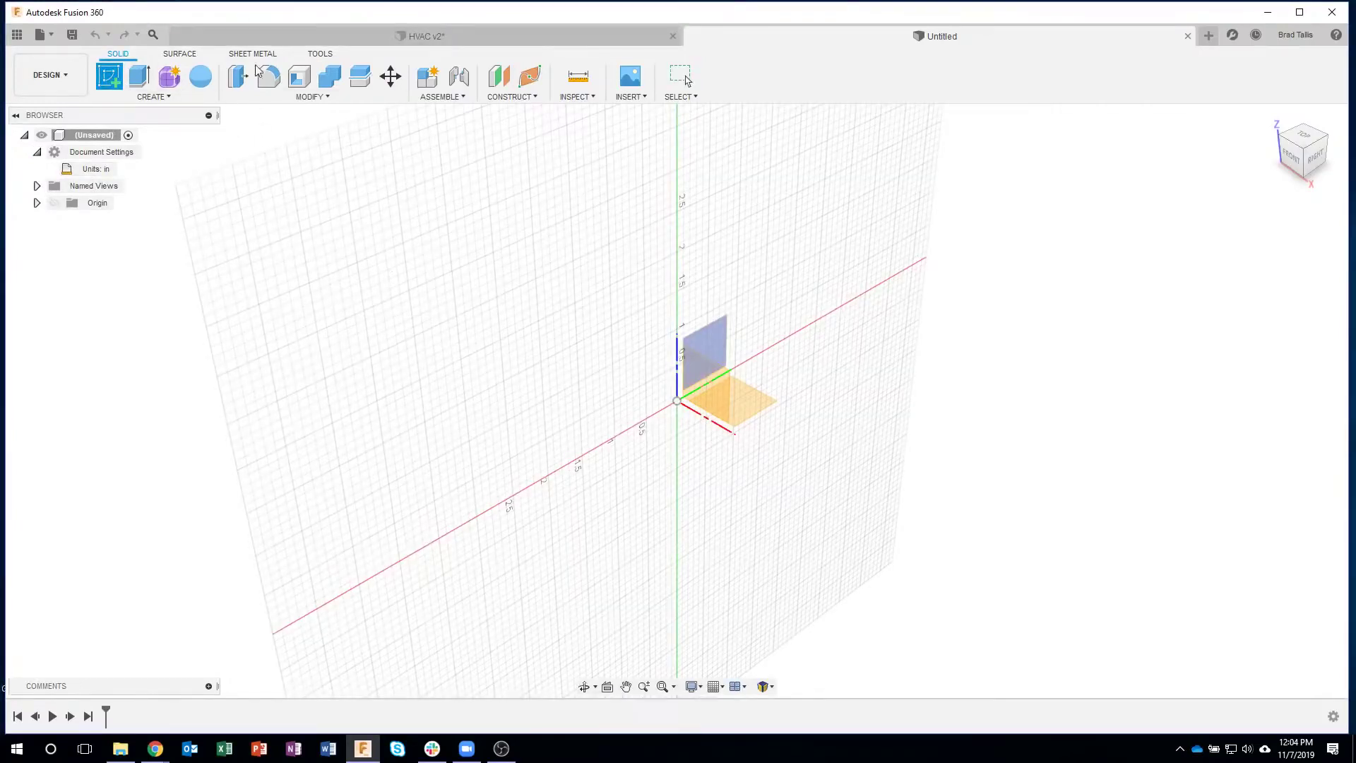
{"action": "left_click", "coordinate": [735, 401]}
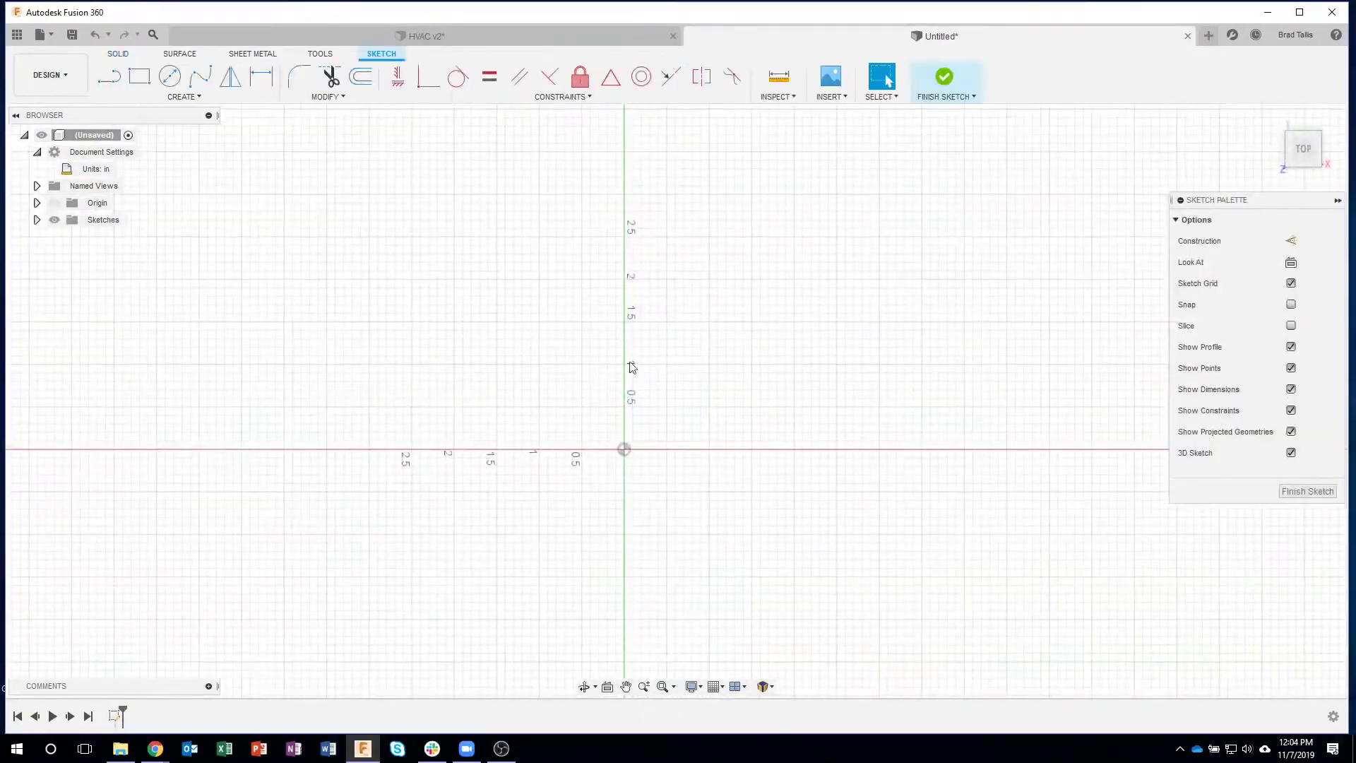
Draw a center rectangle at the origin, 6 in wide and 4 in high, and finish the sketch.
{"action": "left_click", "coordinate": [139, 76]}
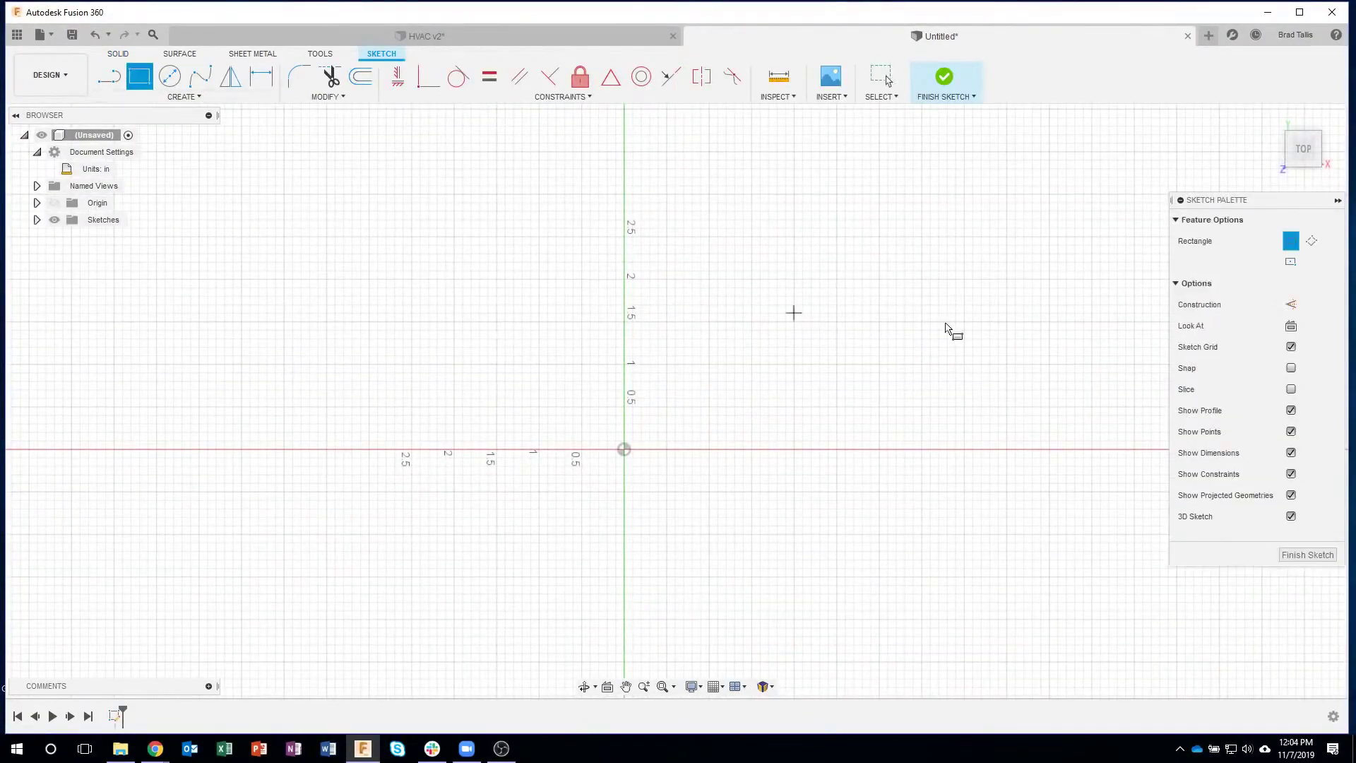
{"action": "left_click", "coordinate": [1293, 263]}
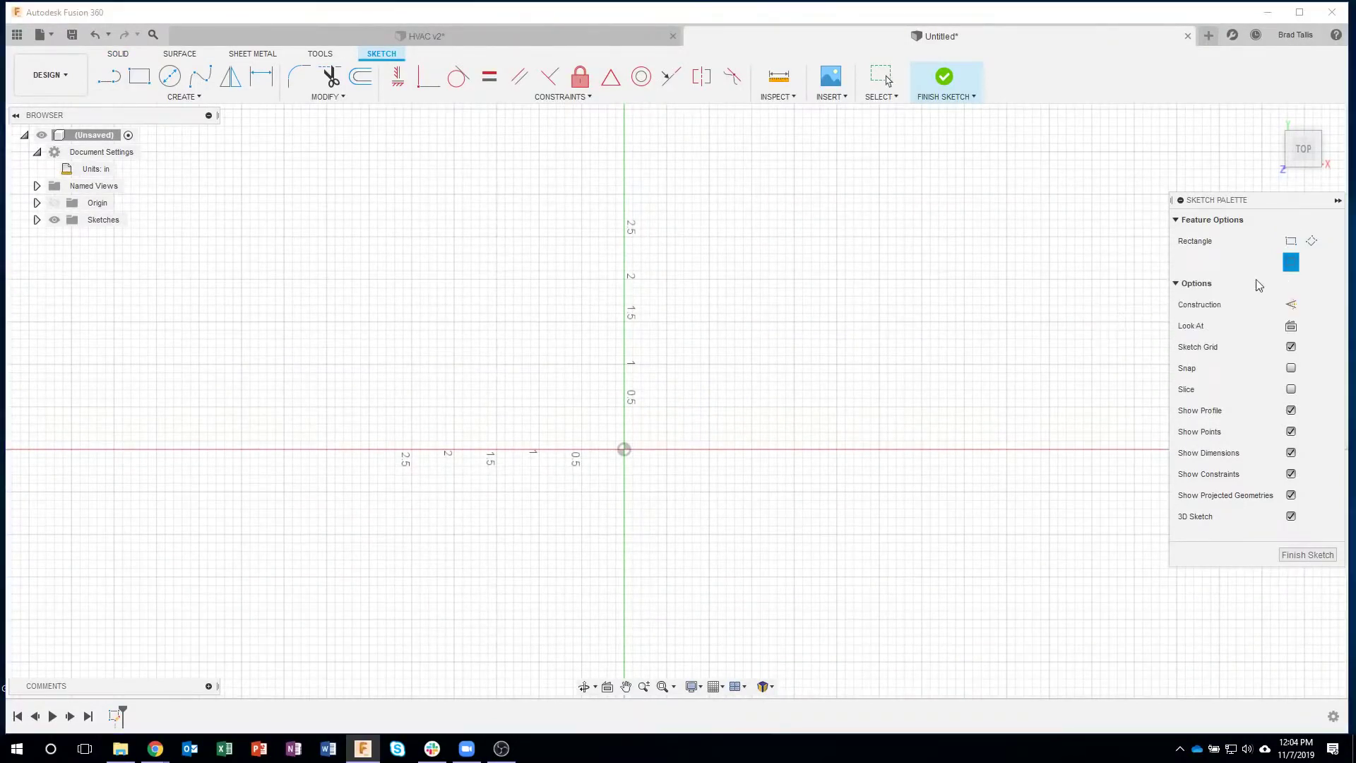
{"action": "left_click", "coordinate": [624, 449]}
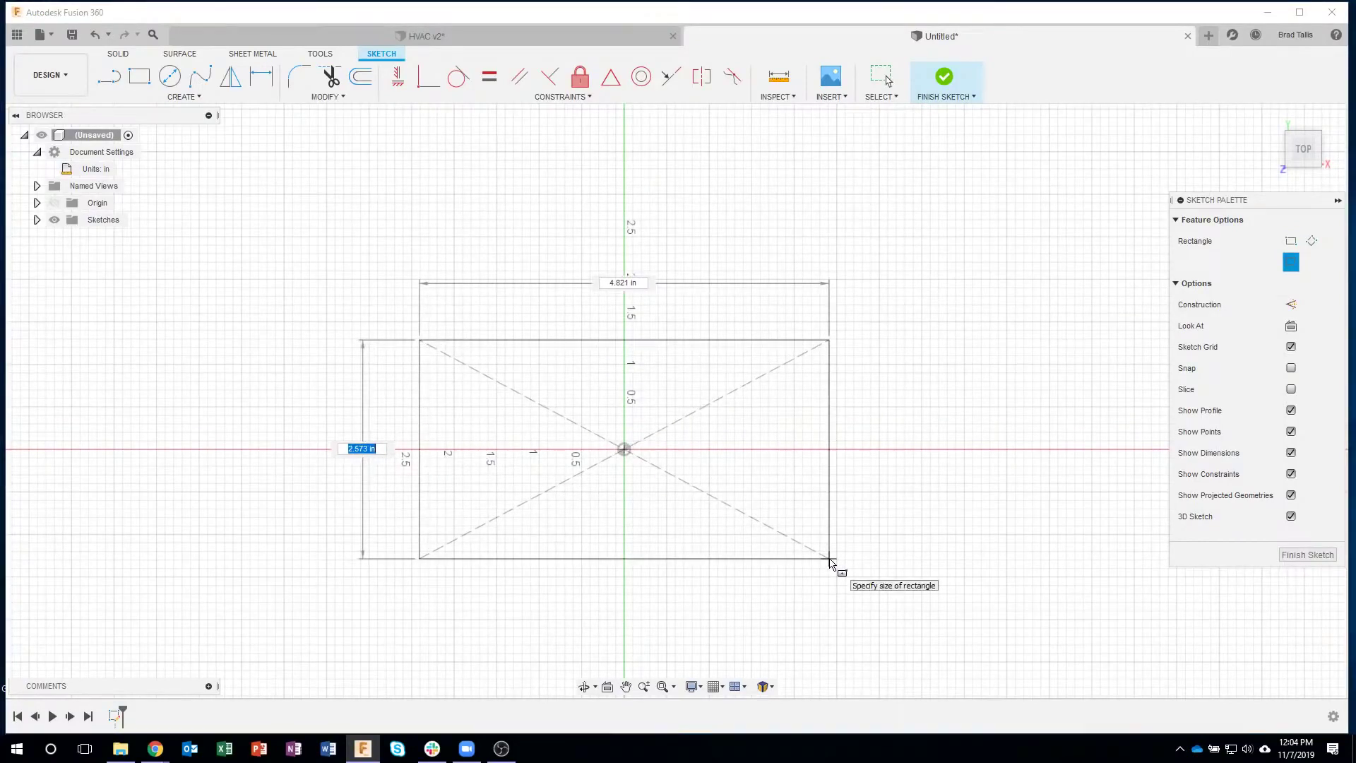
{"action": "type", "text": "4"}
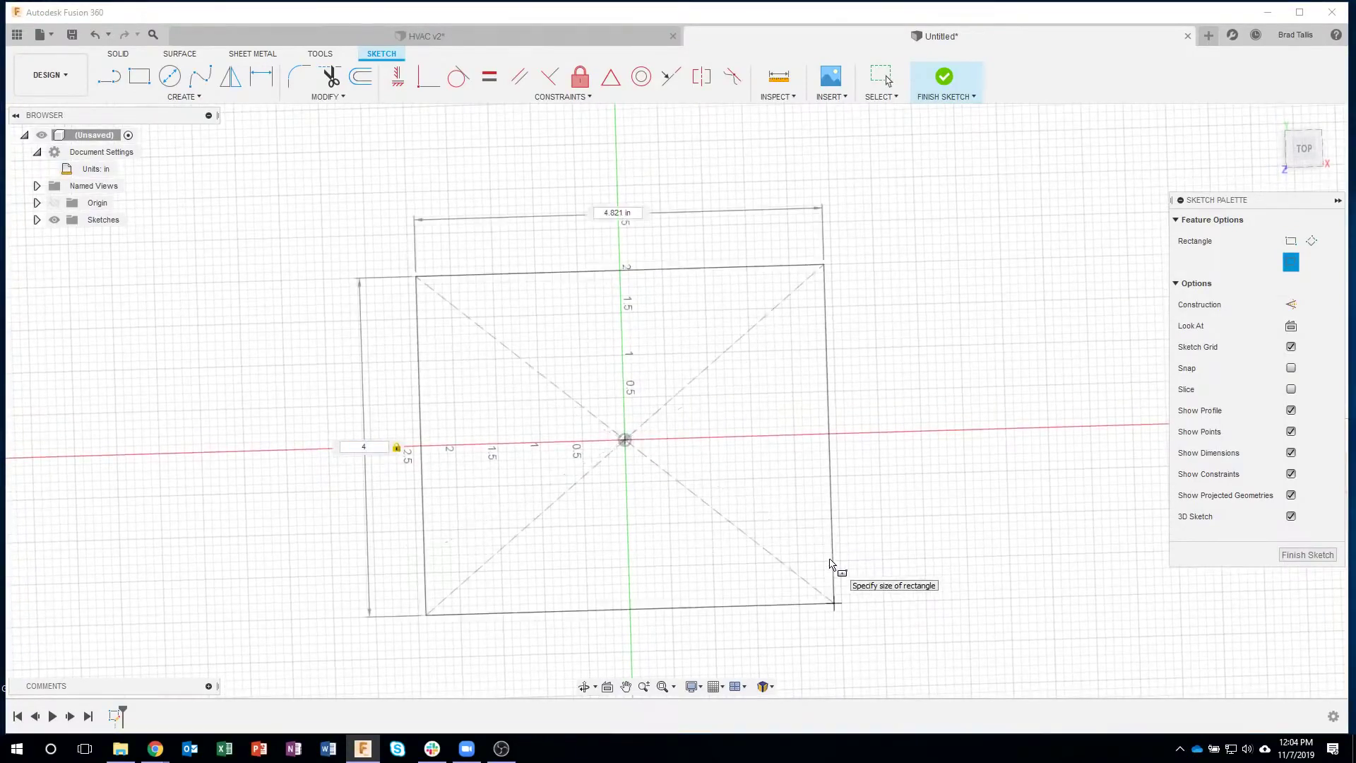
{"action": "key", "text": "Tab"}
{"action": "type", "text": "6"}
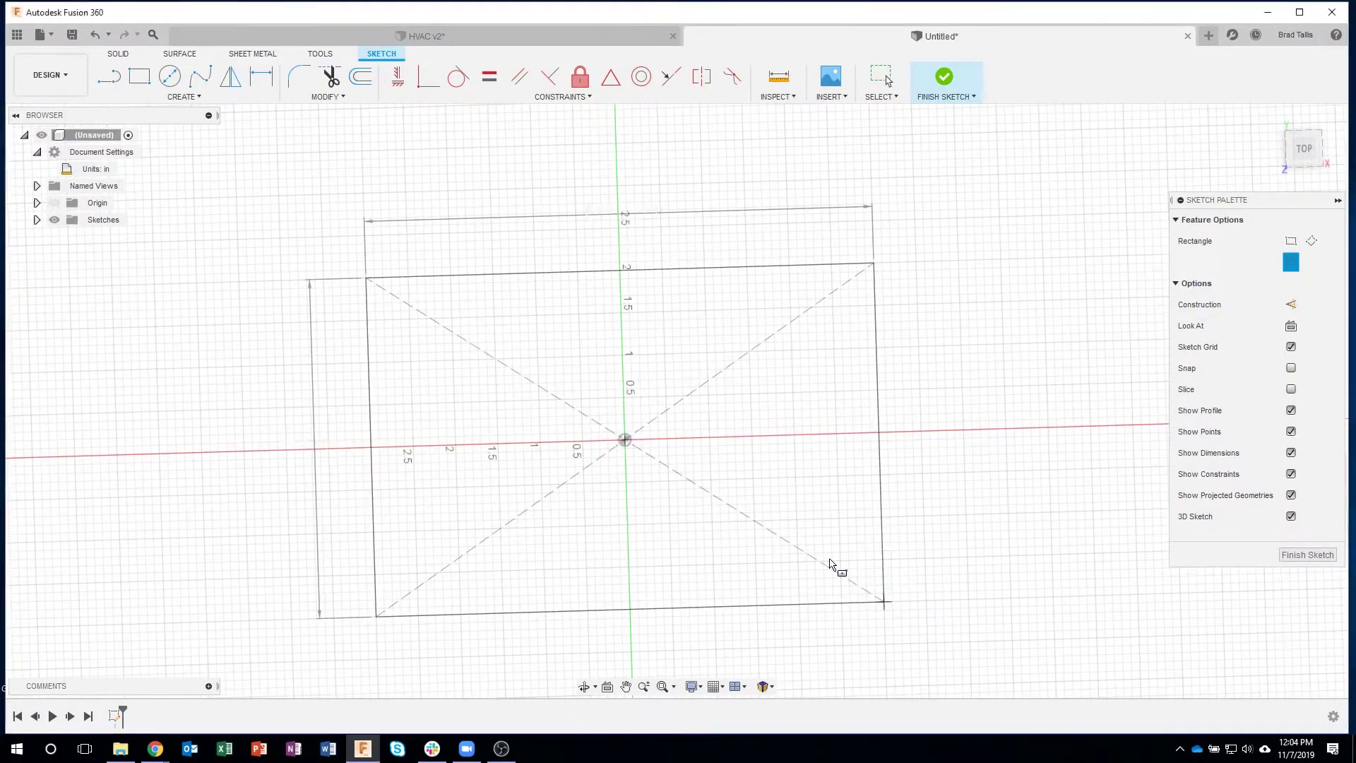
{"action": "key", "text": "Return"}
{"action": "left_click", "coordinate": [1307, 148]}
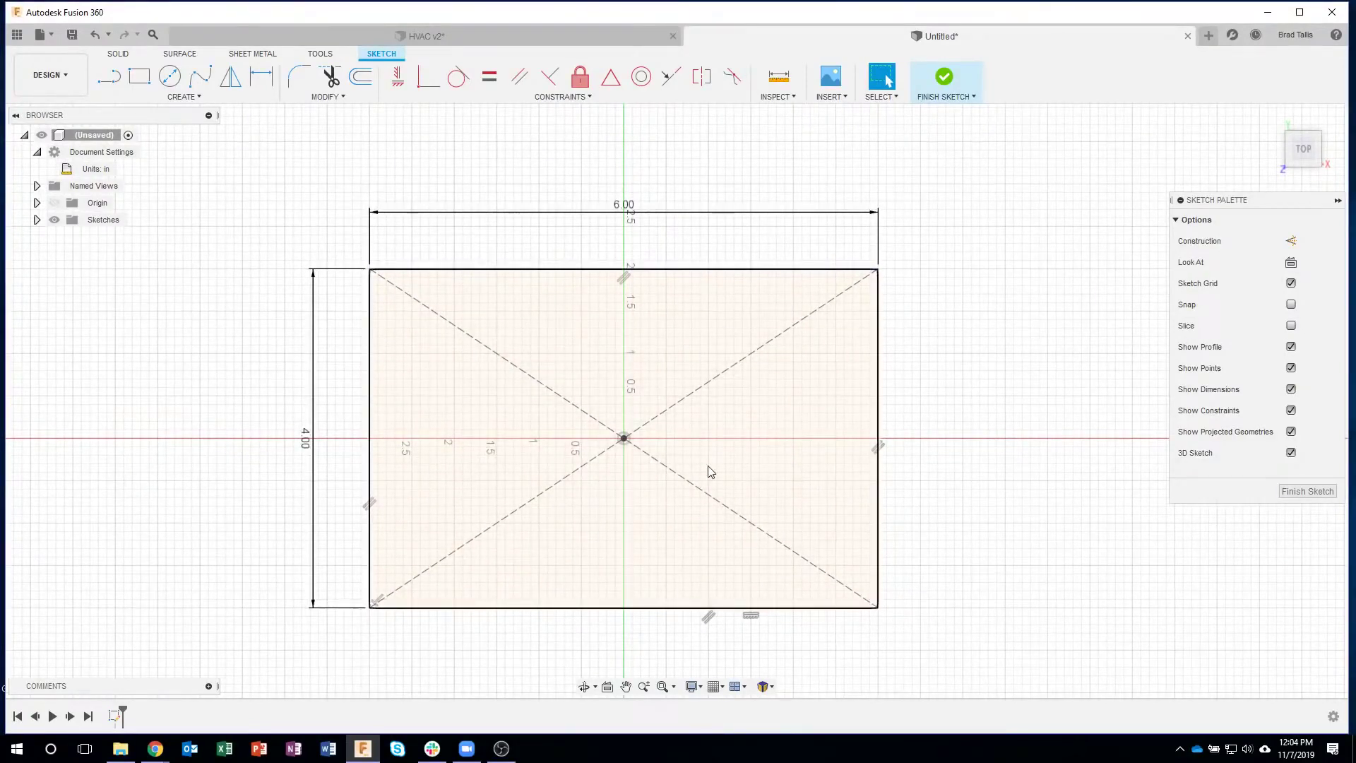
{"action": "left_click", "coordinate": [946, 78]}
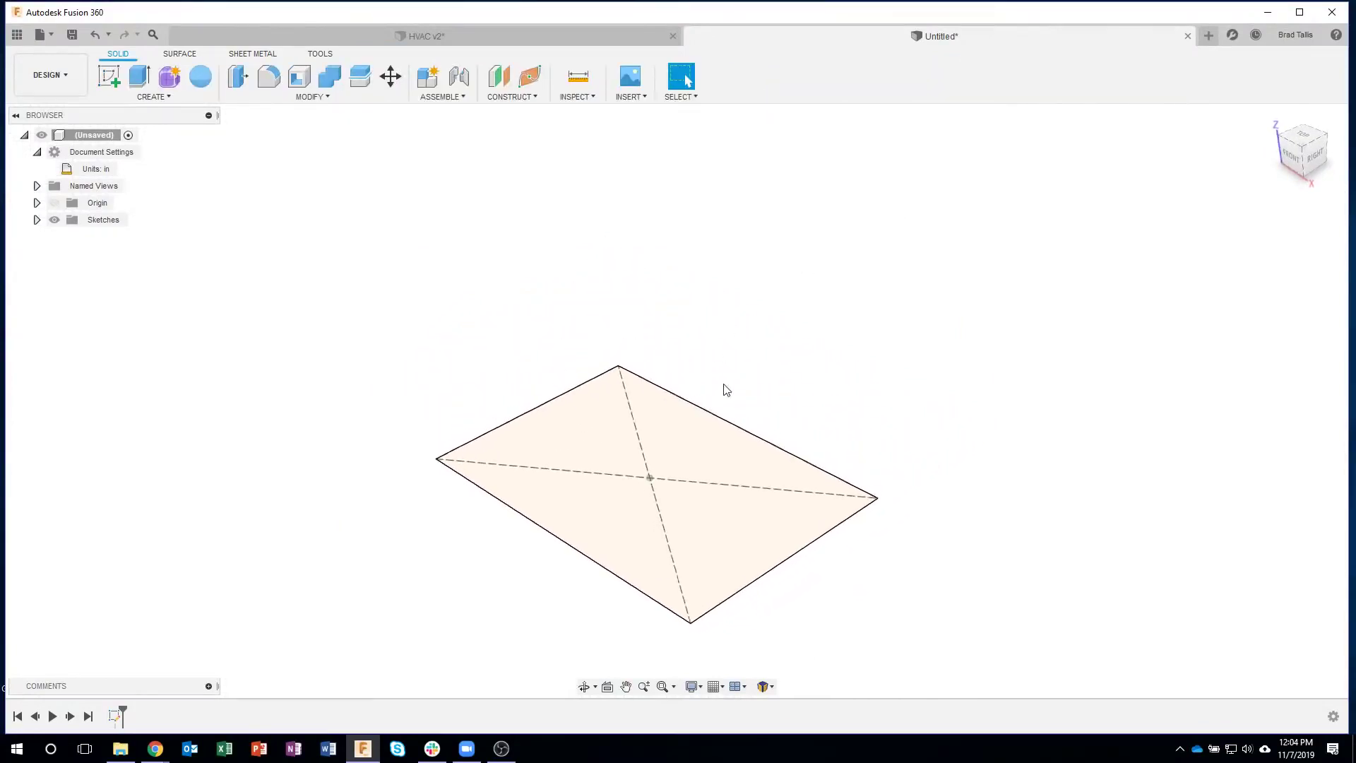
Create a construction plane offset 5 in above the XY plane.
{"action": "mouse_move", "coordinate": [727, 390]}
{"action": "middle_mouse_down", "text": "shift"}
{"action": "mouse_move", "coordinate": [621, 157]}
{"action": "mouse_move", "coordinate": [720, 224]}
{"action": "mouse_move", "coordinate": [633, 183]}
{"action": "middle_mouse_up", "text": "shift"}
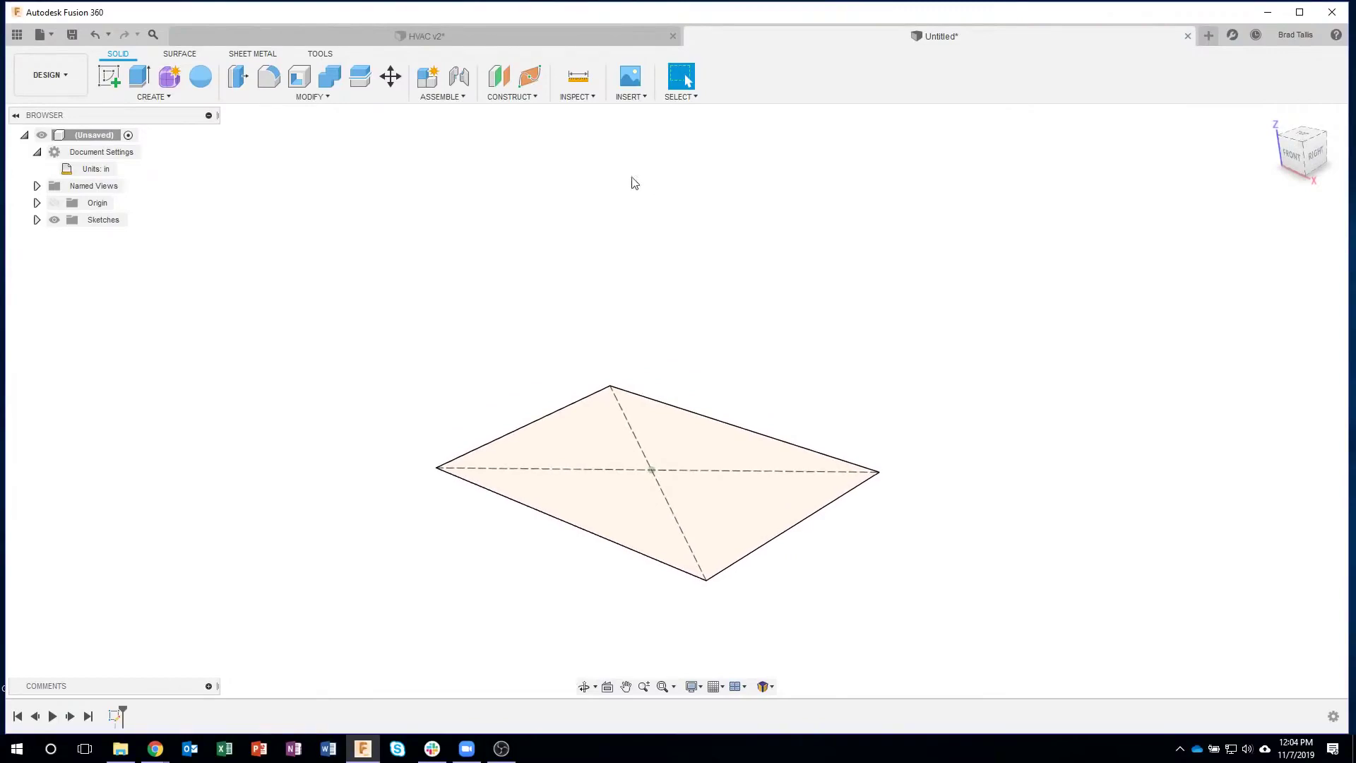
{"action": "left_click", "coordinate": [502, 97]}
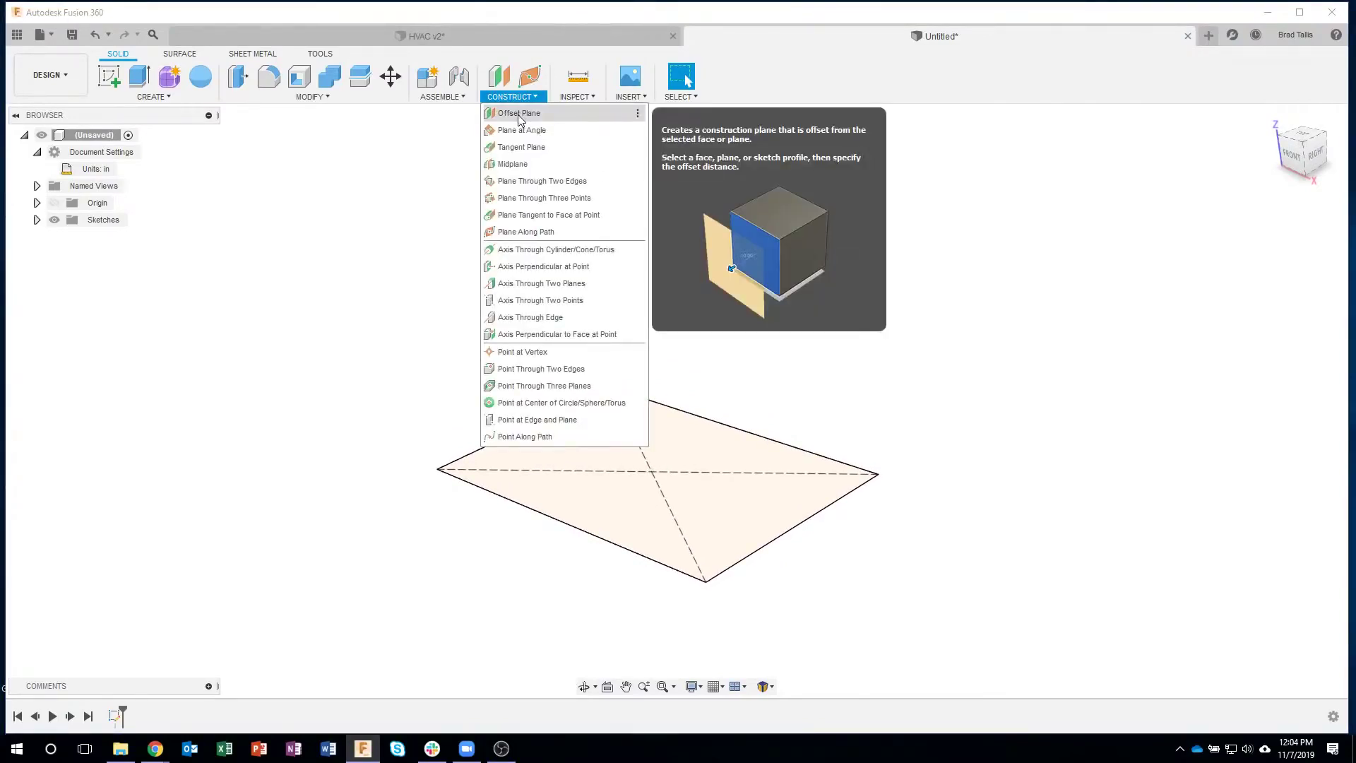
{"action": "left_click", "coordinate": [519, 114]}
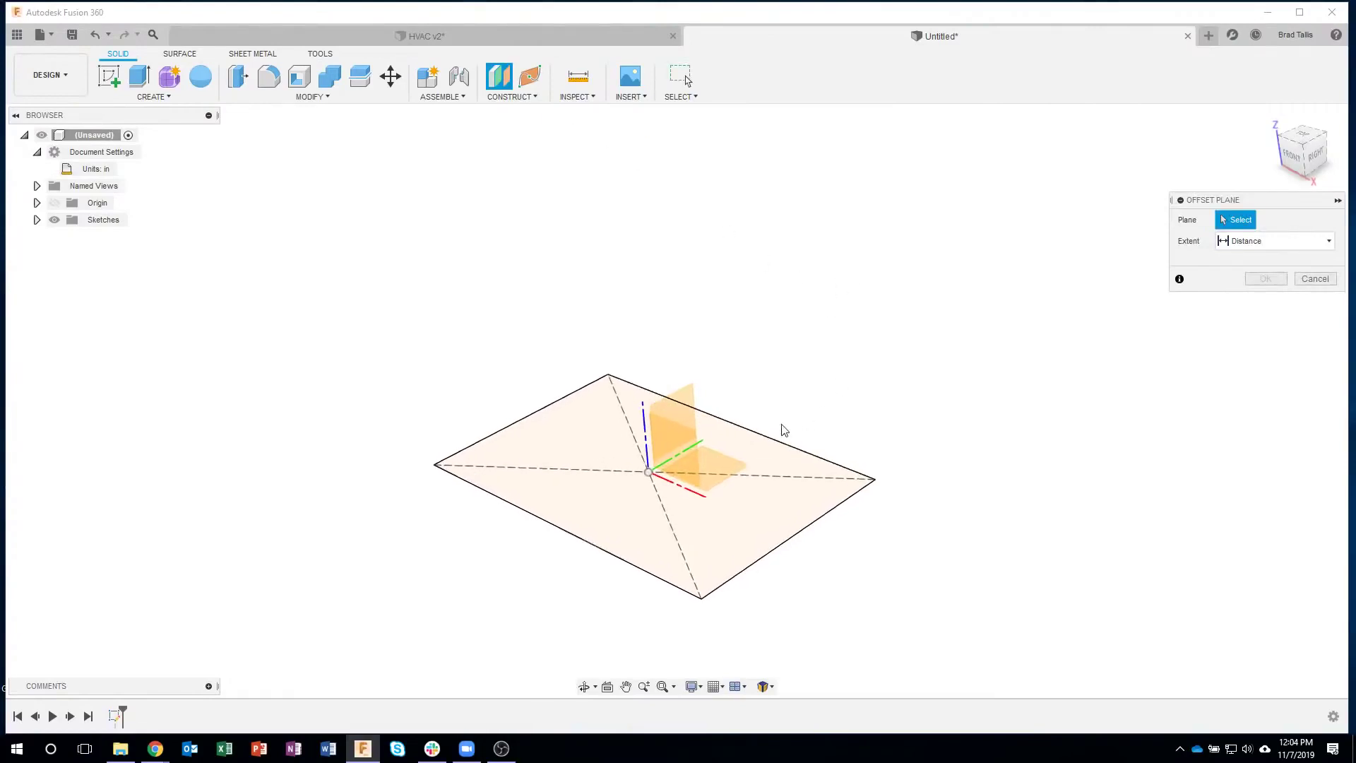
{"action": "left_click", "coordinate": [717, 466]}
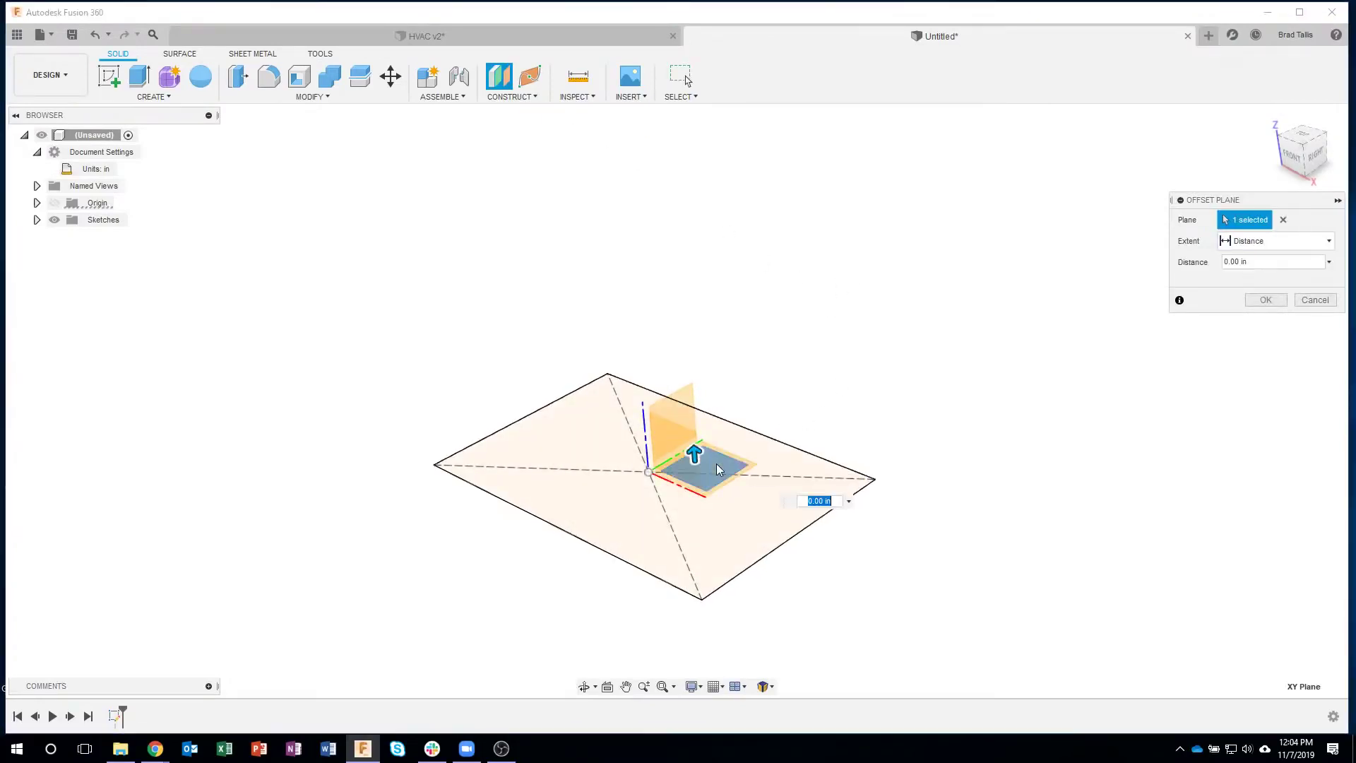
{"action": "left_click_drag", "start_coordinate": [694, 454], "coordinate": [716, 332]}
{"action": "type", "text": "5"}
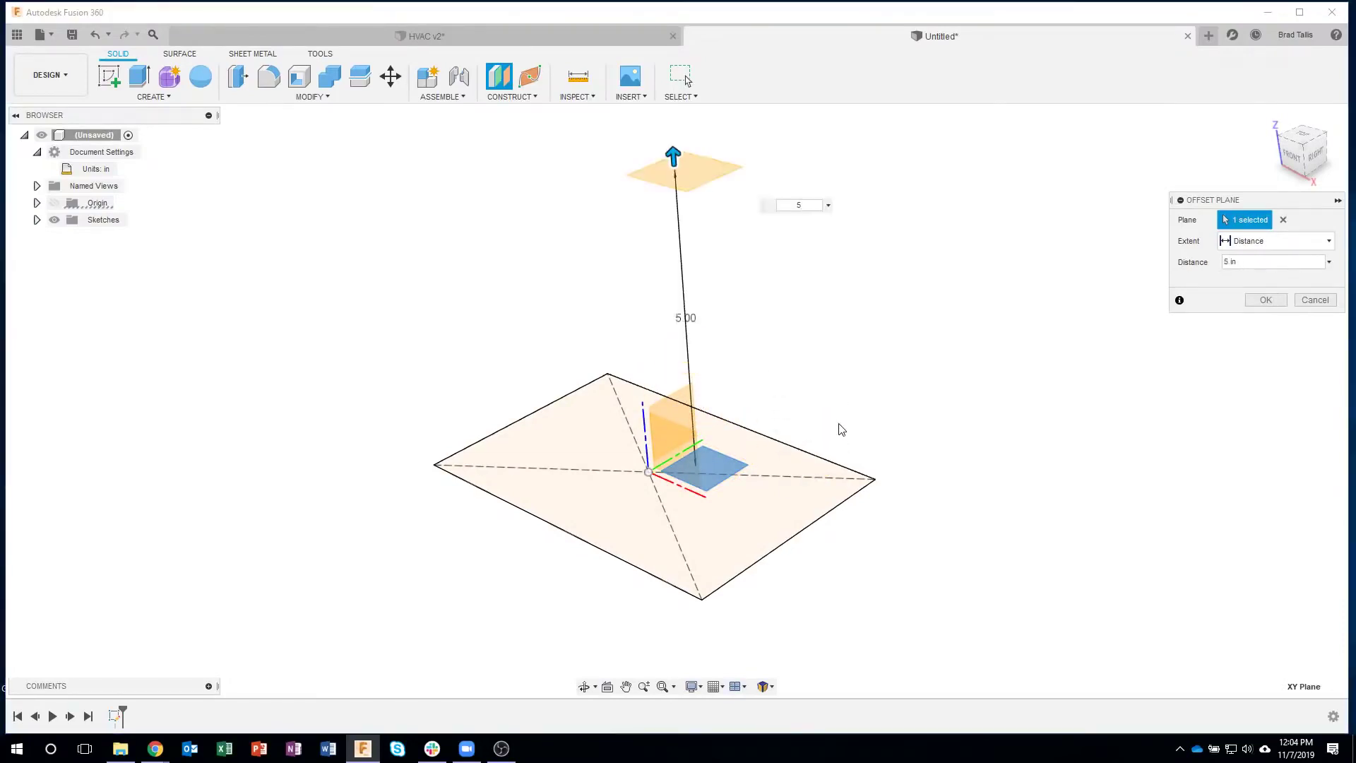
{"action": "key", "text": "Return"}
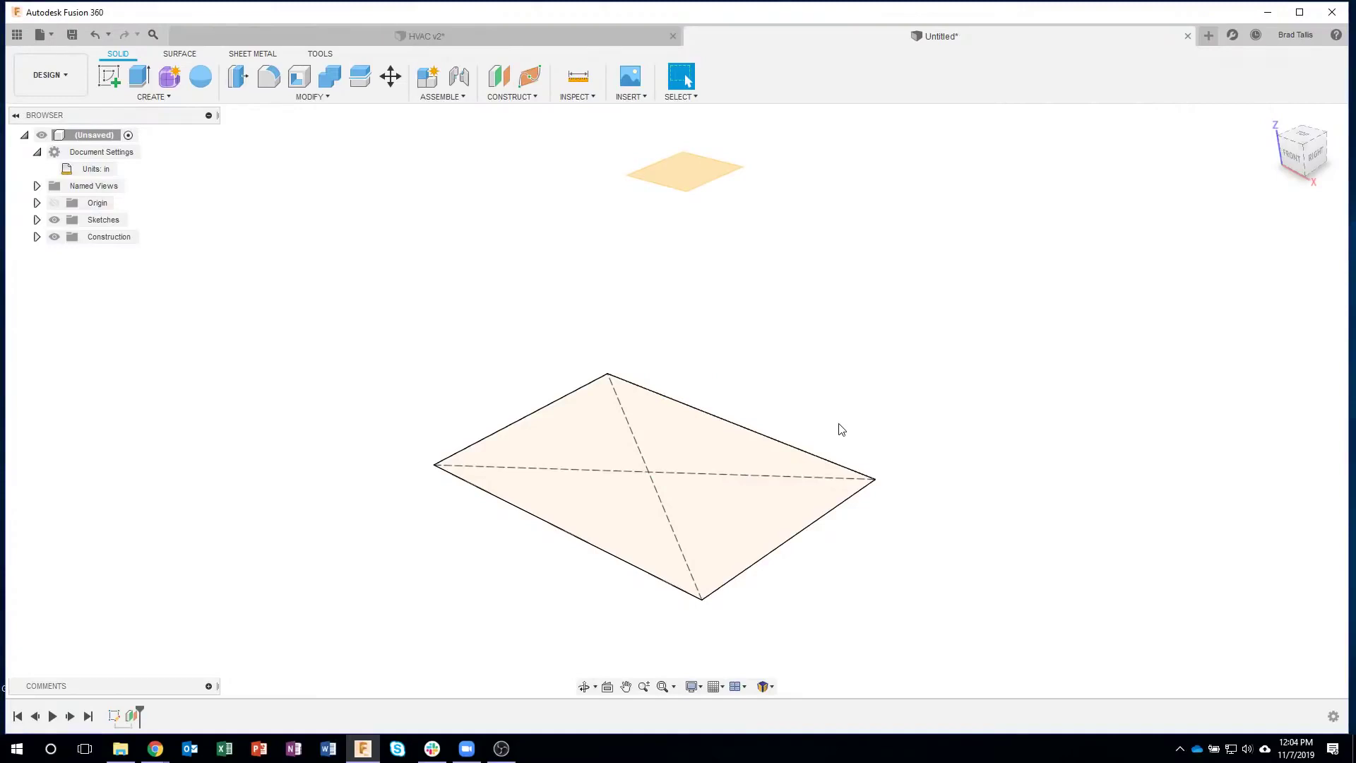
Start a new sketch on the offset construction plane above the rectangle.
{"action": "mouse_move", "coordinate": [841, 430]}
{"action": "middle_mouse_down", "text": "shift"}
{"action": "mouse_move", "coordinate": [739, 394]}
{"action": "mouse_move", "coordinate": [680, 466]}
{"action": "mouse_move", "coordinate": [672, 539]}
{"action": "mouse_move", "coordinate": [683, 463]}
{"action": "middle_mouse_up", "text": "shift"}
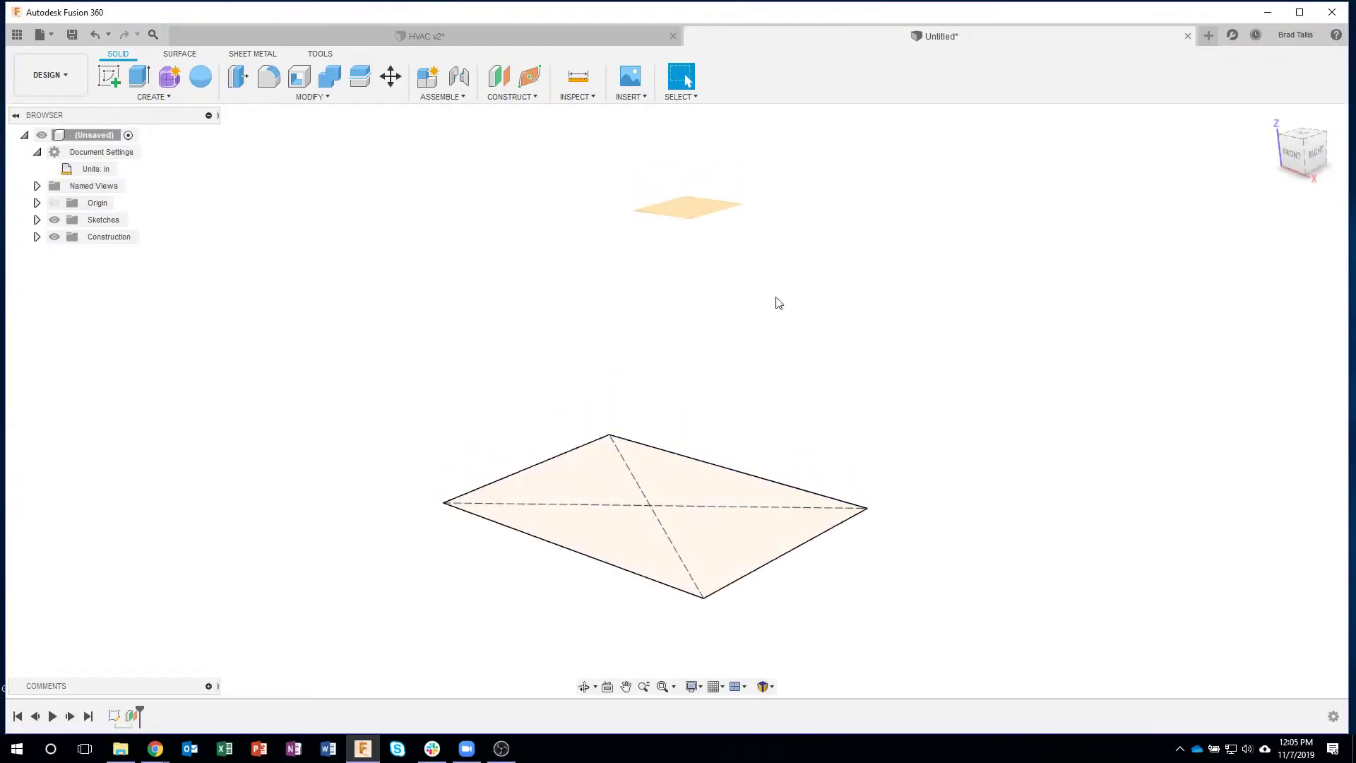
{"action": "mouse_move", "coordinate": [778, 303]}
{"action": "middle_mouse_down", "text": "shift"}
{"action": "mouse_move", "coordinate": [814, 291]}
{"action": "mouse_move", "coordinate": [720, 291]}
{"action": "middle_mouse_up", "text": "shift"}
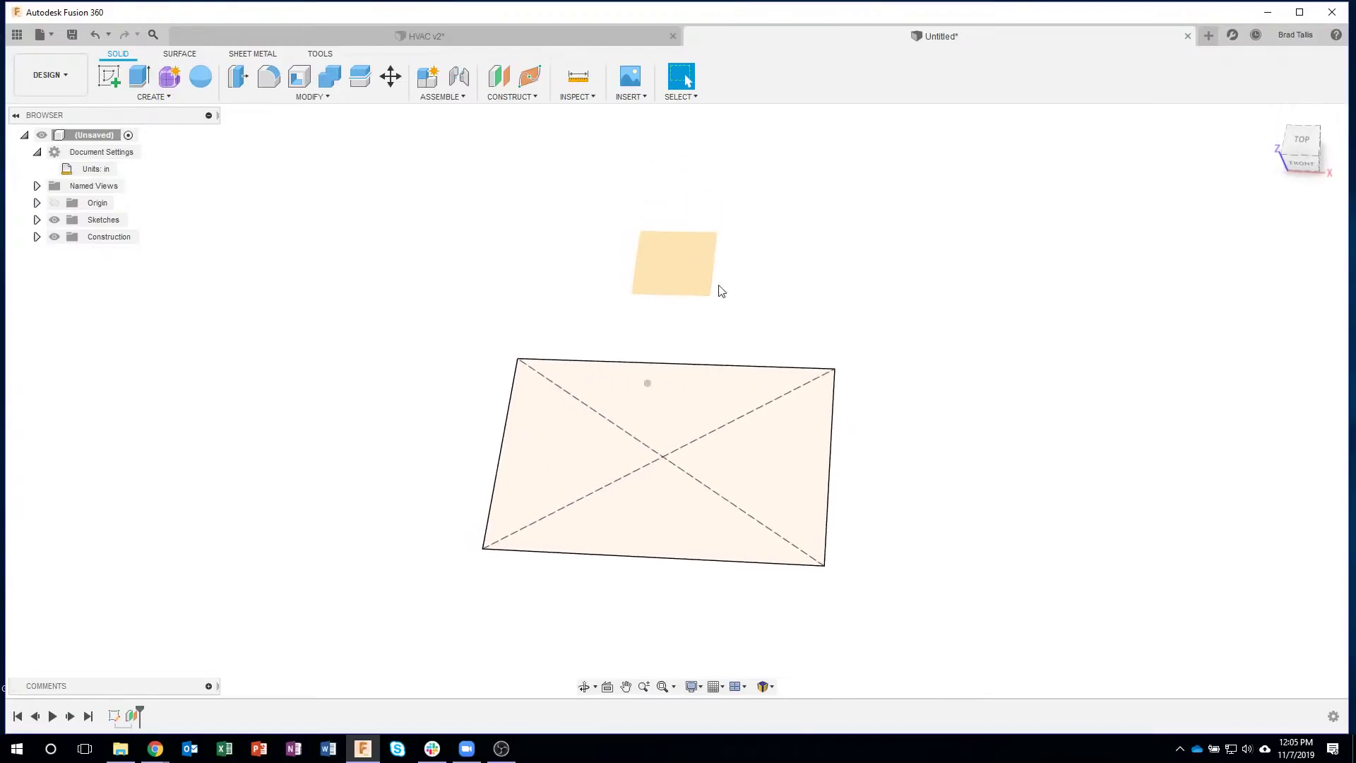
{"action": "left_click", "coordinate": [673, 259]}
{"action": "right_click", "coordinate": [673, 259]}
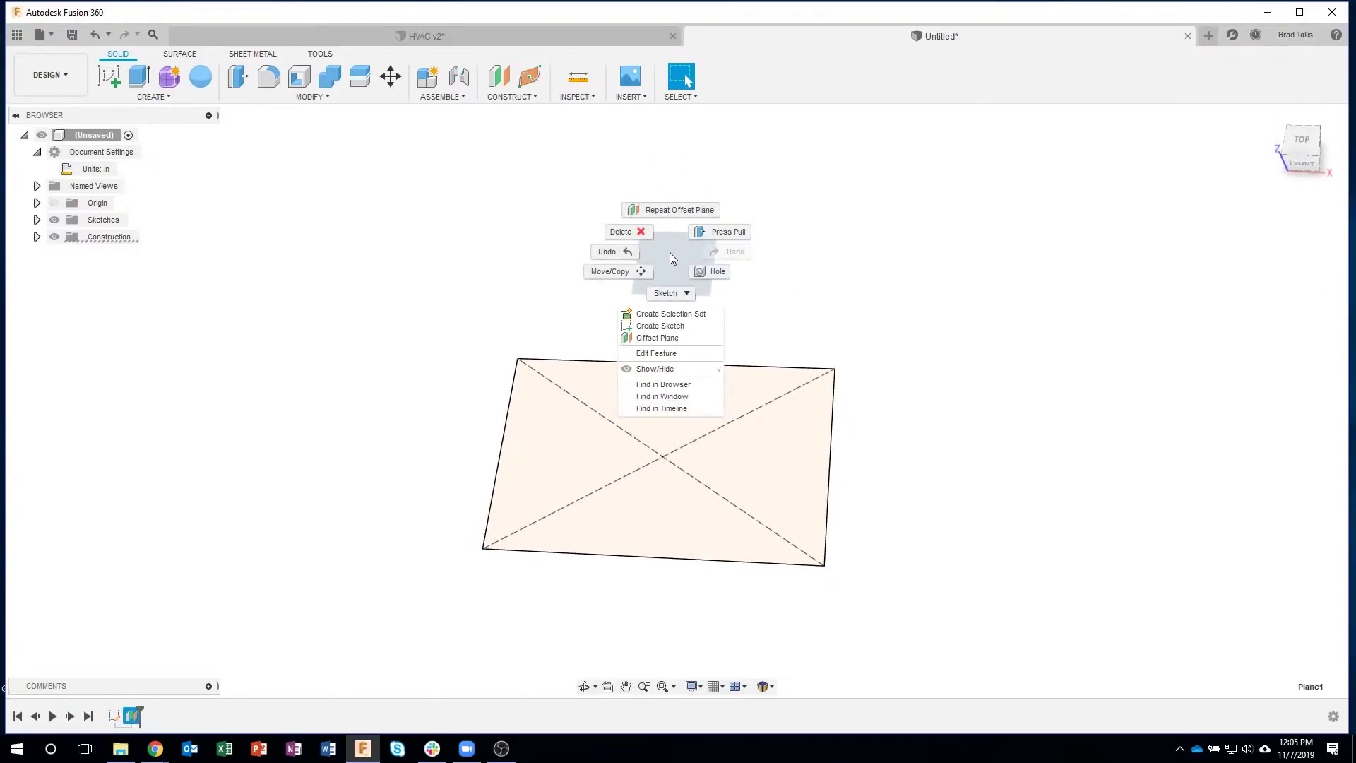
{"action": "left_click", "coordinate": [700, 334]}
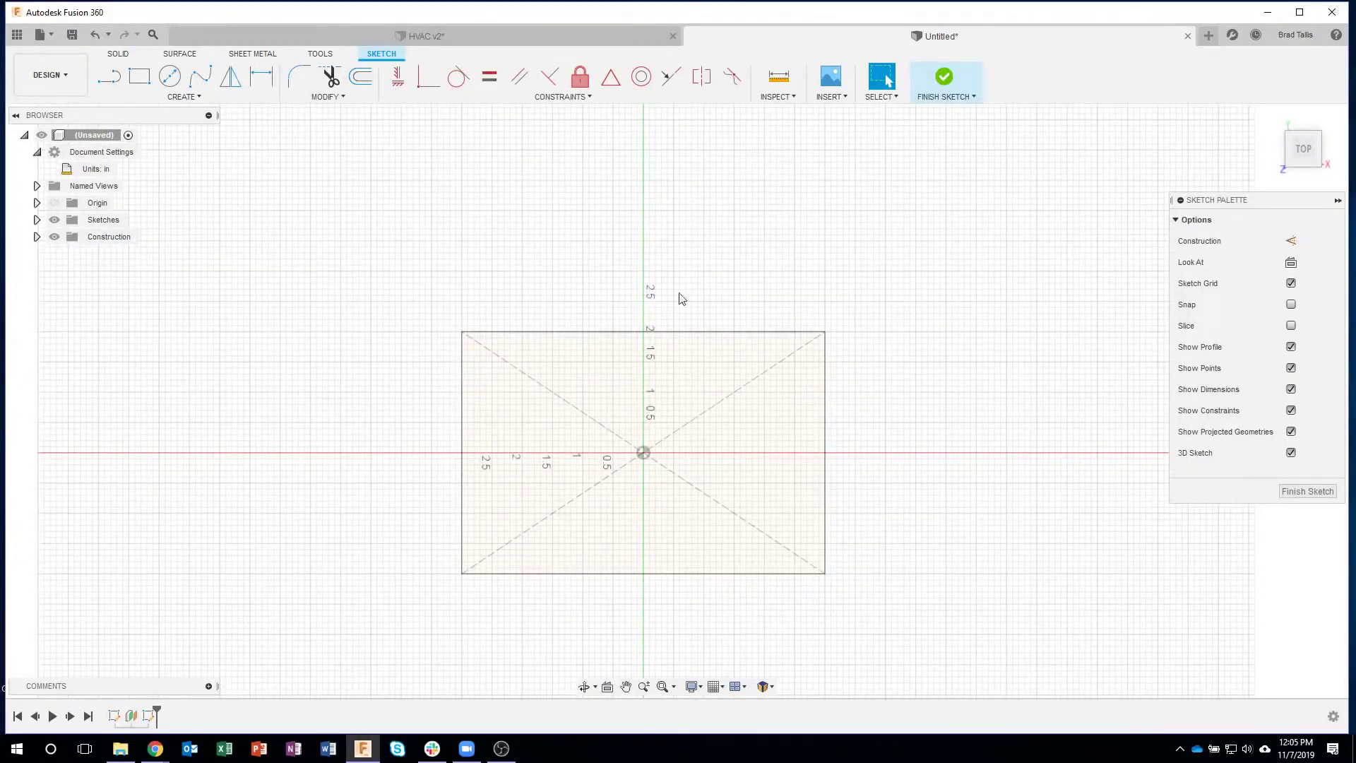
{"action": "mouse_move", "coordinate": [926, 397]}
{"action": "middle_mouse_down", "text": "shift"}
{"action": "mouse_move", "coordinate": [926, 445]}
{"action": "mouse_move", "coordinate": [815, 539]}
{"action": "mouse_move", "coordinate": [733, 584]}
{"action": "mouse_move", "coordinate": [668, 550]}
{"action": "mouse_move", "coordinate": [624, 585]}
{"action": "middle_mouse_up", "text": "shift"}
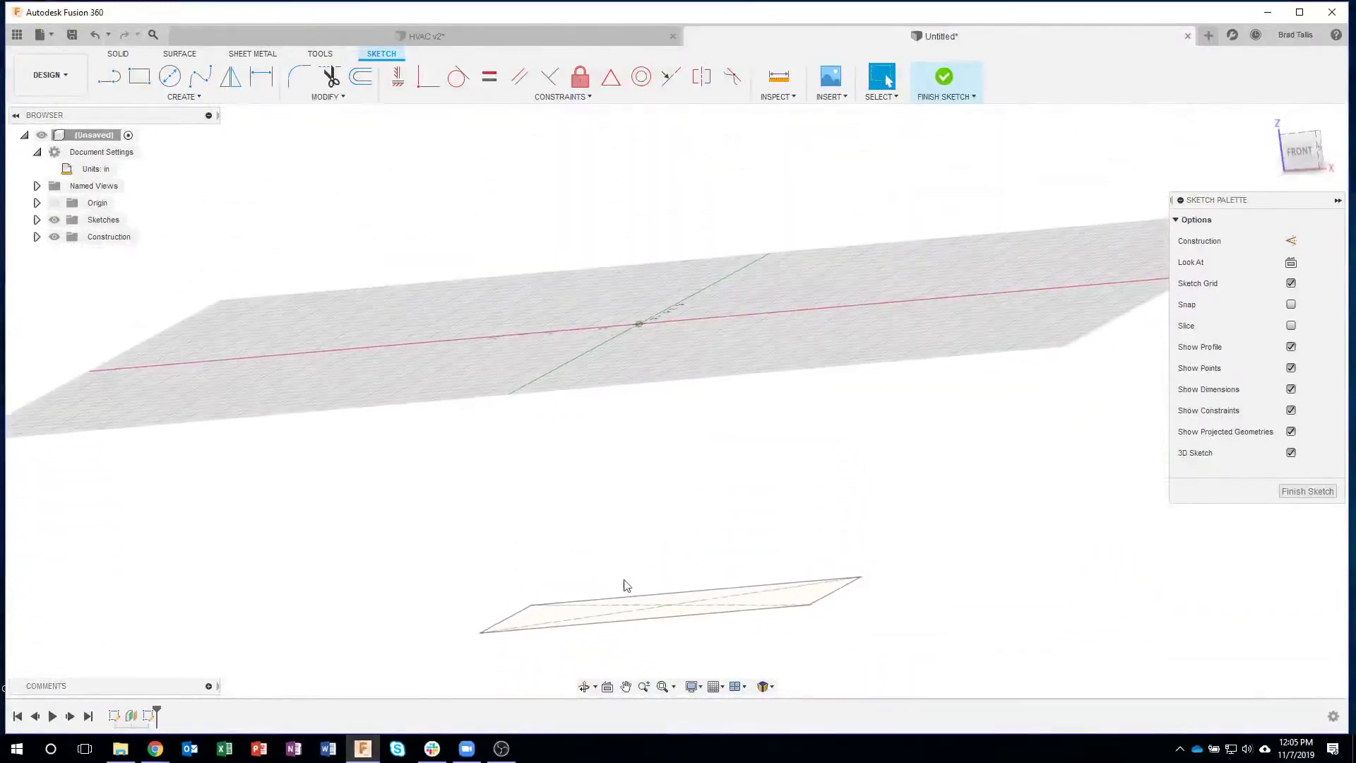
{"action": "left_click", "coordinate": [1300, 135]}
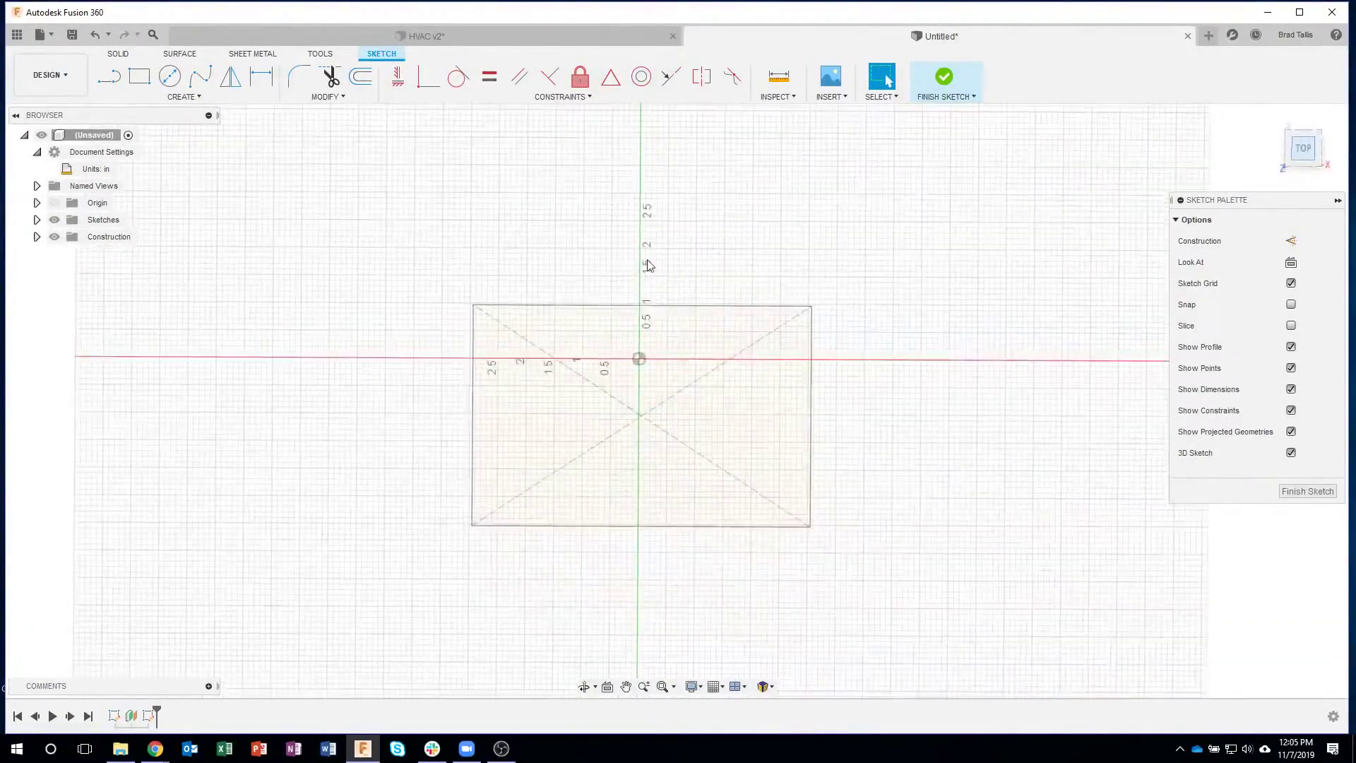
Draw a 1.5 in diameter circle on the vertical axis, centred about 1.1 in above the origin, and finish the sketch.
{"action": "left_click", "coordinate": [169, 76]}
{"action": "scroll", "coordinate": [706, 306], "scroll_direction": "up", "scroll_amount": 2}
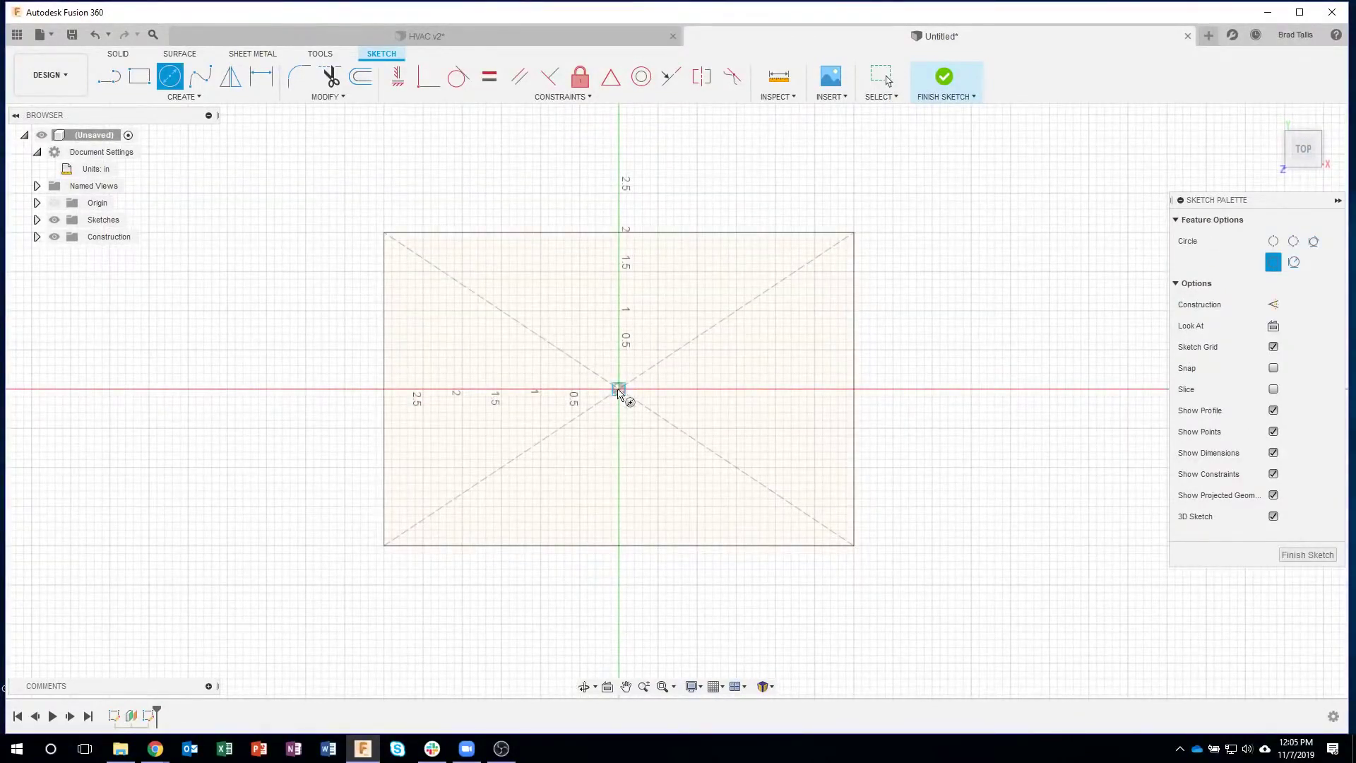
{"action": "left_click", "coordinate": [618, 302]}
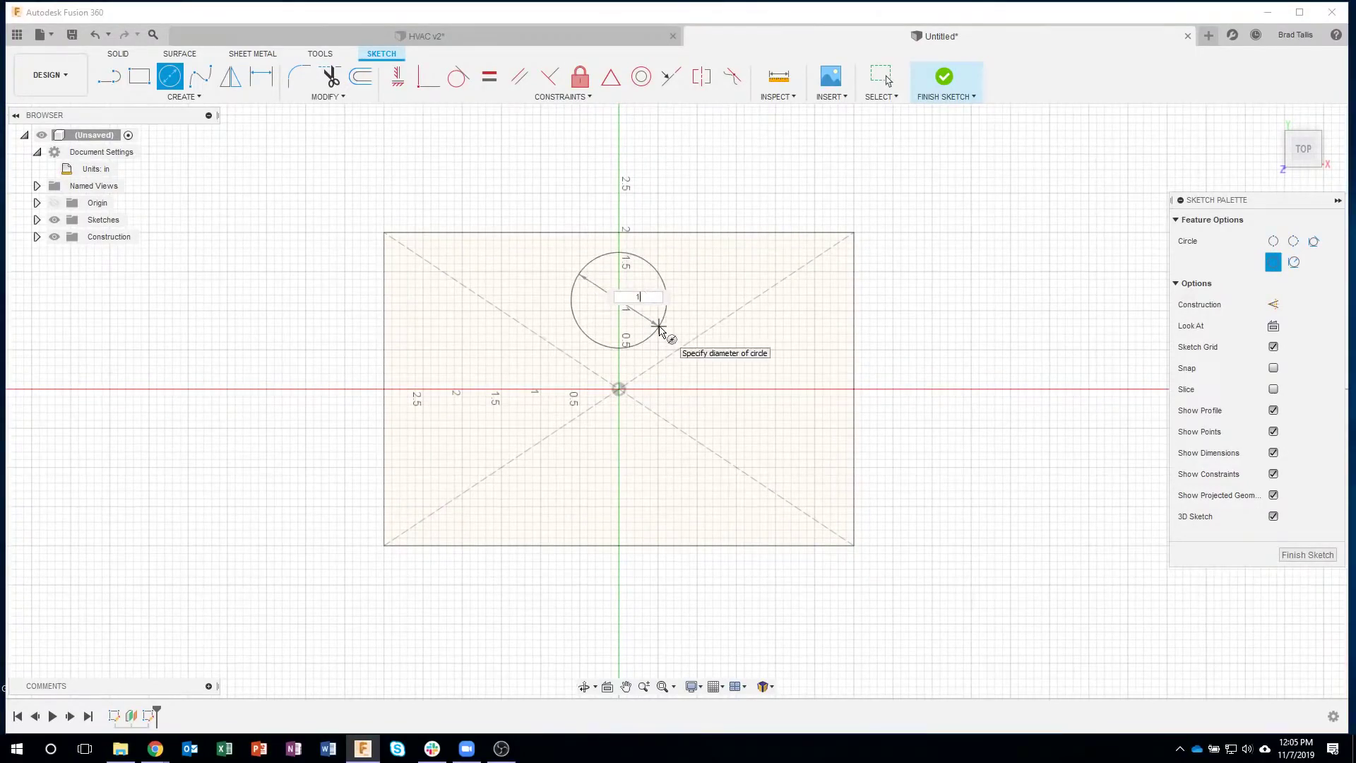
{"action": "type", "text": "1.5"}
{"action": "key", "text": "Tab"}
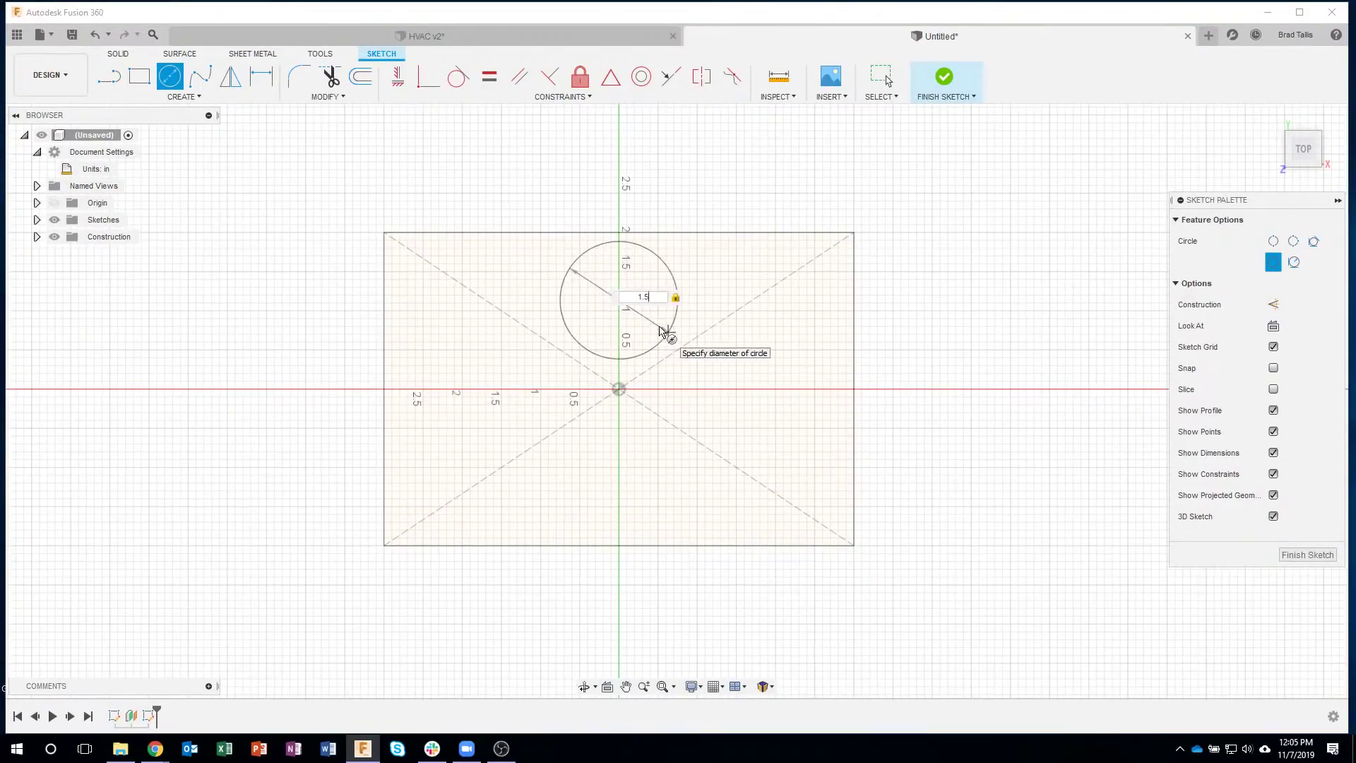
{"action": "key", "text": "Return"}
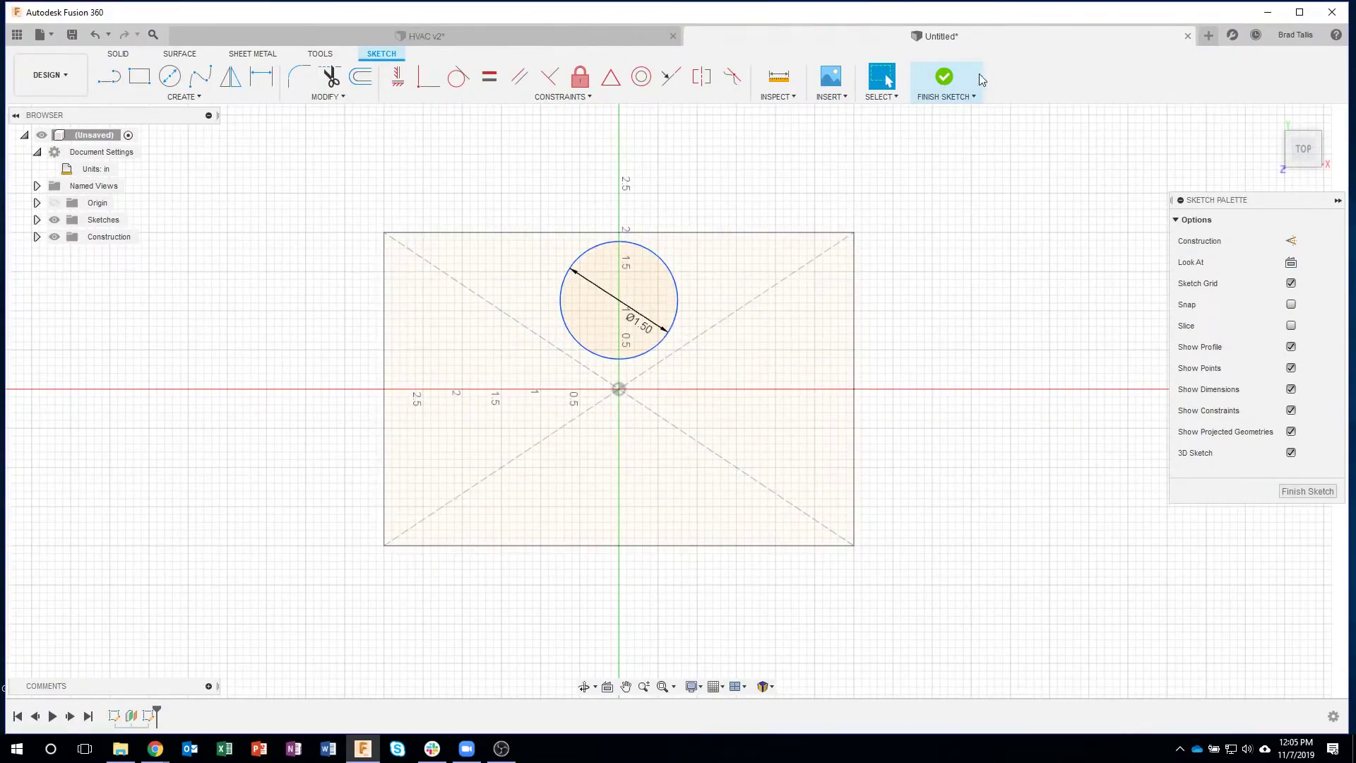
{"action": "left_click", "coordinate": [946, 79]}
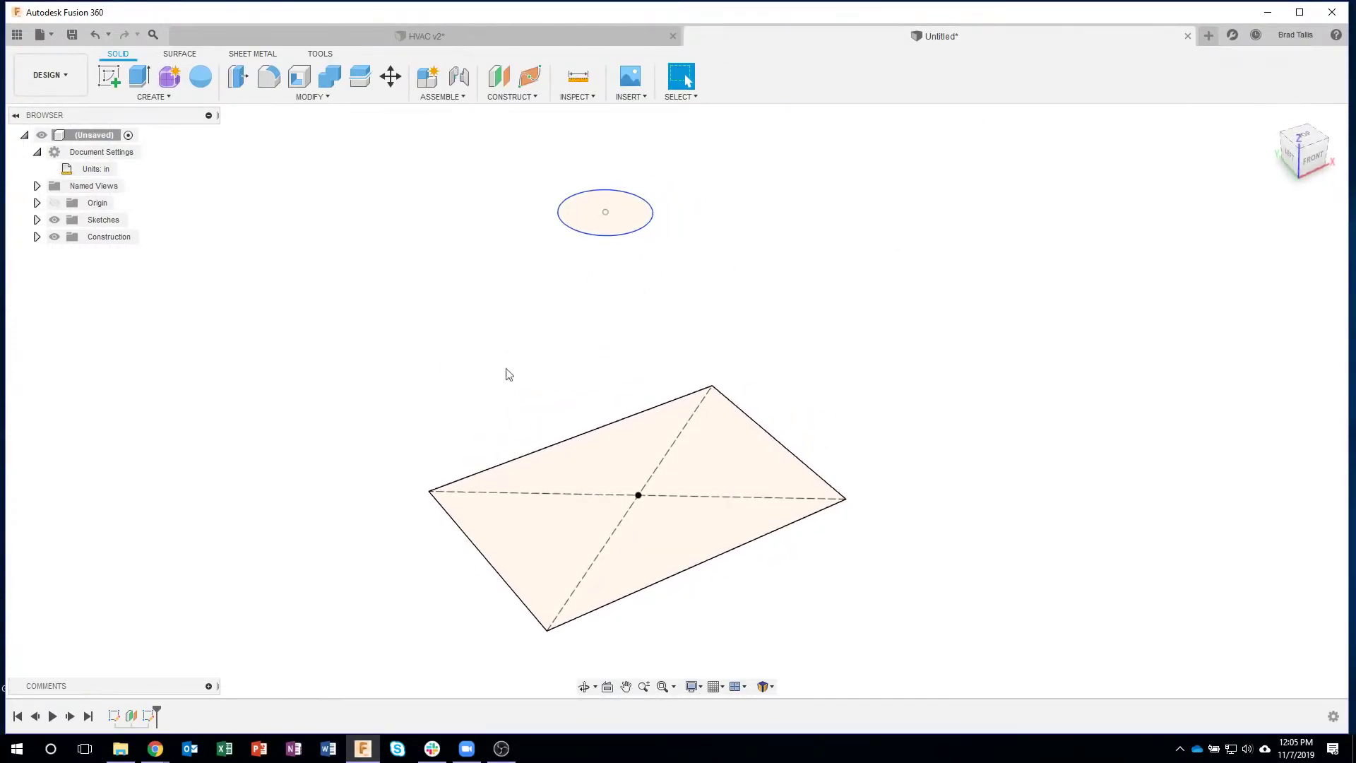
{"action": "left_click", "coordinate": [154, 97]}
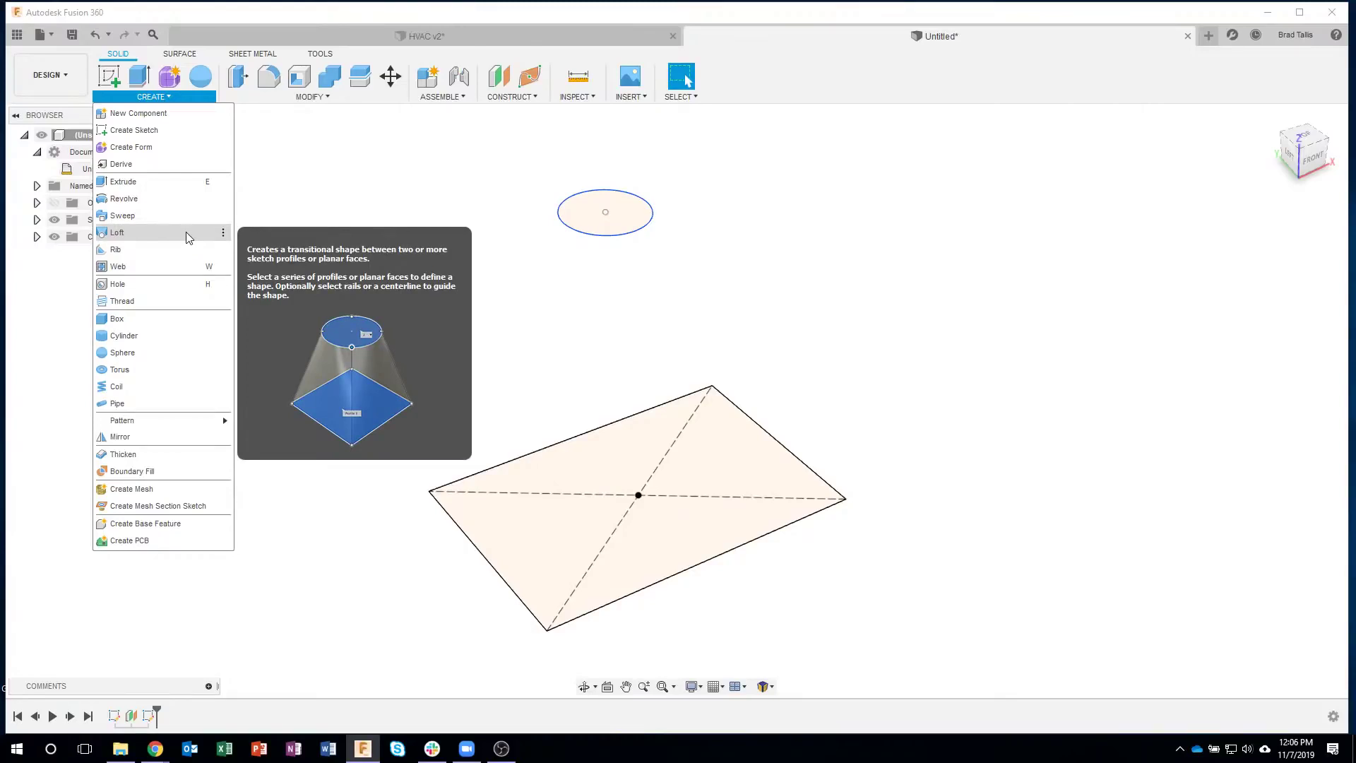
{"action": "left_click", "coordinate": [477, 556]}
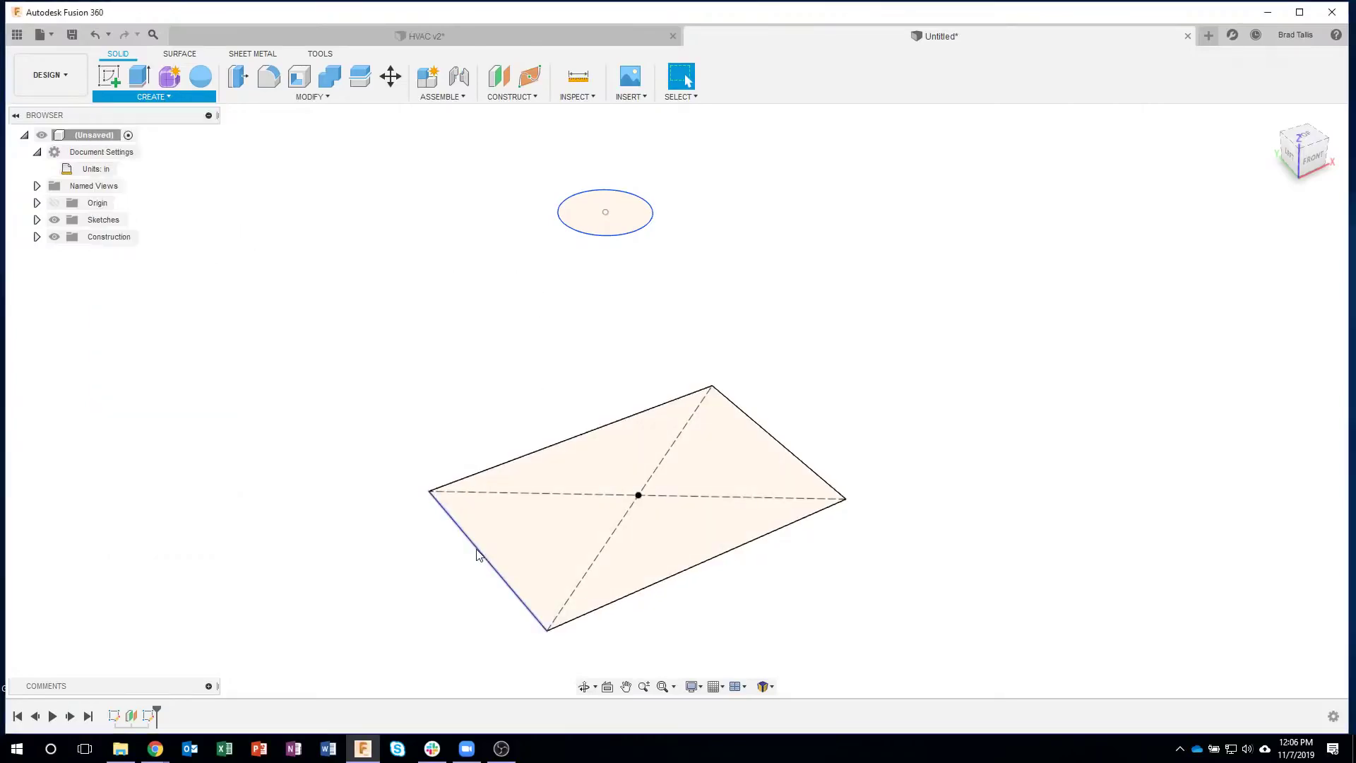
{"action": "left_click", "coordinate": [477, 556]}
{"action": "left_click", "coordinate": [755, 431]}
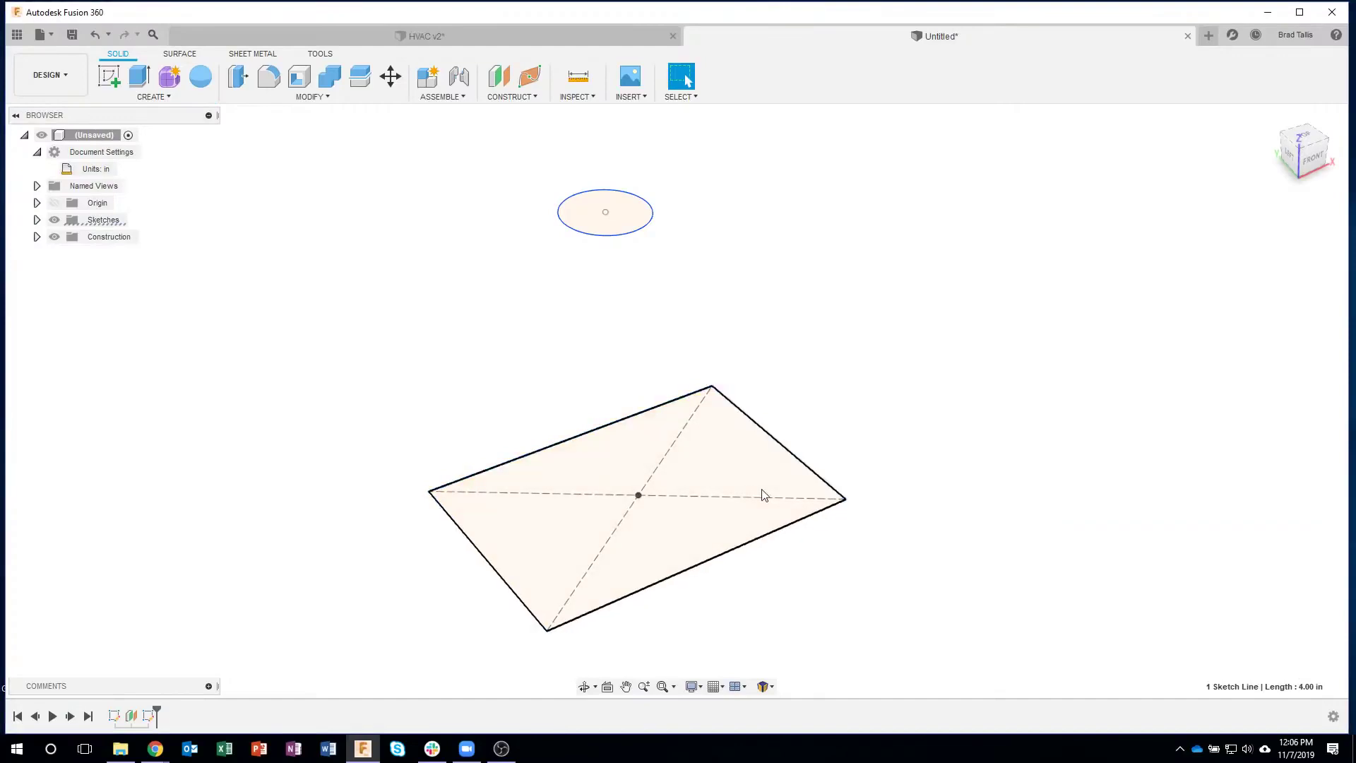
{"action": "left_click", "coordinate": [585, 237]}
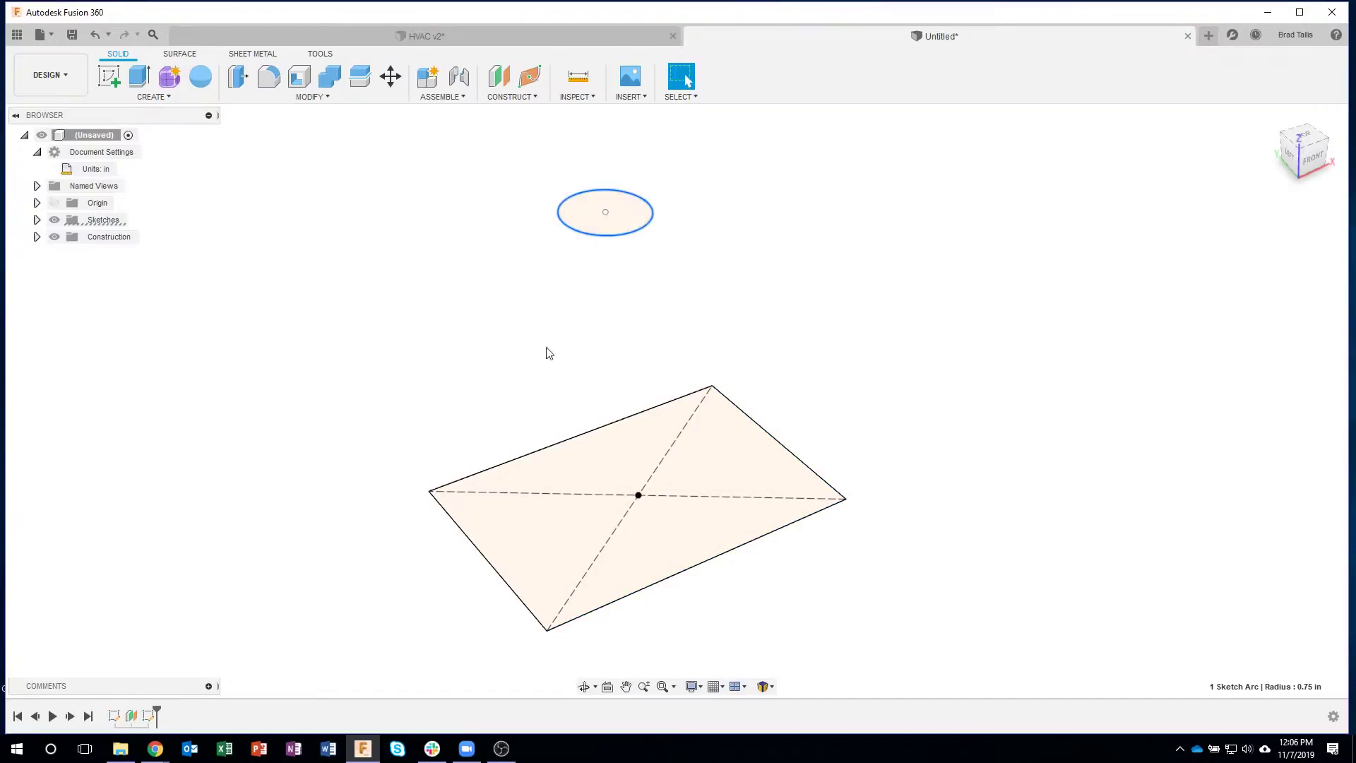
{"action": "left_click", "coordinate": [553, 325]}
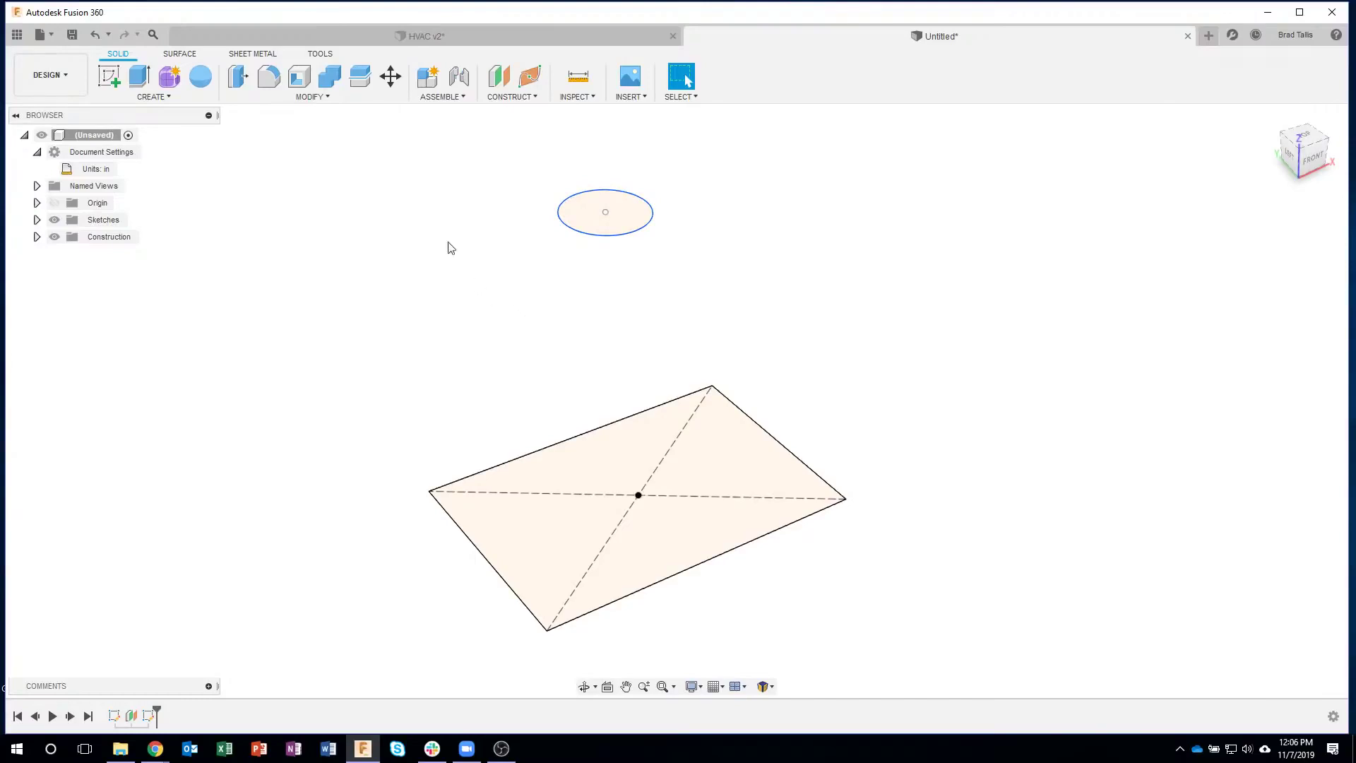
Switch to the HVAC v2 design and examine the narrow faces that form its front corner bend.
{"action": "left_click", "coordinate": [439, 36]}
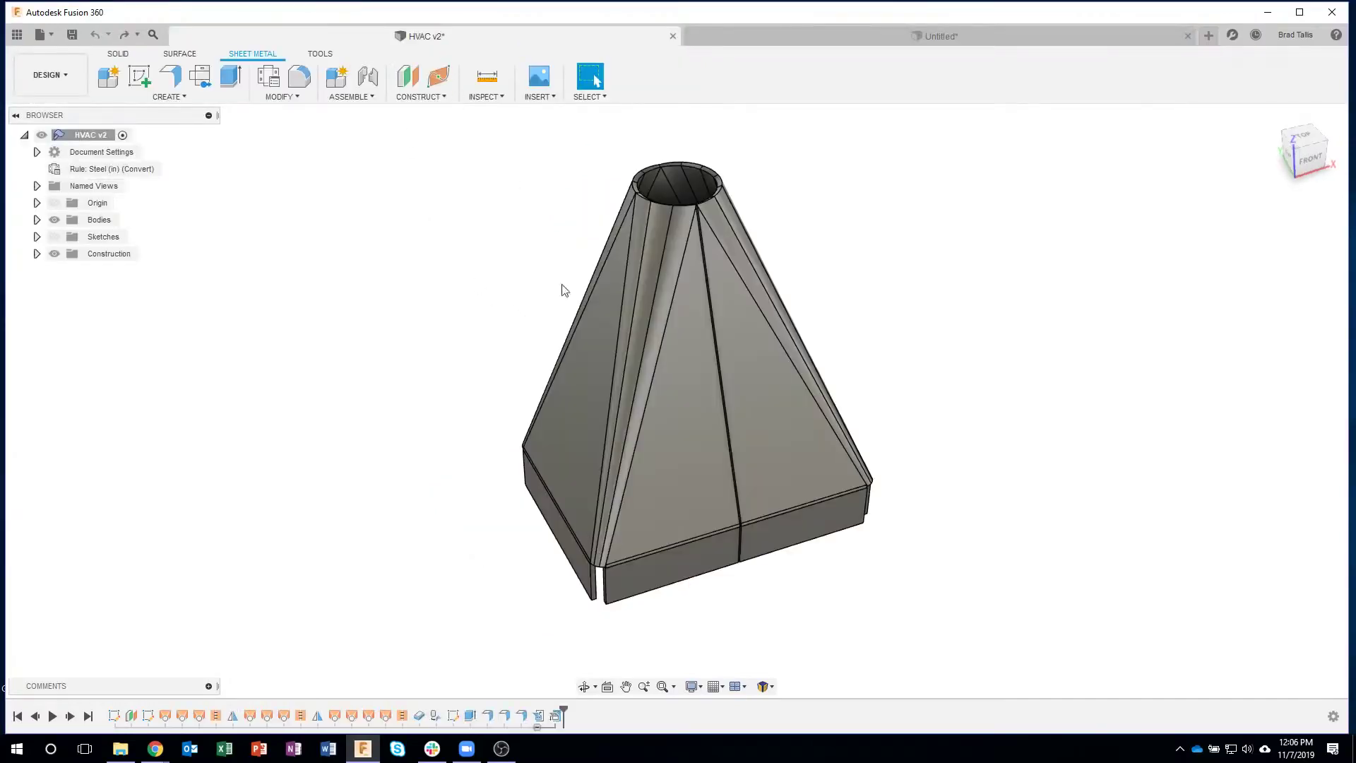
{"action": "middle_click_drag", "start_coordinate": [599, 570], "coordinate": [640, 589], "text": "shift"}
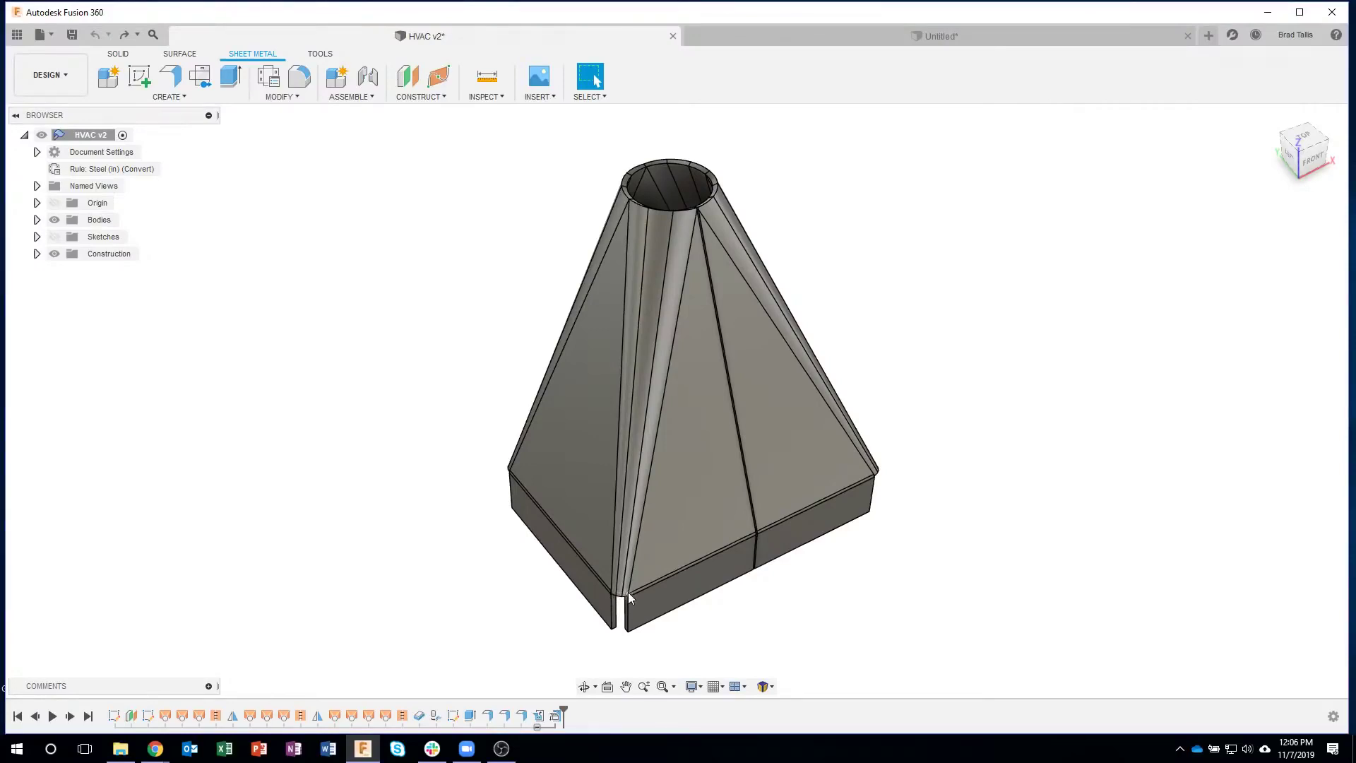
{"action": "left_click", "coordinate": [670, 291]}
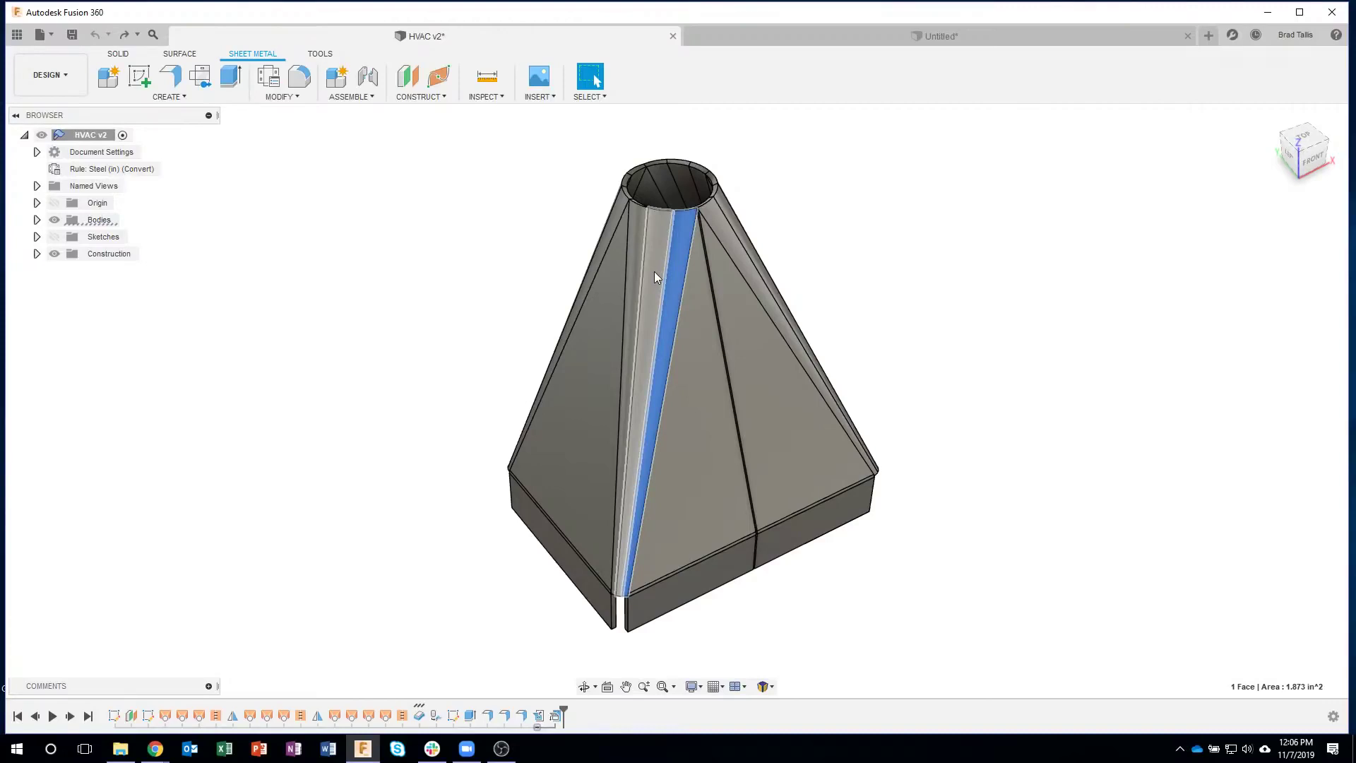
{"action": "left_click", "coordinate": [634, 258], "text": "ctrl"}
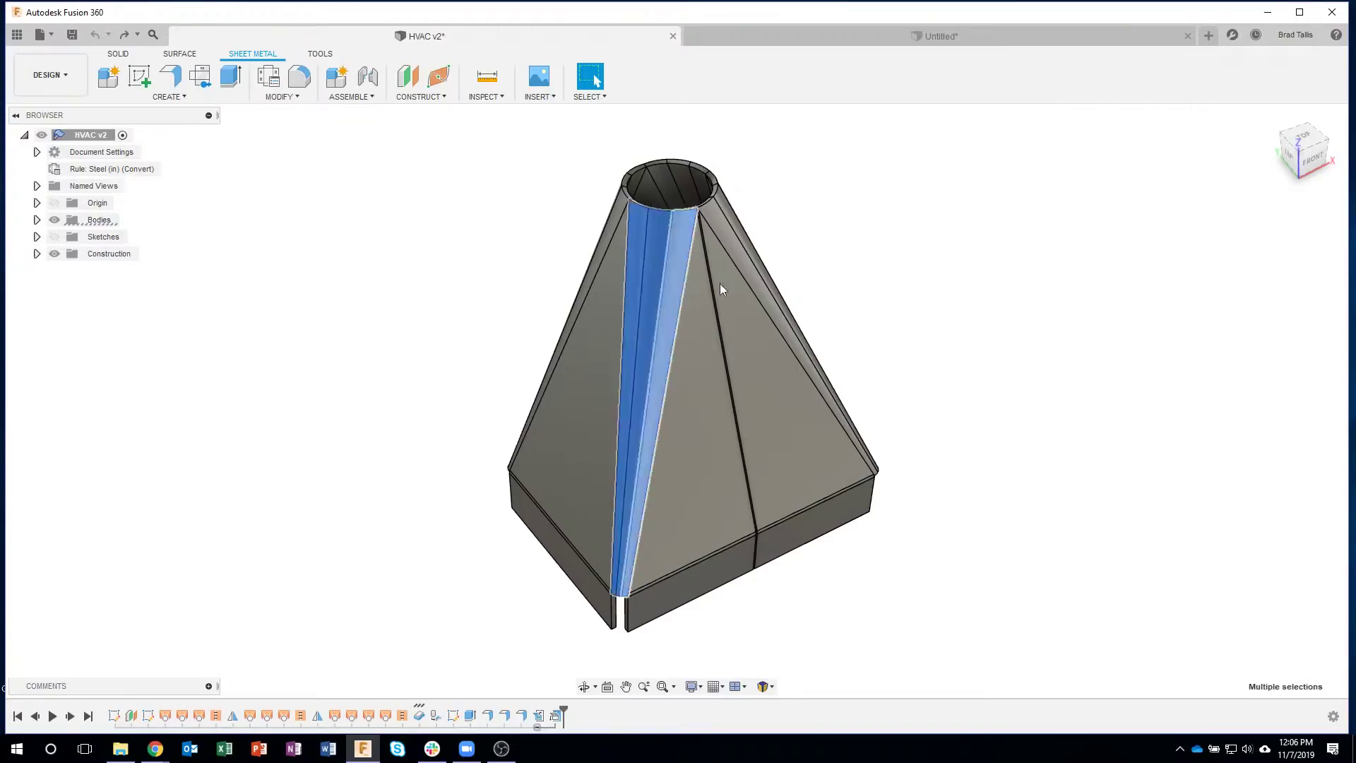
{"action": "key", "text": "Escape"}
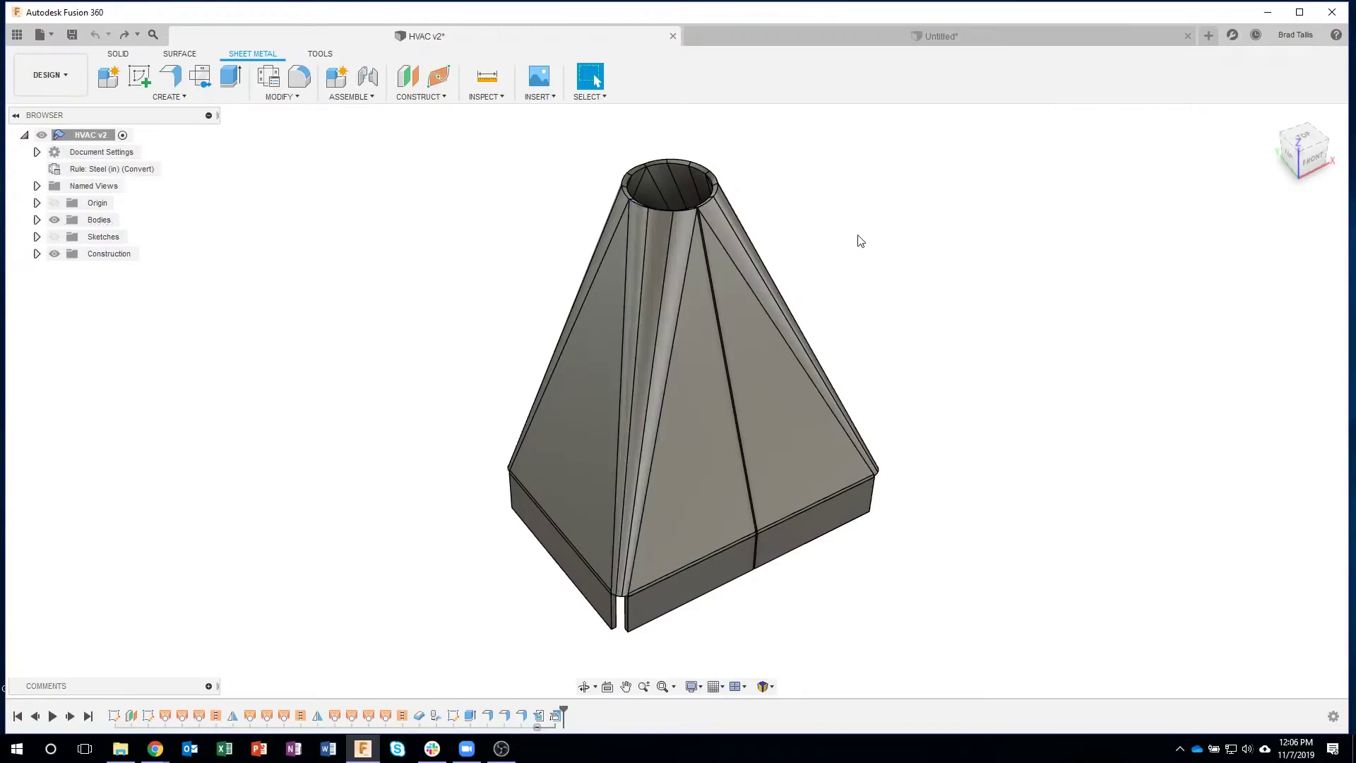
Return to the untitled design and reopen the base rectangle sketch for editing.
{"action": "left_click", "coordinate": [783, 39]}
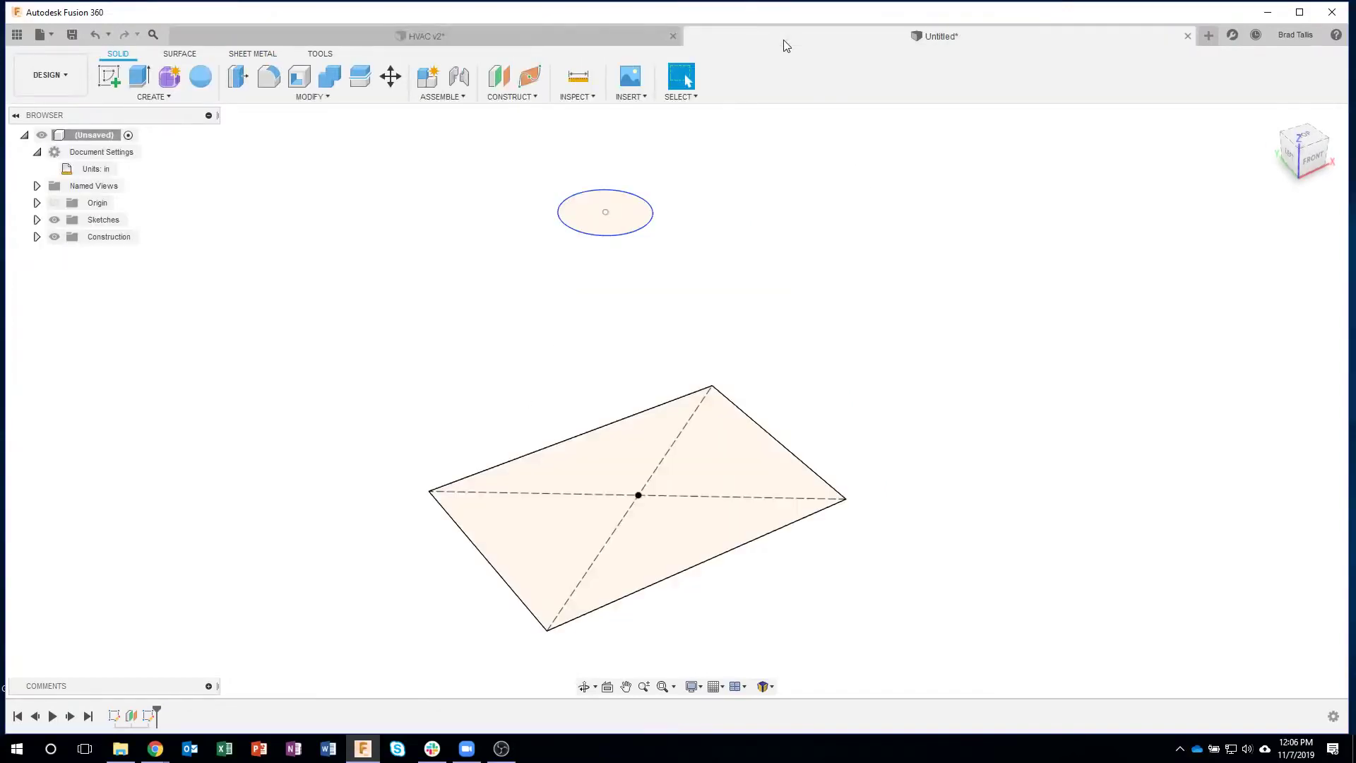
{"action": "double_click", "coordinate": [115, 716]}
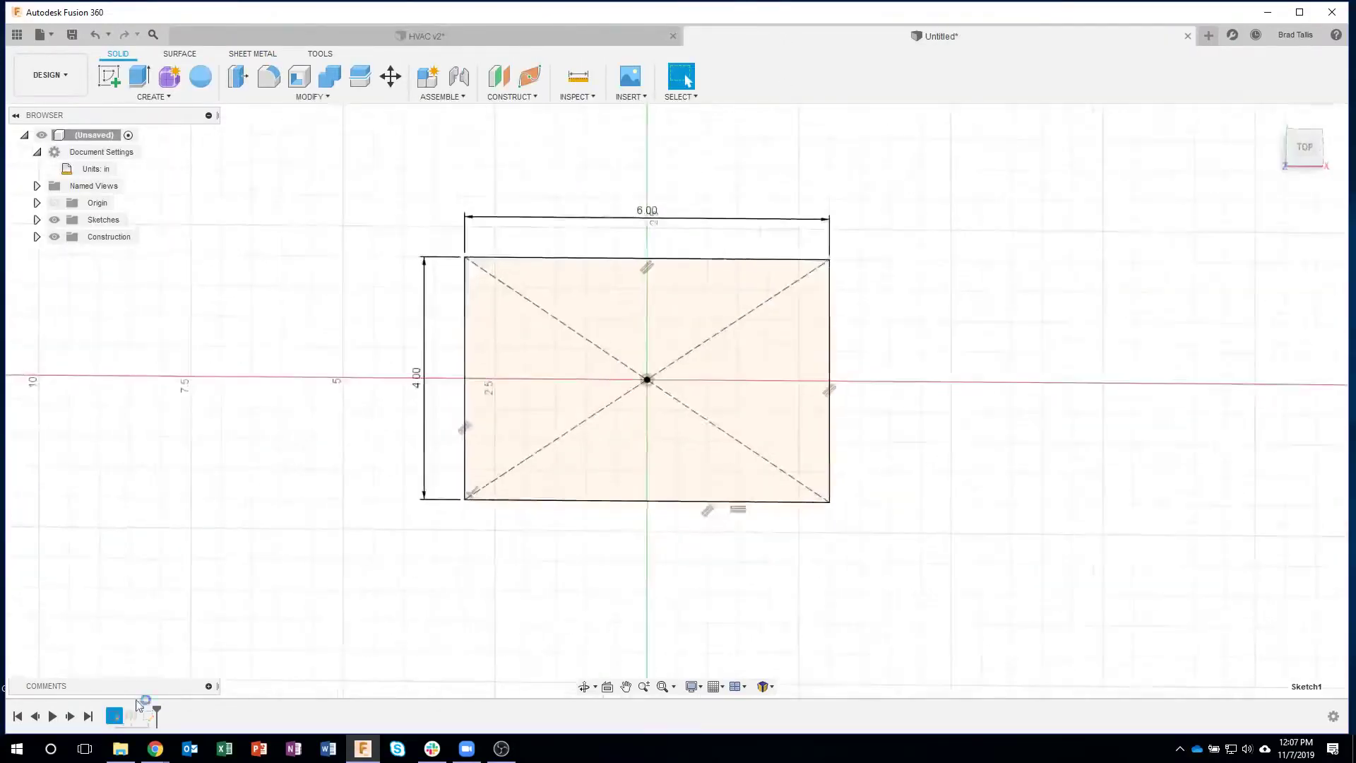
{"action": "scroll", "coordinate": [427, 369], "scroll_direction": "up", "scroll_amount": 2}
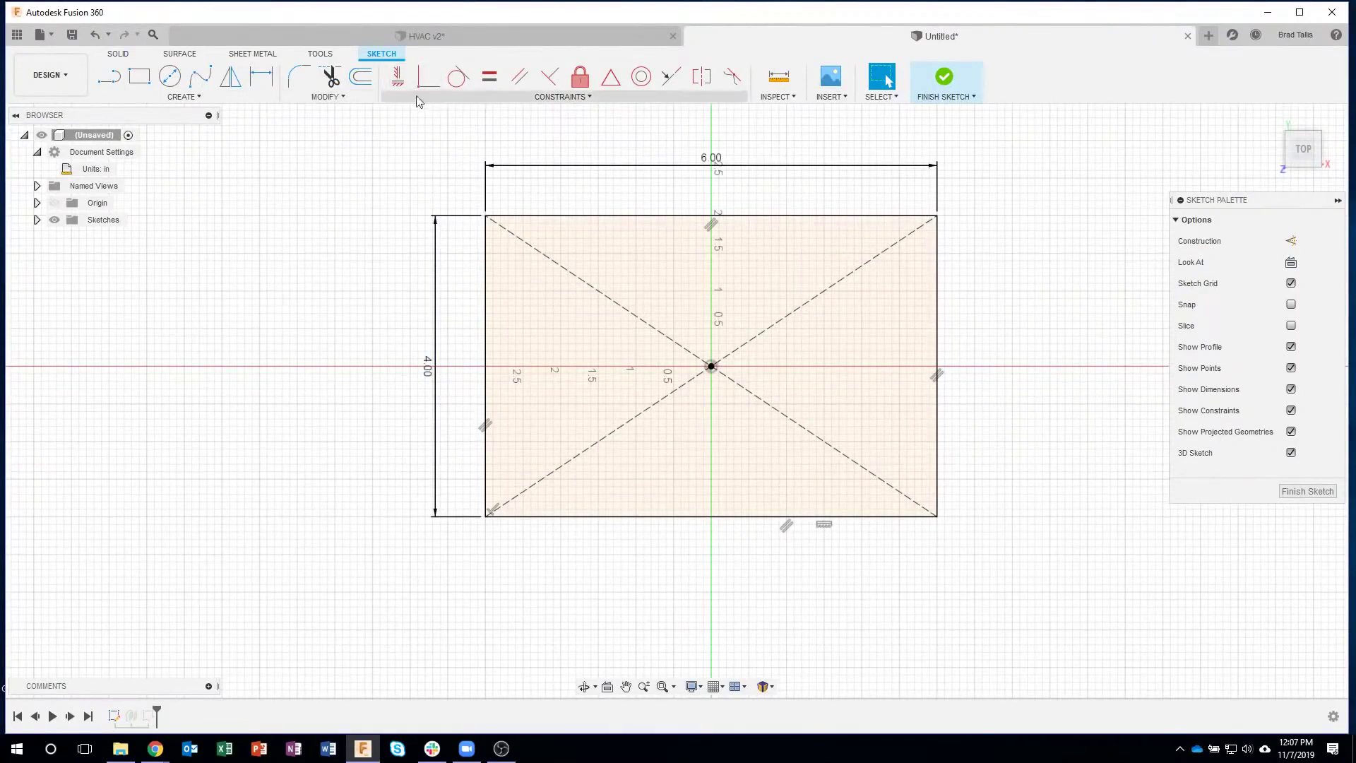
Fillet the rectangle's lower-left corner with a 0.125 in radius.
{"action": "left_click", "coordinate": [296, 81]}
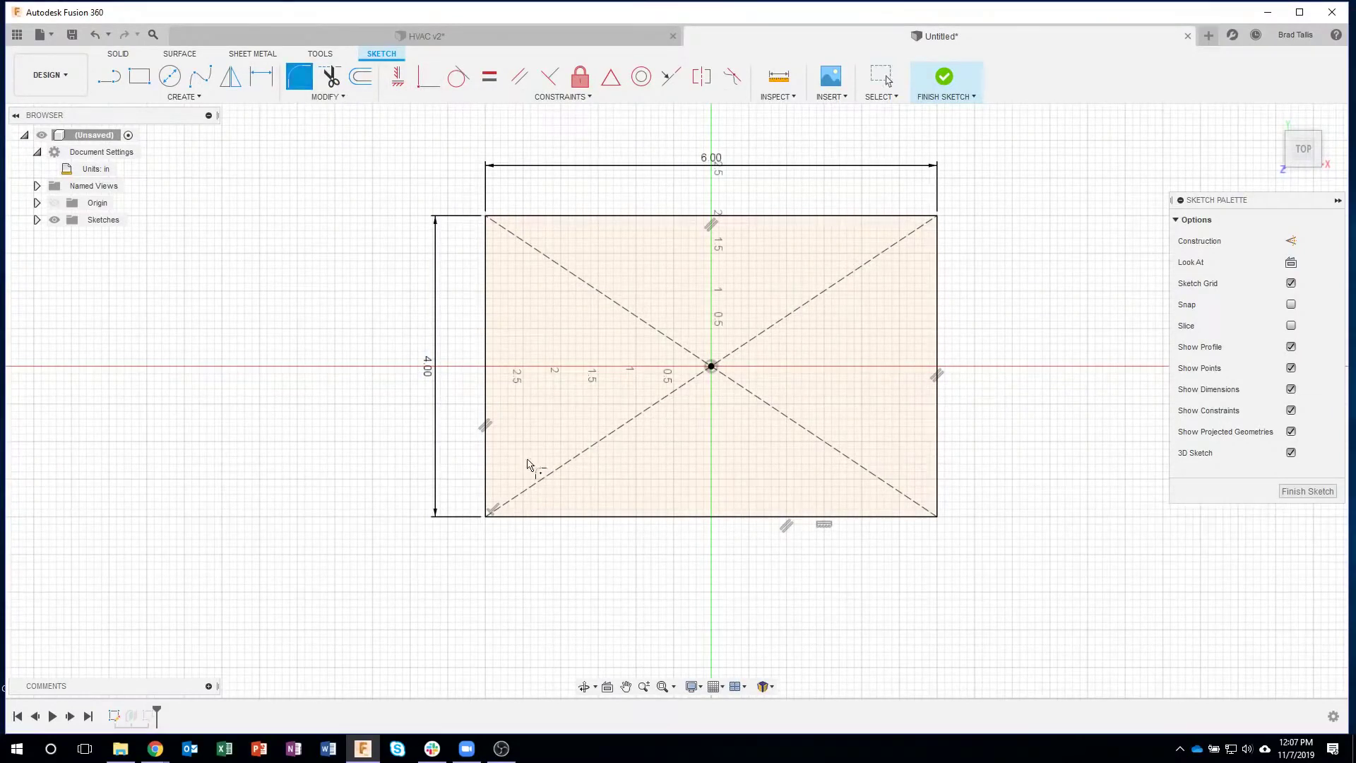
{"action": "left_click", "coordinate": [526, 516]}
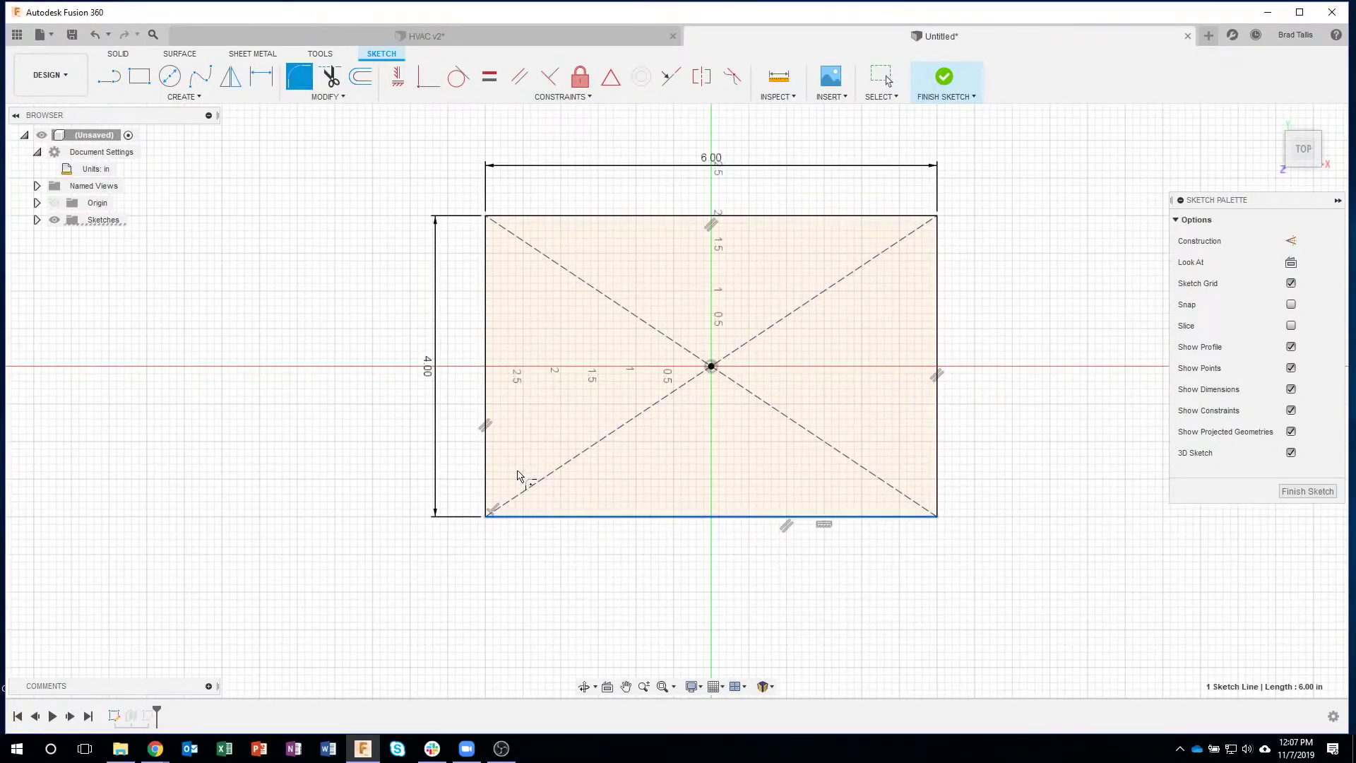
{"action": "left_click", "coordinate": [319, 96]}
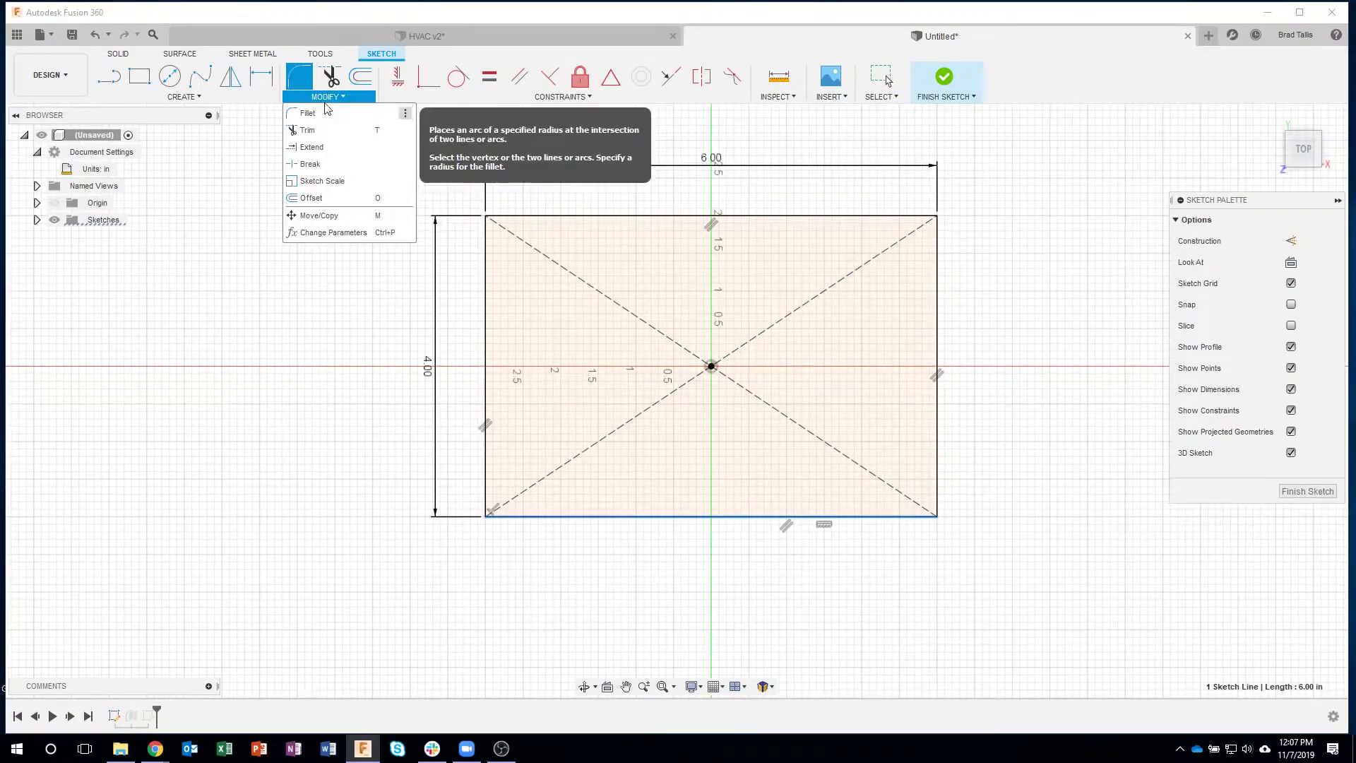
{"action": "left_click", "coordinate": [325, 115]}
{"action": "left_click", "coordinate": [532, 517]}
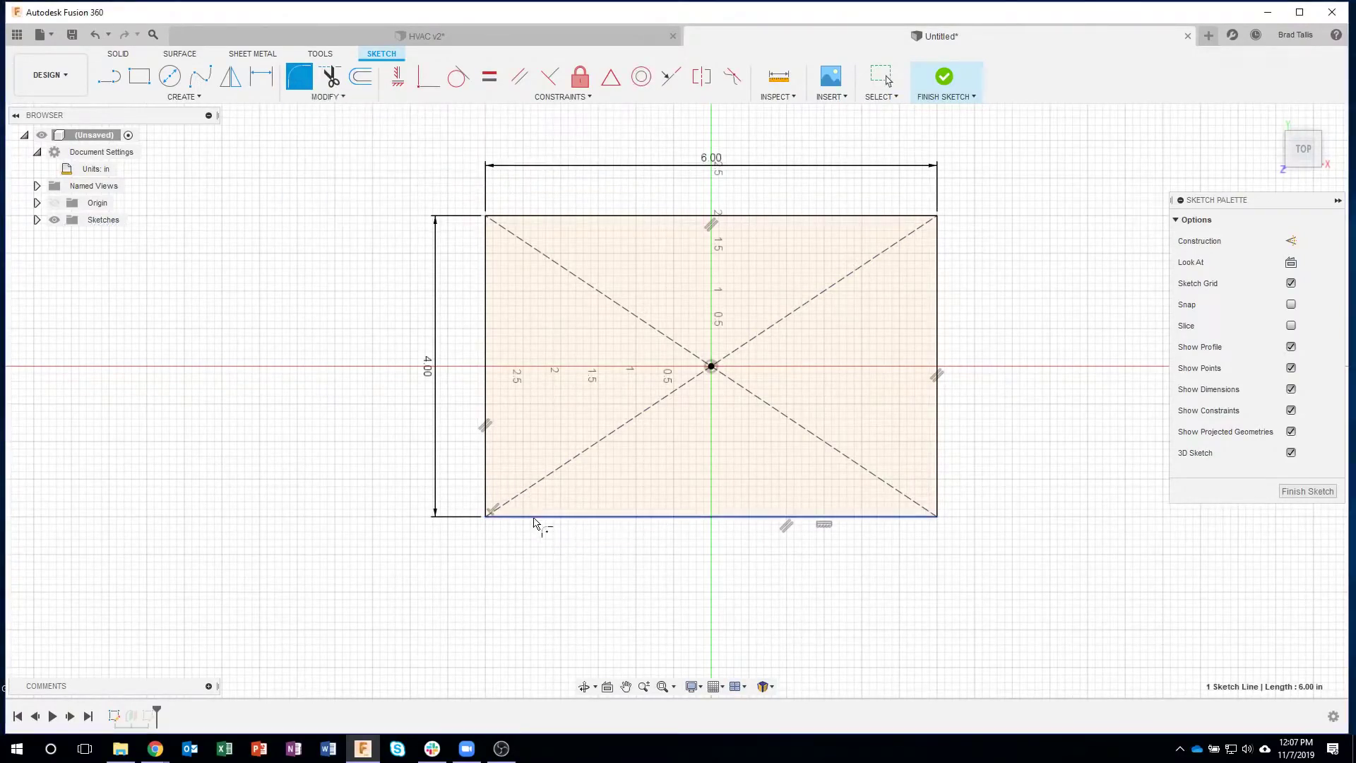
{"action": "left_click", "coordinate": [486, 447]}
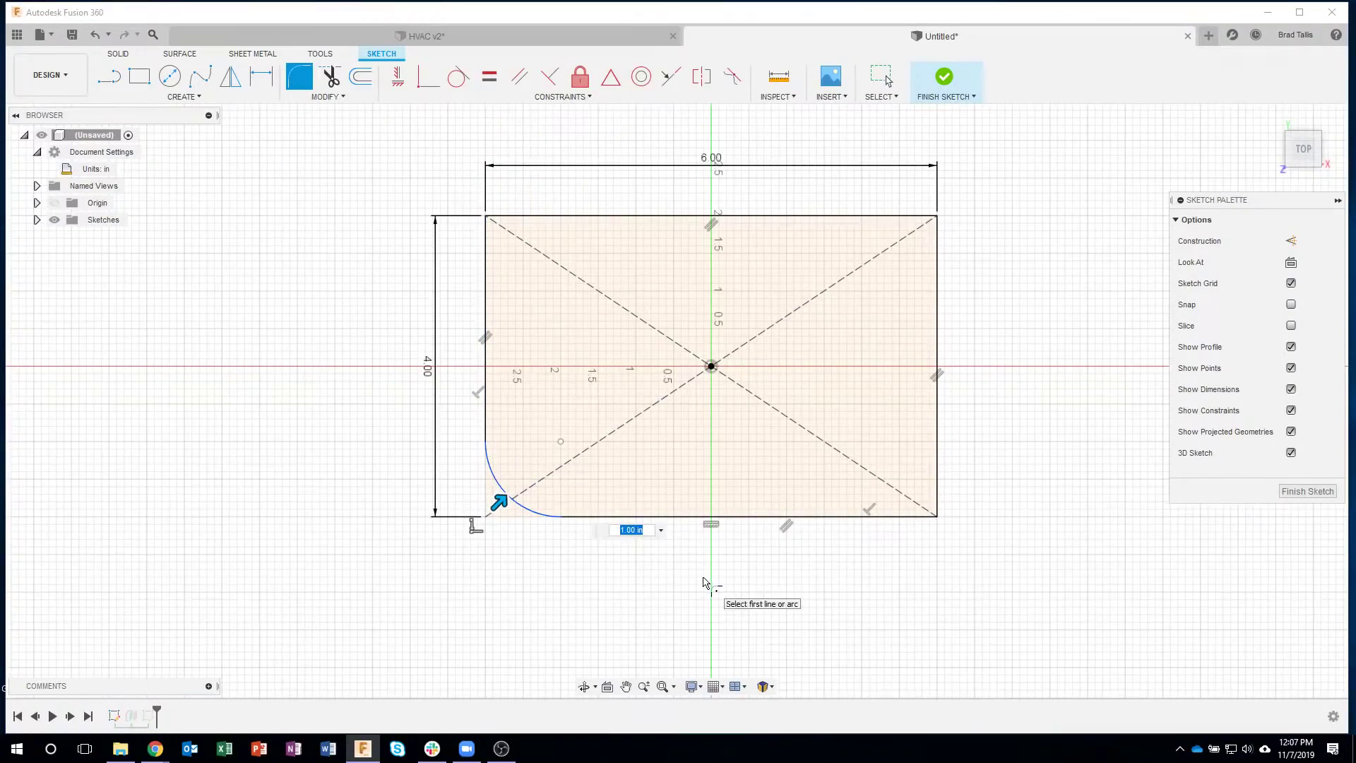
{"action": "key", "text": "BackSpace"}
{"action": "key", "text": "Return"}
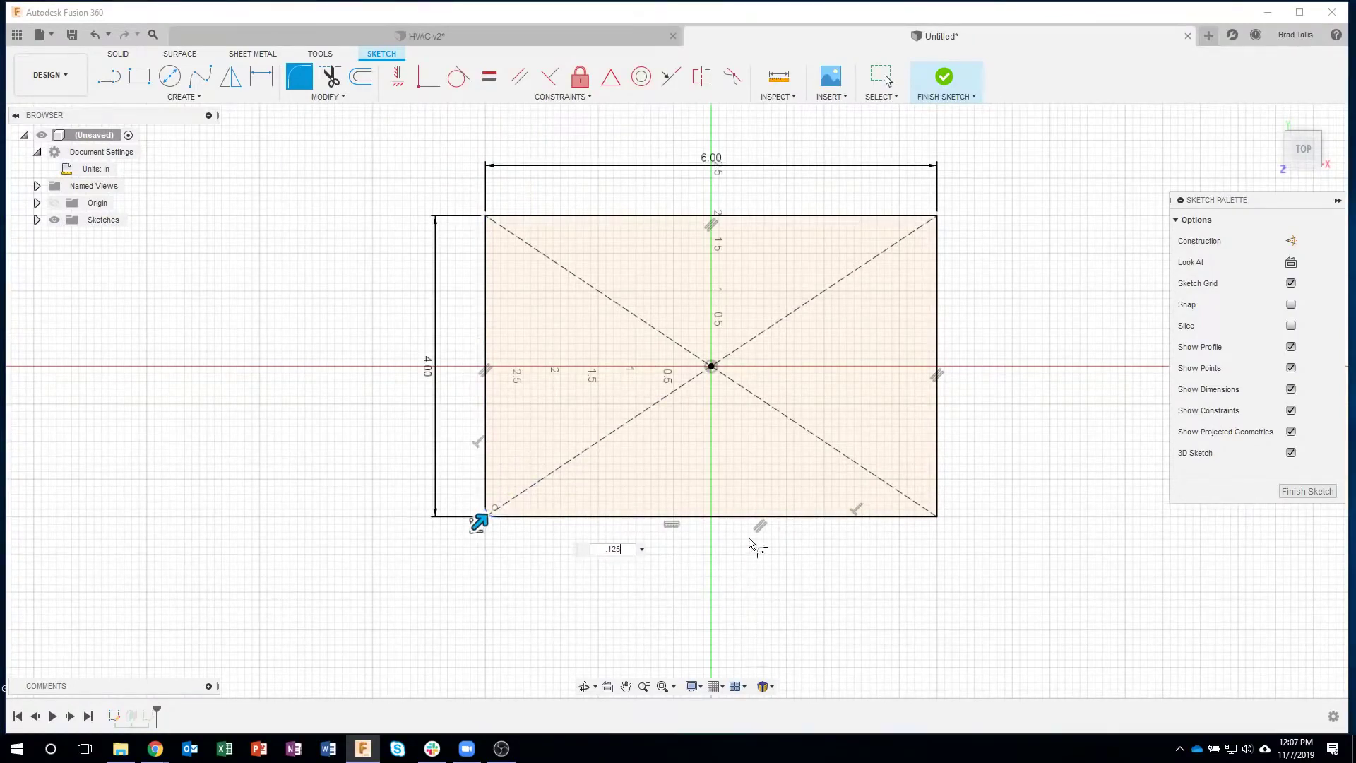
Fillet the rectangle's three remaining corners with the same 0.125 in radius and end the Fillet command.
{"action": "left_click", "coordinate": [486, 267]}
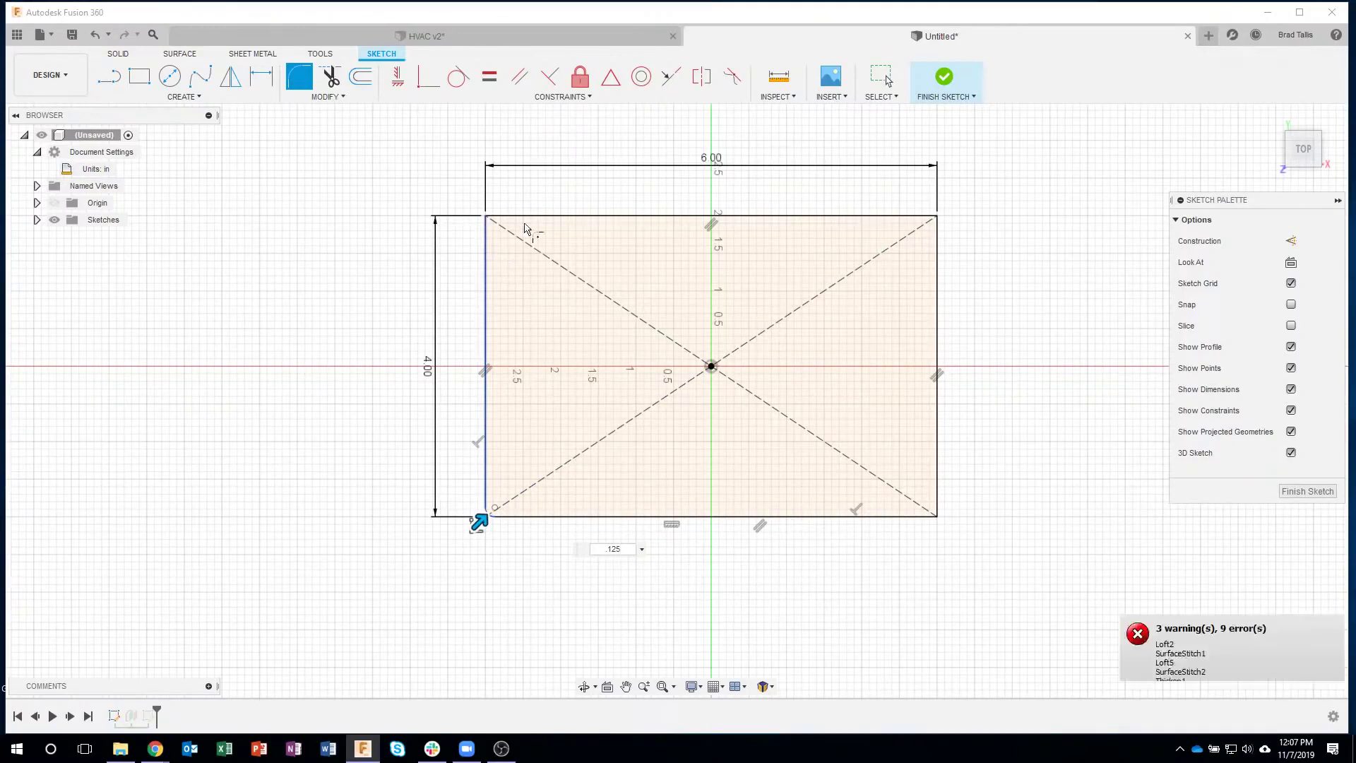
{"action": "left_click", "coordinate": [565, 216]}
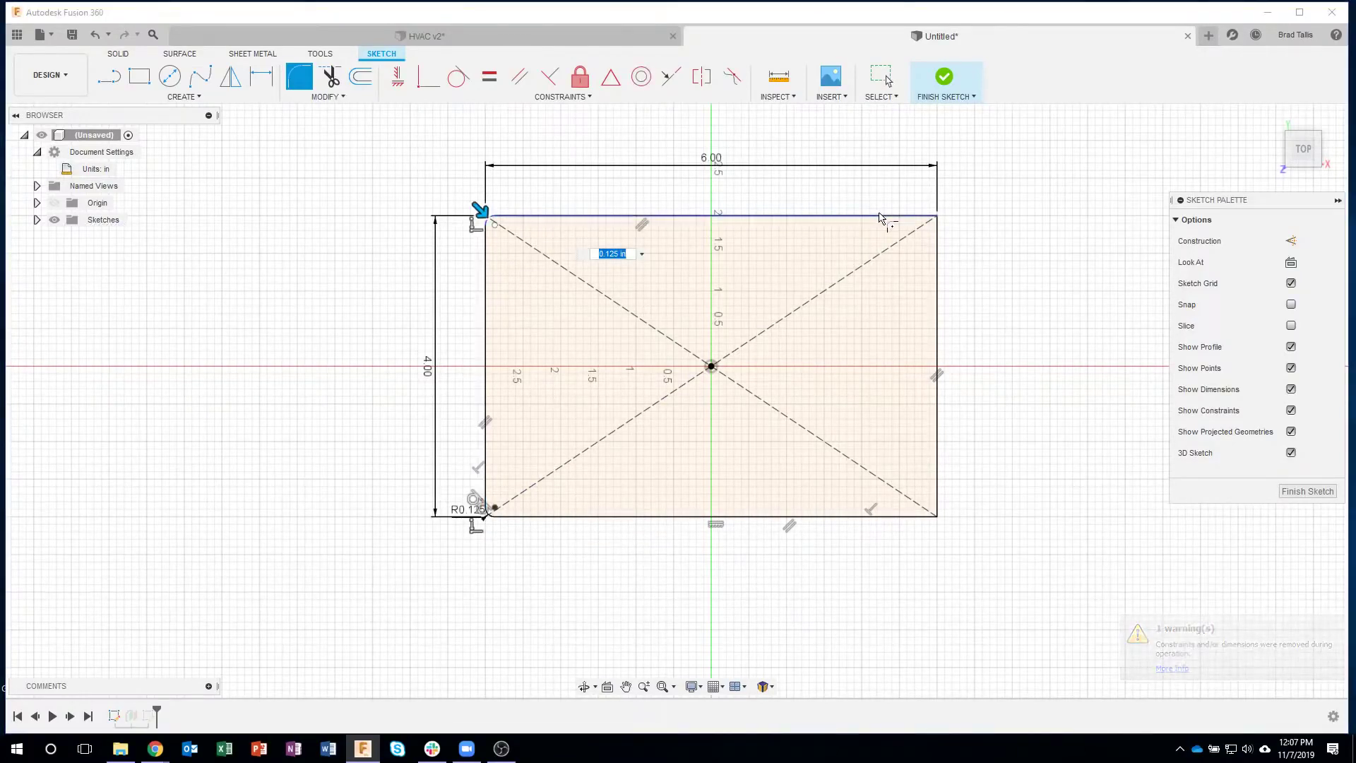
{"action": "key", "text": "Return"}
{"action": "left_click", "coordinate": [938, 270]}
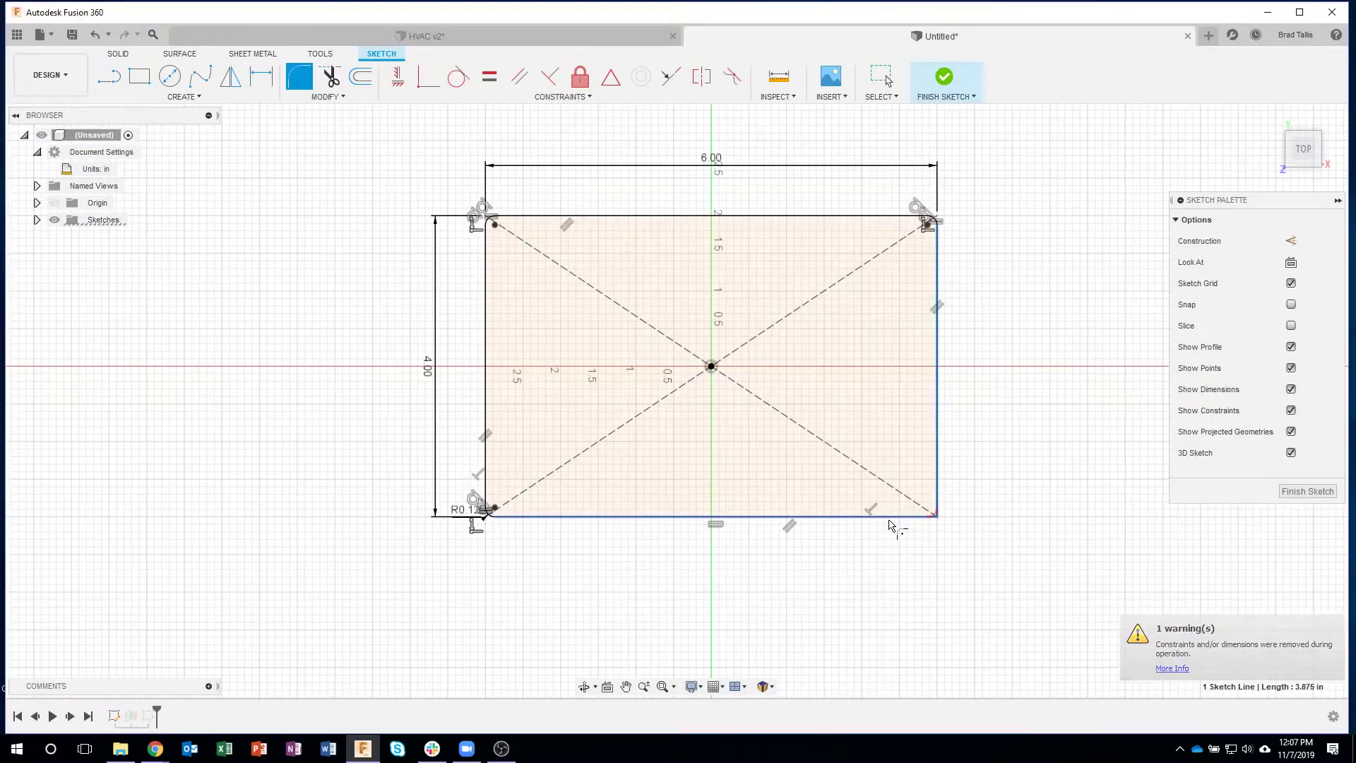
{"action": "left_click", "coordinate": [901, 521]}
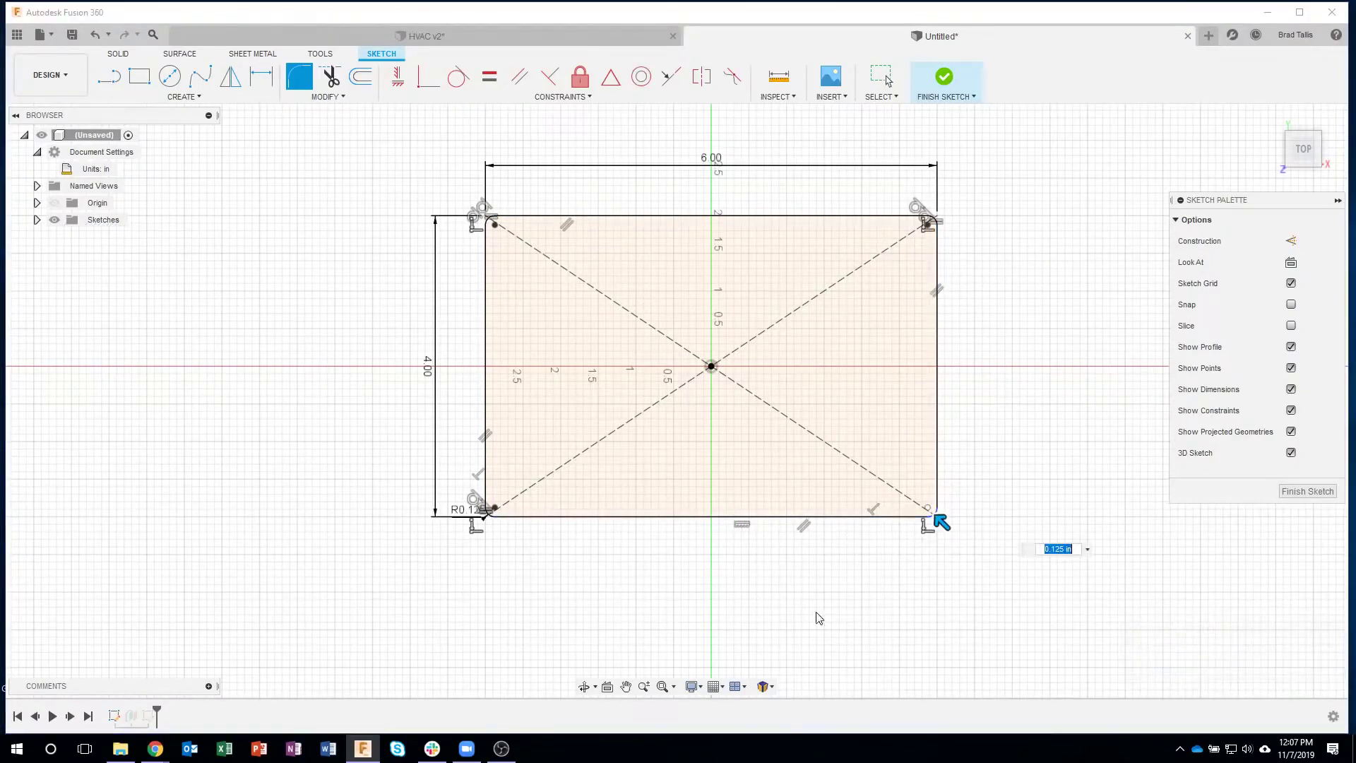
{"action": "key", "text": "Return"}
{"action": "key", "text": "Escape"}
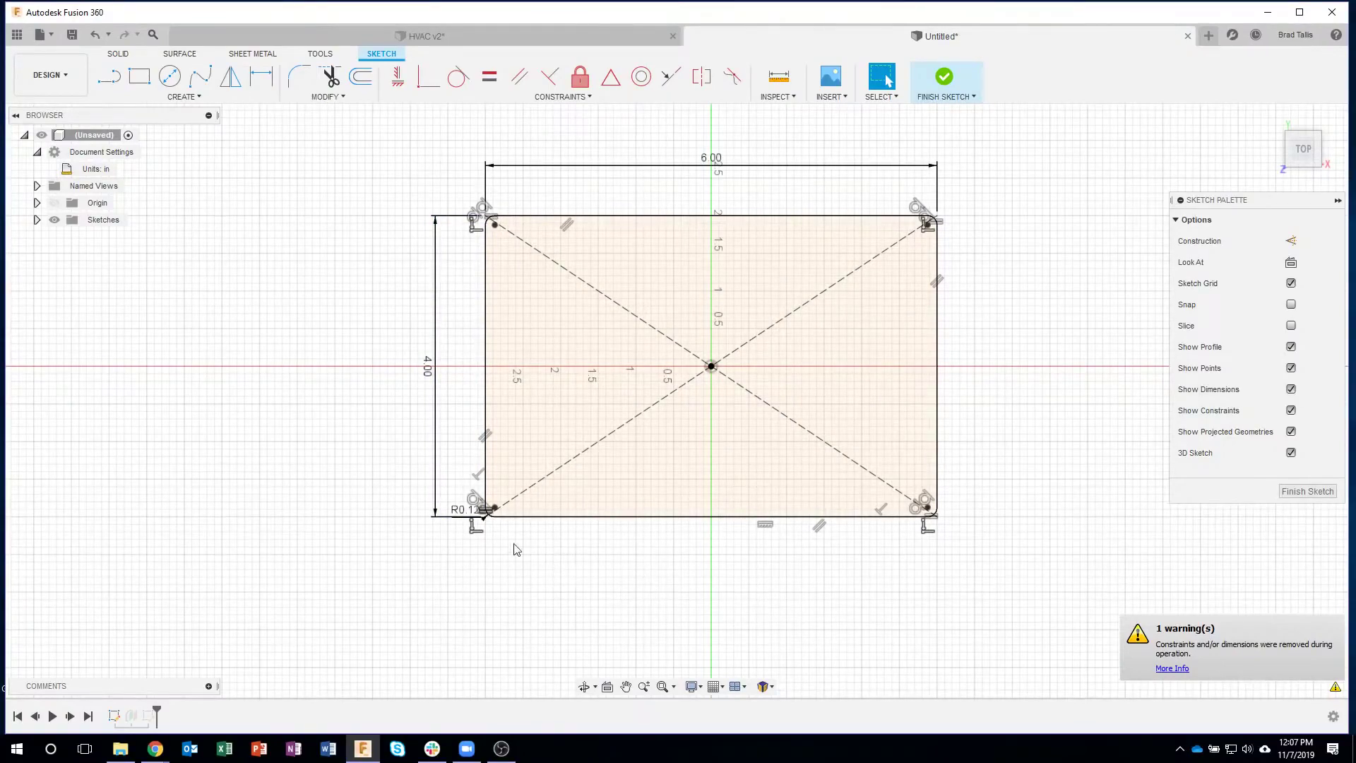
Compare the sketch's rounded lower-left corner with the matching corner bend at the base of the HVAC v2 design.
{"action": "scroll", "coordinate": [503, 543], "scroll_direction": "up", "scroll_amount": 10}
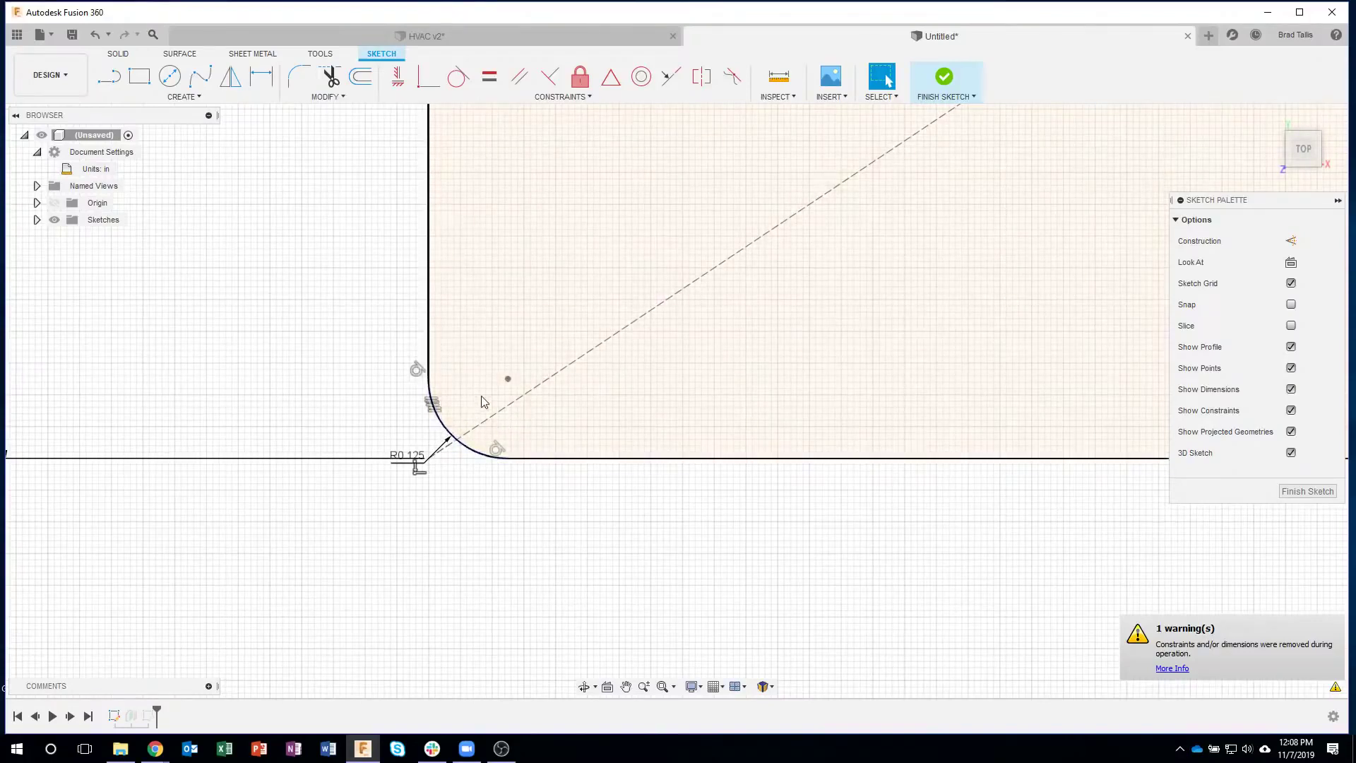
{"action": "left_click", "coordinate": [424, 36]}
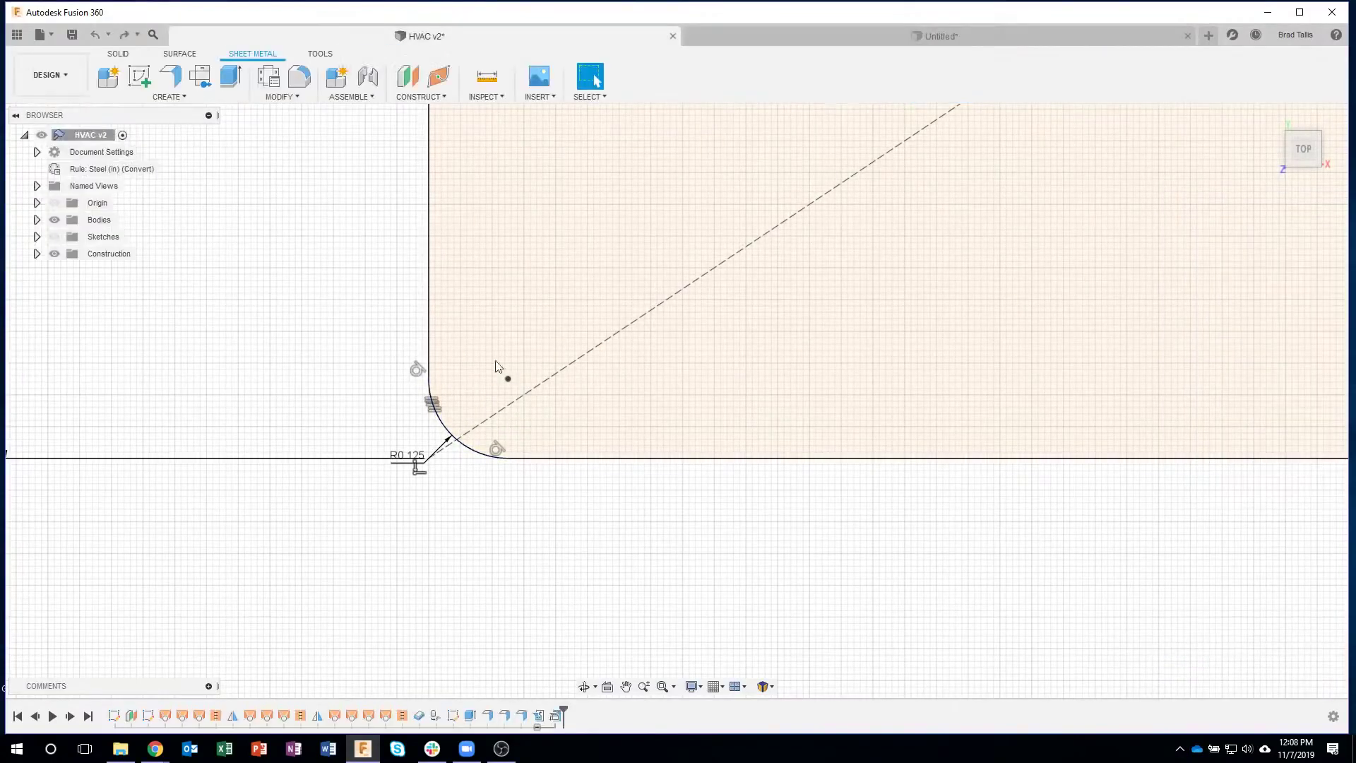
{"action": "scroll", "coordinate": [647, 593], "scroll_direction": "up", "scroll_amount": 8}
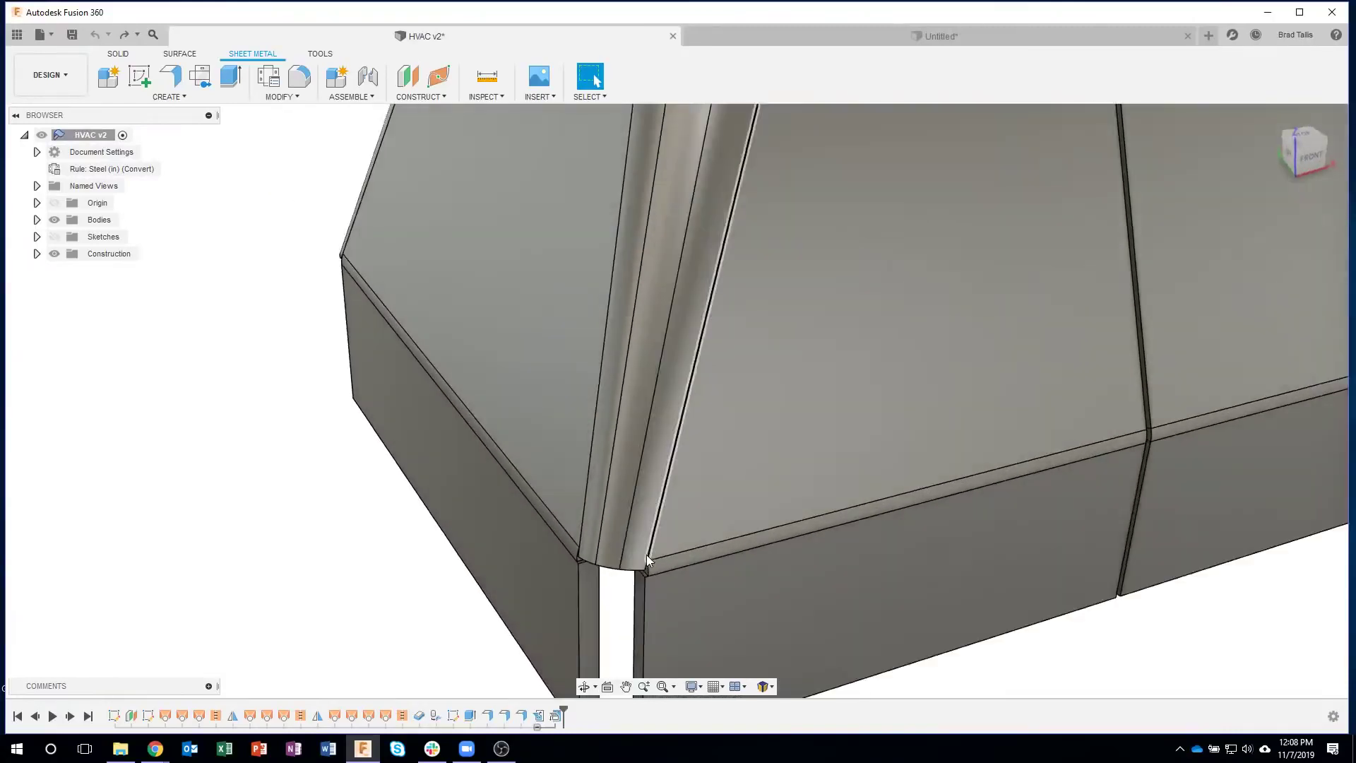
{"action": "middle_click_drag", "start_coordinate": [646, 554], "coordinate": [604, 512], "text": "shift"}
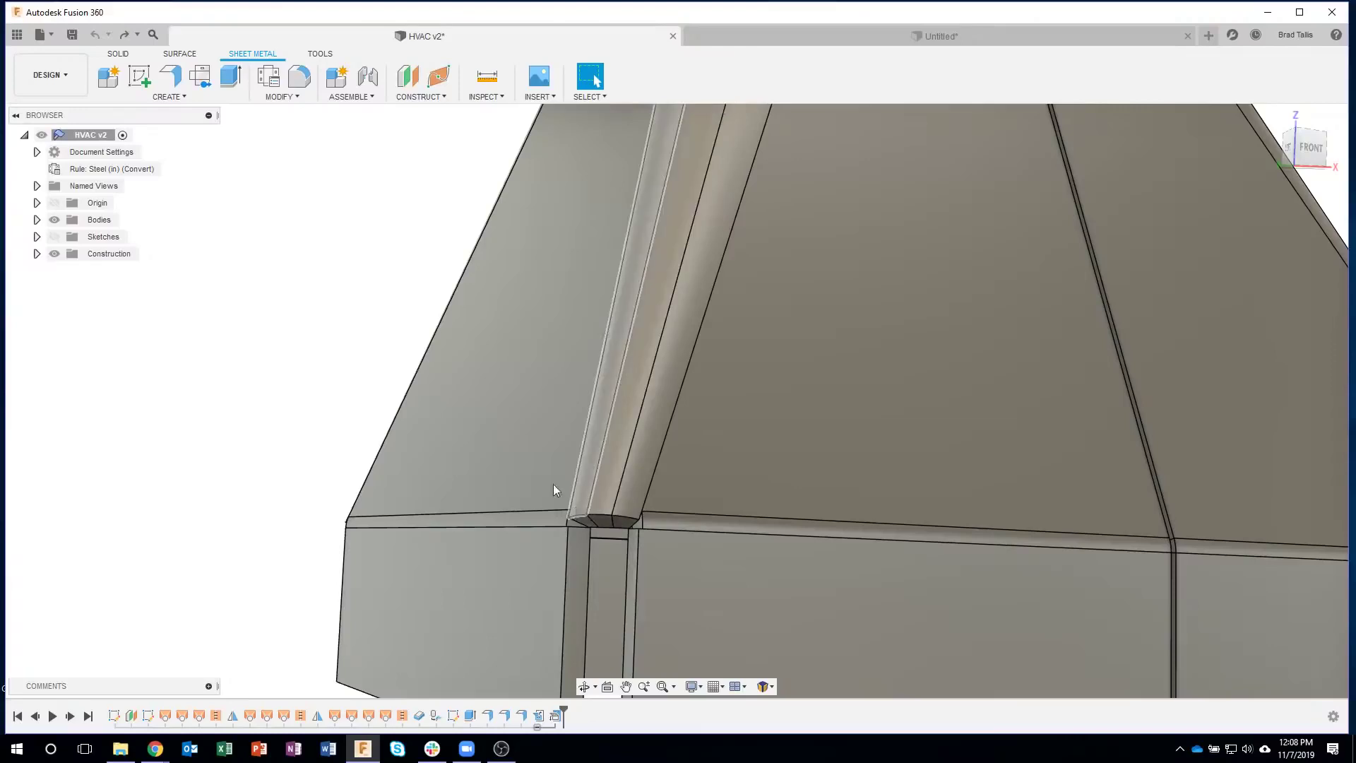
Return to the untitled design and draw a 12-sided circumscribed construction polygon centred on the lower-left fillet, sized to the fillet's tangent point on the lower edge.
{"action": "left_click", "coordinate": [777, 35]}
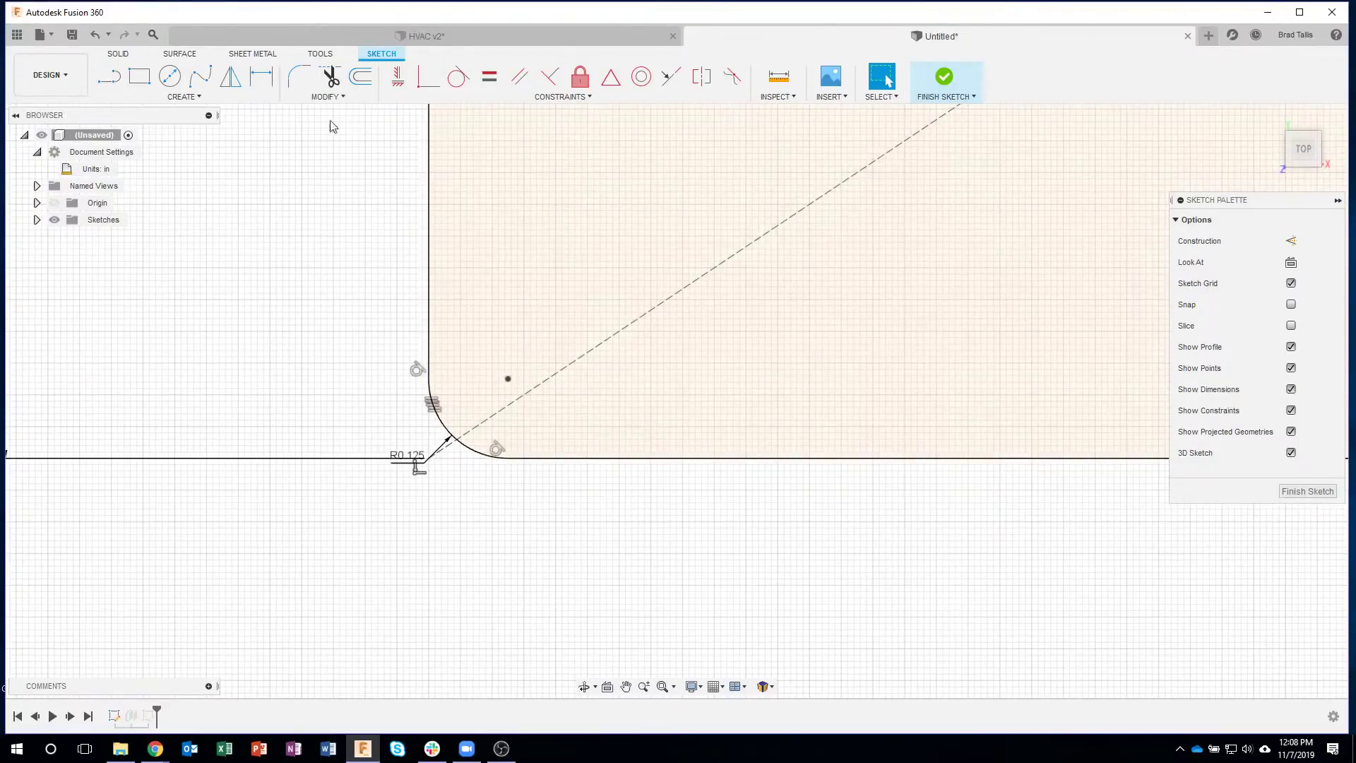
{"action": "left_click", "coordinate": [175, 97]}
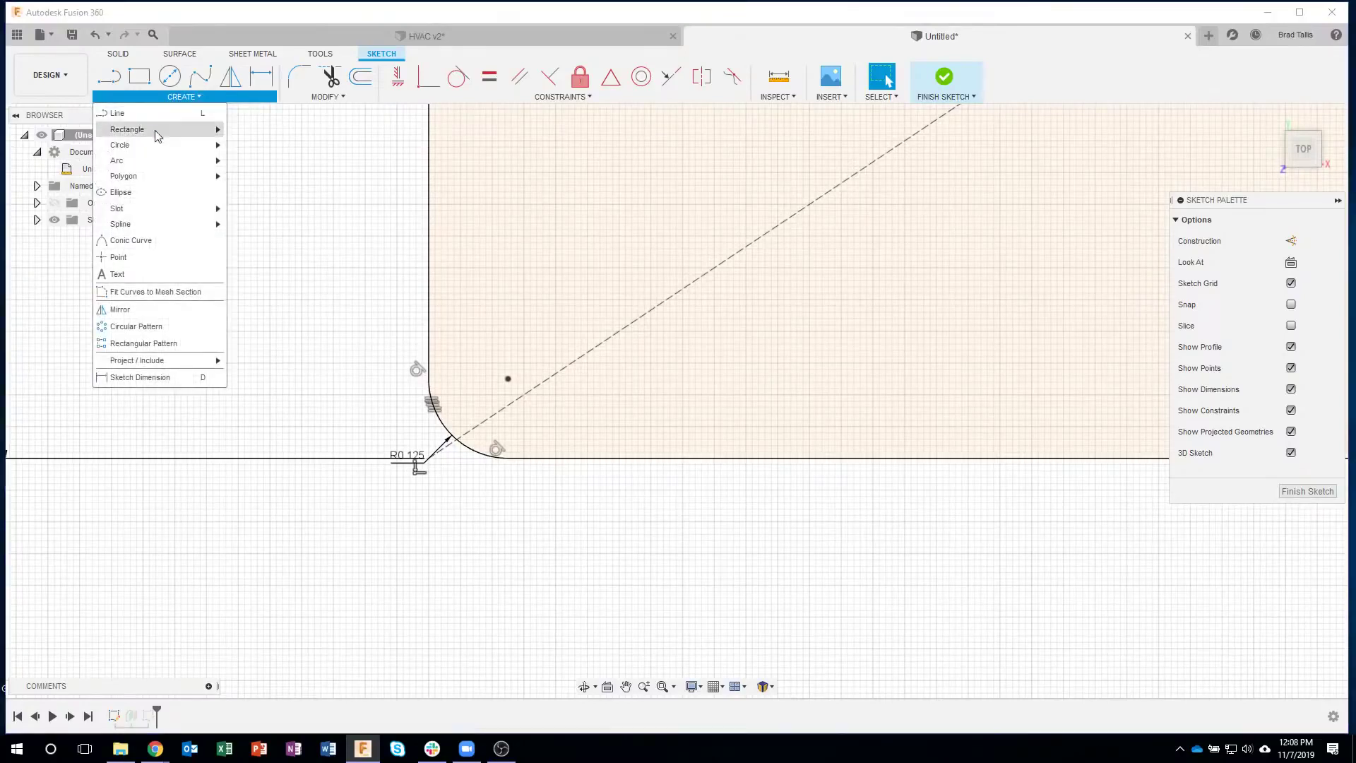
{"action": "mouse_move", "coordinate": [156, 183]}
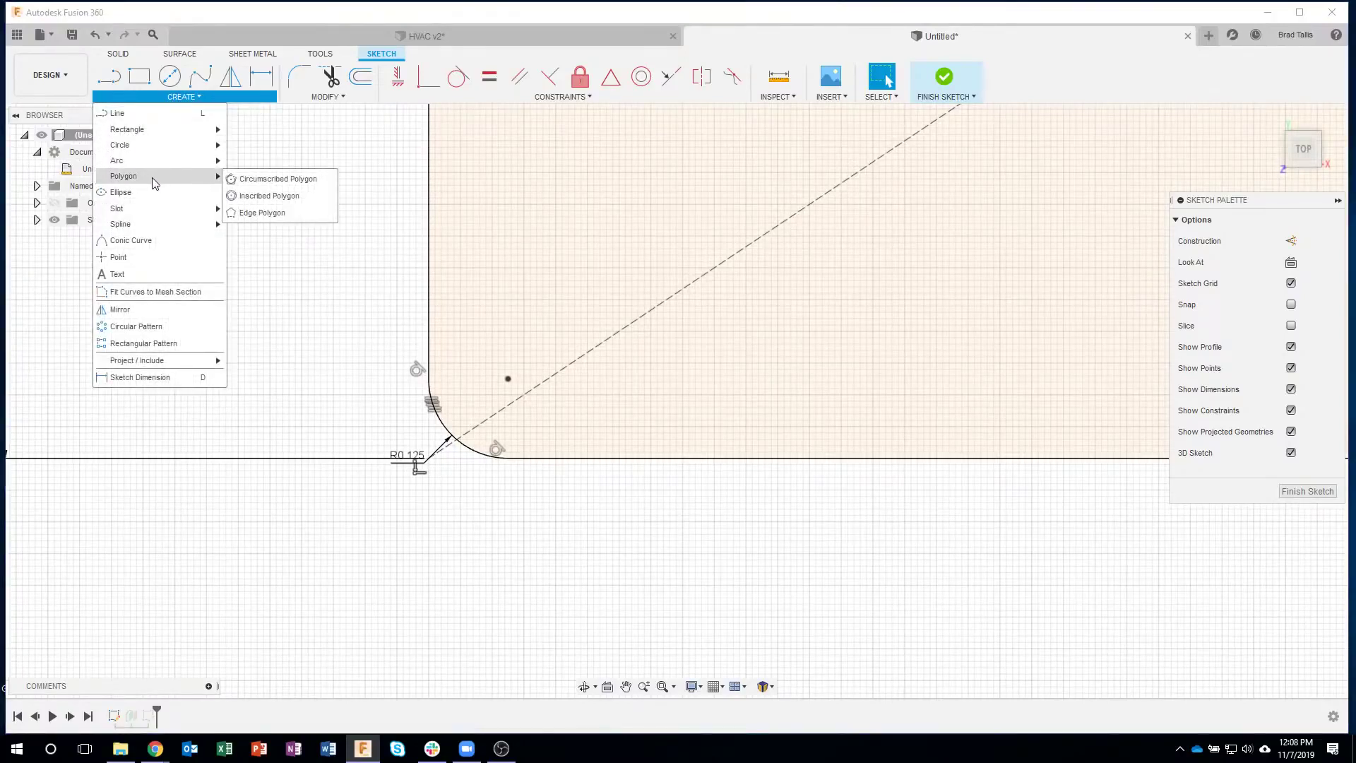
{"action": "left_click", "coordinate": [281, 183]}
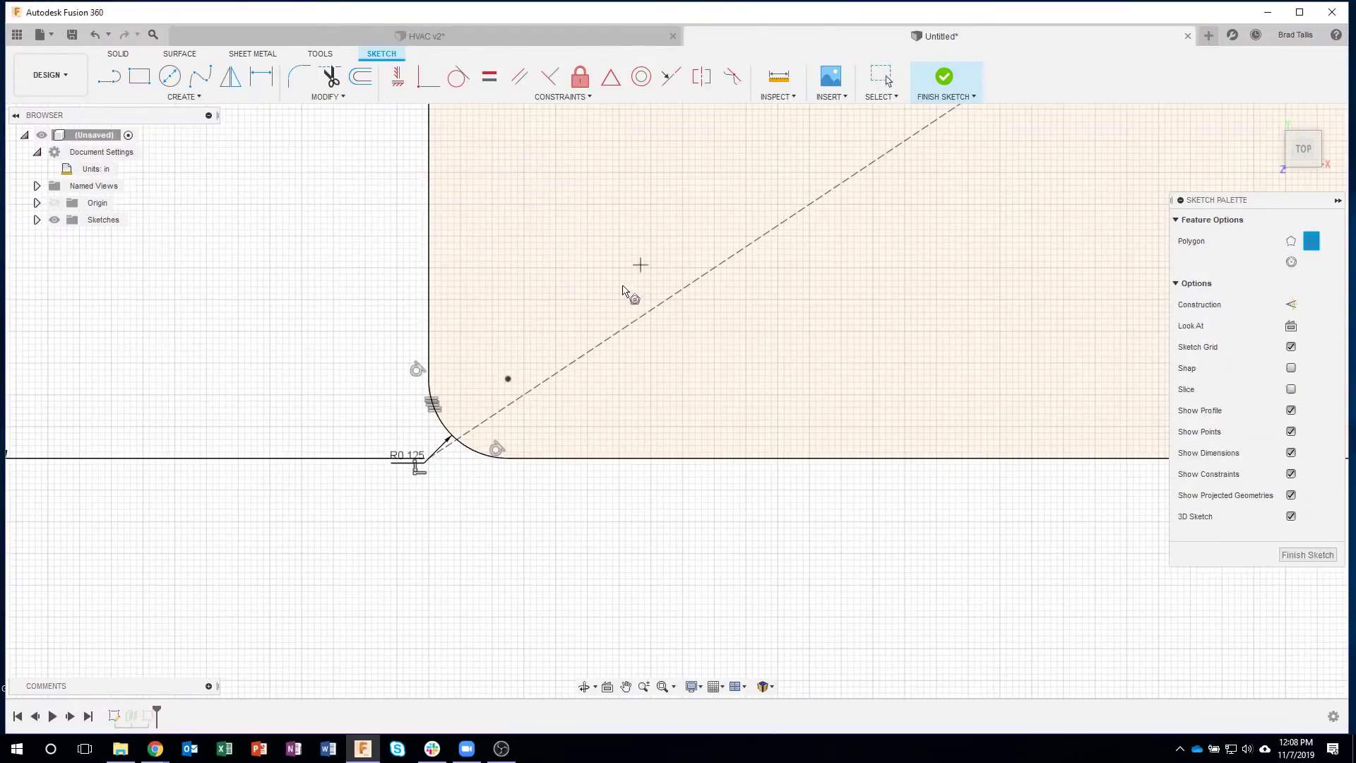
{"action": "left_click", "coordinate": [1291, 305]}
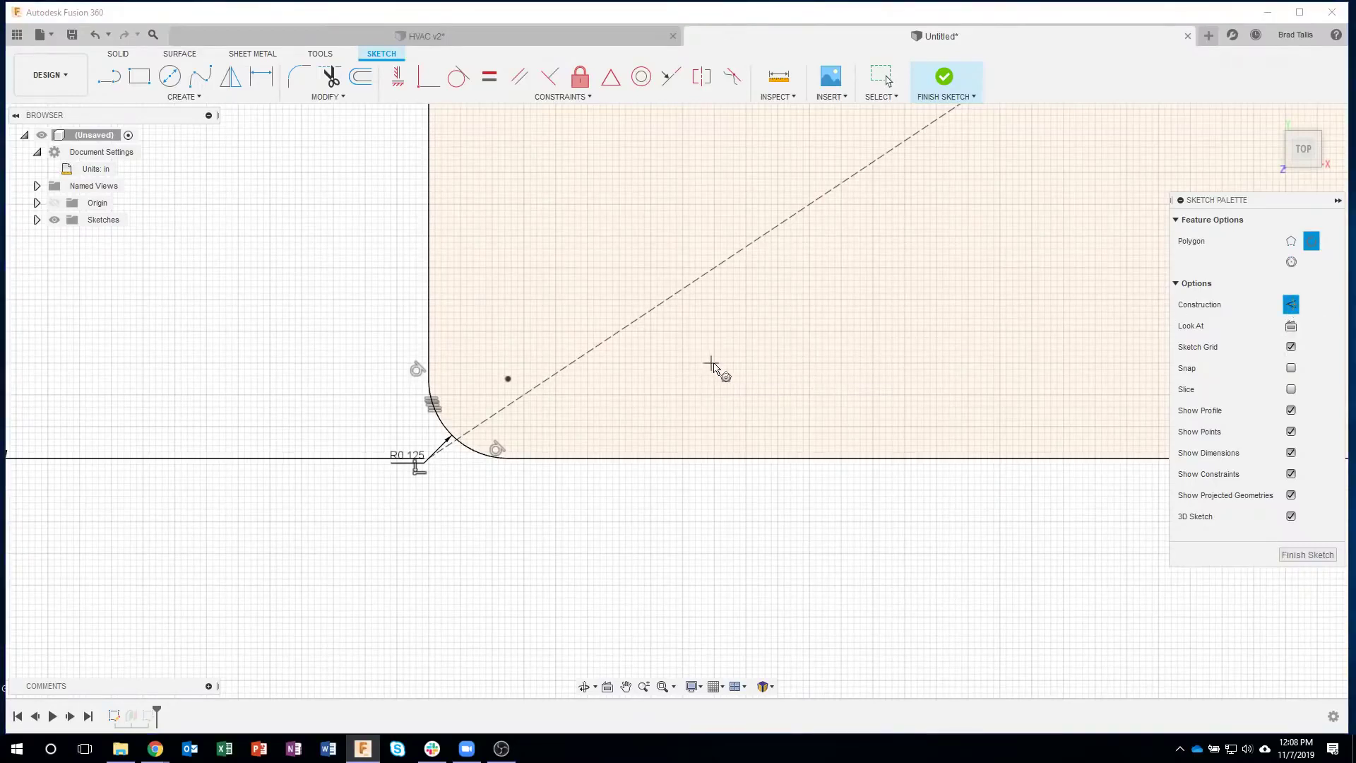
{"action": "scroll", "coordinate": [526, 404], "scroll_direction": "up", "scroll_amount": 3}
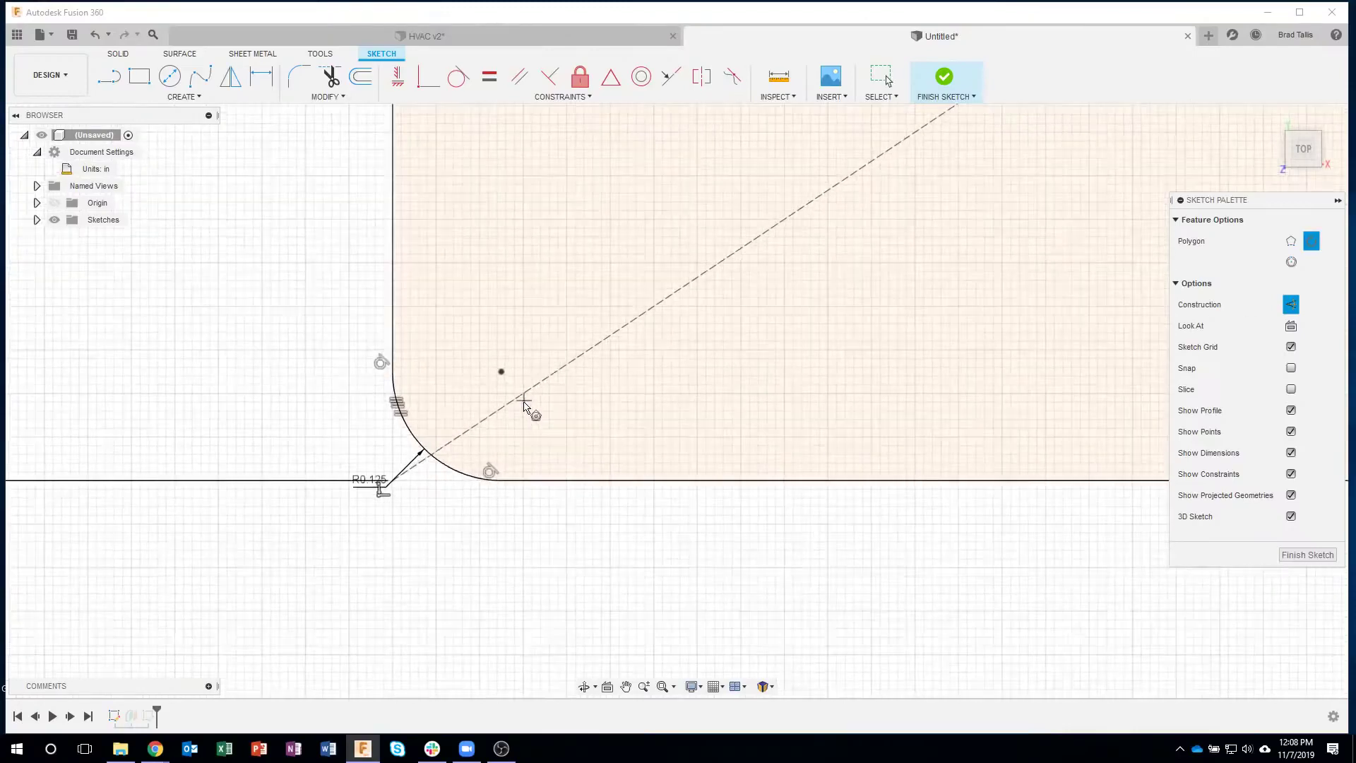
{"action": "left_click", "coordinate": [496, 364]}
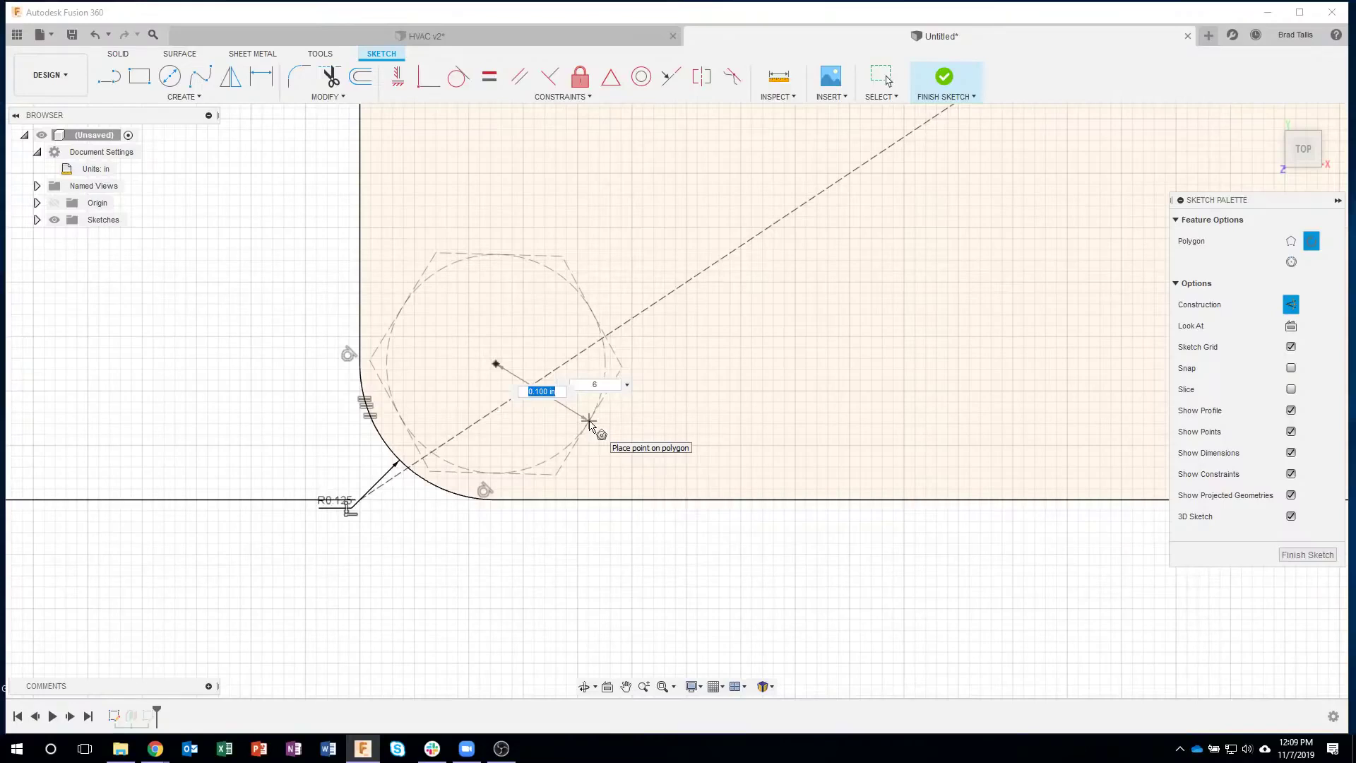
{"action": "left_click", "coordinate": [605, 384]}
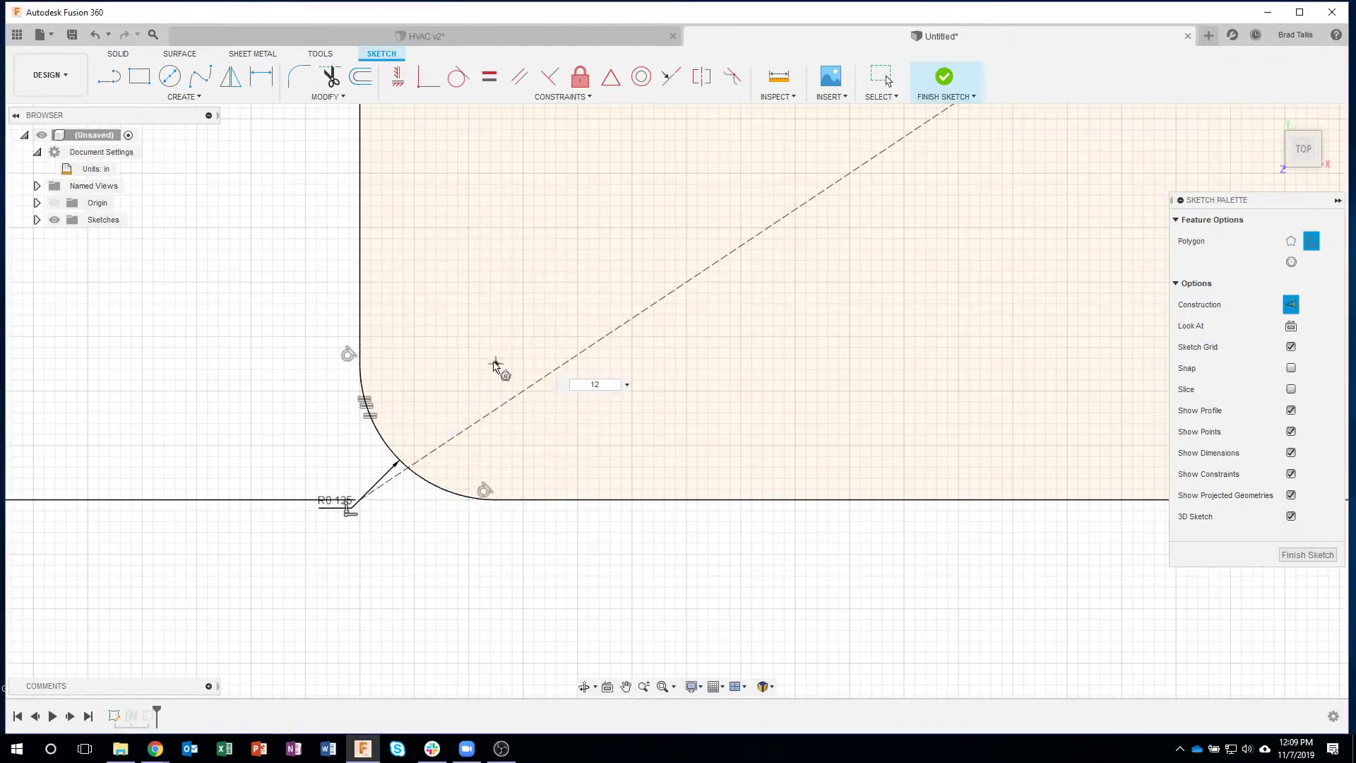
{"action": "left_click", "coordinate": [495, 502]}
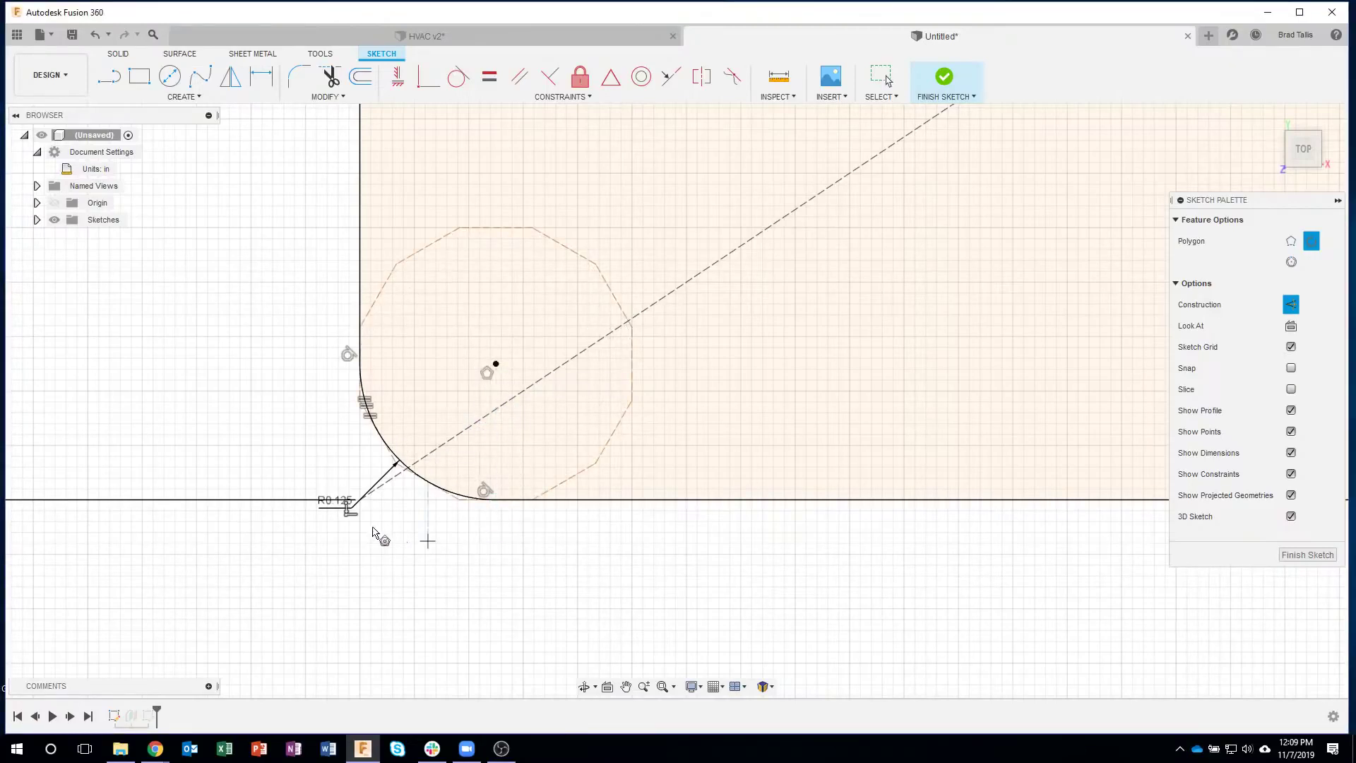
{"action": "scroll", "coordinate": [361, 509], "scroll_direction": "up", "scroll_amount": 3}
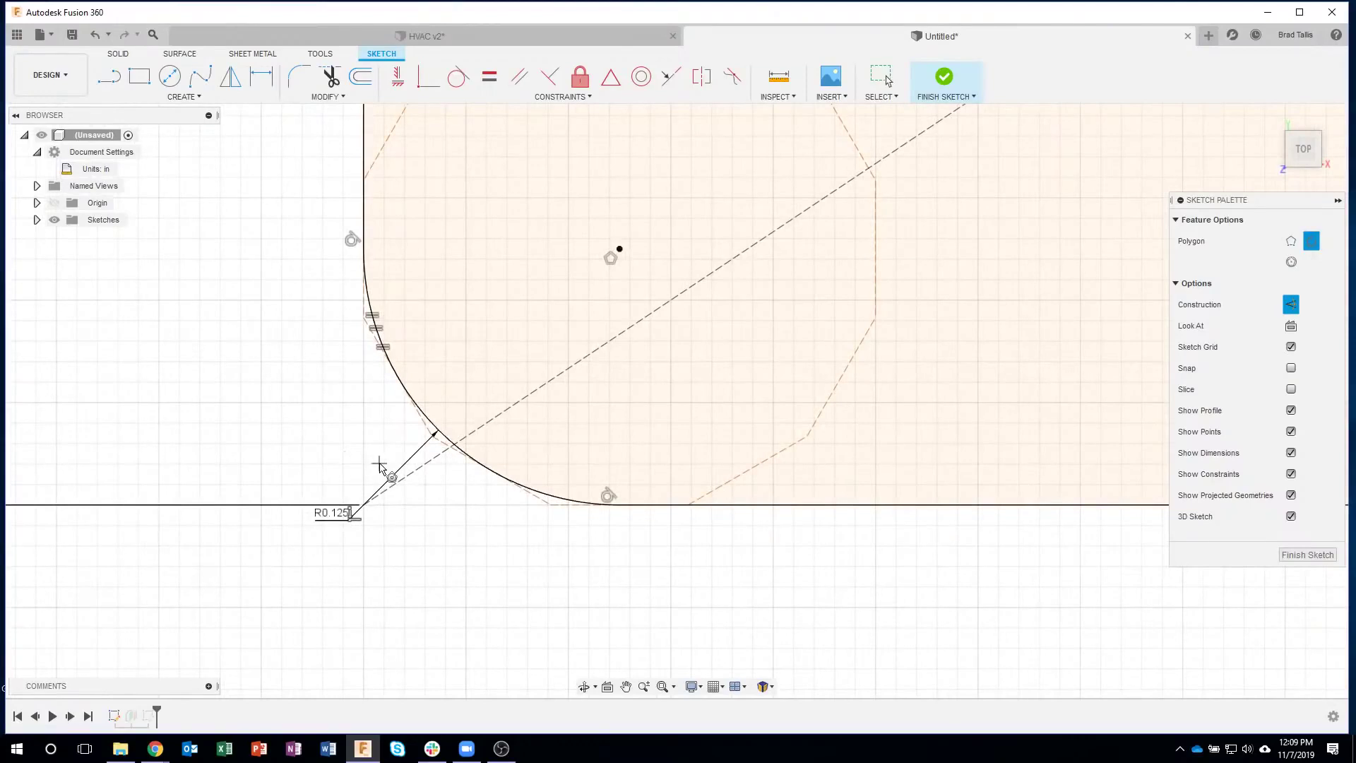
{"action": "key", "text": "Escape"}
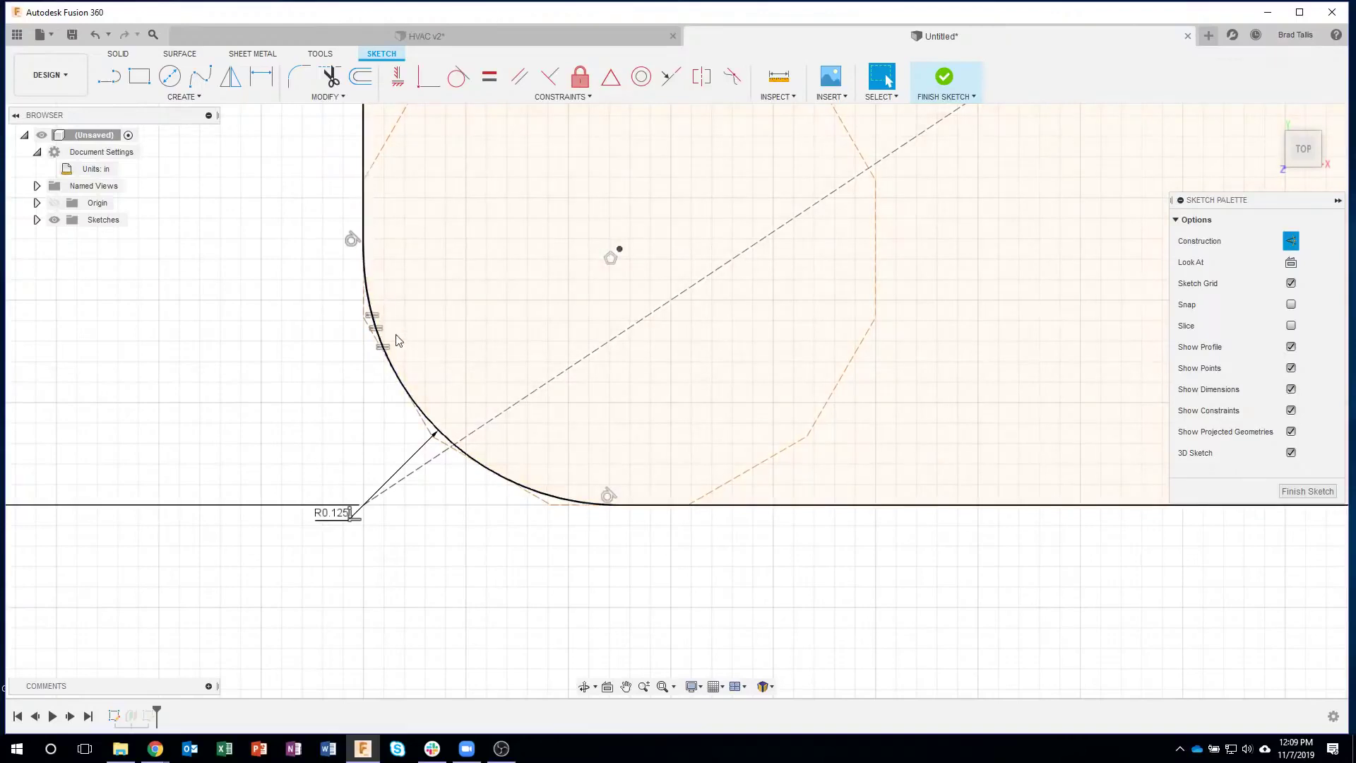
Break the lower-left fillet arc at the two intermediate points where the construction polygon's edges touch it.
{"action": "left_click", "coordinate": [445, 441]}
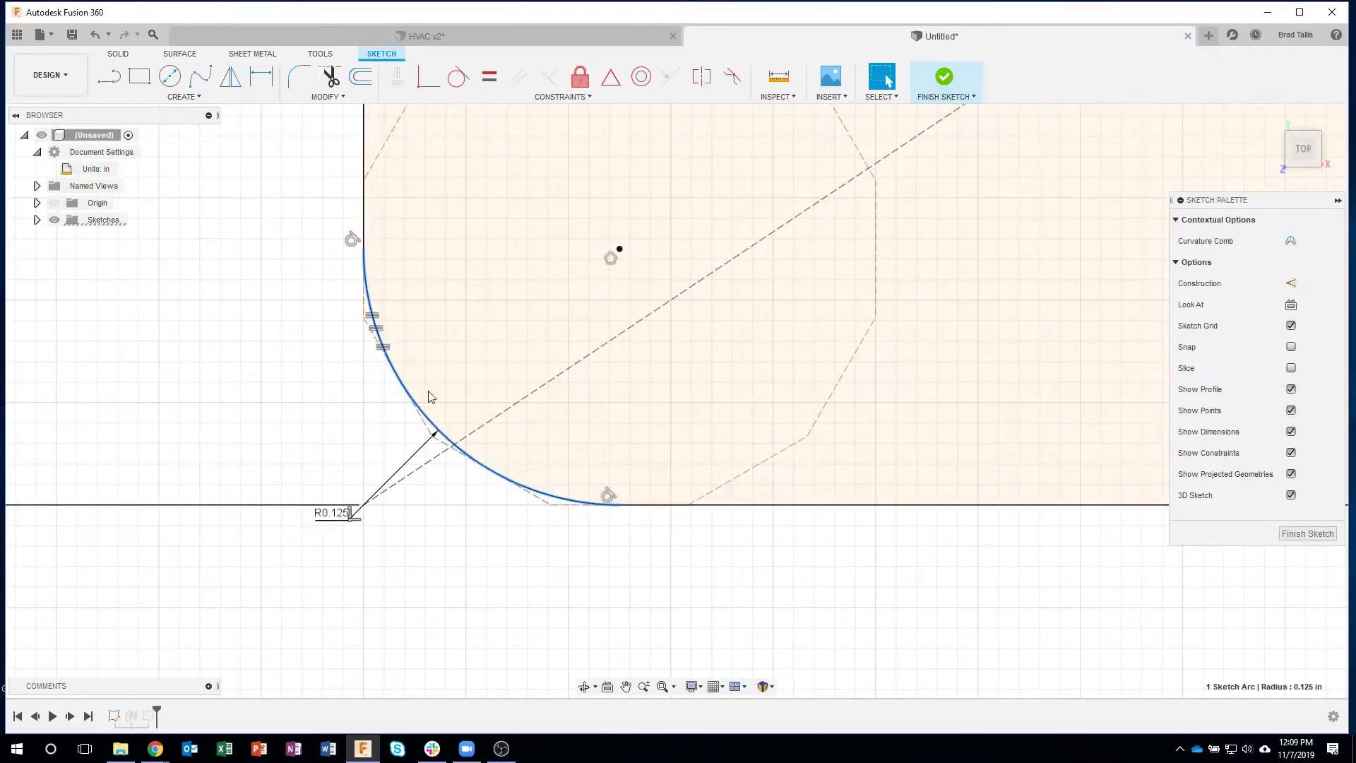
{"action": "left_click", "coordinate": [532, 581]}
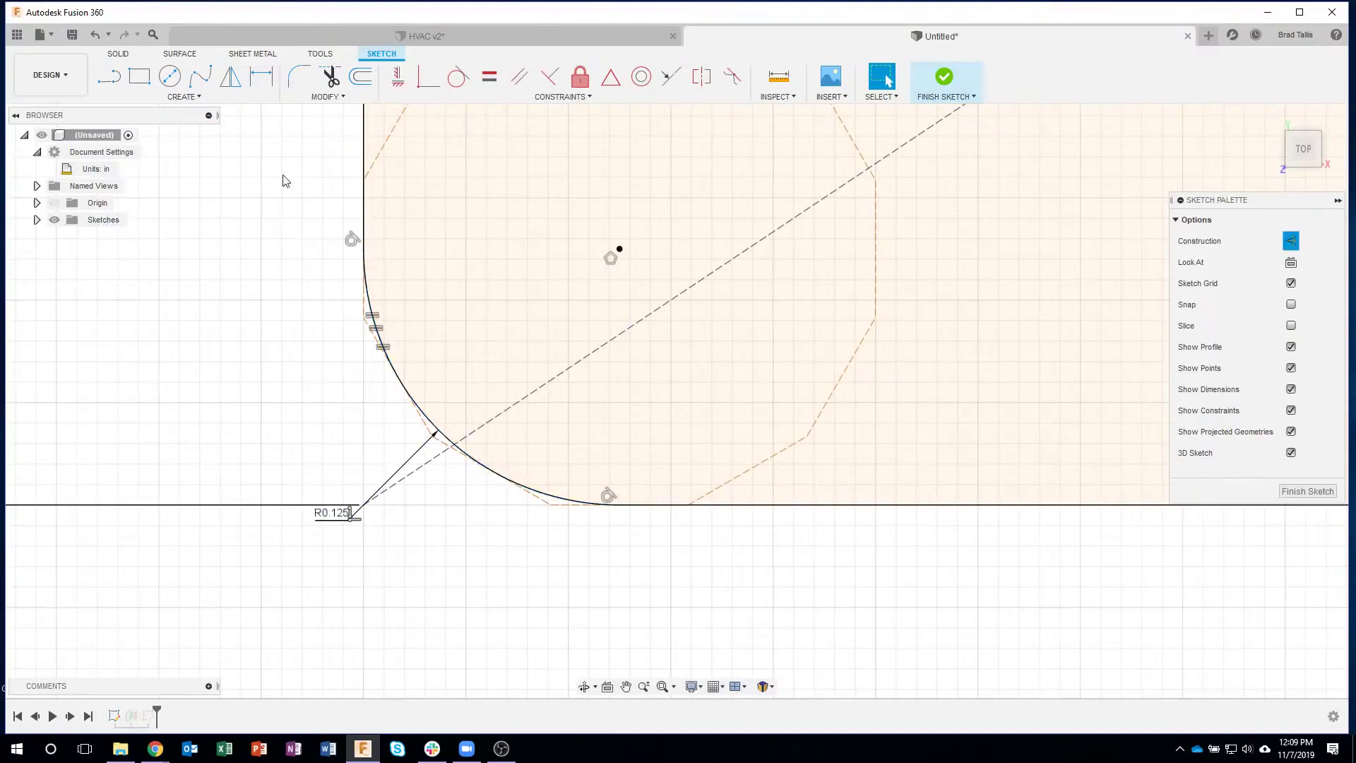
{"action": "left_click", "coordinate": [318, 98]}
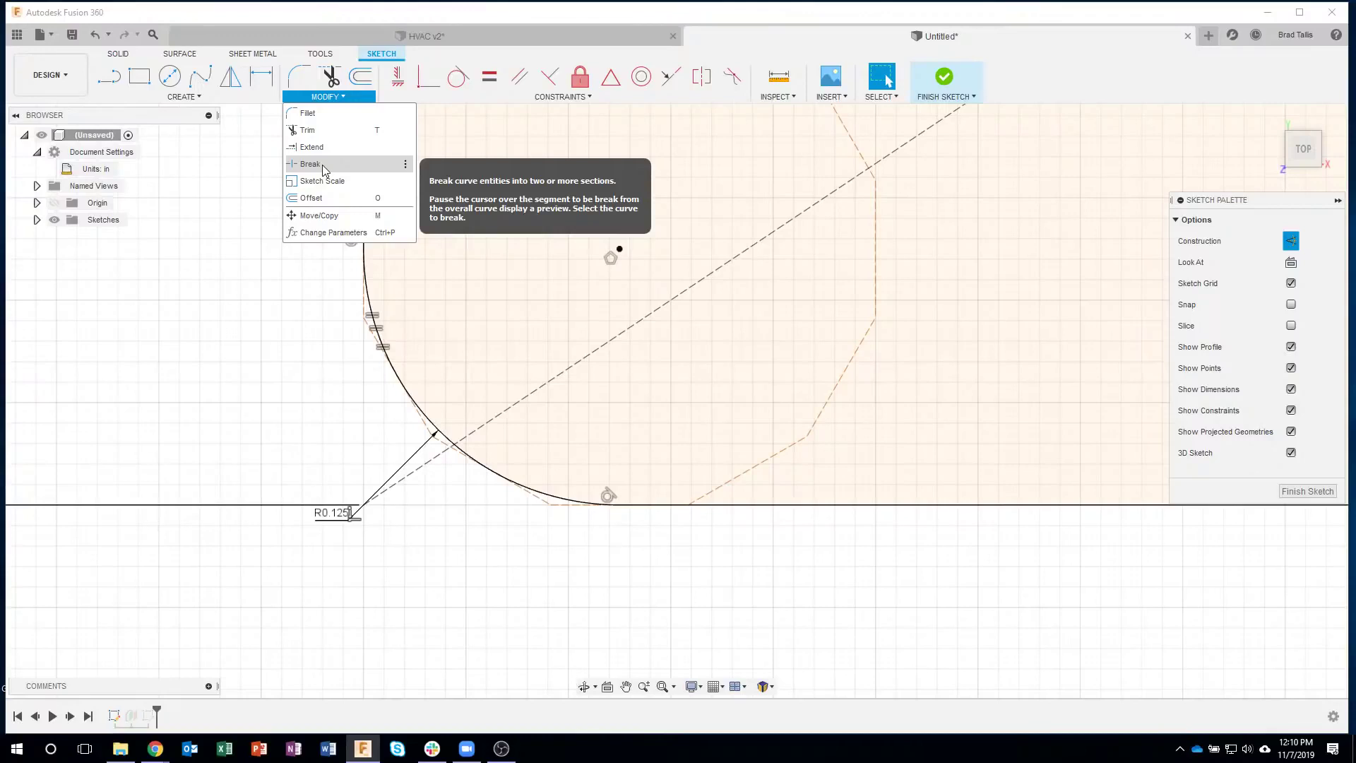
{"action": "left_click", "coordinate": [322, 164]}
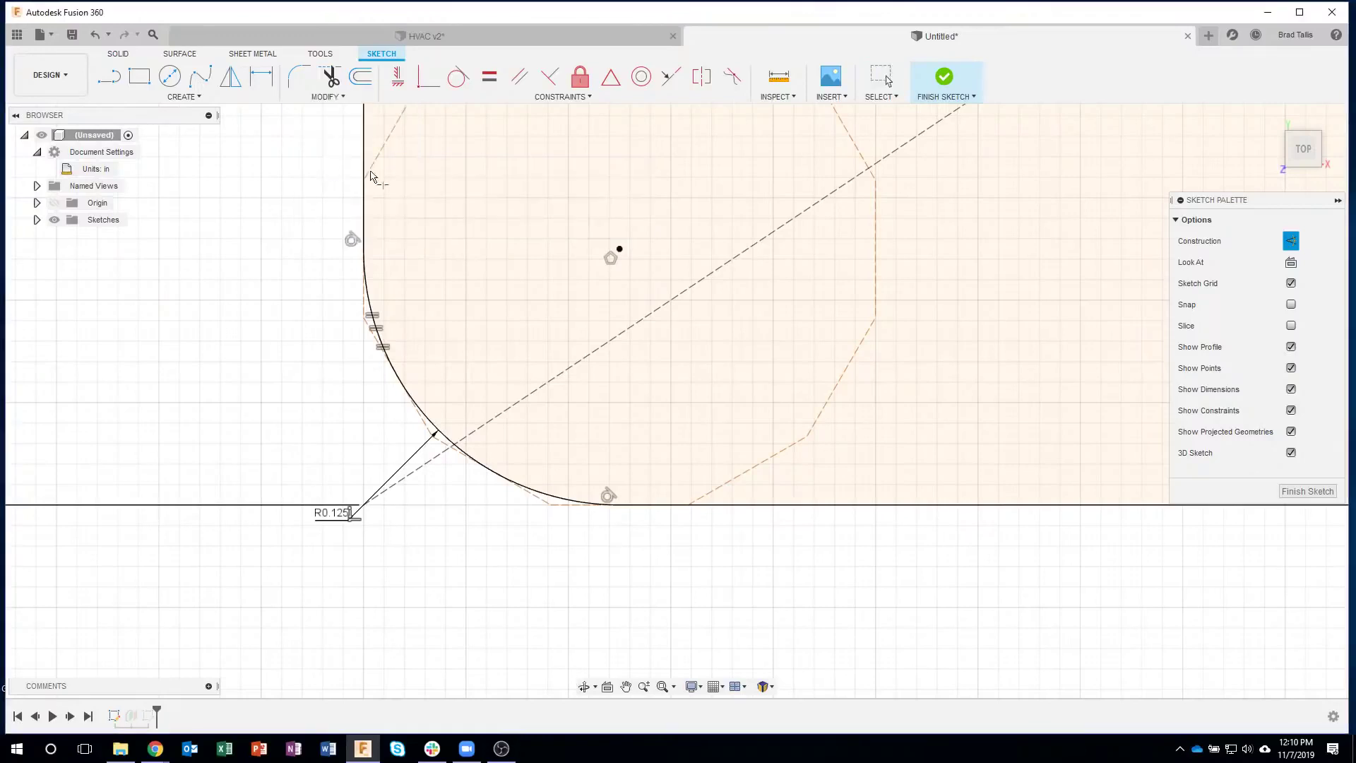
{"action": "left_click", "coordinate": [556, 498]}
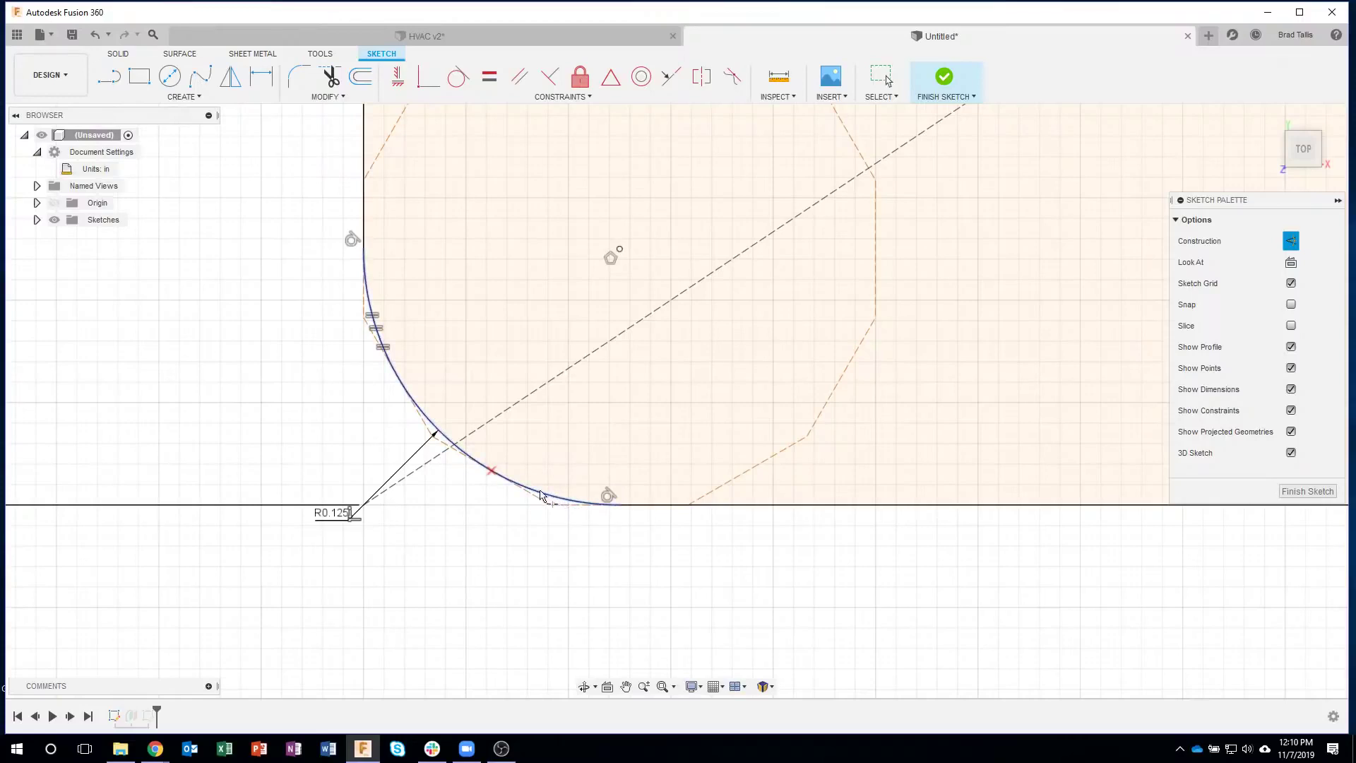
{"action": "left_click", "coordinate": [496, 477]}
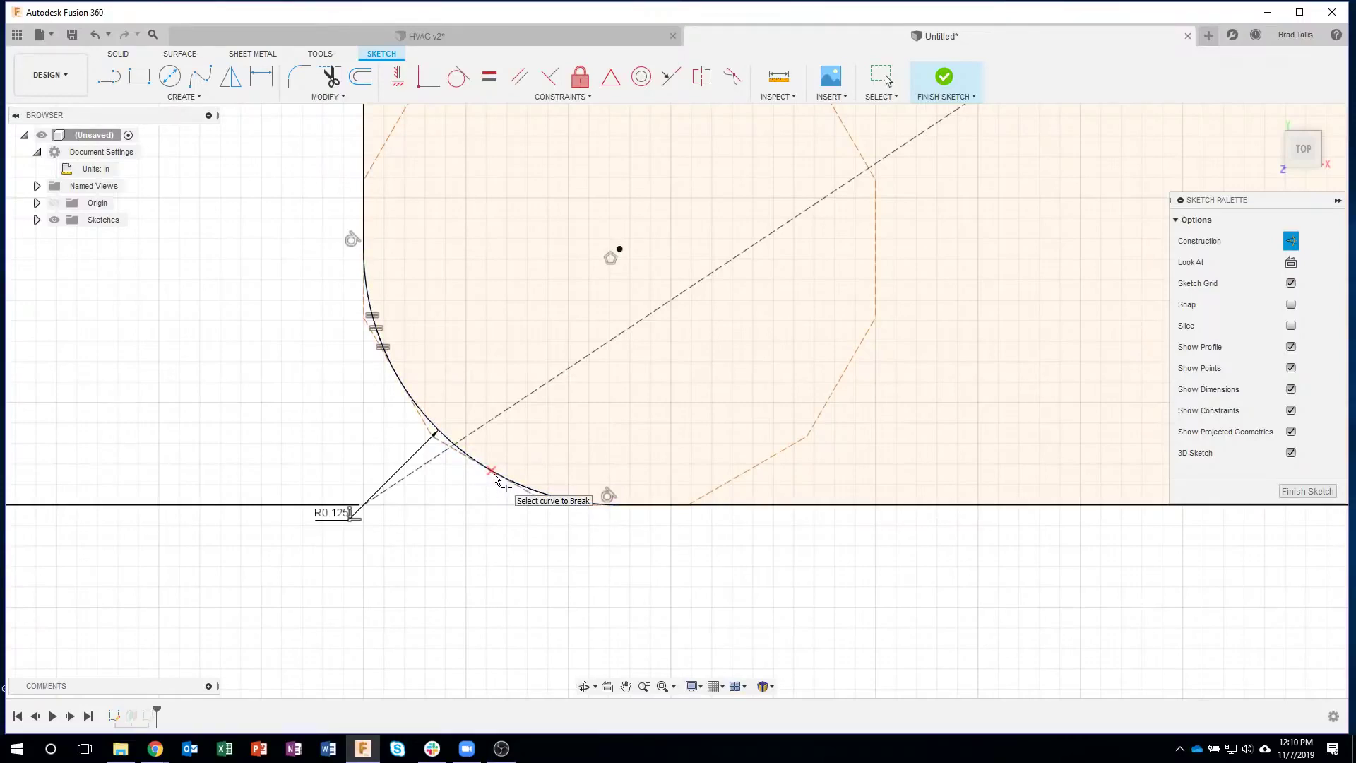
{"action": "left_click", "coordinate": [549, 498]}
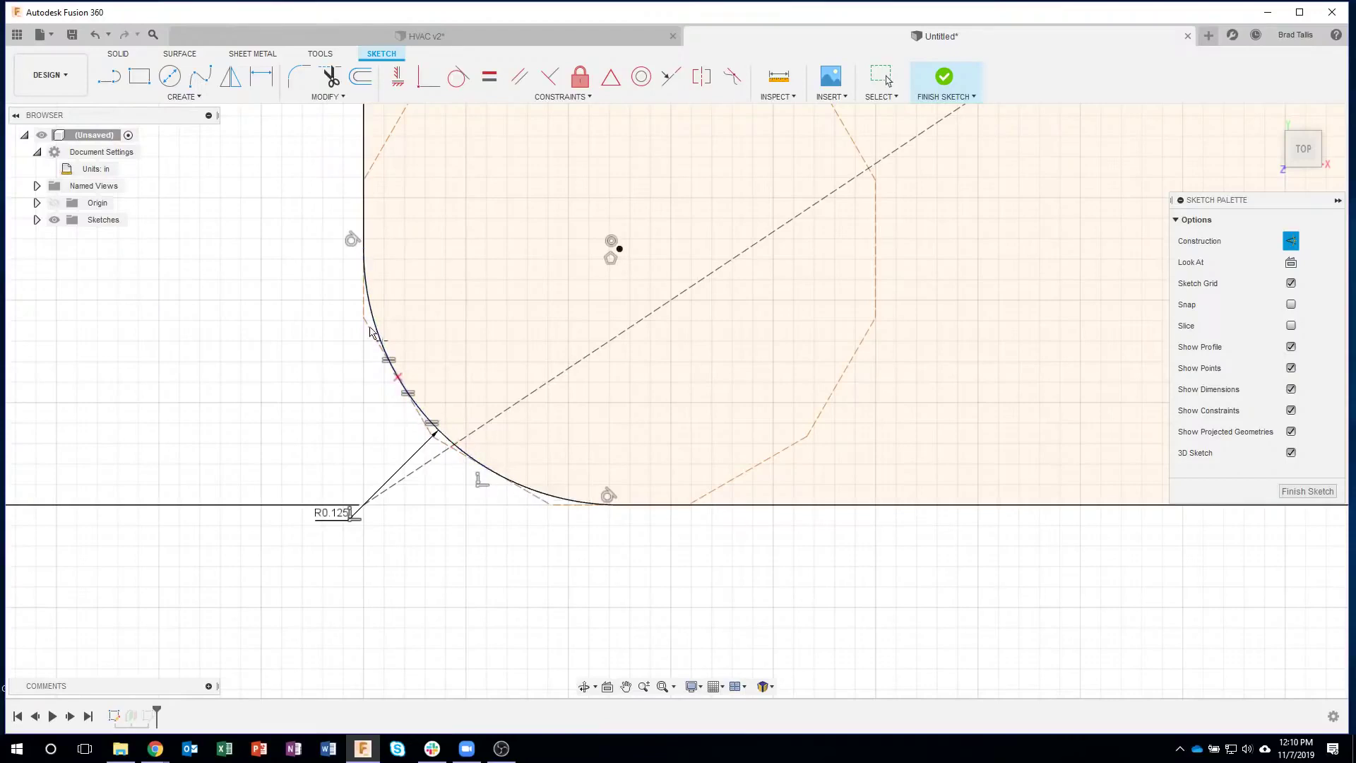
{"action": "left_click", "coordinate": [446, 439]}
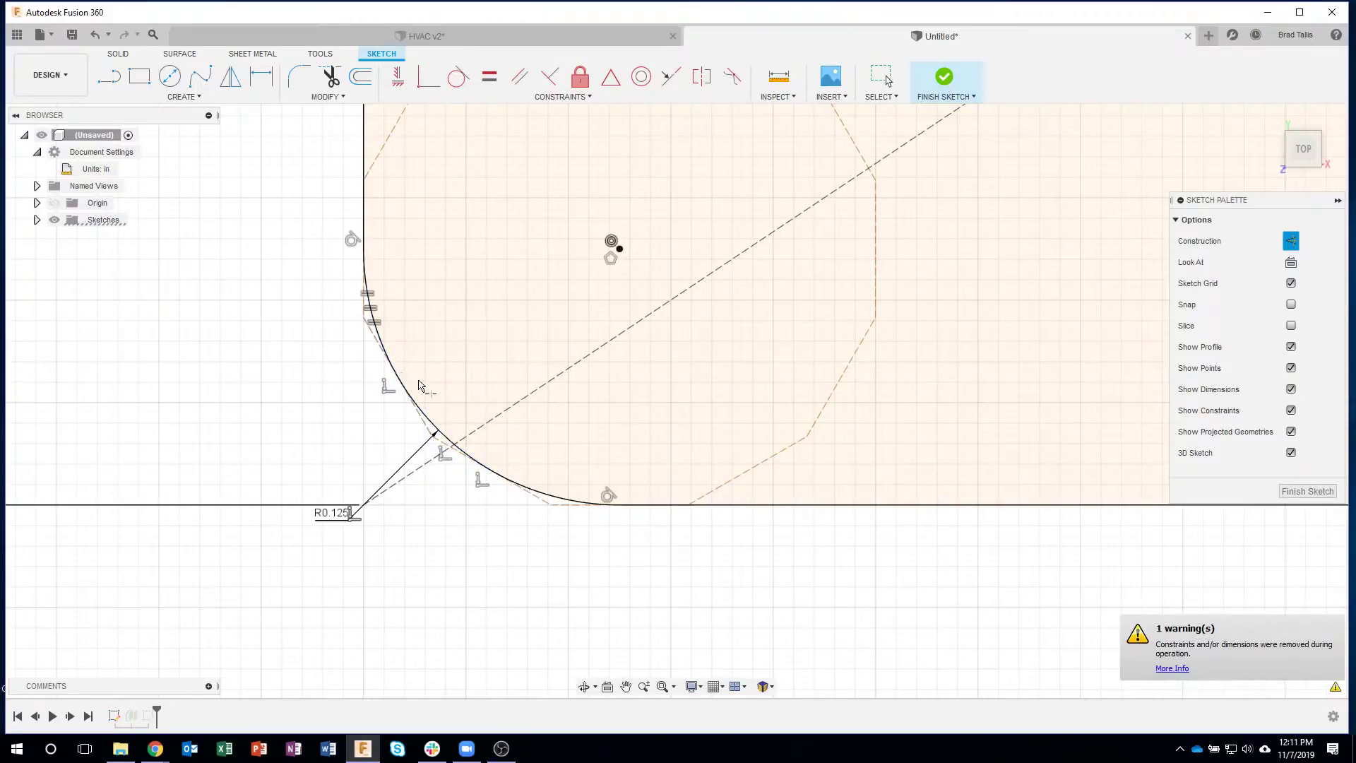
{"action": "left_click", "coordinate": [452, 445]}
Try a 12-sided circumscribed construction polygon centred on the upper-left fillet, sized to its upper tangent point, and undo it.
{"action": "scroll", "coordinate": [324, 409], "scroll_direction": "down", "scroll_amount": 3}
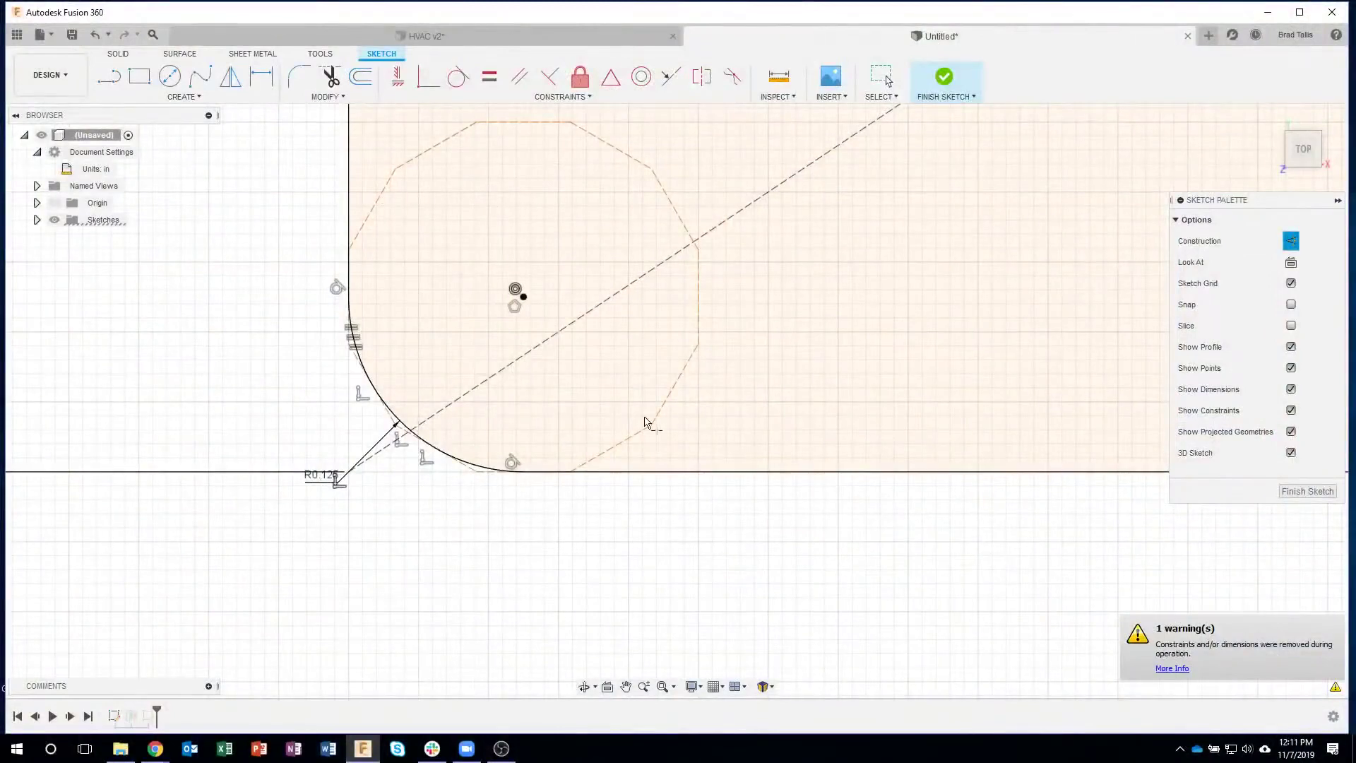
{"action": "scroll", "coordinate": [648, 423], "scroll_direction": "down", "scroll_amount": 4}
{"action": "middle_click_drag", "start_coordinate": [645, 309], "coordinate": [566, 605]}
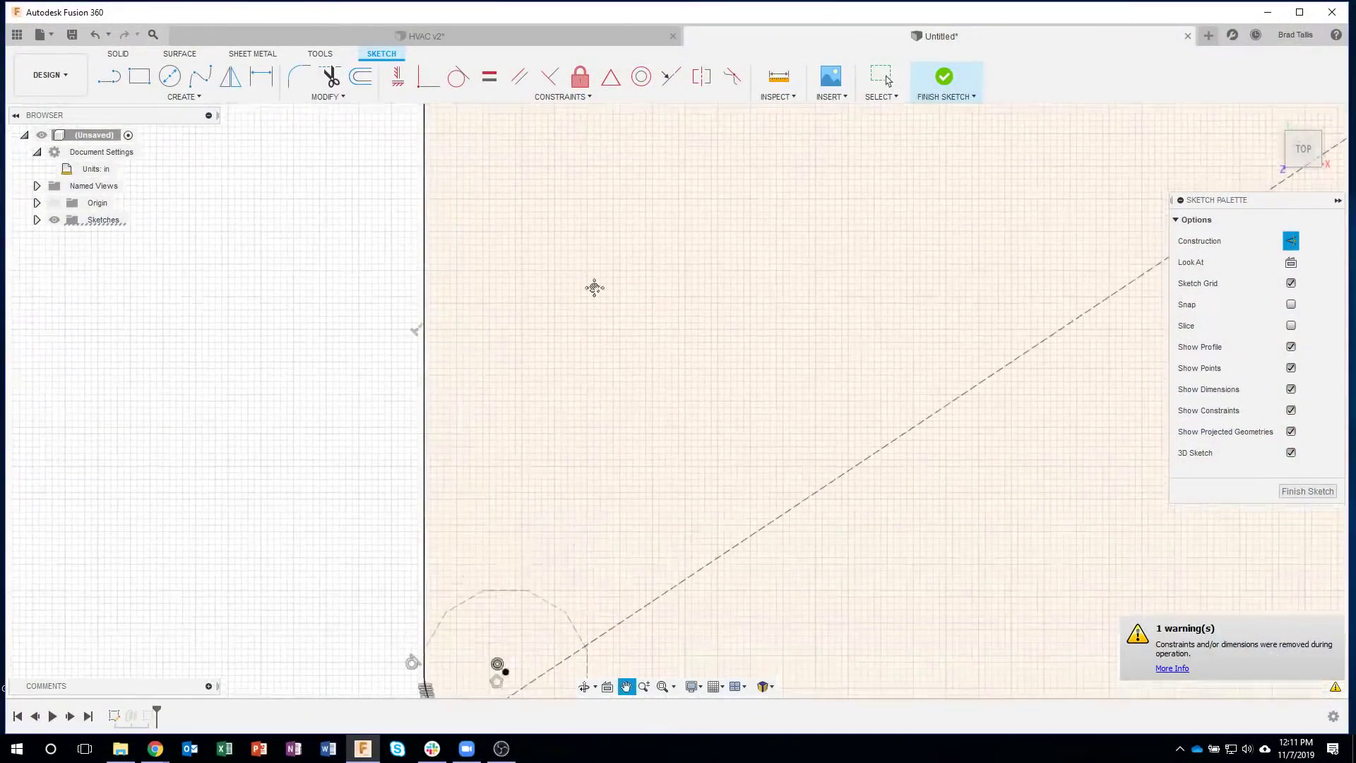
{"action": "middle_click_drag", "start_coordinate": [594, 287], "coordinate": [594, 563]}
{"action": "scroll", "coordinate": [551, 408], "scroll_direction": "up", "scroll_amount": 4}
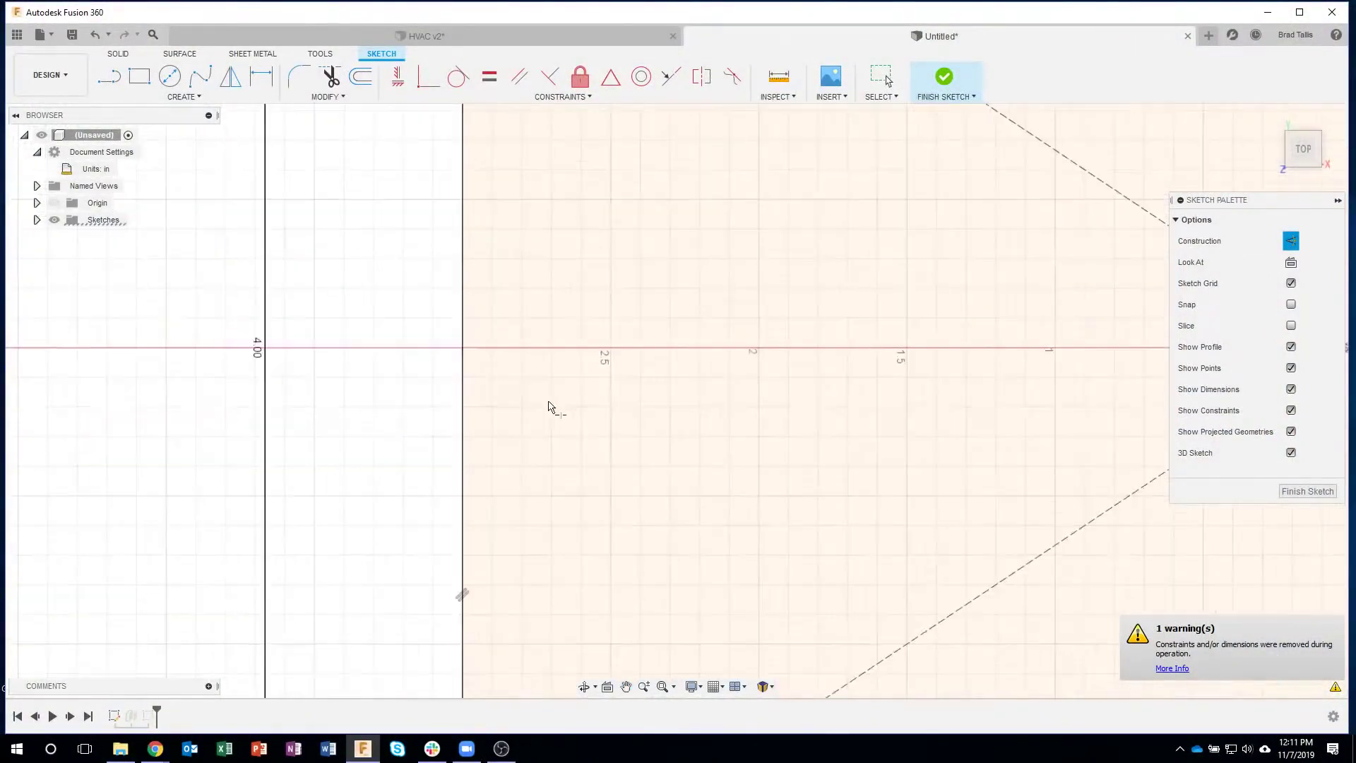
{"action": "scroll", "coordinate": [548, 332], "scroll_direction": "down", "scroll_amount": 3}
{"action": "scroll", "coordinate": [410, 212], "scroll_direction": "up", "scroll_amount": 6}
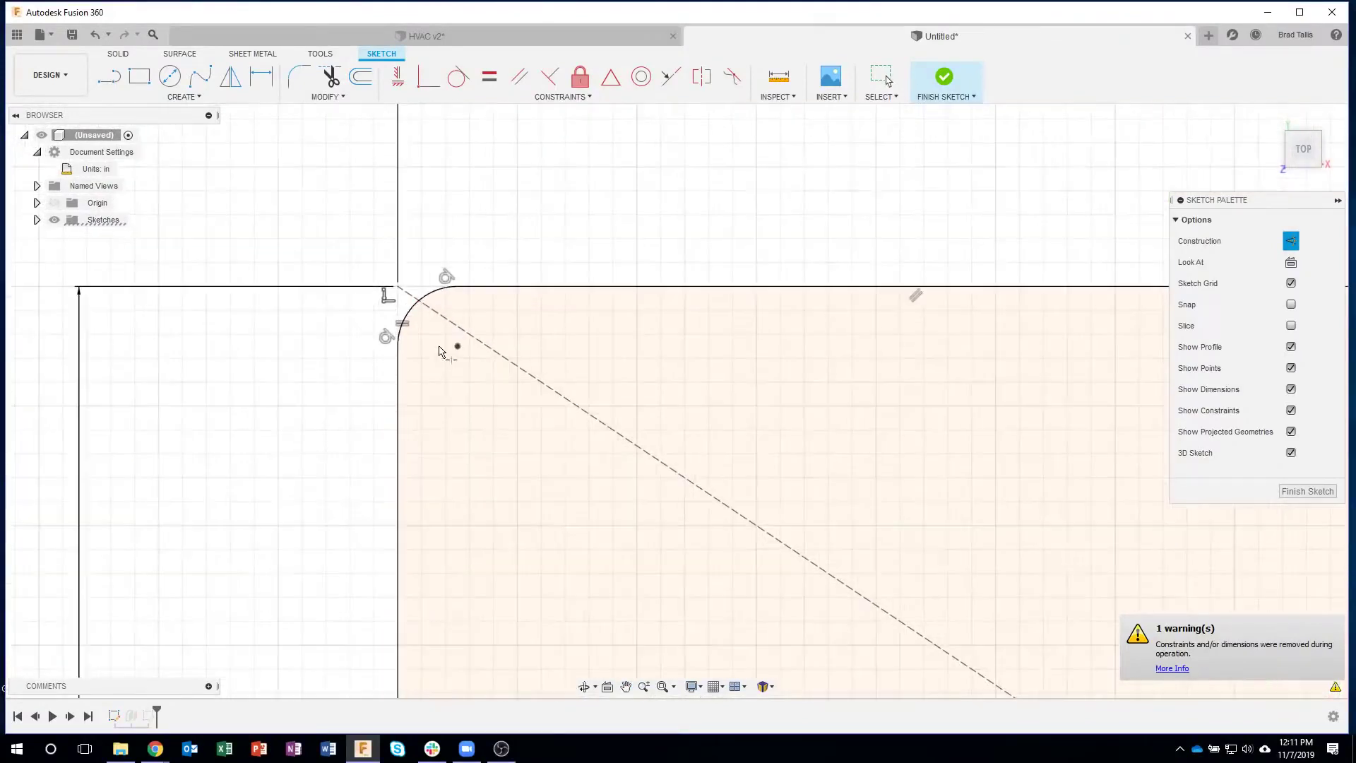
{"action": "scroll", "coordinate": [368, 303], "scroll_direction": "up", "scroll_amount": 5}
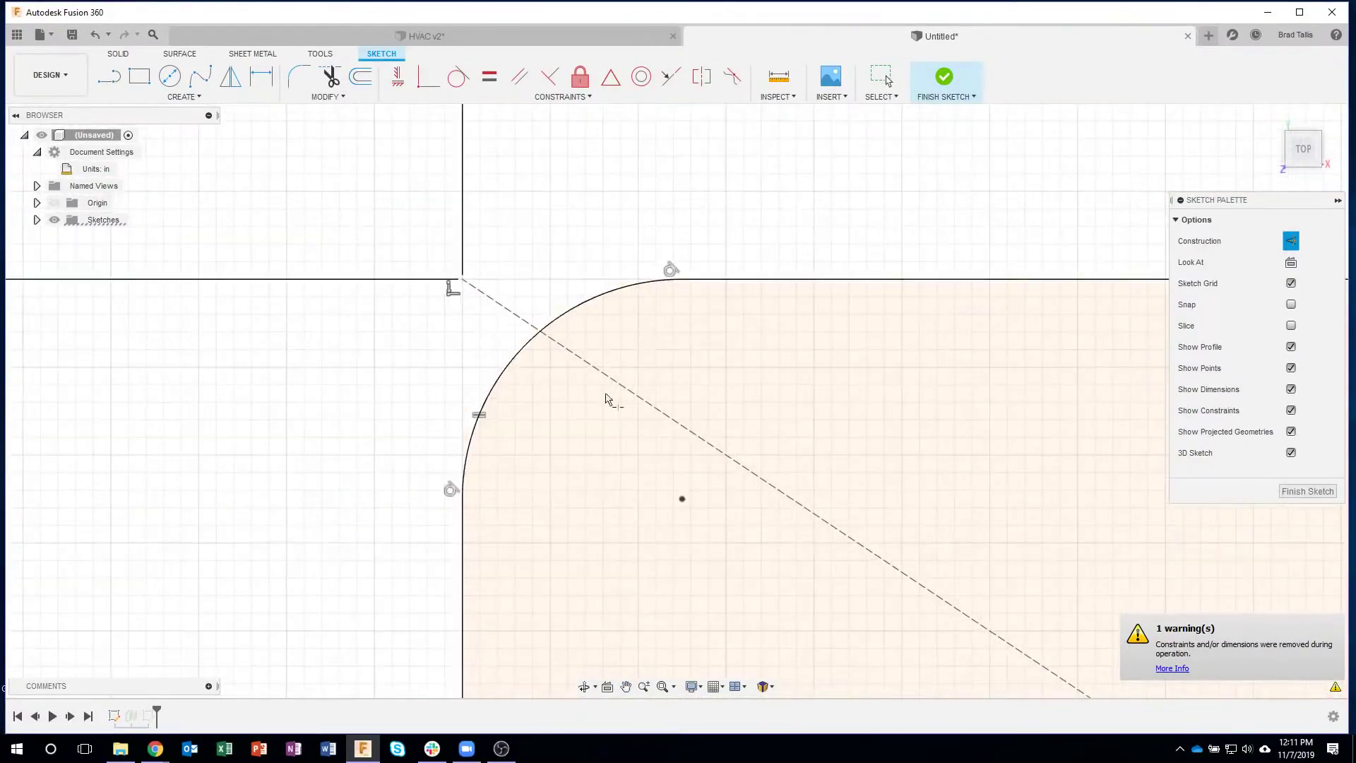
{"action": "left_click", "coordinate": [185, 97]}
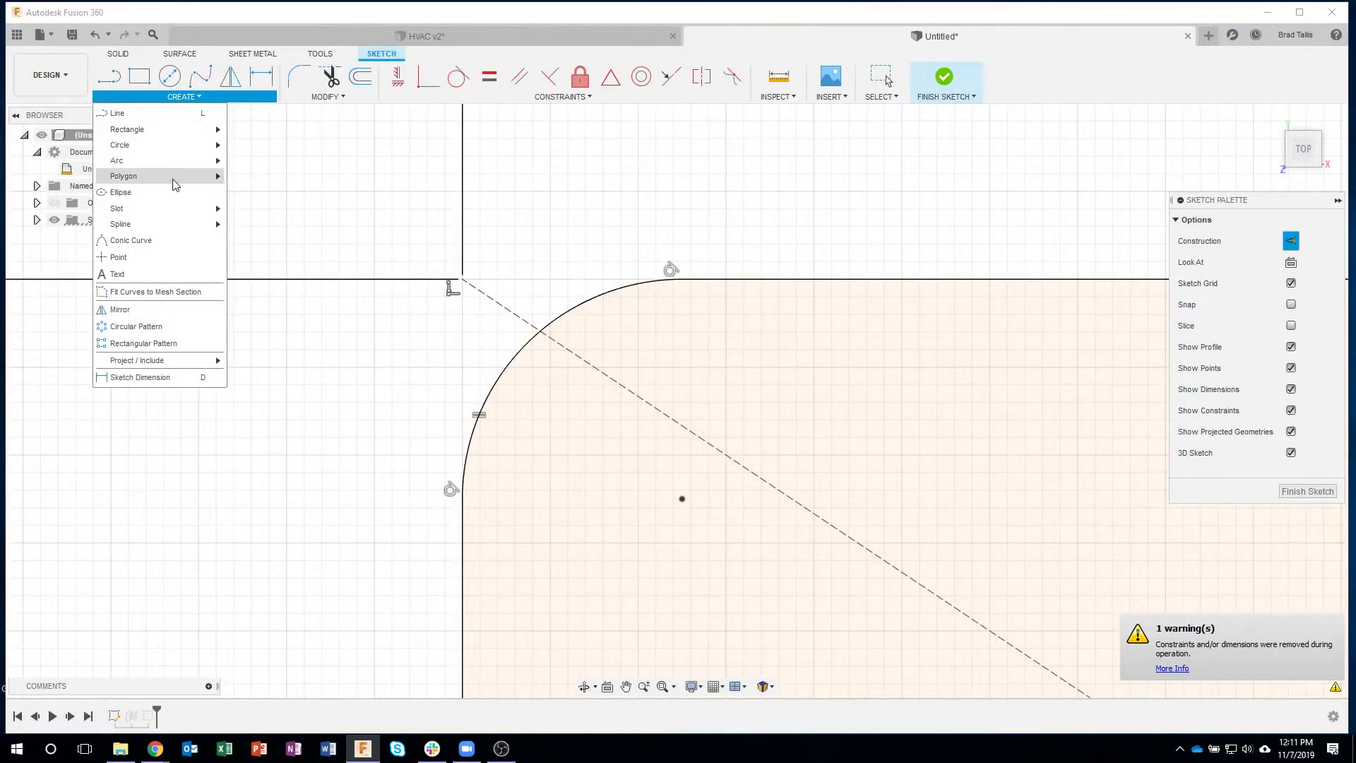
{"action": "mouse_move", "coordinate": [178, 183]}
{"action": "left_click", "coordinate": [244, 182]}
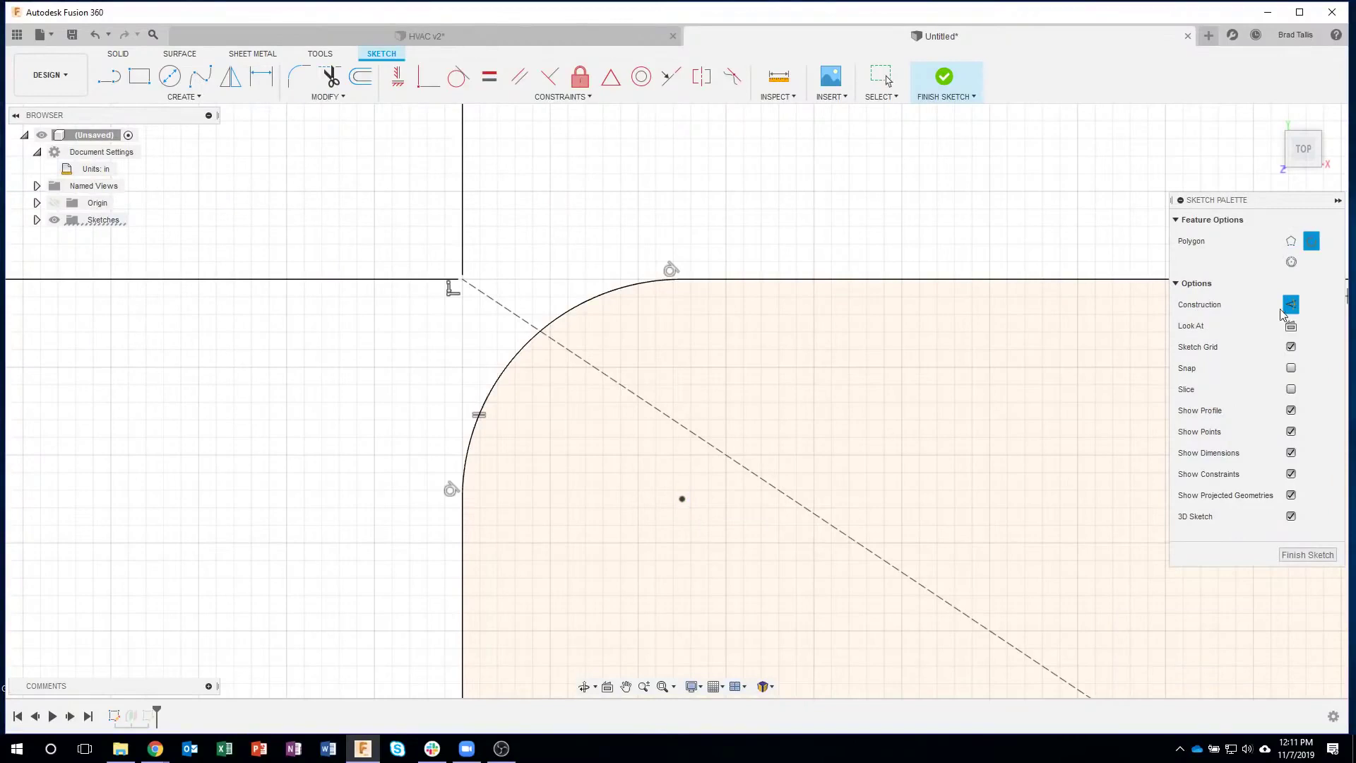
{"action": "left_click", "coordinate": [682, 499]}
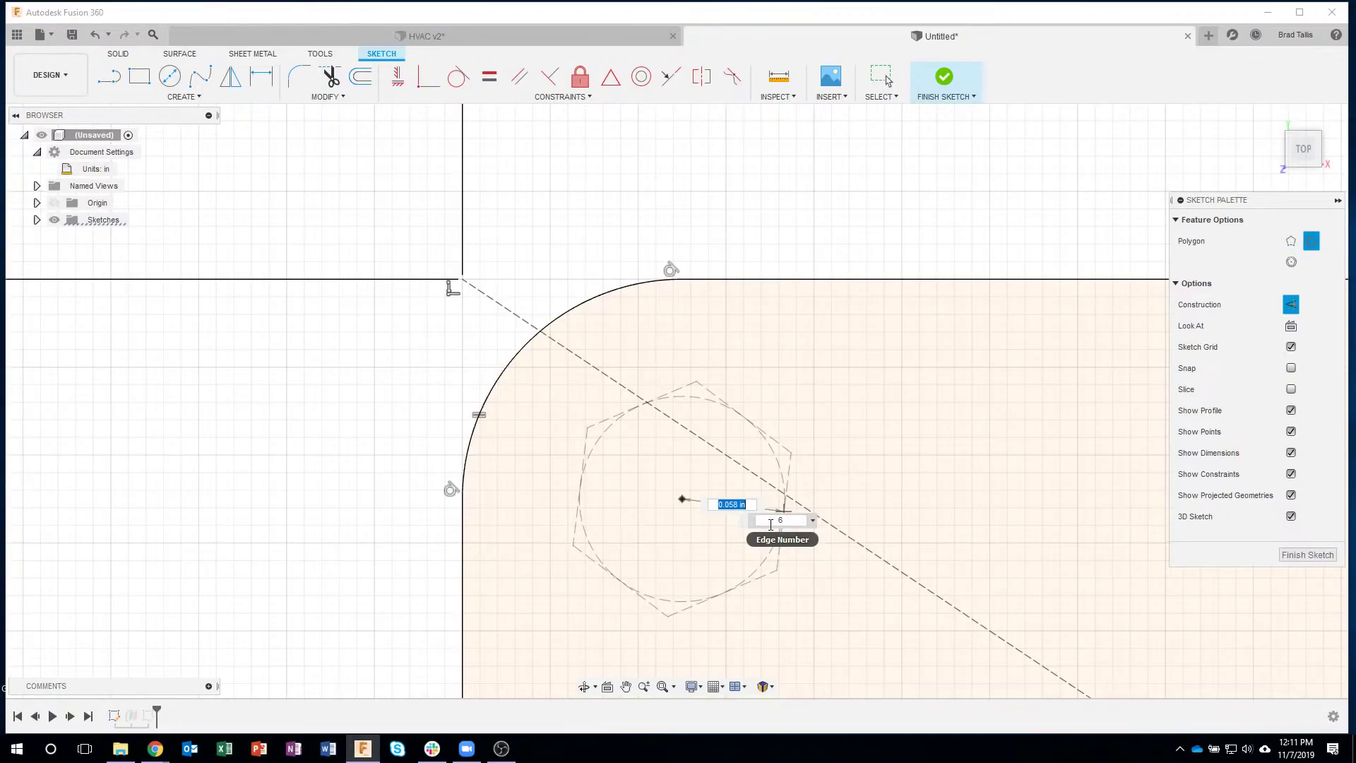
{"action": "left_click", "coordinate": [813, 521]}
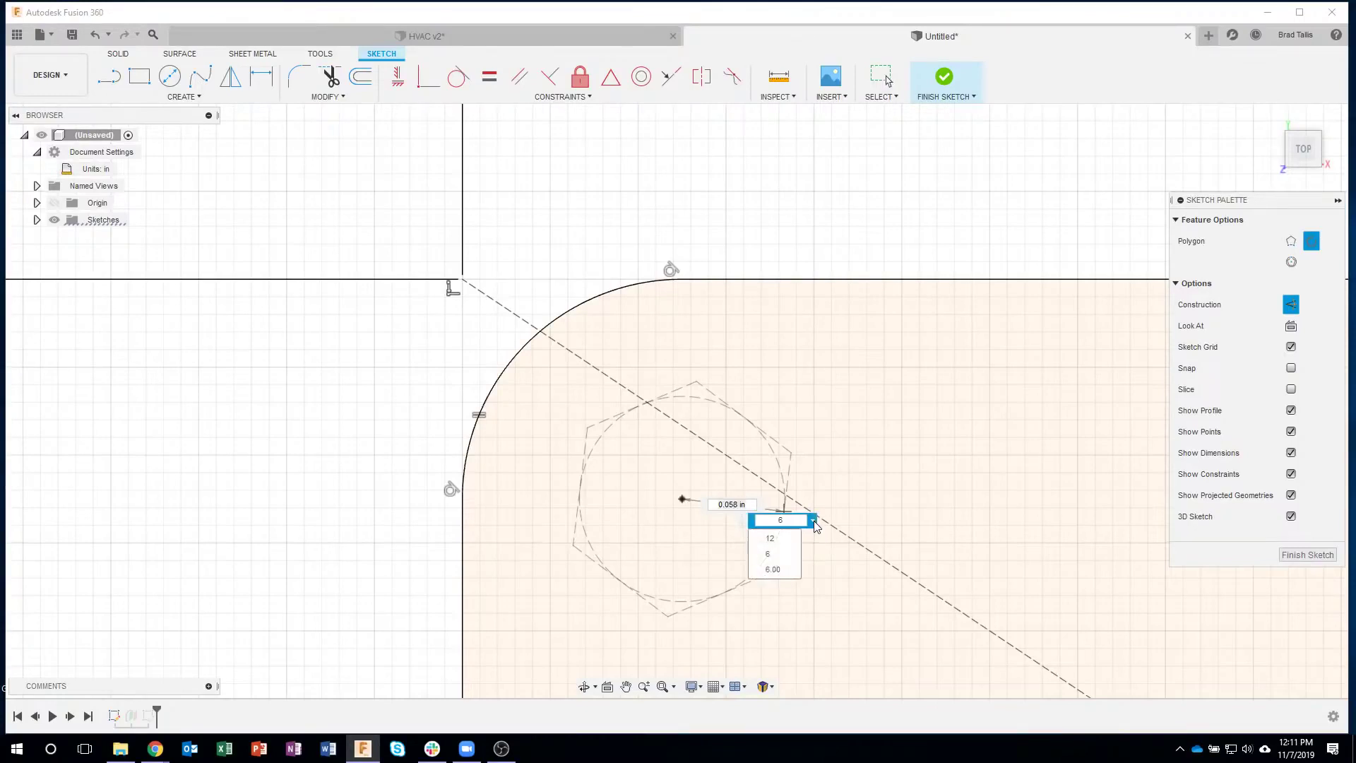
{"action": "left_click", "coordinate": [777, 543]}
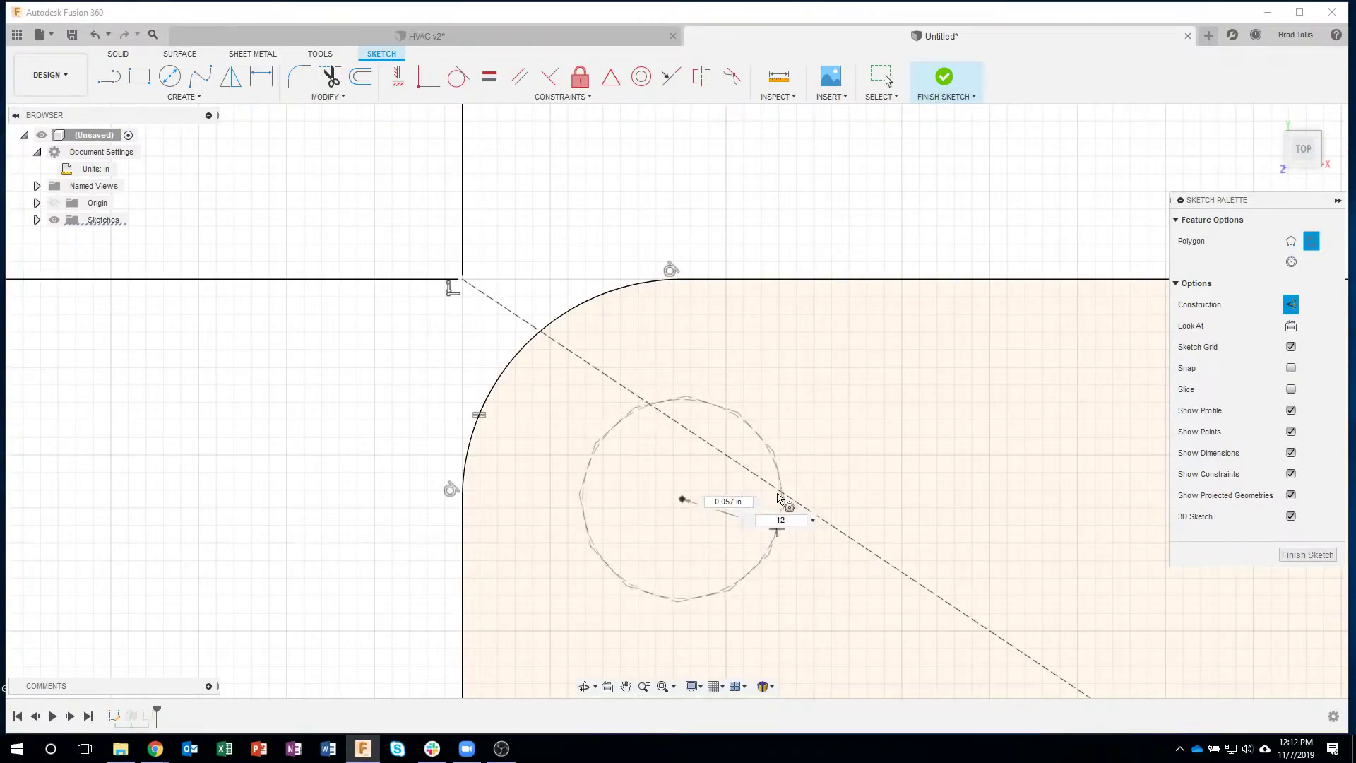
{"action": "left_click", "coordinate": [684, 282]}
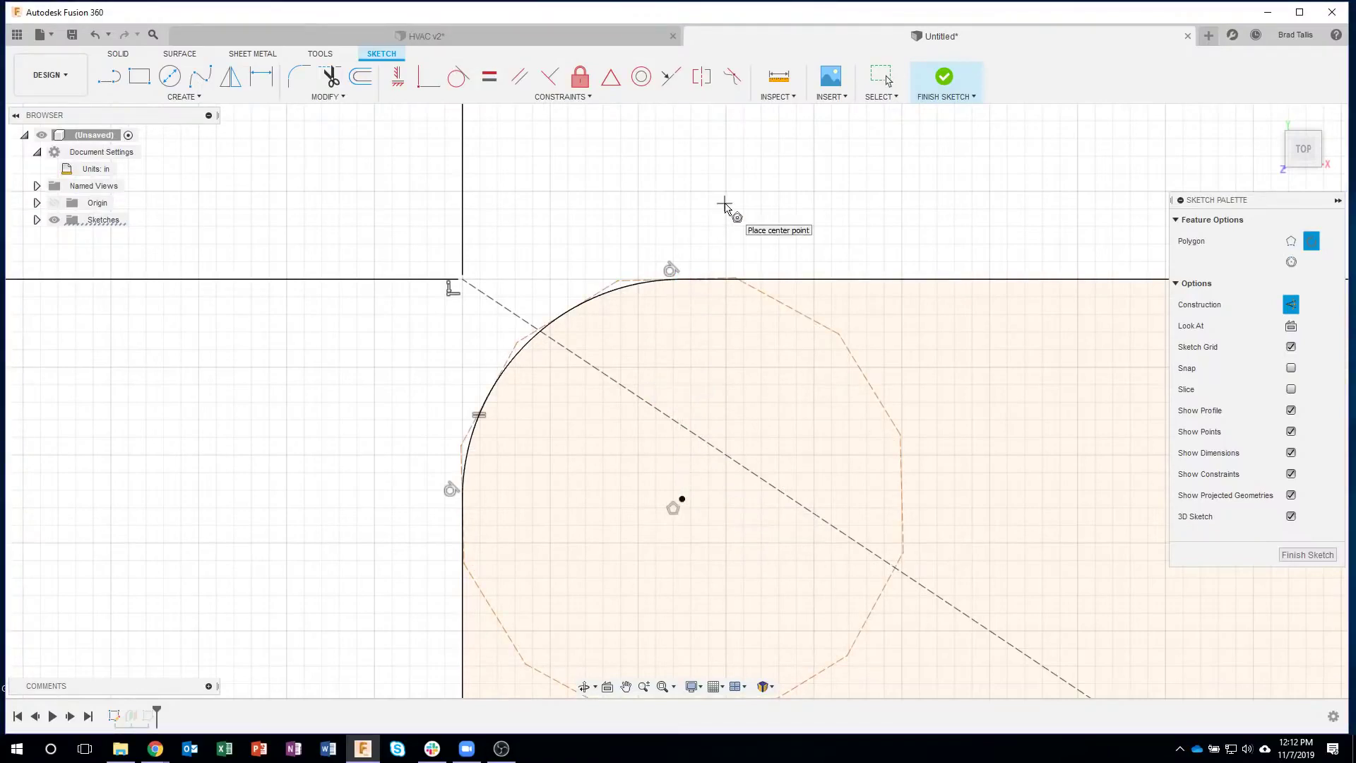
{"action": "key", "text": "Escape"}
{"action": "key", "text": "ctrl+z"}
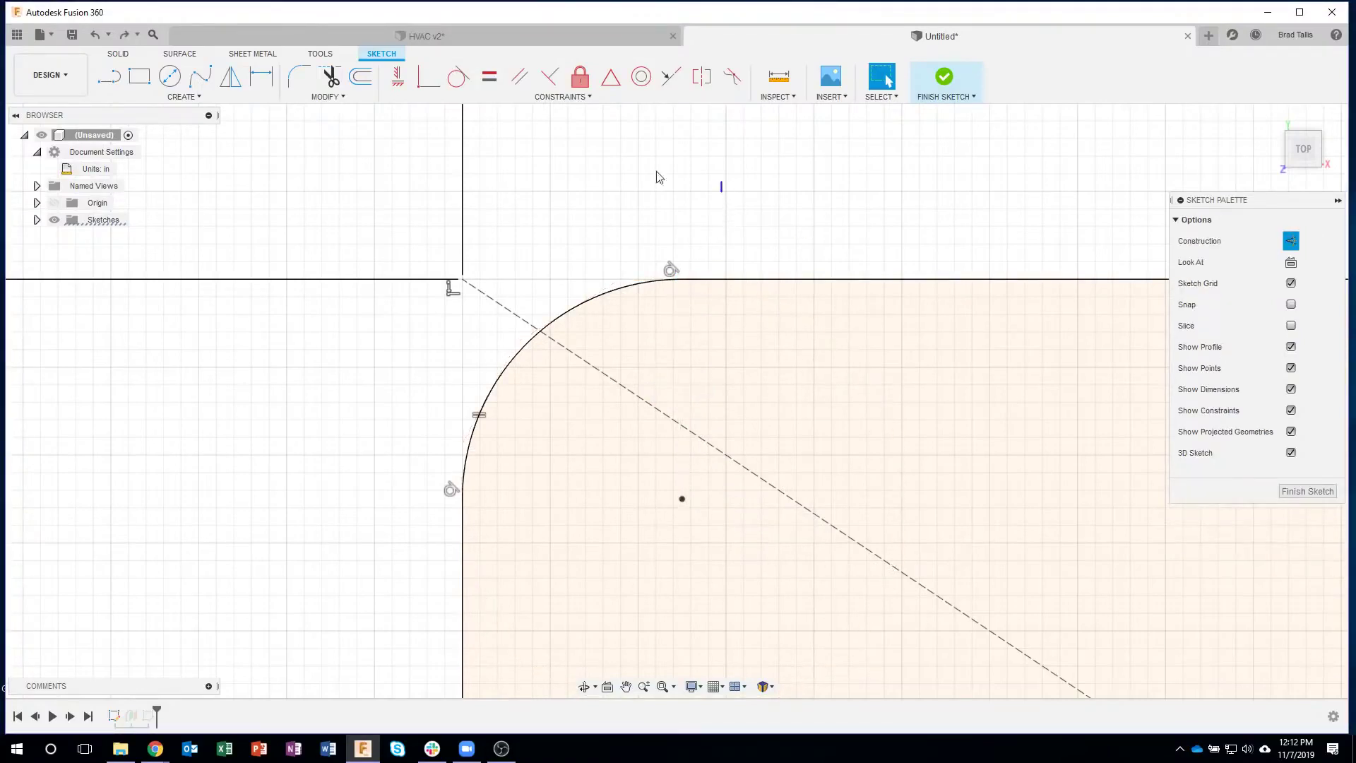
Draw a 12-sided circumscribed construction polygon centred on the upper-left fillet, sized to the fillet's tangent point on the upper edge.
{"action": "left_click", "coordinate": [182, 96]}
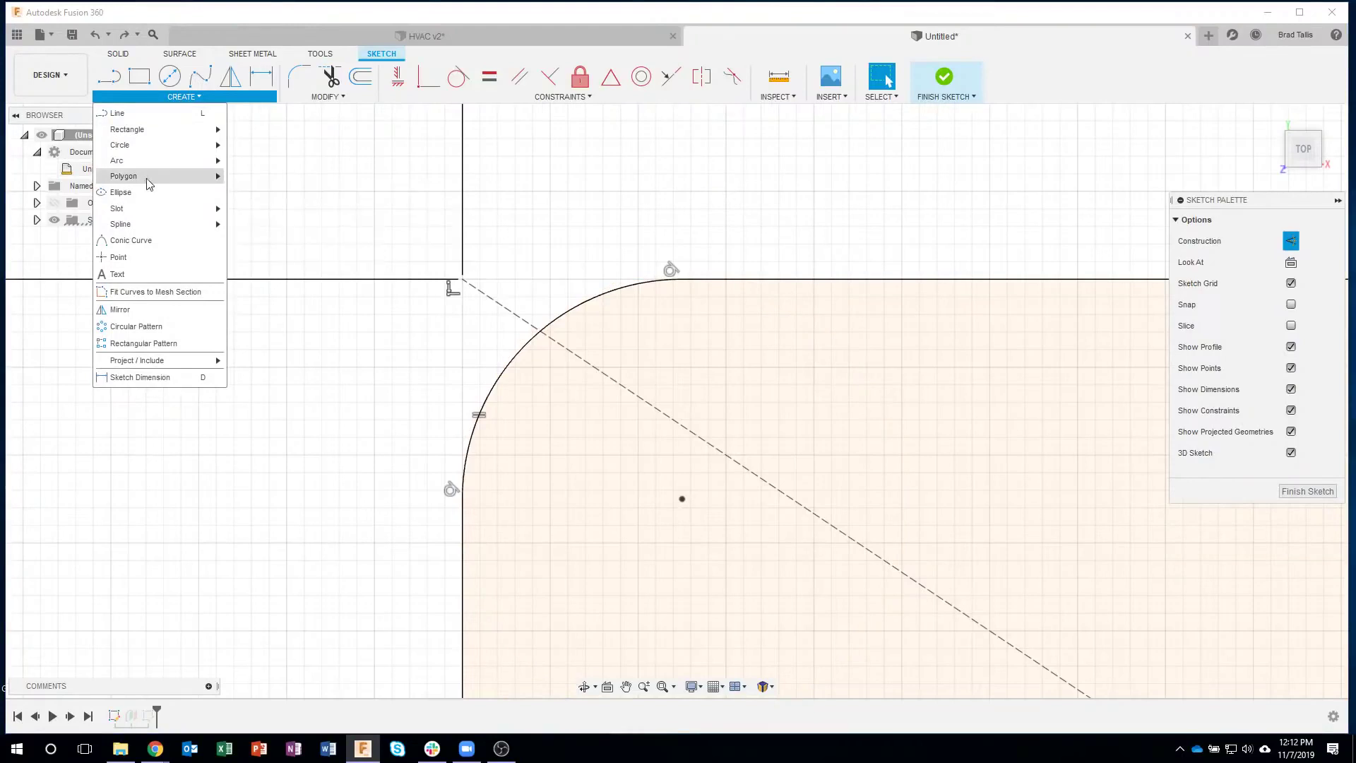
{"action": "mouse_move", "coordinate": [156, 180]}
{"action": "left_click", "coordinate": [233, 176]}
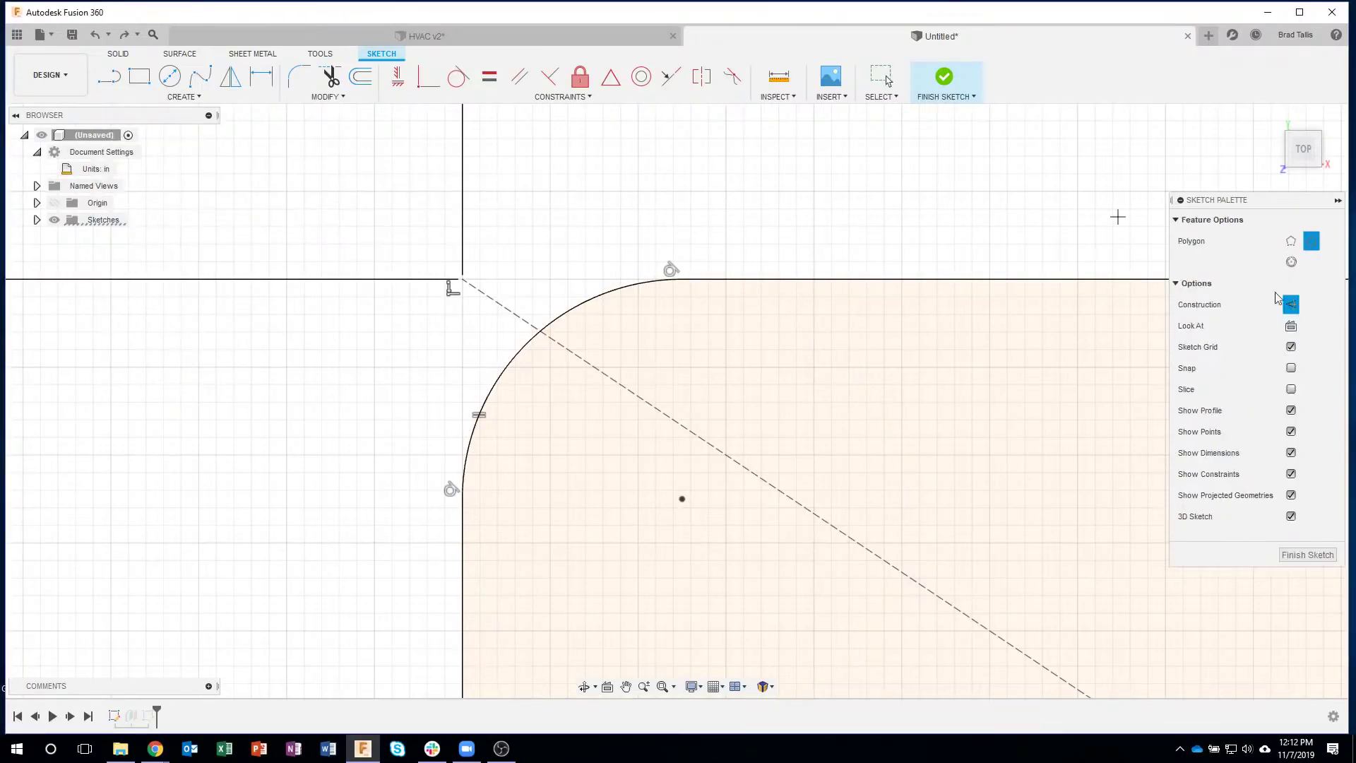
{"action": "left_click", "coordinate": [685, 499]}
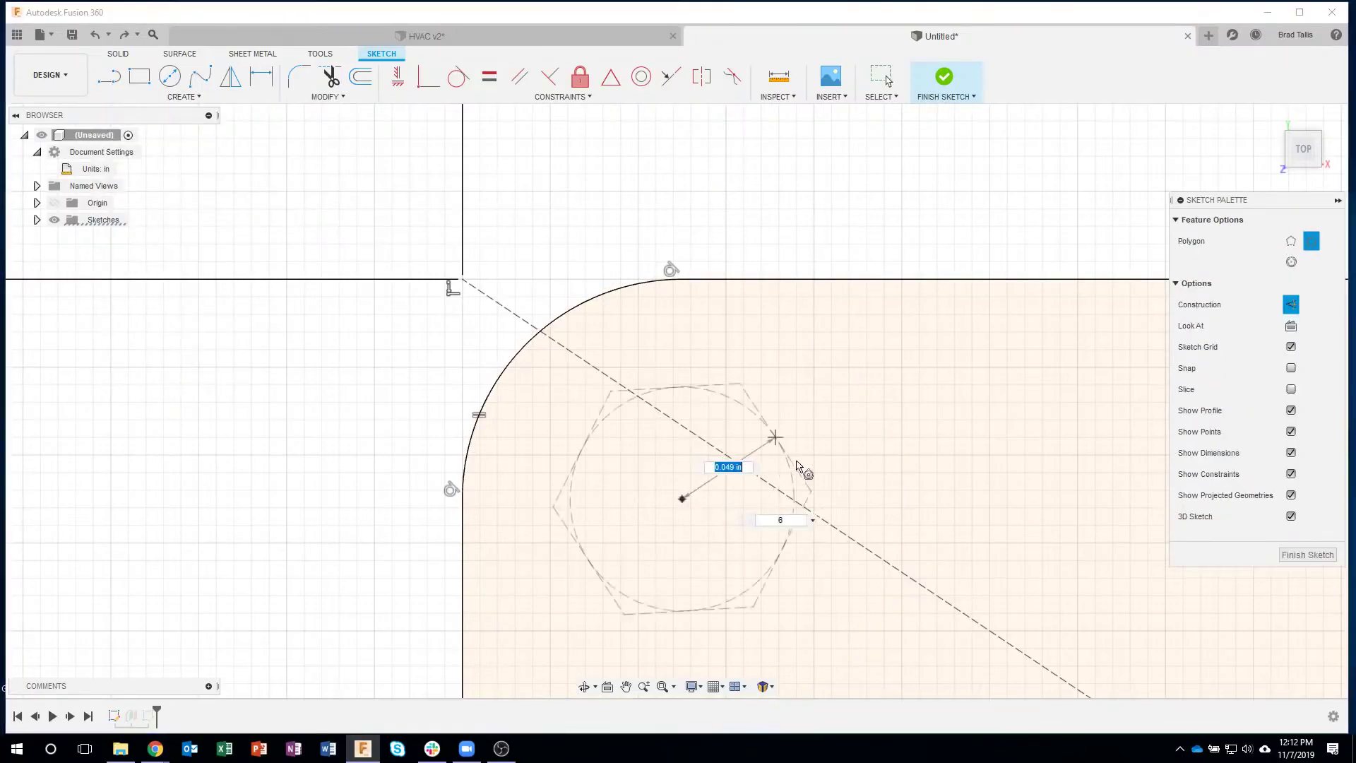
{"action": "left_click", "coordinate": [812, 521]}
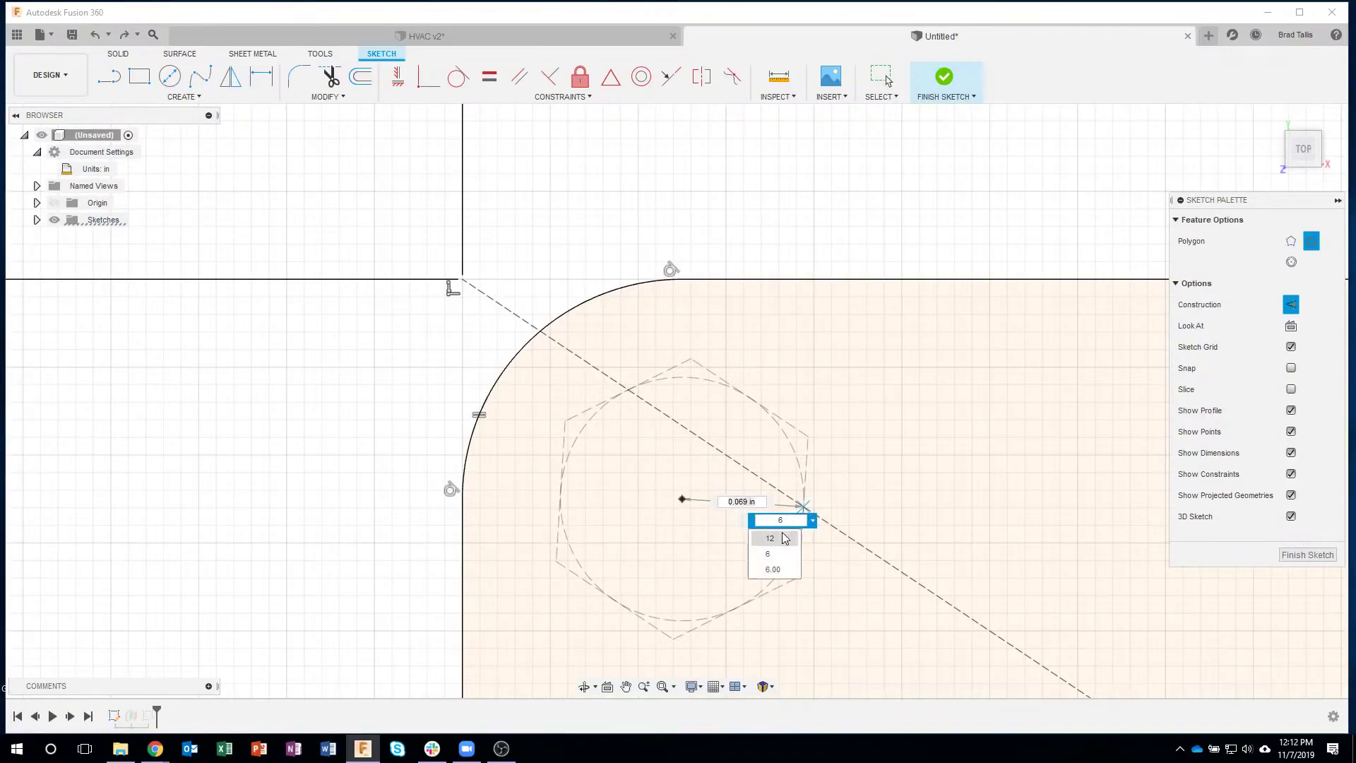
{"action": "left_click", "coordinate": [774, 539]}
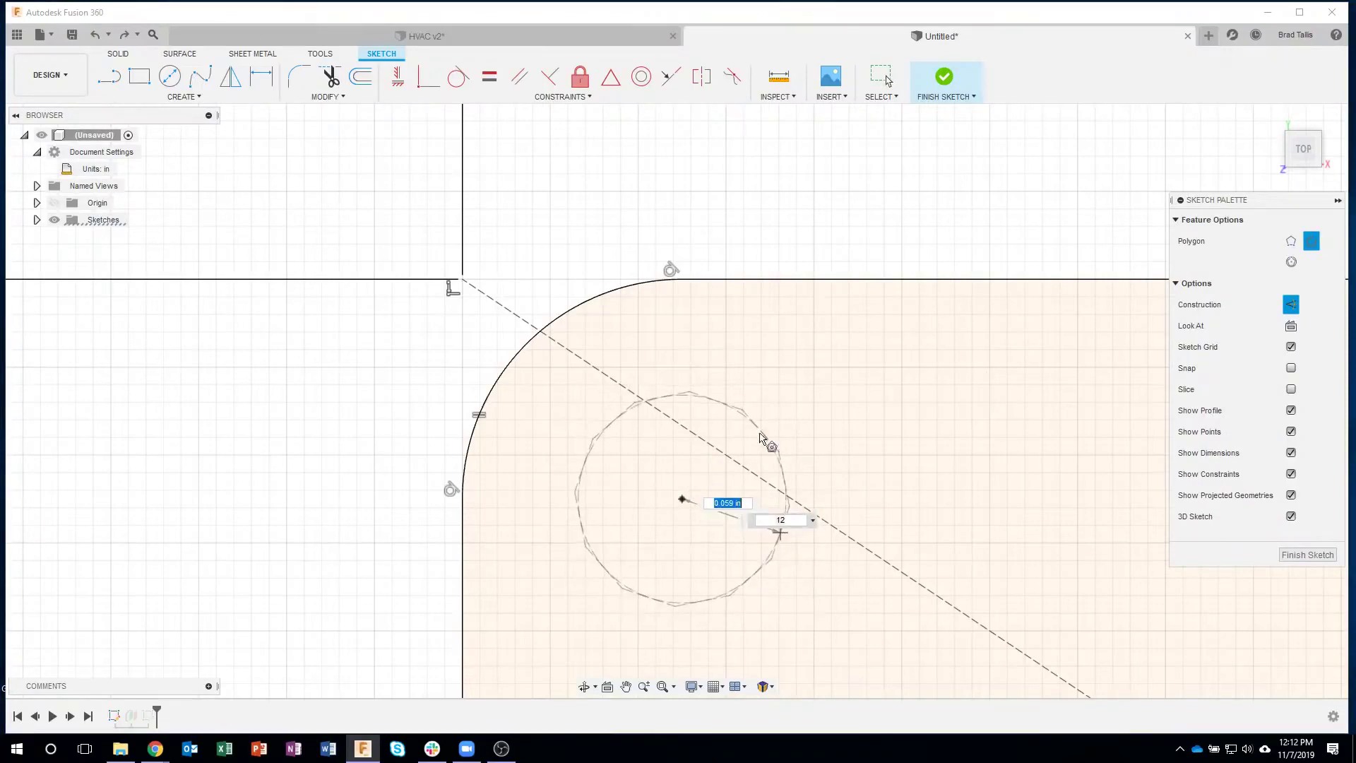
{"action": "left_click", "coordinate": [680, 281]}
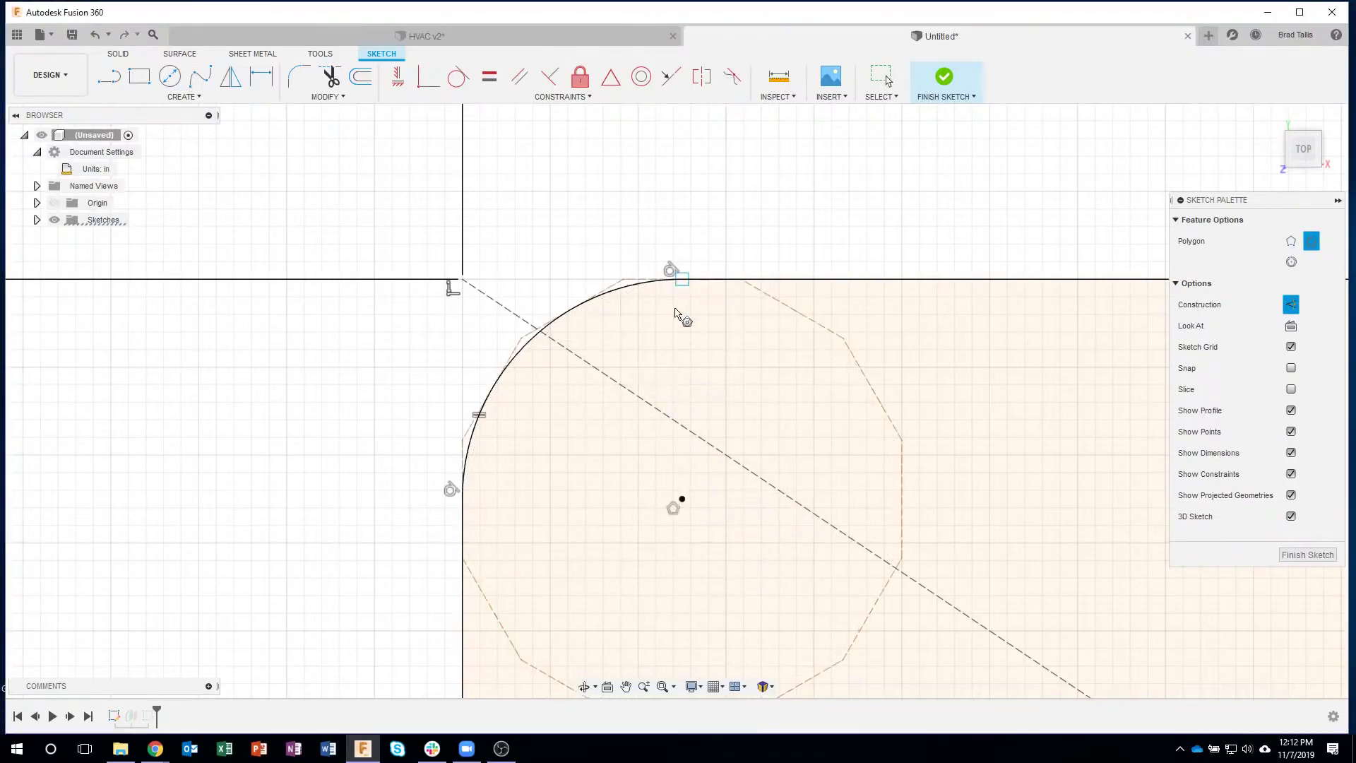
Break the upper-left fillet arc at the two intermediate points where the polygon's edges touch it, and check the separate segments by selecting them.
{"action": "left_click", "coordinate": [330, 95]}
{"action": "left_click", "coordinate": [318, 164]}
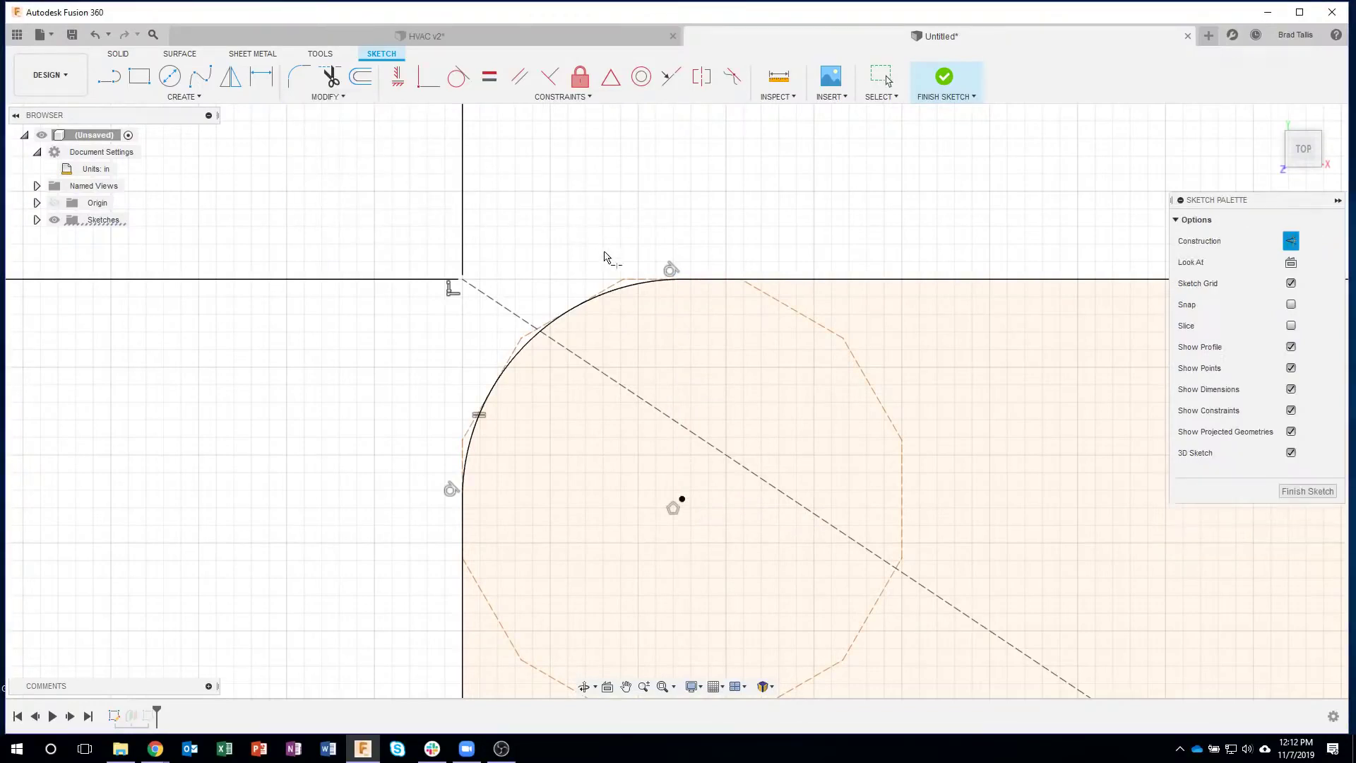
{"action": "left_click", "coordinate": [622, 296]}
{"action": "left_click", "coordinate": [476, 455]}
{"action": "key", "text": "Escape"}
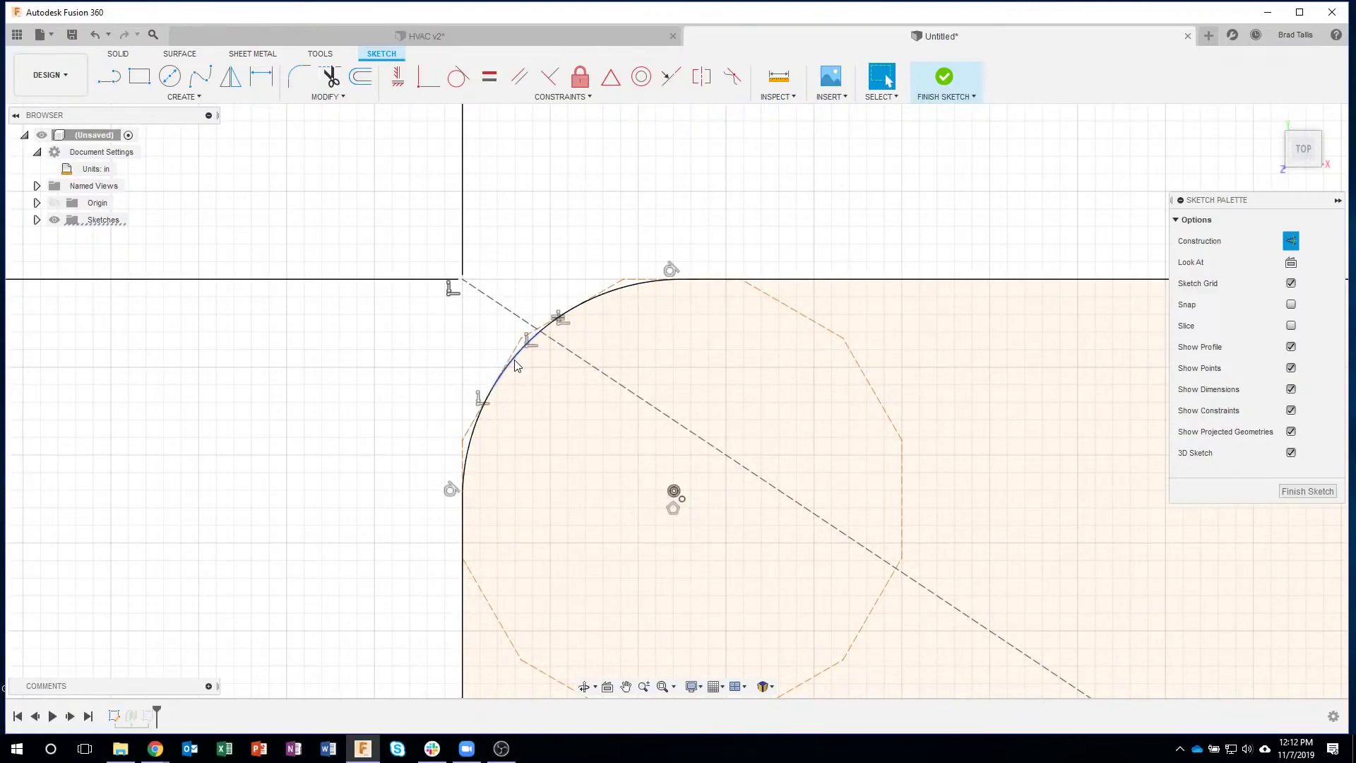
{"action": "left_click", "coordinate": [474, 439]}
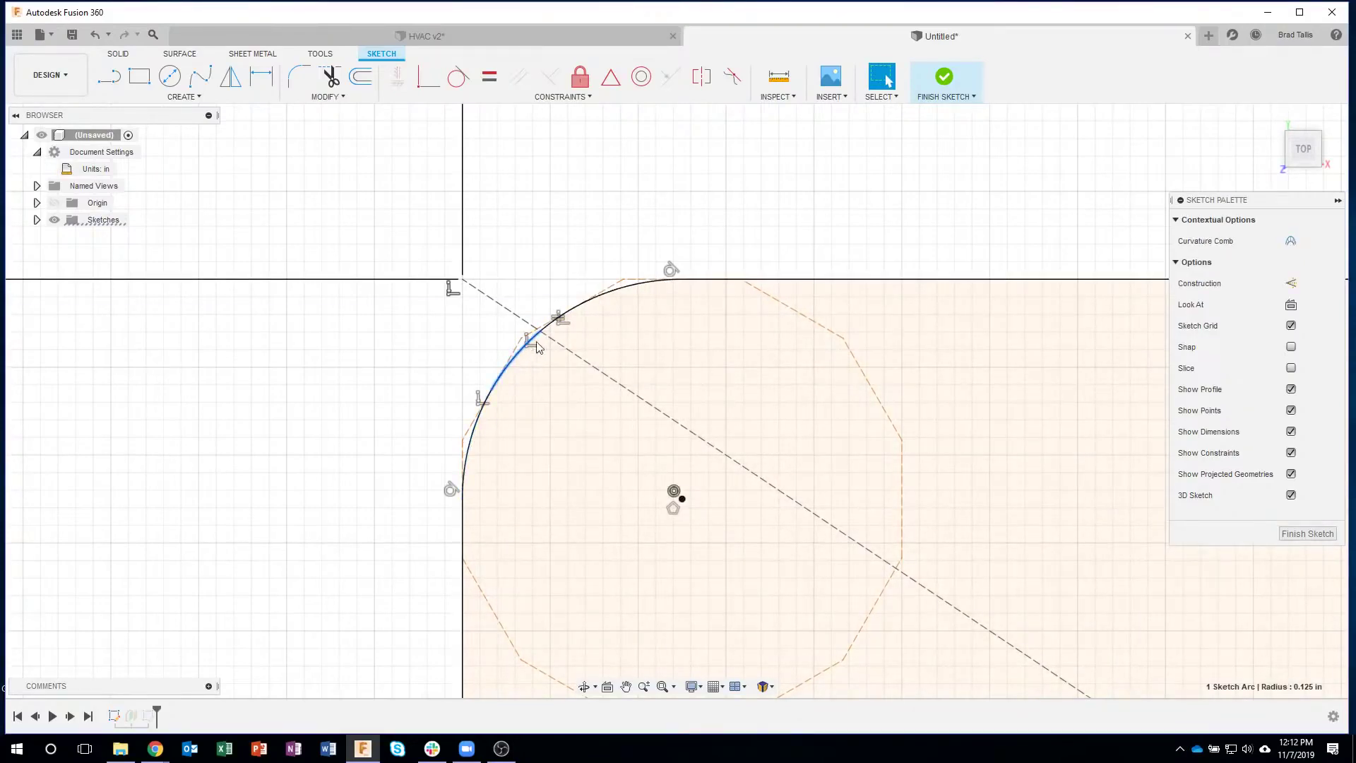
{"action": "left_click", "coordinate": [630, 292], "text": "shift"}
{"action": "left_click", "coordinate": [627, 287]}
{"action": "left_click", "coordinate": [666, 195]}
Draw a 12-sided circumscribed construction polygon centred on the upper-right fillet, sized to the fillet's tangent point on the upper edge.
{"action": "scroll", "coordinate": [745, 373], "scroll_direction": "down", "scroll_amount": 4}
{"action": "scroll", "coordinate": [748, 375], "scroll_direction": "down", "scroll_amount": 8}
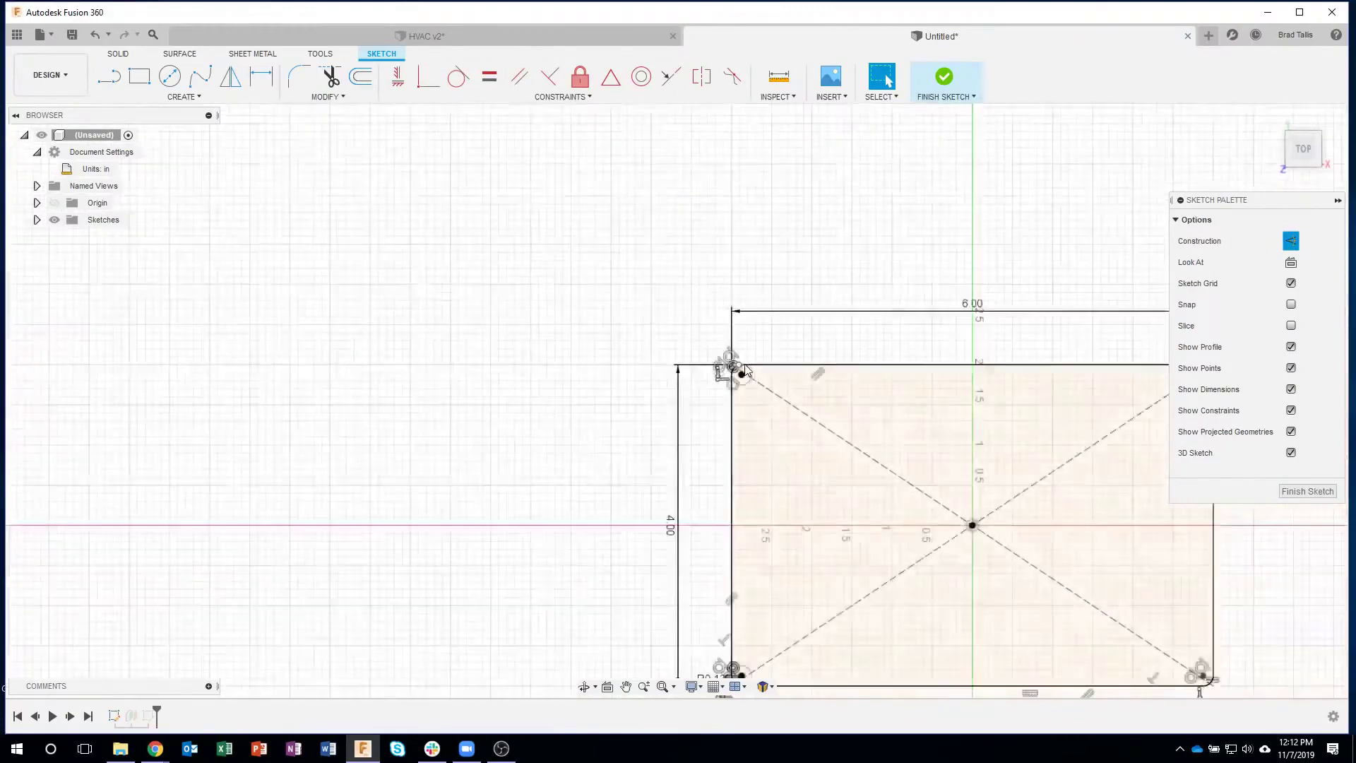
{"action": "middle_click_drag", "start_coordinate": [731, 358], "coordinate": [585, 358]}
{"action": "scroll", "coordinate": [636, 297], "scroll_direction": "up", "scroll_amount": 12}
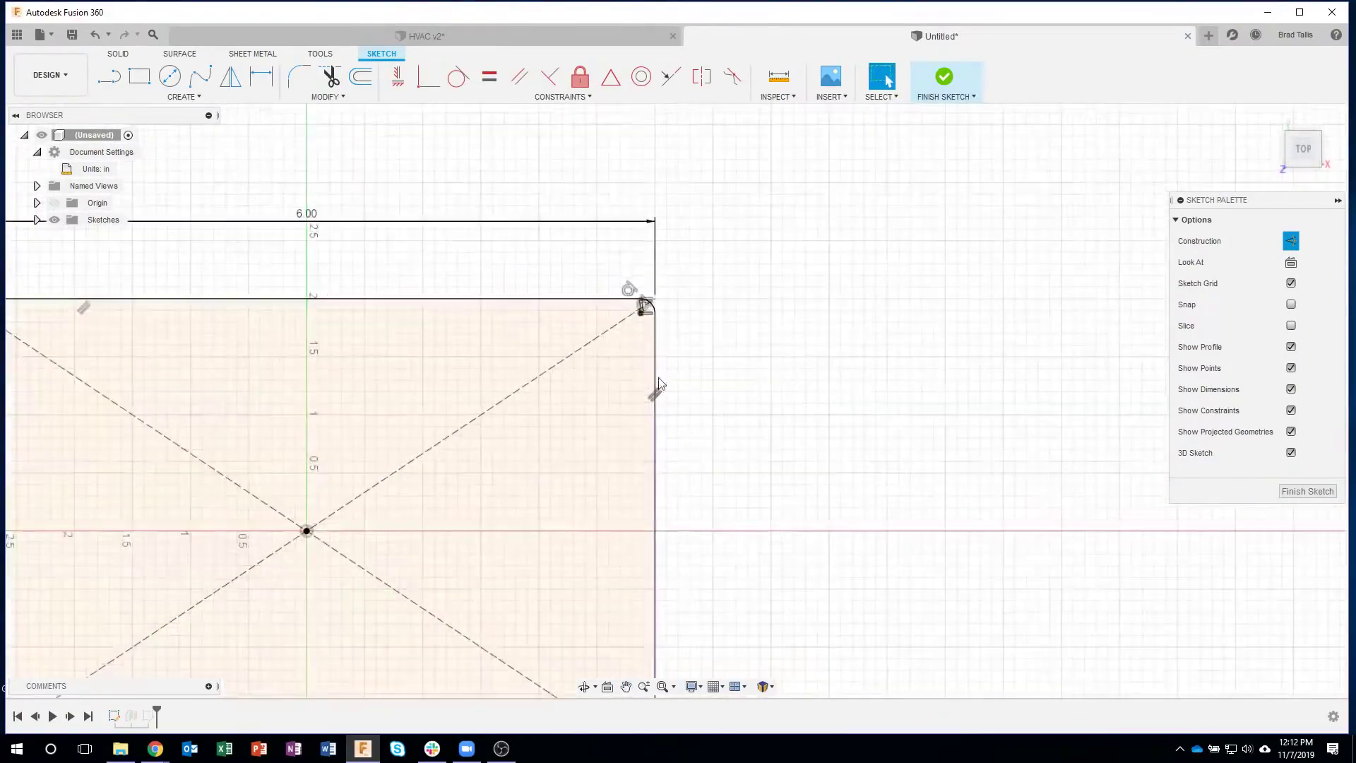
{"action": "scroll", "coordinate": [670, 285], "scroll_direction": "up", "scroll_amount": 6}
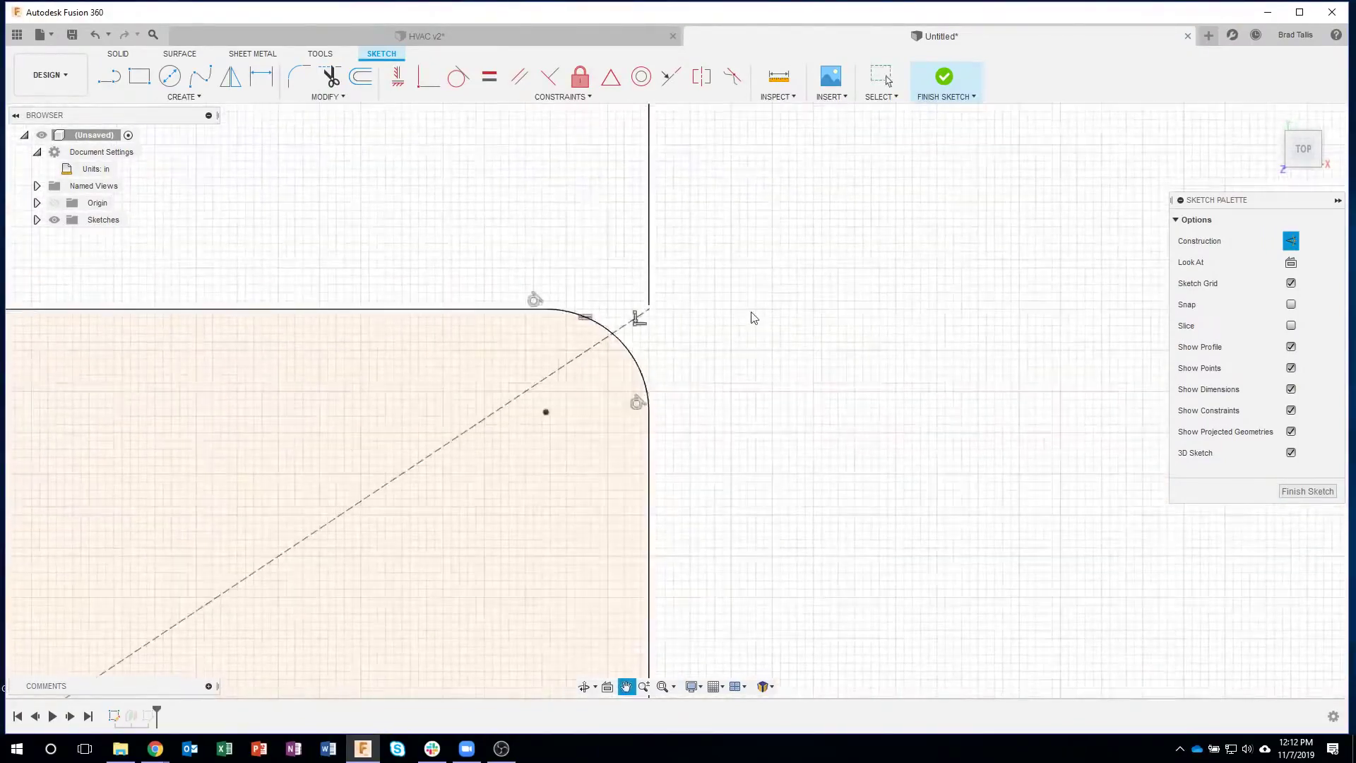
{"action": "left_click", "coordinate": [201, 98]}
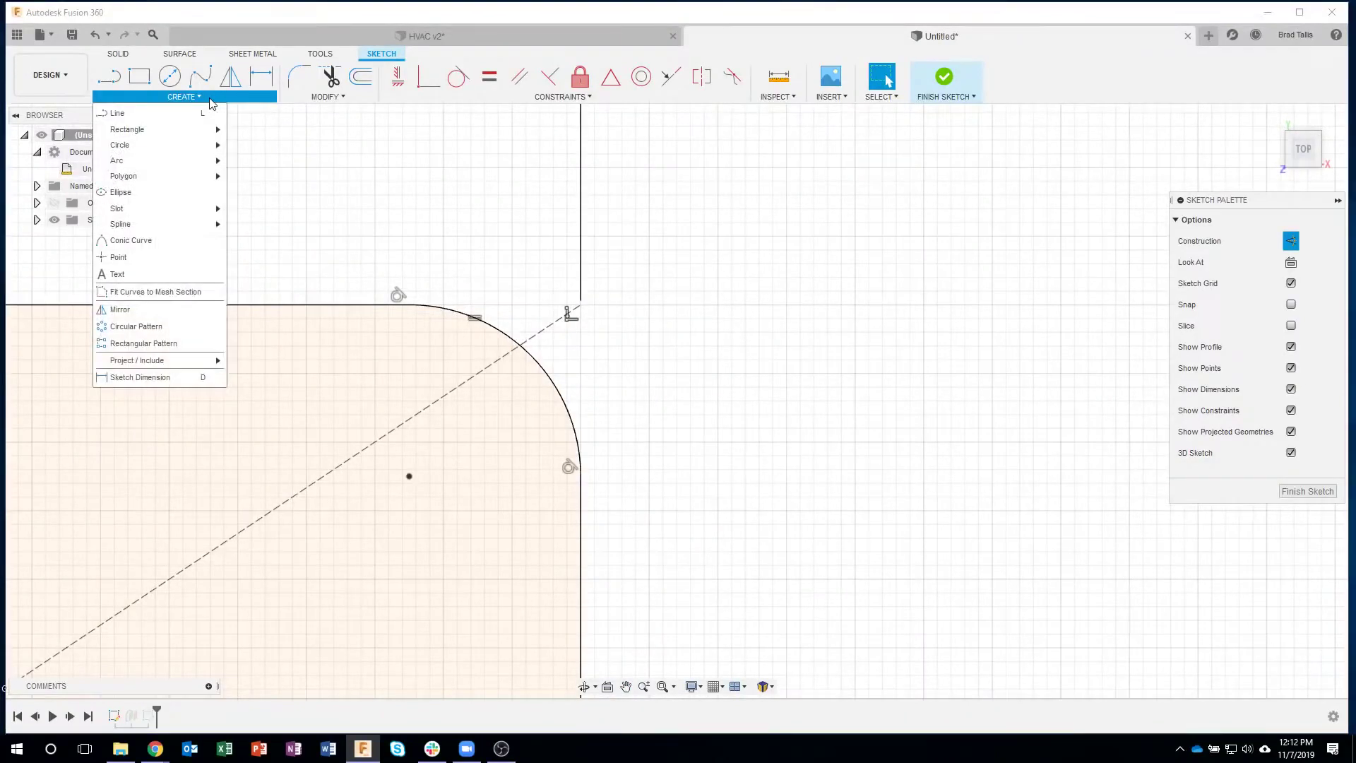
{"action": "mouse_move", "coordinate": [166, 180]}
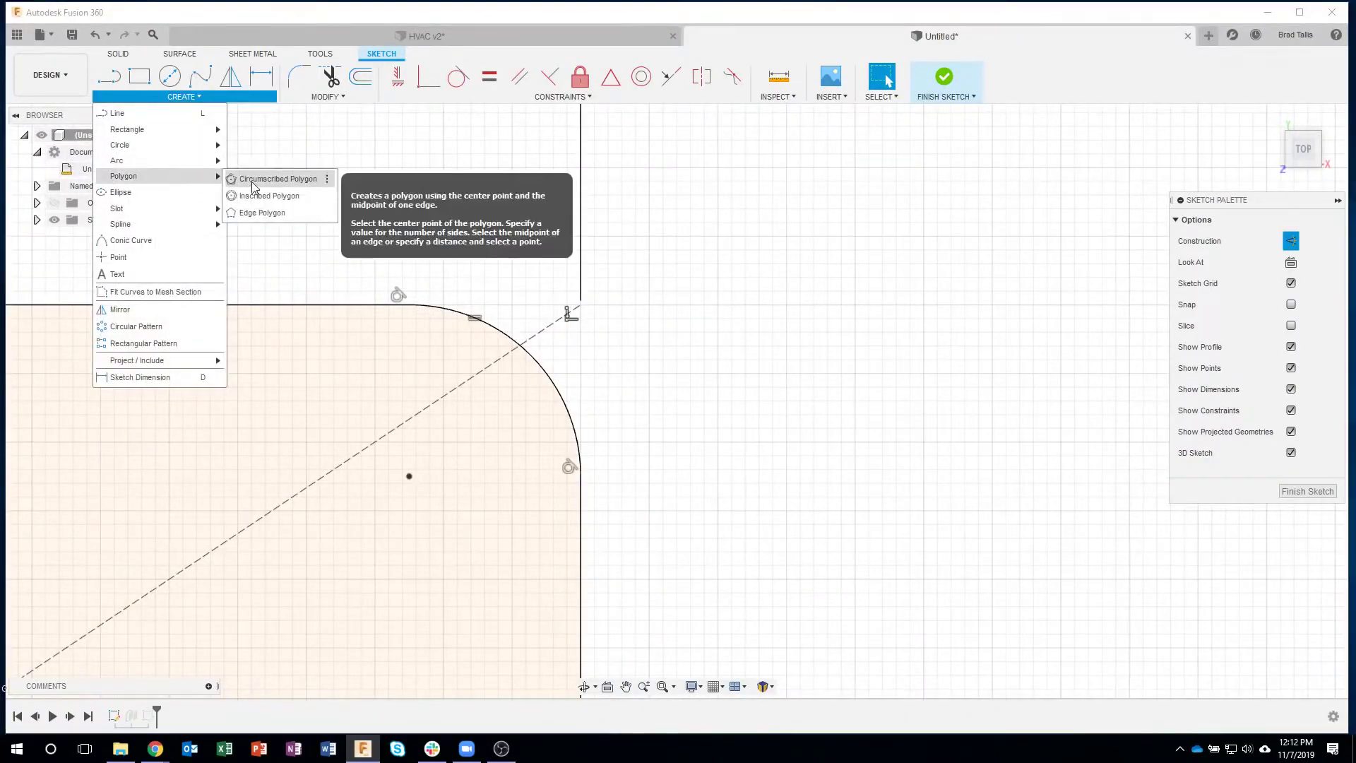
{"action": "left_click", "coordinate": [249, 181]}
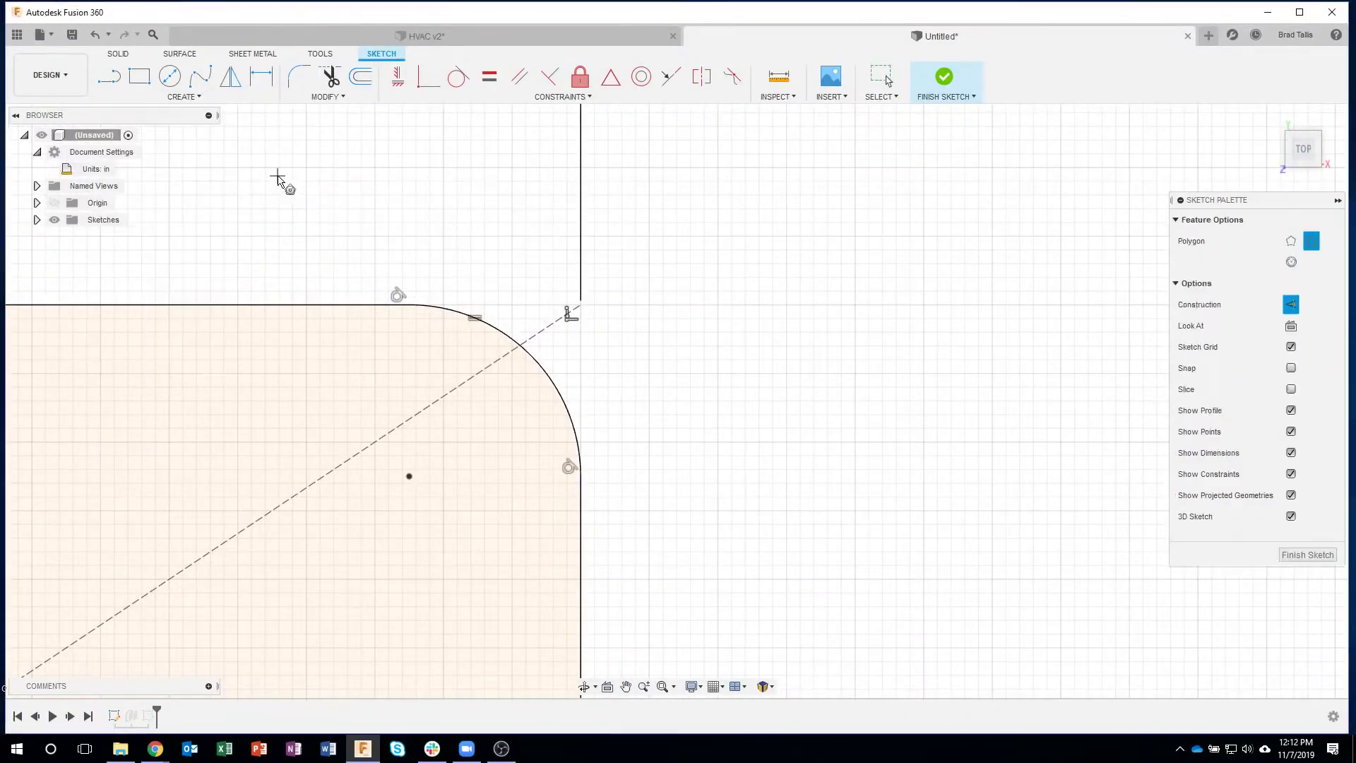
{"action": "left_click", "coordinate": [409, 476]}
{"action": "left_click", "coordinate": [539, 498]}
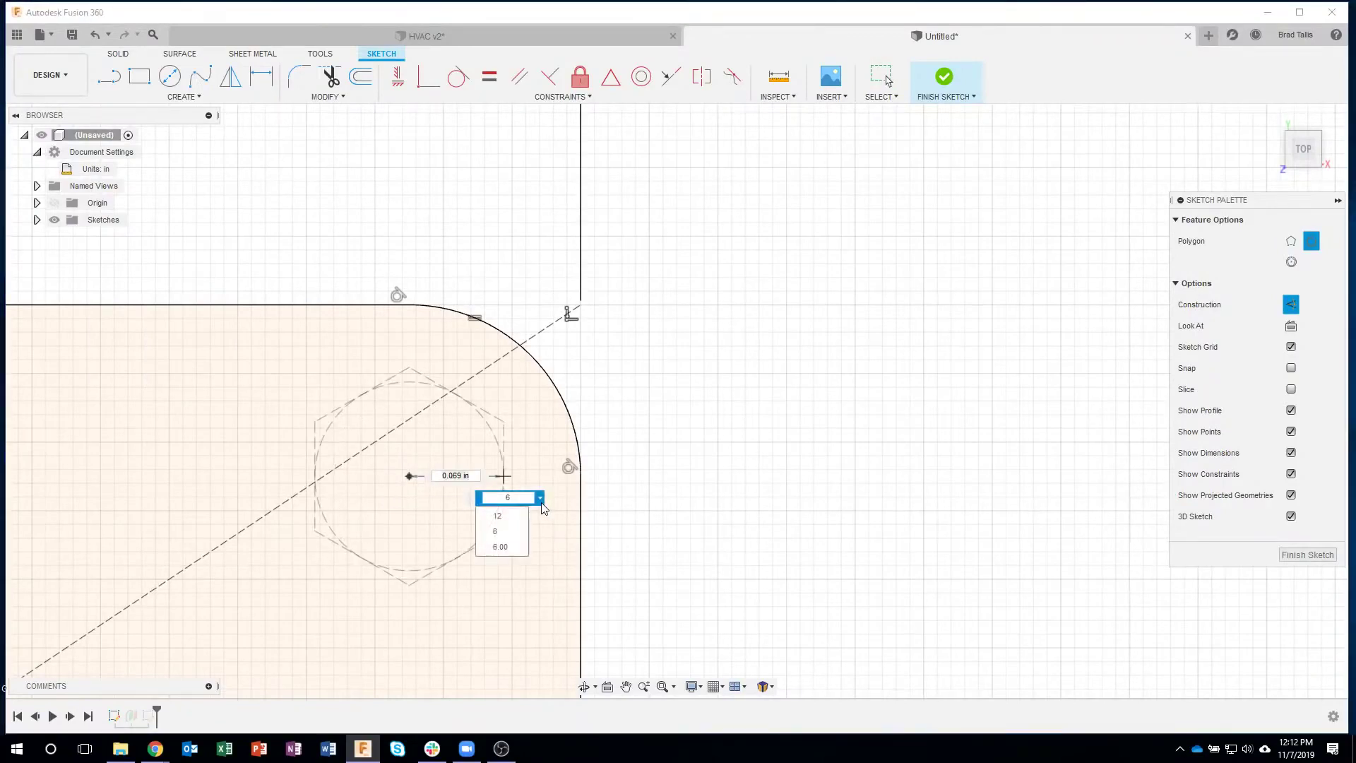
{"action": "left_click", "coordinate": [515, 522]}
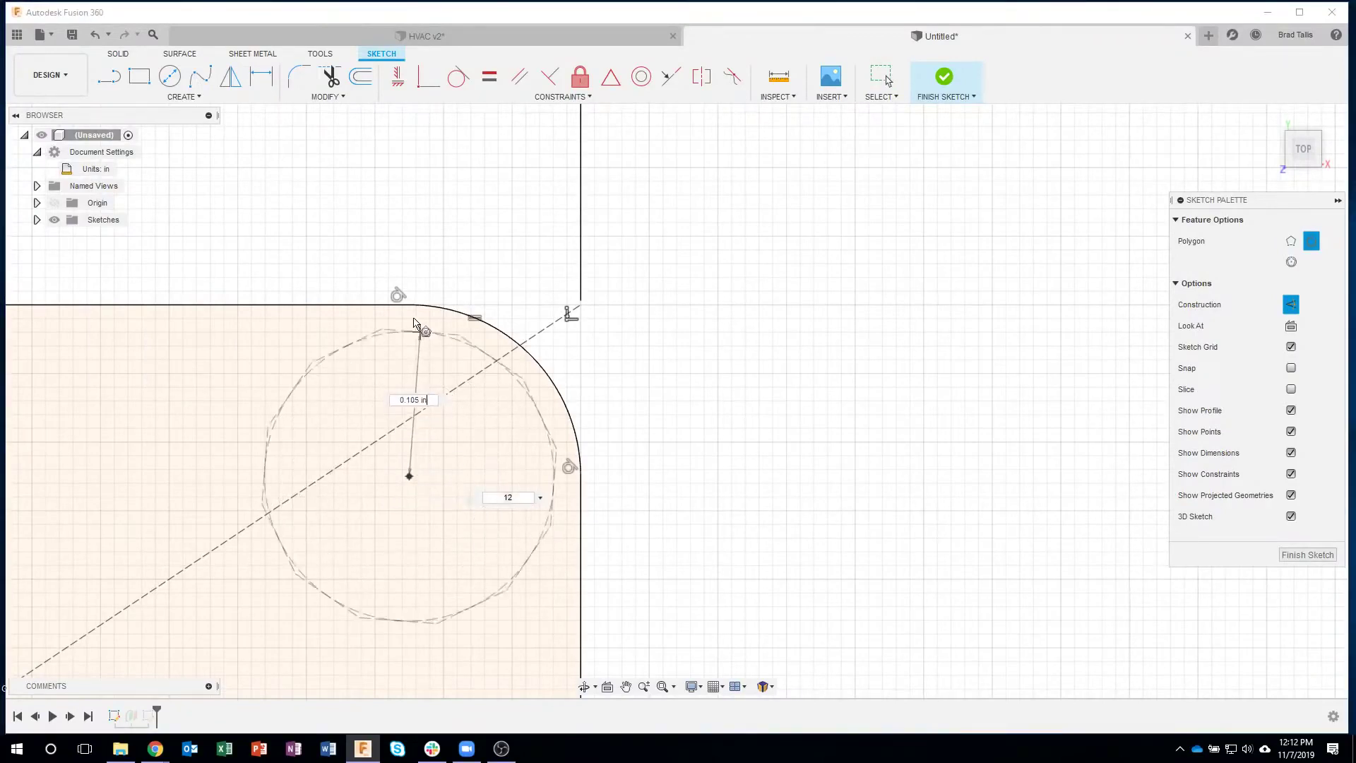
{"action": "left_click", "coordinate": [409, 309]}
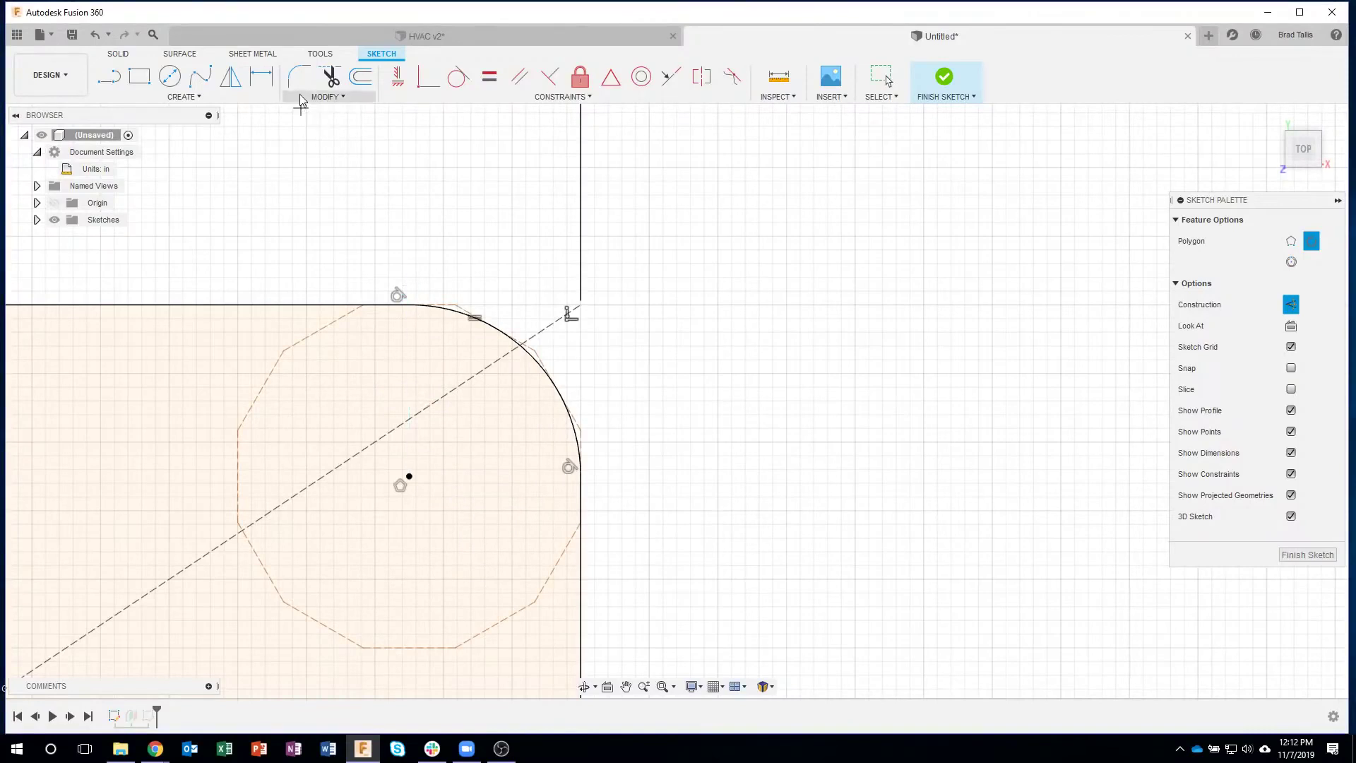
Break the upper-right fillet arc at the two intermediate points where the construction polygon's edges touch it.
{"action": "left_click", "coordinate": [326, 96]}
{"action": "left_click", "coordinate": [315, 133]}
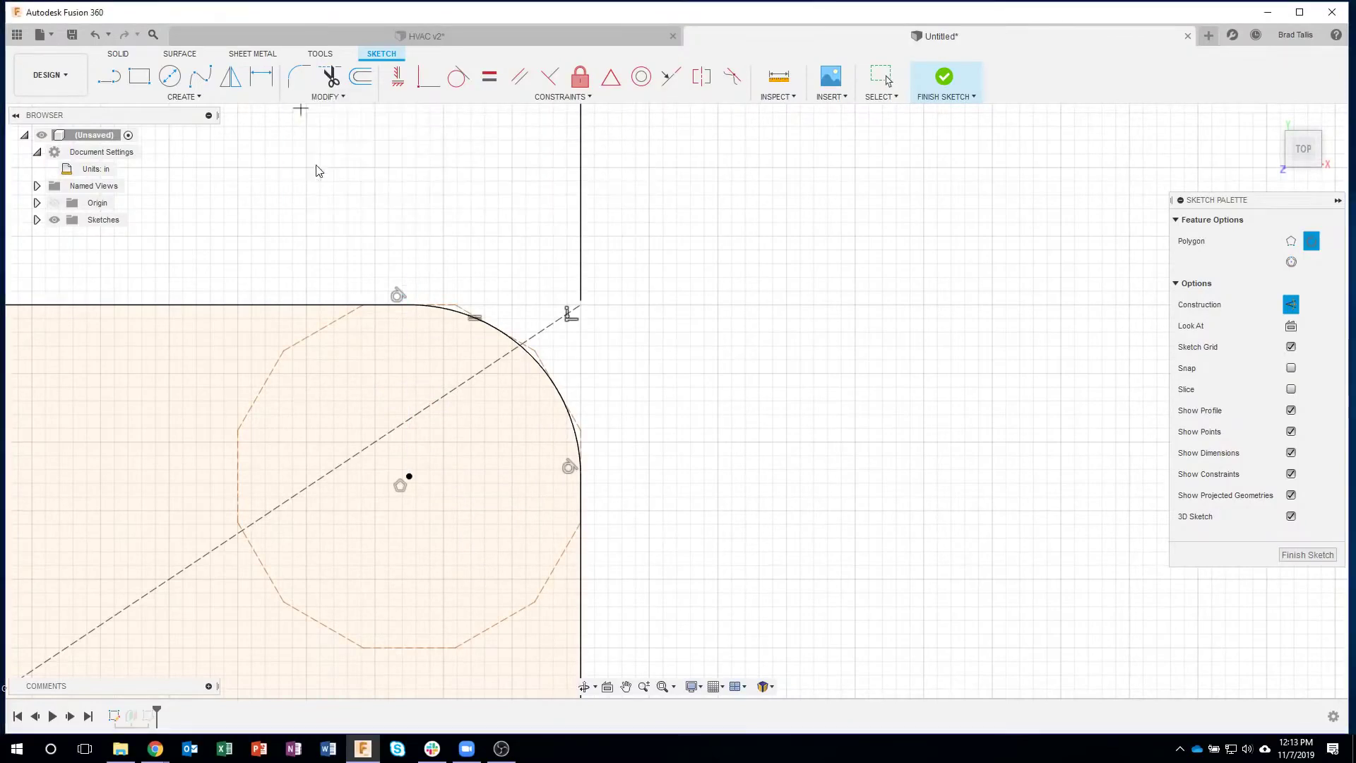
{"action": "left_click", "coordinate": [451, 318]}
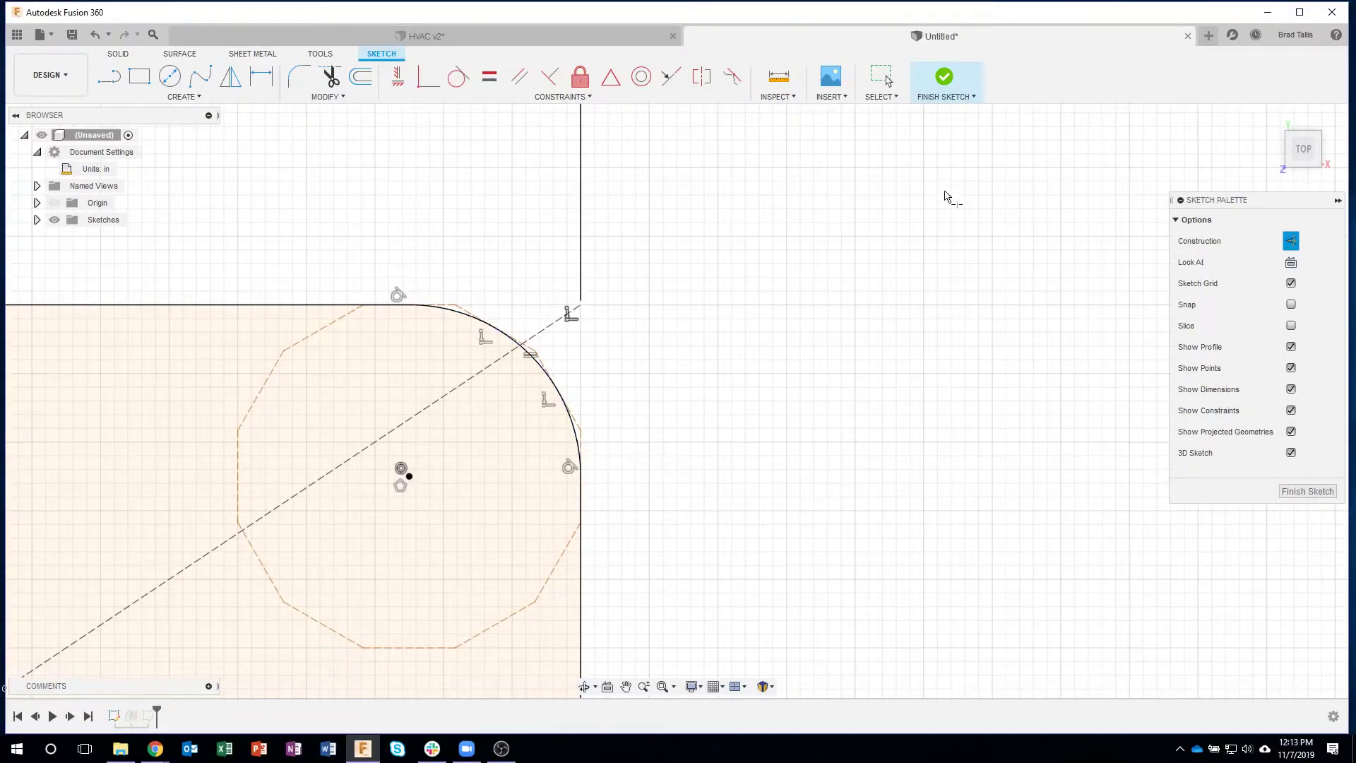
Draw a 12-sided circumscribed construction polygon centred on the lower-right fillet, sized to the fillet's tangent point on the lower edge.
{"action": "scroll", "coordinate": [833, 439], "scroll_direction": "down", "scroll_amount": 5}
{"action": "scroll", "coordinate": [828, 439], "scroll_direction": "down", "scroll_amount": 6}
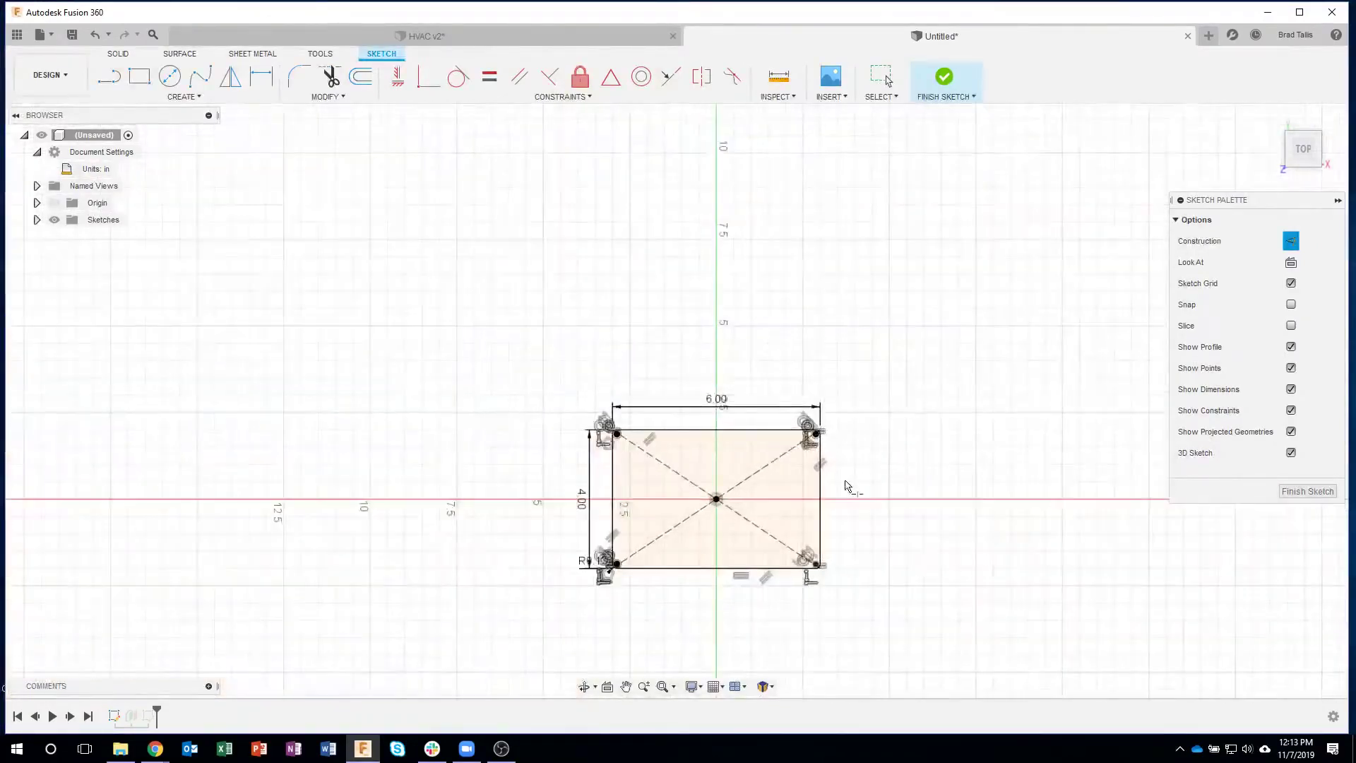
{"action": "scroll", "coordinate": [739, 440], "scroll_direction": "up", "scroll_amount": 2}
{"action": "scroll", "coordinate": [739, 439], "scroll_direction": "up", "scroll_amount": 10}
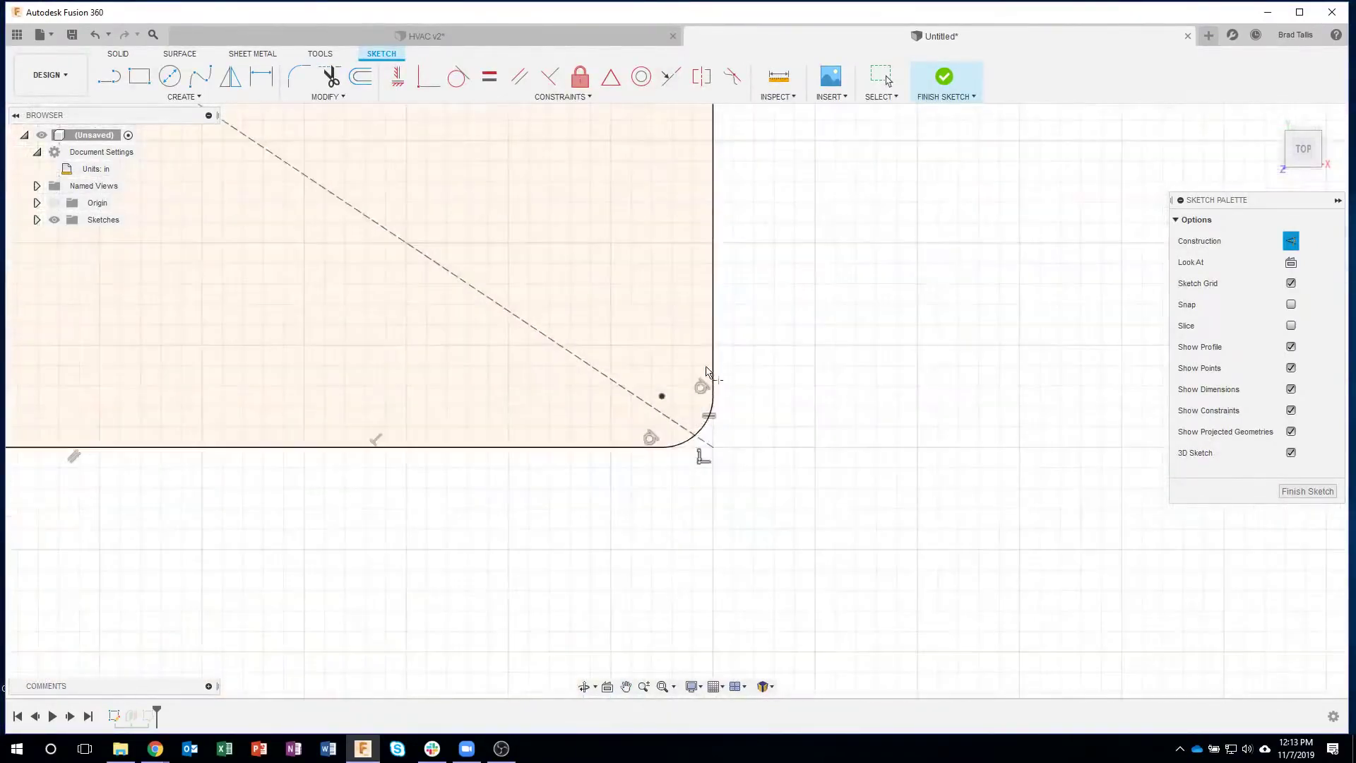
{"action": "left_click", "coordinate": [186, 97]}
{"action": "mouse_move", "coordinate": [165, 175]}
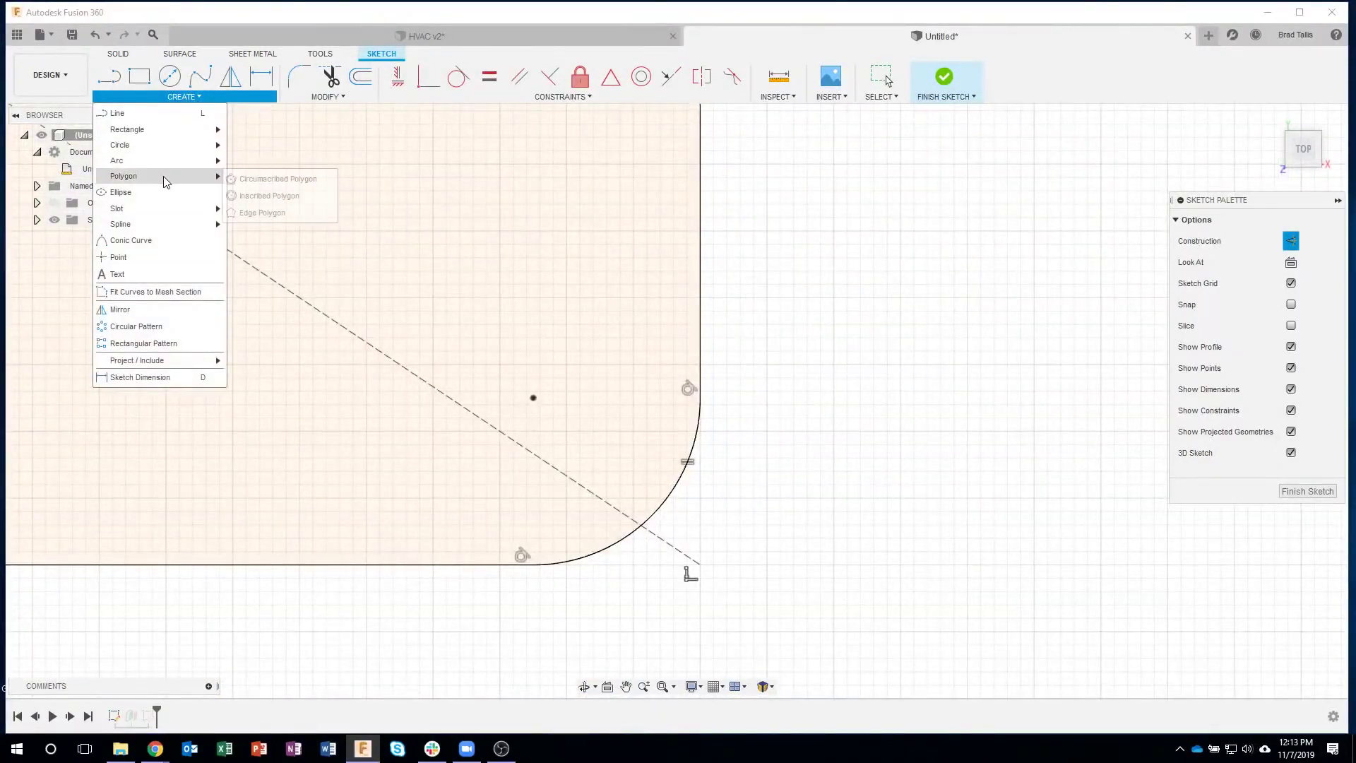
{"action": "left_click", "coordinate": [262, 182]}
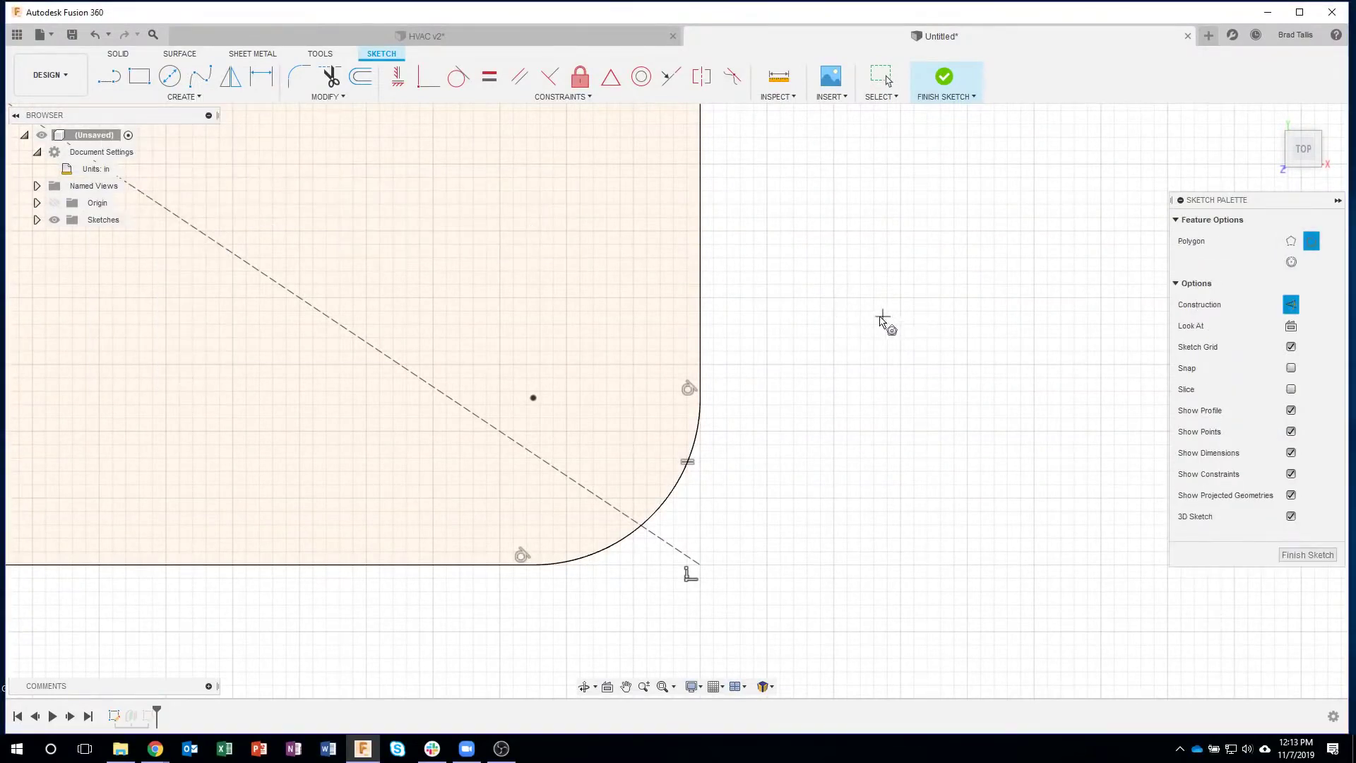
{"action": "left_click", "coordinate": [534, 399]}
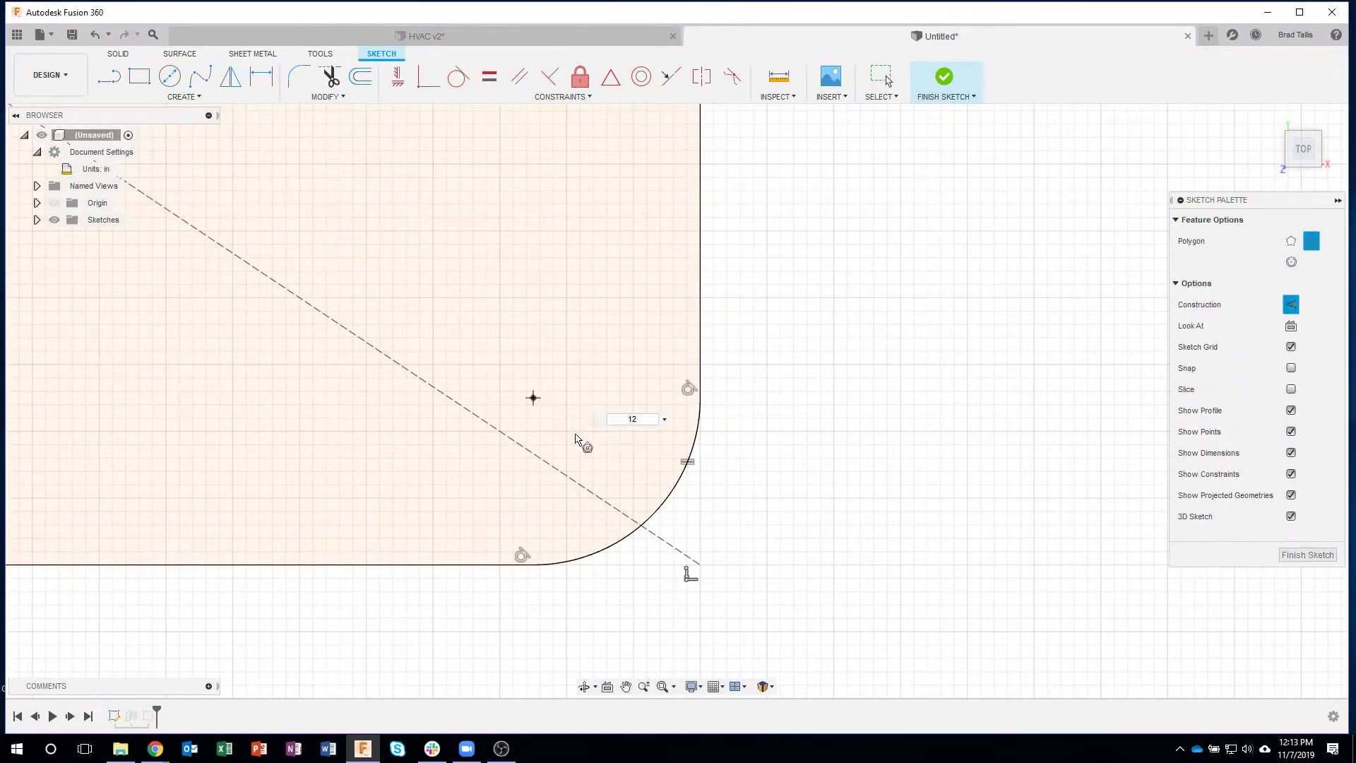
{"action": "left_click", "coordinate": [664, 421]}
{"action": "left_click", "coordinate": [638, 440]}
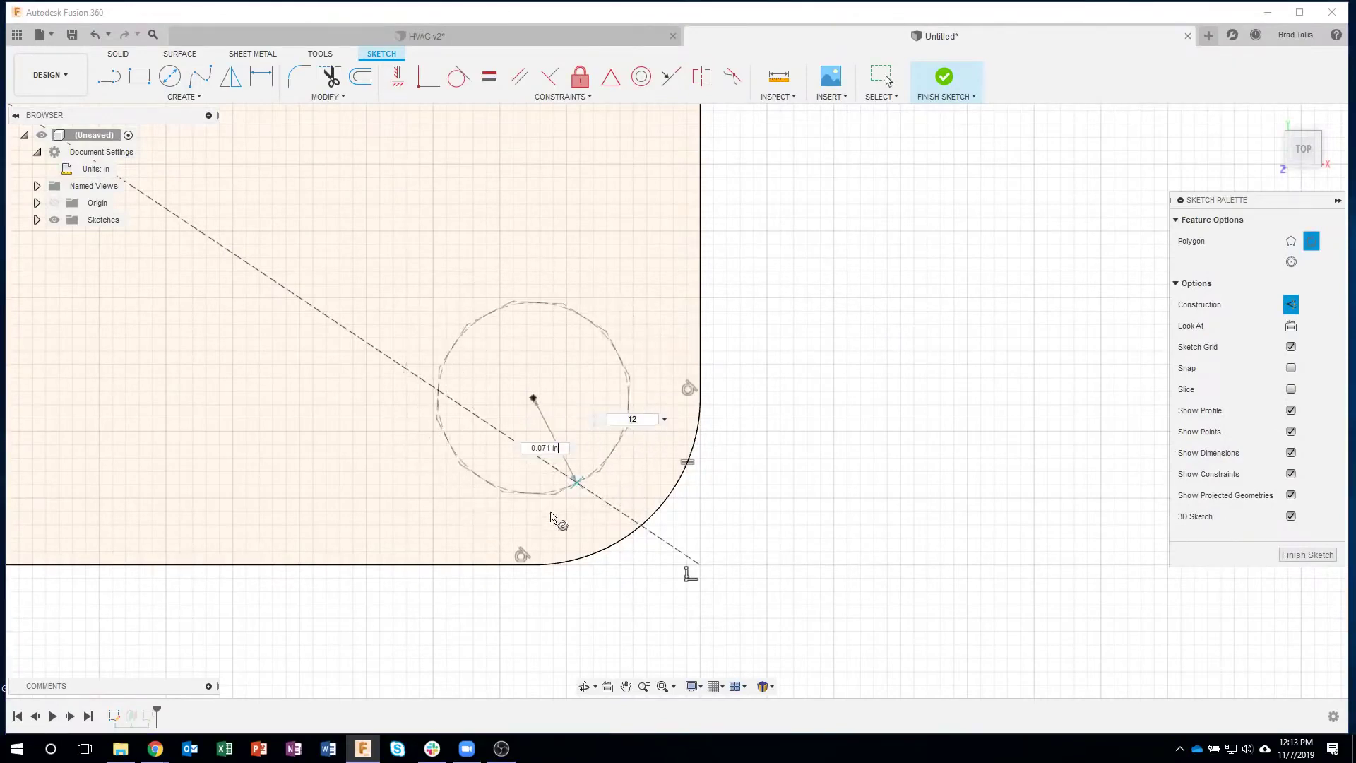
{"action": "left_click", "coordinate": [533, 566]}
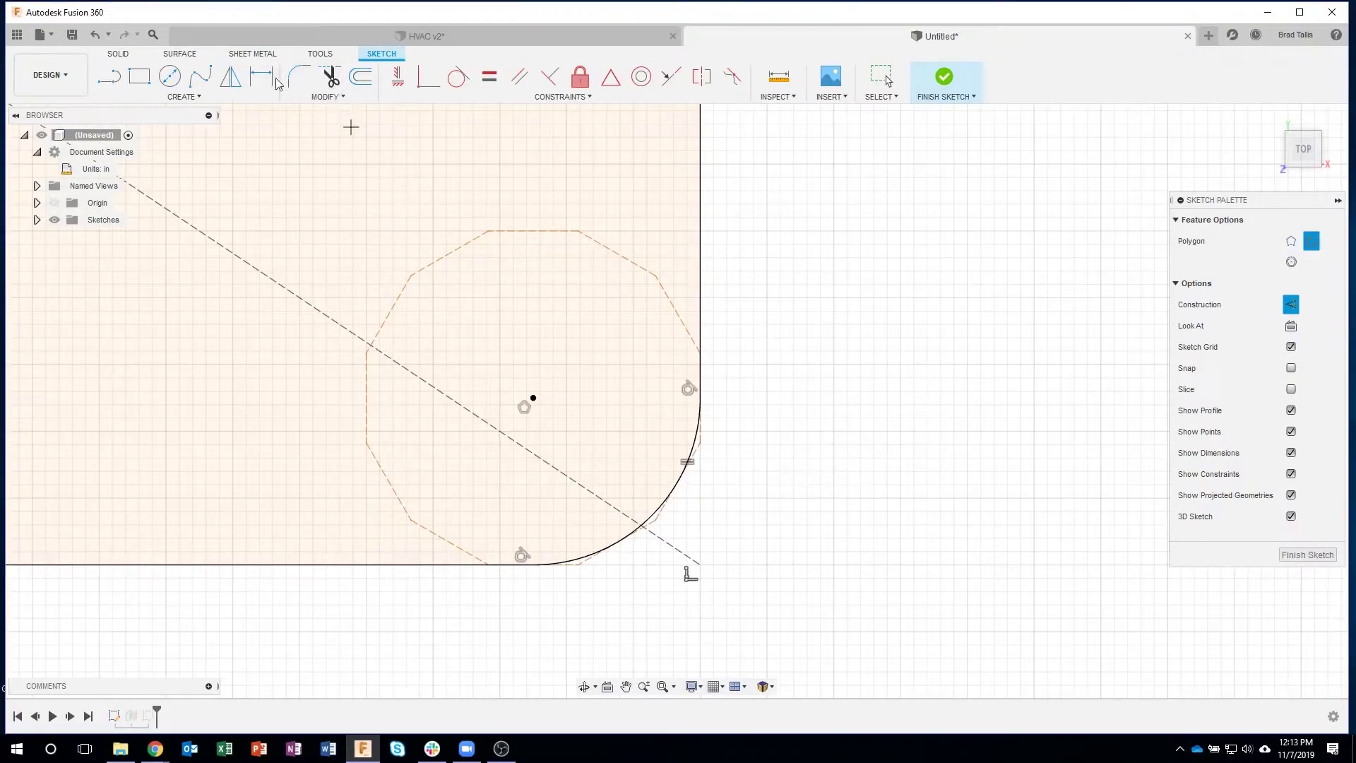
Break the lower-right fillet arc at the two intermediate points where the construction polygon's edges touch it.
{"action": "left_click", "coordinate": [327, 99]}
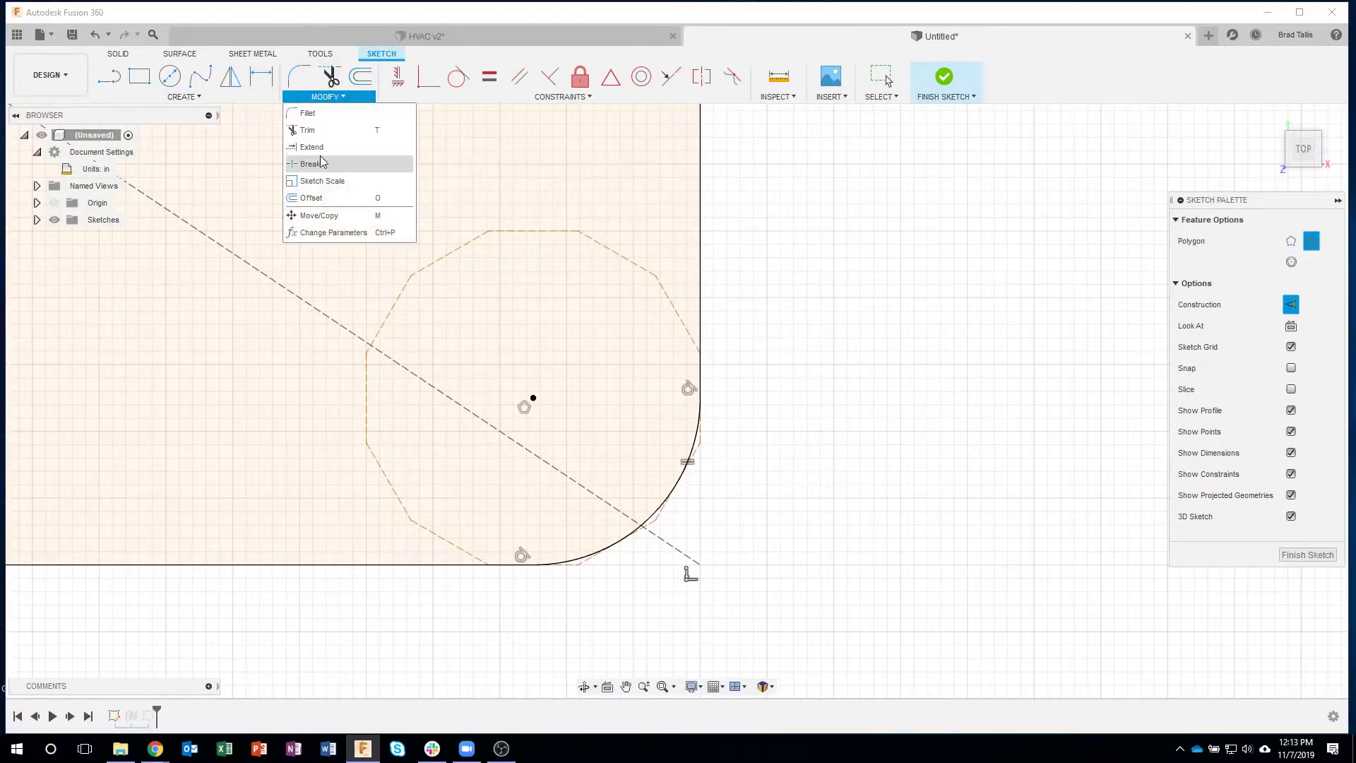
{"action": "key", "text": "Escape"}
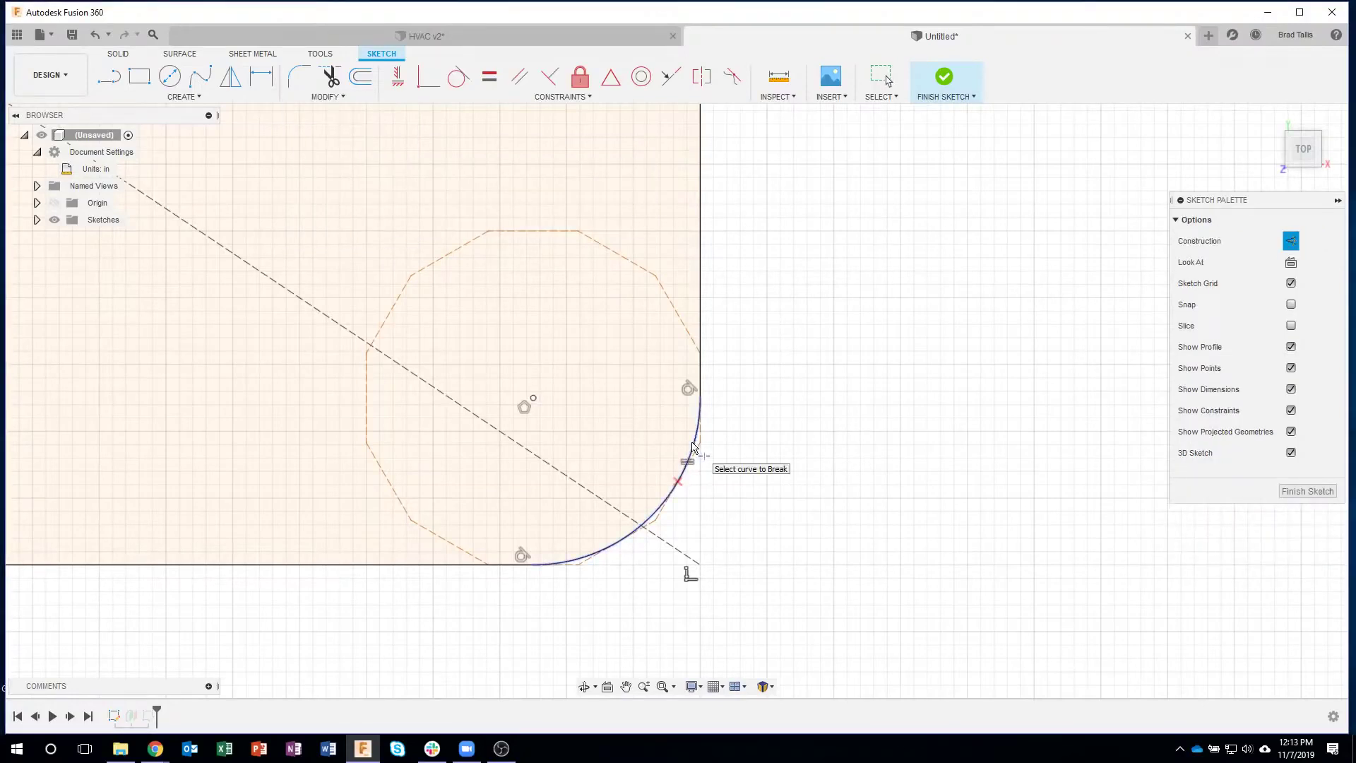
{"action": "left_click_drag", "start_coordinate": [690, 454], "coordinate": [635, 514]}
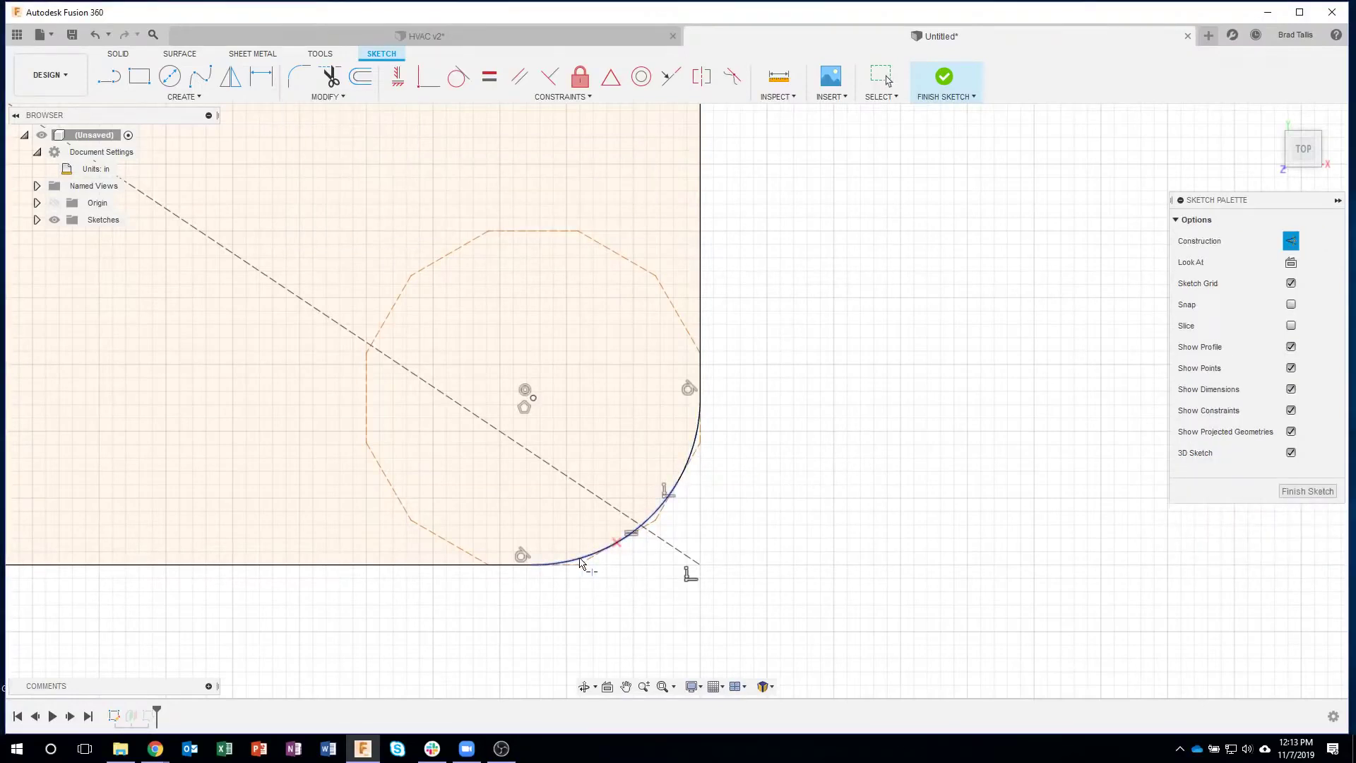
{"action": "scroll", "coordinate": [818, 452], "scroll_direction": "down", "scroll_amount": 1}
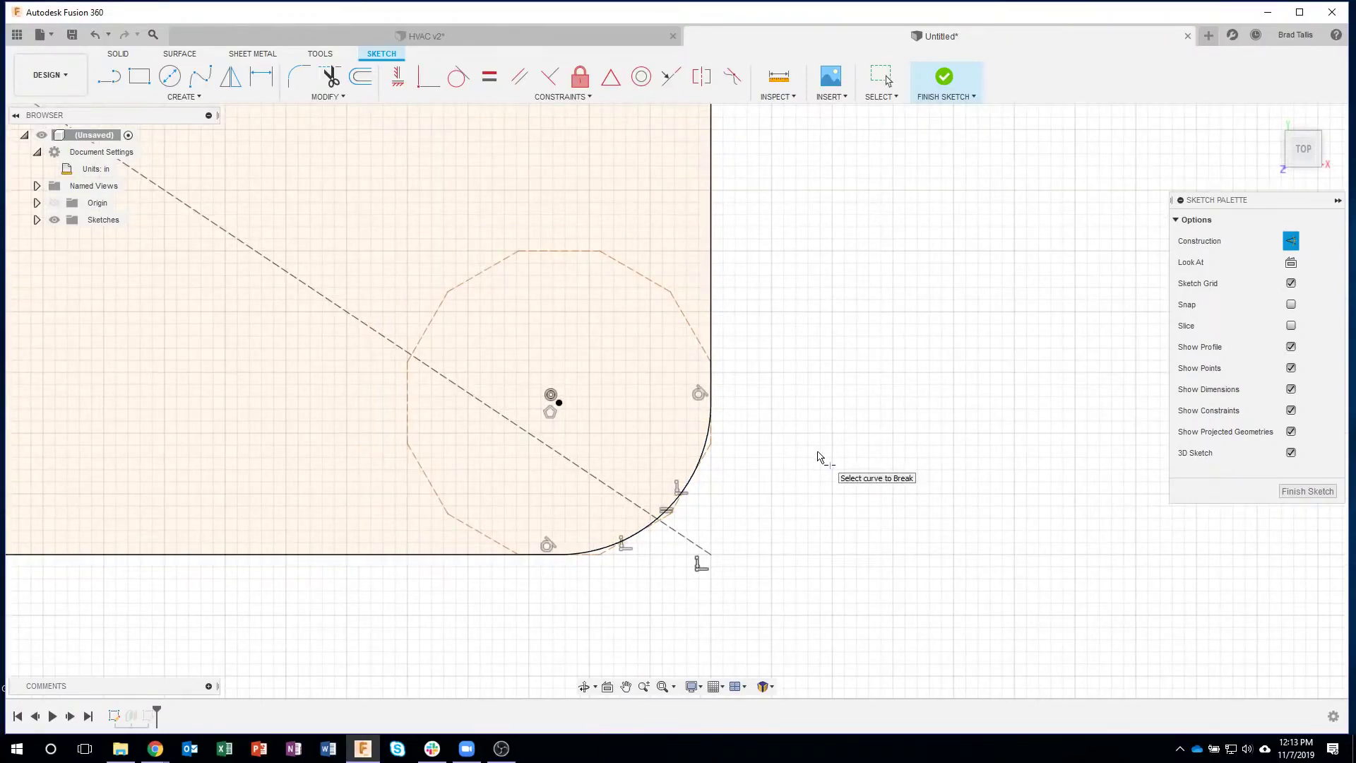
{"action": "scroll", "coordinate": [818, 457], "scroll_direction": "down", "scroll_amount": 2}
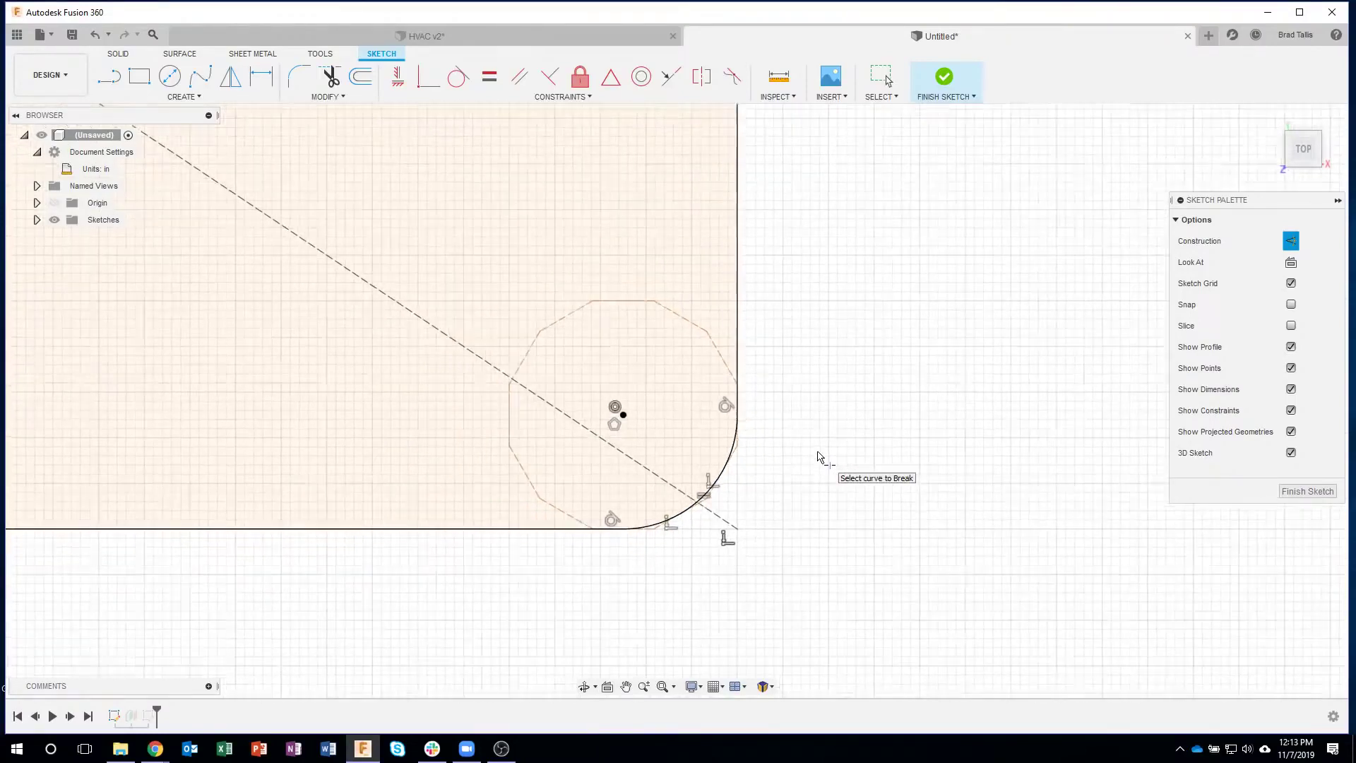
Finish the base rectangle sketch and open the upper circle's sketch for editing.
{"action": "left_click", "coordinate": [945, 78]}
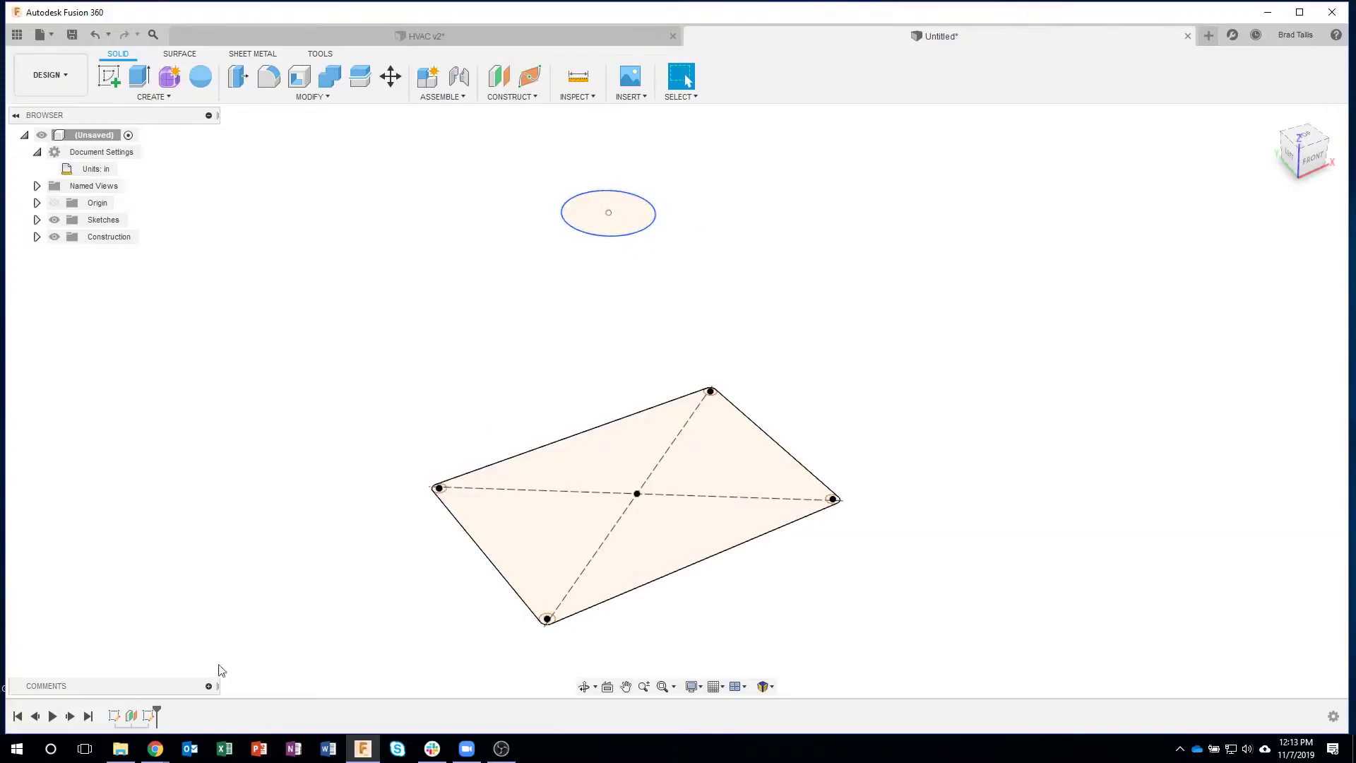
{"action": "double_click", "coordinate": [149, 716]}
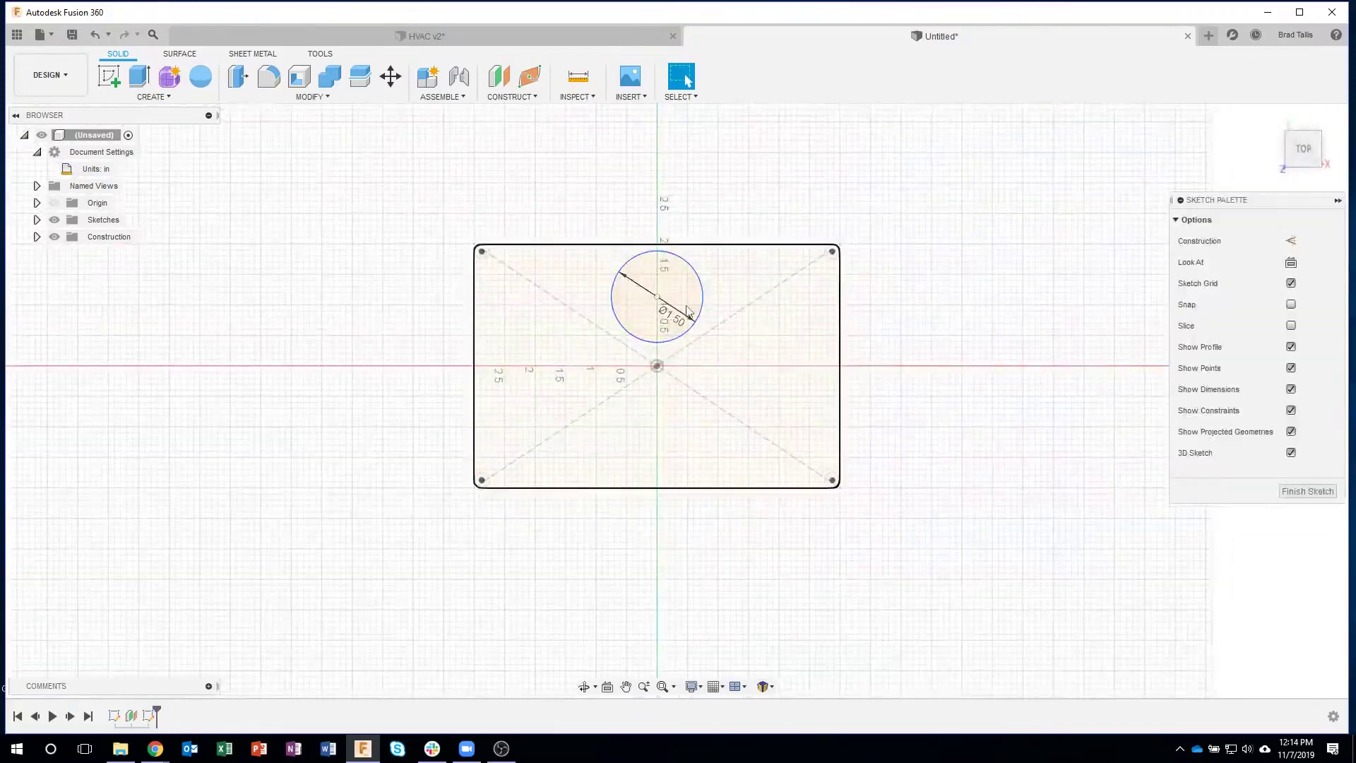
{"action": "scroll", "coordinate": [685, 226], "scroll_direction": "up", "scroll_amount": 5}
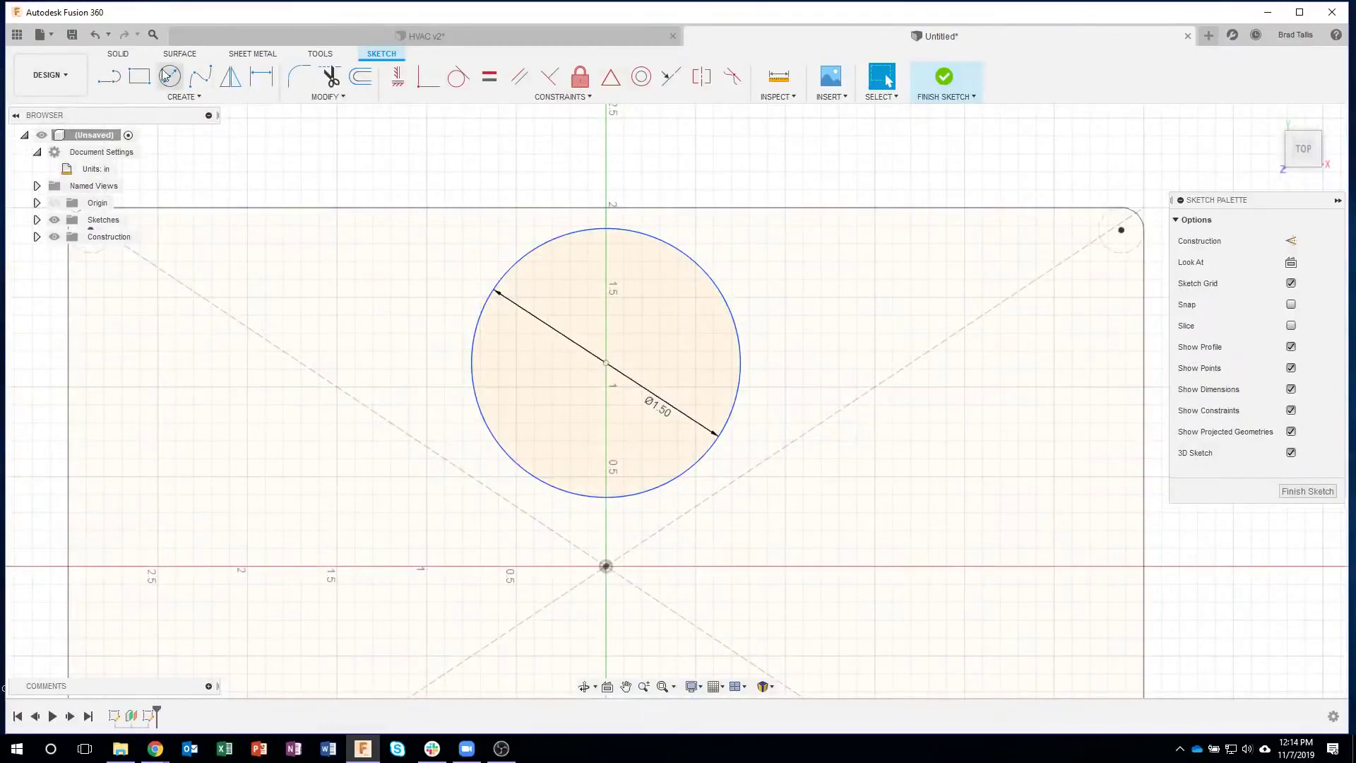
Draw a horizontal line about 2.08 in long and a vertical line about 1.99 in long, crossing at the circle's centre and extending past it.
{"action": "left_click", "coordinate": [109, 79]}
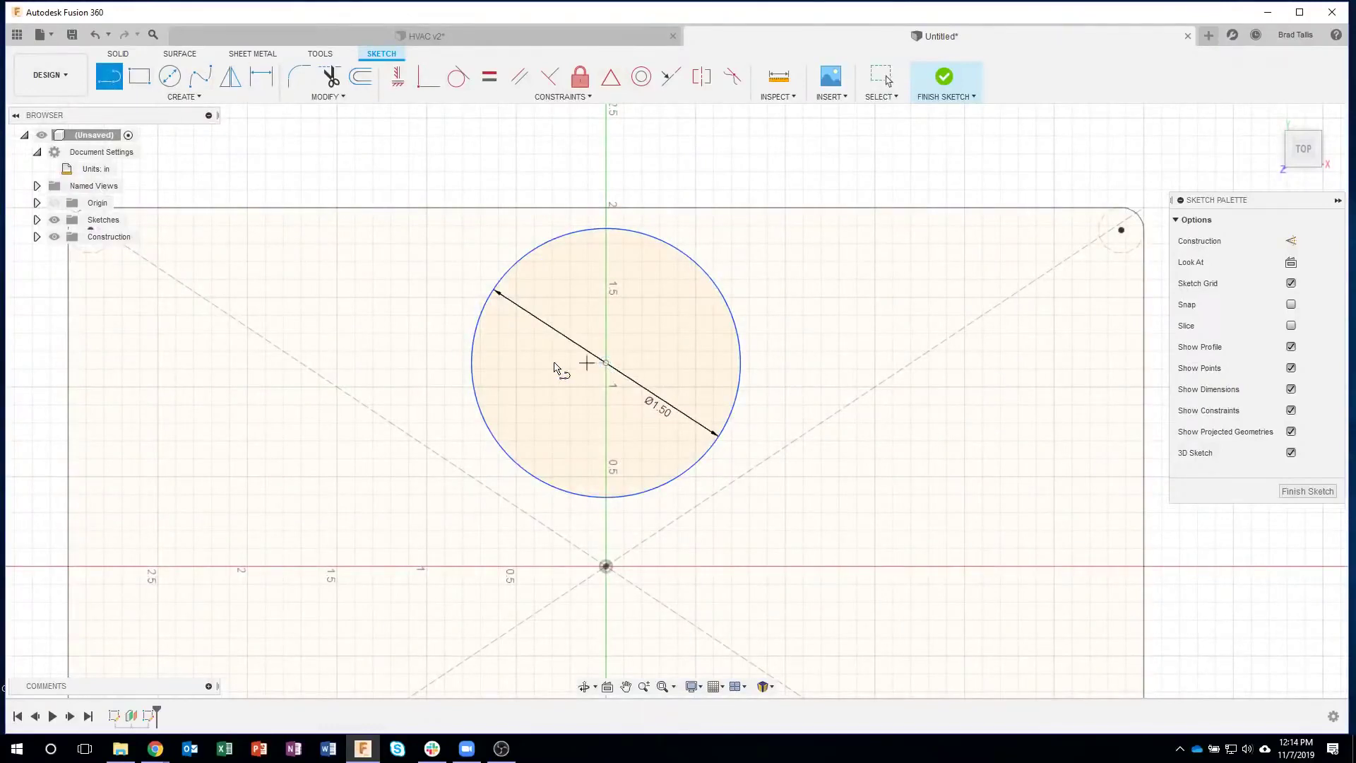
{"action": "left_click", "coordinate": [413, 364]}
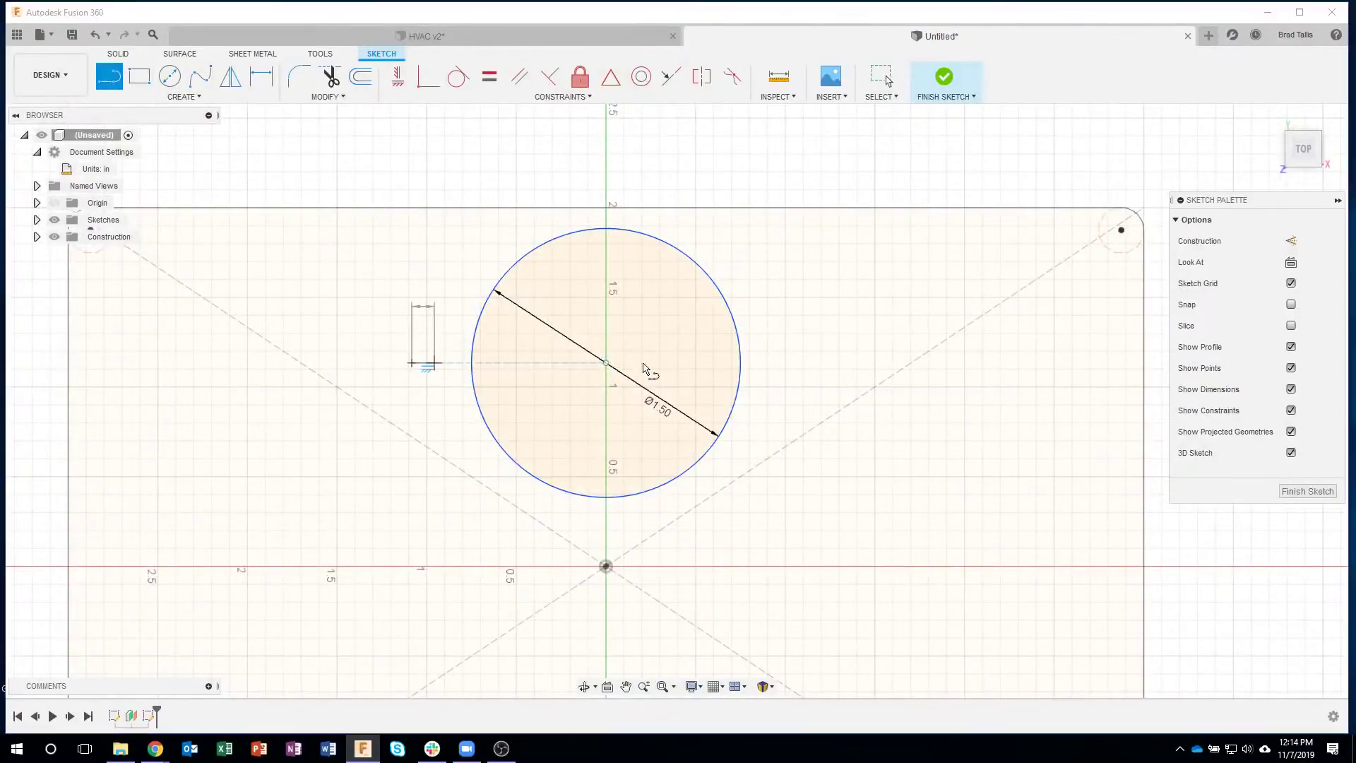
{"action": "left_click", "coordinate": [784, 363]}
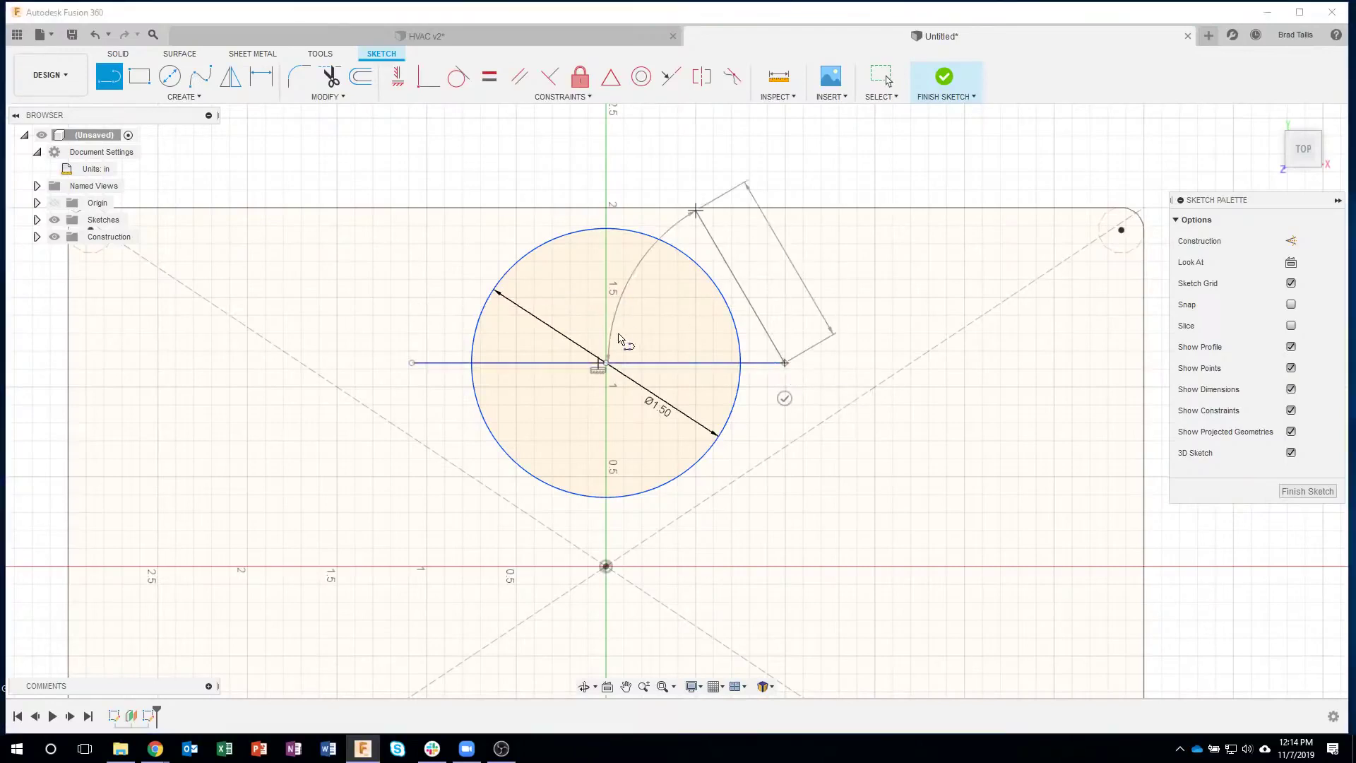
{"action": "key", "text": "Escape"}
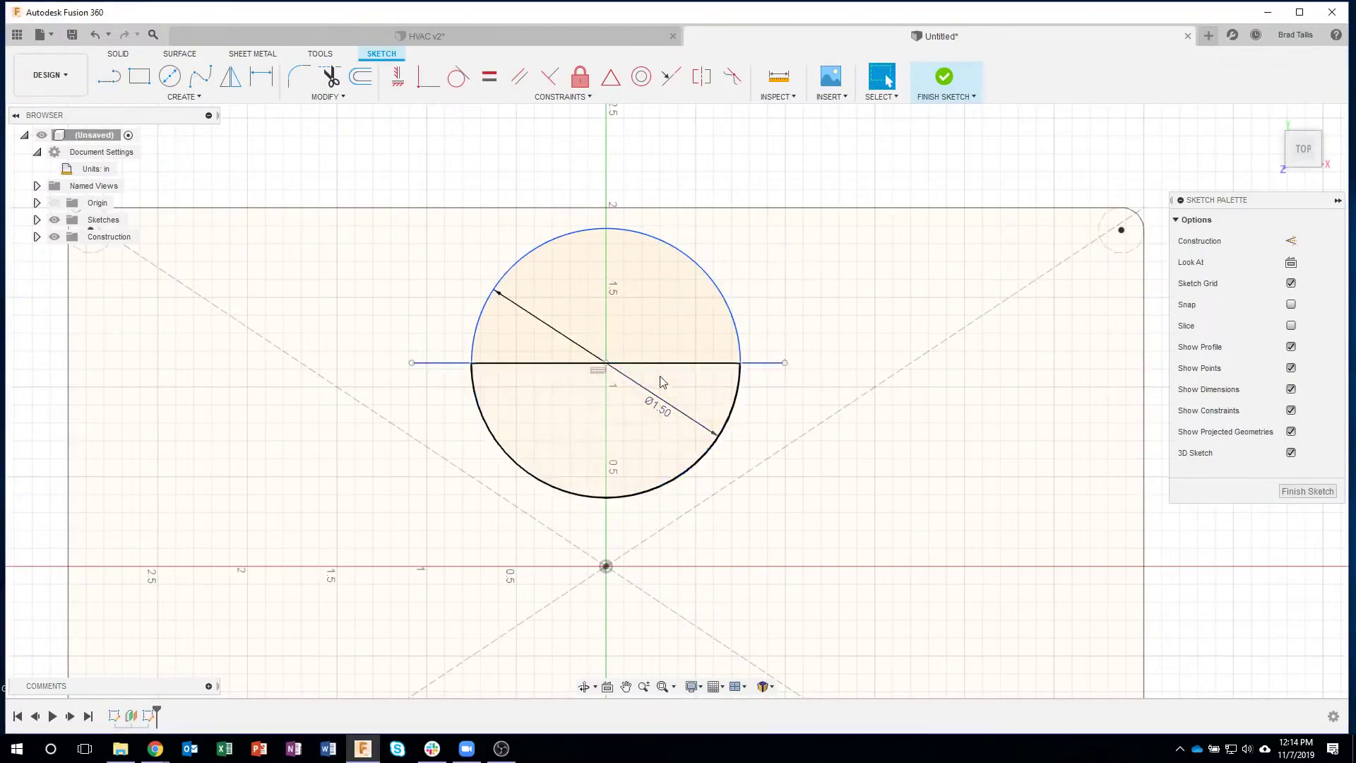
{"action": "left_click", "coordinate": [606, 533]}
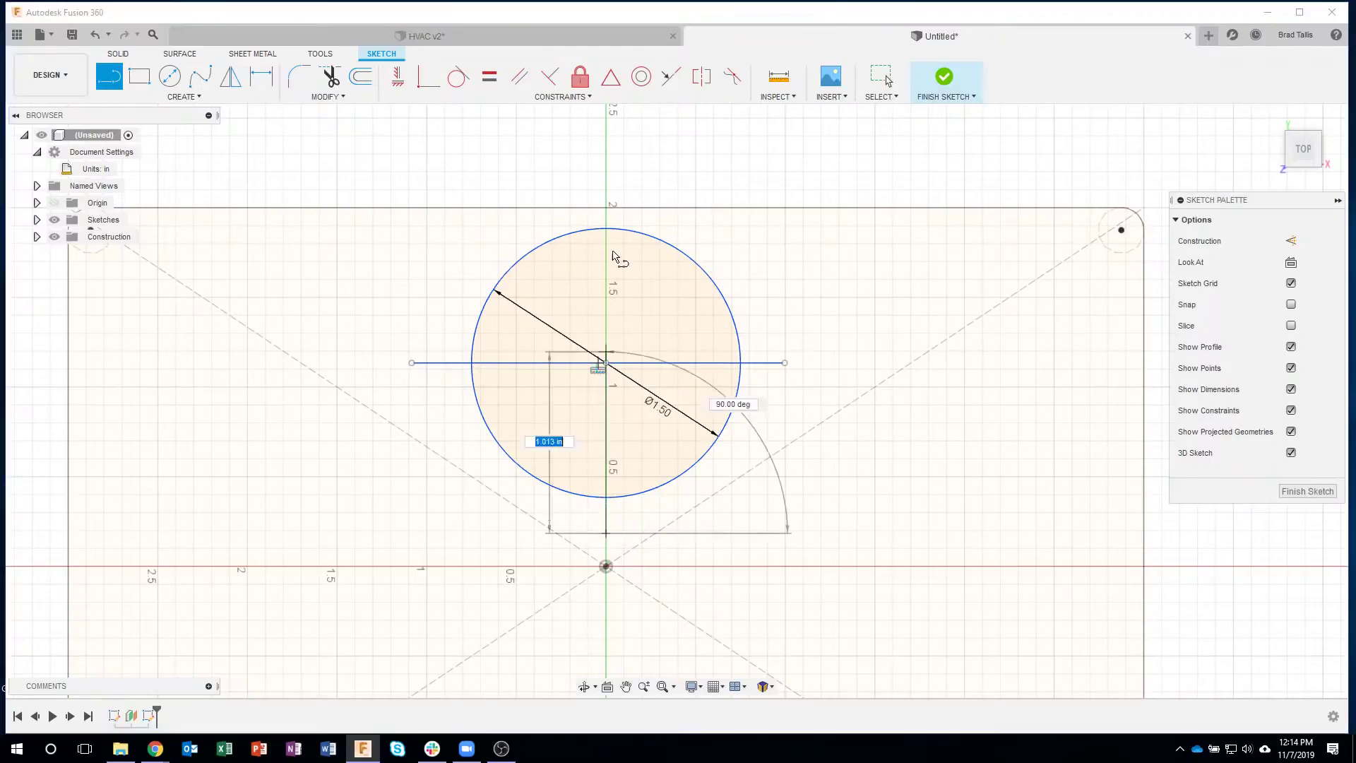
{"action": "left_click", "coordinate": [606, 182]}
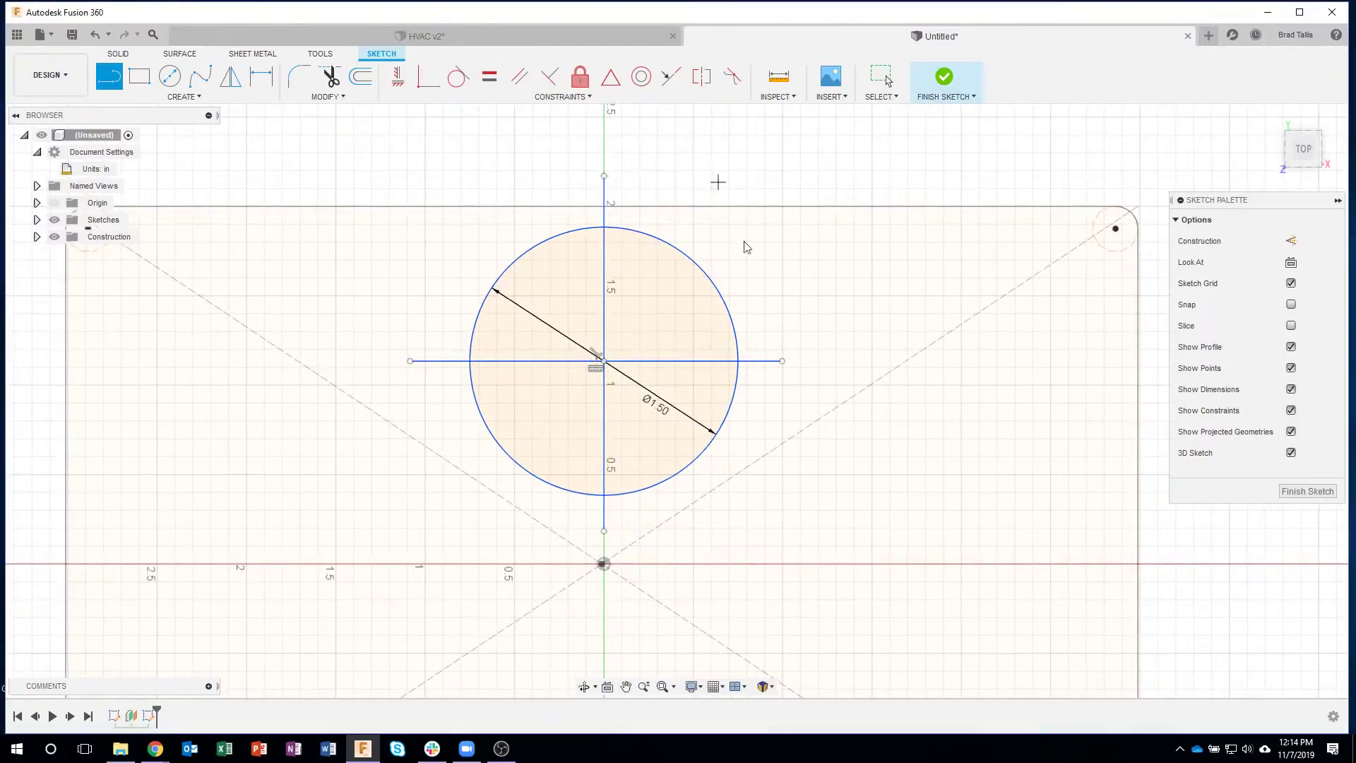
{"action": "key", "text": "Escape"}
Convert the horizontal and vertical lines through the circle's centre to construction lines.
{"action": "left_click", "coordinate": [674, 362]}
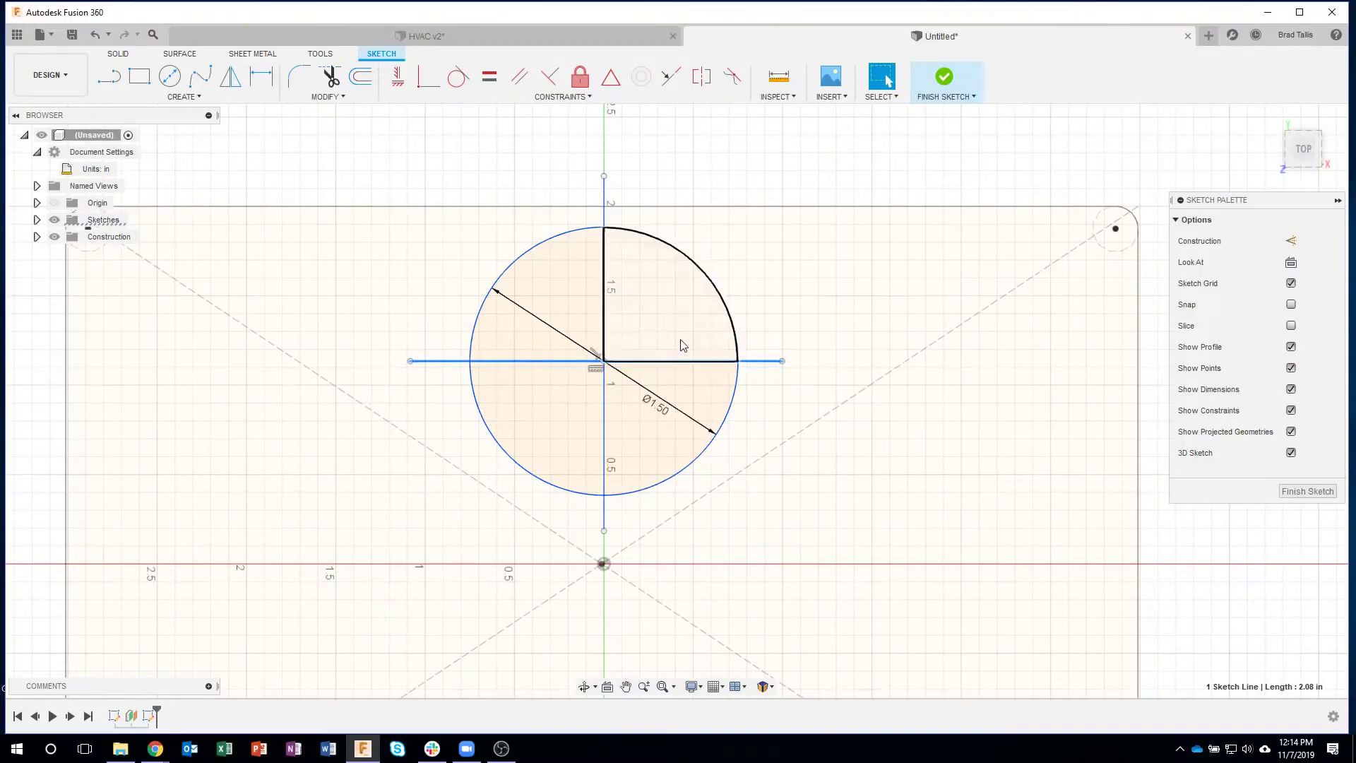
{"action": "key", "text": "x"}
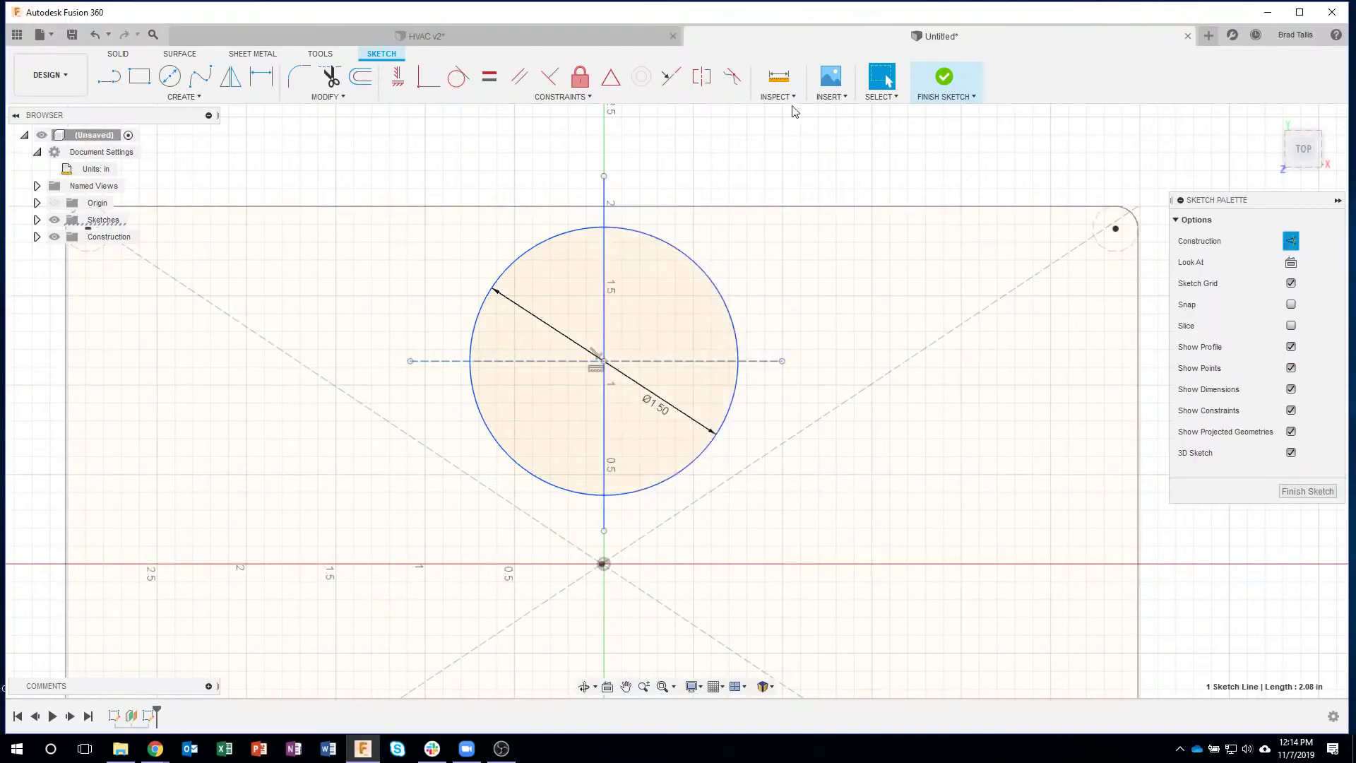
{"action": "left_click", "coordinate": [605, 289]}
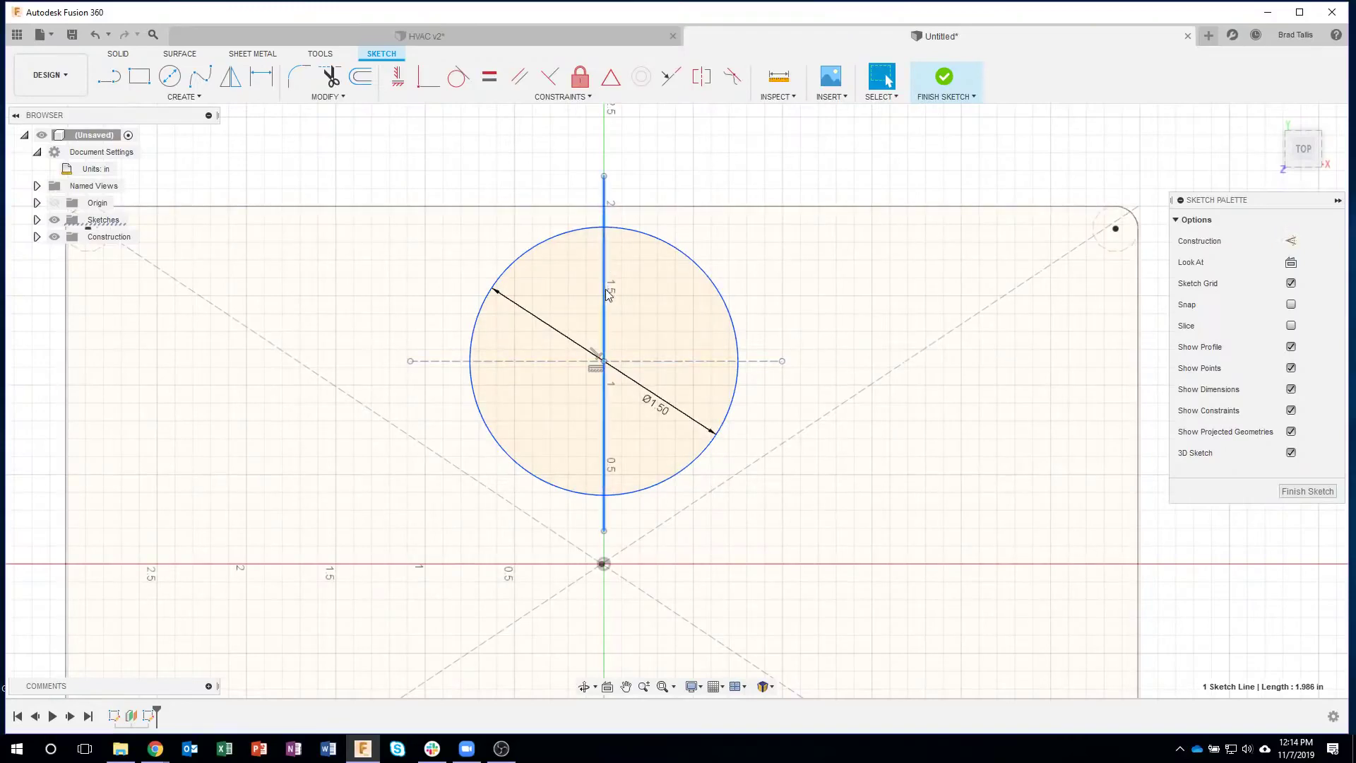
{"action": "key", "text": "x"}
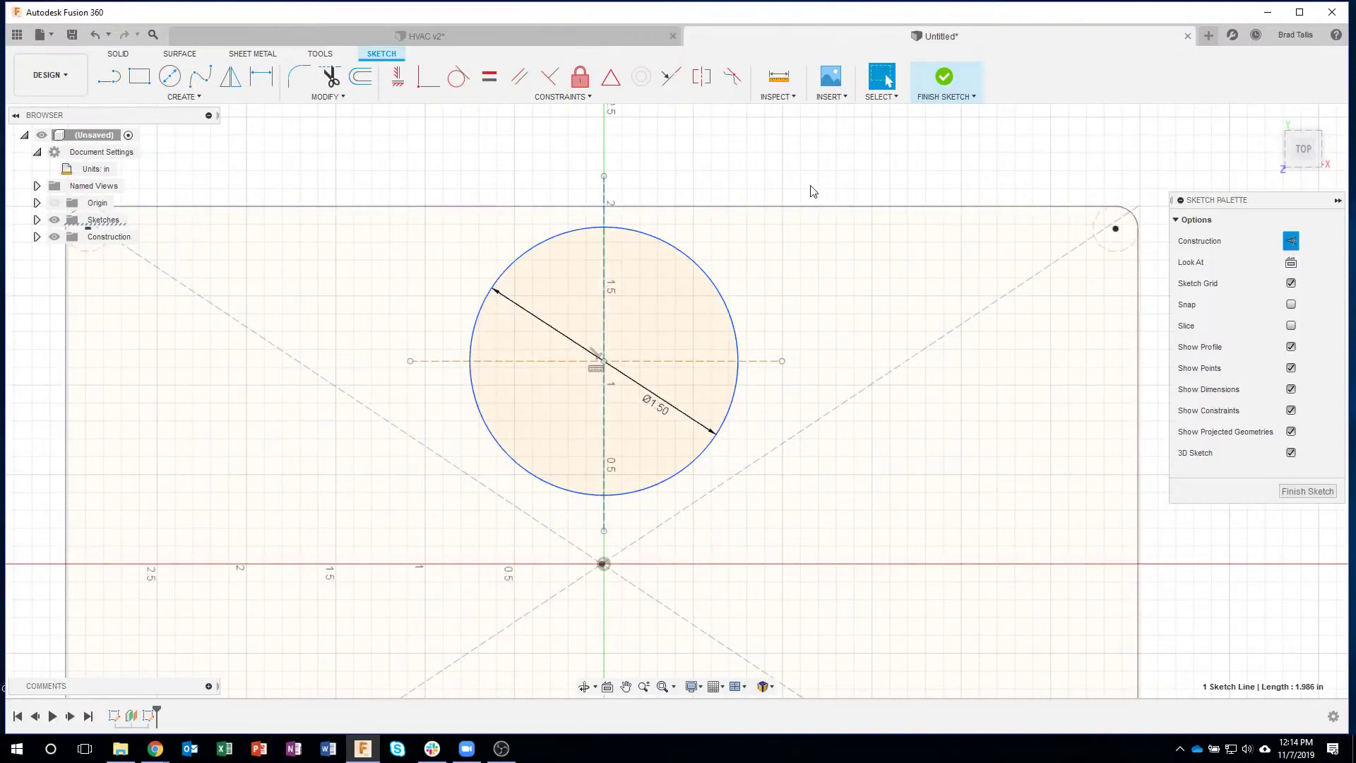
{"action": "left_click", "coordinate": [792, 181]}
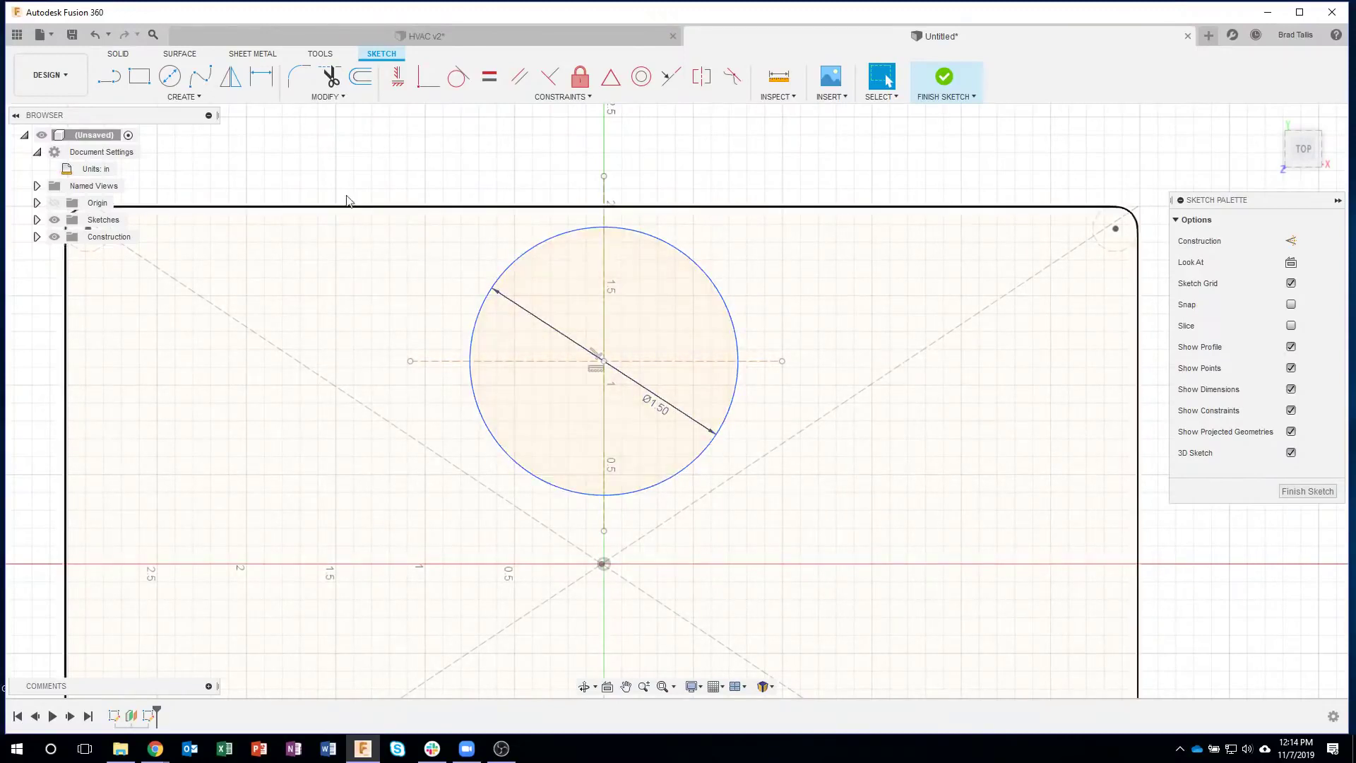
Try to draw a 12-sided circumscribed polygon in normal lines, centred on the circle with a 0.75 in radius.
{"action": "left_click", "coordinate": [208, 100]}
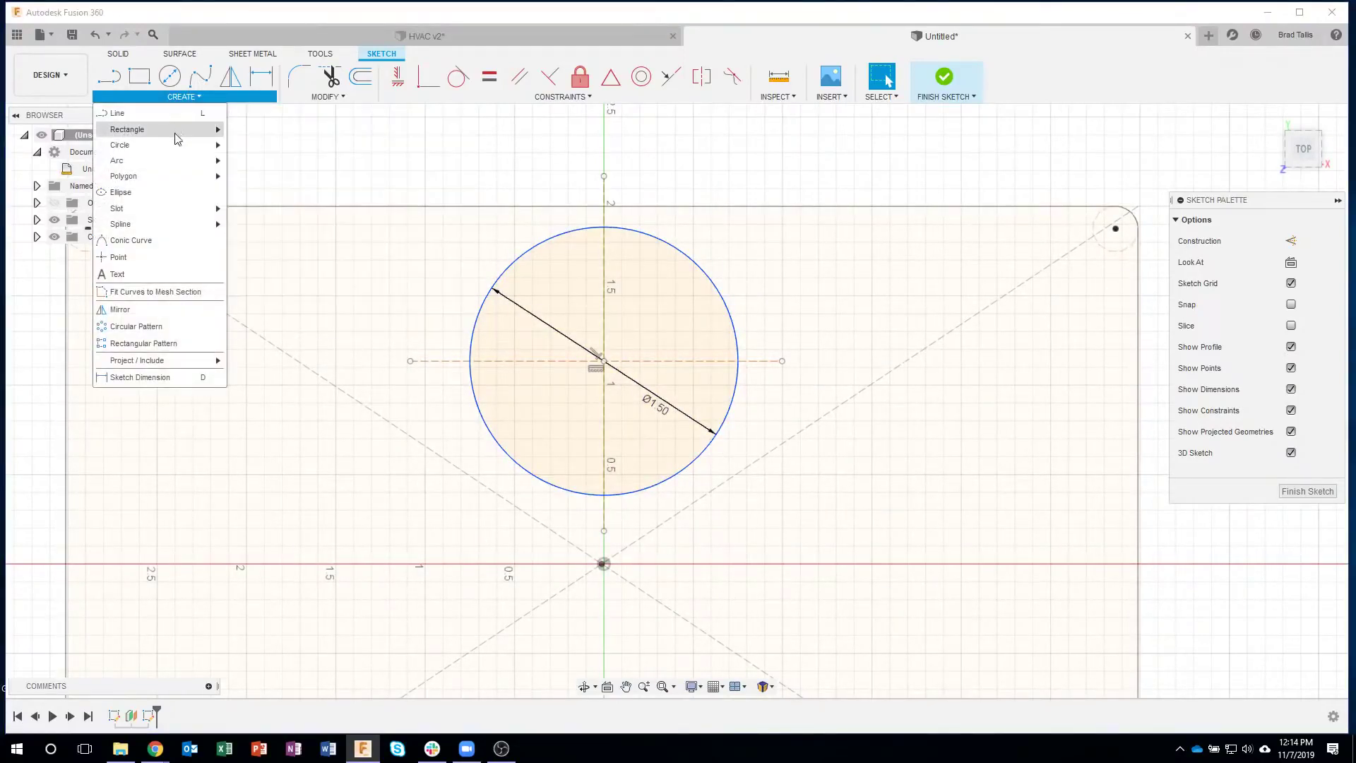
{"action": "mouse_move", "coordinate": [158, 181]}
{"action": "left_click", "coordinate": [245, 179]}
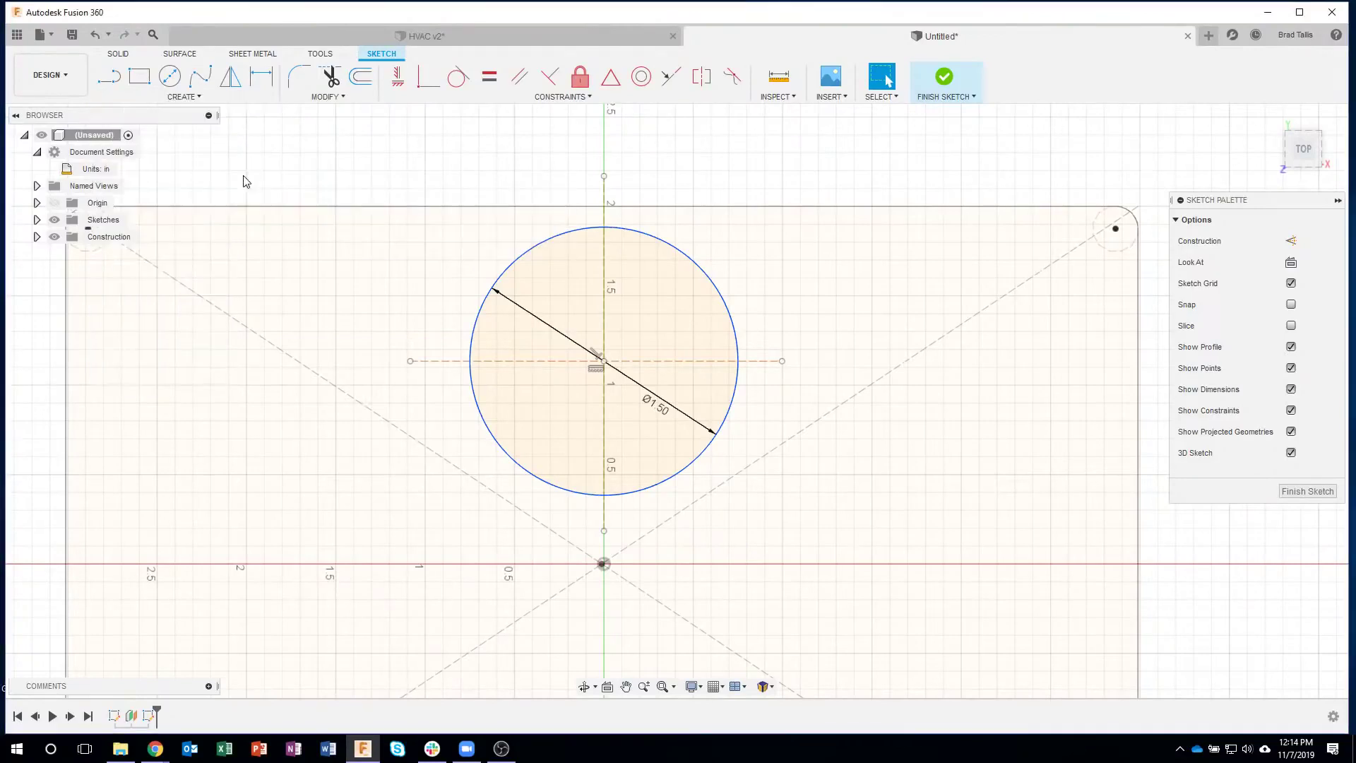
{"action": "left_click", "coordinate": [605, 363]}
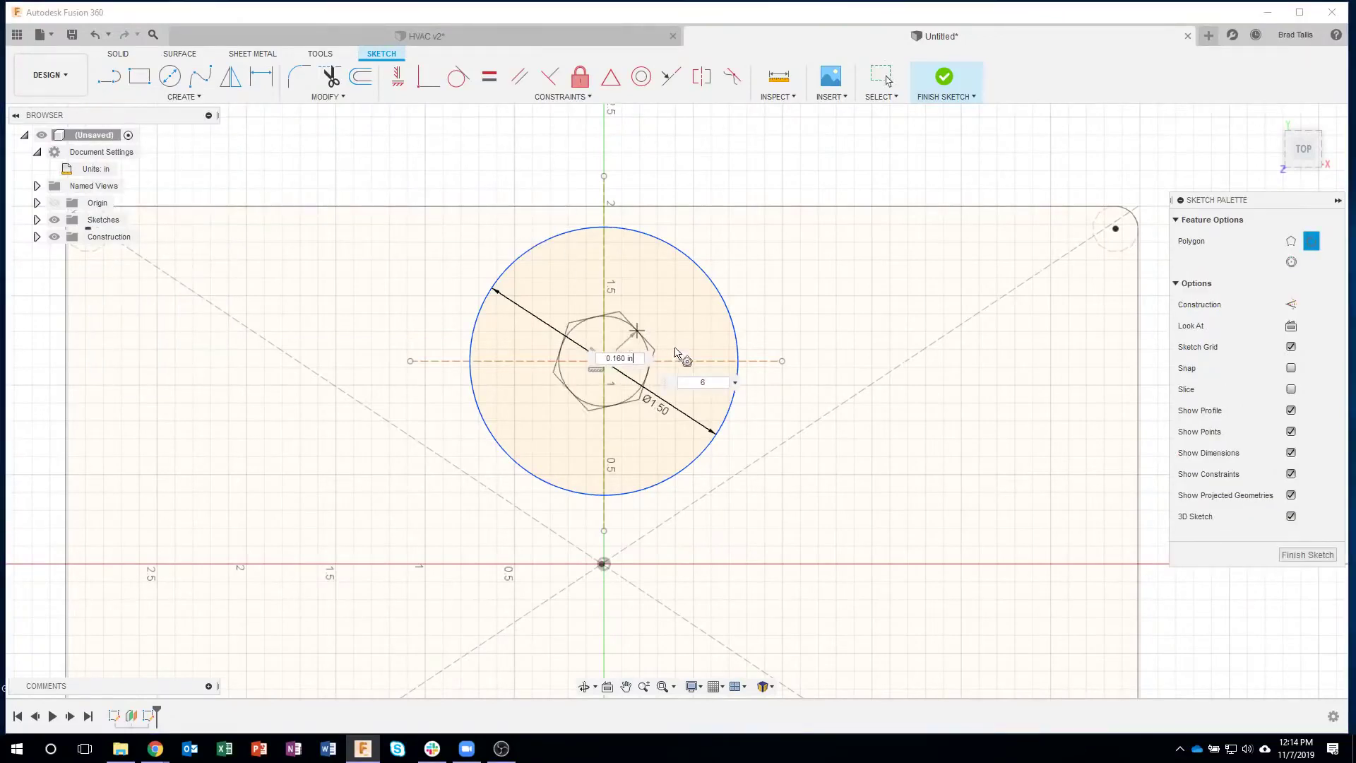
{"action": "left_click", "coordinate": [737, 385]}
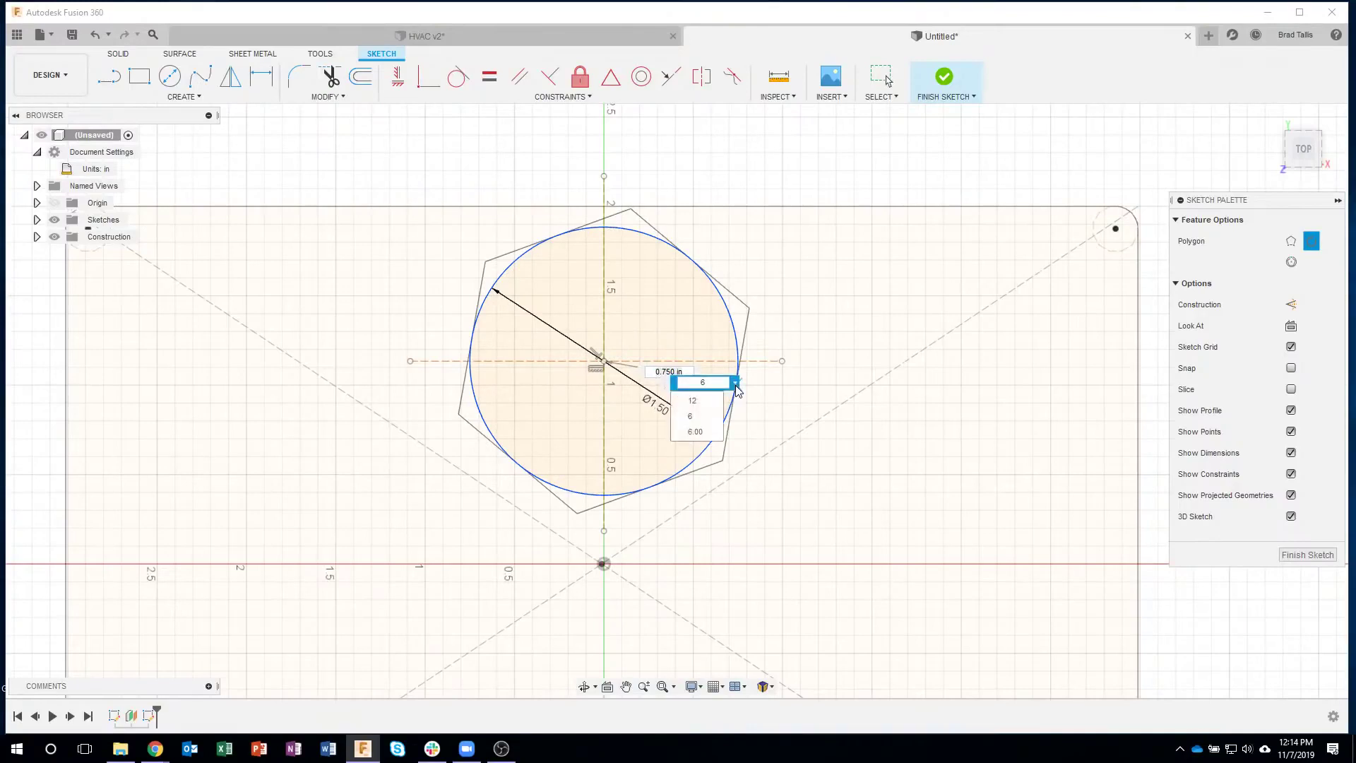
{"action": "type", "text": "12"}
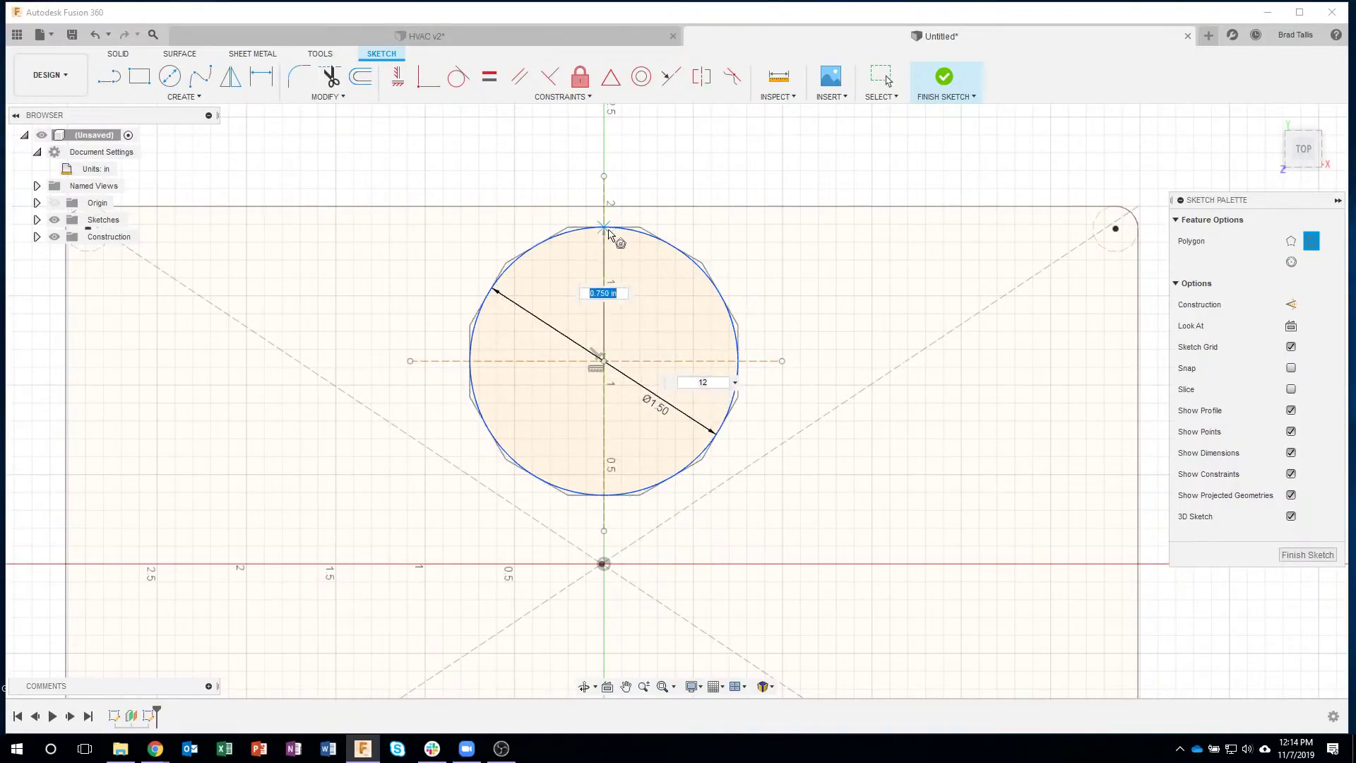
{"action": "left_click", "coordinate": [606, 229]}
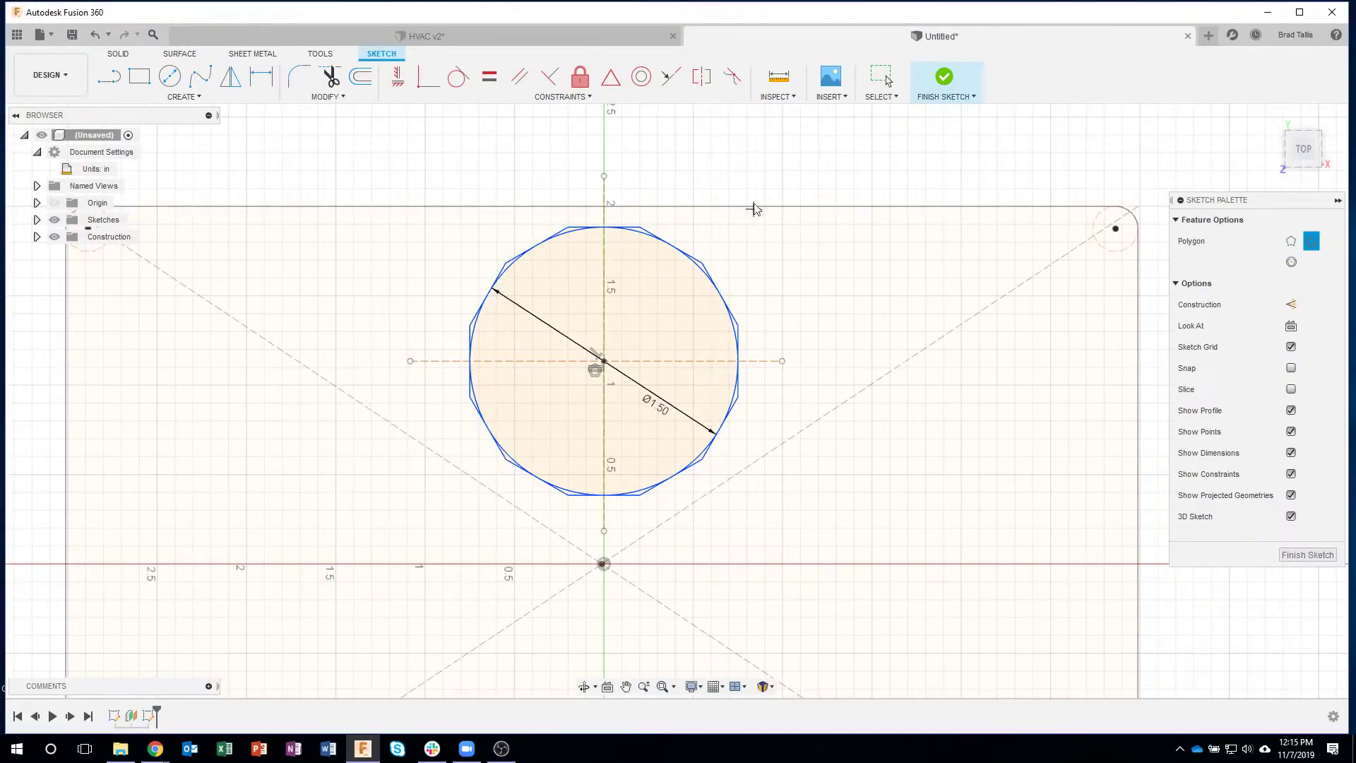
{"action": "key", "text": "Escape"}
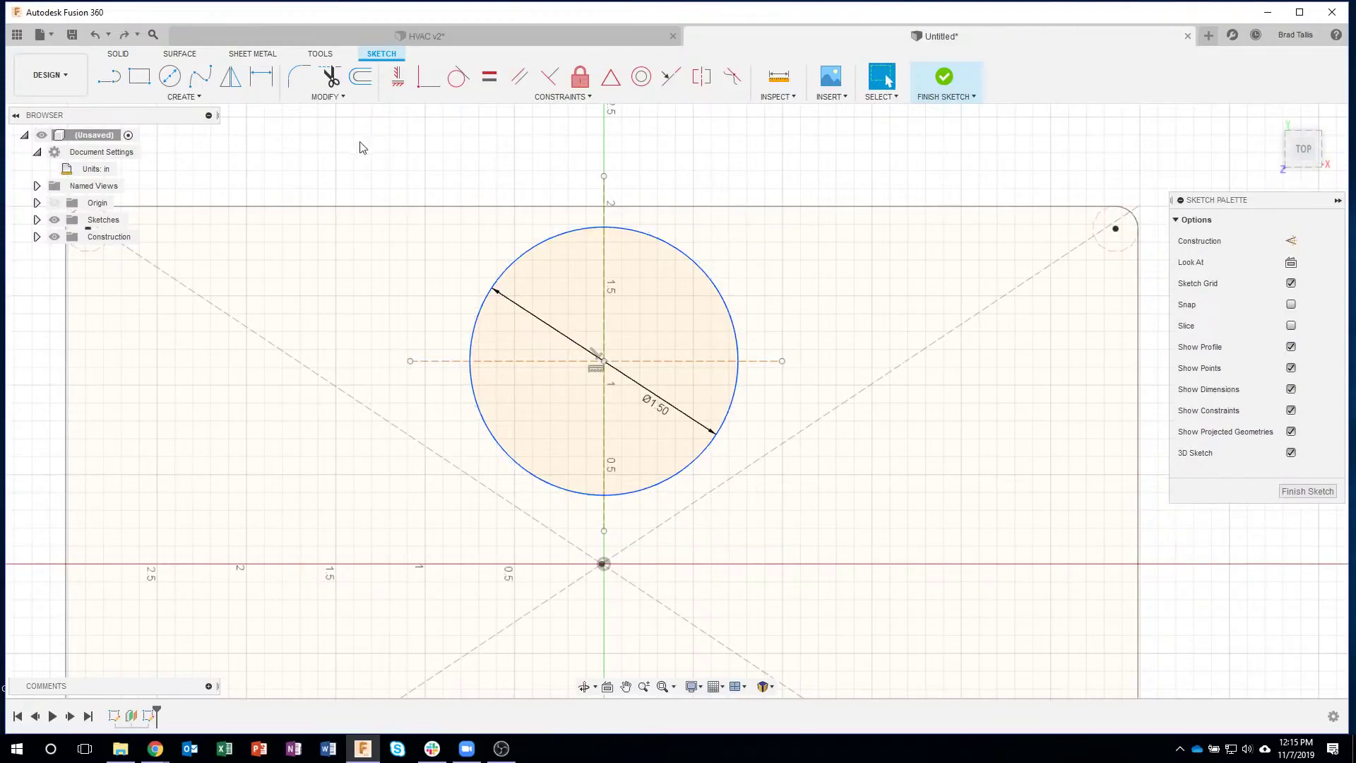
Draw a 12-sided circumscribed construction polygon centred on the circle, sized to where the vertical construction line meets the circle's upper edge.
{"action": "left_click", "coordinate": [200, 96]}
{"action": "mouse_move", "coordinate": [157, 178]}
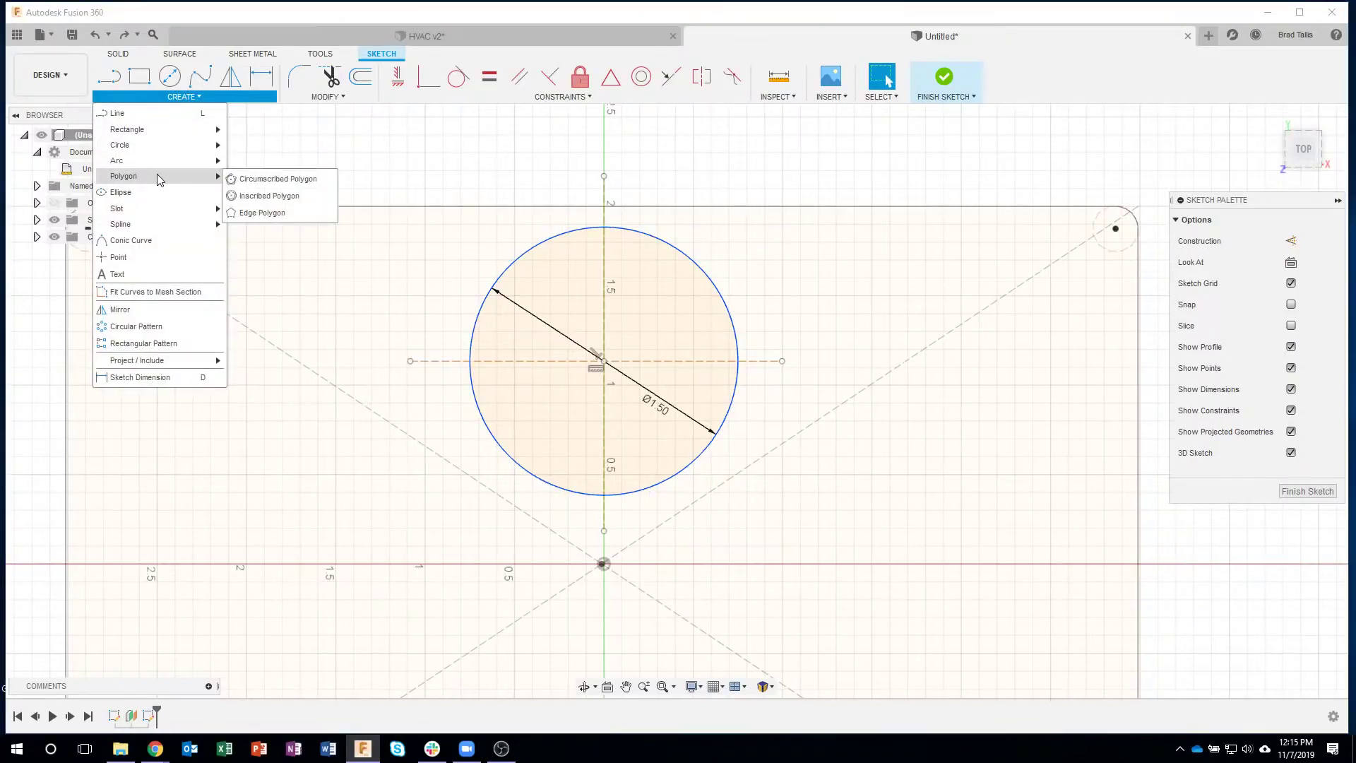
{"action": "left_click", "coordinate": [267, 177]}
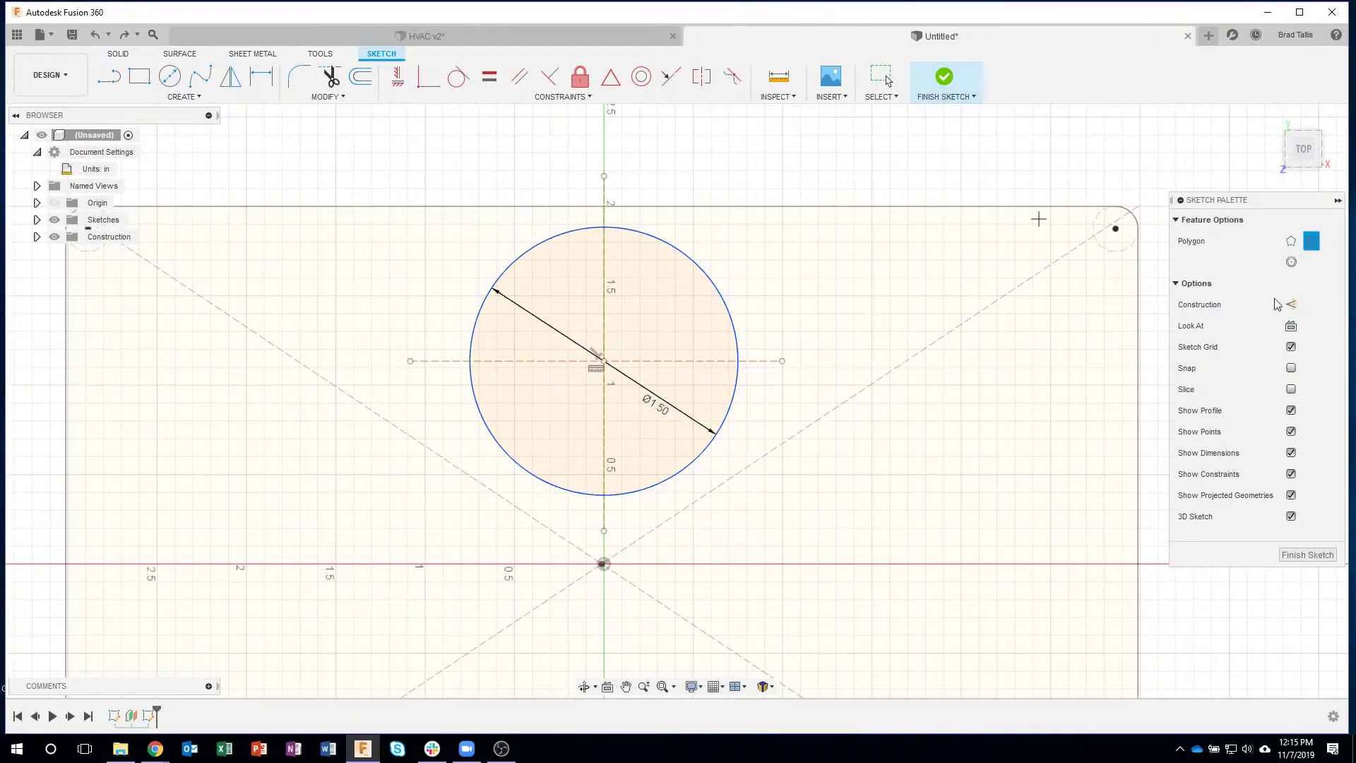
{"action": "left_click", "coordinate": [1291, 304]}
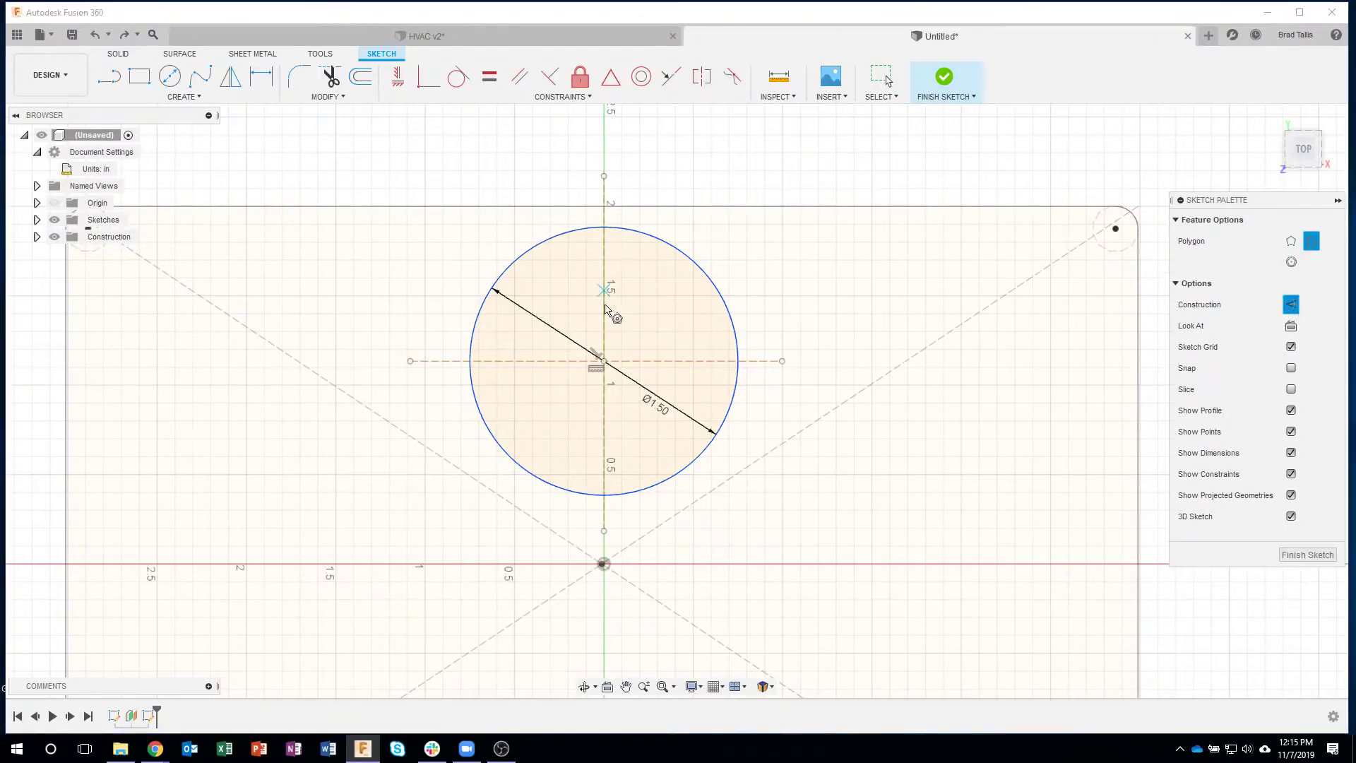
{"action": "left_click", "coordinate": [604, 361]}
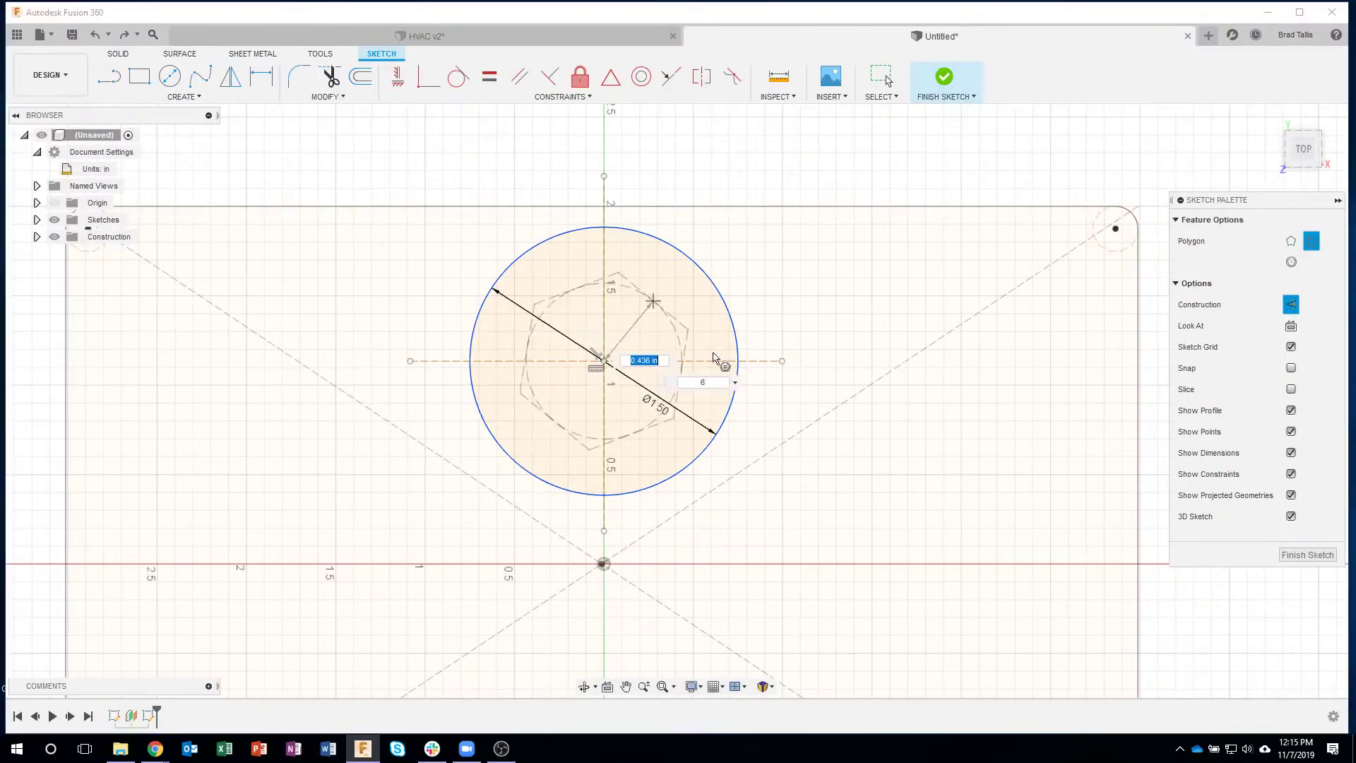
{"action": "left_click", "coordinate": [735, 383]}
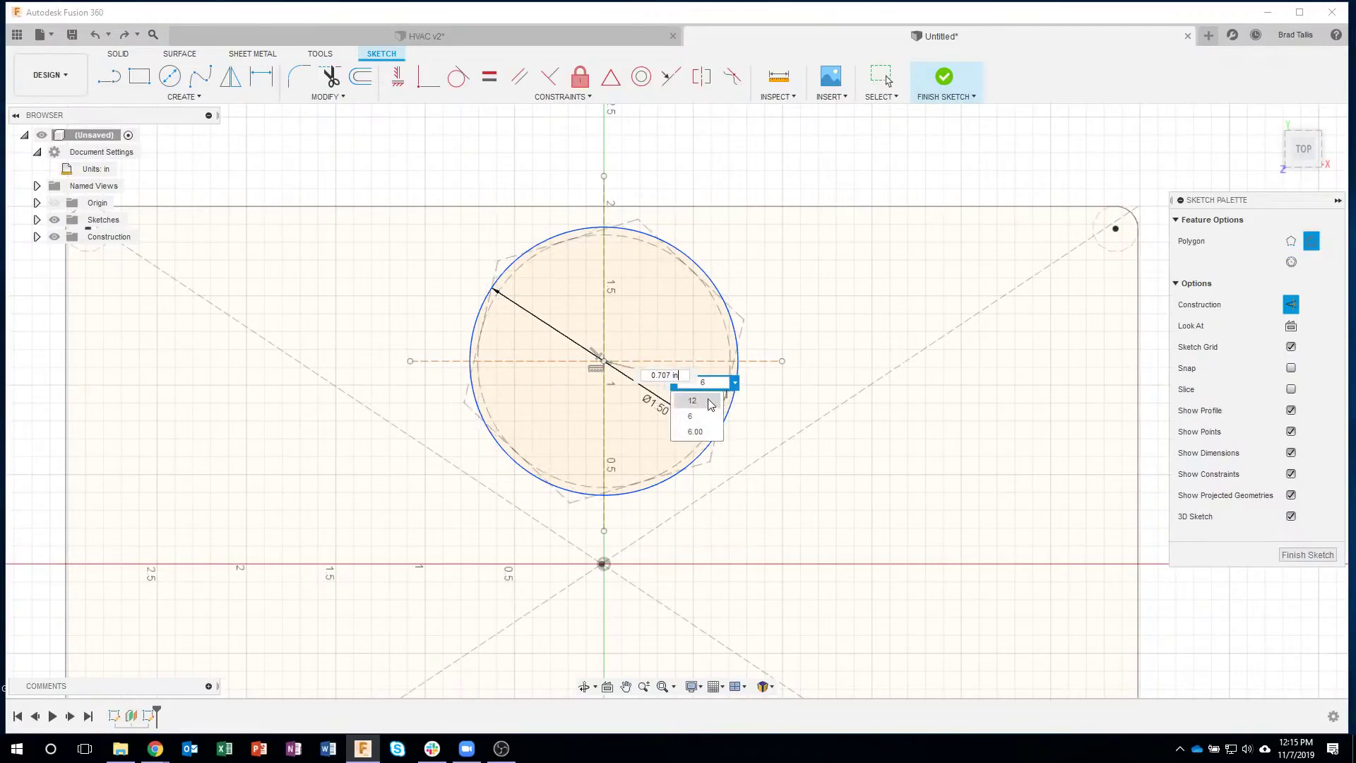
{"action": "left_click", "coordinate": [717, 407]}
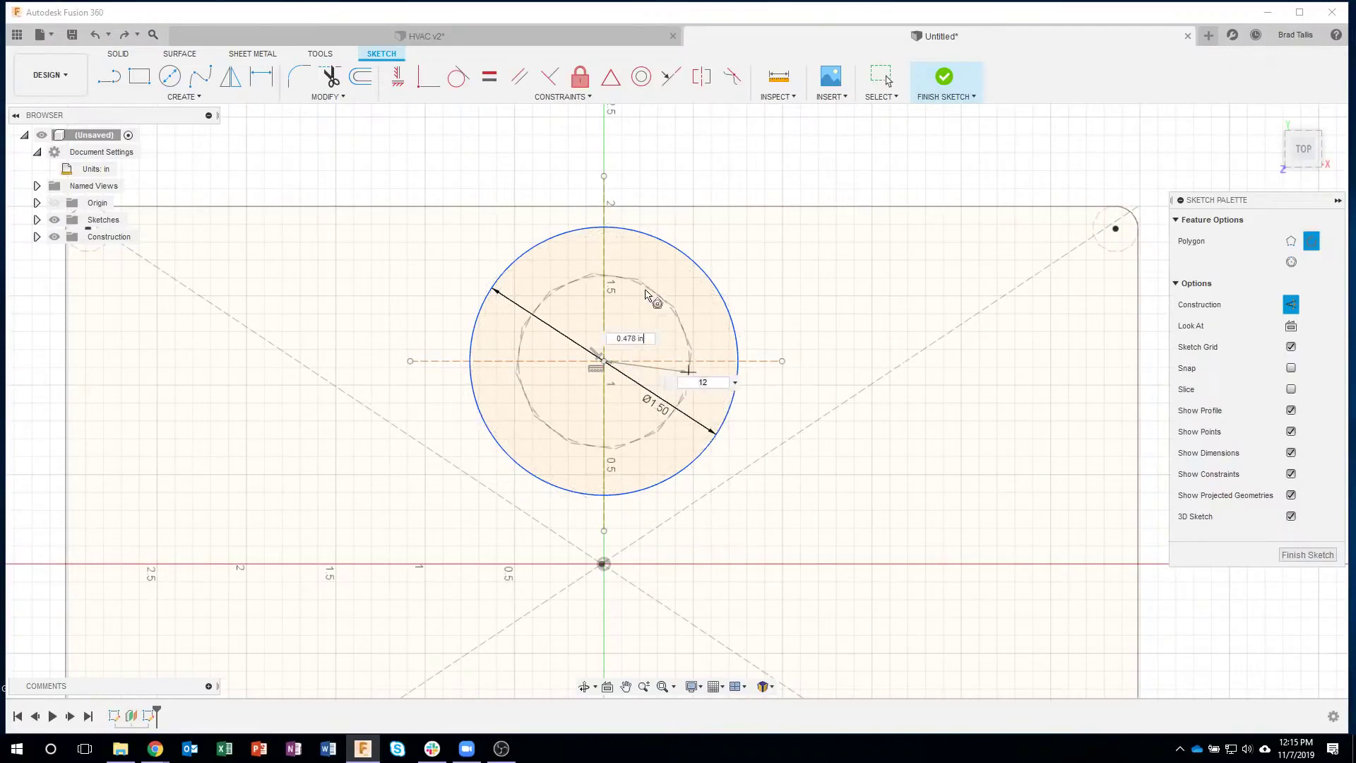
{"action": "left_click", "coordinate": [605, 227]}
Break the circle into twelve arcs at the points where the construction polygon's edges touch it.
{"action": "left_click", "coordinate": [355, 94]}
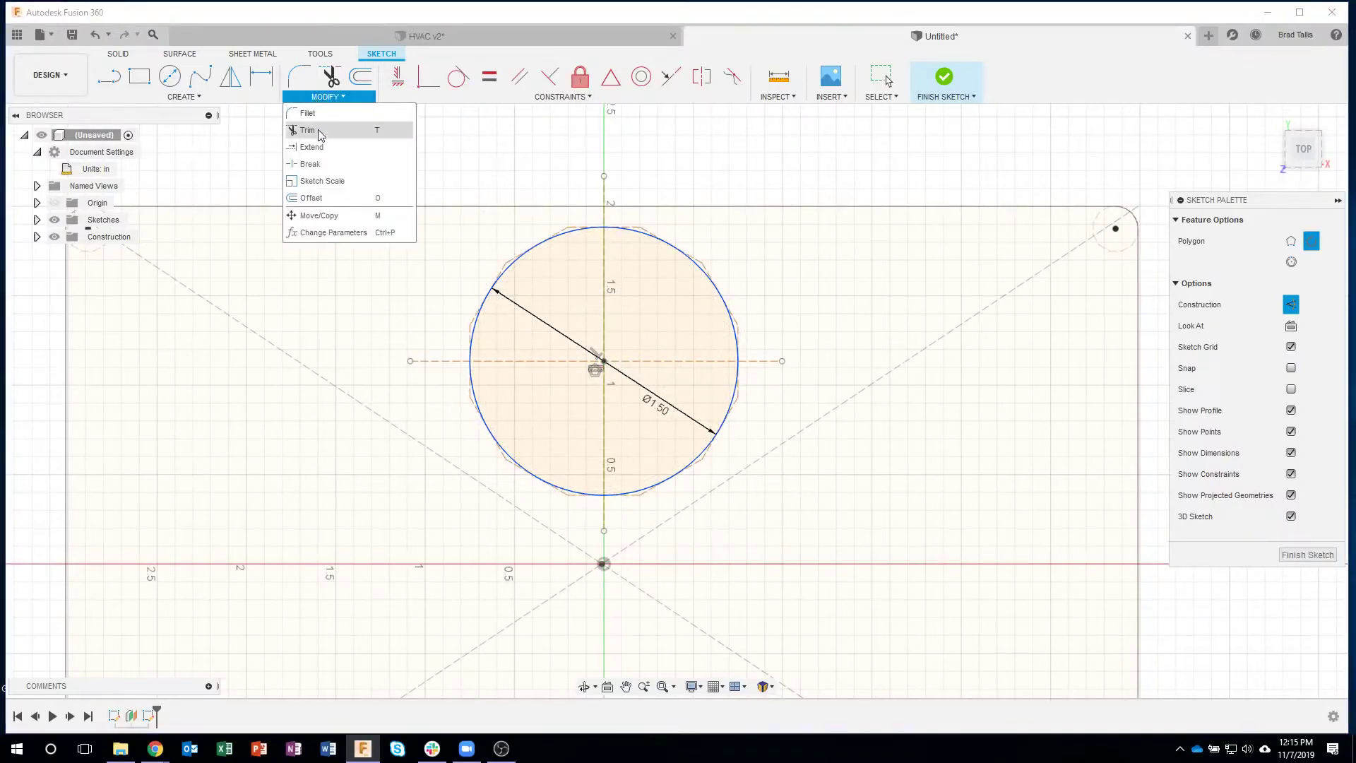
{"action": "left_click", "coordinate": [315, 149]}
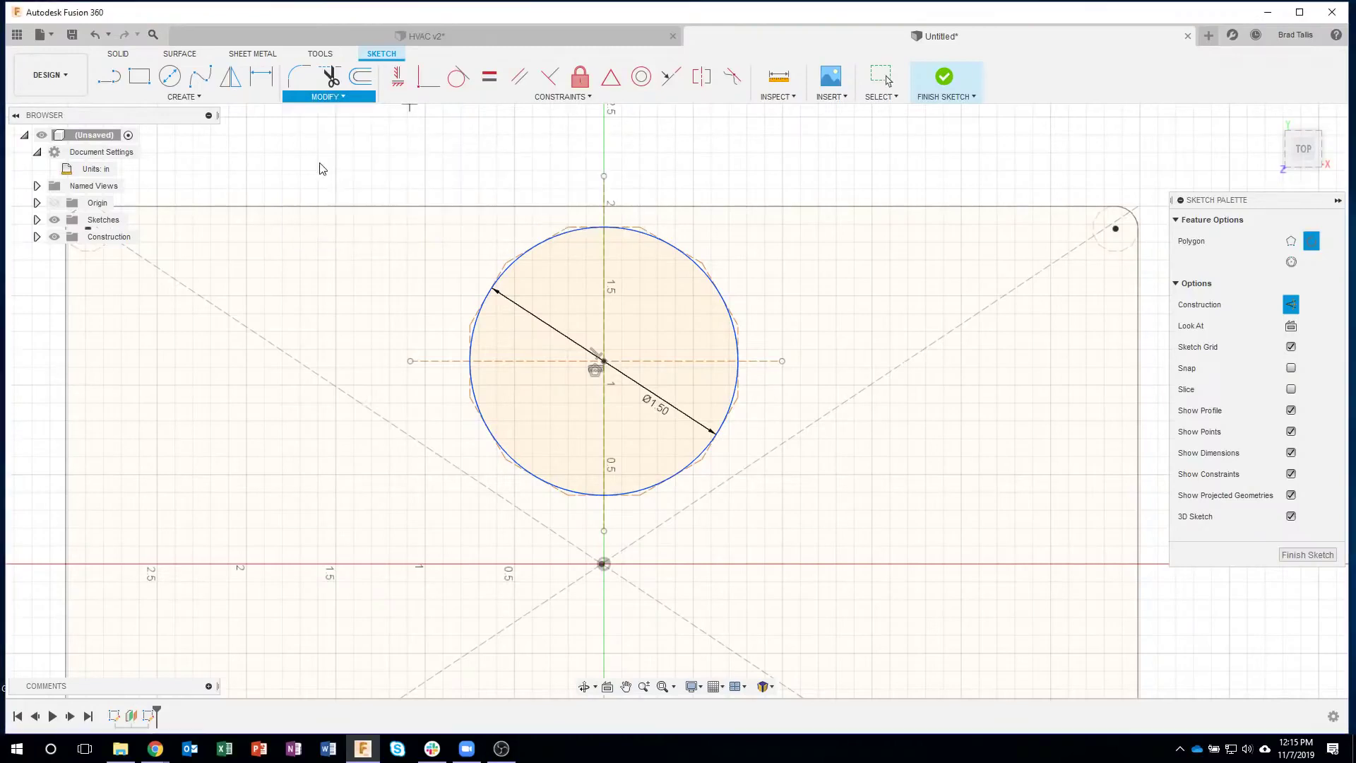
{"action": "scroll", "coordinate": [562, 181], "scroll_direction": "up", "scroll_amount": 3}
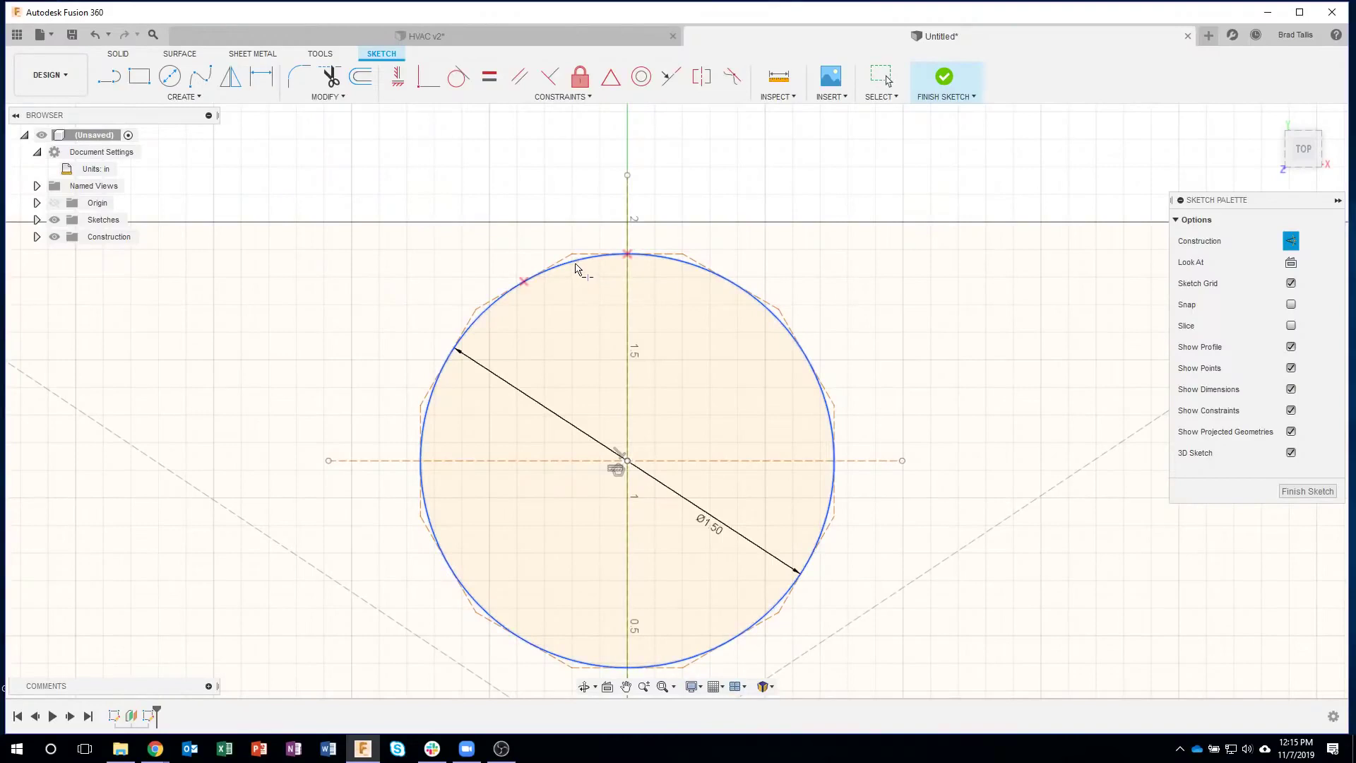
{"action": "left_click", "coordinate": [575, 268]}
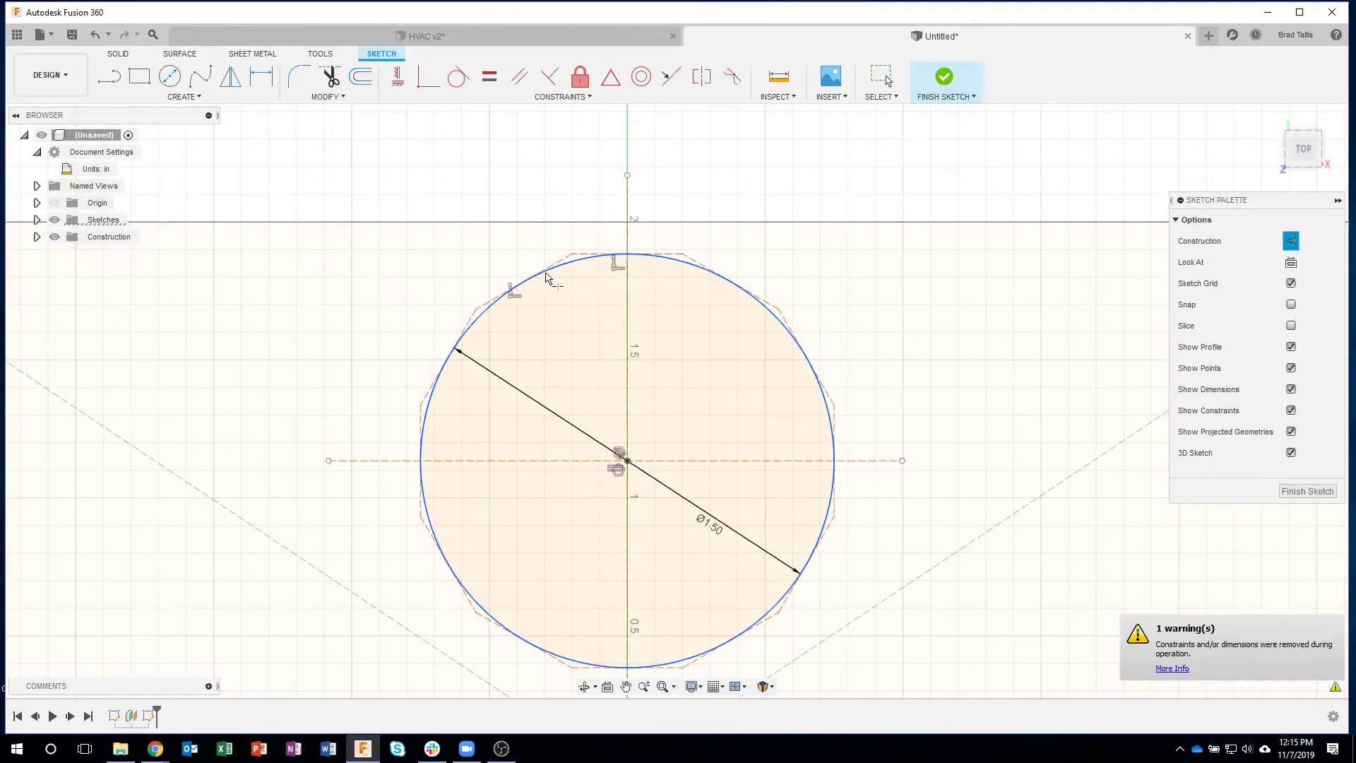
{"action": "left_click", "coordinate": [486, 319]}
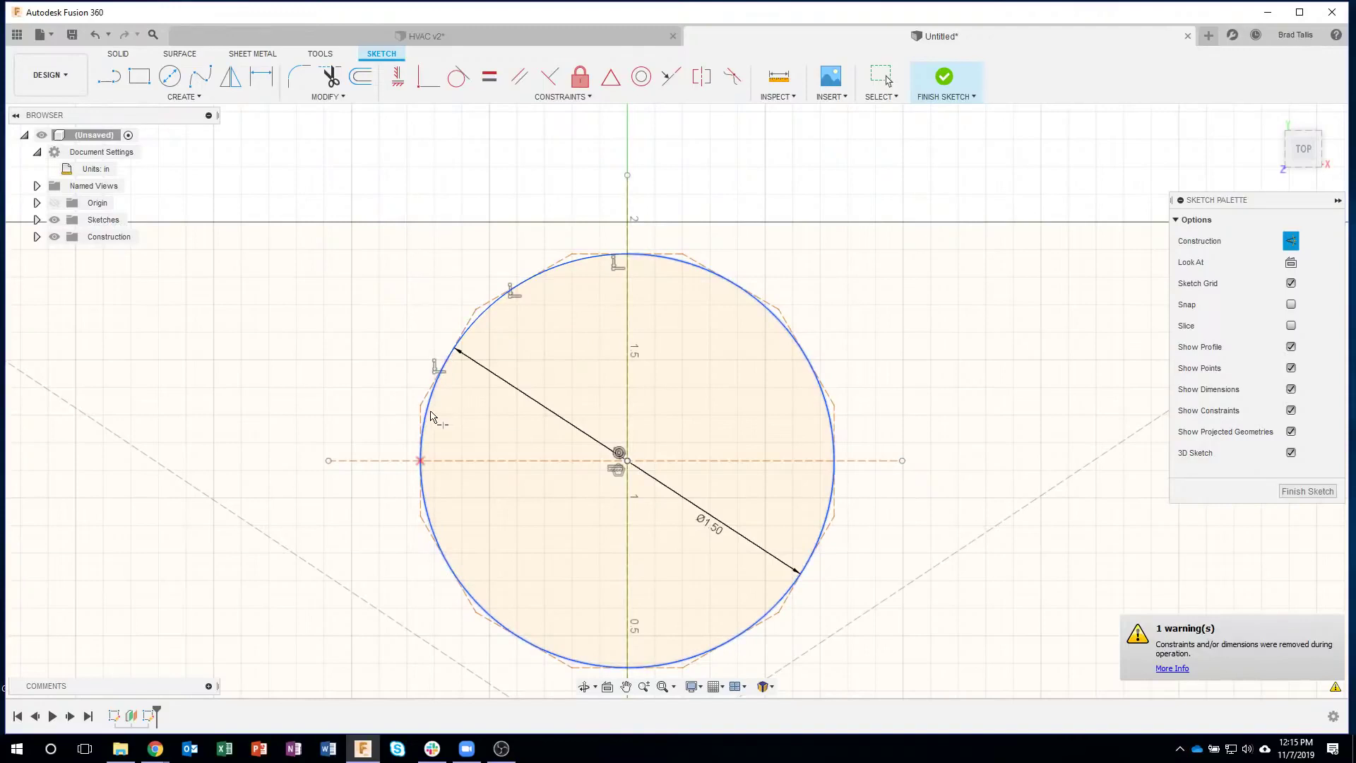
{"action": "left_click", "coordinate": [431, 417]}
{"action": "left_click", "coordinate": [429, 521]}
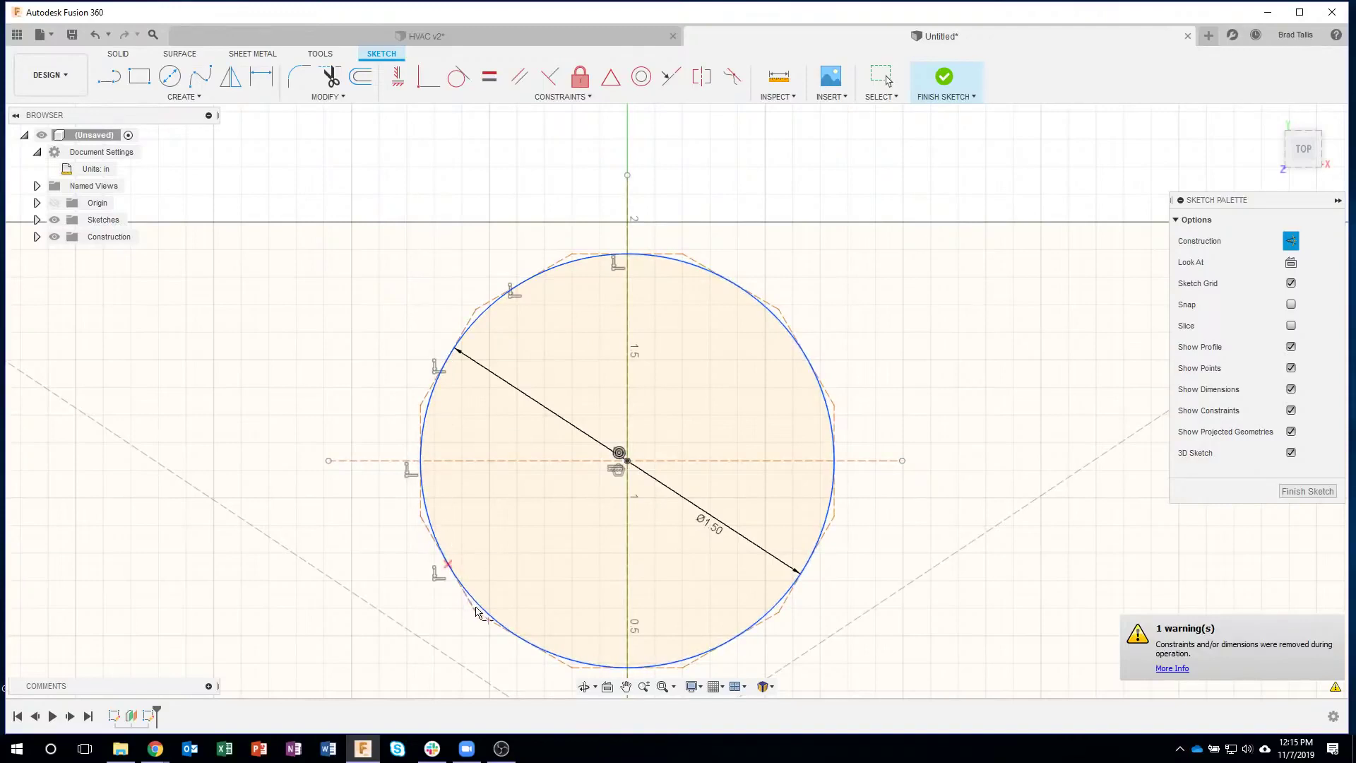
{"action": "left_click", "coordinate": [507, 614]}
{"action": "left_click", "coordinate": [579, 664]}
{"action": "left_click", "coordinate": [825, 518]}
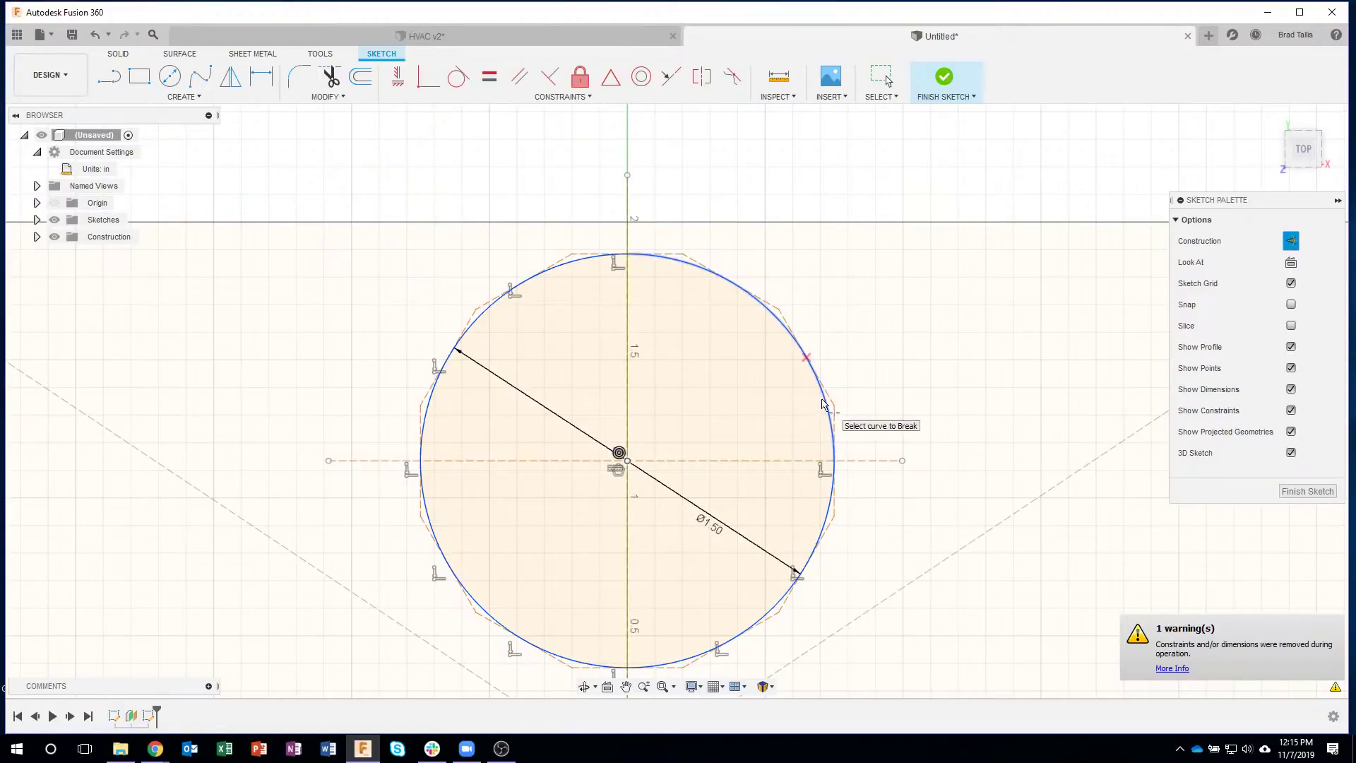
{"action": "left_click", "coordinate": [821, 406]}
{"action": "left_click", "coordinate": [770, 319]}
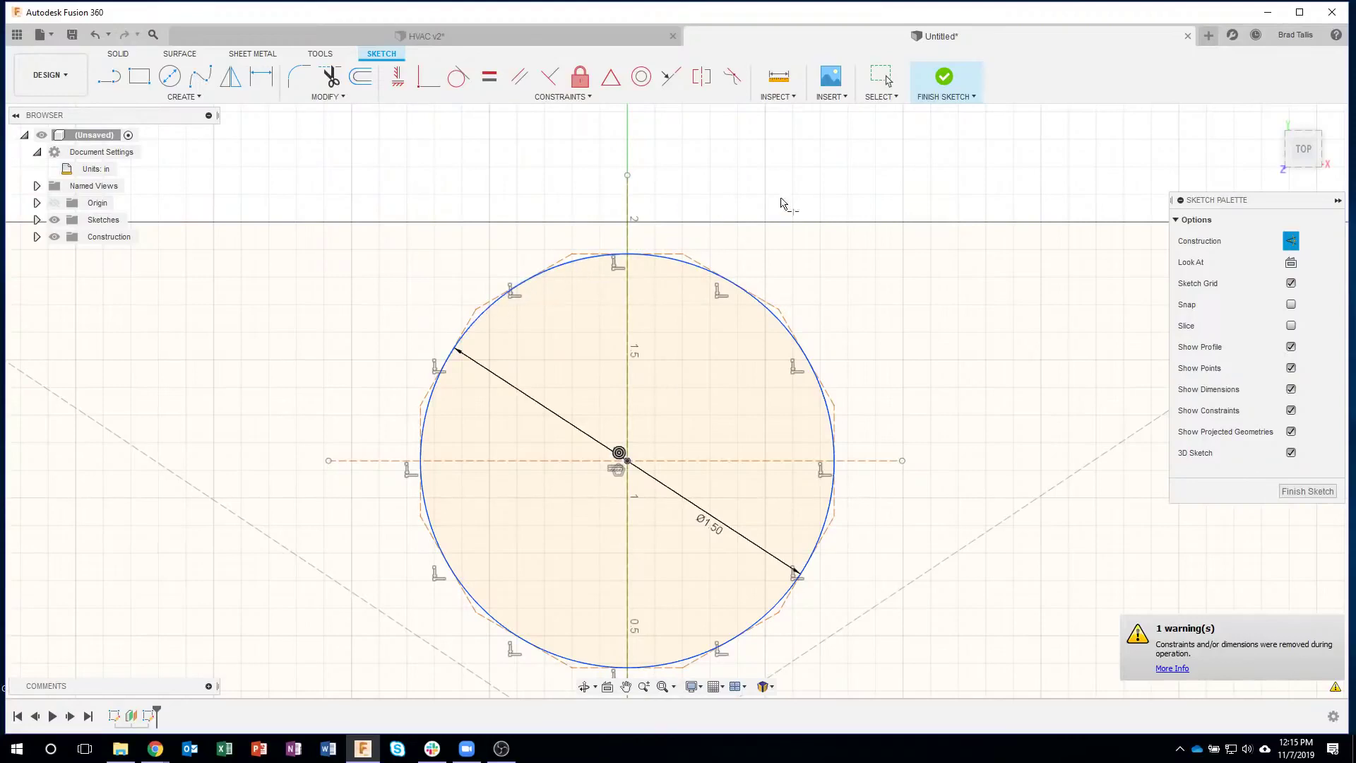
Finish the circle sketch and switch to the surface modelling tools.
{"action": "left_click", "coordinate": [975, 83]}
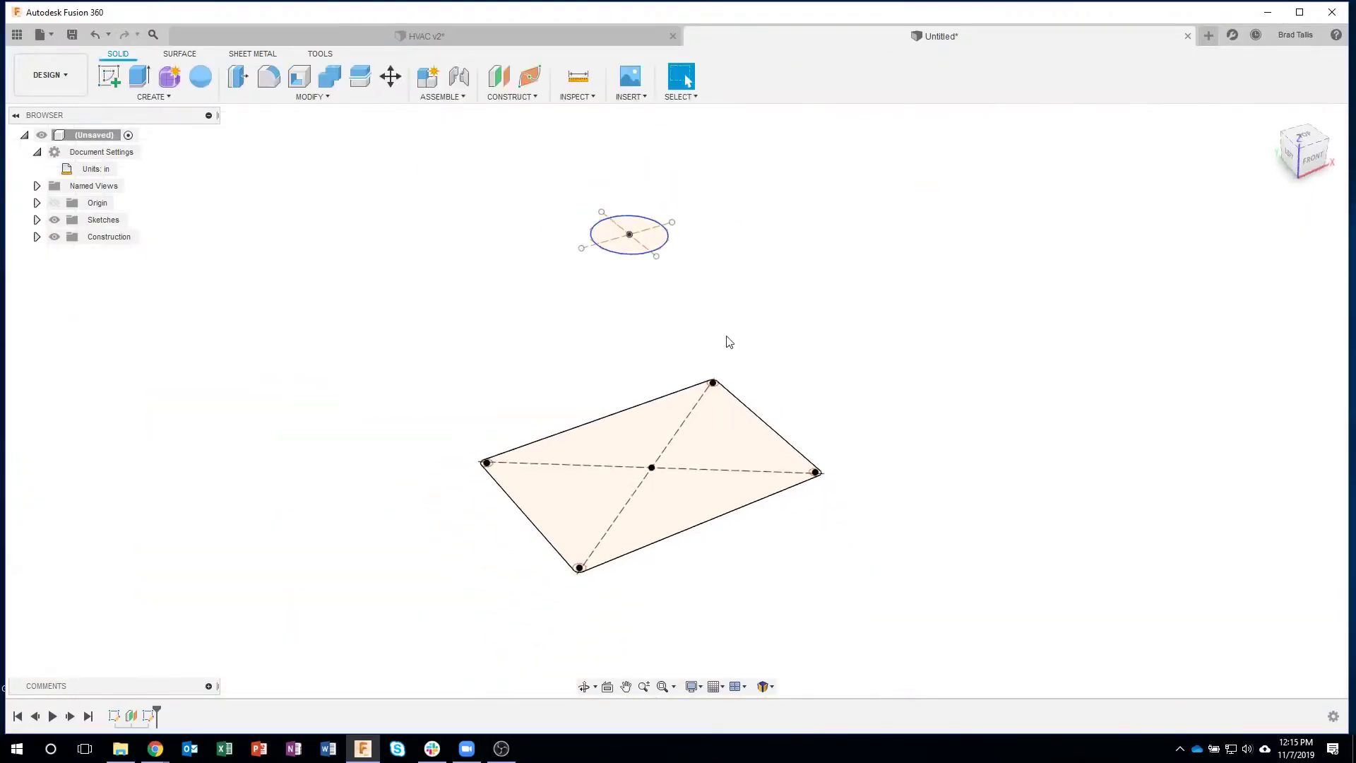
{"action": "scroll", "coordinate": [486, 264], "scroll_direction": "up", "scroll_amount": 1}
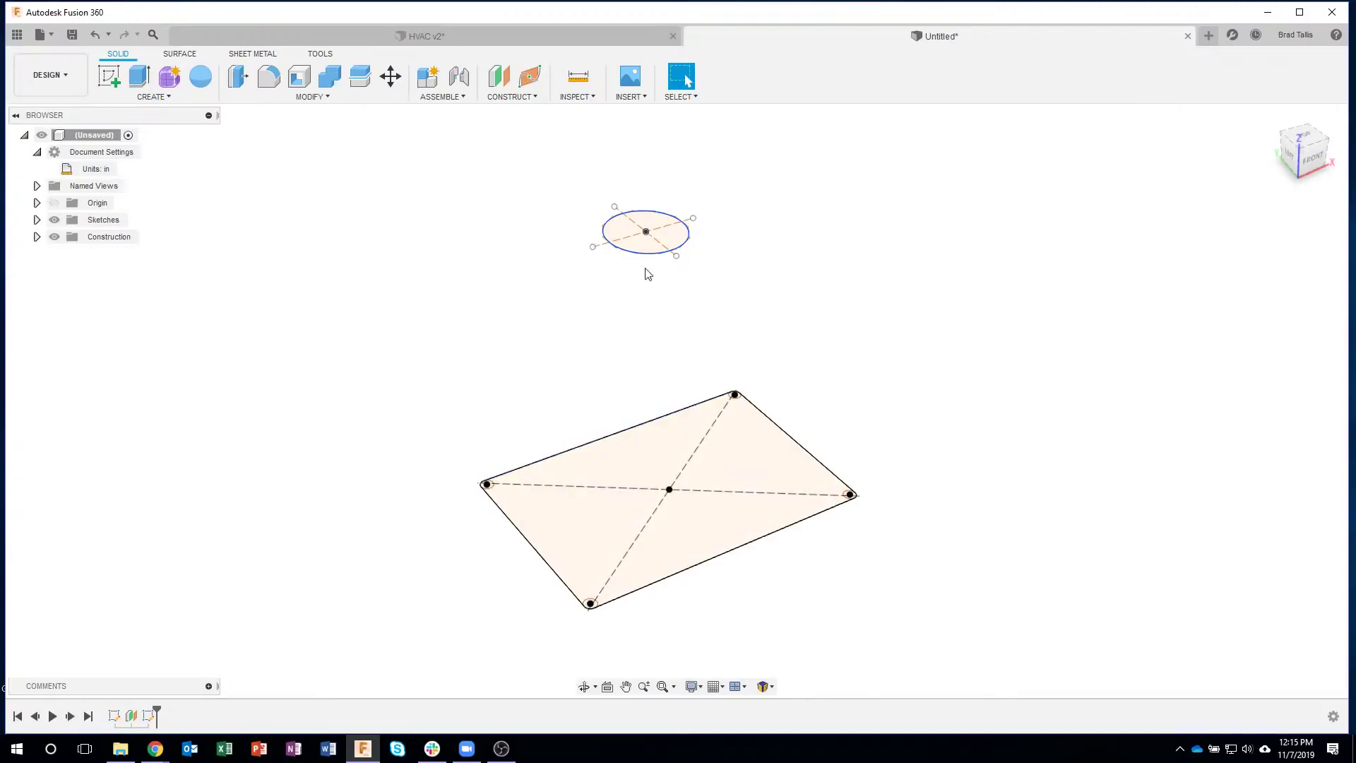
{"action": "left_click", "coordinate": [188, 55]}
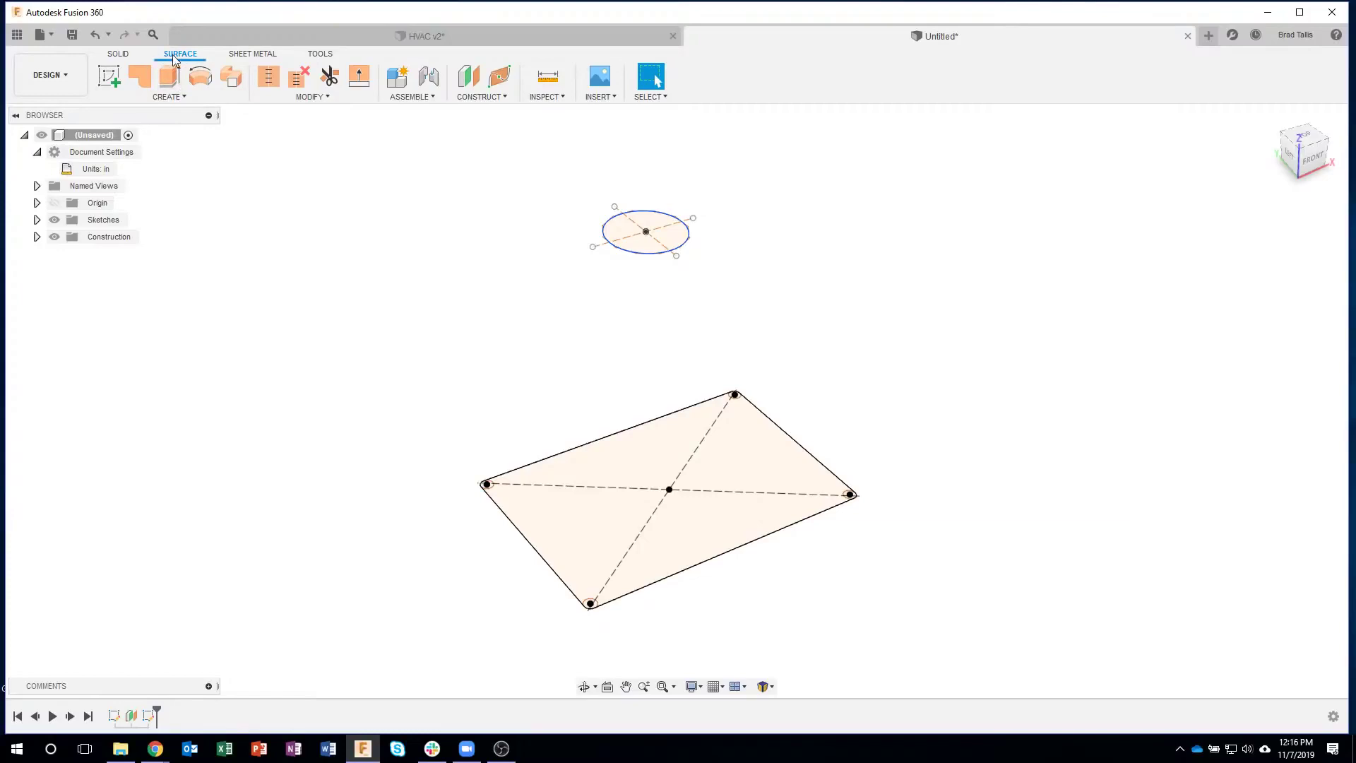
Start a surface loft with the front-left corner fillet's arc segment beside the long front edge as the first profile.
{"action": "left_click", "coordinate": [170, 97]}
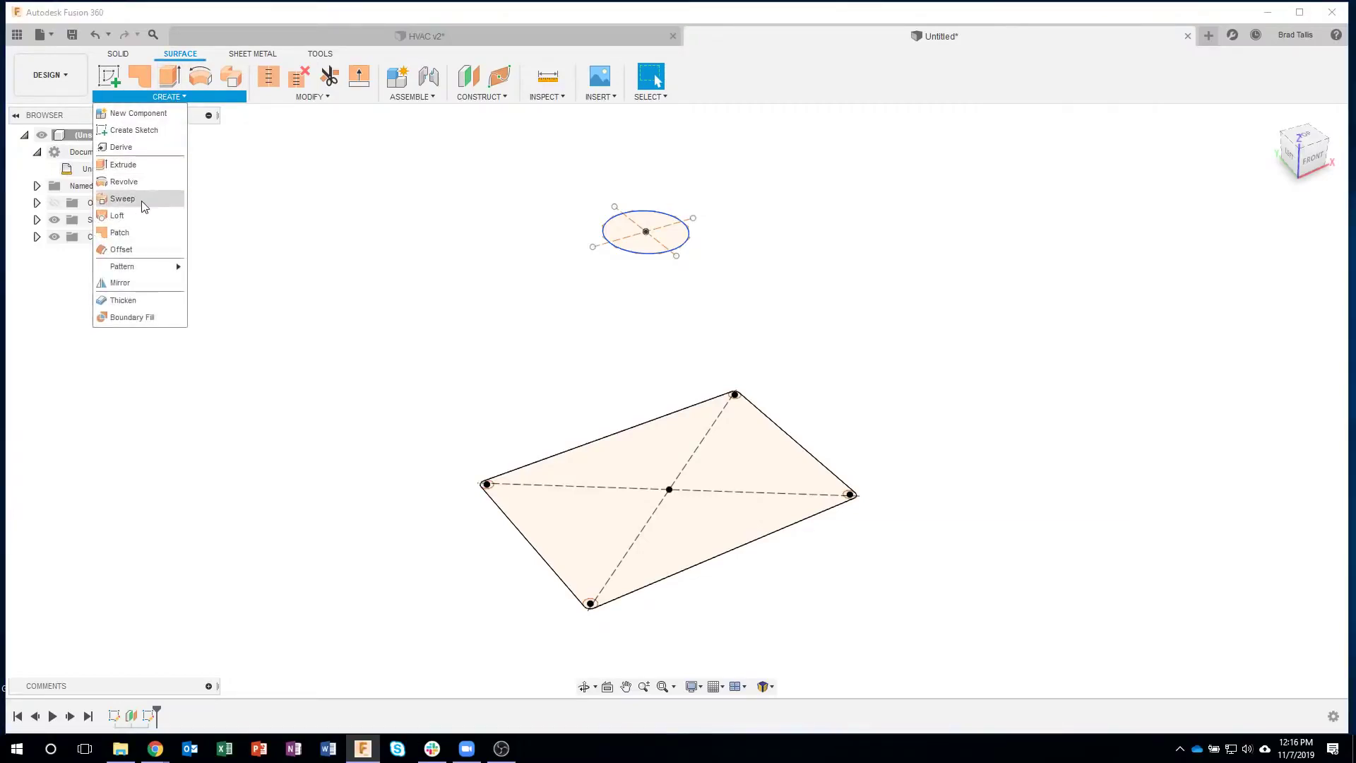
{"action": "left_click", "coordinate": [118, 216]}
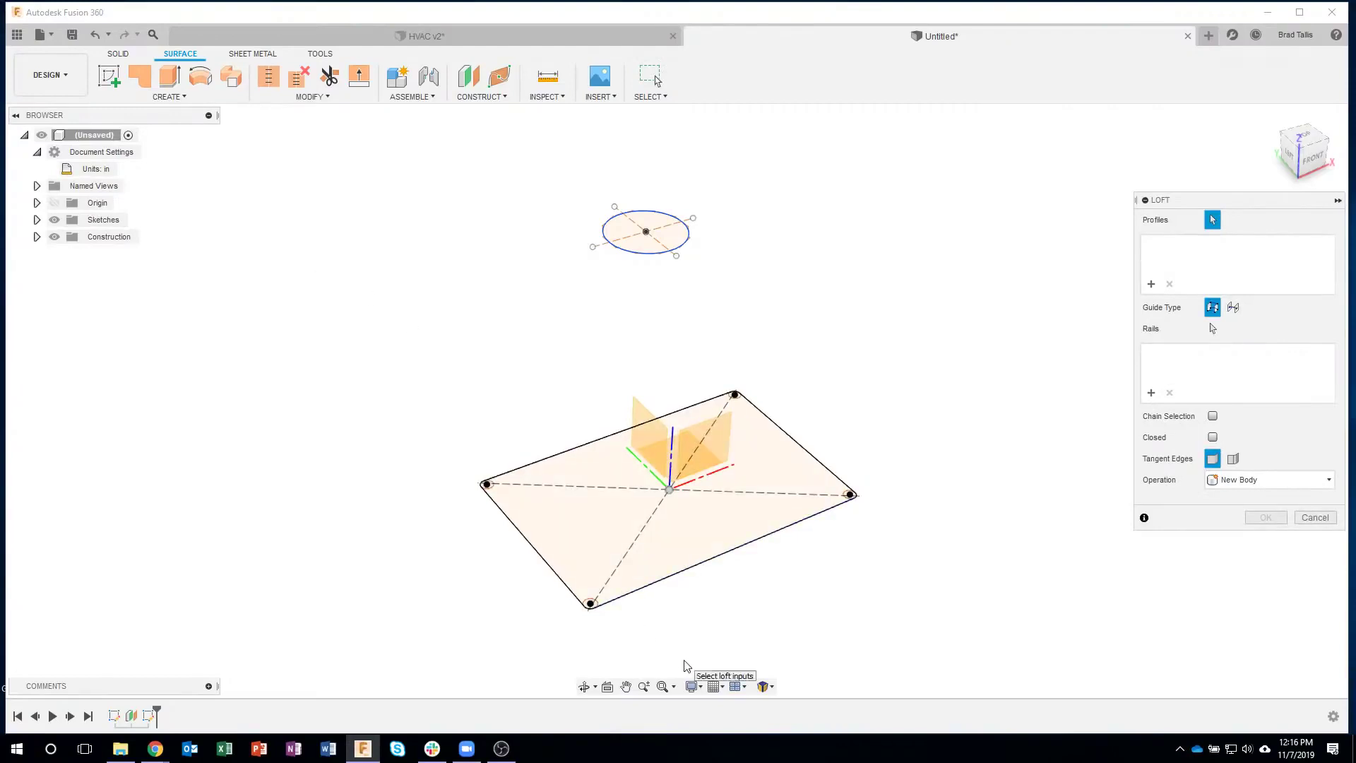
{"action": "scroll", "coordinate": [666, 643], "scroll_direction": "up", "scroll_amount": 10}
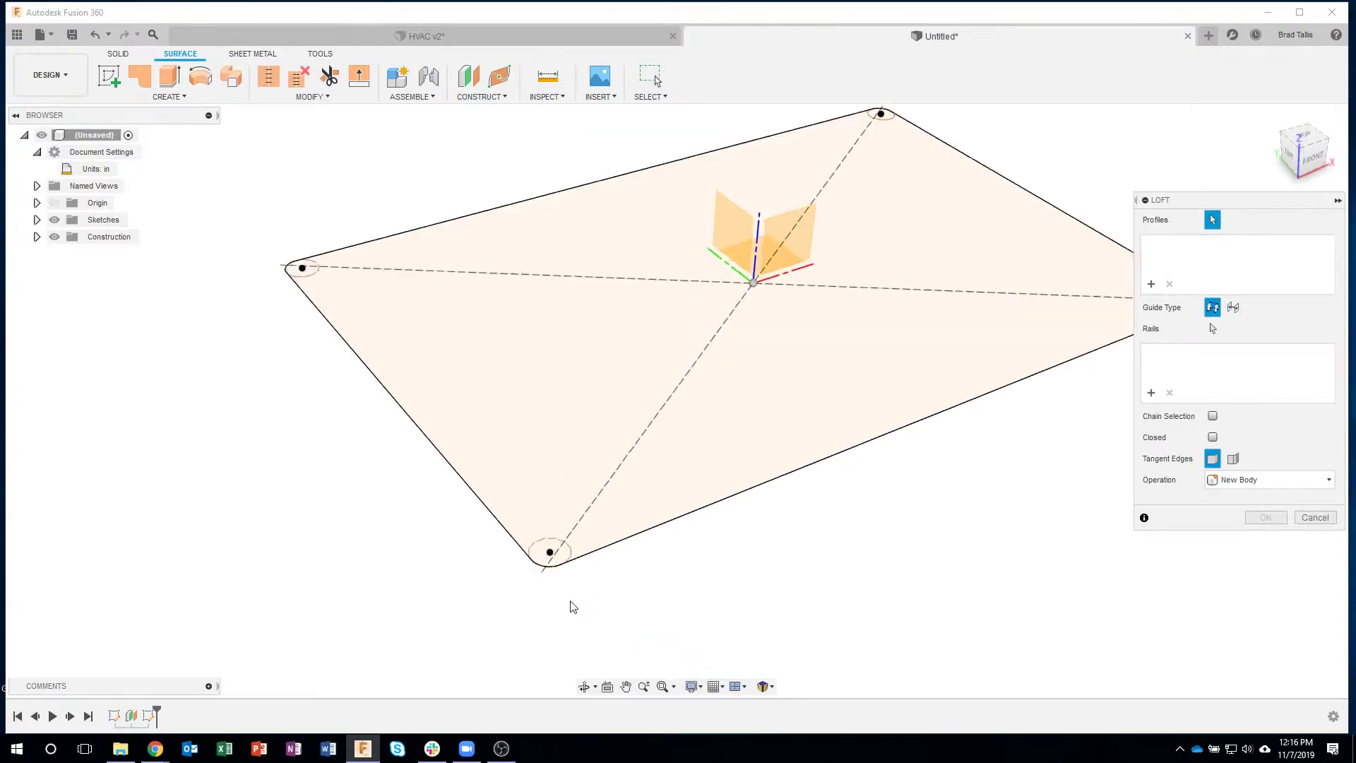
{"action": "scroll", "coordinate": [572, 605], "scroll_direction": "up", "scroll_amount": 4}
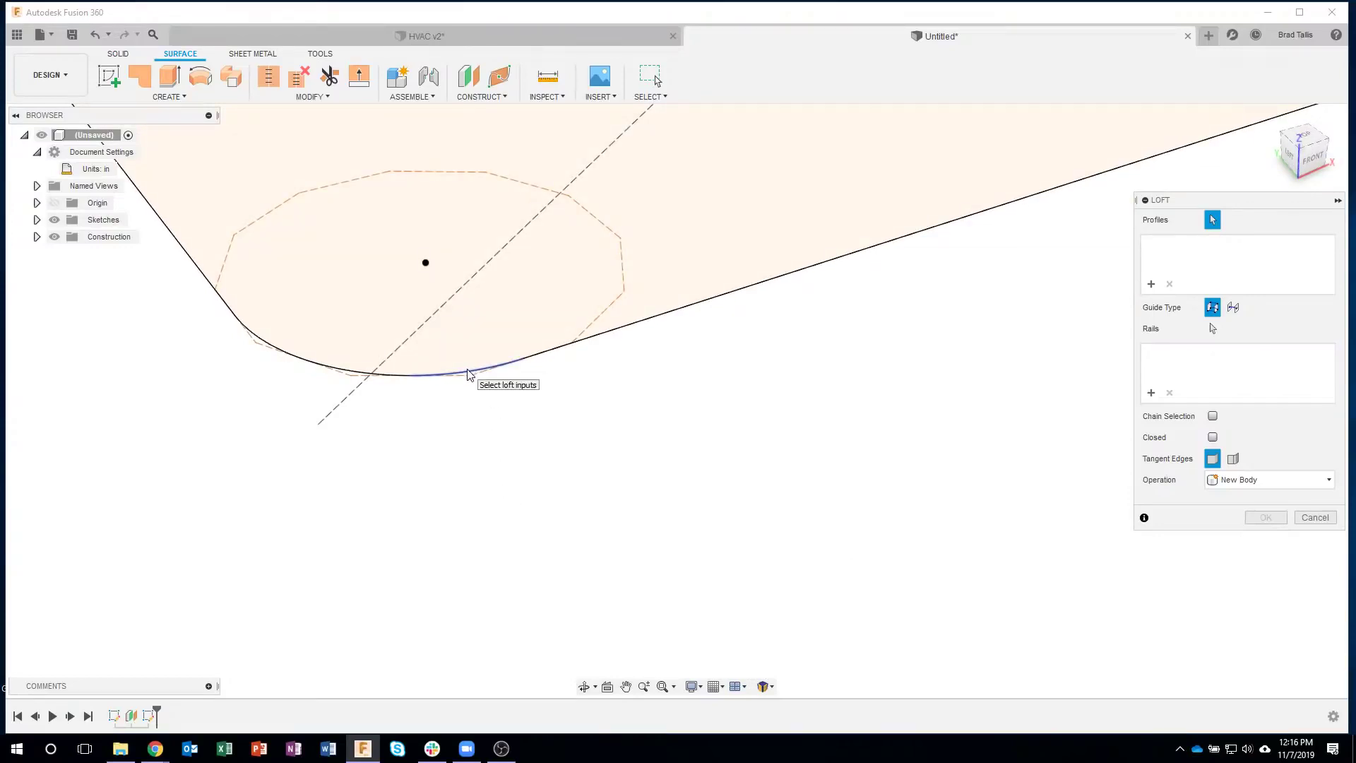
{"action": "left_click", "coordinate": [467, 374]}
{"action": "scroll", "coordinate": [498, 497], "scroll_direction": "down", "scroll_amount": 6}
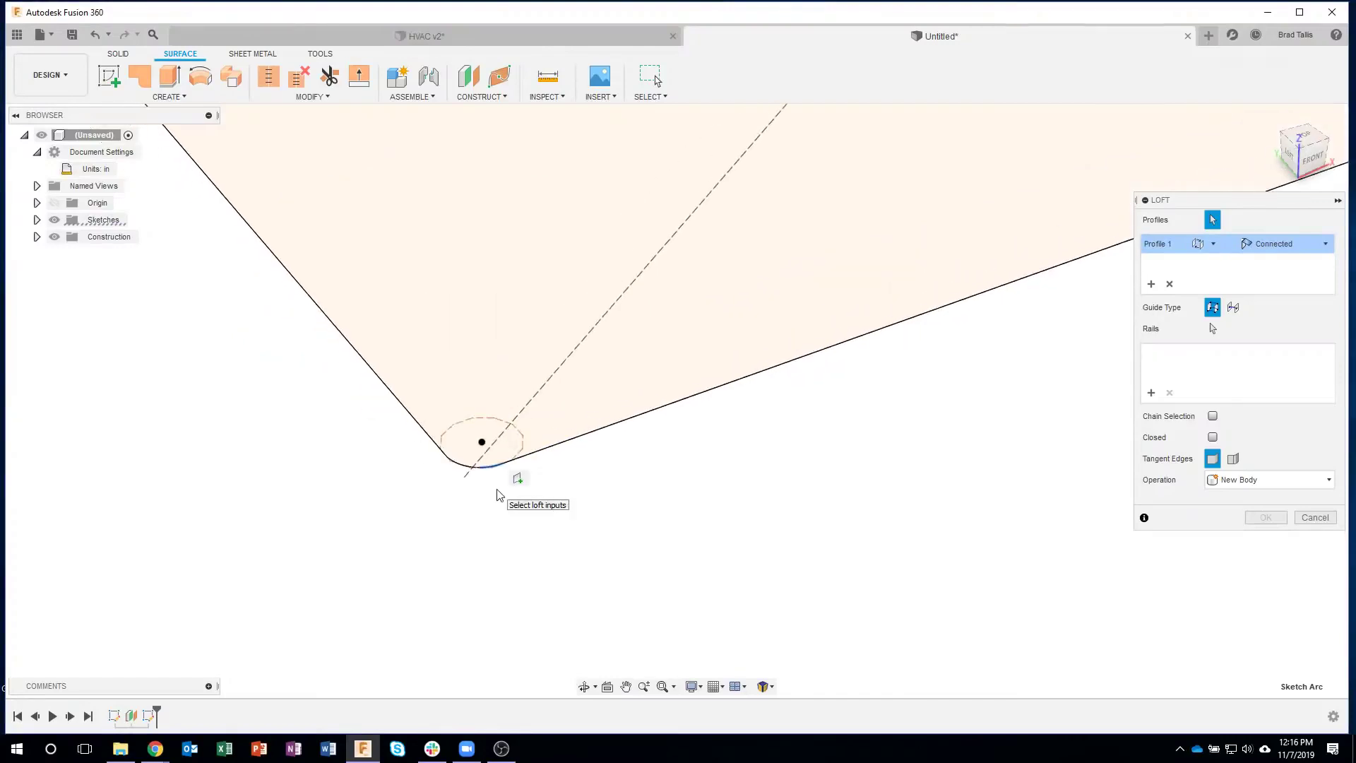
Add the circle's arc segment facing that corner as the second profile and finish the loft as a new body.
{"action": "scroll", "coordinate": [498, 496], "scroll_direction": "down", "scroll_amount": 5}
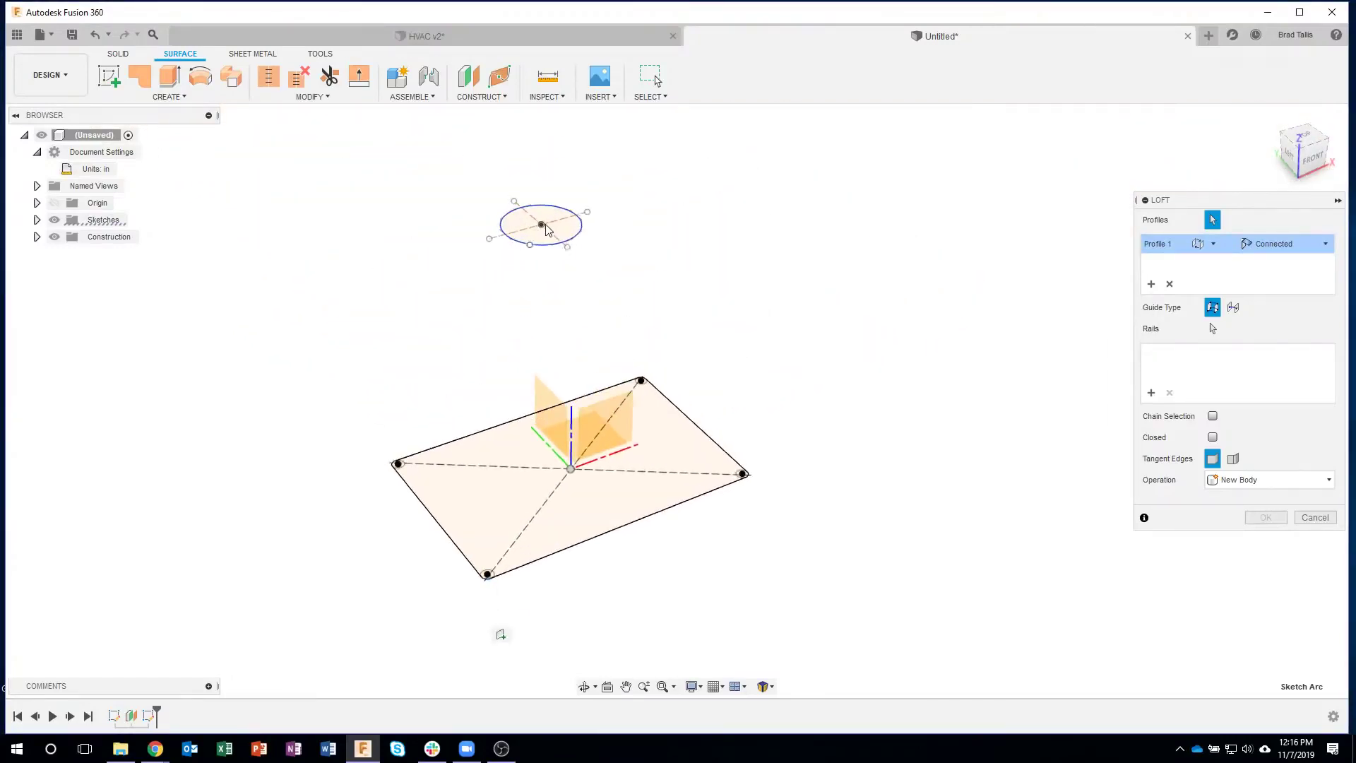
{"action": "scroll", "coordinate": [546, 229], "scroll_direction": "up", "scroll_amount": 8}
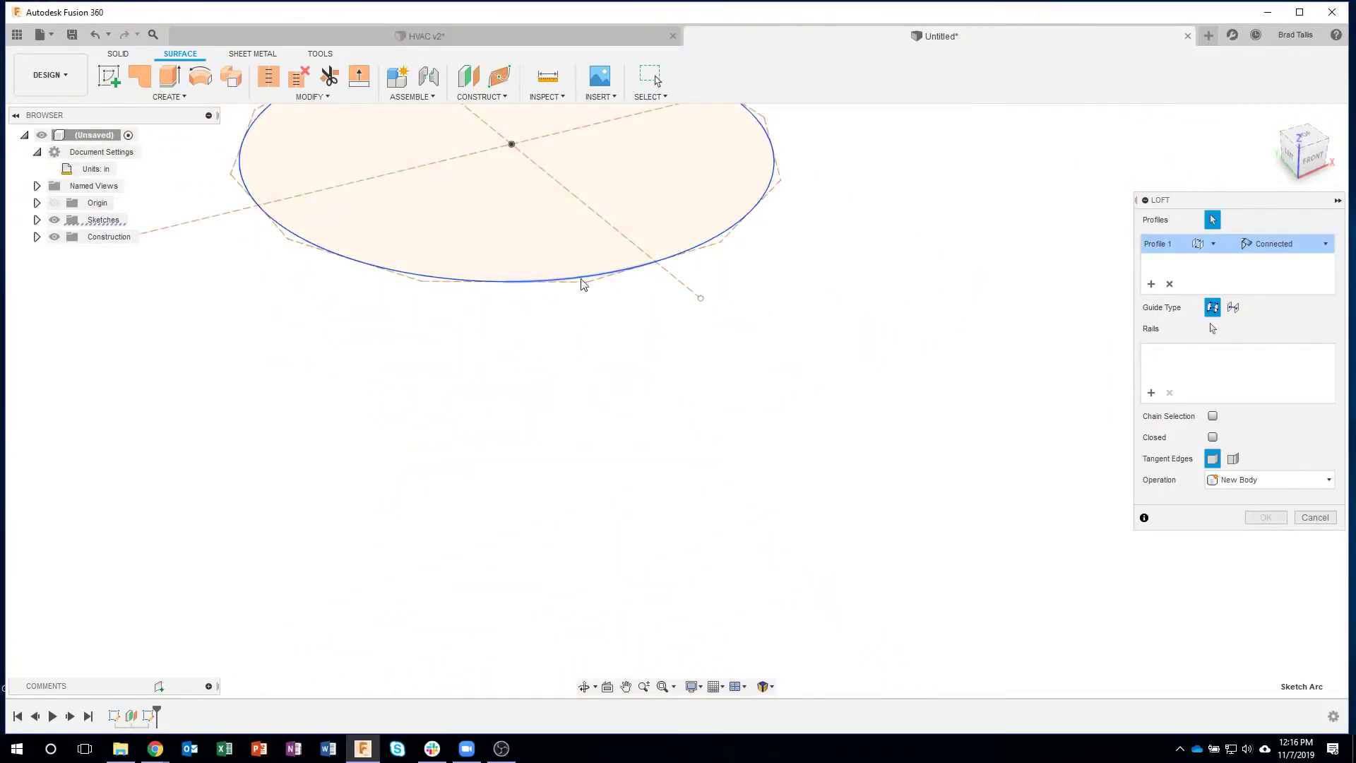
{"action": "scroll", "coordinate": [581, 281], "scroll_direction": "up", "scroll_amount": 3}
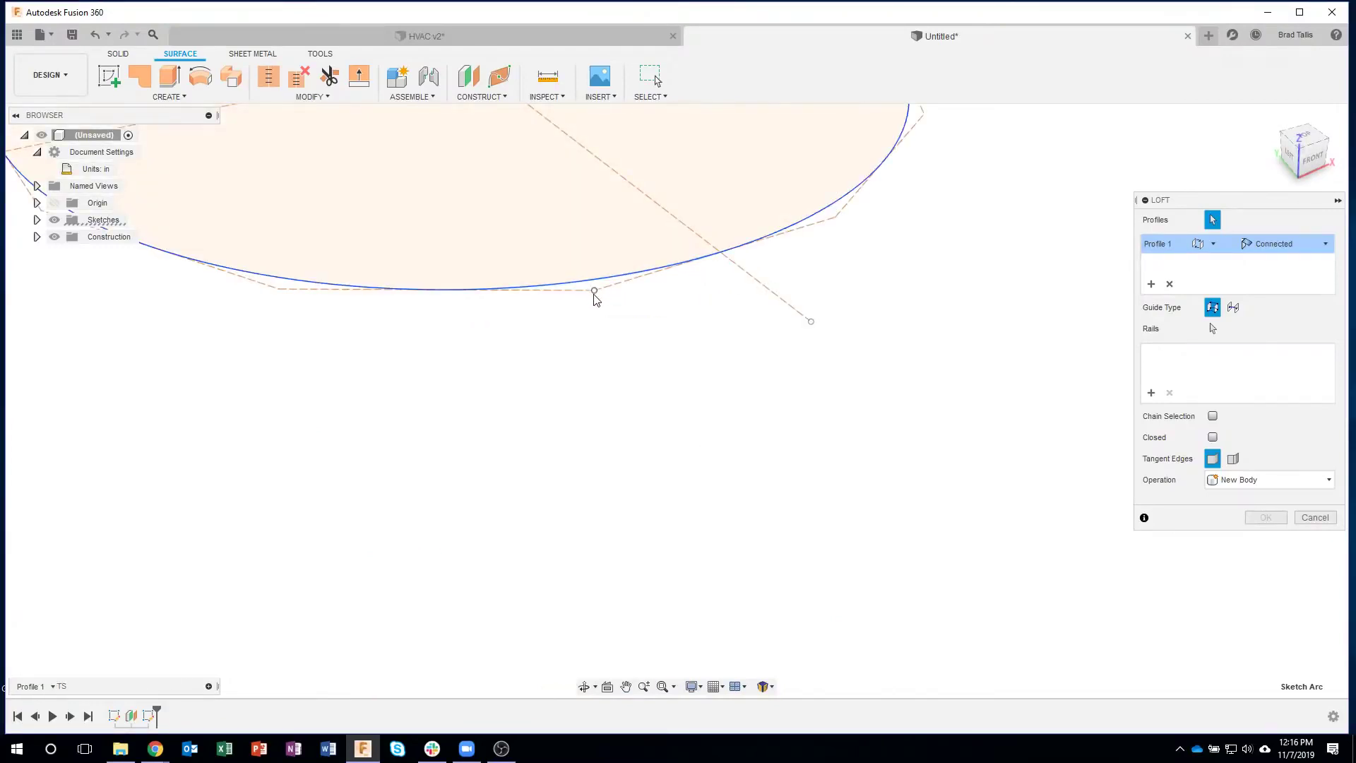
{"action": "left_click", "coordinate": [579, 285]}
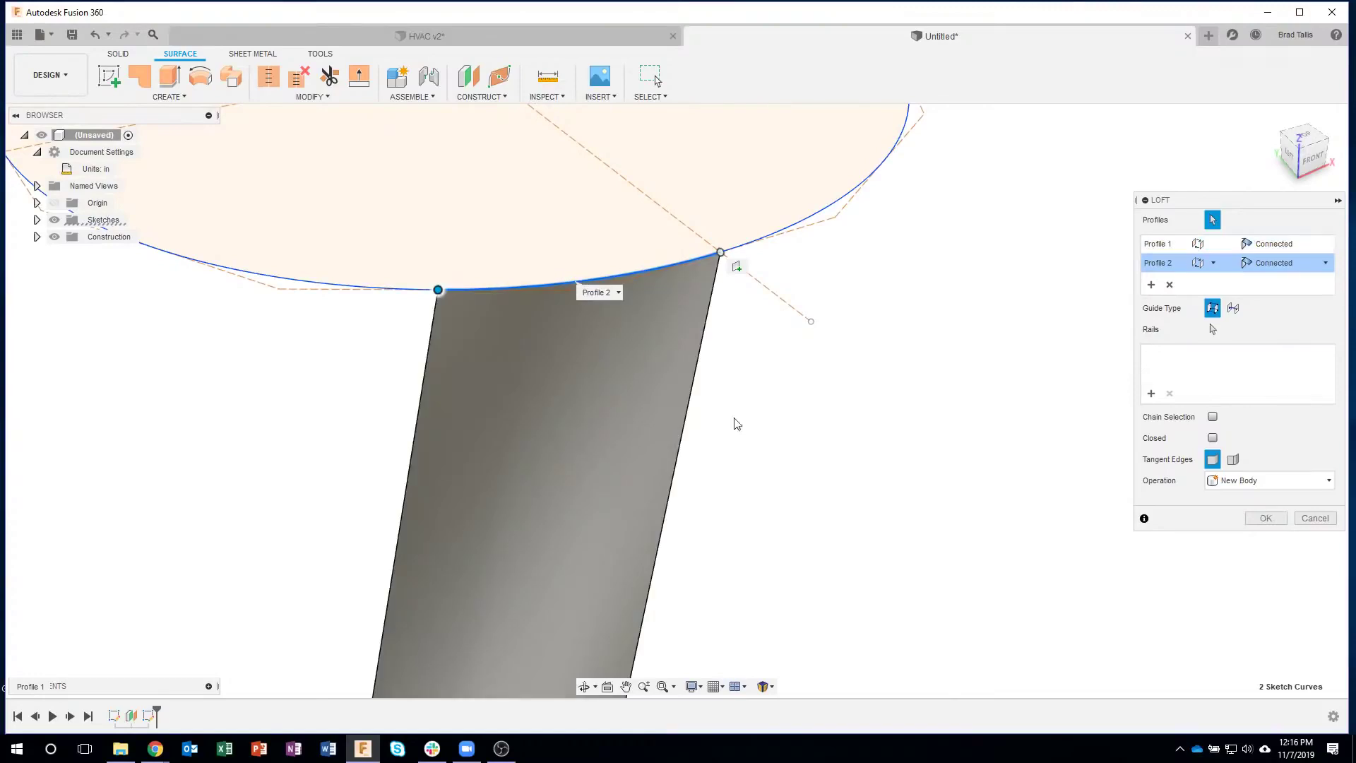
{"action": "scroll", "coordinate": [773, 382], "scroll_direction": "down", "scroll_amount": 5}
{"action": "scroll", "coordinate": [869, 469], "scroll_direction": "down", "scroll_amount": 5}
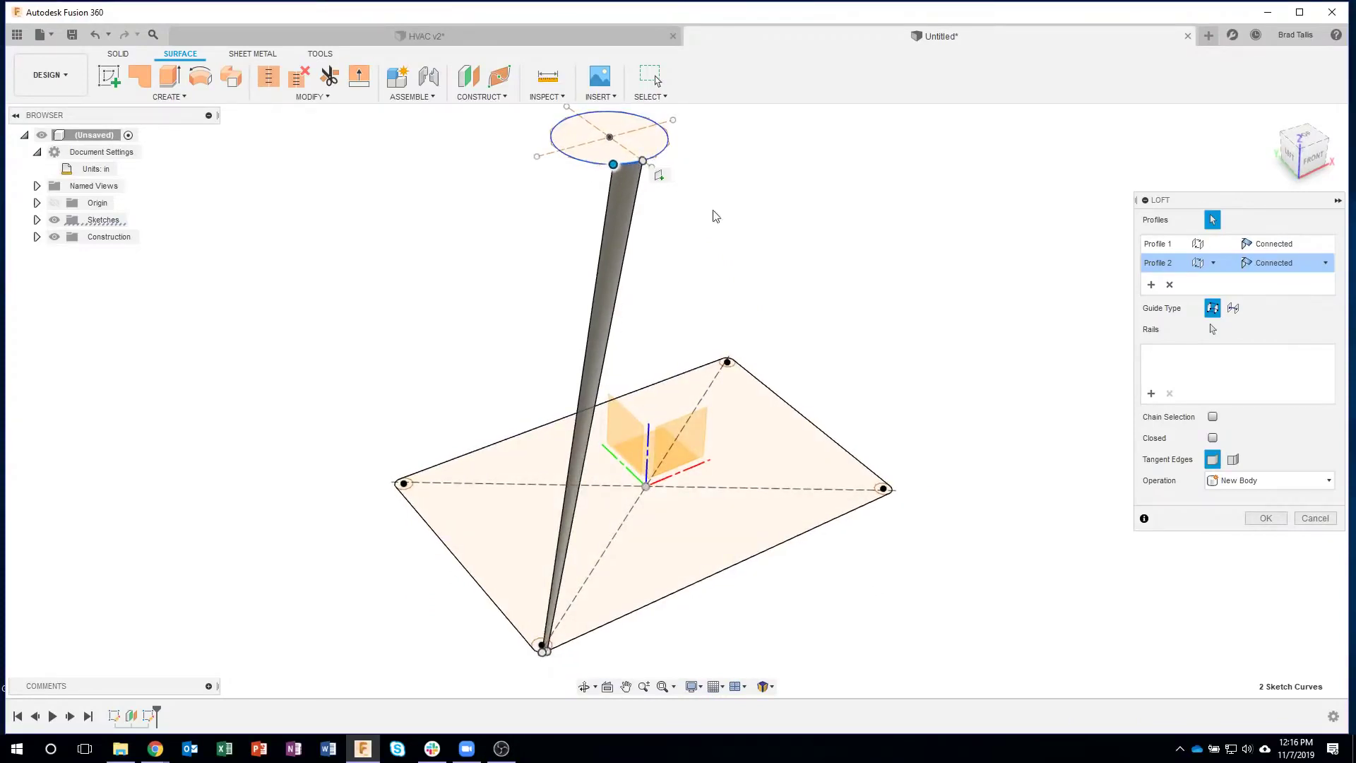
{"action": "middle_click_drag", "start_coordinate": [714, 215], "coordinate": [1144, 494], "text": "shift"}
{"action": "left_click", "coordinate": [1266, 518]}
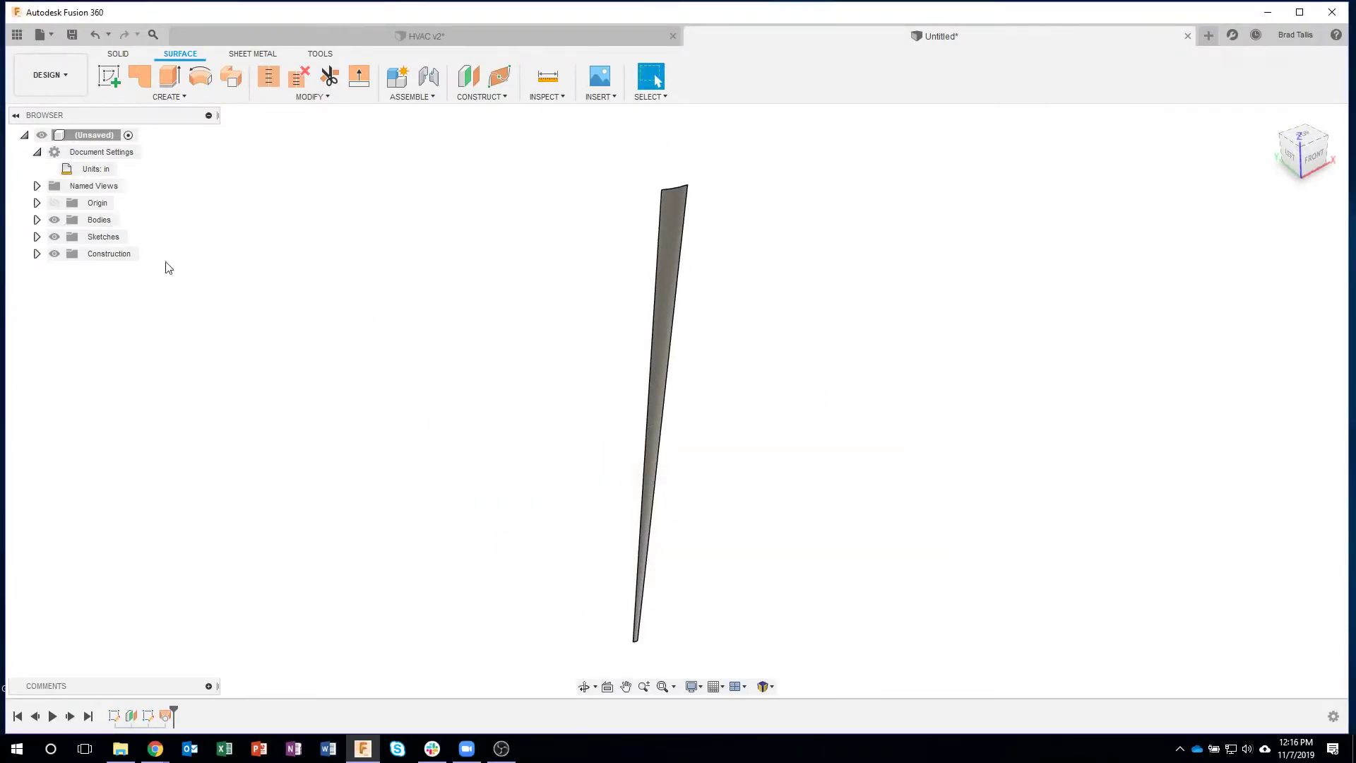
Show Sketch1 and Sketch2 again so their curves can be picked for more lofts.
{"action": "left_click", "coordinate": [37, 237]}
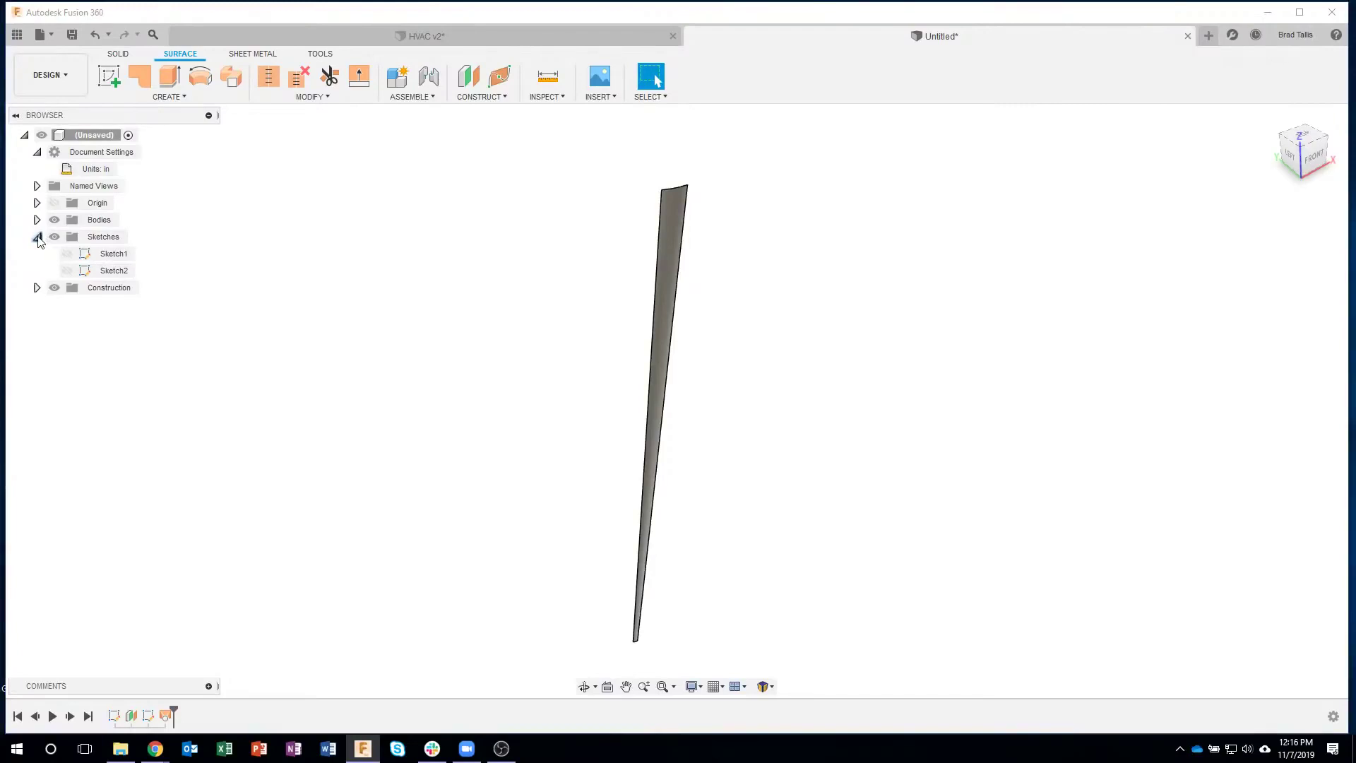
{"action": "left_click", "coordinate": [67, 253]}
{"action": "left_click", "coordinate": [67, 270]}
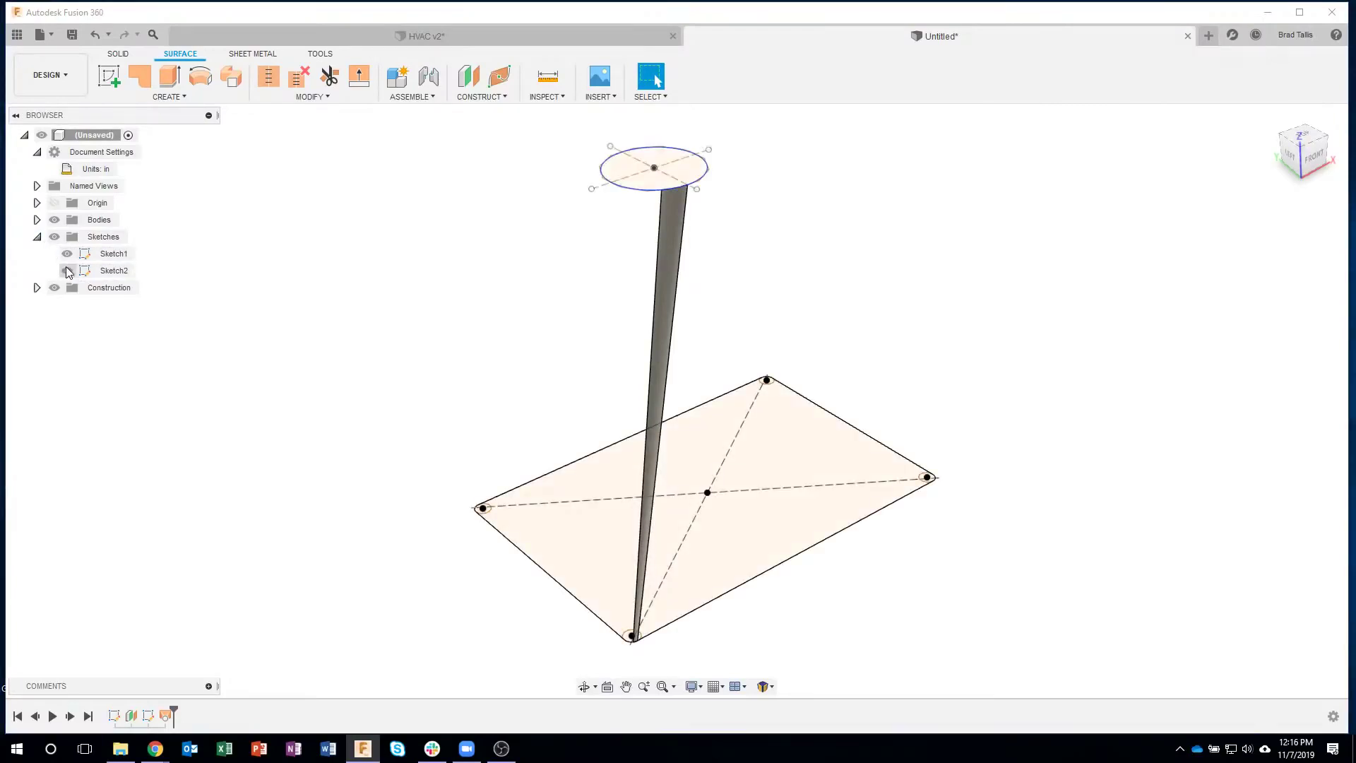
Start another surface loft from the front-left fillet's arc beside the base of the first lofted strip.
{"action": "left_click", "coordinate": [159, 101]}
{"action": "left_click", "coordinate": [138, 213]}
{"action": "scroll", "coordinate": [564, 529], "scroll_direction": "up", "scroll_amount": 10}
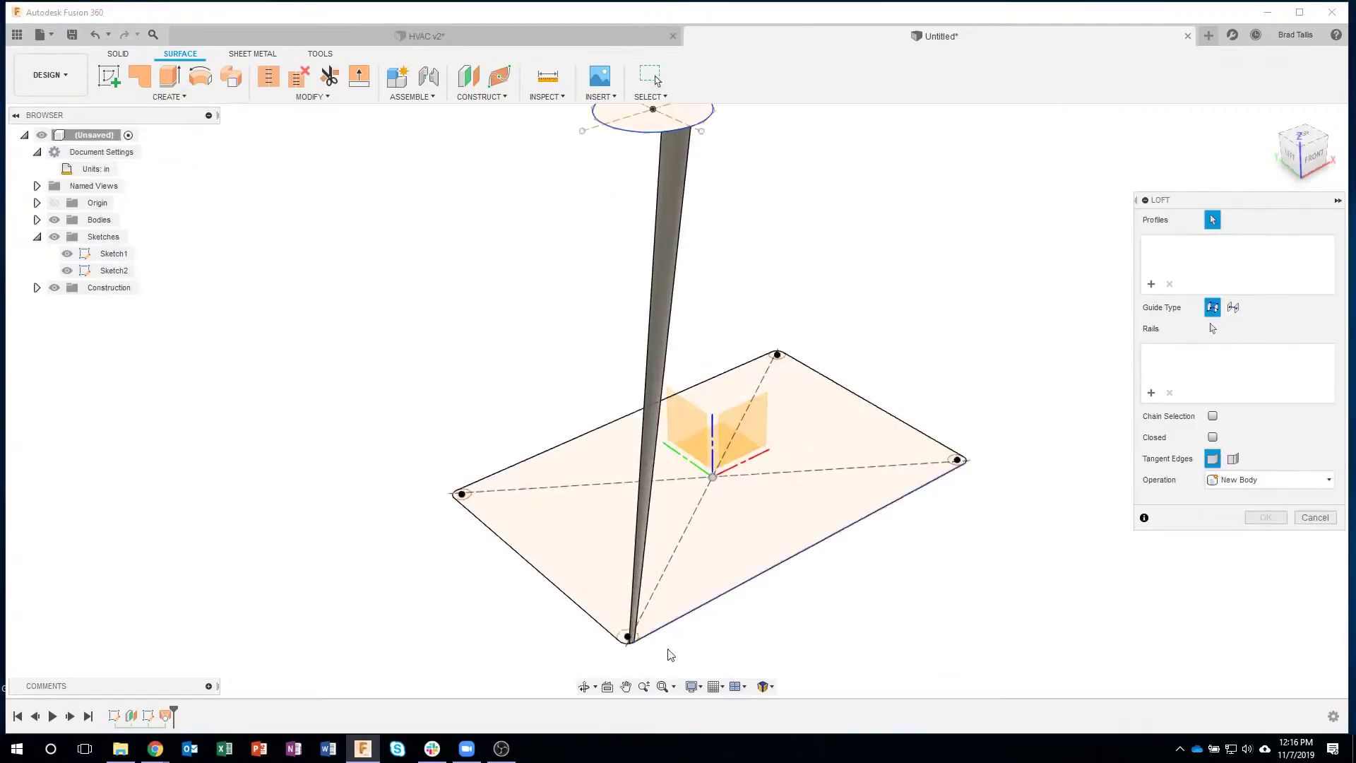
{"action": "scroll", "coordinate": [552, 599], "scroll_direction": "down", "scroll_amount": 5}
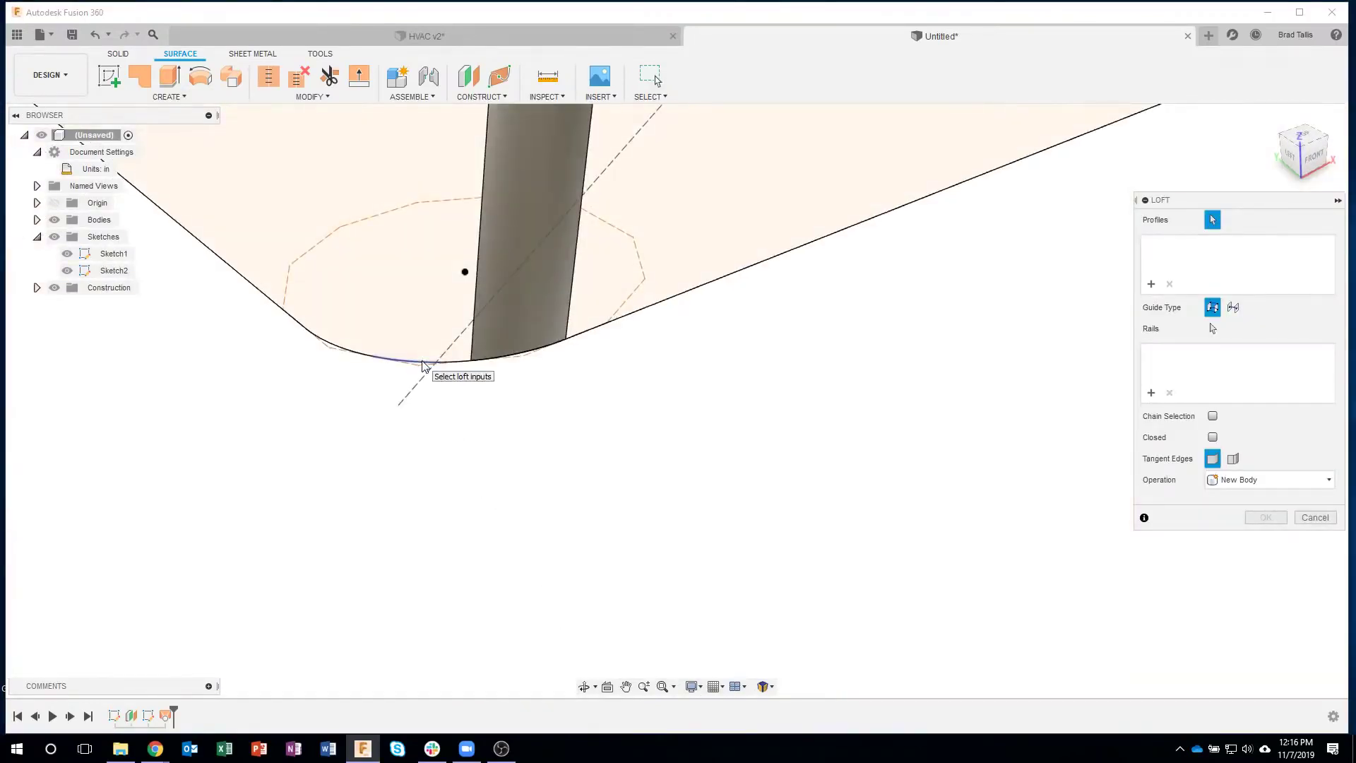
{"action": "scroll", "coordinate": [424, 366], "scroll_direction": "up", "scroll_amount": 2}
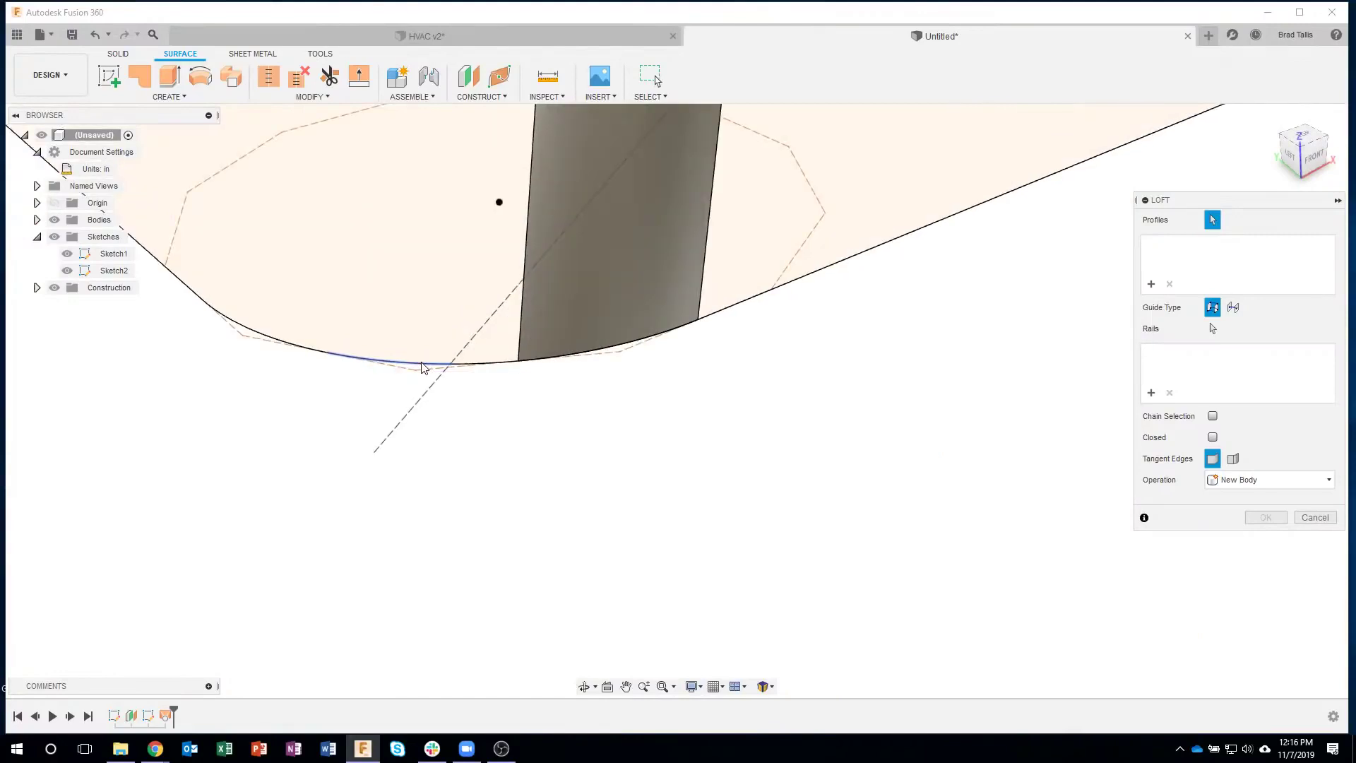
{"action": "left_click", "coordinate": [459, 367]}
{"action": "scroll", "coordinate": [524, 486], "scroll_direction": "down", "scroll_amount": 2}
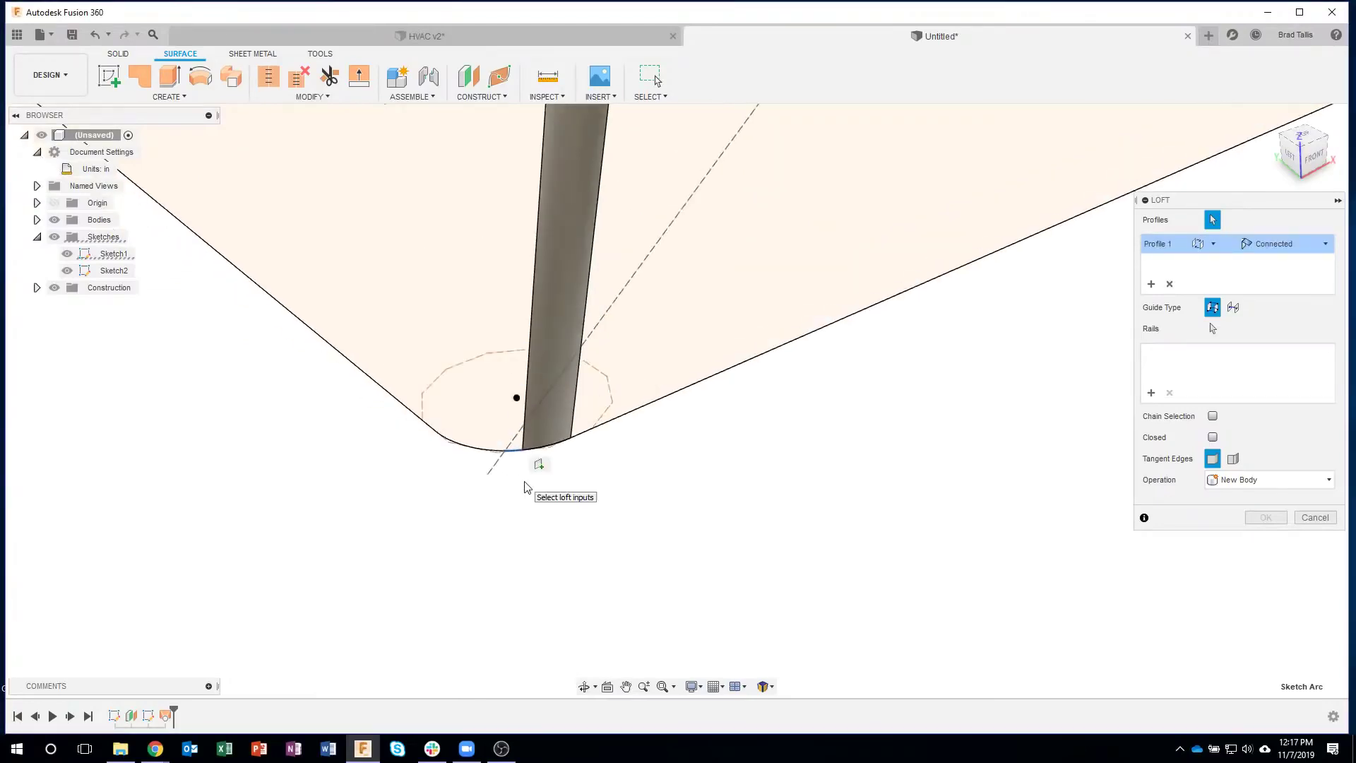
Add the circle's arc segment adjoining the first strip's upper edge as the loft's second profile.
{"action": "scroll", "coordinate": [524, 487], "scroll_direction": "down", "scroll_amount": 4}
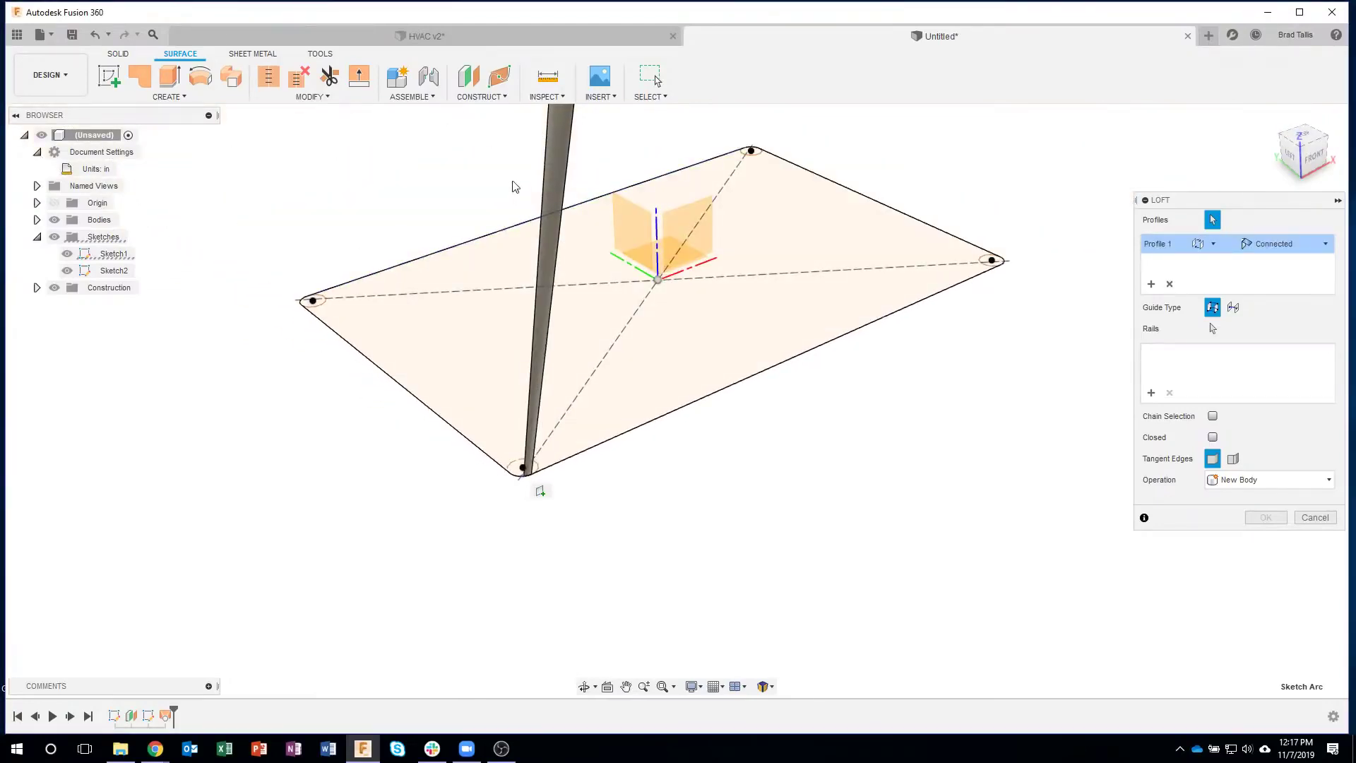
{"action": "mouse_move", "coordinate": [515, 188]}
{"action": "middle_mouse_down"}
{"action": "mouse_move", "coordinate": [490, 275]}
{"action": "mouse_move", "coordinate": [520, 428]}
{"action": "middle_mouse_up"}
{"action": "middle_click_drag", "start_coordinate": [520, 279], "coordinate": [523, 414]}
{"action": "scroll", "coordinate": [577, 211], "scroll_direction": "up", "scroll_amount": 3}
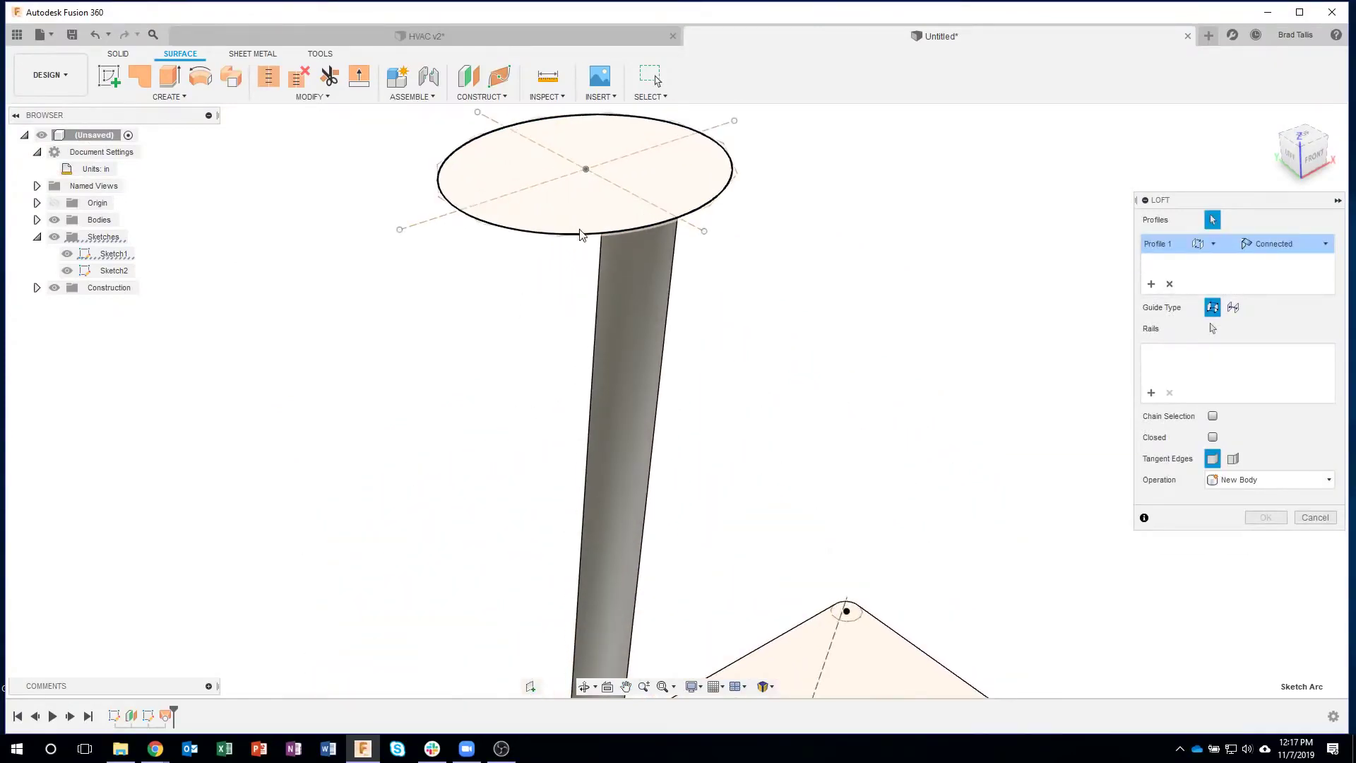
{"action": "left_click", "coordinate": [591, 235]}
{"action": "scroll", "coordinate": [712, 400], "scroll_direction": "down", "scroll_amount": 3}
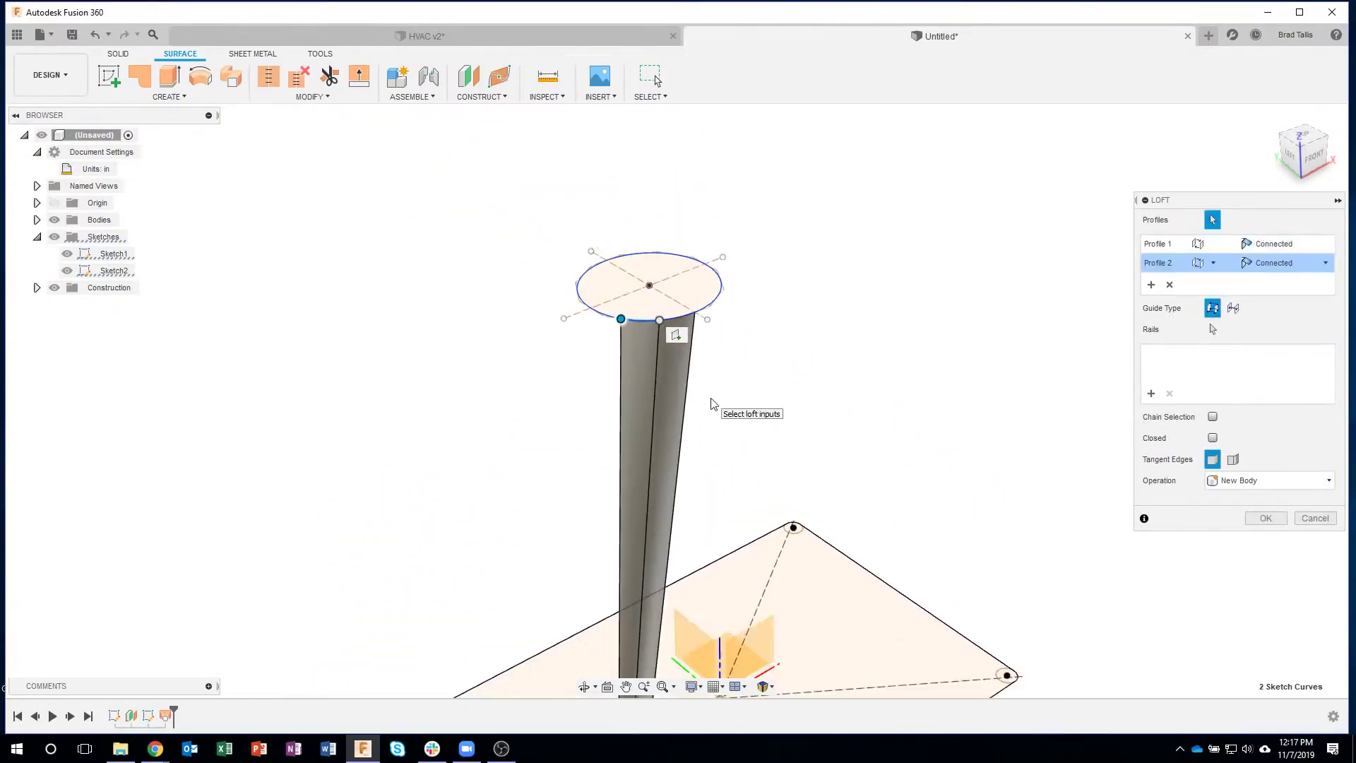
Correct the loft's base profile to span the fillet's full middle arc segment and finish the loft as a new body.
{"action": "middle_click_drag", "start_coordinate": [711, 404], "coordinate": [614, 608], "text": "shift"}
{"action": "scroll", "coordinate": [638, 593], "scroll_direction": "up", "scroll_amount": 5}
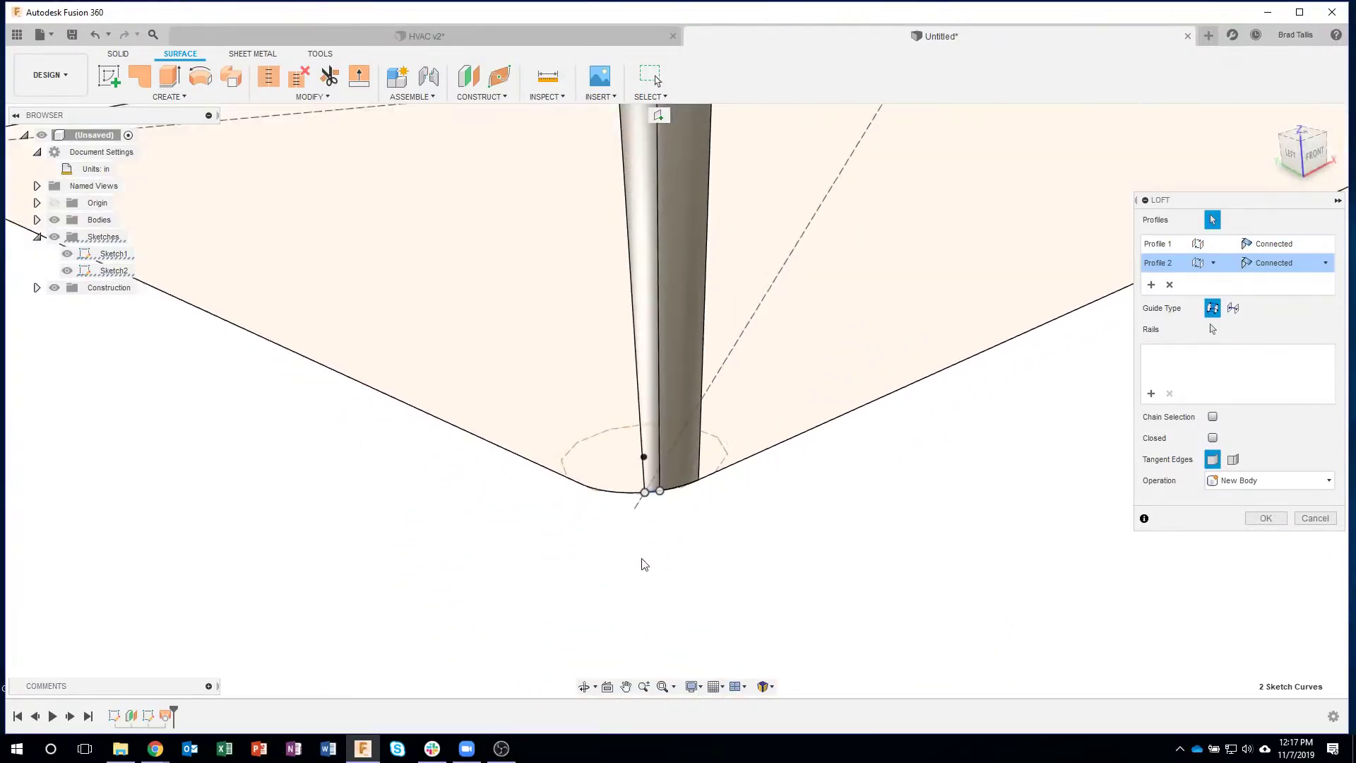
{"action": "scroll", "coordinate": [646, 554], "scroll_direction": "up", "scroll_amount": 3}
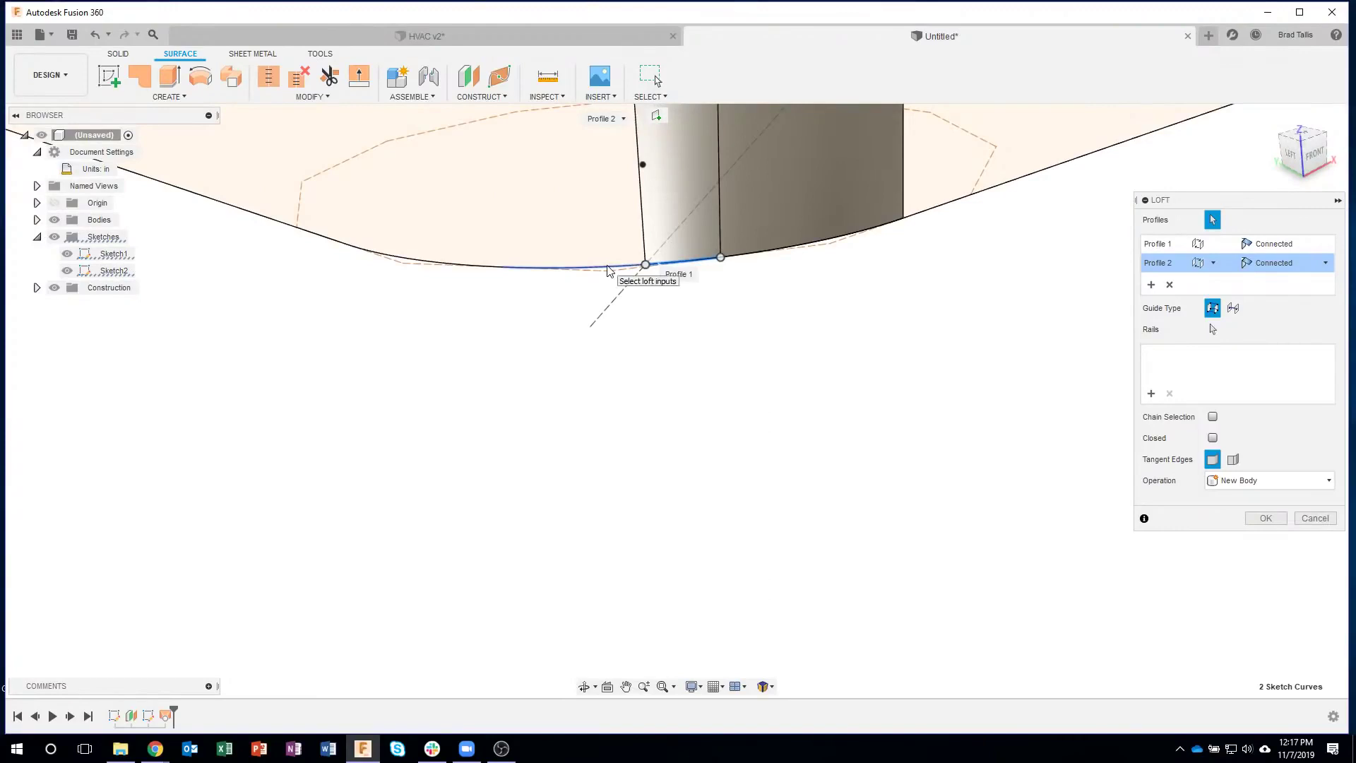
{"action": "scroll", "coordinate": [607, 271], "scroll_direction": "down", "scroll_amount": 2}
{"action": "scroll", "coordinate": [672, 456], "scroll_direction": "down", "scroll_amount": 4}
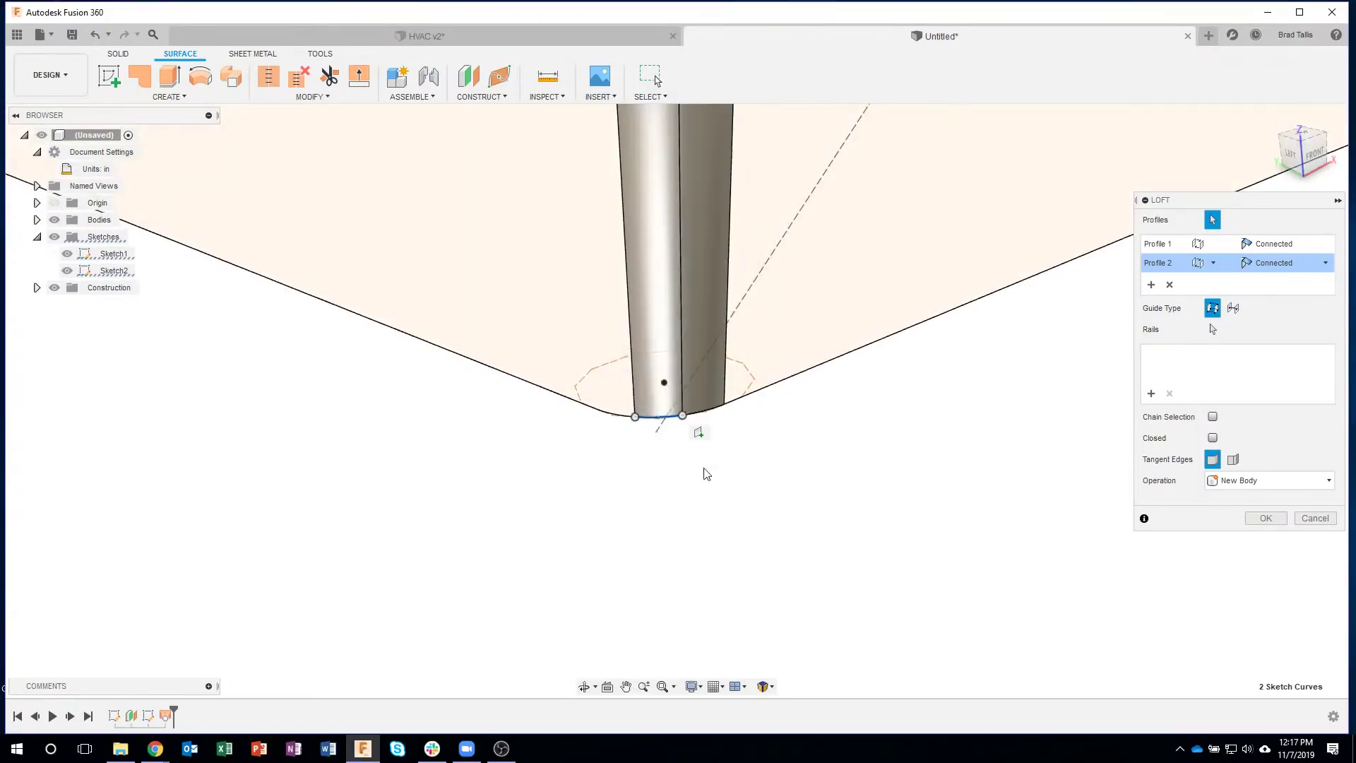
{"action": "middle_click_drag", "start_coordinate": [700, 426], "coordinate": [731, 506]}
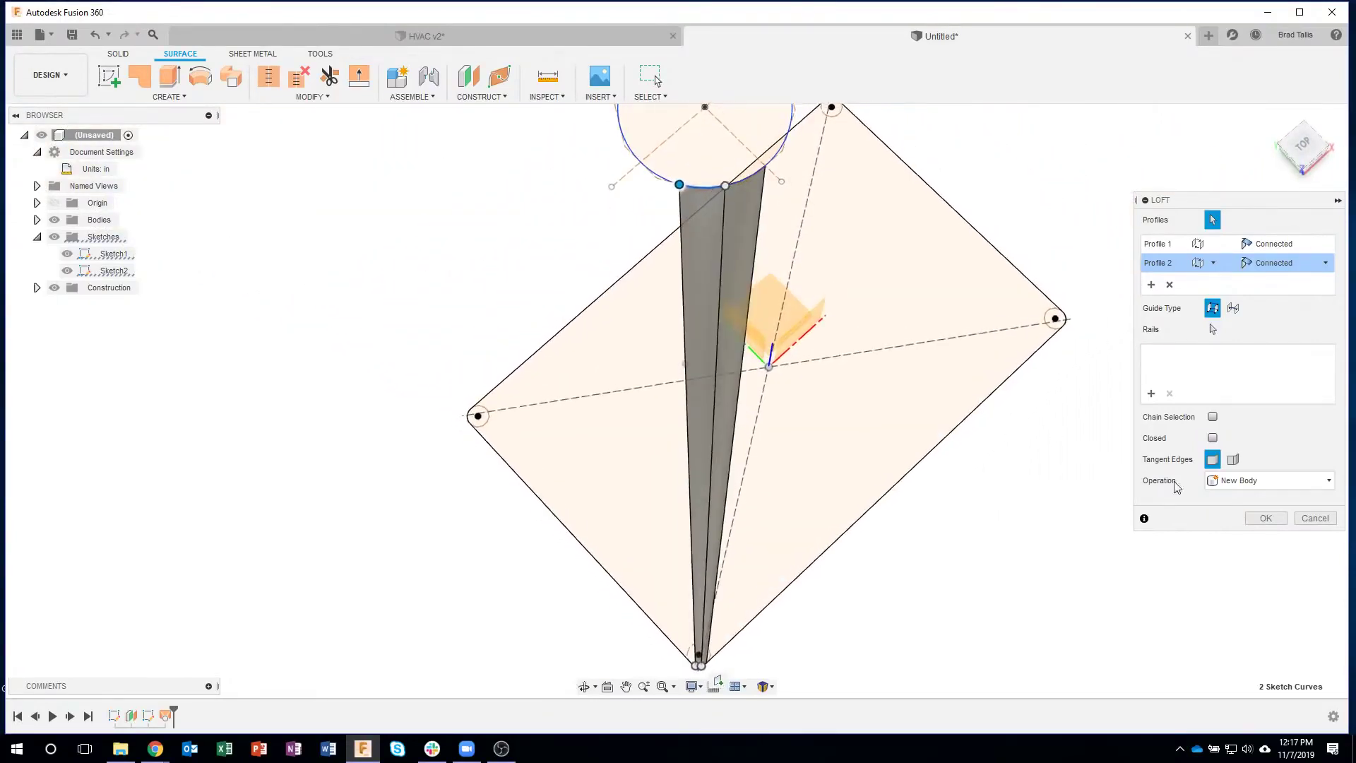
{"action": "left_click", "coordinate": [1266, 519]}
Repeat the loft between the circle's next arc segment and the remaining arc segment of the front-left corner fillet.
{"action": "right_click", "coordinate": [1114, 570]}
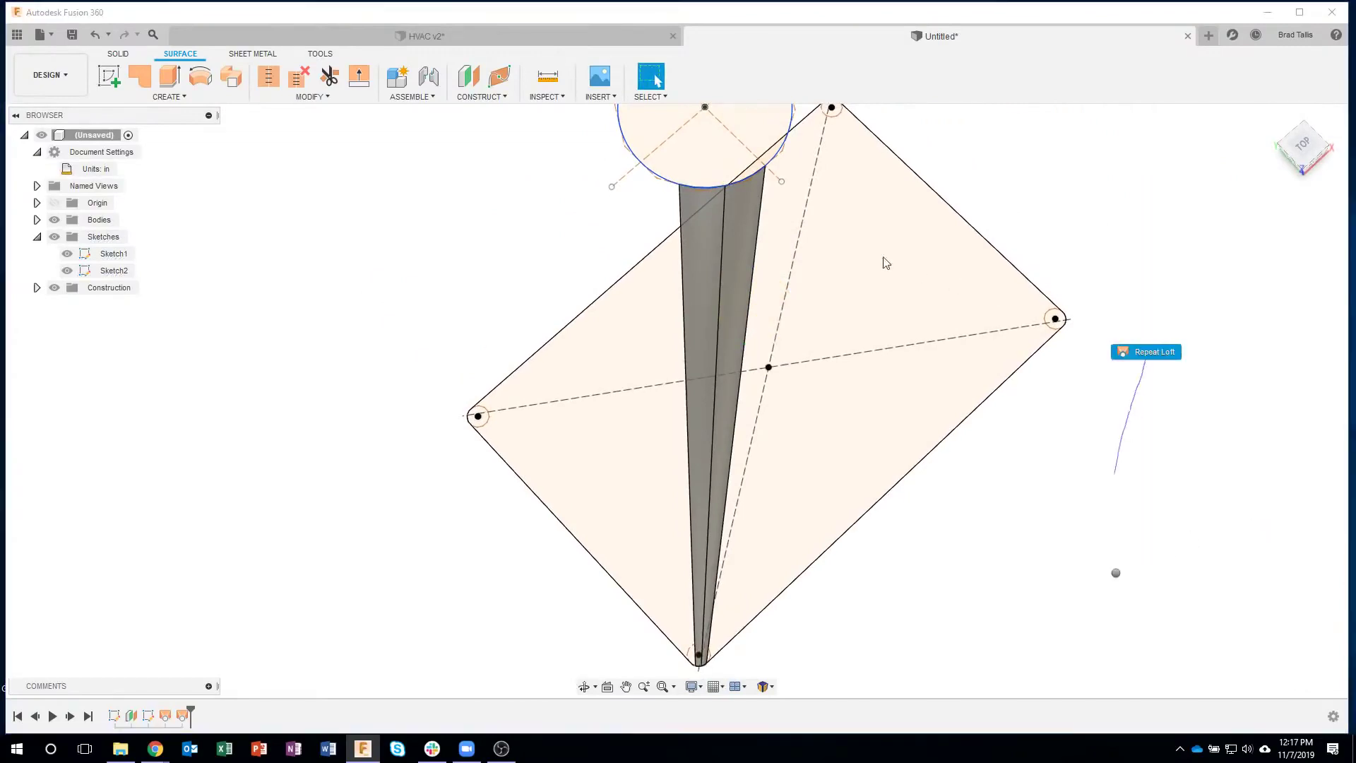
{"action": "left_click", "coordinate": [1146, 353]}
{"action": "scroll", "coordinate": [662, 178], "scroll_direction": "up", "scroll_amount": 2}
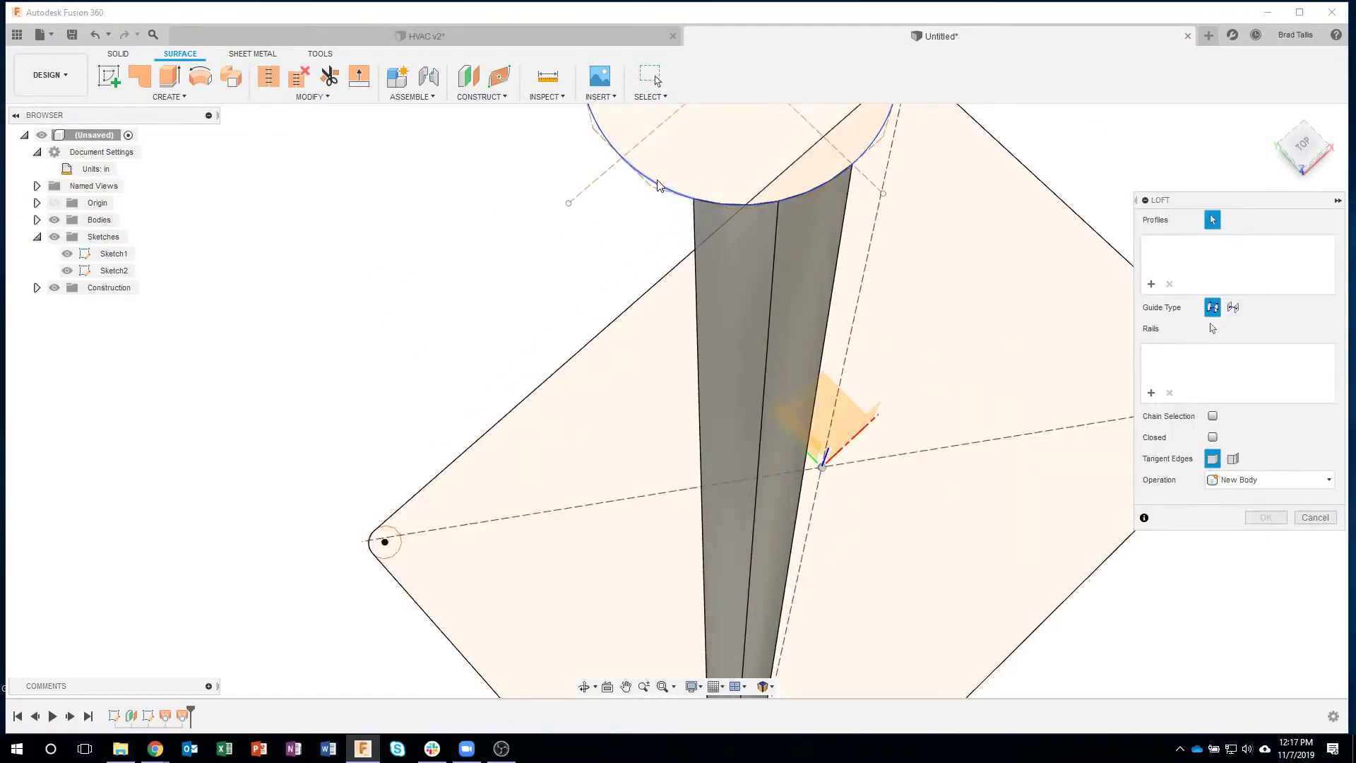
{"action": "left_click", "coordinate": [657, 185]}
{"action": "scroll", "coordinate": [672, 302], "scroll_direction": "down", "scroll_amount": 3}
{"action": "middle_click_drag", "start_coordinate": [671, 302], "coordinate": [684, 347], "text": "shift"}
{"action": "scroll", "coordinate": [684, 346], "scroll_direction": "up", "scroll_amount": 8}
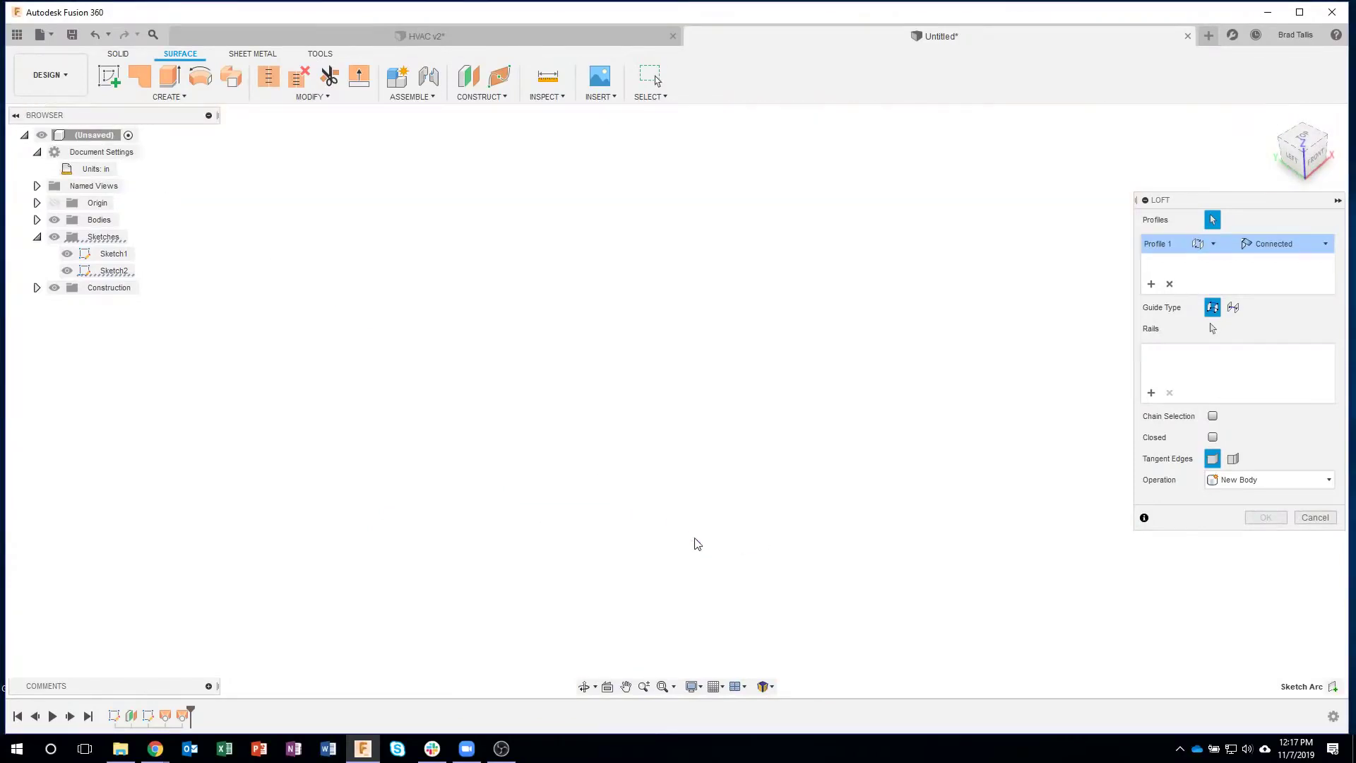
{"action": "left_click", "coordinate": [732, 556]}
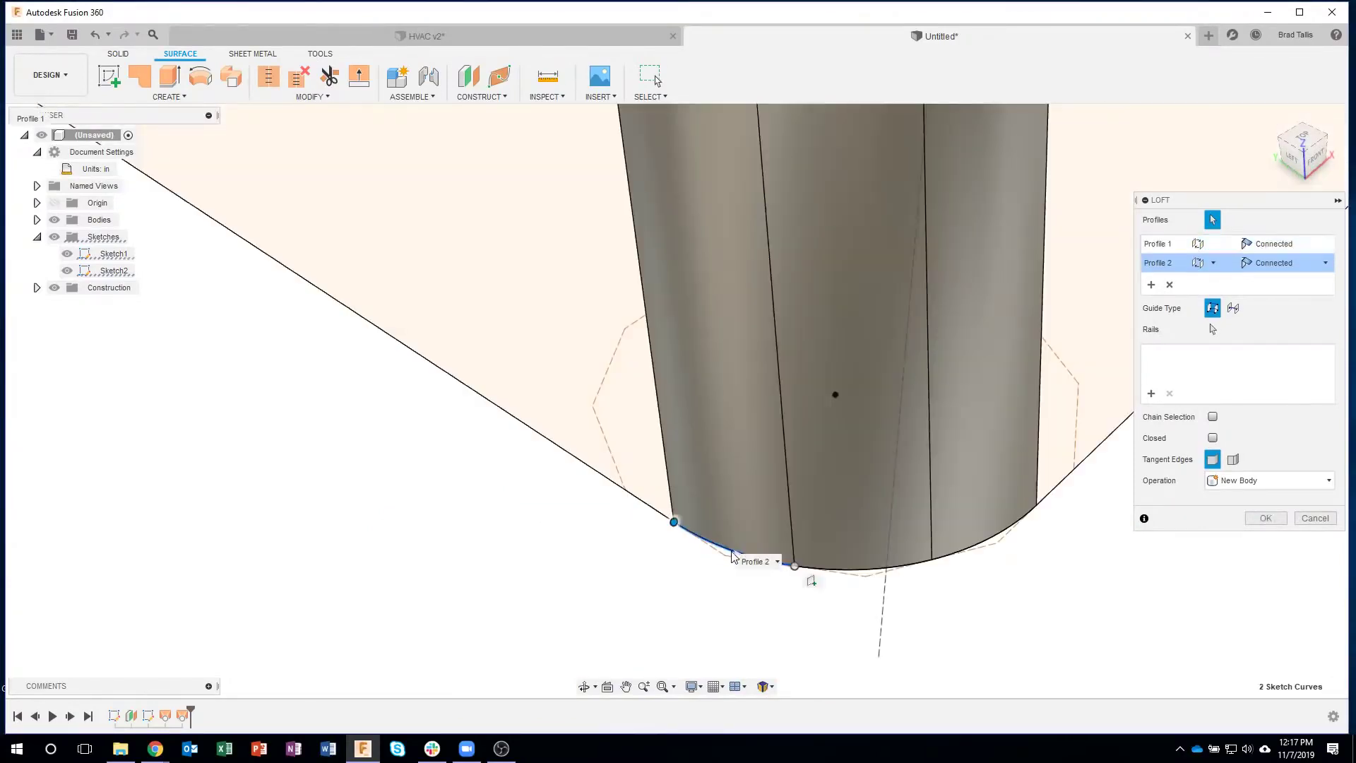
{"action": "scroll", "coordinate": [734, 561], "scroll_direction": "down", "scroll_amount": 5}
{"action": "left_click", "coordinate": [1265, 518]}
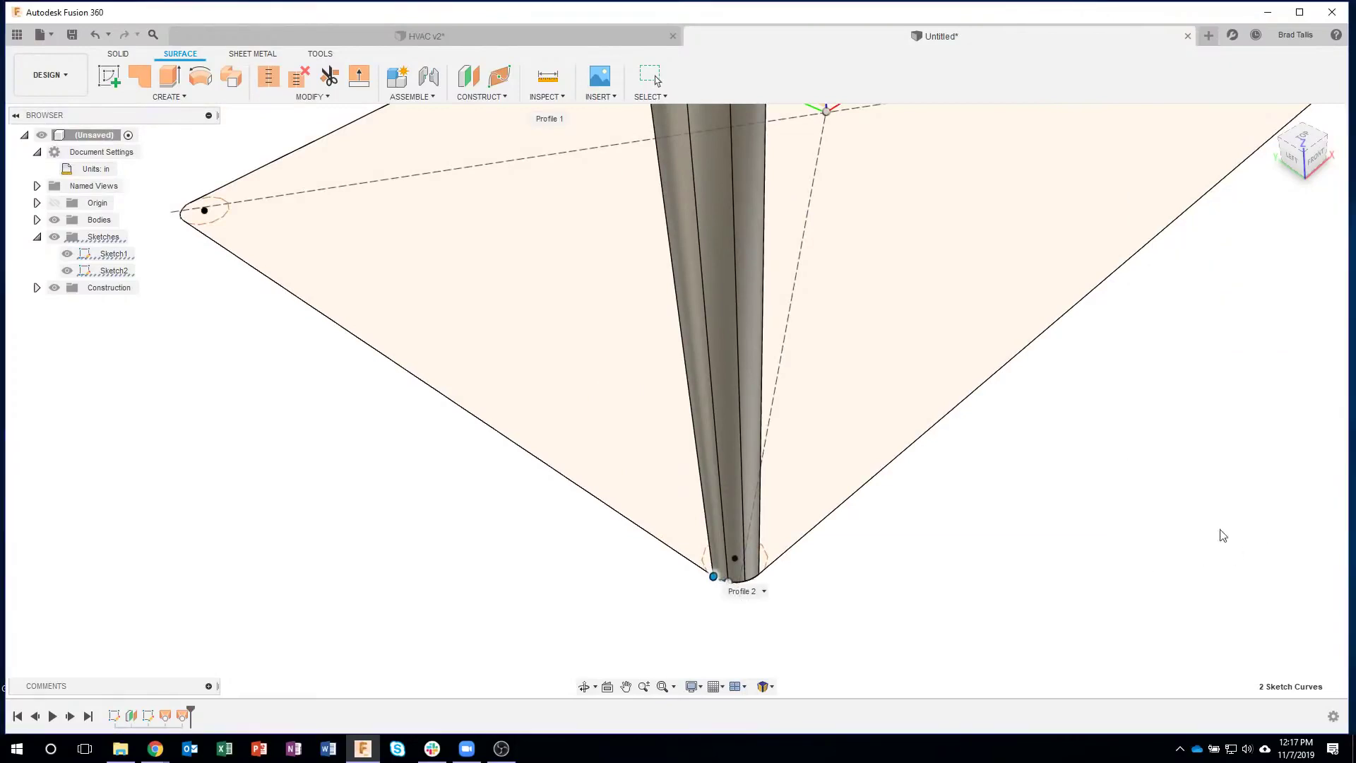
Start a surface loft from the back-left corner fillet's arc segment that adjoins the base's left straight edge.
{"action": "scroll", "coordinate": [705, 629], "scroll_direction": "down", "scroll_amount": 6}
{"action": "middle_click_drag", "start_coordinate": [575, 601], "coordinate": [727, 306], "text": "shift"}
{"action": "middle_click_drag", "start_coordinate": [642, 159], "coordinate": [348, 191], "text": "shift"}
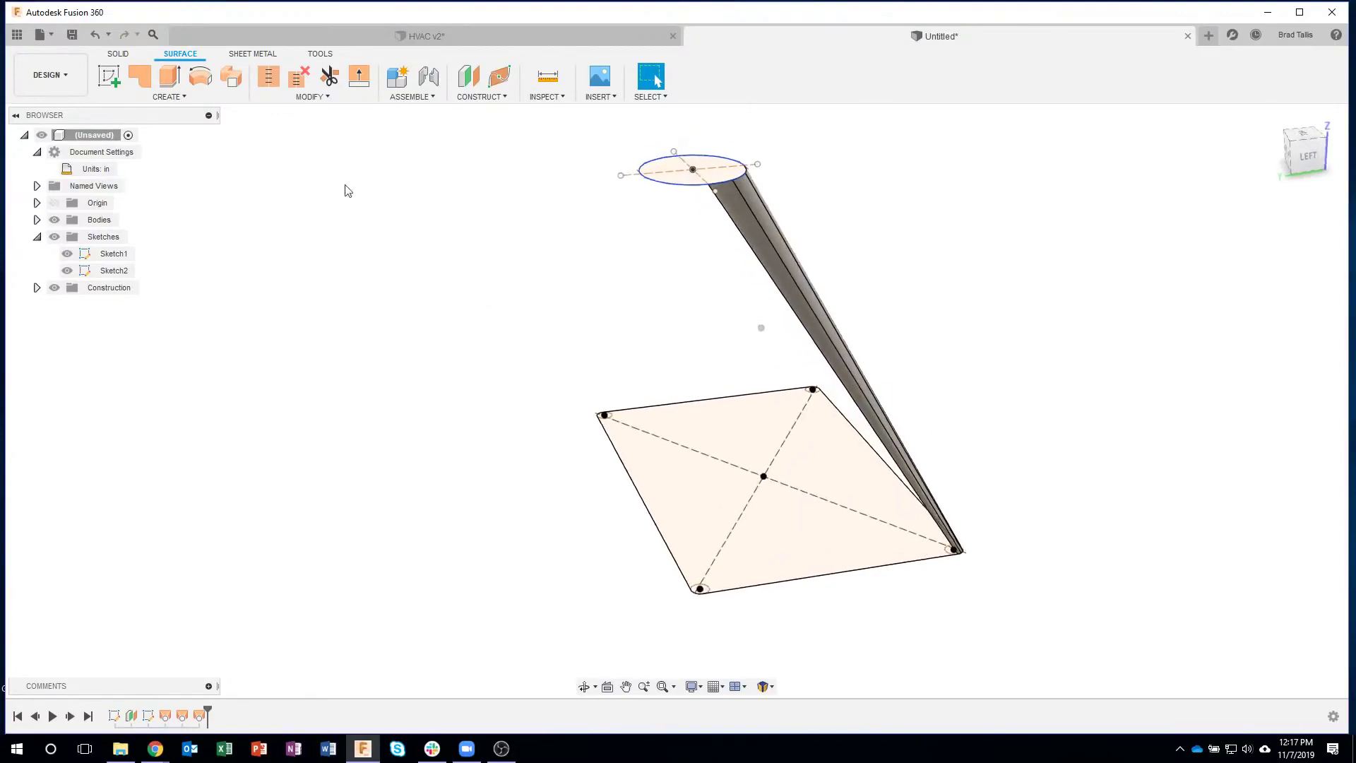
{"action": "left_click", "coordinate": [164, 96]}
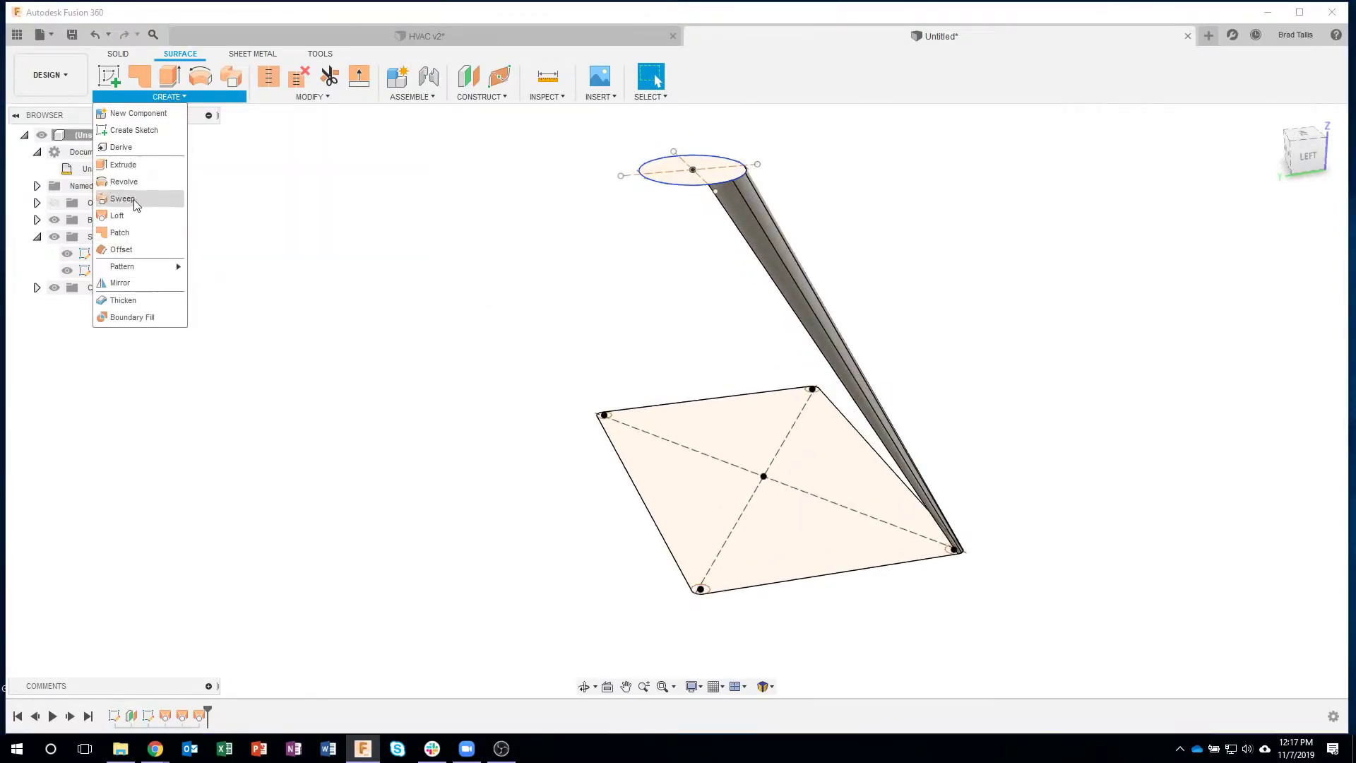
{"action": "left_click", "coordinate": [123, 216]}
{"action": "scroll", "coordinate": [669, 582], "scroll_direction": "up", "scroll_amount": 10}
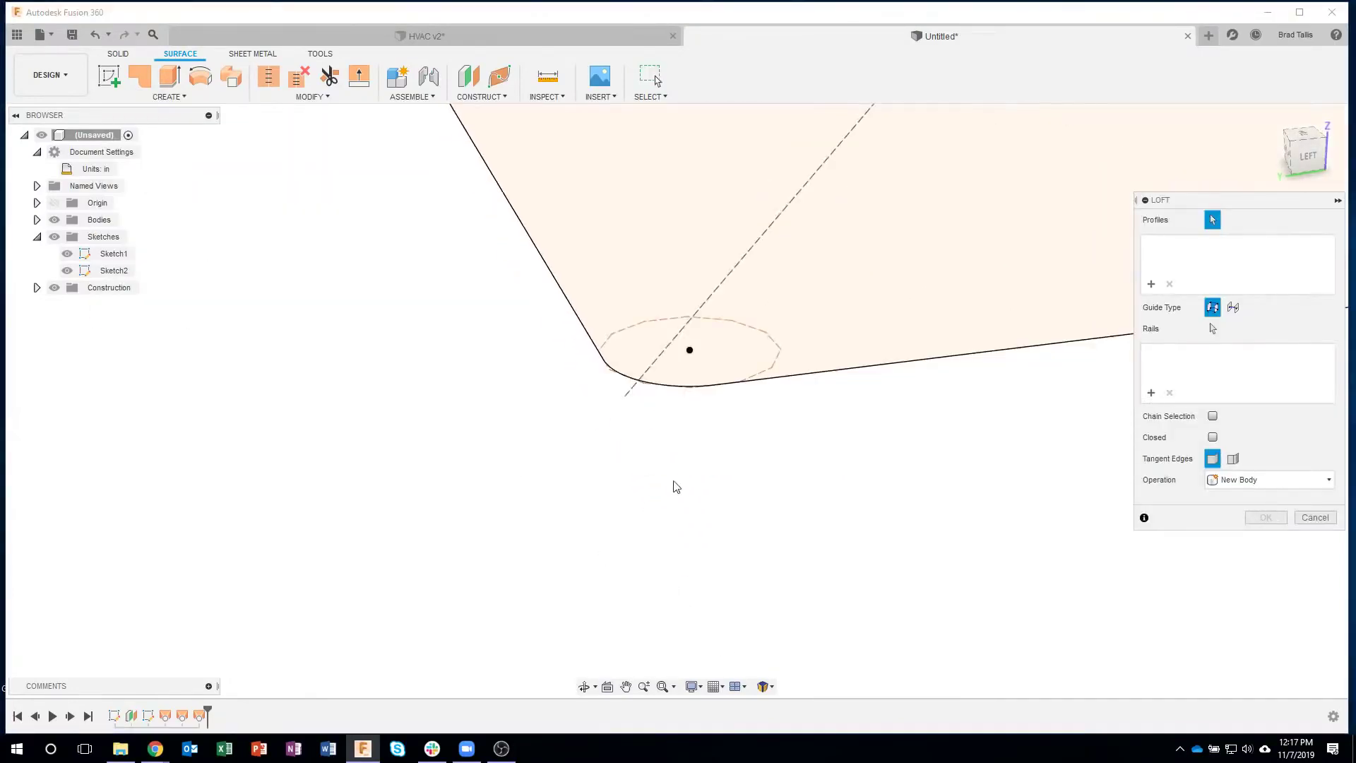
{"action": "left_click", "coordinate": [717, 281]}
{"action": "scroll", "coordinate": [718, 438], "scroll_direction": "down", "scroll_amount": 10}
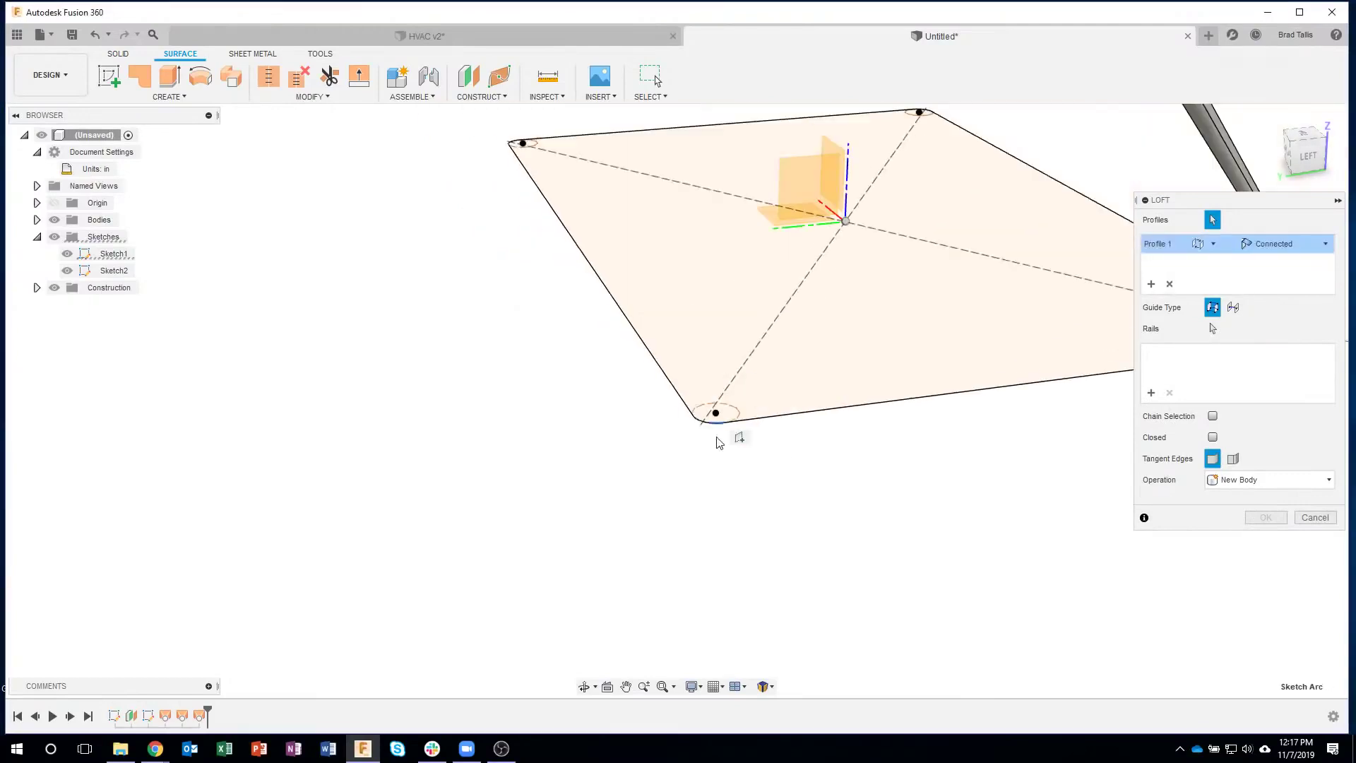
Use the circle's arc segment beside the finished front-left strips as the second profile and complete the loft as a new body.
{"action": "middle_click_drag", "start_coordinate": [699, 204], "coordinate": [678, 242]}
{"action": "scroll", "coordinate": [678, 243], "scroll_direction": "up", "scroll_amount": 4}
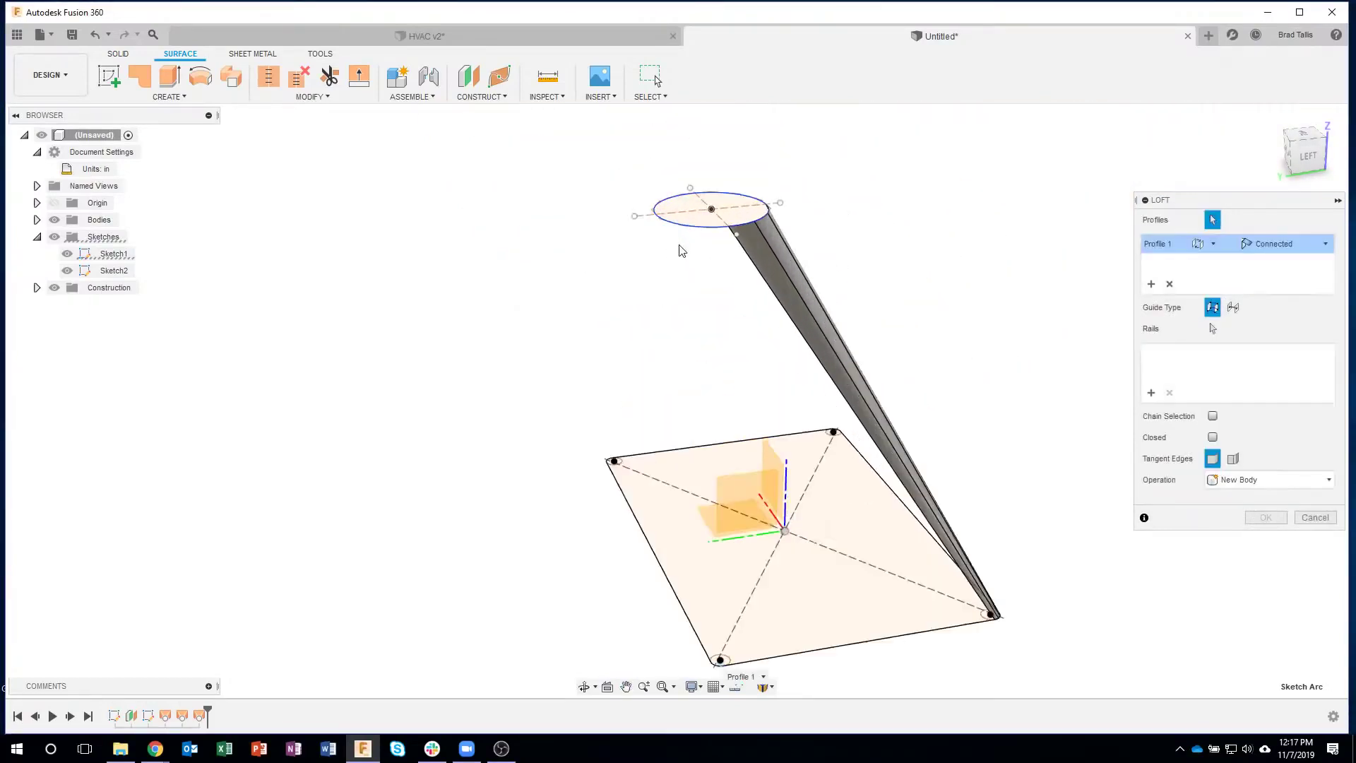
{"action": "scroll", "coordinate": [710, 258], "scroll_direction": "up", "scroll_amount": 2}
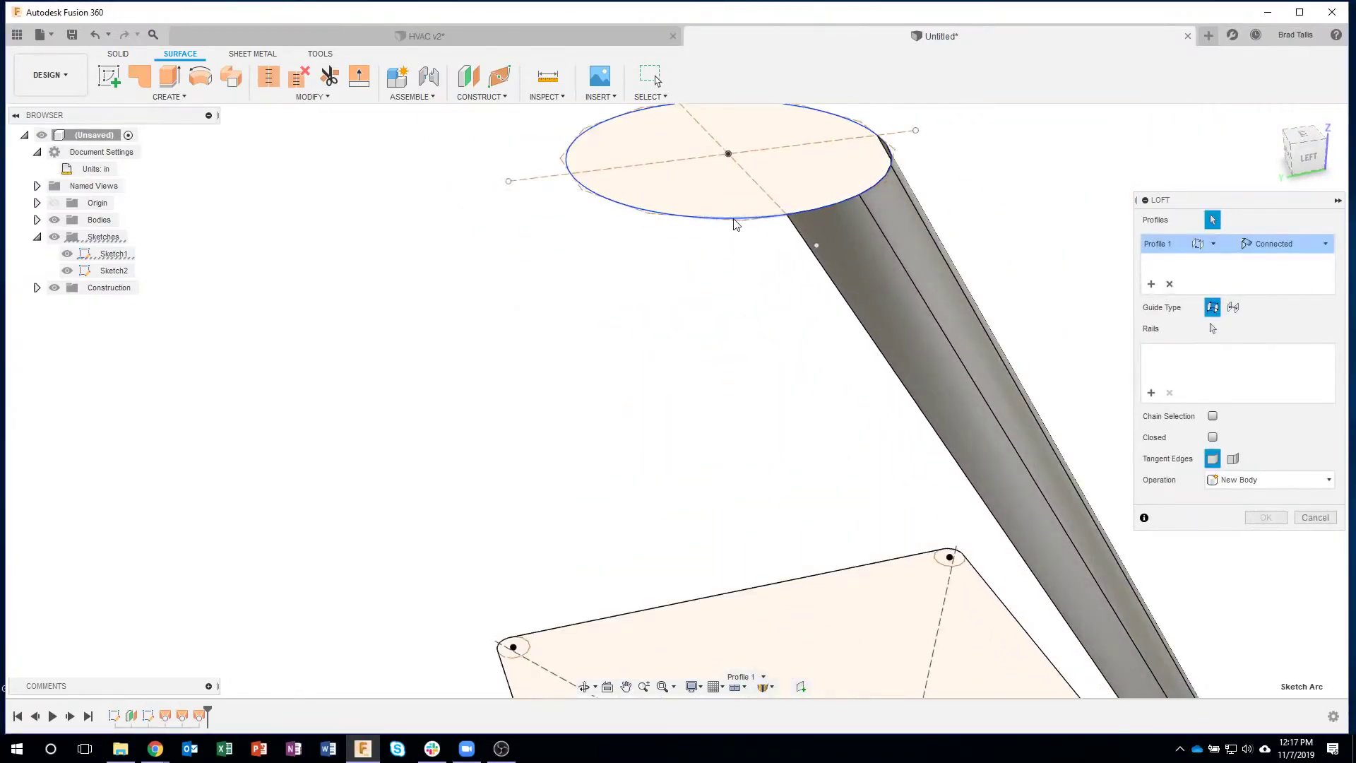
{"action": "left_click", "coordinate": [735, 224]}
{"action": "scroll", "coordinate": [929, 384], "scroll_direction": "down", "scroll_amount": 2}
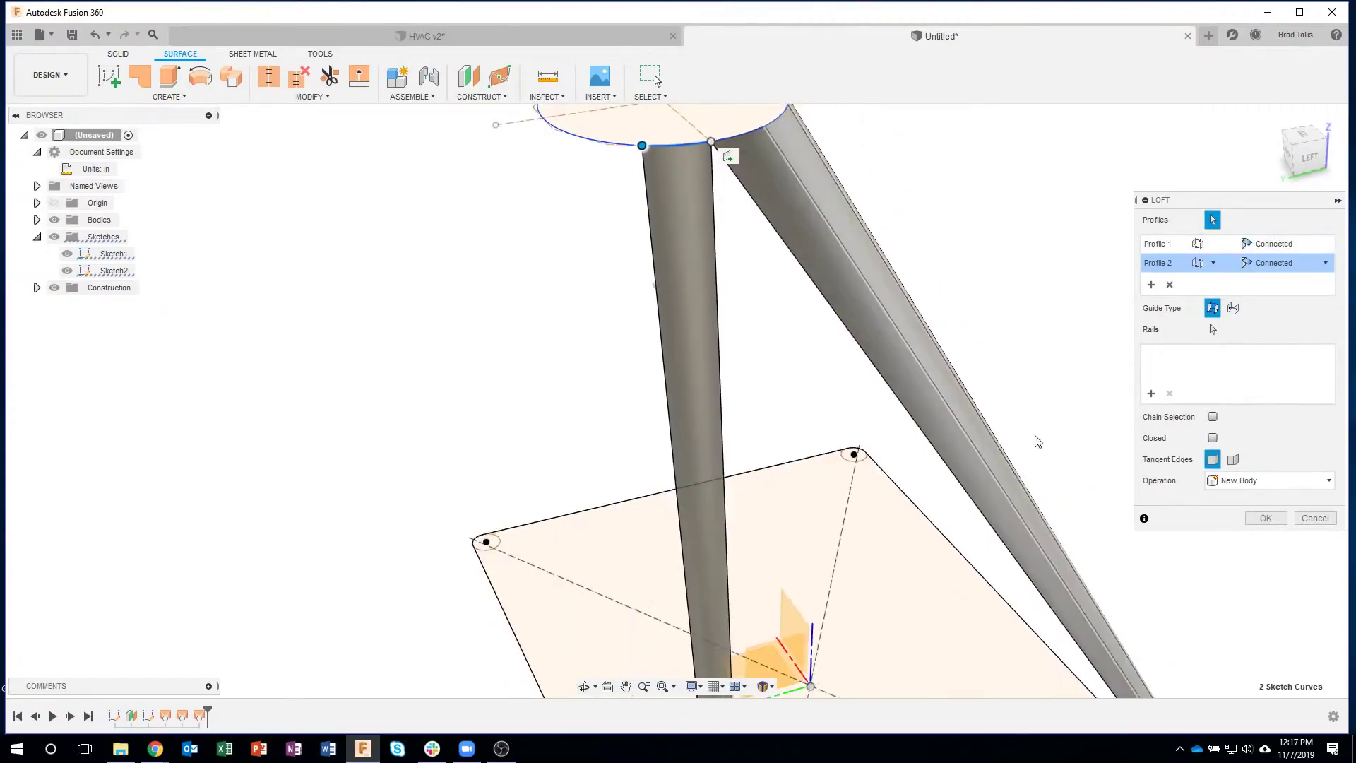
{"action": "left_click", "coordinate": [1265, 520]}
{"action": "scroll", "coordinate": [1180, 548], "scroll_direction": "down", "scroll_amount": 4}
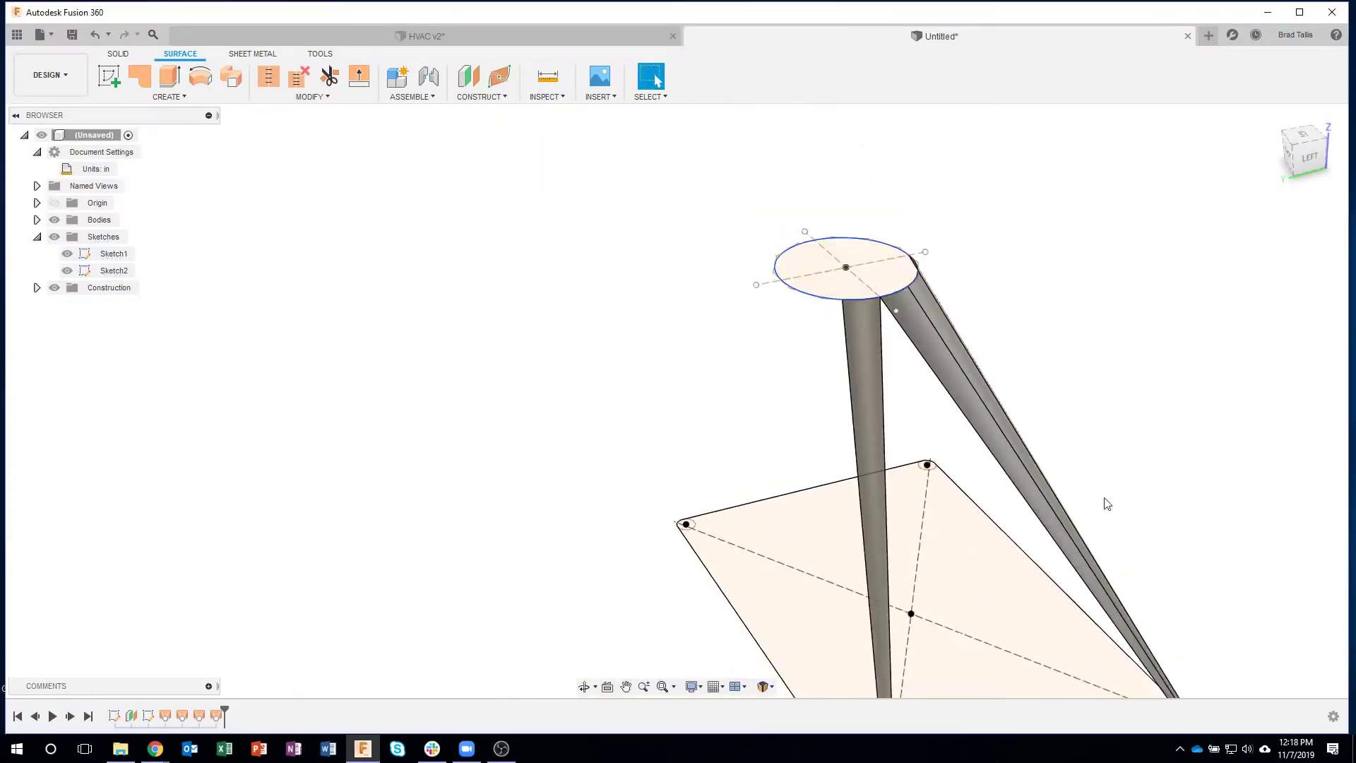
{"action": "middle_click_drag", "start_coordinate": [1017, 637], "coordinate": [1088, 587], "text": "shift"}
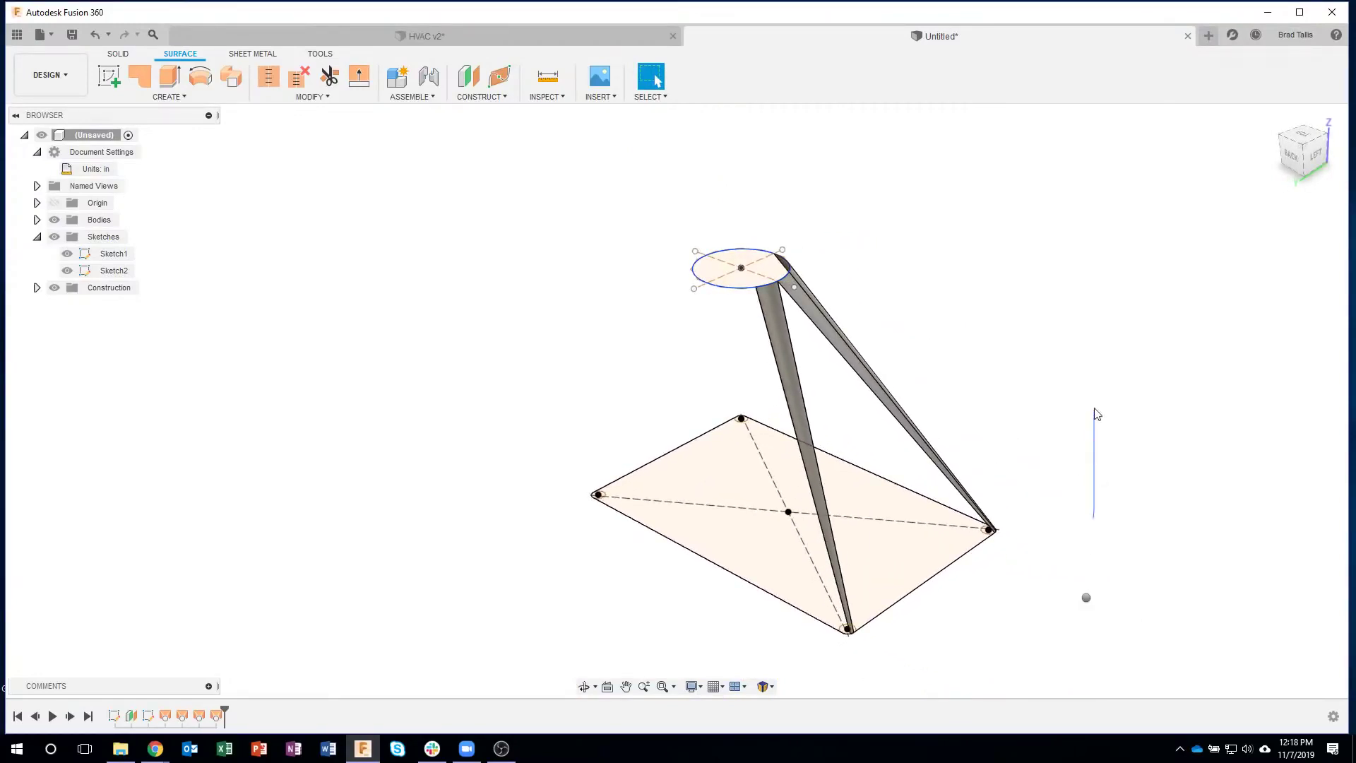
{"action": "key", "text": "Return"}
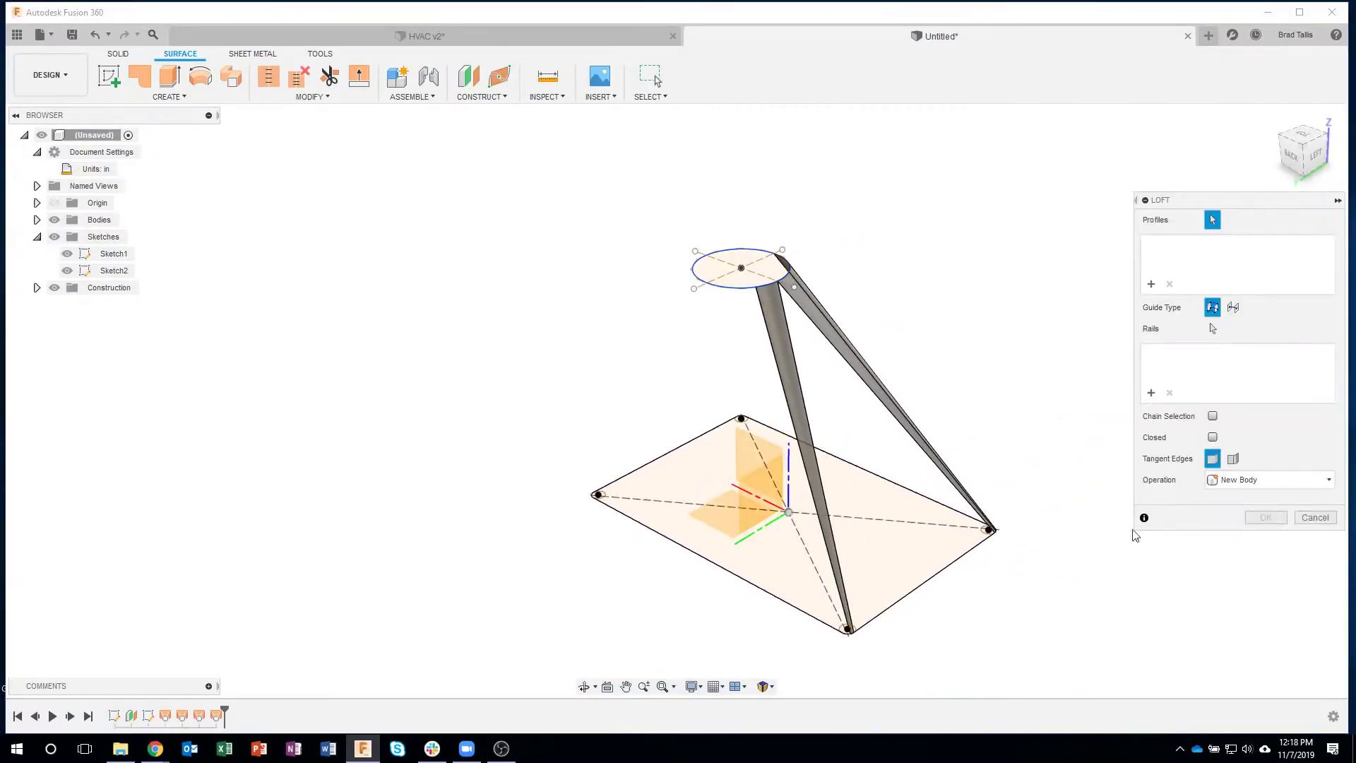
{"action": "left_click", "coordinate": [1312, 517]}
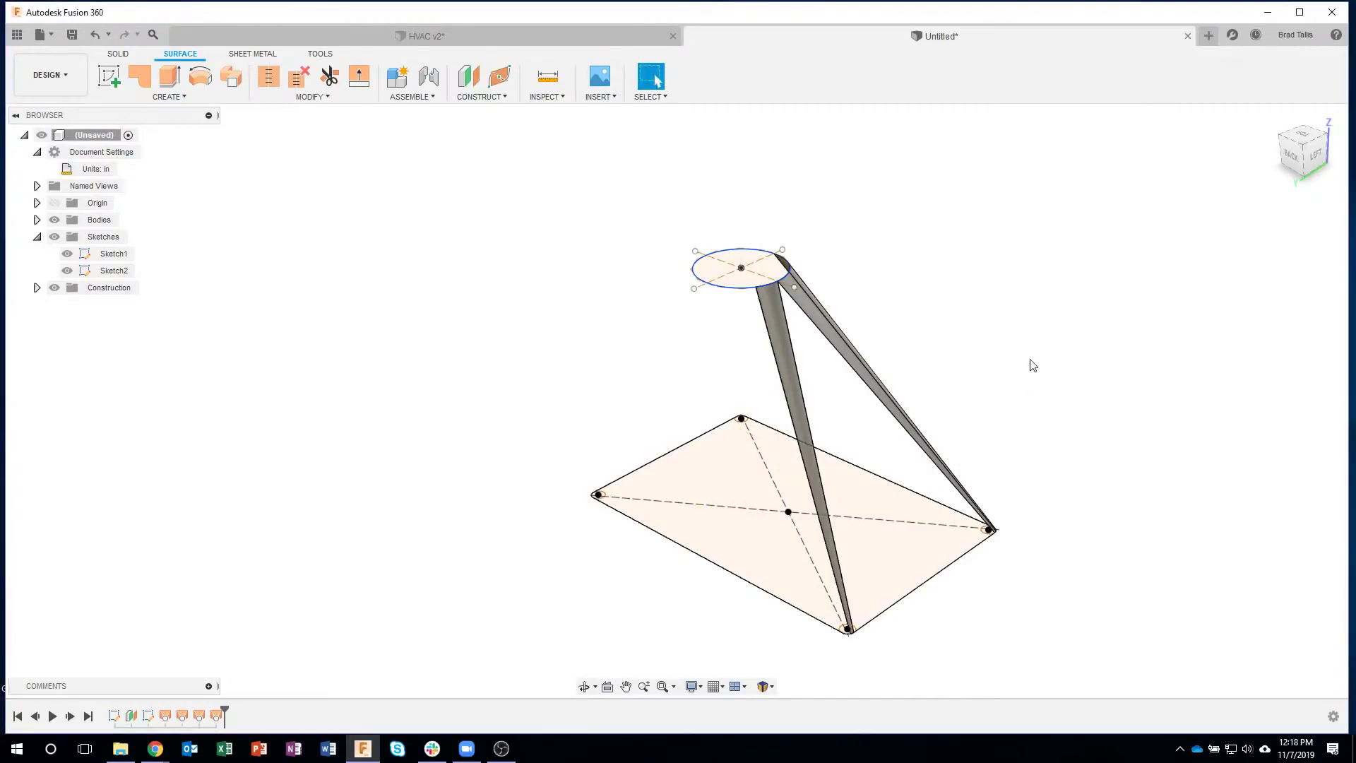
{"action": "right_click", "coordinate": [1034, 439]}
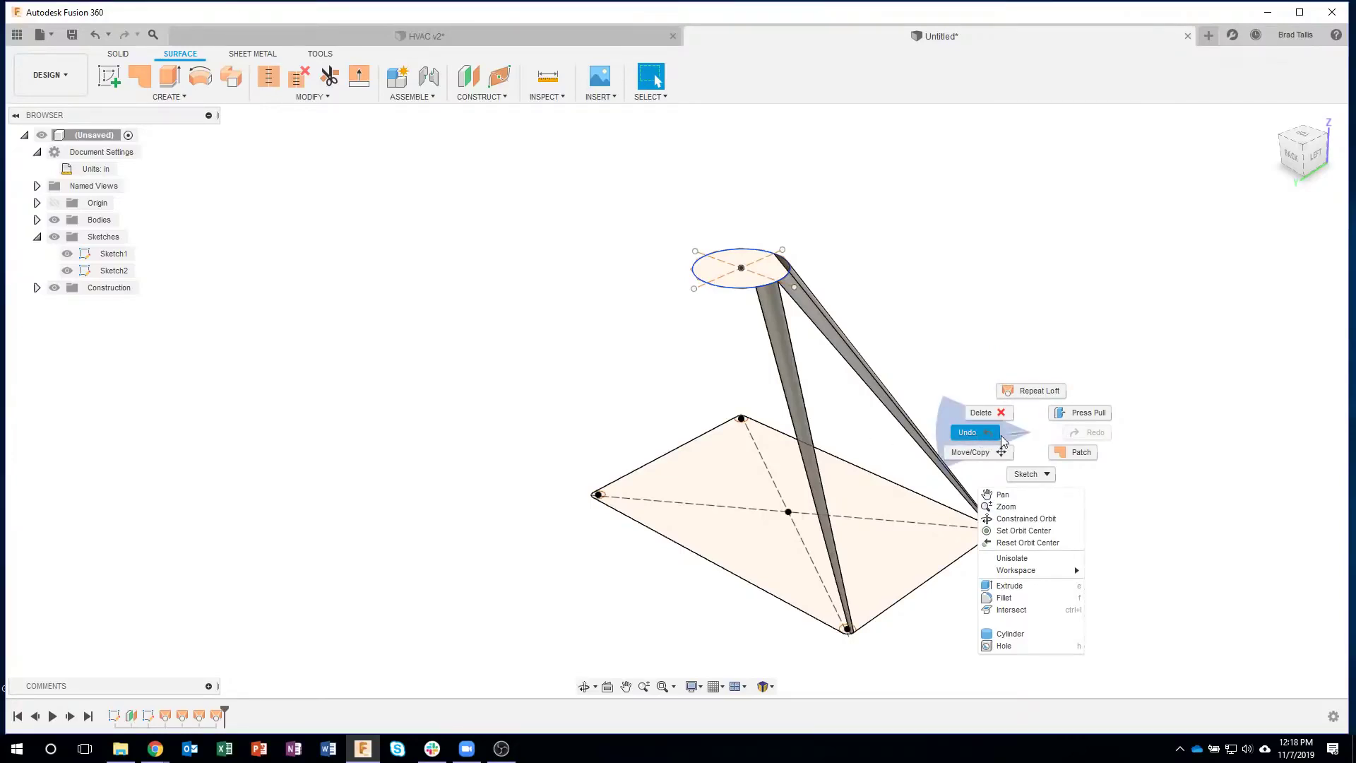
{"action": "left_click", "coordinate": [1060, 282]}
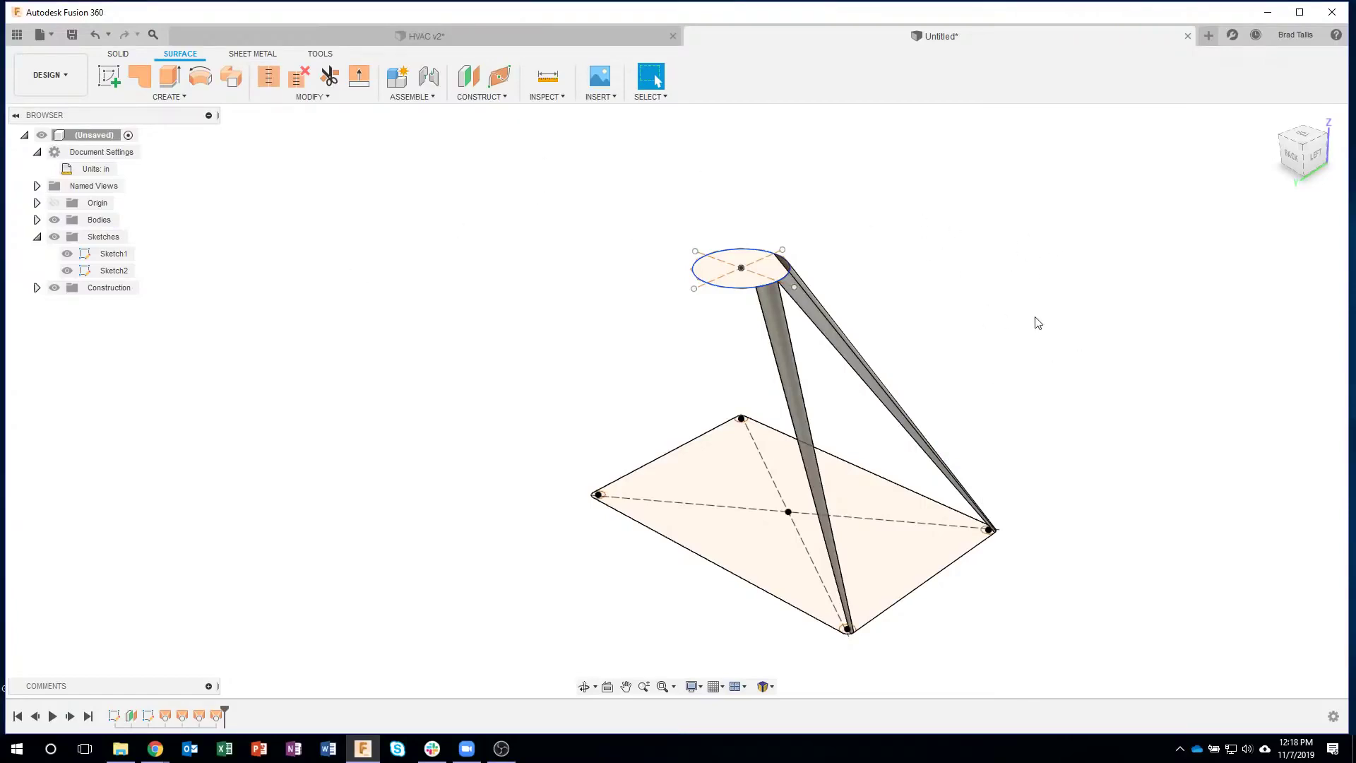
Start another surface loft from the circle's arc segment beside the upper edge of the back-left corner's strip.
{"action": "right_click_drag", "start_coordinate": [1019, 354], "coordinate": [1020, 263]}
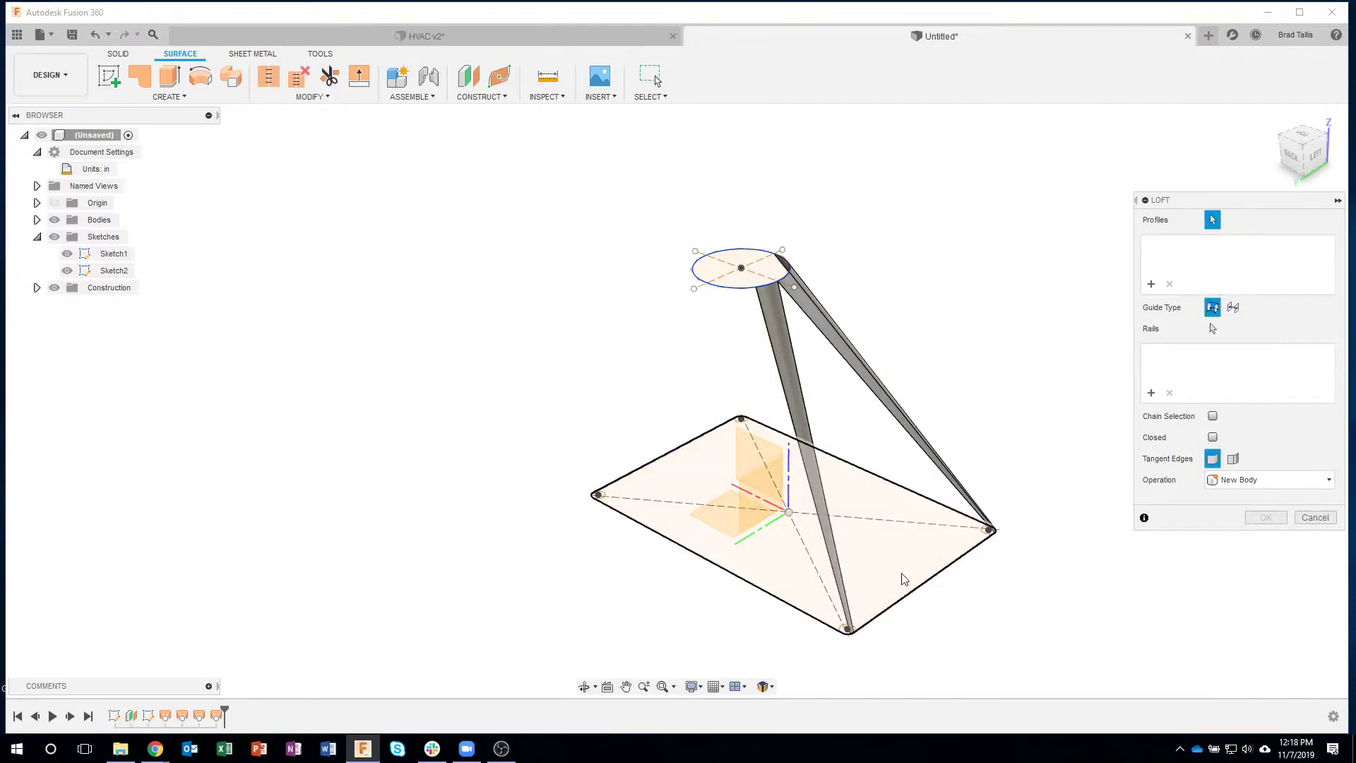
{"action": "scroll", "coordinate": [735, 246], "scroll_direction": "up", "scroll_amount": 5}
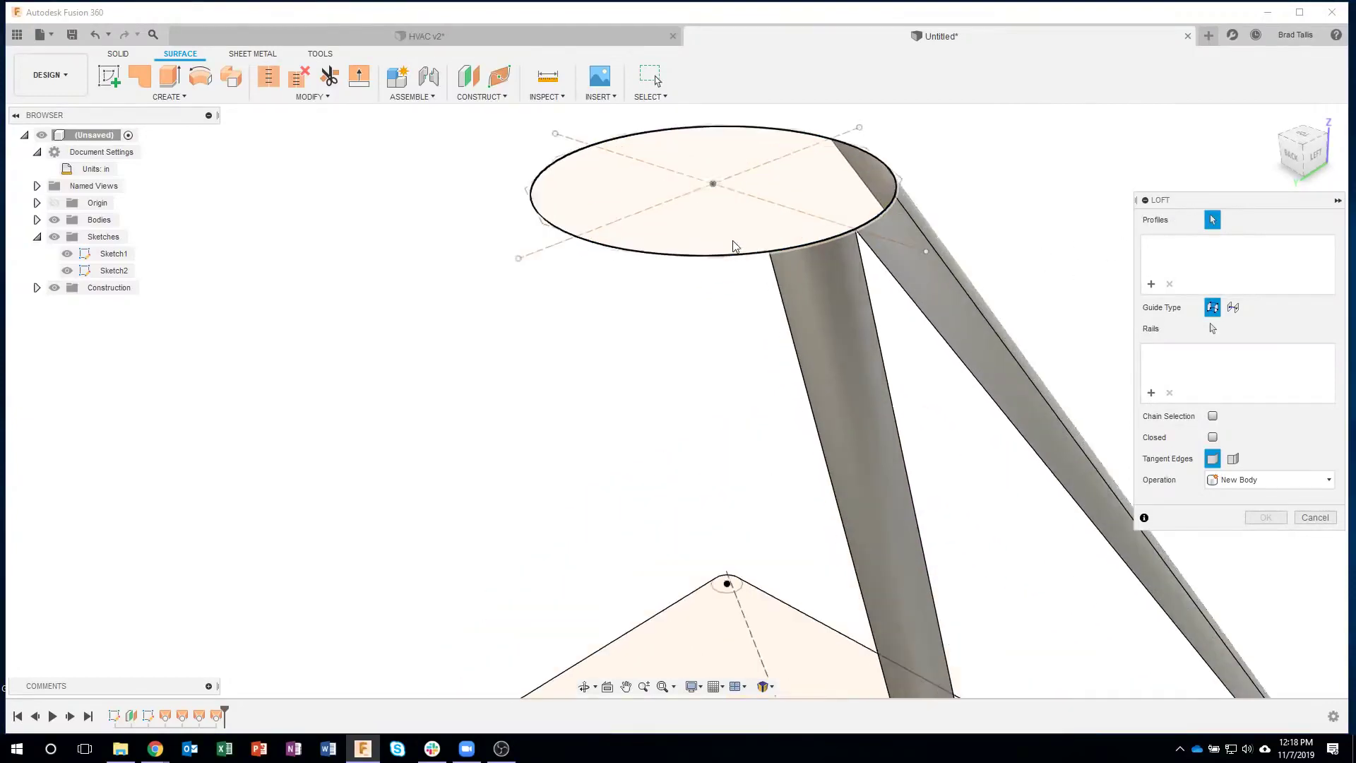
{"action": "scroll", "coordinate": [735, 246], "scroll_direction": "up", "scroll_amount": 2}
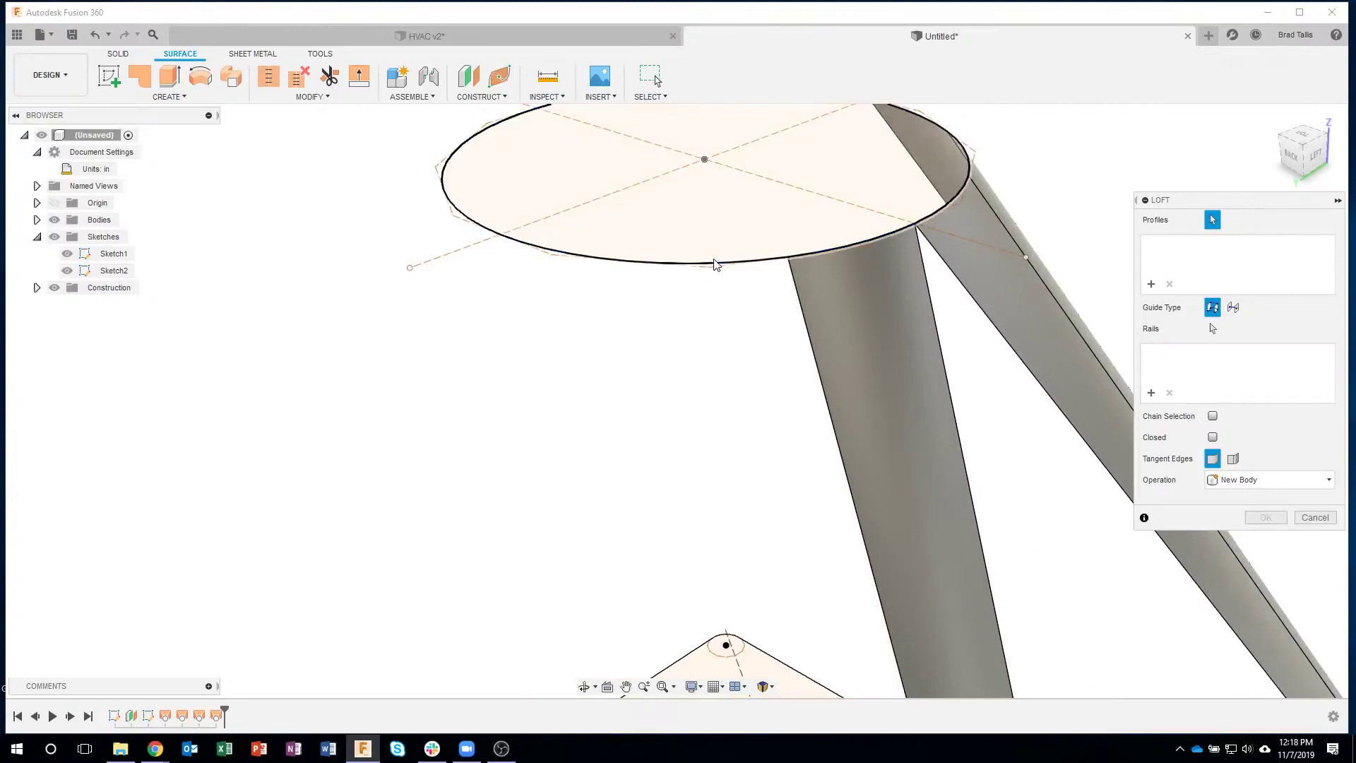
{"action": "left_click", "coordinate": [713, 264]}
{"action": "scroll", "coordinate": [720, 351], "scroll_direction": "down", "scroll_amount": 5}
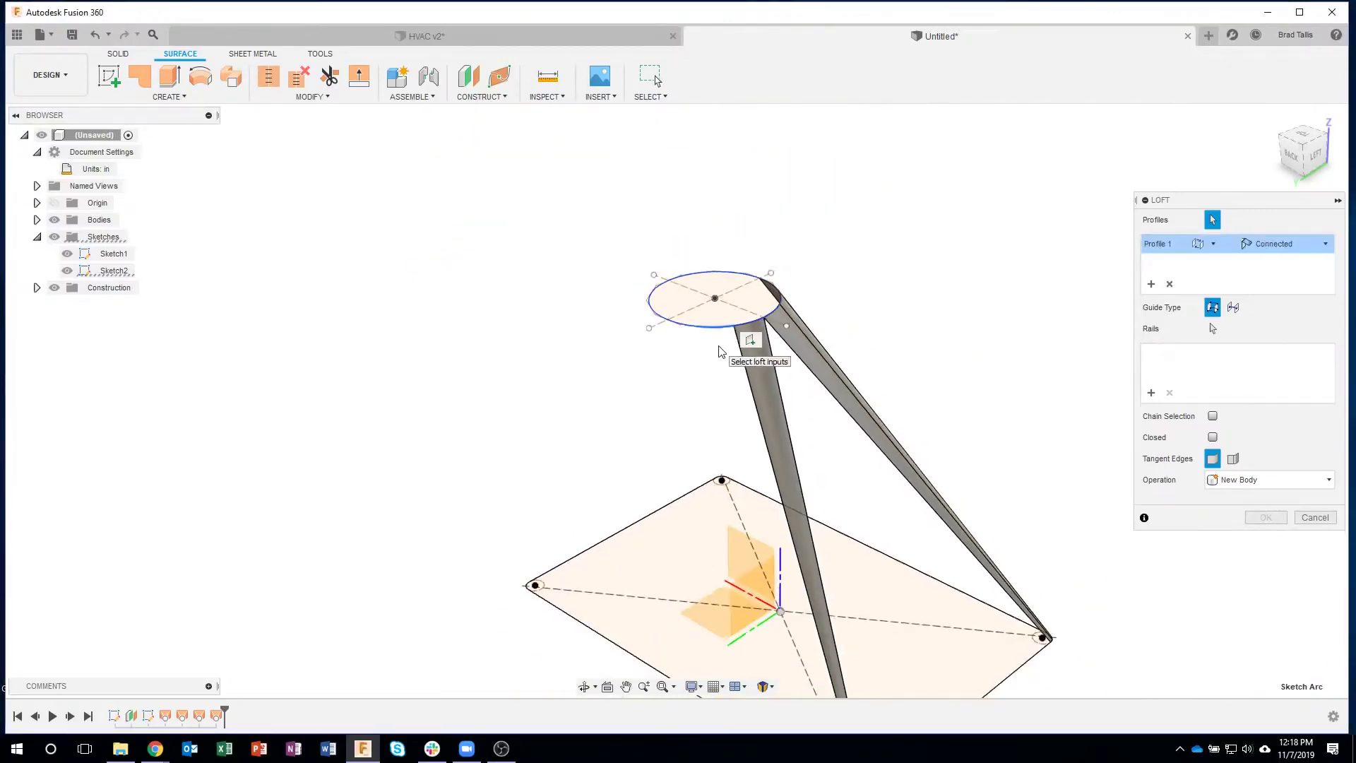
Add both pieces of the back-left fillet's middle arc as the second profile and finish the loft as a new body.
{"action": "scroll", "coordinate": [770, 456], "scroll_direction": "up", "scroll_amount": 6}
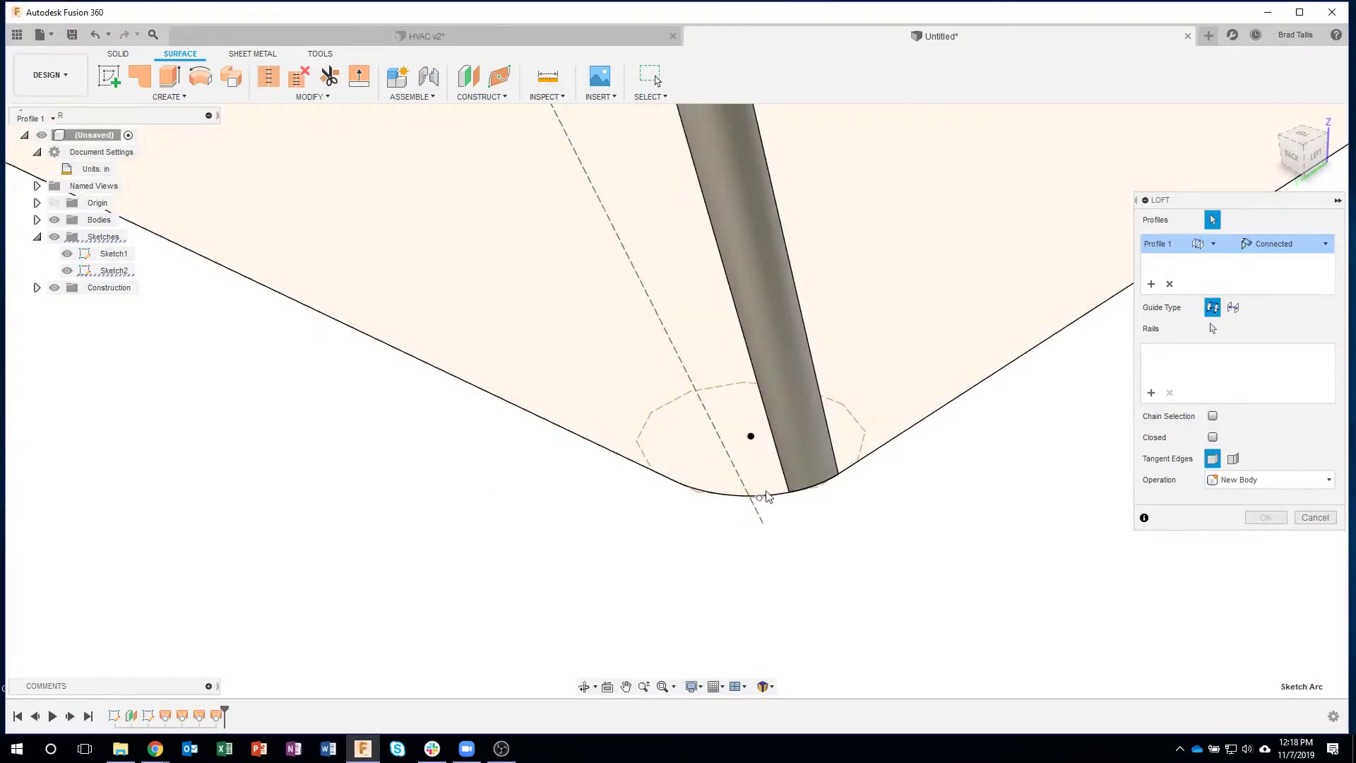
{"action": "scroll", "coordinate": [768, 496], "scroll_direction": "up", "scroll_amount": 5}
{"action": "scroll", "coordinate": [770, 501], "scroll_direction": "down", "scroll_amount": 2}
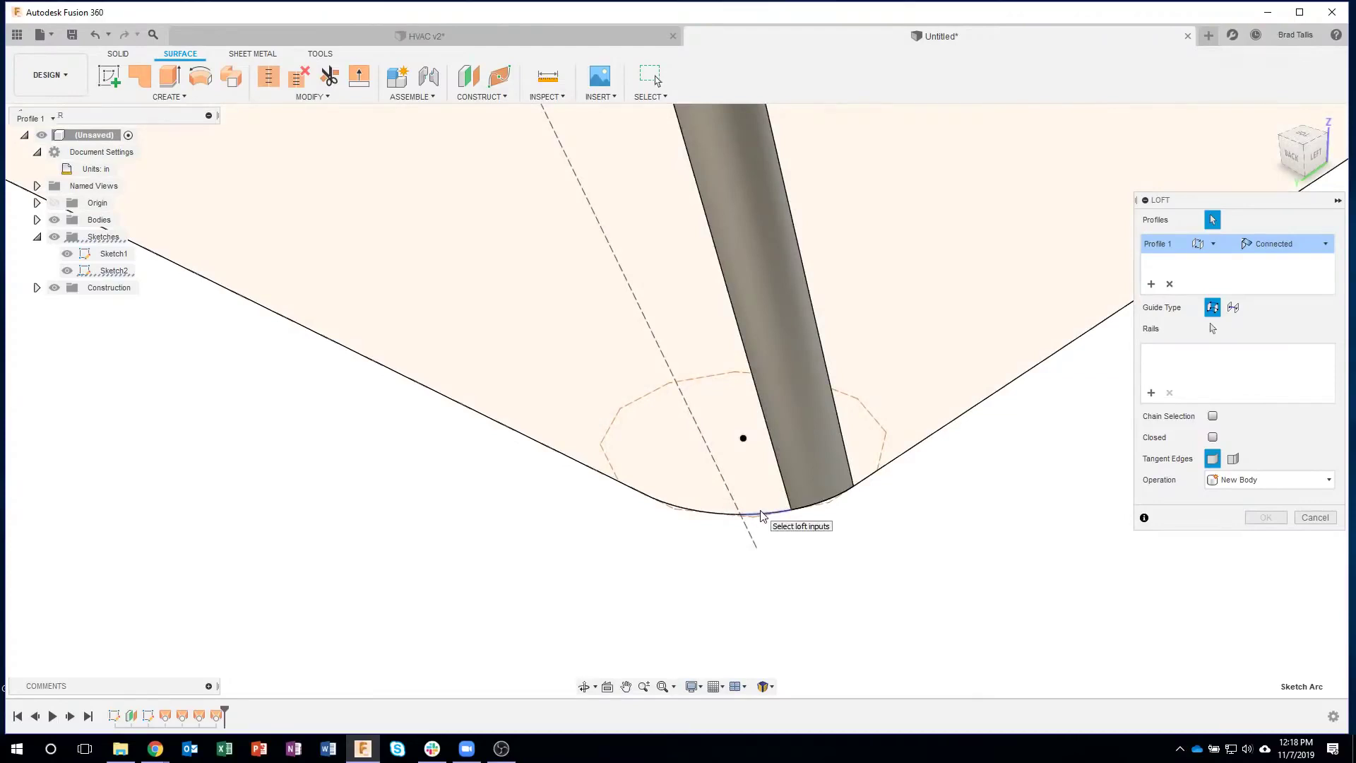
{"action": "left_click", "coordinate": [763, 517]}
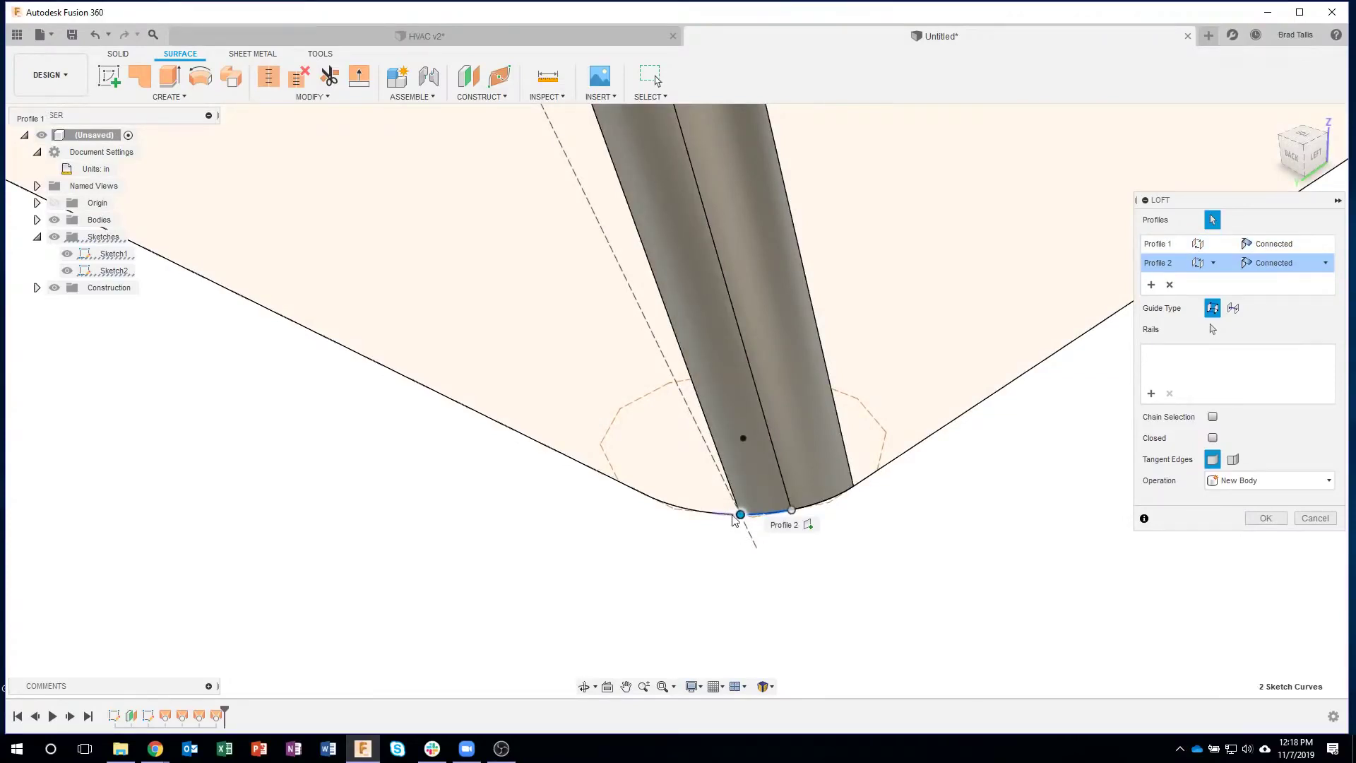
{"action": "left_click", "coordinate": [735, 518]}
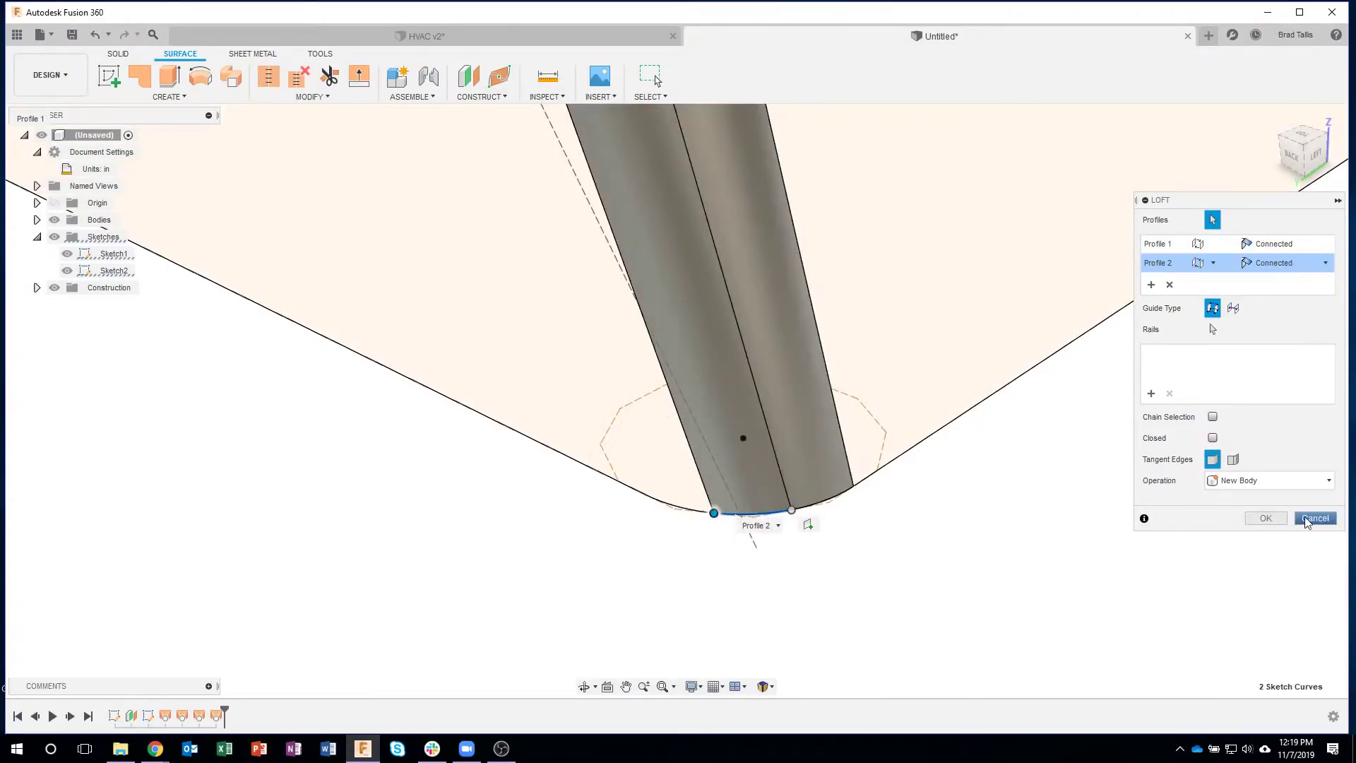
{"action": "left_click", "coordinate": [1266, 518]}
Loft the back-left fillet's remaining arc segment to the circle's next free arc segment as a new body.
{"action": "right_click_drag", "start_coordinate": [1081, 394], "coordinate": [1080, 390]}
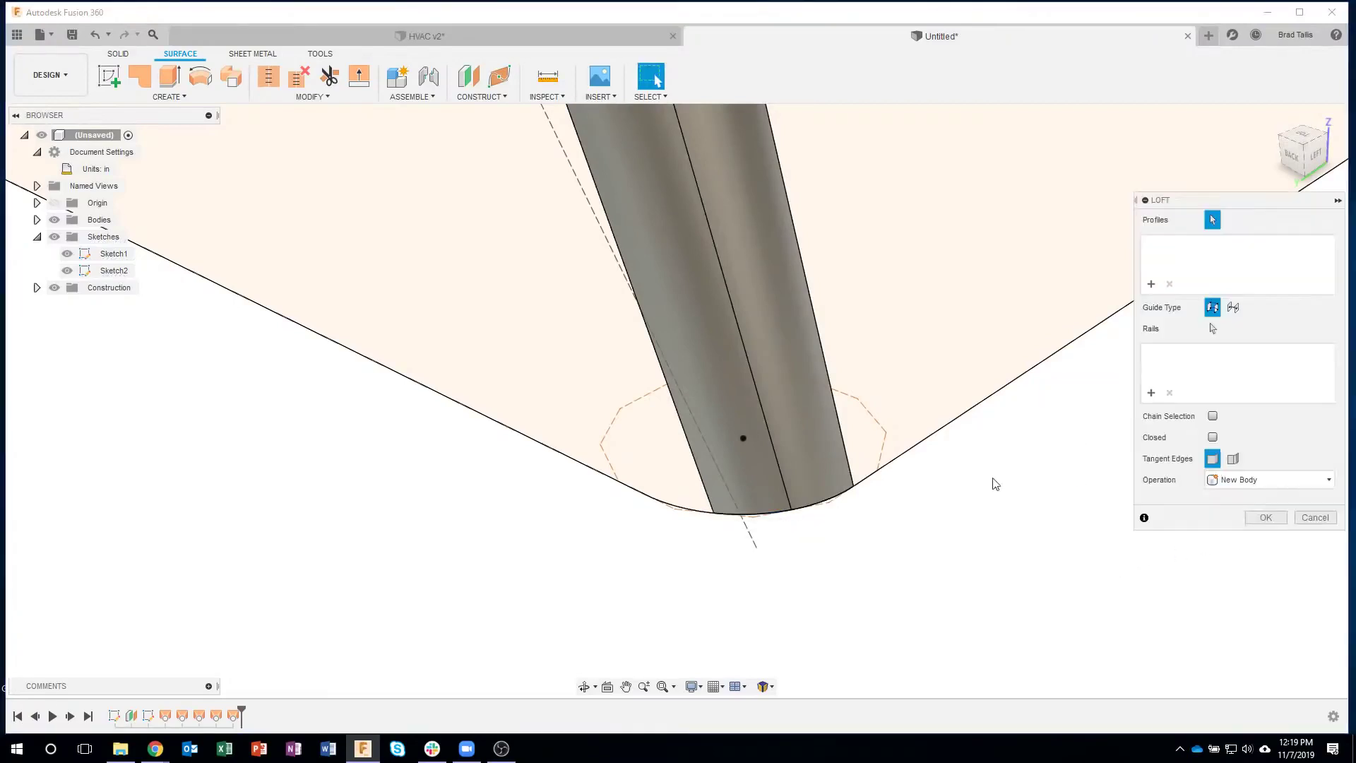
{"action": "left_click", "coordinate": [693, 516]}
{"action": "scroll", "coordinate": [693, 516], "scroll_direction": "down", "scroll_amount": 5}
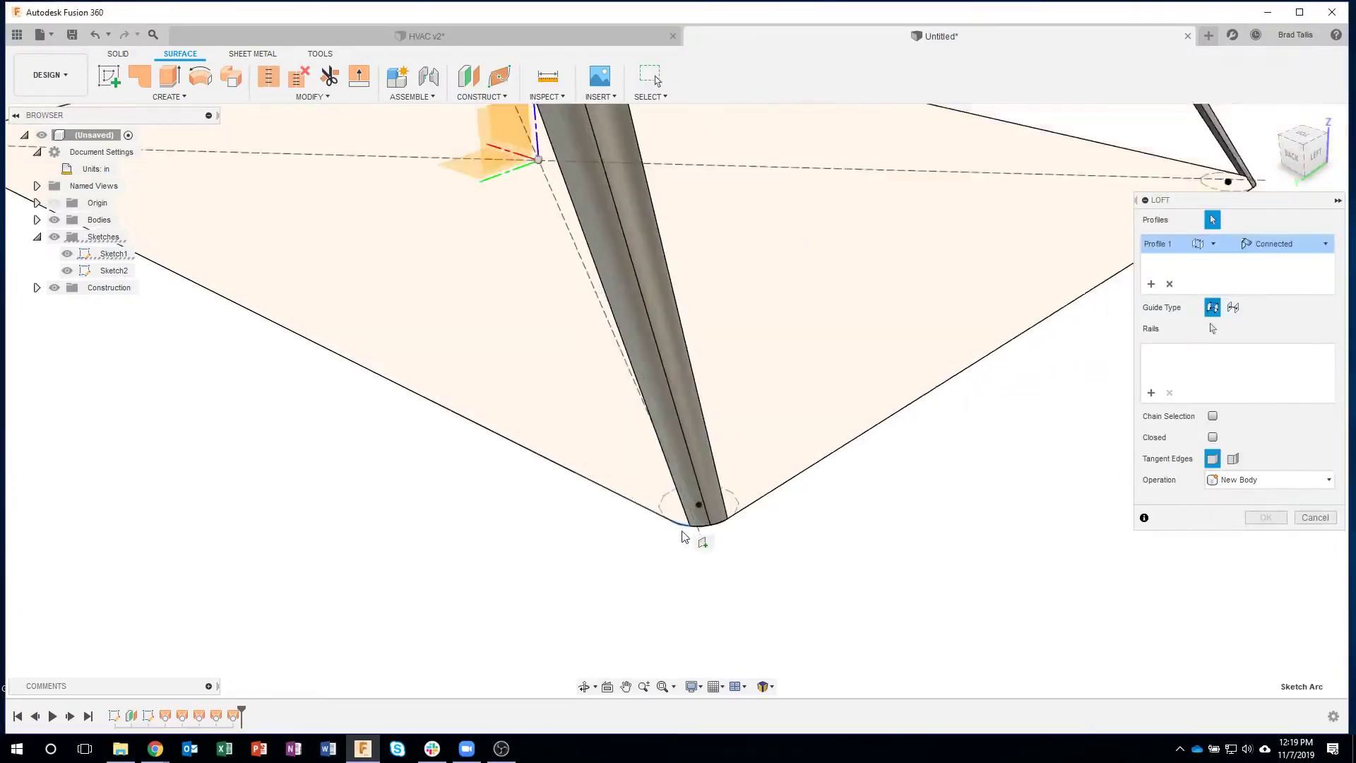
{"action": "scroll", "coordinate": [551, 246], "scroll_direction": "up", "scroll_amount": 5}
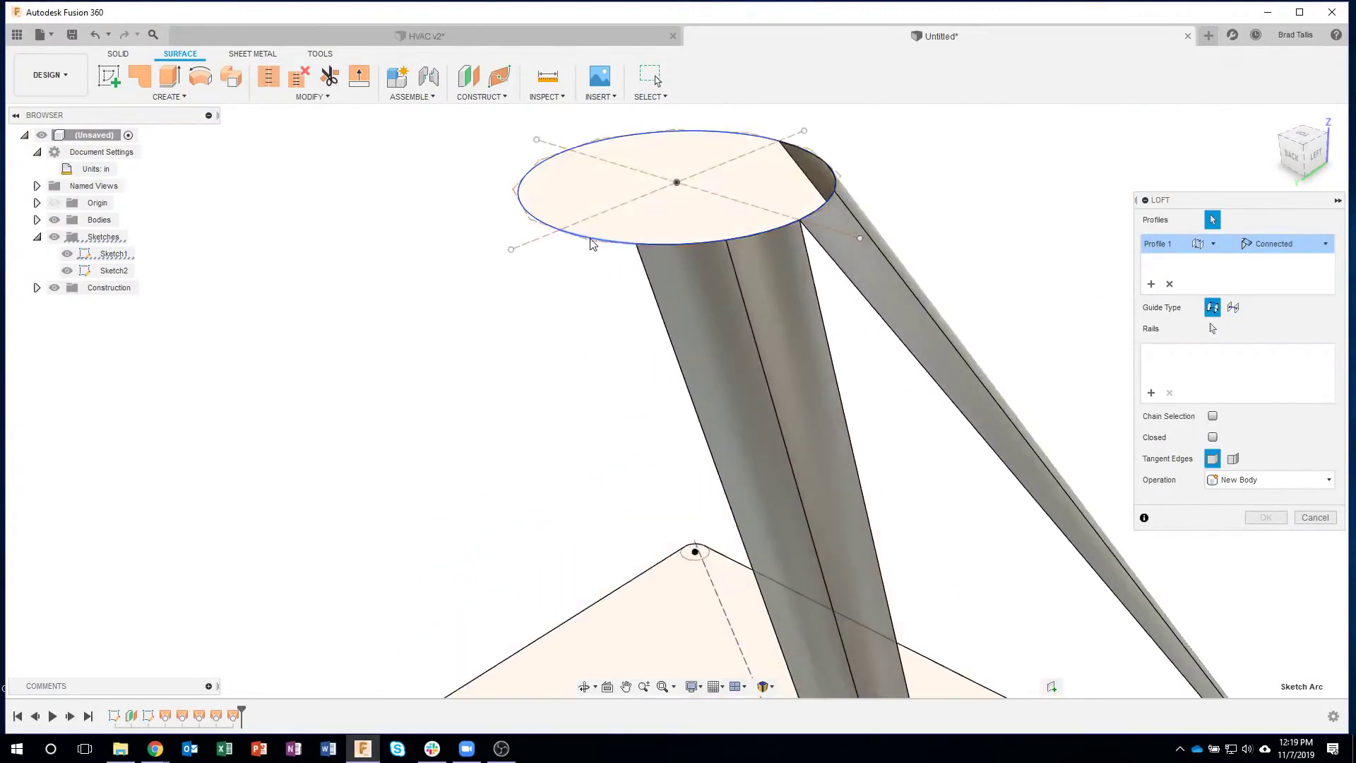
{"action": "left_click", "coordinate": [604, 246]}
{"action": "scroll", "coordinate": [947, 489], "scroll_direction": "down", "scroll_amount": 5}
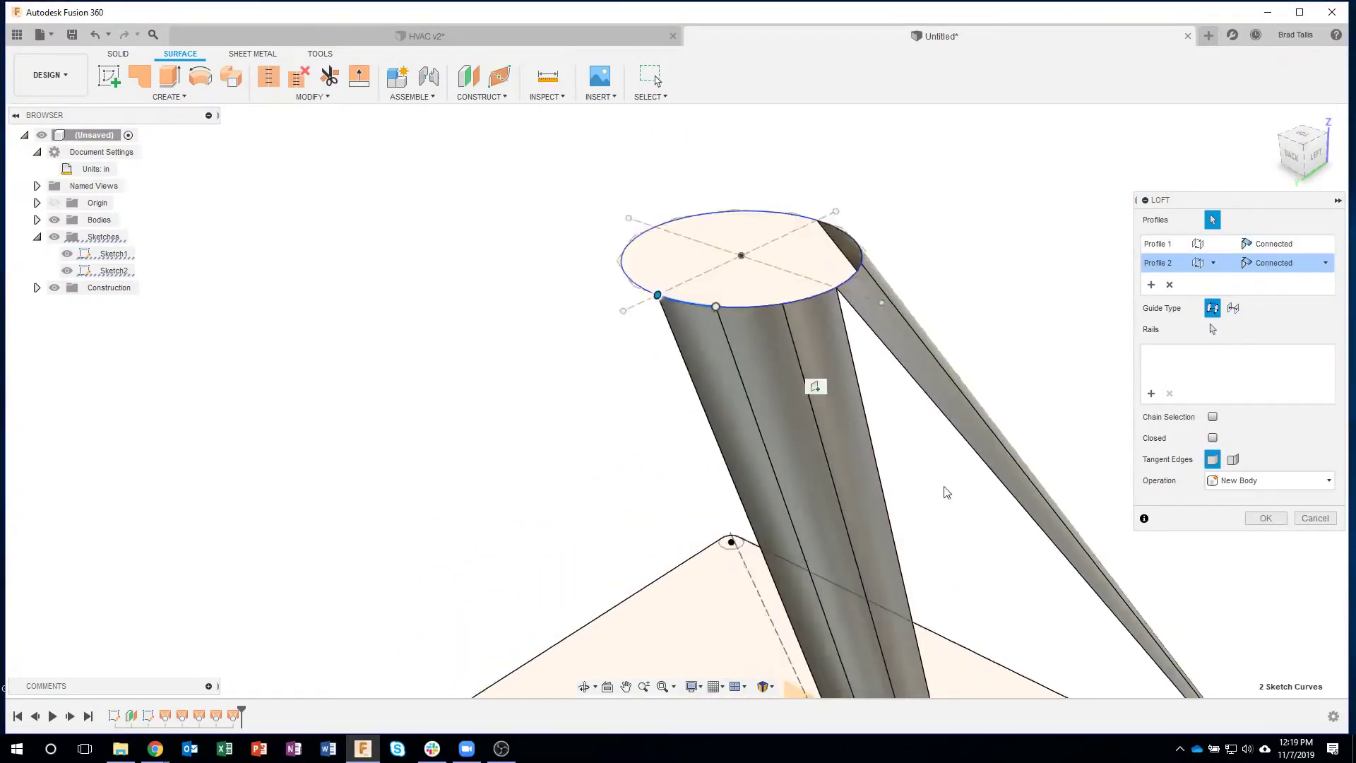
{"action": "key", "text": "Return"}
Start a surface loft from the base's left straight edge between the two corners with finished strips.
{"action": "middle_click_drag", "start_coordinate": [1265, 525], "coordinate": [813, 282], "text": "shift"}
{"action": "scroll", "coordinate": [695, 272], "scroll_direction": "up", "scroll_amount": 5}
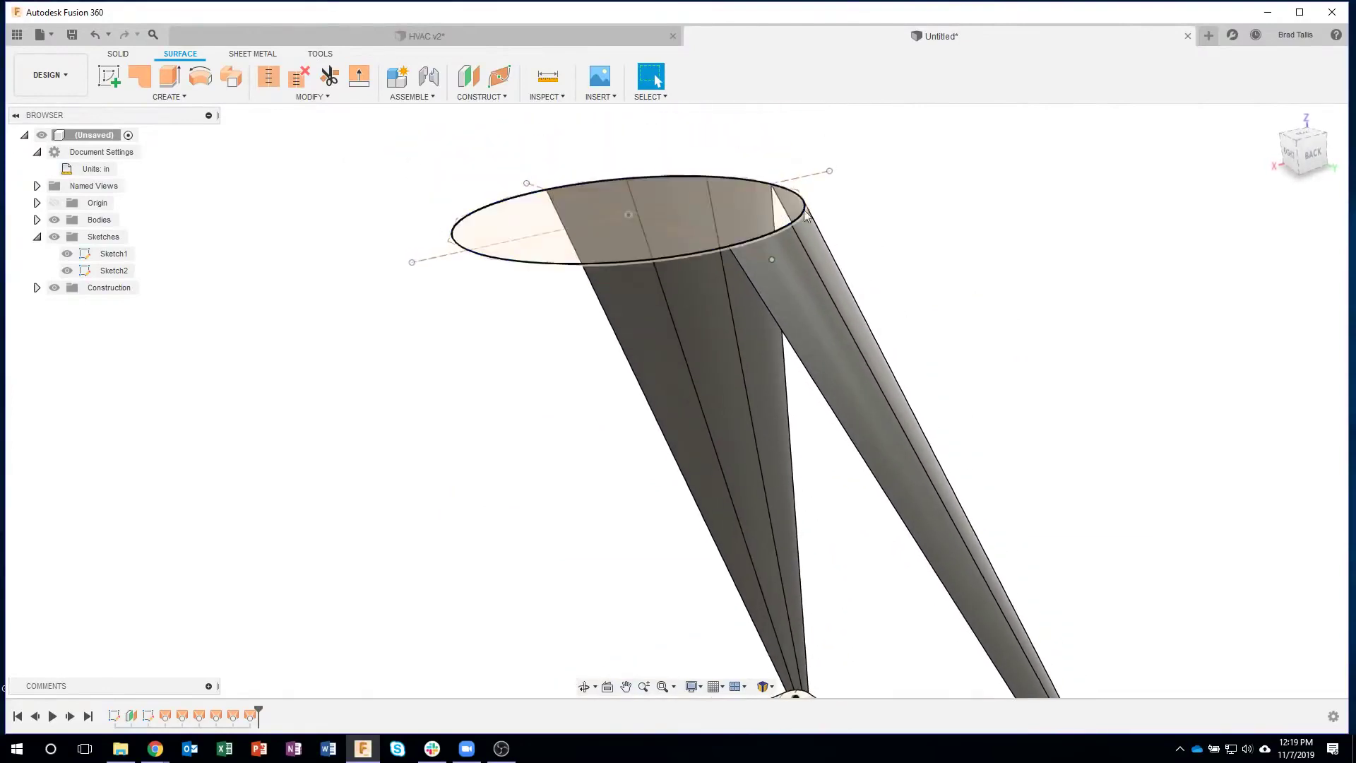
{"action": "scroll", "coordinate": [1038, 314], "scroll_direction": "down", "scroll_amount": 3}
{"action": "middle_click_drag", "start_coordinate": [1038, 315], "coordinate": [903, 328], "text": "shift"}
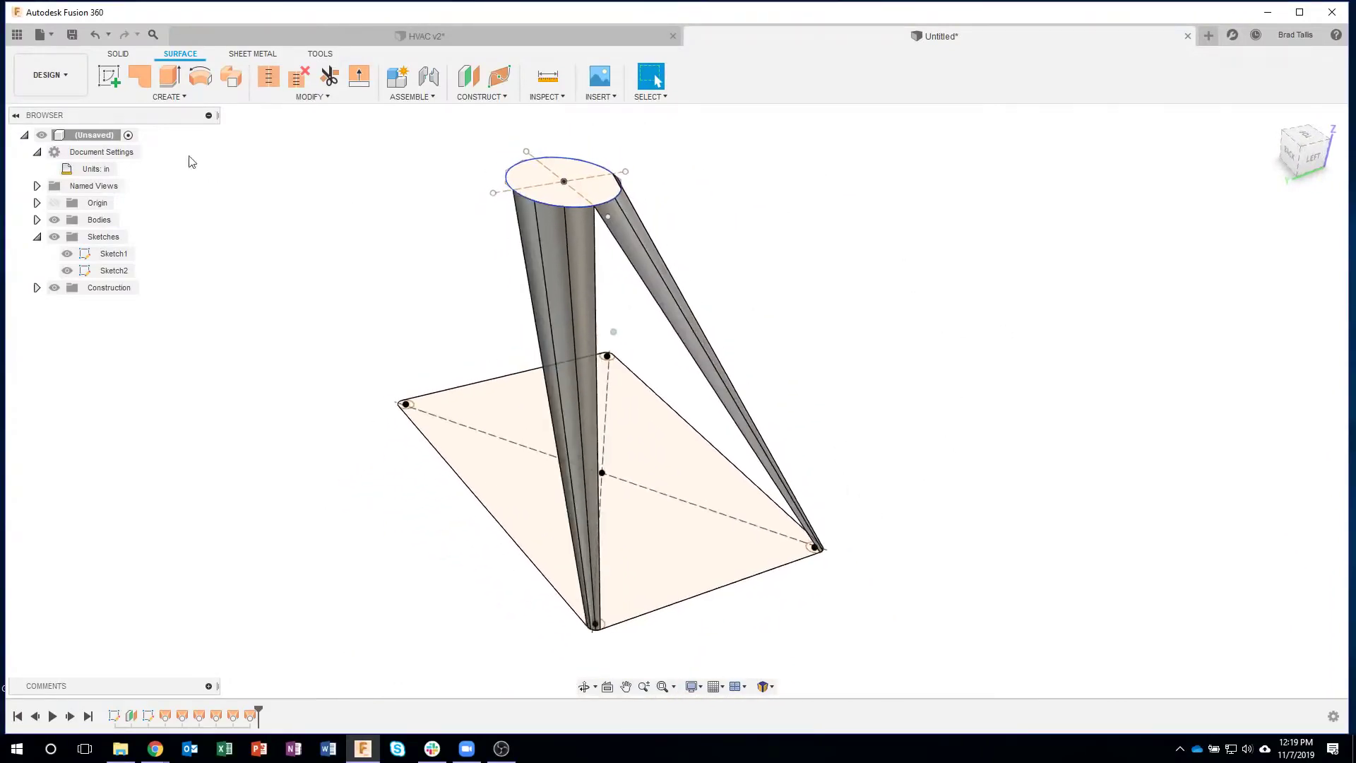
{"action": "left_click", "coordinate": [169, 96]}
{"action": "left_click", "coordinate": [141, 216]}
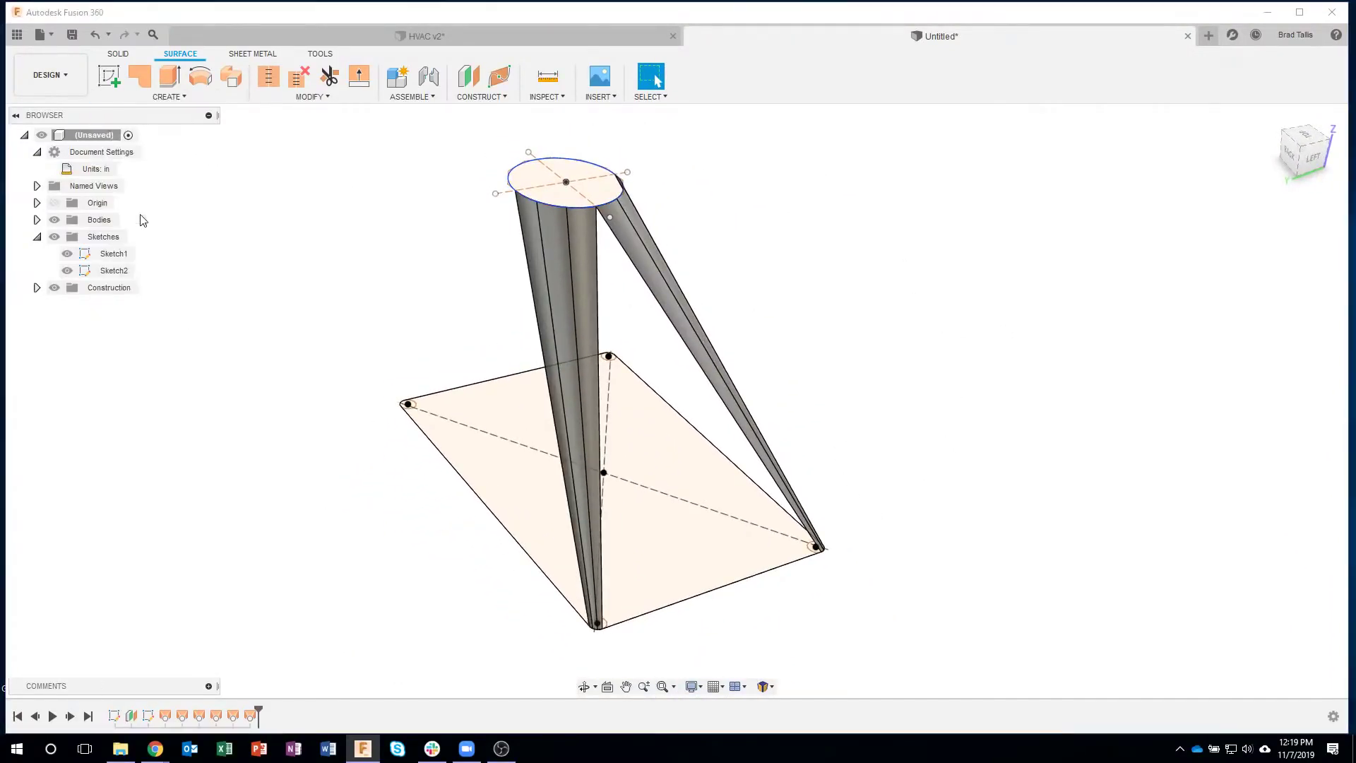
{"action": "left_click", "coordinate": [693, 594]}
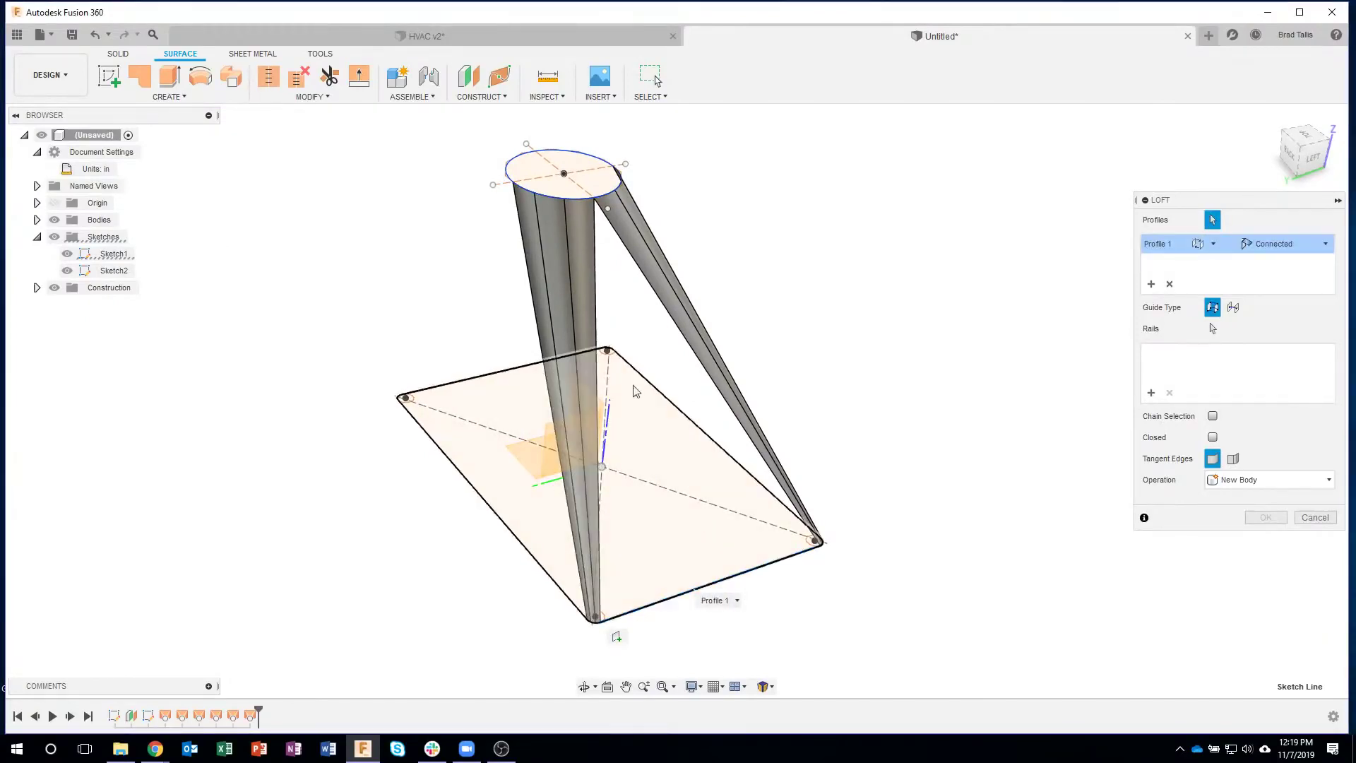
Loft the edge to the circle point shared by both corners' strips, creating the triangular side as a new body.
{"action": "scroll", "coordinate": [598, 243], "scroll_direction": "up", "scroll_amount": 5}
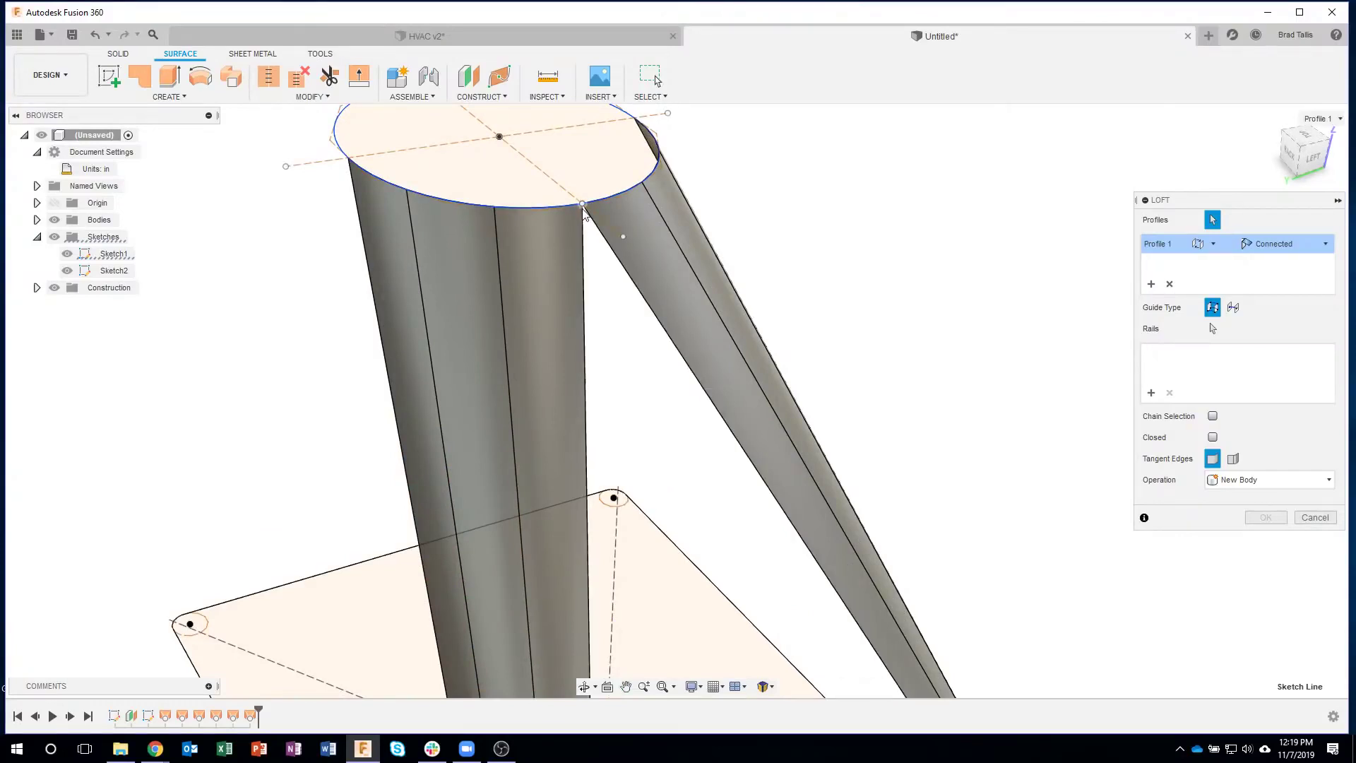
{"action": "left_click", "coordinate": [583, 206]}
{"action": "scroll", "coordinate": [902, 356], "scroll_direction": "down", "scroll_amount": 5}
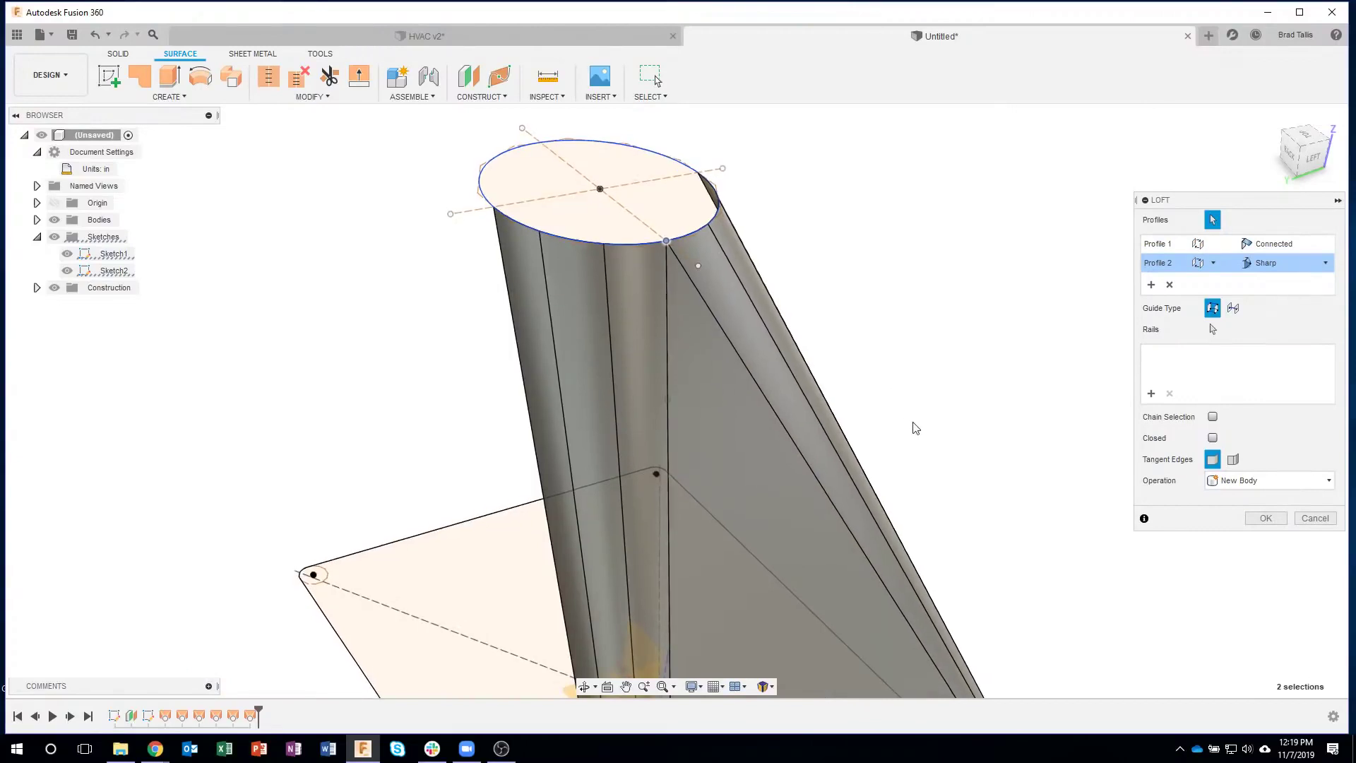
{"action": "middle_click_drag", "start_coordinate": [907, 601], "coordinate": [857, 584]}
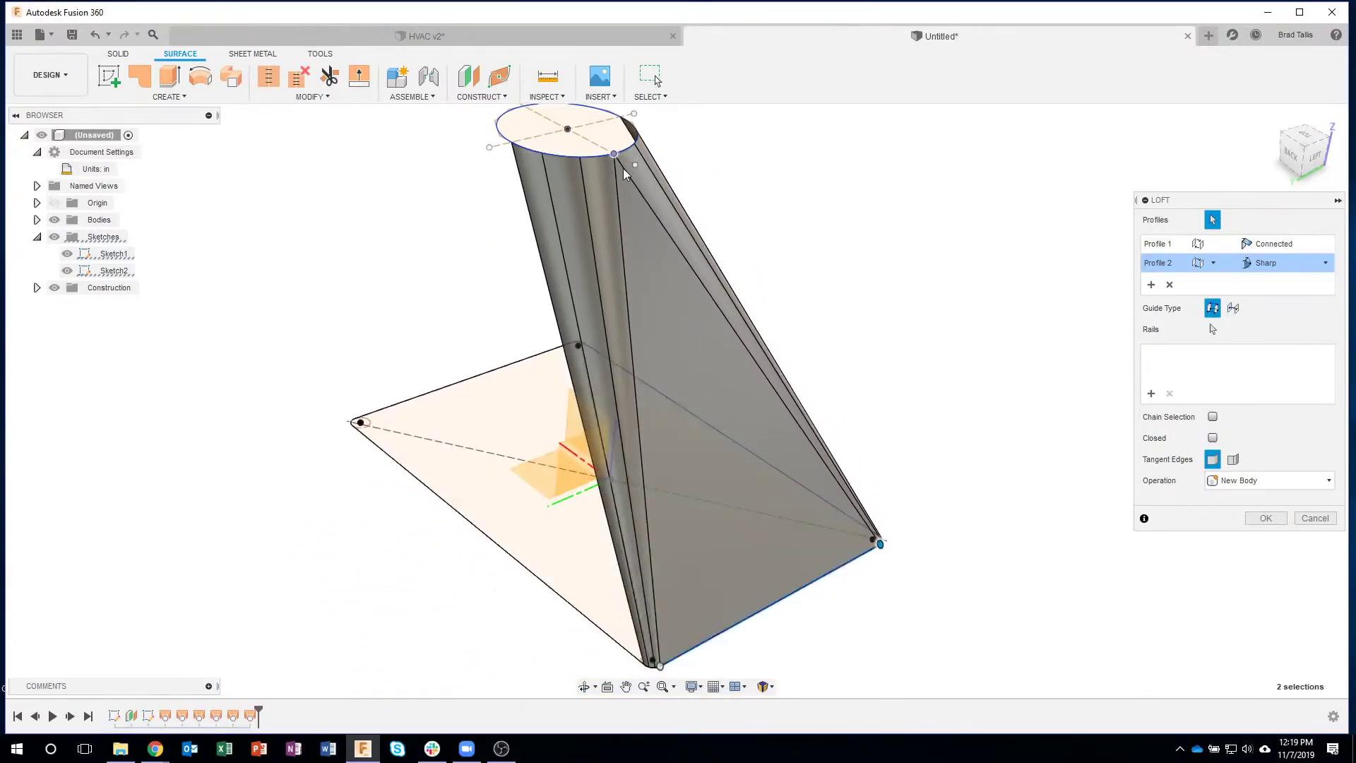
{"action": "left_click", "coordinate": [1266, 518]}
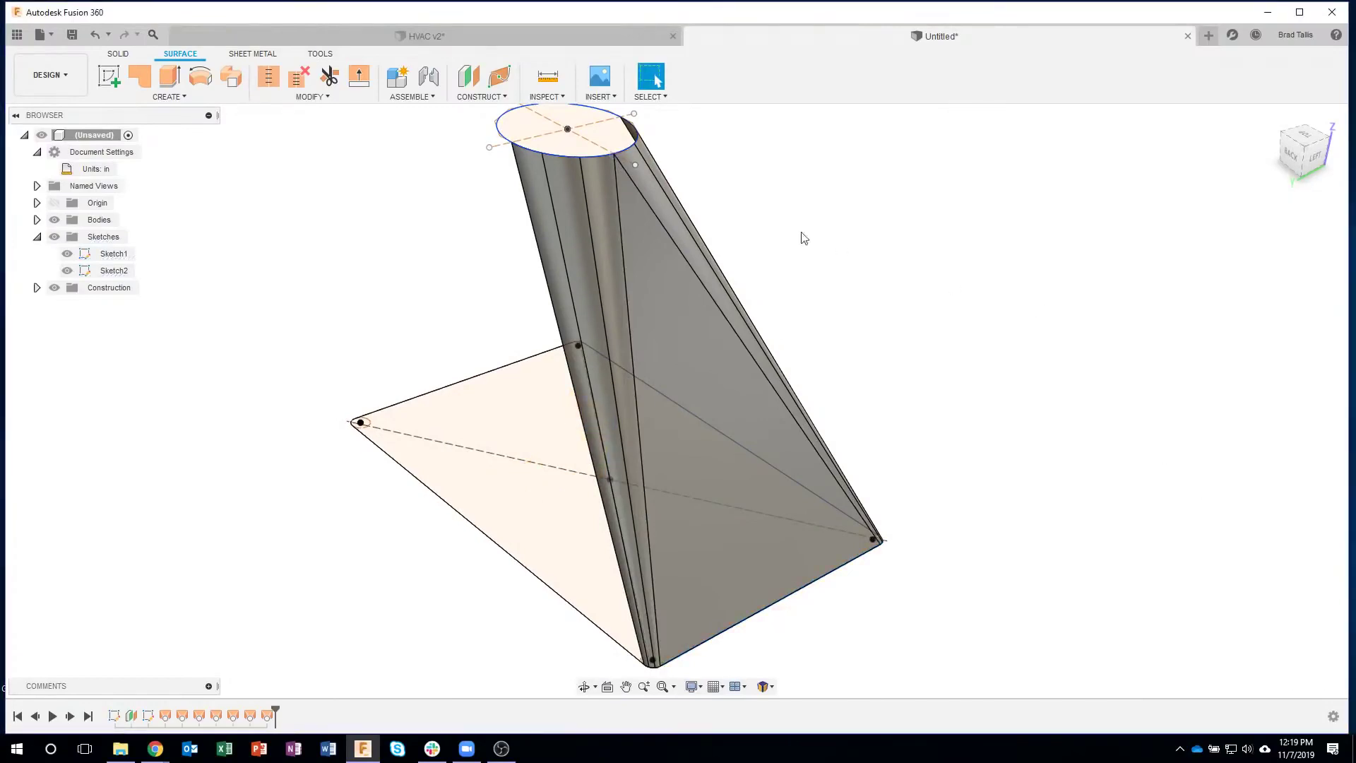
Start a surface loft from the back-right fillet's arc segment adjoining the base's back edge.
{"action": "middle_click_drag", "start_coordinate": [802, 233], "coordinate": [397, 451], "text": "shift"}
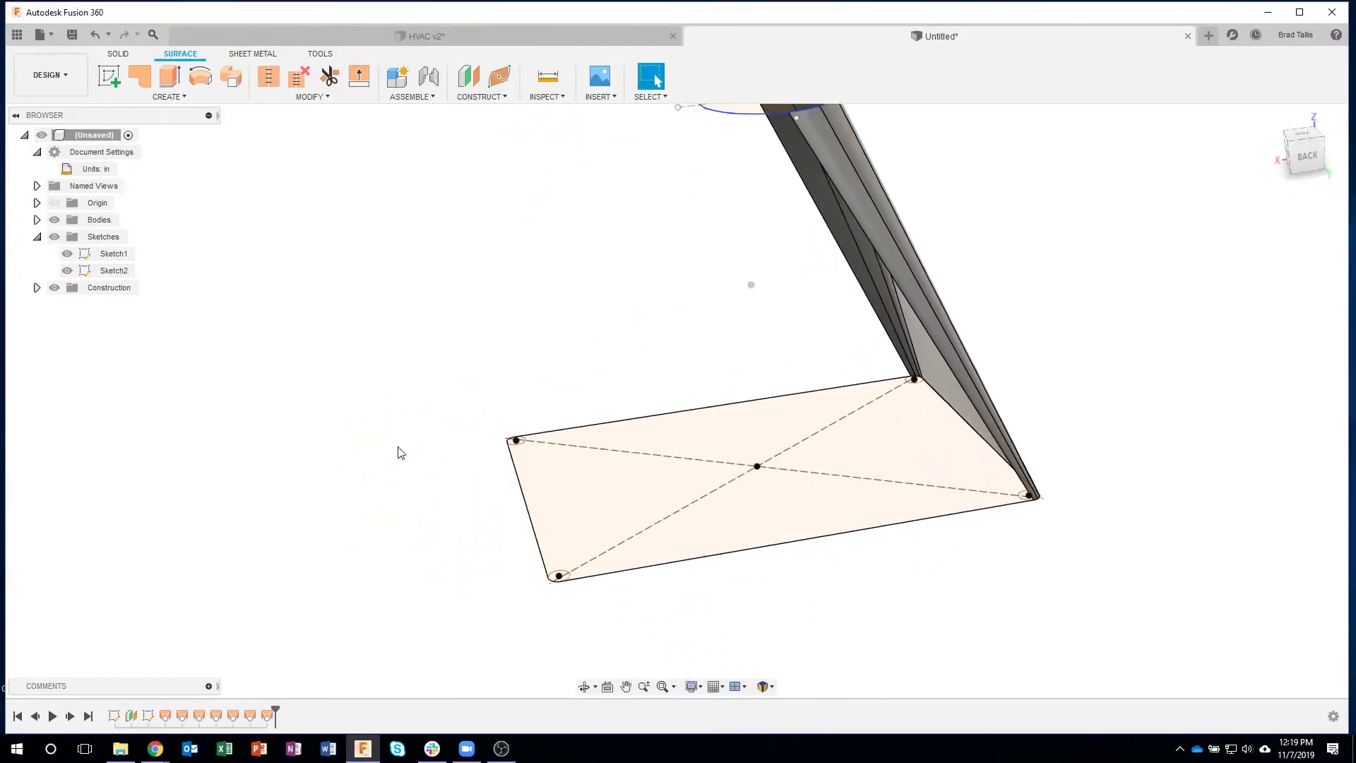
{"action": "right_click_drag", "start_coordinate": [396, 473], "coordinate": [400, 301]}
{"action": "scroll", "coordinate": [521, 415], "scroll_direction": "up", "scroll_amount": 8}
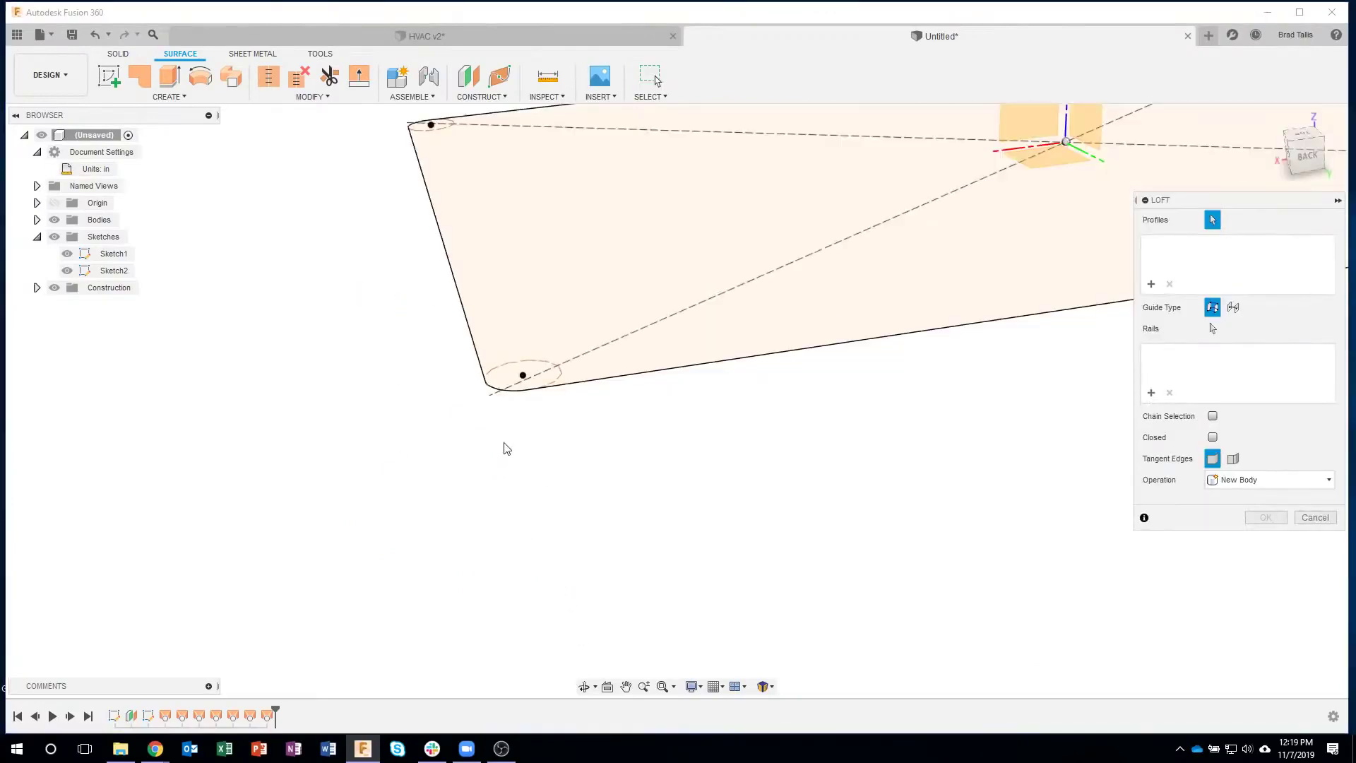
{"action": "scroll", "coordinate": [523, 414], "scroll_direction": "up", "scroll_amount": 4}
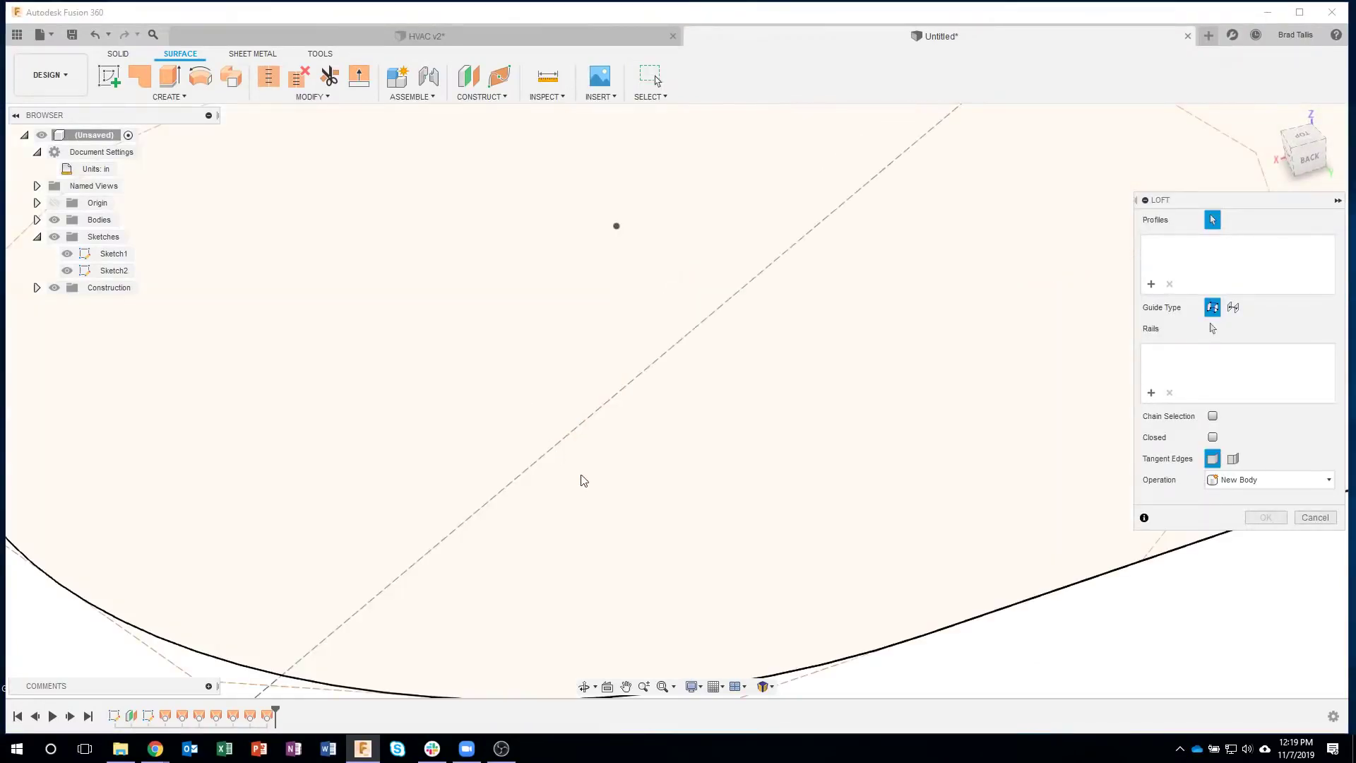
{"action": "scroll", "coordinate": [584, 481], "scroll_direction": "down", "scroll_amount": 5}
{"action": "left_click", "coordinate": [620, 274]}
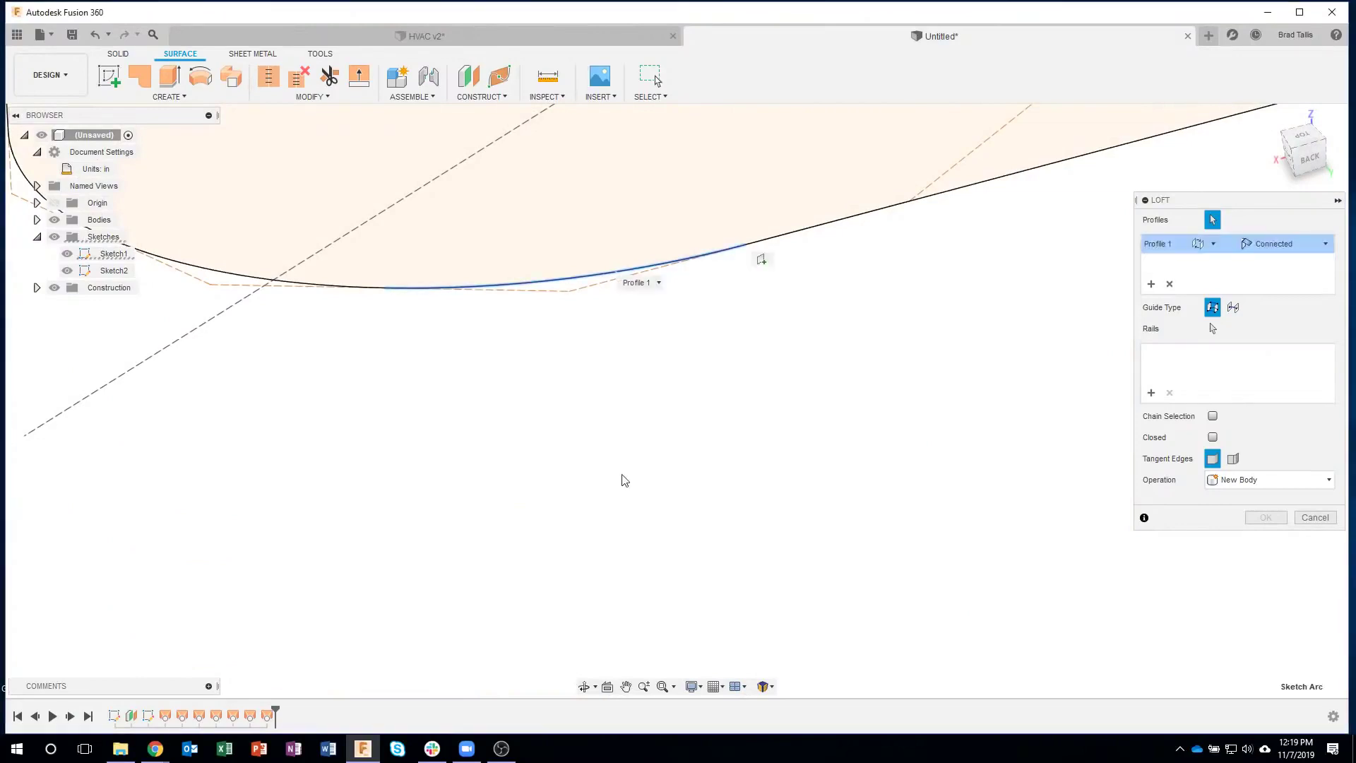
Add the circle's free arc next to the back-left strips as the second profile and finish the loft as a new body.
{"action": "scroll", "coordinate": [624, 480], "scroll_direction": "down", "scroll_amount": 8}
{"action": "scroll", "coordinate": [750, 214], "scroll_direction": "up", "scroll_amount": 3}
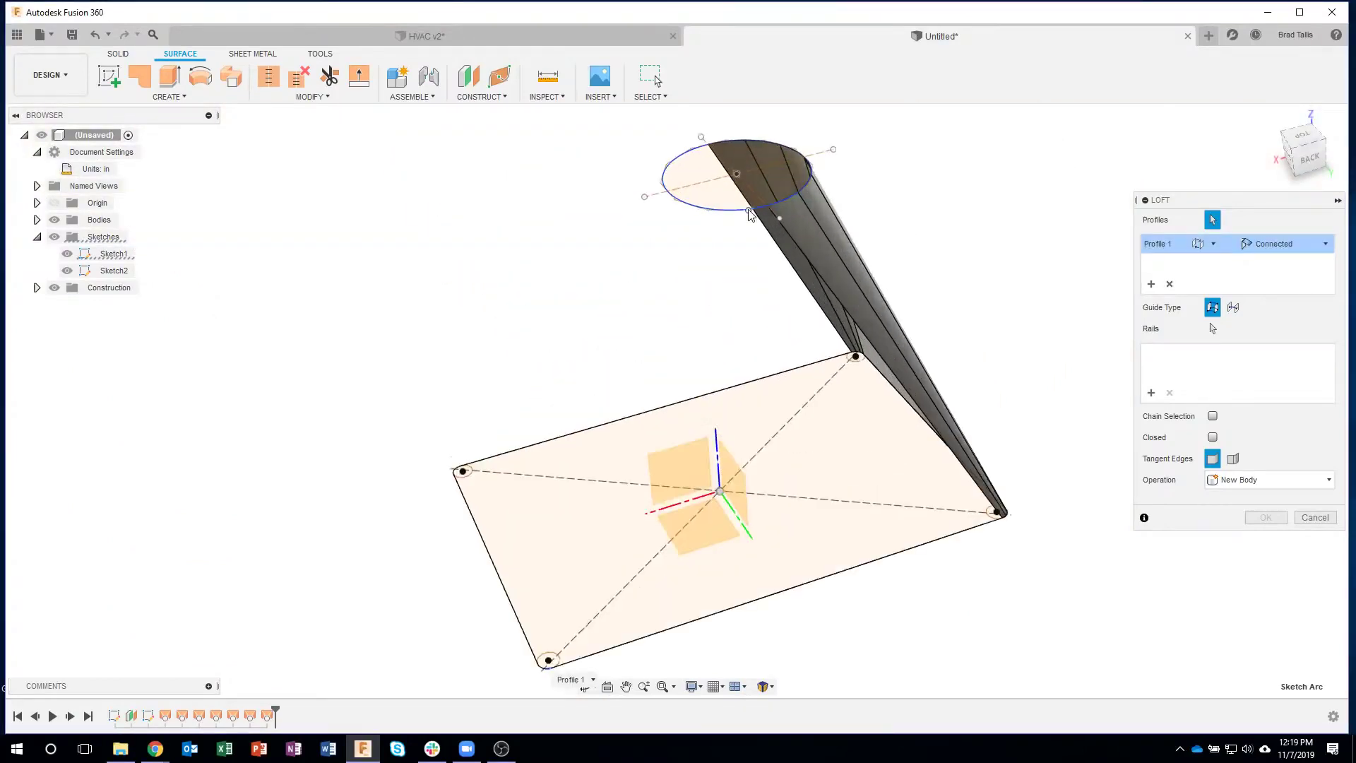
{"action": "scroll", "coordinate": [751, 216], "scroll_direction": "up", "scroll_amount": 3}
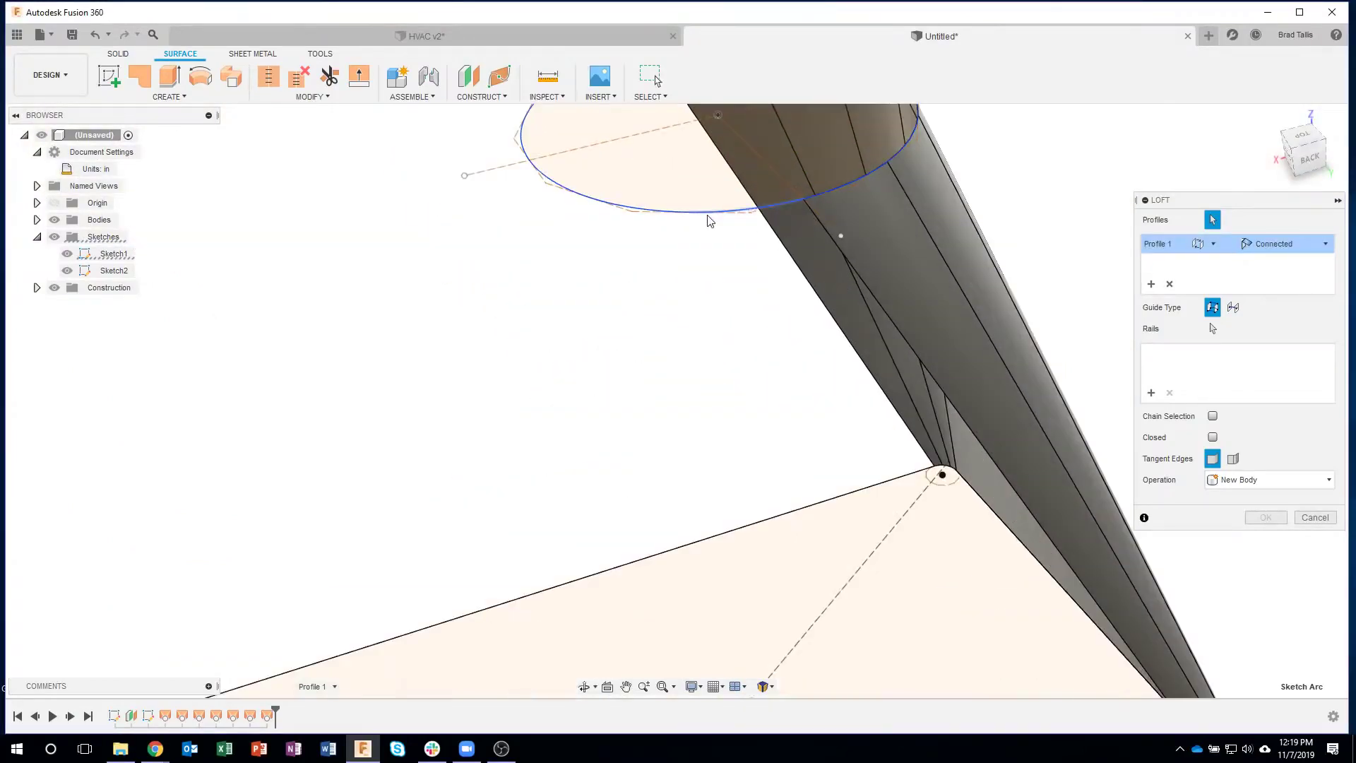
{"action": "left_click", "coordinate": [746, 212]}
{"action": "scroll", "coordinate": [747, 396], "scroll_direction": "down", "scroll_amount": 4}
{"action": "middle_click_drag", "start_coordinate": [837, 410], "coordinate": [1183, 536], "text": "shift"}
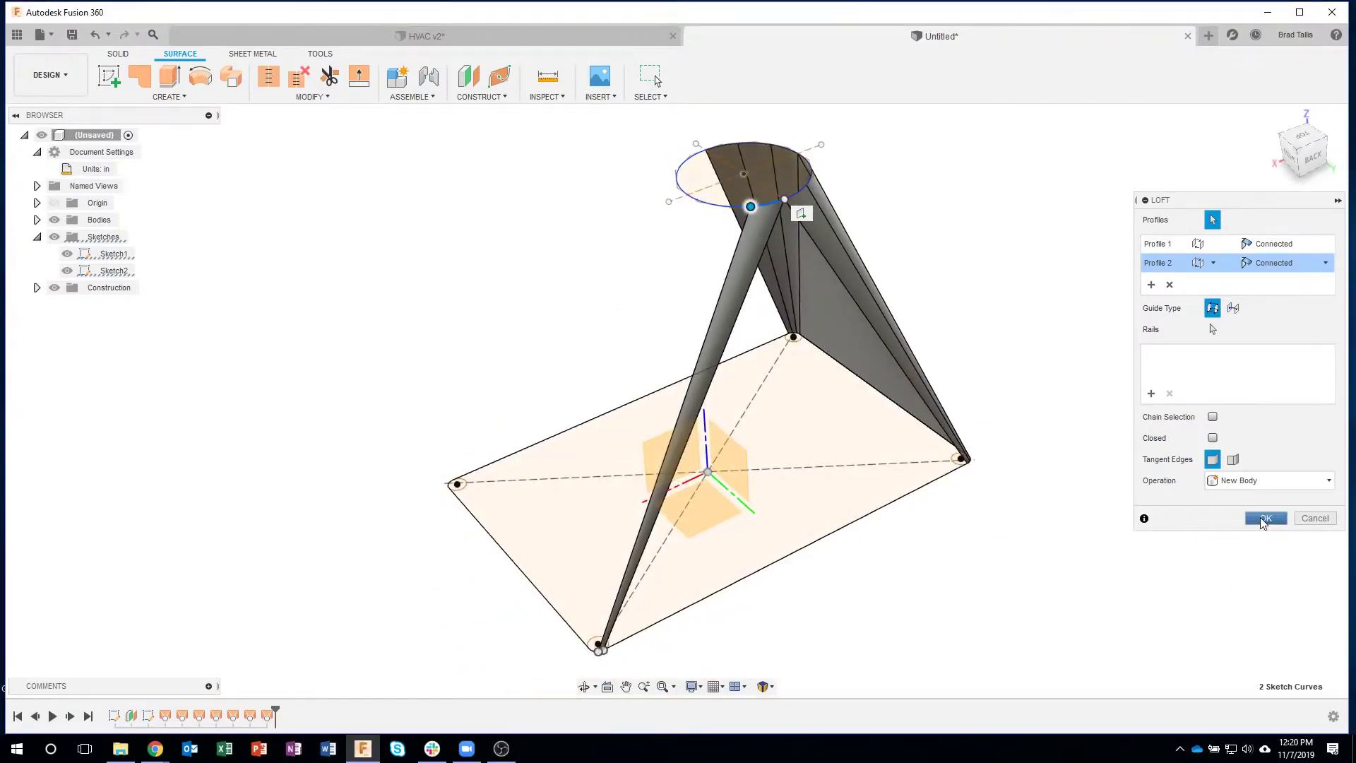
{"action": "left_click", "coordinate": [1264, 518]}
Loft the back-right fillet's middle arc segment to the circle's next free arc segment as a new body.
{"action": "key", "text": "Return"}
{"action": "middle_click_drag", "start_coordinate": [1005, 518], "coordinate": [883, 558], "text": "shift"}
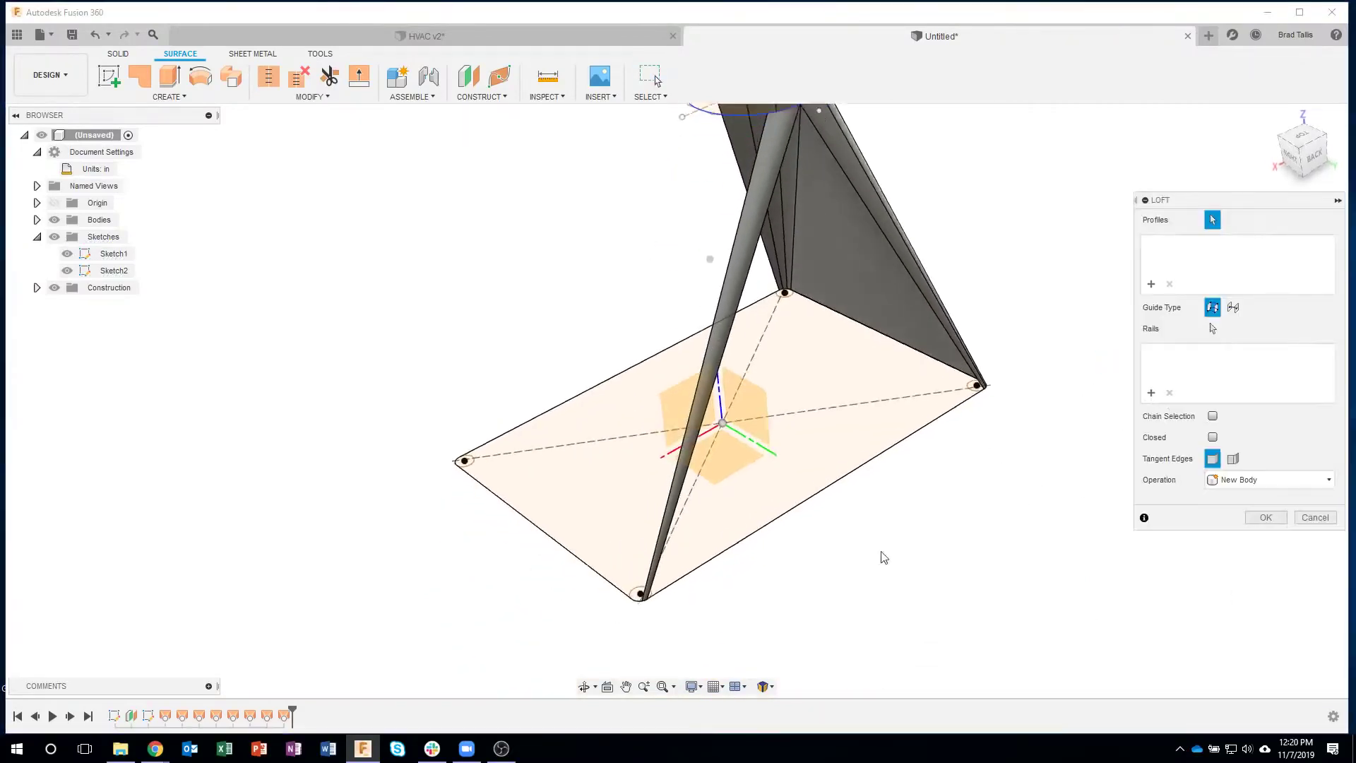
{"action": "scroll", "coordinate": [653, 590], "scroll_direction": "up", "scroll_amount": 8}
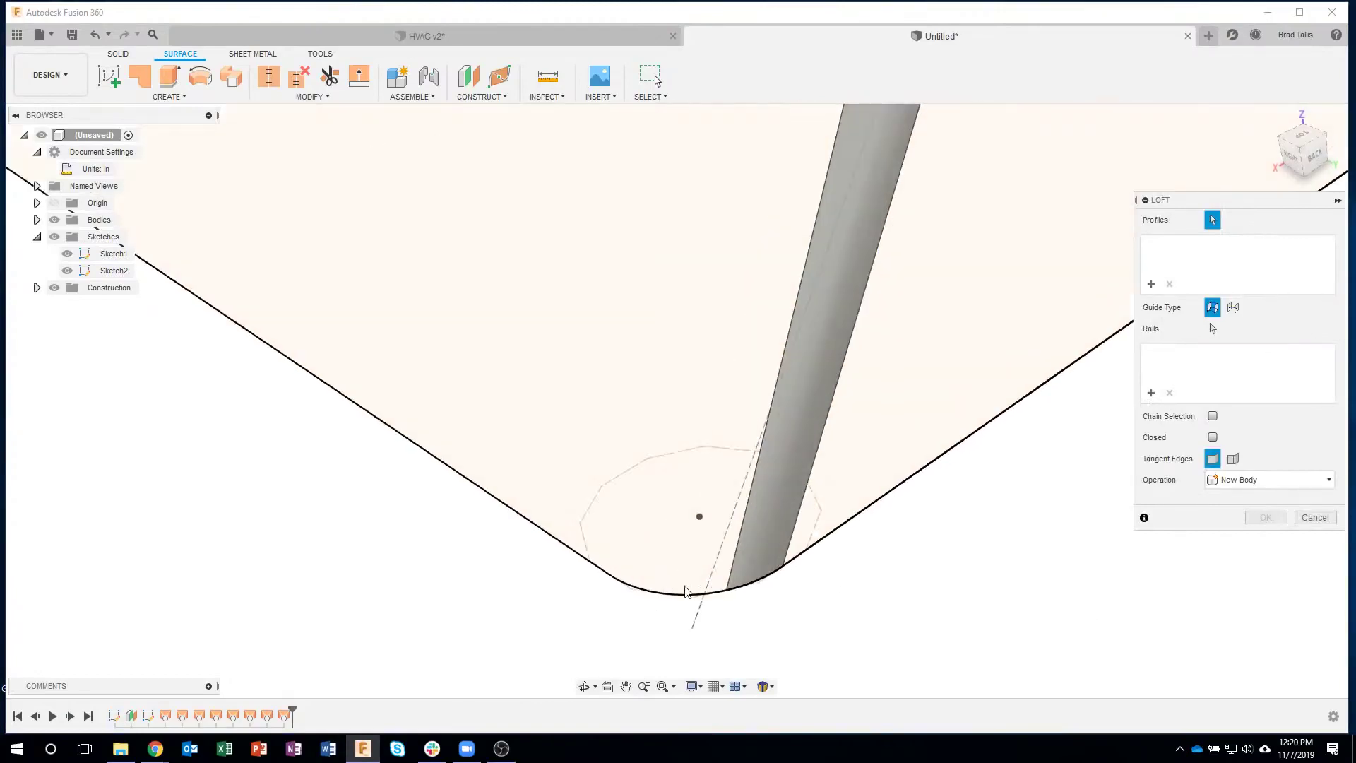
{"action": "left_click", "coordinate": [715, 593]}
{"action": "scroll", "coordinate": [766, 613], "scroll_direction": "down", "scroll_amount": 6}
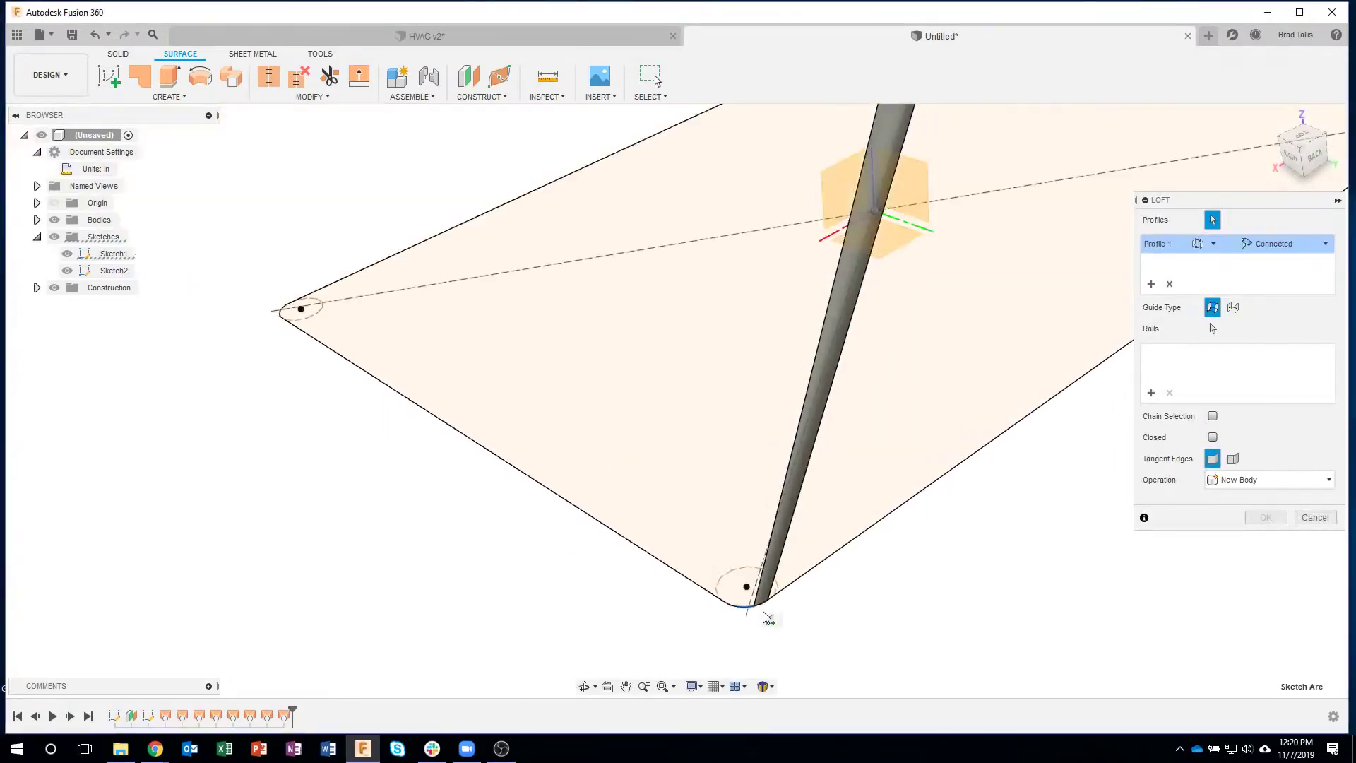
{"action": "middle_click_drag", "start_coordinate": [805, 215], "coordinate": [719, 339], "text": "shift"}
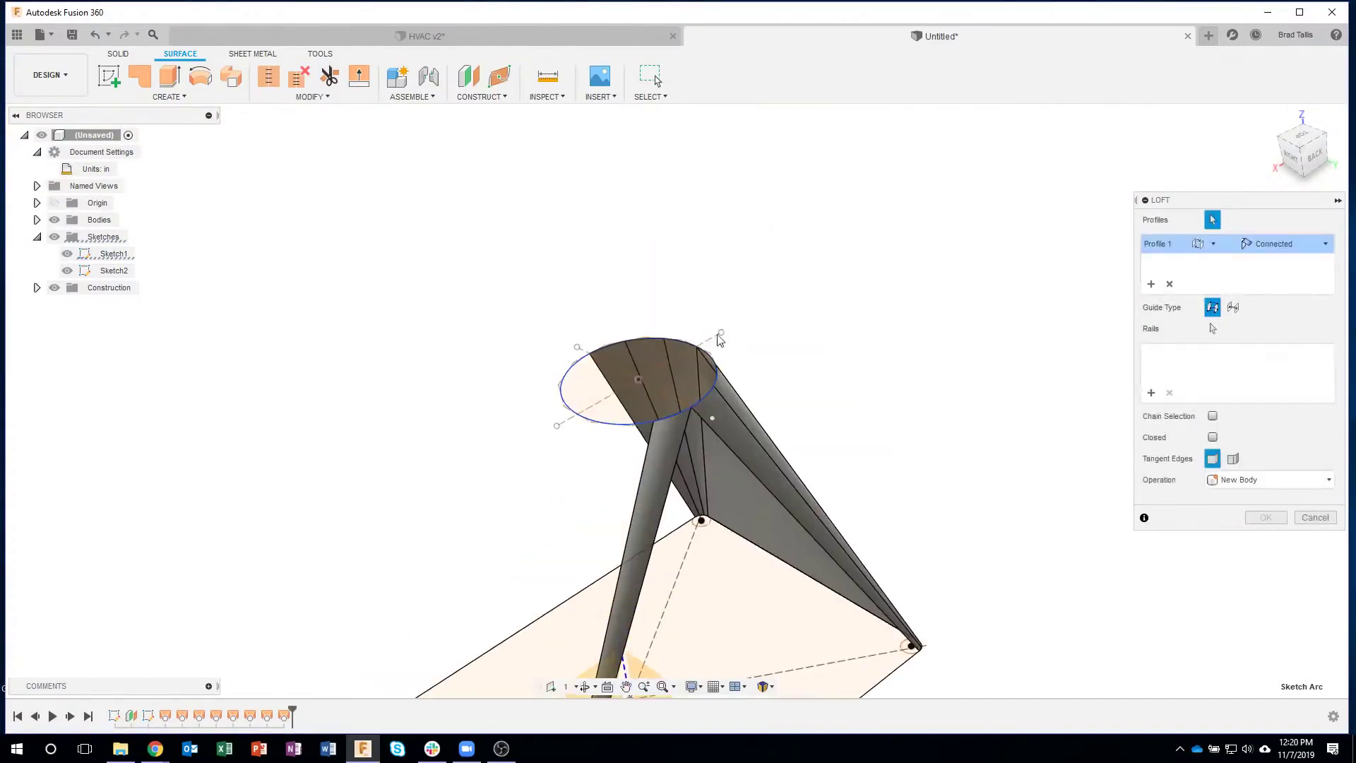
{"action": "scroll", "coordinate": [646, 427], "scroll_direction": "up", "scroll_amount": 2}
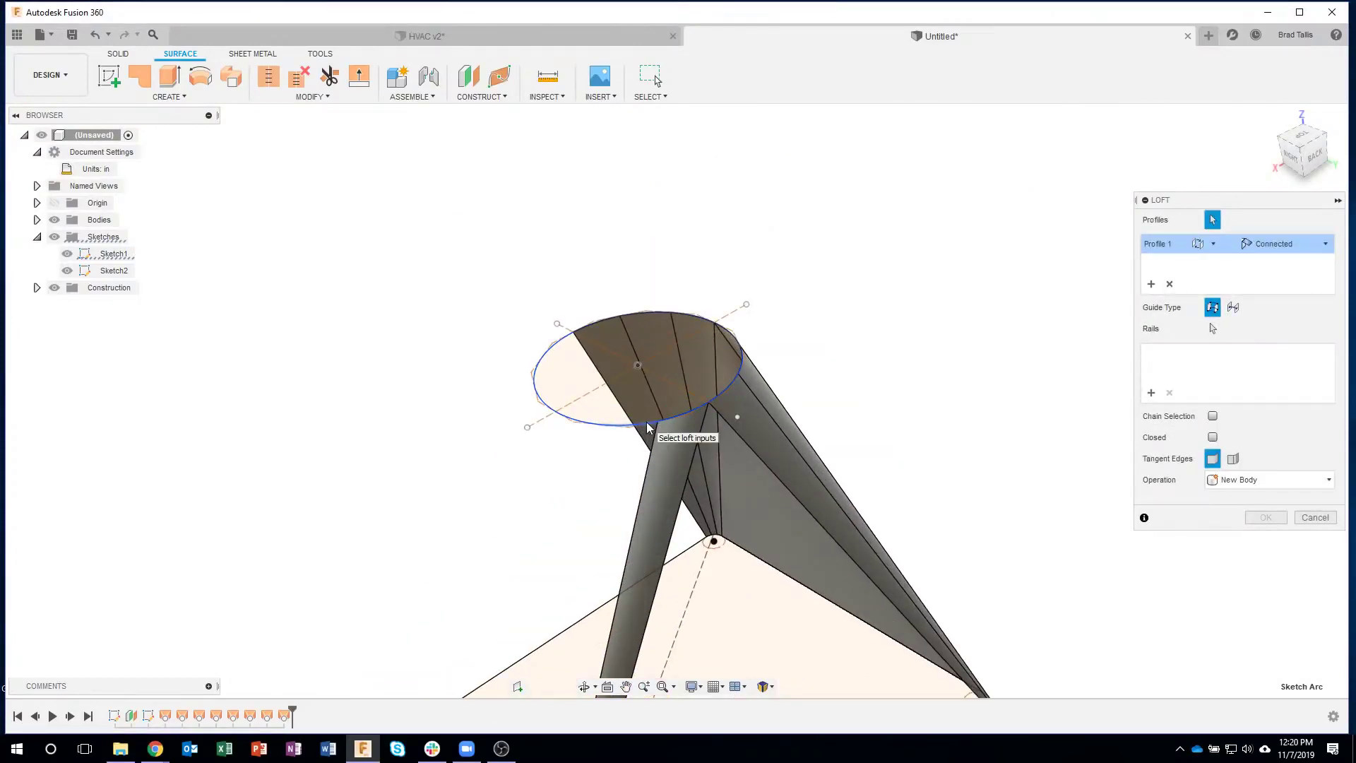
{"action": "left_click", "coordinate": [648, 426]}
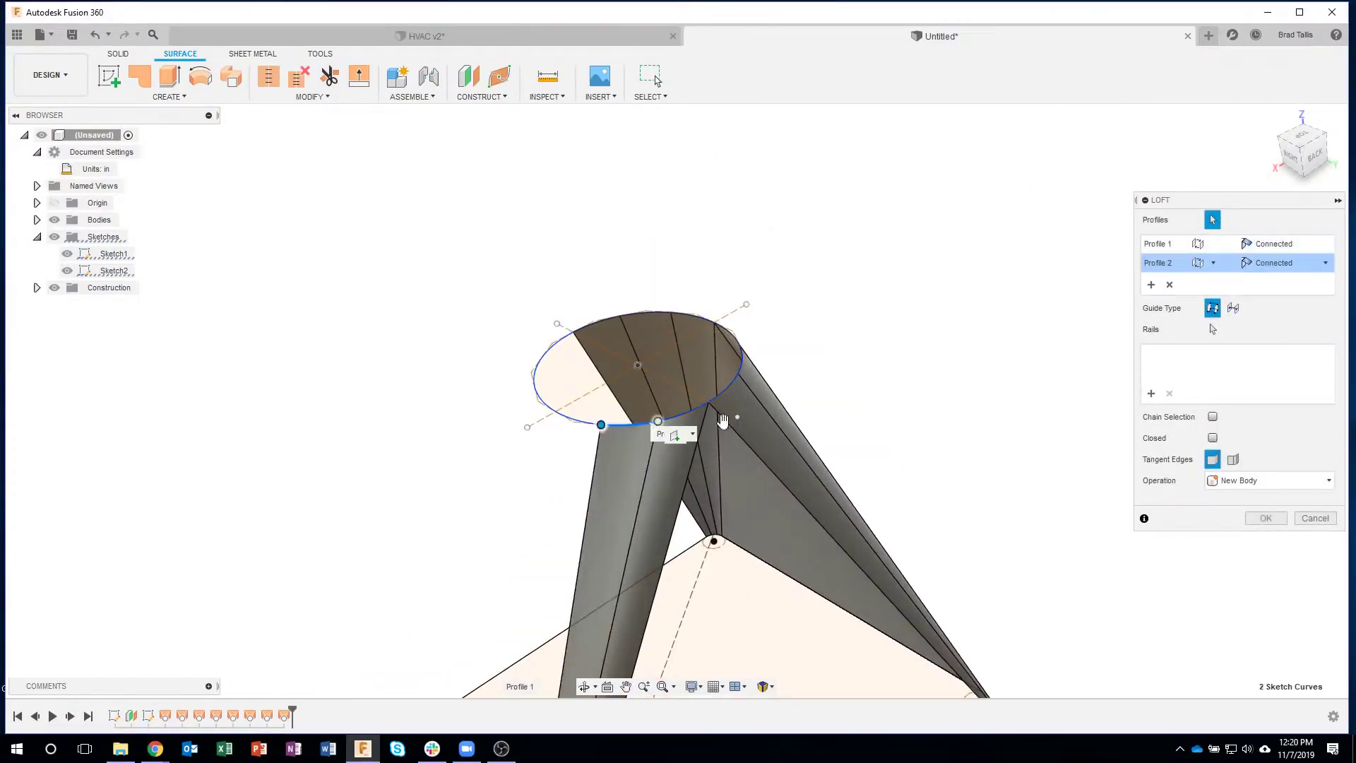
{"action": "left_click", "coordinate": [1257, 518]}
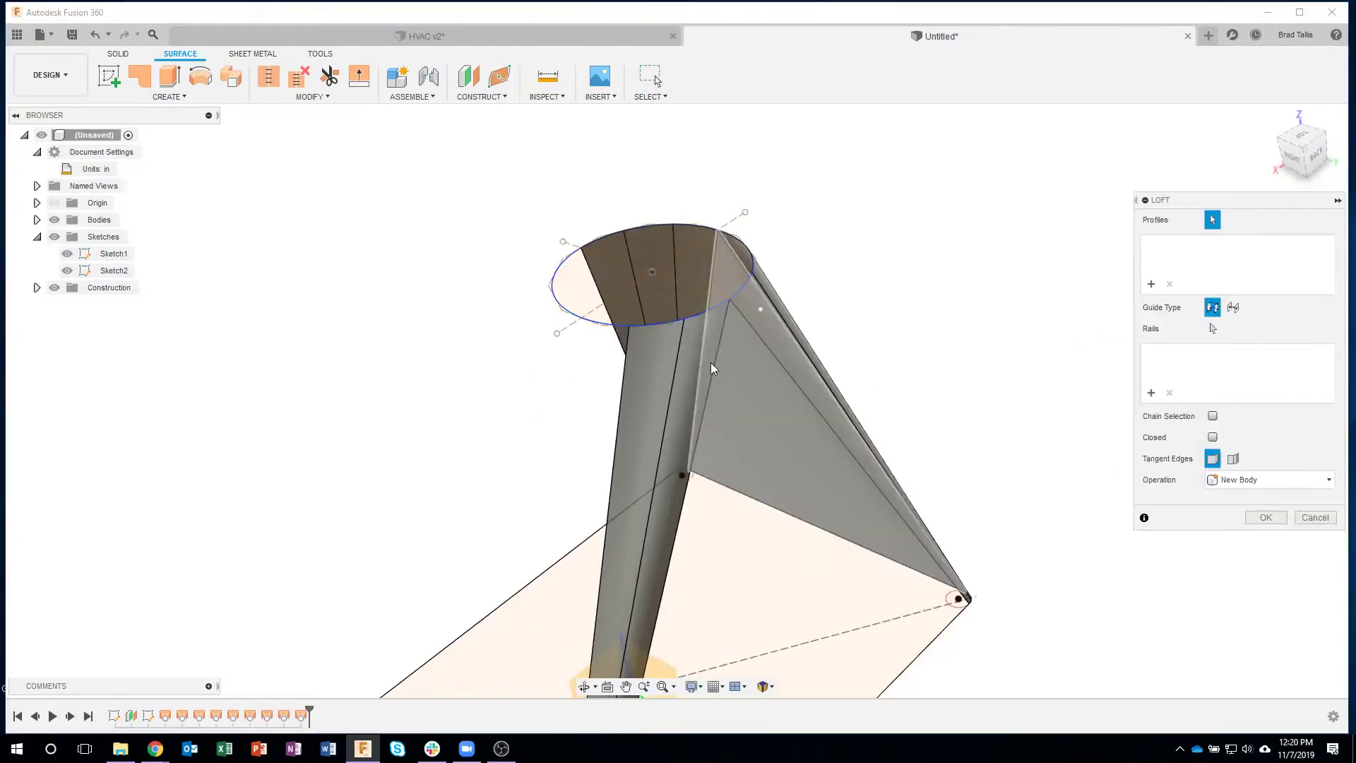
Loft the circle's next free arc to the back-right fillet's remaining arc segment as a new body.
{"action": "left_click", "coordinate": [611, 327]}
{"action": "middle_click_drag", "start_coordinate": [638, 422], "coordinate": [585, 578], "text": "shift"}
{"action": "scroll", "coordinate": [589, 608], "scroll_direction": "up", "scroll_amount": 5}
{"action": "scroll", "coordinate": [650, 635], "scroll_direction": "up", "scroll_amount": 5}
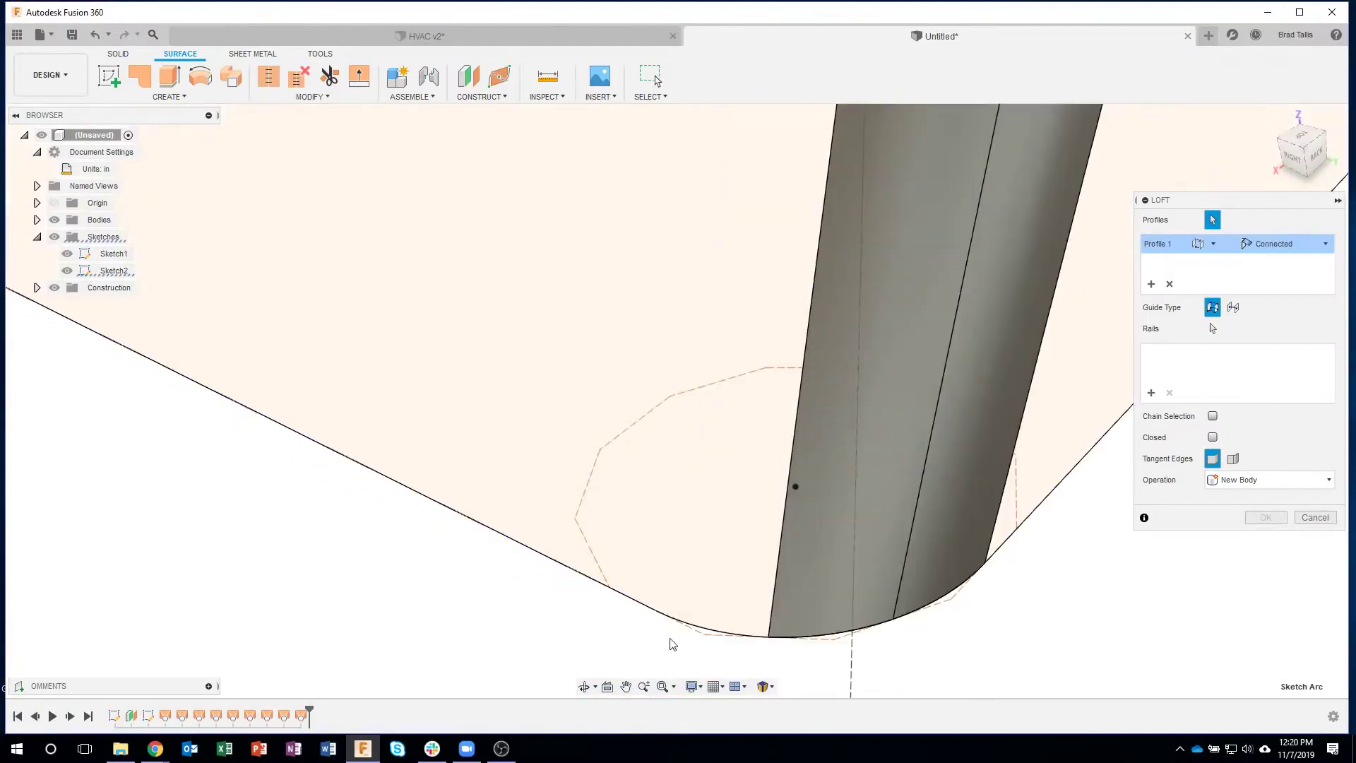
{"action": "left_click", "coordinate": [726, 636]}
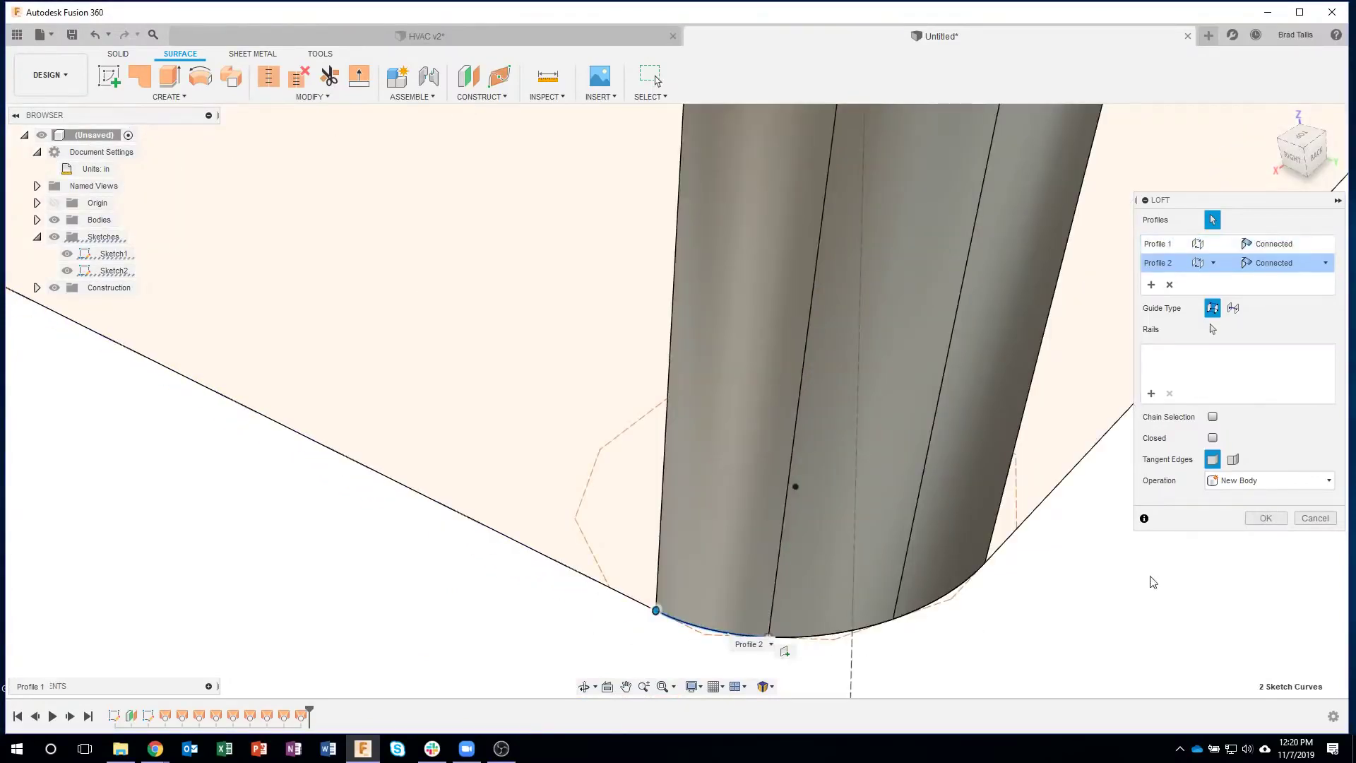
{"action": "left_click", "coordinate": [1258, 518]}
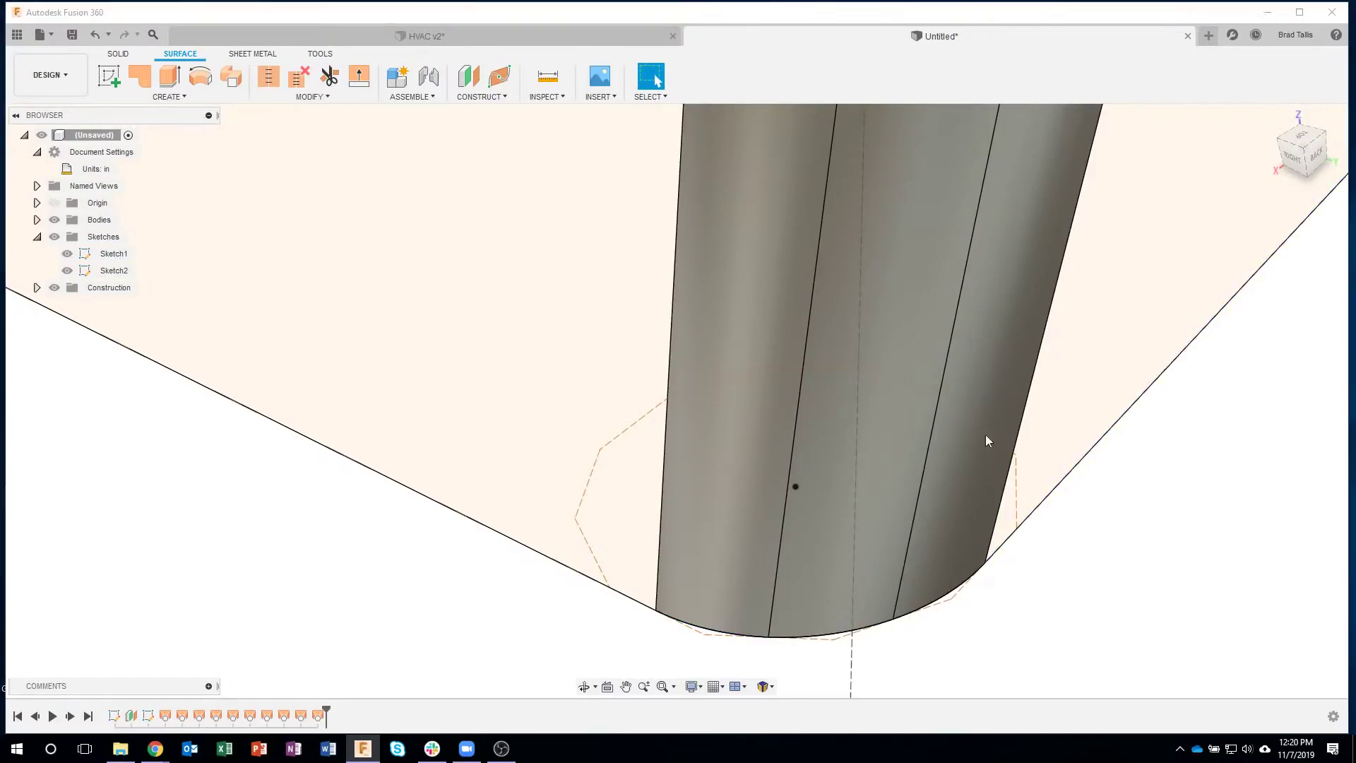
Loft the front-right fillet's arc adjoining the right edge to the circle arc beside the back-right strips as a new body.
{"action": "key", "text": "Return"}
{"action": "middle_click_drag", "start_coordinate": [987, 442], "coordinate": [606, 452], "text": "shift"}
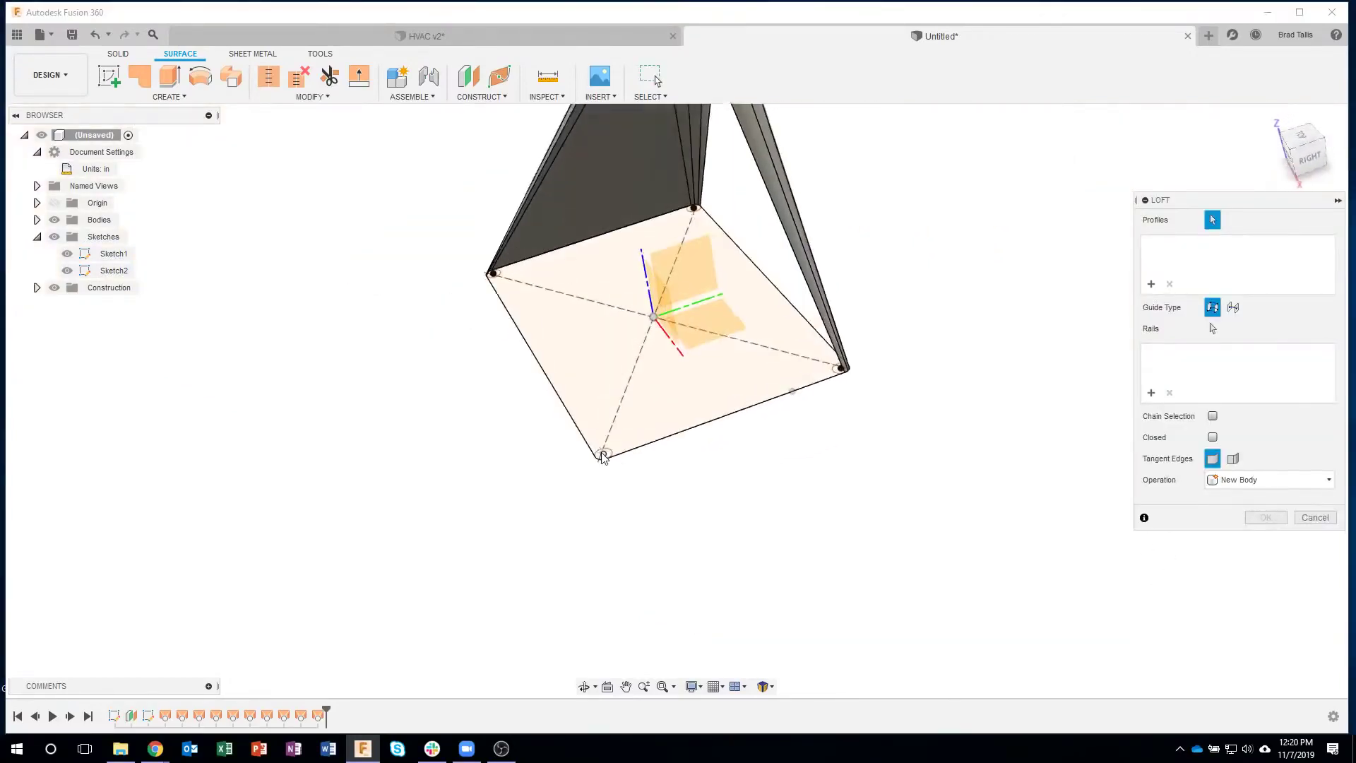
{"action": "scroll", "coordinate": [614, 455], "scroll_direction": "up", "scroll_amount": 10}
{"action": "scroll", "coordinate": [682, 471], "scroll_direction": "down", "scroll_amount": 5}
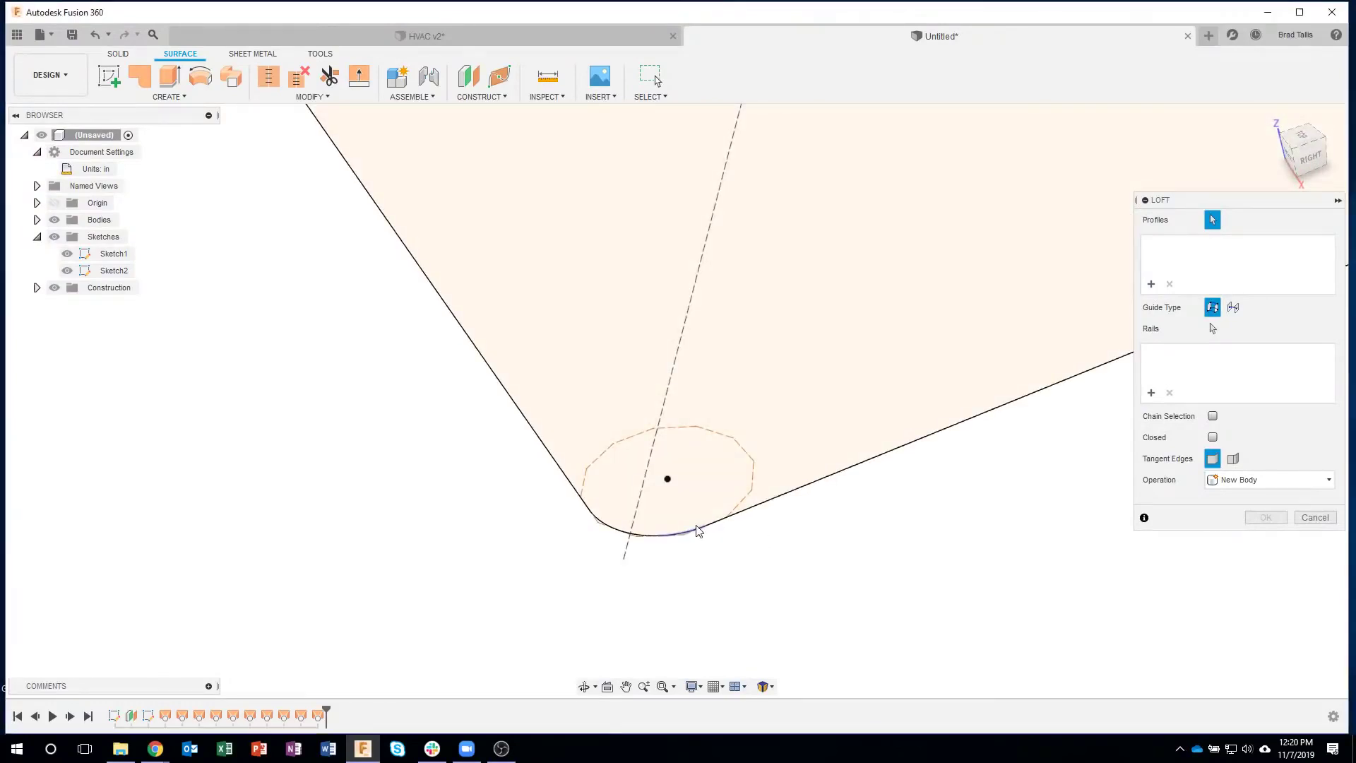
{"action": "left_click", "coordinate": [670, 535]}
{"action": "scroll", "coordinate": [713, 473], "scroll_direction": "down", "scroll_amount": 10}
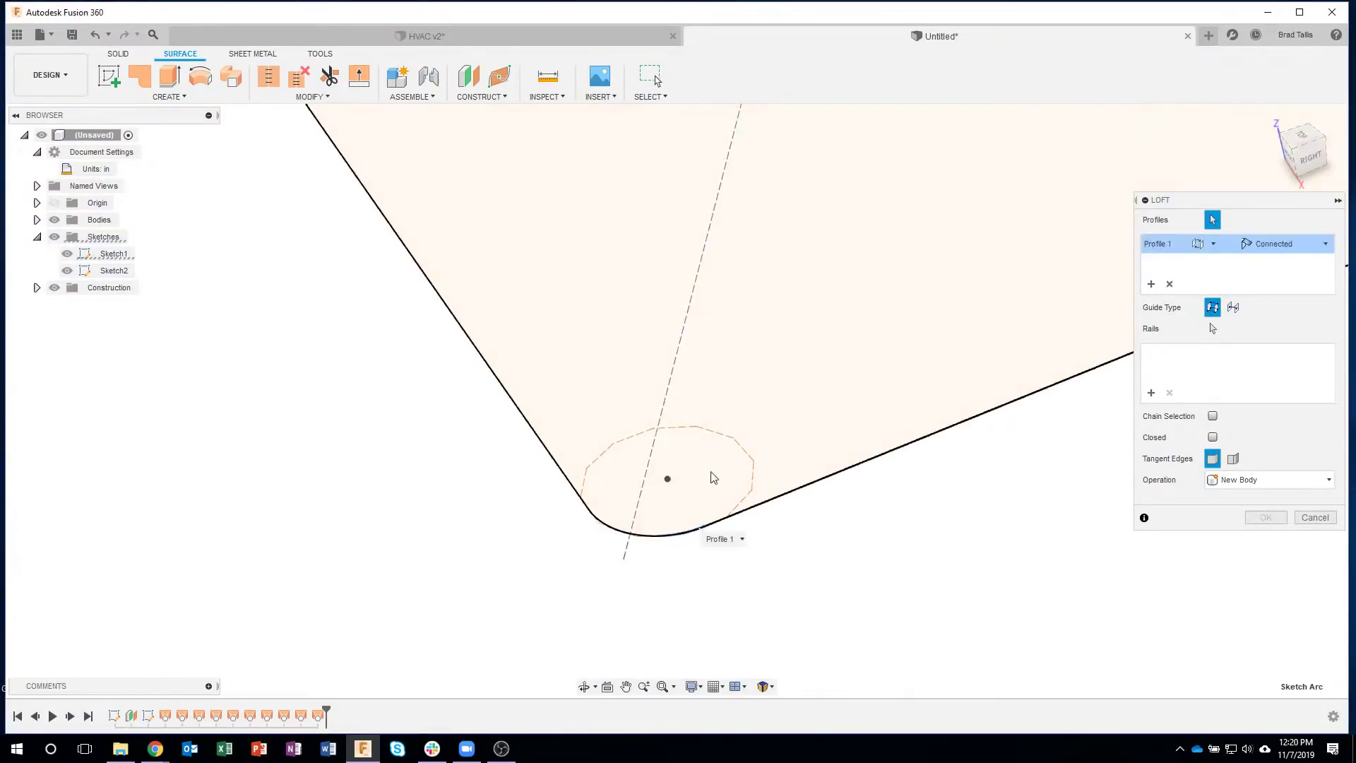
{"action": "scroll", "coordinate": [750, 247], "scroll_direction": "up", "scroll_amount": 8}
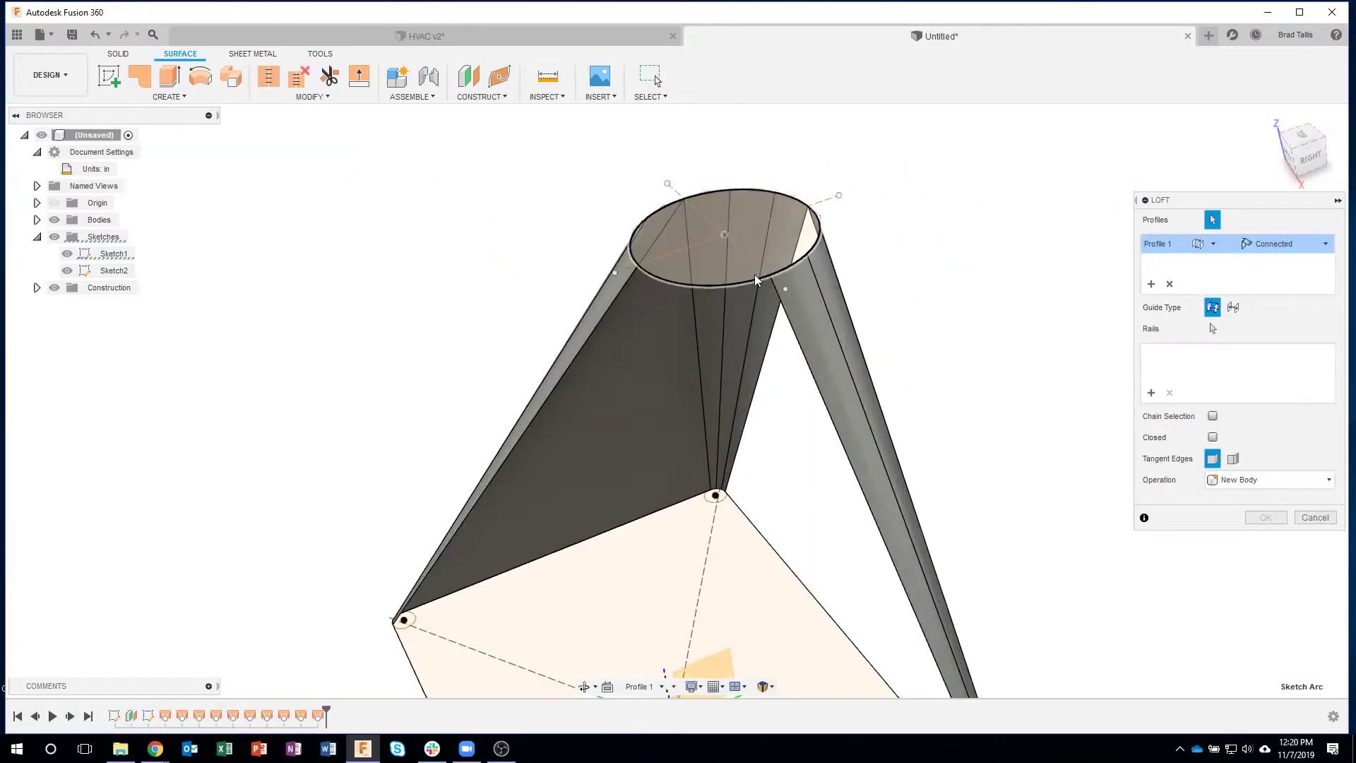
{"action": "scroll", "coordinate": [752, 274], "scroll_direction": "up", "scroll_amount": 5}
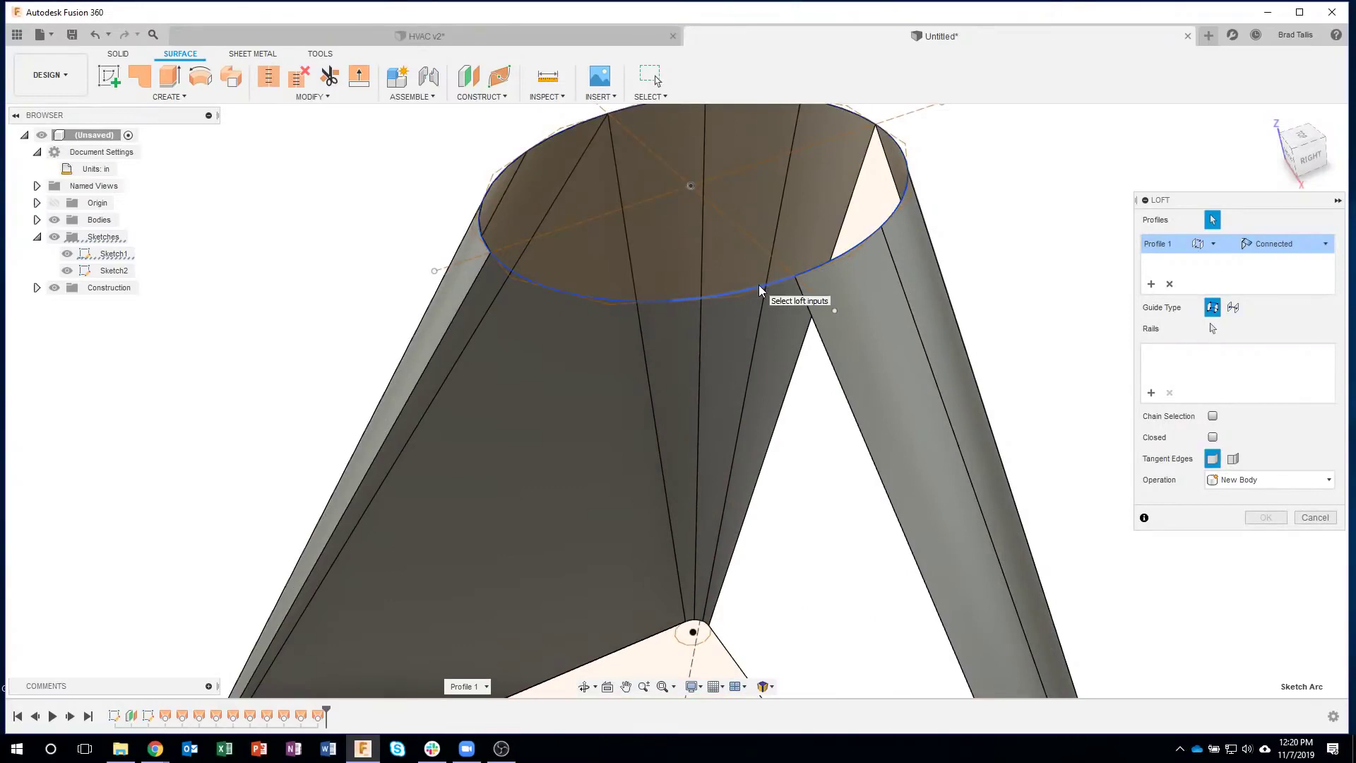
{"action": "left_click", "coordinate": [760, 288]}
{"action": "left_click", "coordinate": [1264, 518]}
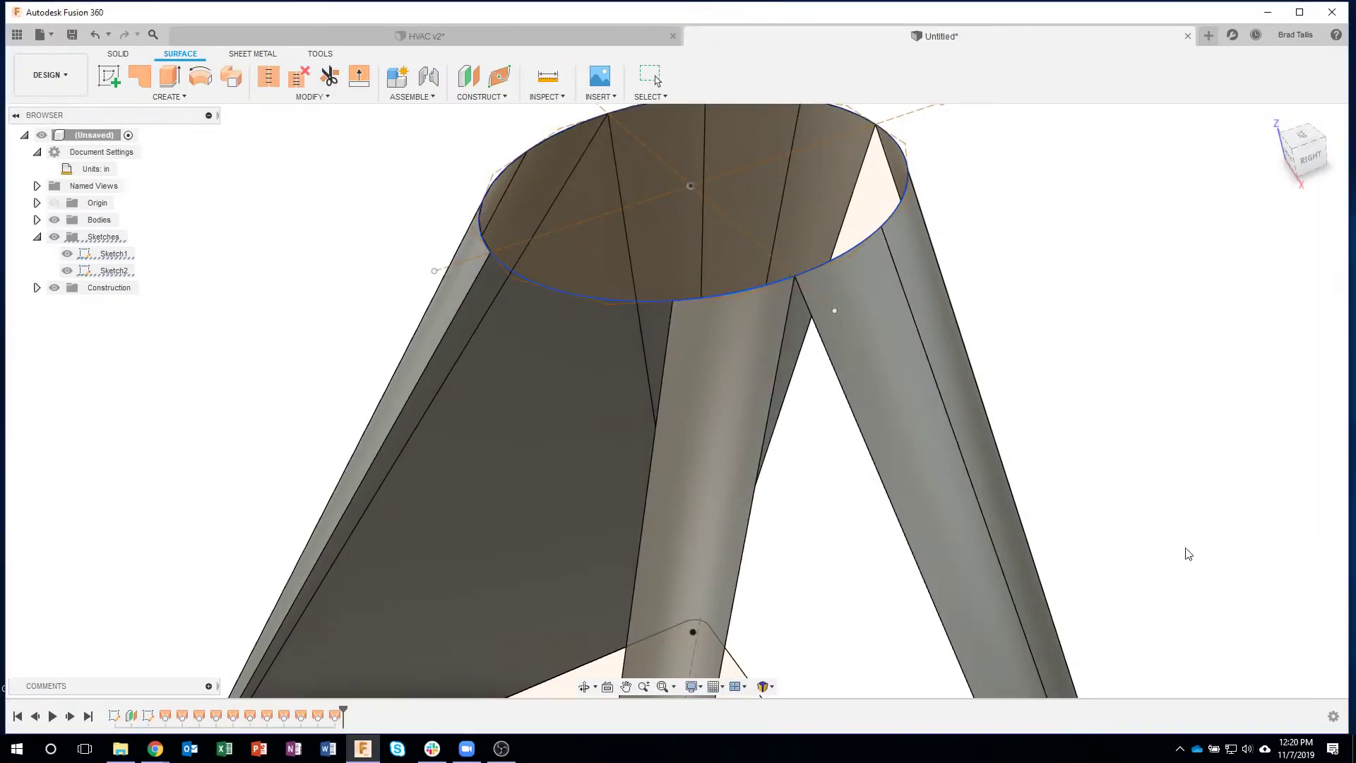
Loft the circle's next free arc to the front-right fillet's middle arc segment as a new body.
{"action": "key", "text": "Return"}
{"action": "left_click", "coordinate": [620, 295]}
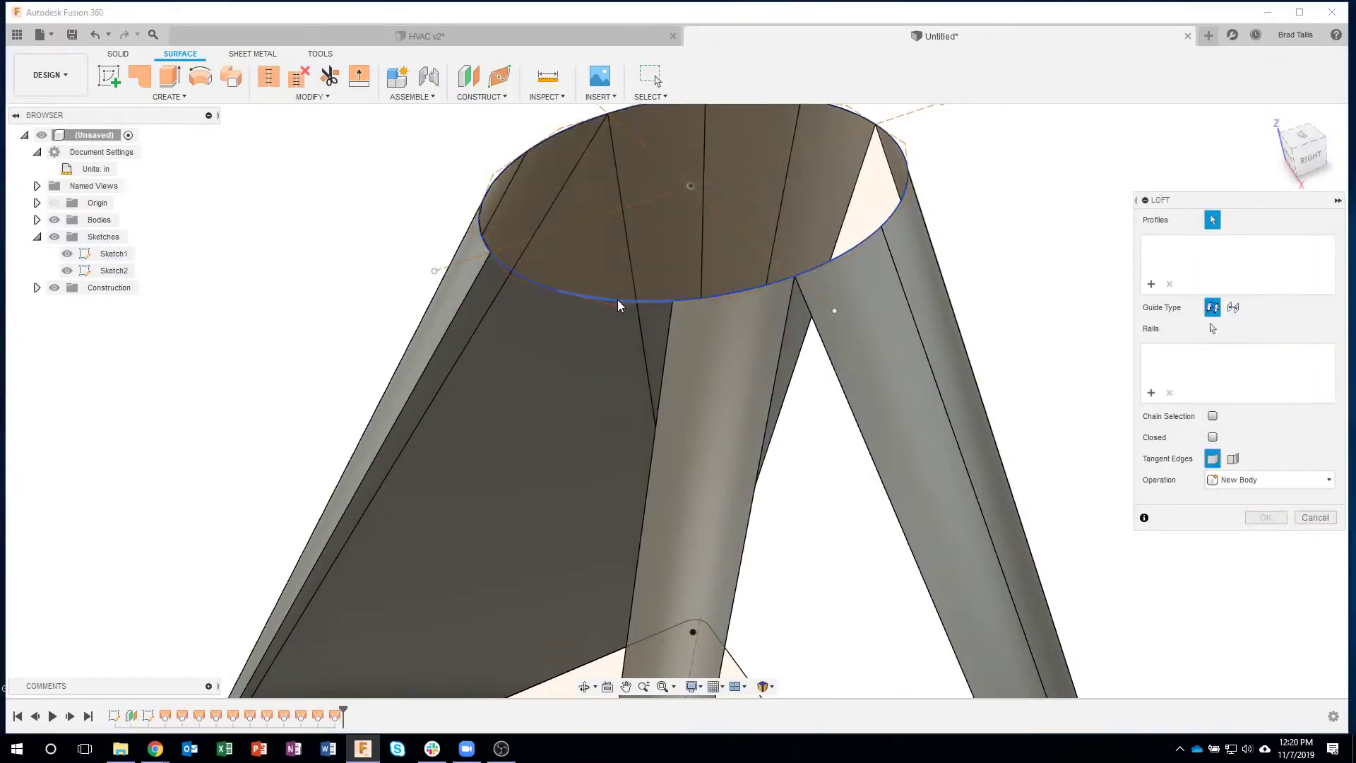
{"action": "scroll", "coordinate": [706, 397], "scroll_direction": "down", "scroll_amount": 5}
{"action": "scroll", "coordinate": [643, 609], "scroll_direction": "up", "scroll_amount": 6}
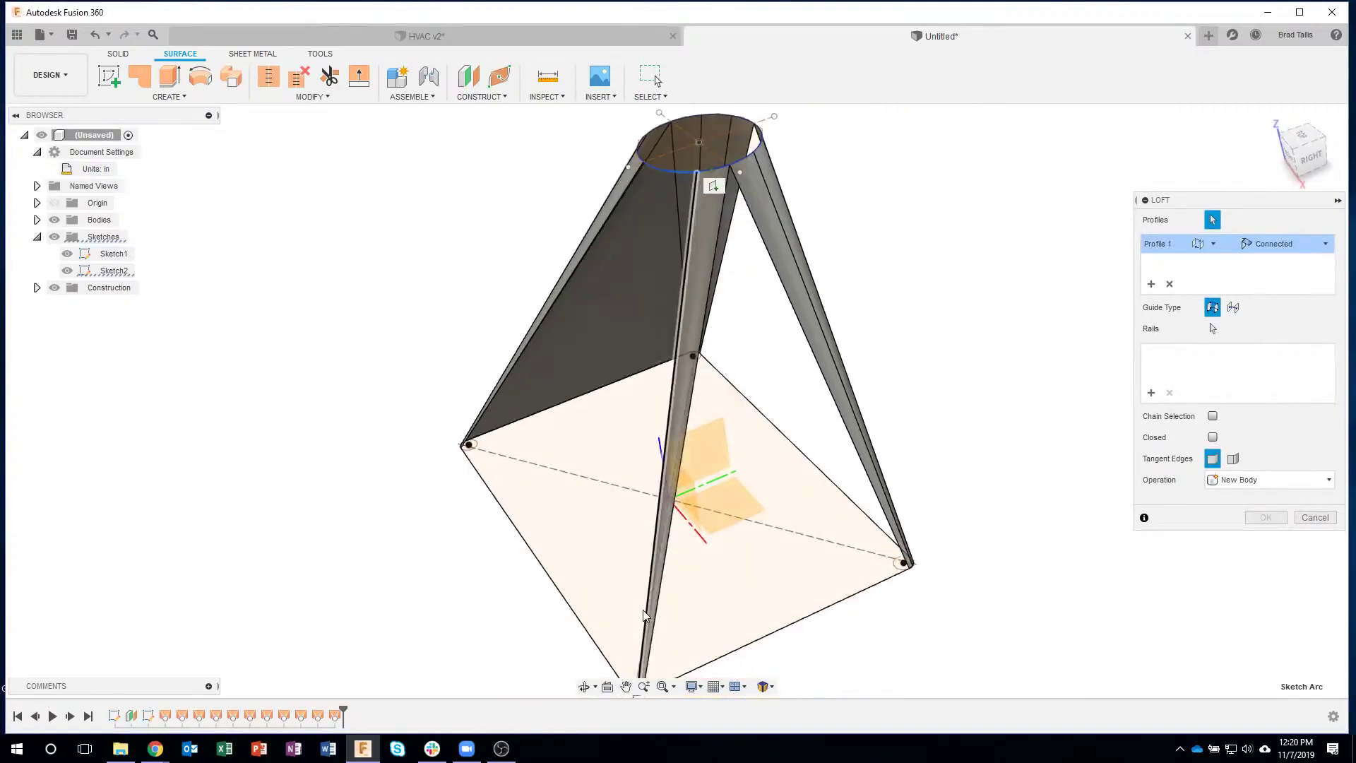
{"action": "scroll", "coordinate": [618, 509], "scroll_direction": "up", "scroll_amount": 5}
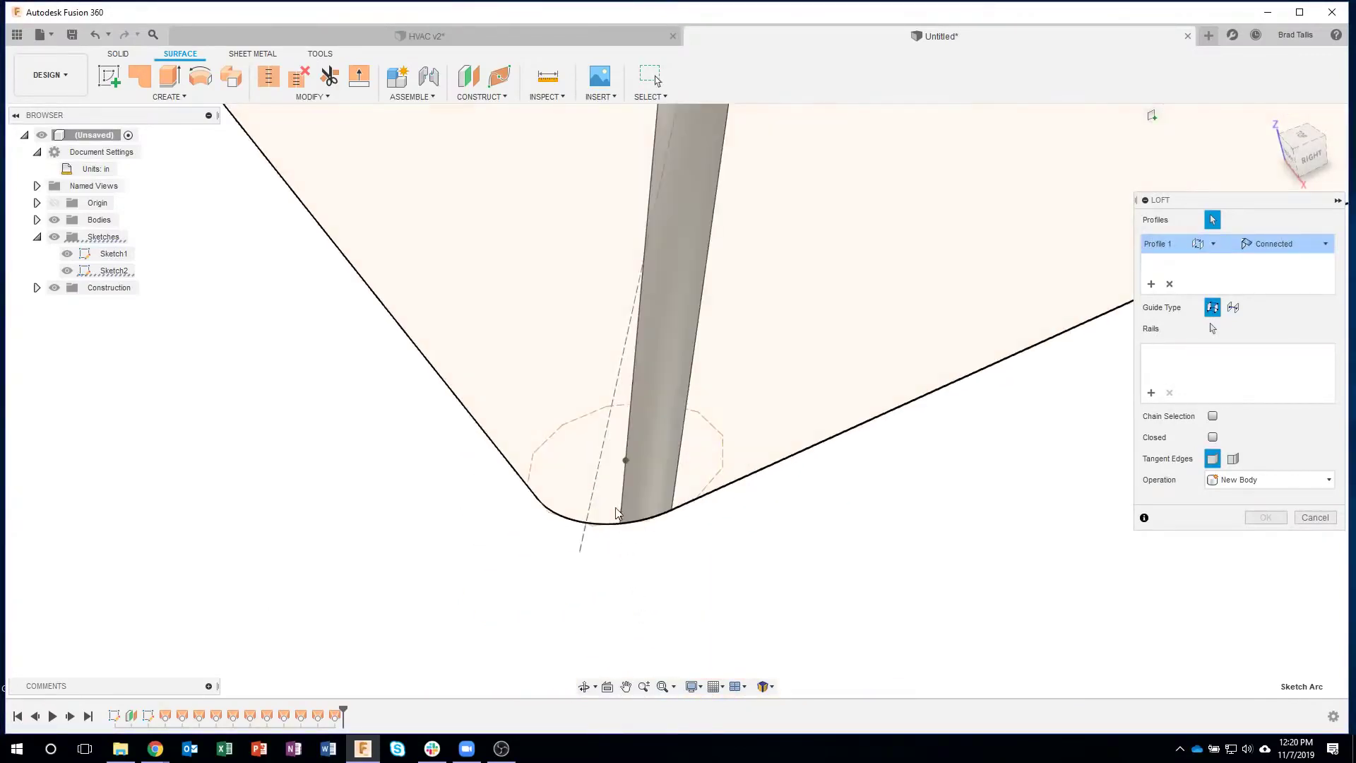
{"action": "left_click", "coordinate": [615, 529]}
{"action": "middle_click_drag", "start_coordinate": [621, 539], "coordinate": [742, 319], "text": "shift"}
{"action": "scroll", "coordinate": [847, 311], "scroll_direction": "down", "scroll_amount": 2}
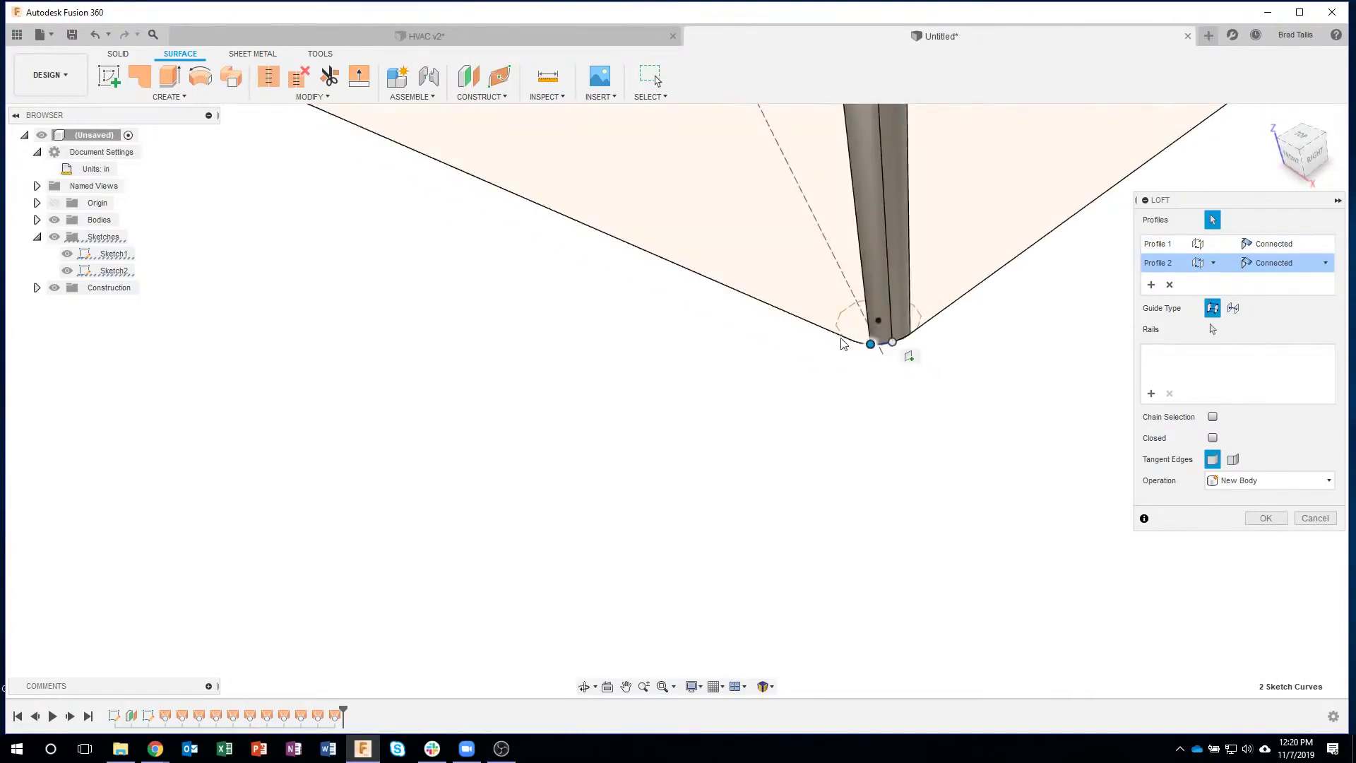
{"action": "left_click", "coordinate": [1257, 529]}
Start a surface loft from the front-right fillet's remaining arc segment toward the circle's next free arc.
{"action": "right_click_drag", "start_coordinate": [1068, 565], "coordinate": [1059, 336]}
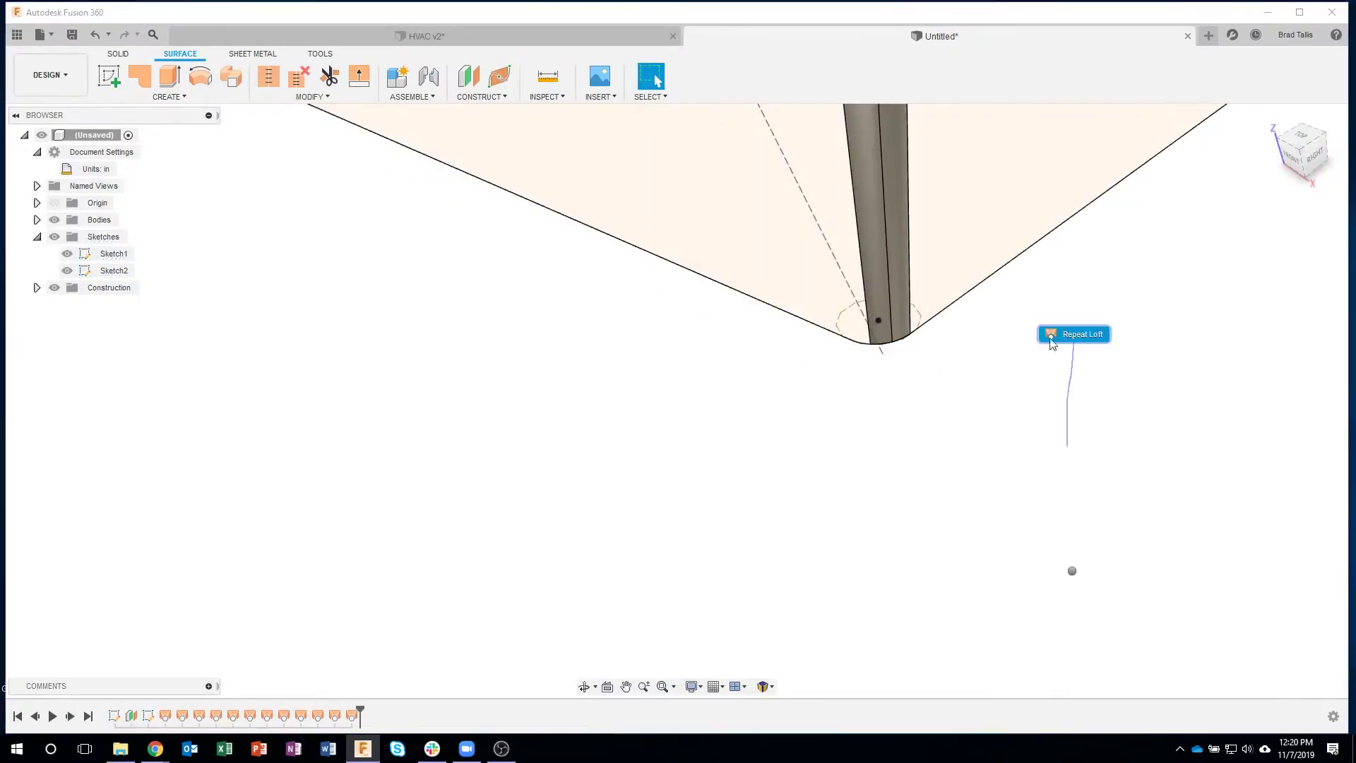
{"action": "scroll", "coordinate": [850, 356], "scroll_direction": "up", "scroll_amount": 3}
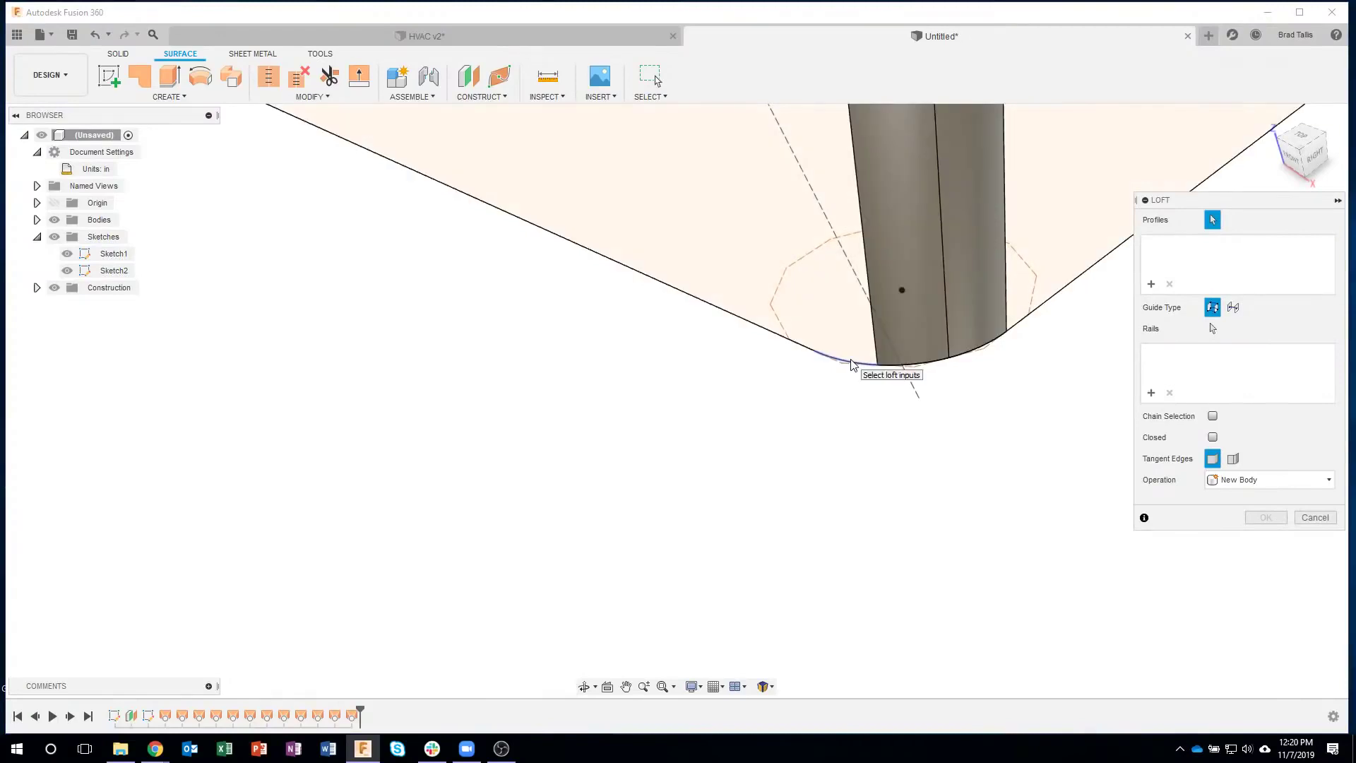
{"action": "left_click", "coordinate": [853, 365]}
{"action": "scroll", "coordinate": [837, 385], "scroll_direction": "down", "scroll_amount": 4}
{"action": "scroll", "coordinate": [795, 332], "scroll_direction": "up", "scroll_amount": 5}
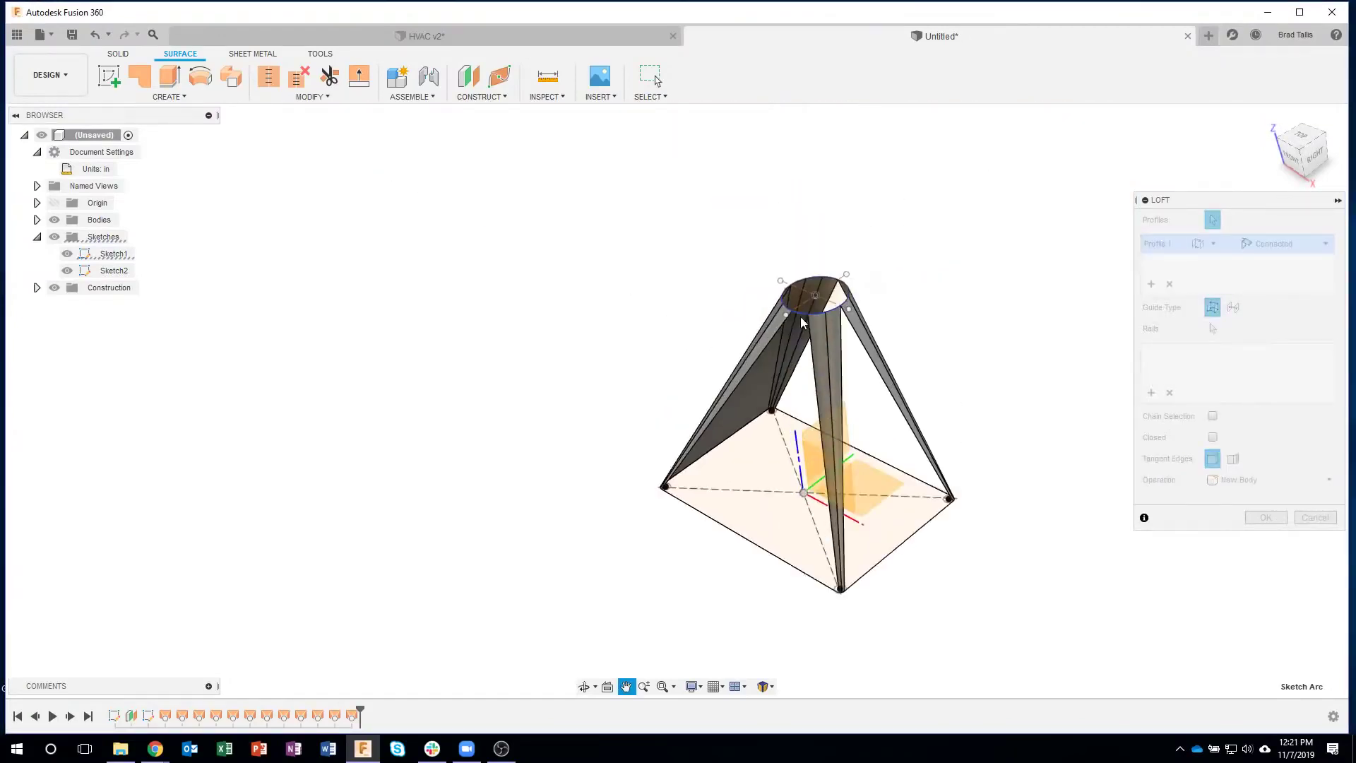
Loft the missing strip at the front-right corner from the base corner arc to the matching top arc segment as a new body.
{"action": "scroll", "coordinate": [797, 349], "scroll_direction": "up", "scroll_amount": 2}
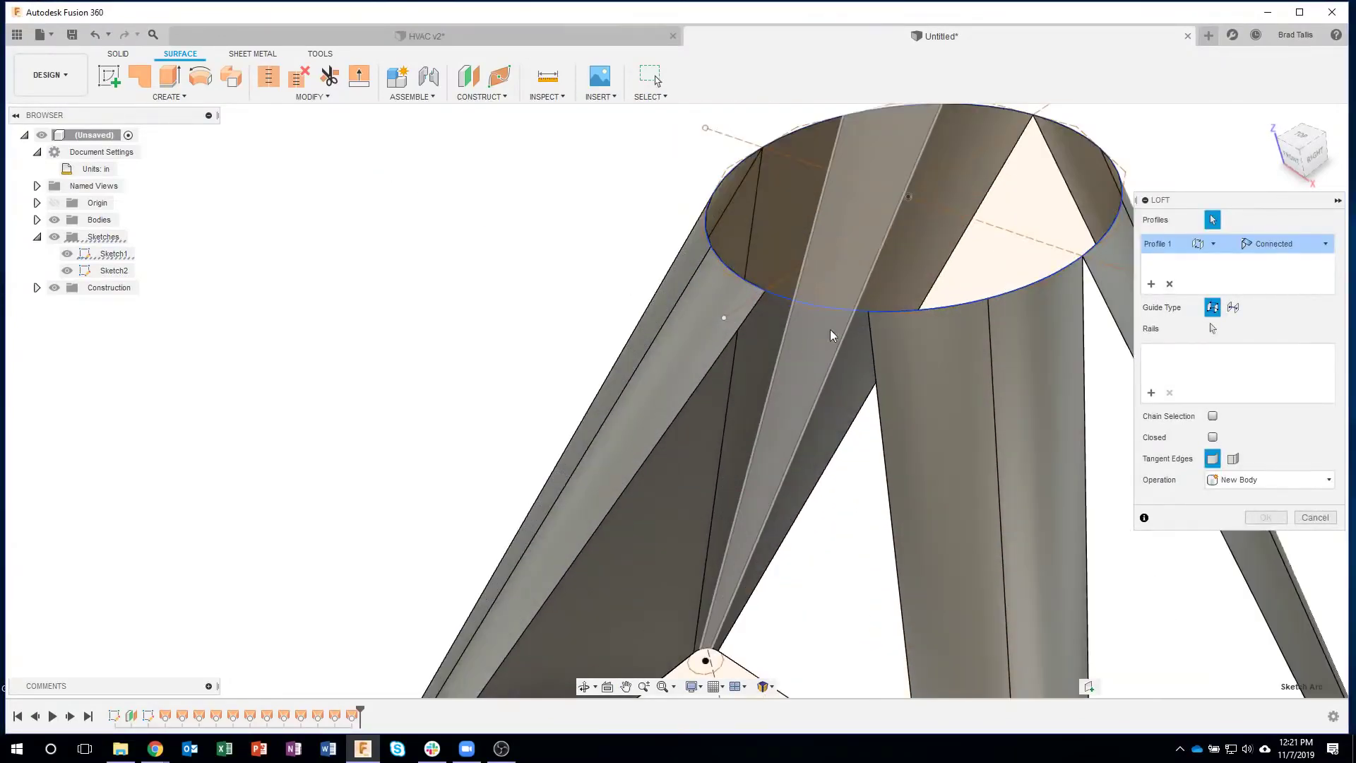
{"action": "left_click", "coordinate": [845, 310]}
{"action": "scroll", "coordinate": [849, 369], "scroll_direction": "down", "scroll_amount": 5}
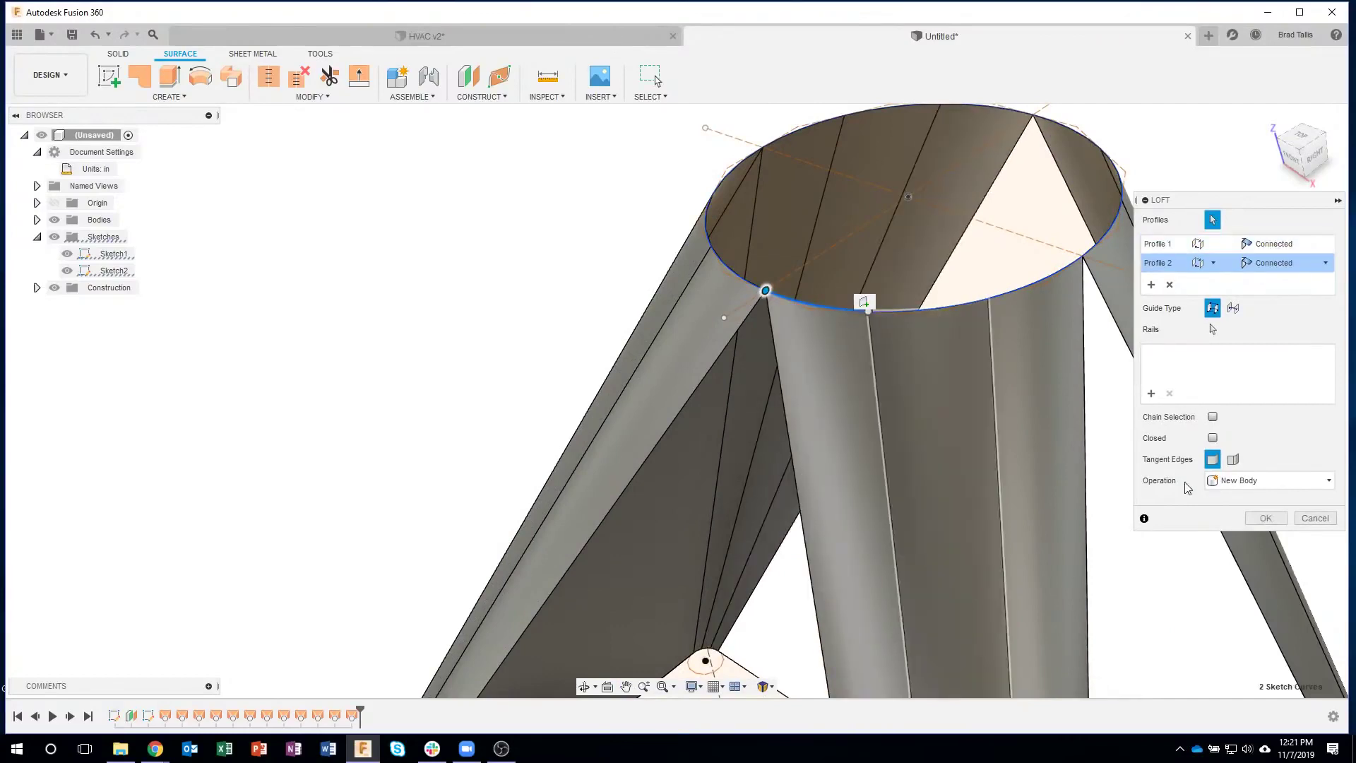
{"action": "left_click", "coordinate": [1265, 518]}
{"action": "middle_click_drag", "start_coordinate": [1111, 460], "coordinate": [276, 136], "text": "shift"}
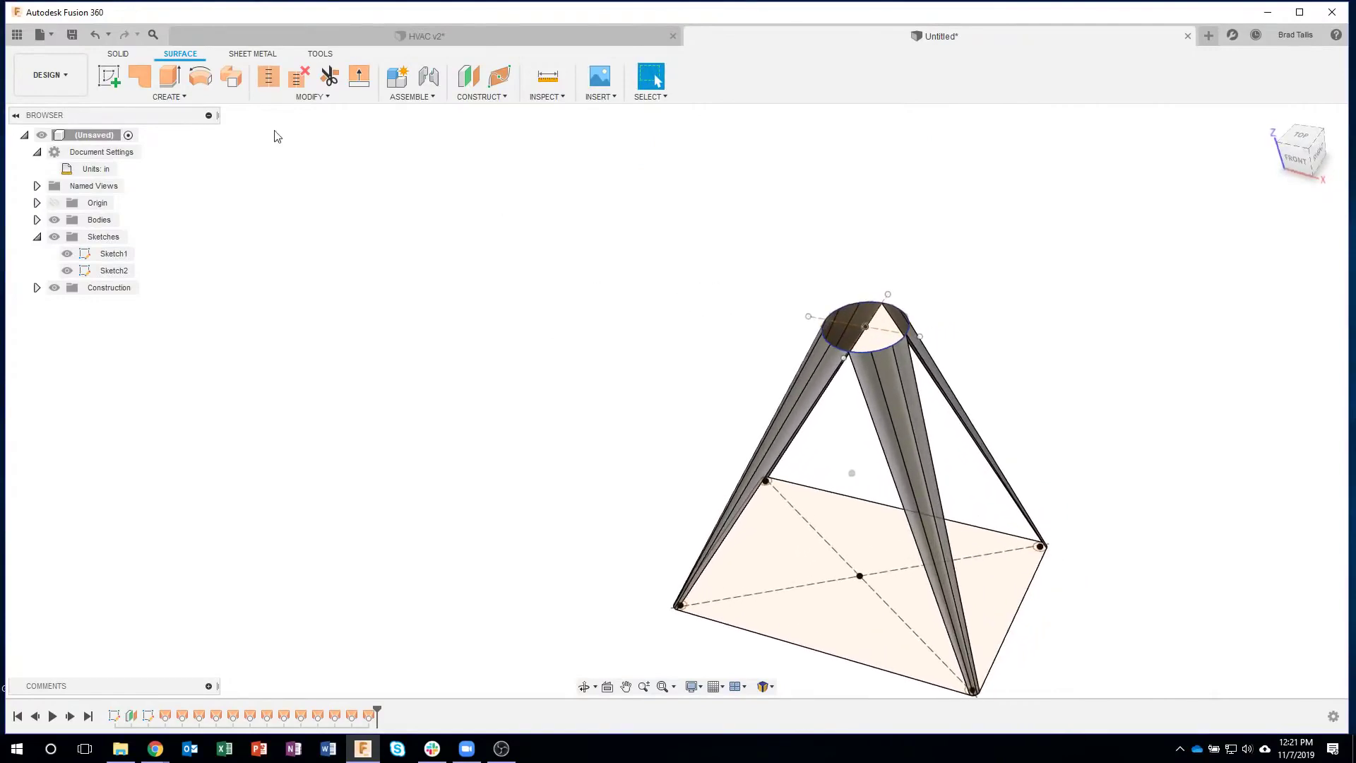
{"action": "left_click", "coordinate": [185, 99]}
{"action": "left_click", "coordinate": [117, 215]}
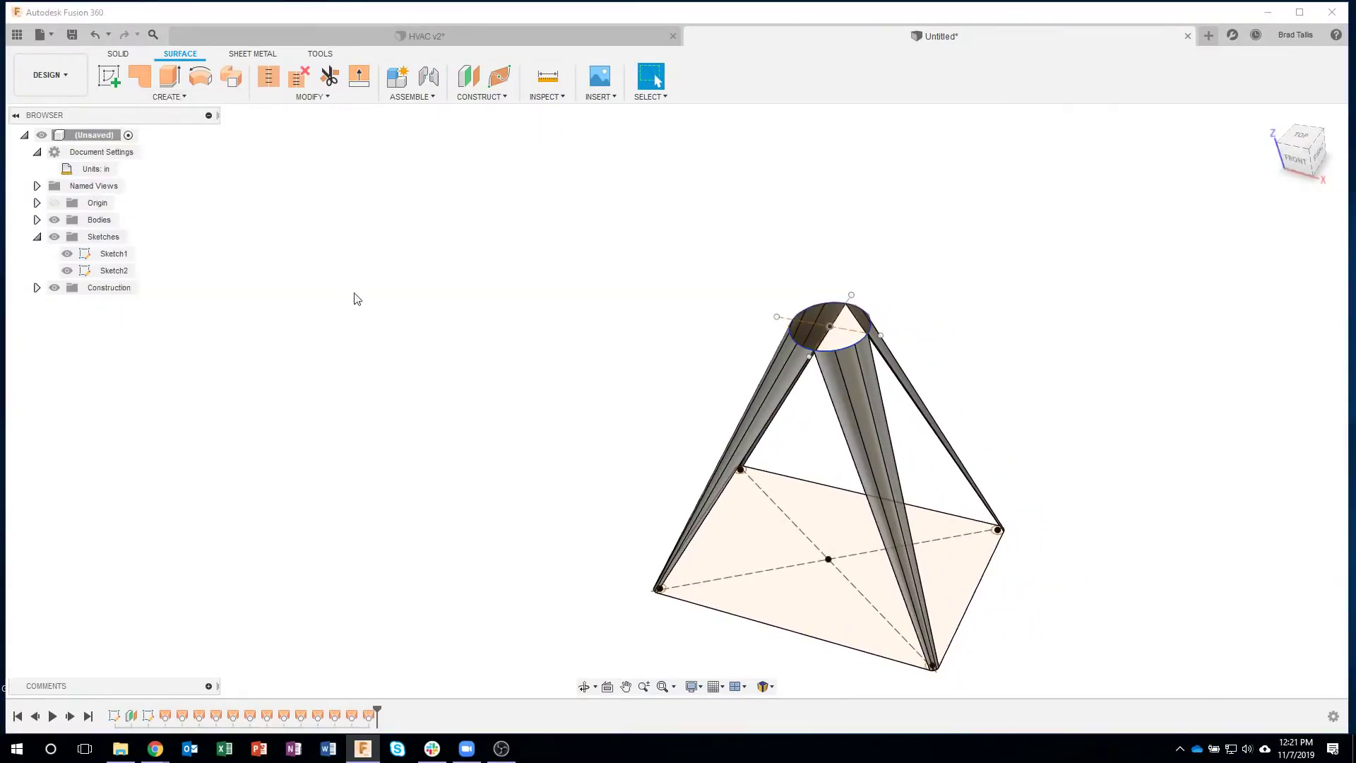
{"action": "left_click", "coordinate": [732, 574]}
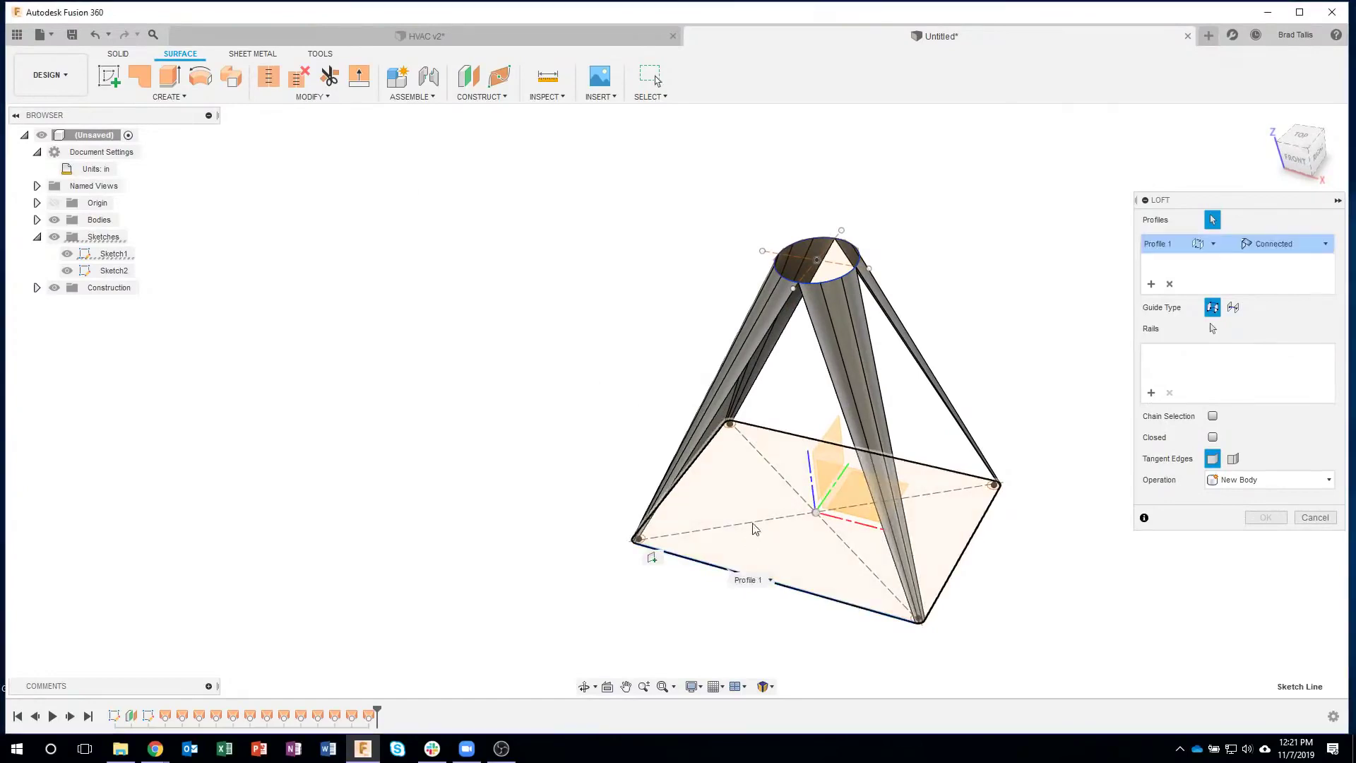
{"action": "left_click", "coordinate": [799, 286]}
{"action": "scroll", "coordinate": [1039, 412], "scroll_direction": "up", "scroll_amount": 3}
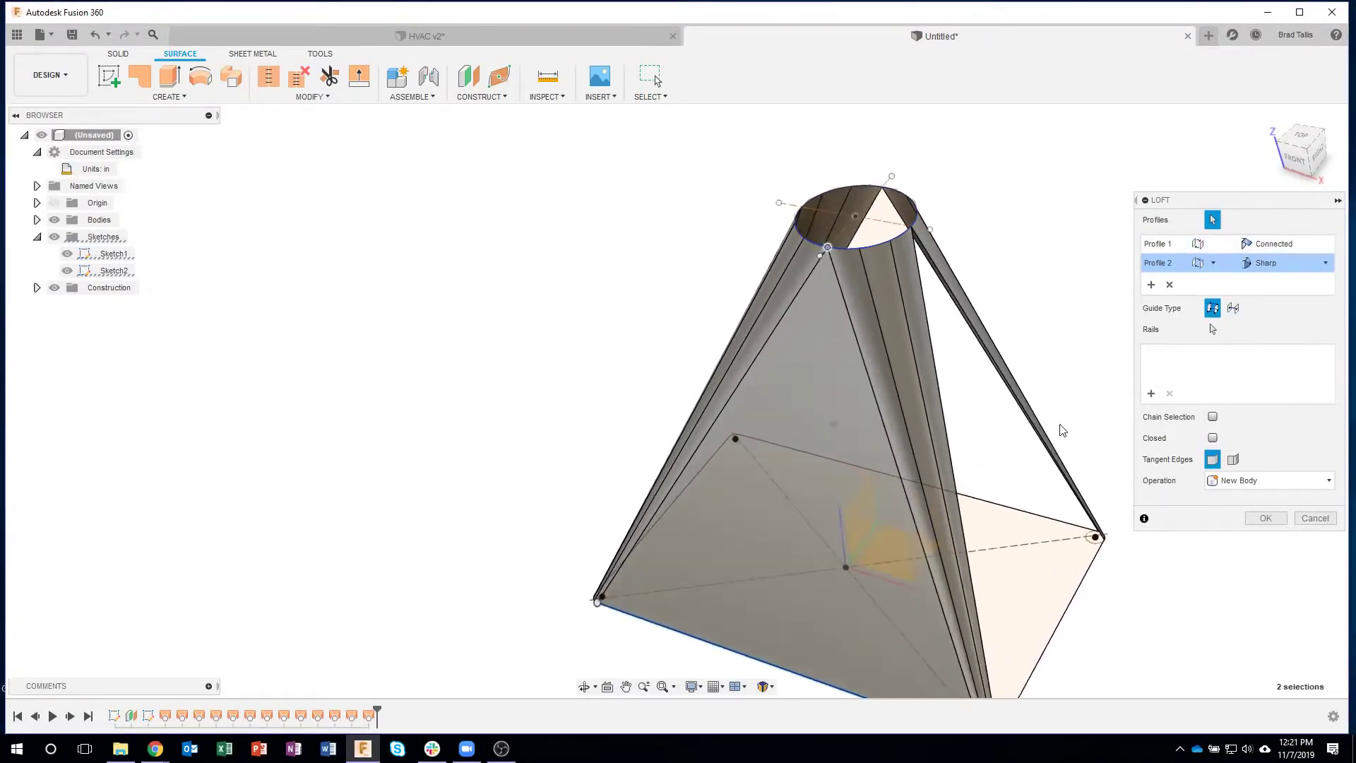
{"action": "left_click", "coordinate": [1314, 518]}
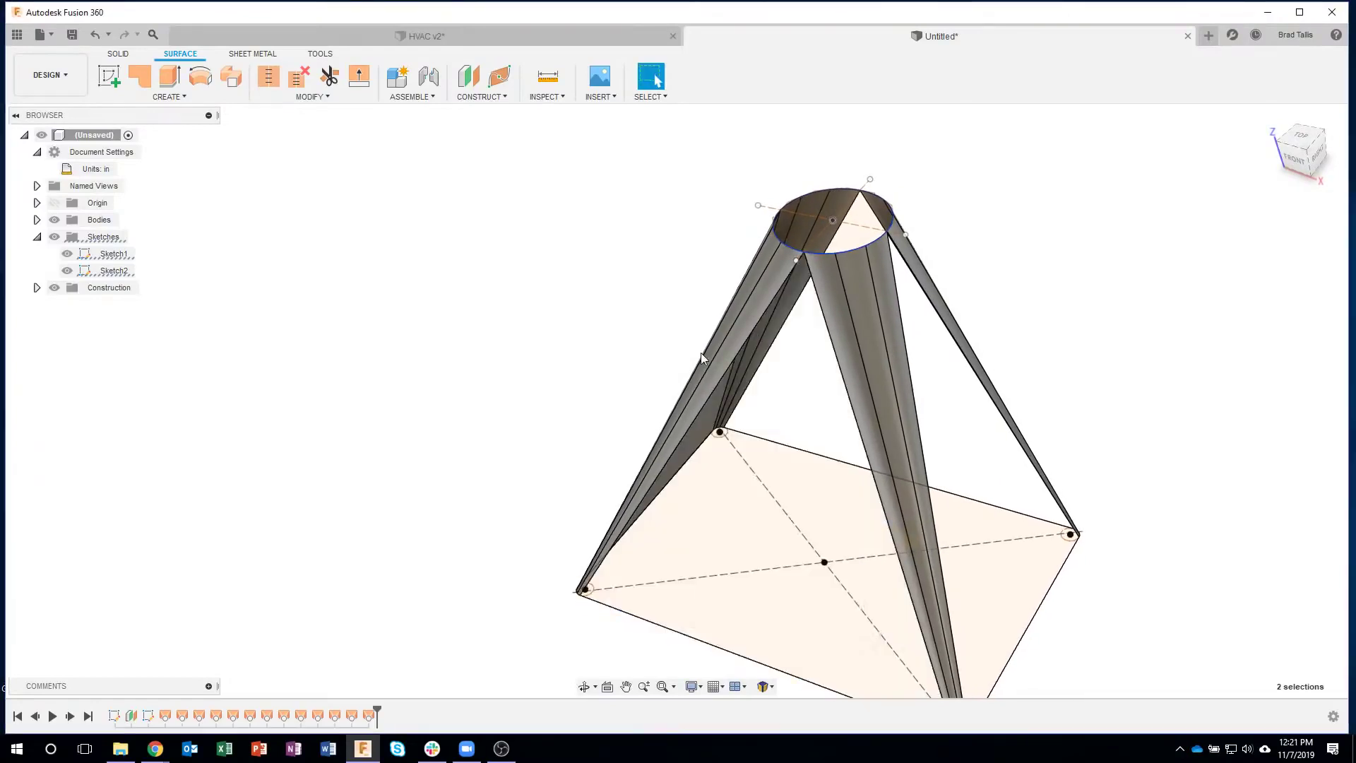
Hide Sketch2, which contains the top circle.
{"action": "left_click", "coordinate": [73, 275]}
{"action": "left_click", "coordinate": [73, 275]}
{"action": "left_click", "coordinate": [73, 256]}
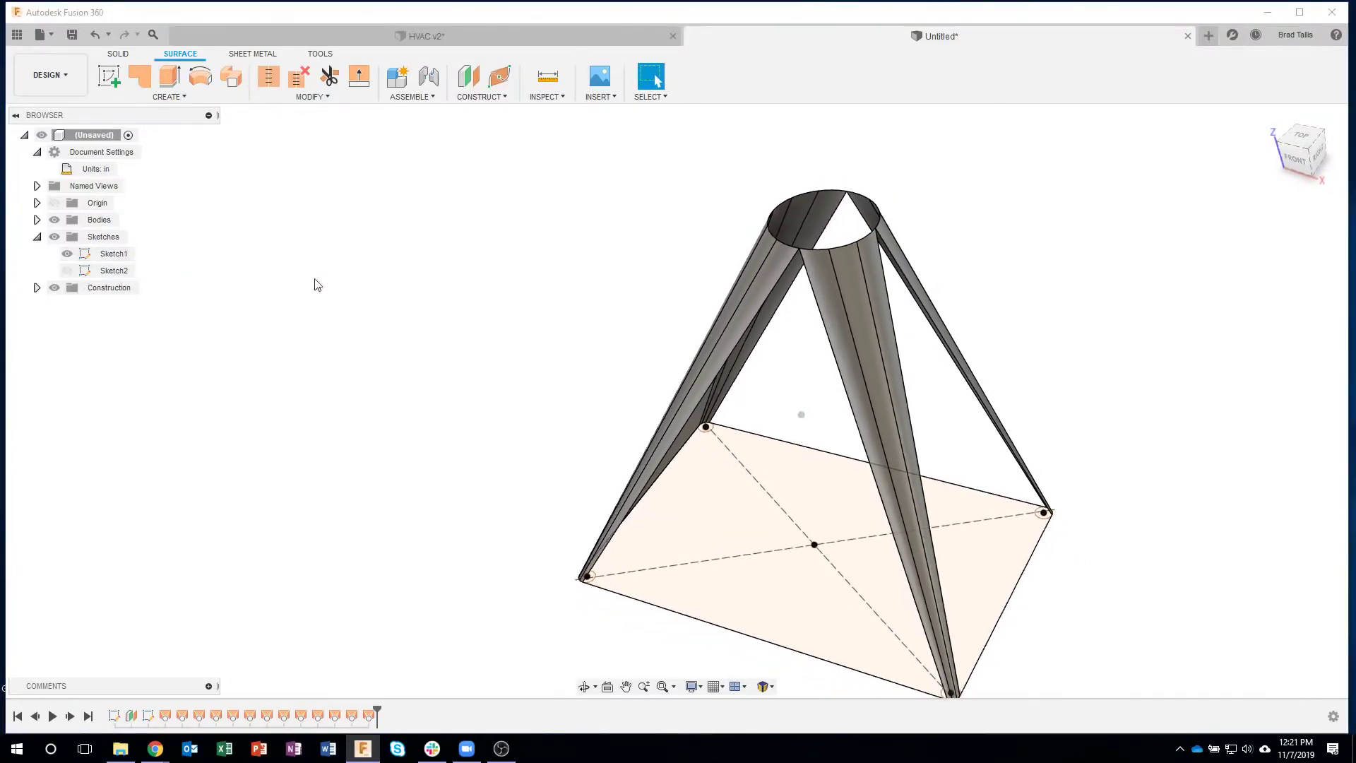
Show Sketch2 and loft a triangular surface from the front base line to the top circle's front point as a new body.
{"action": "left_click", "coordinate": [170, 96]}
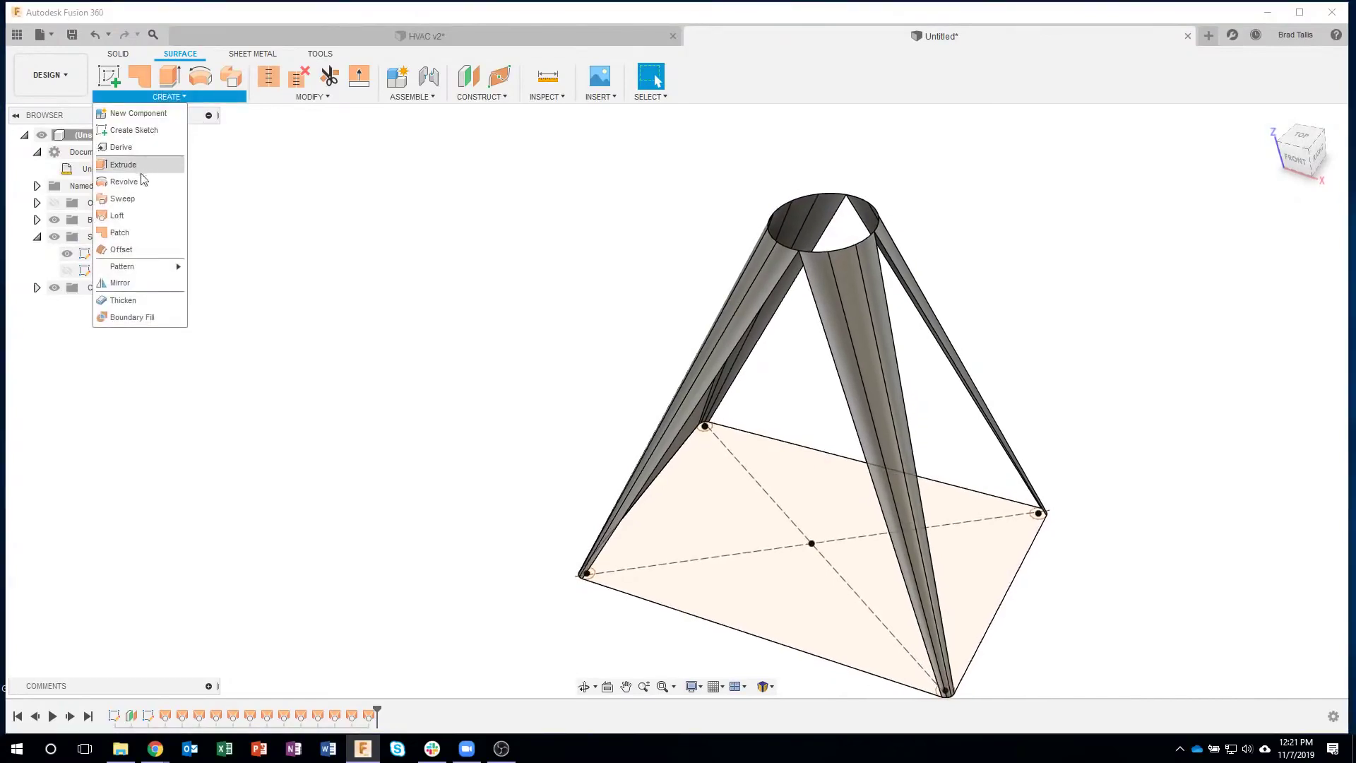
{"action": "left_click", "coordinate": [119, 215]}
{"action": "left_click", "coordinate": [698, 616]}
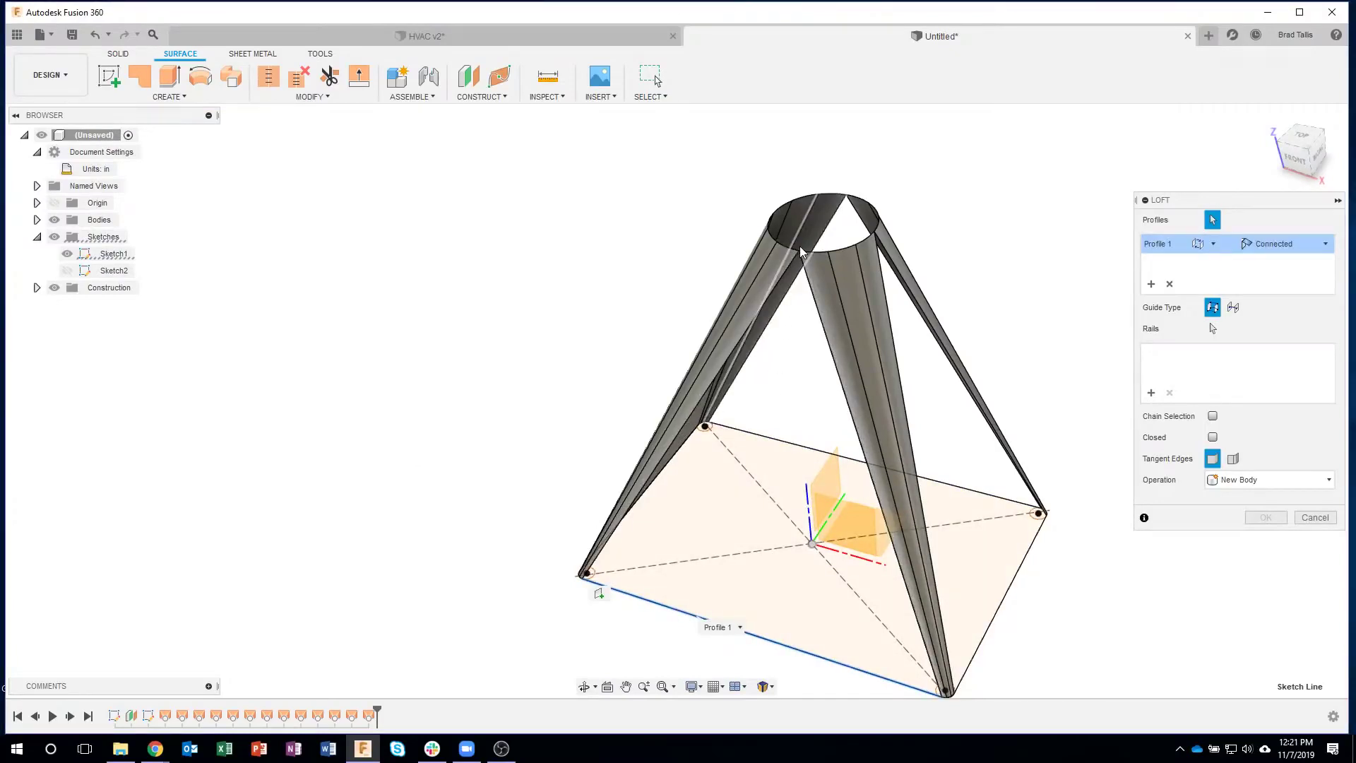
{"action": "middle_click_drag", "start_coordinate": [799, 253], "coordinate": [806, 288], "text": "shift"}
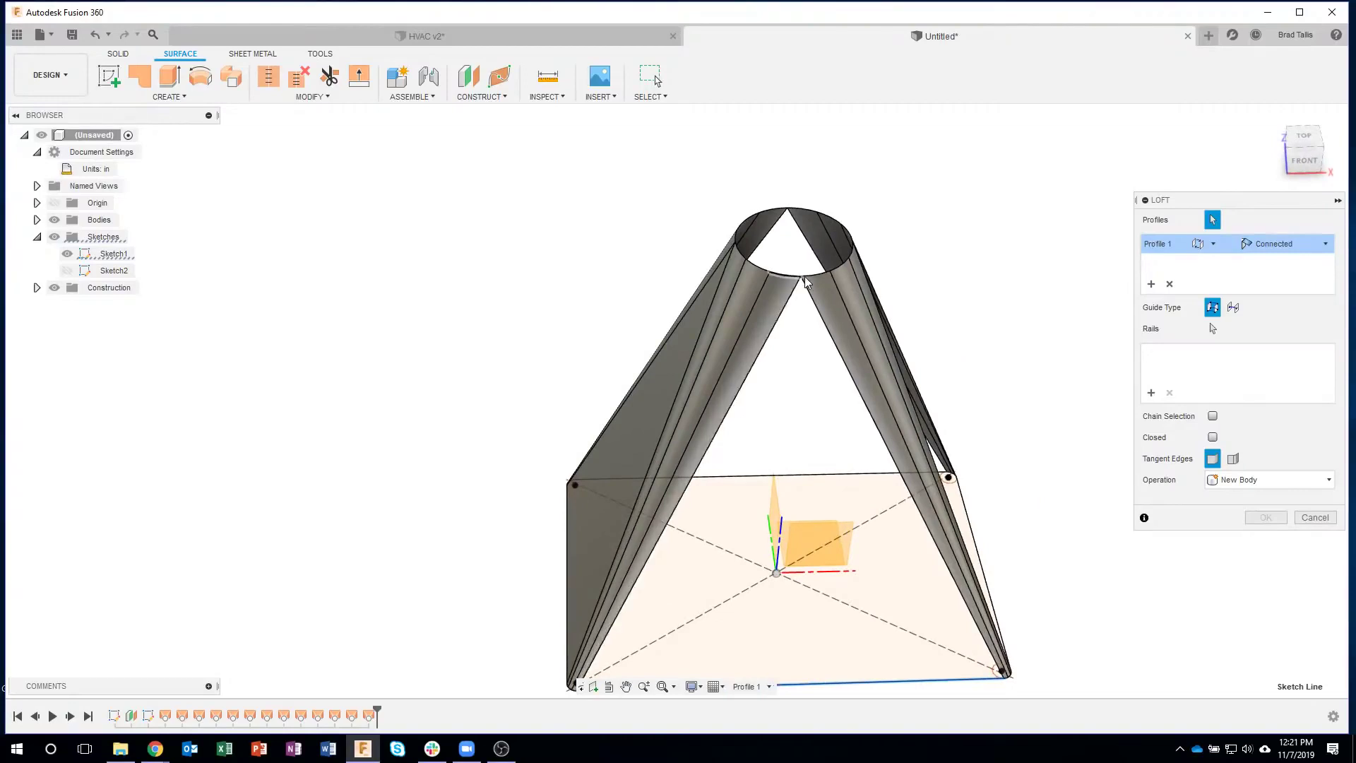
{"action": "left_click", "coordinate": [67, 271]}
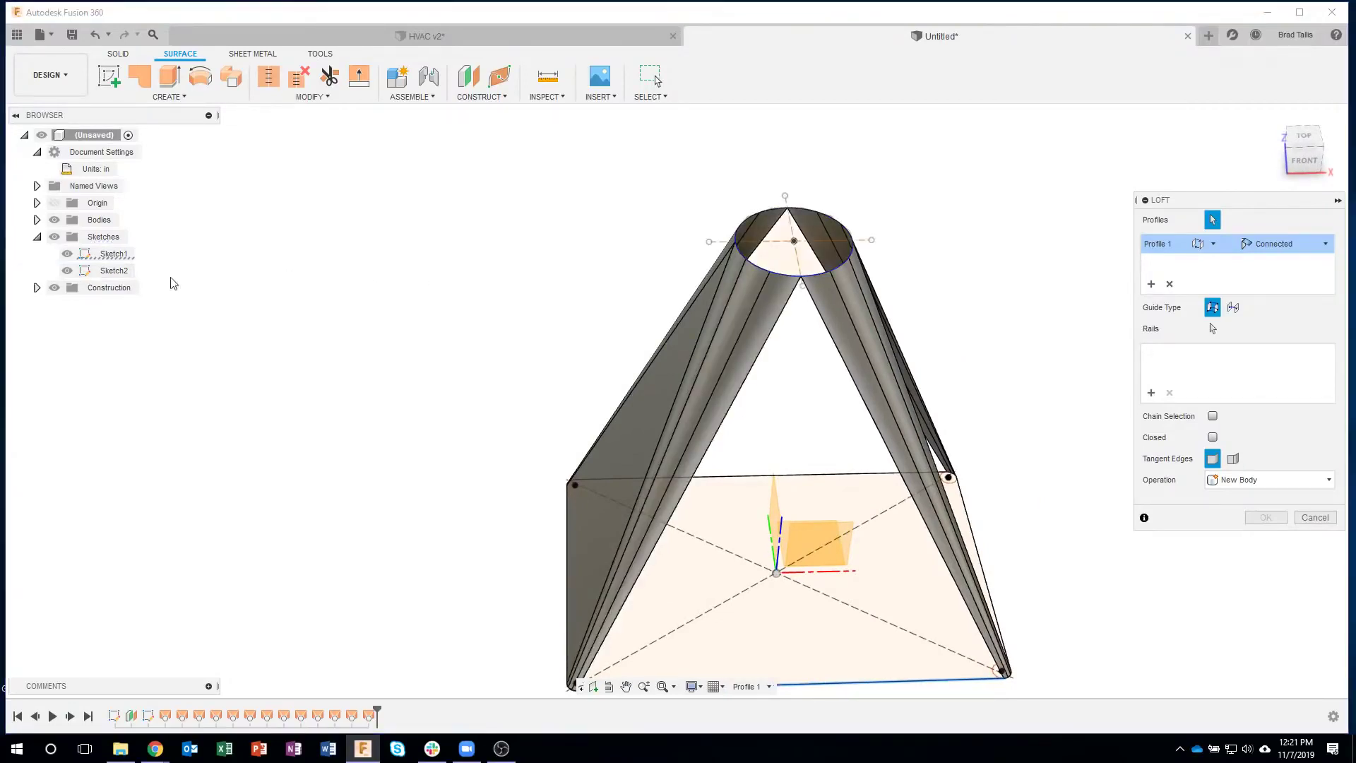
{"action": "left_click", "coordinate": [802, 281]}
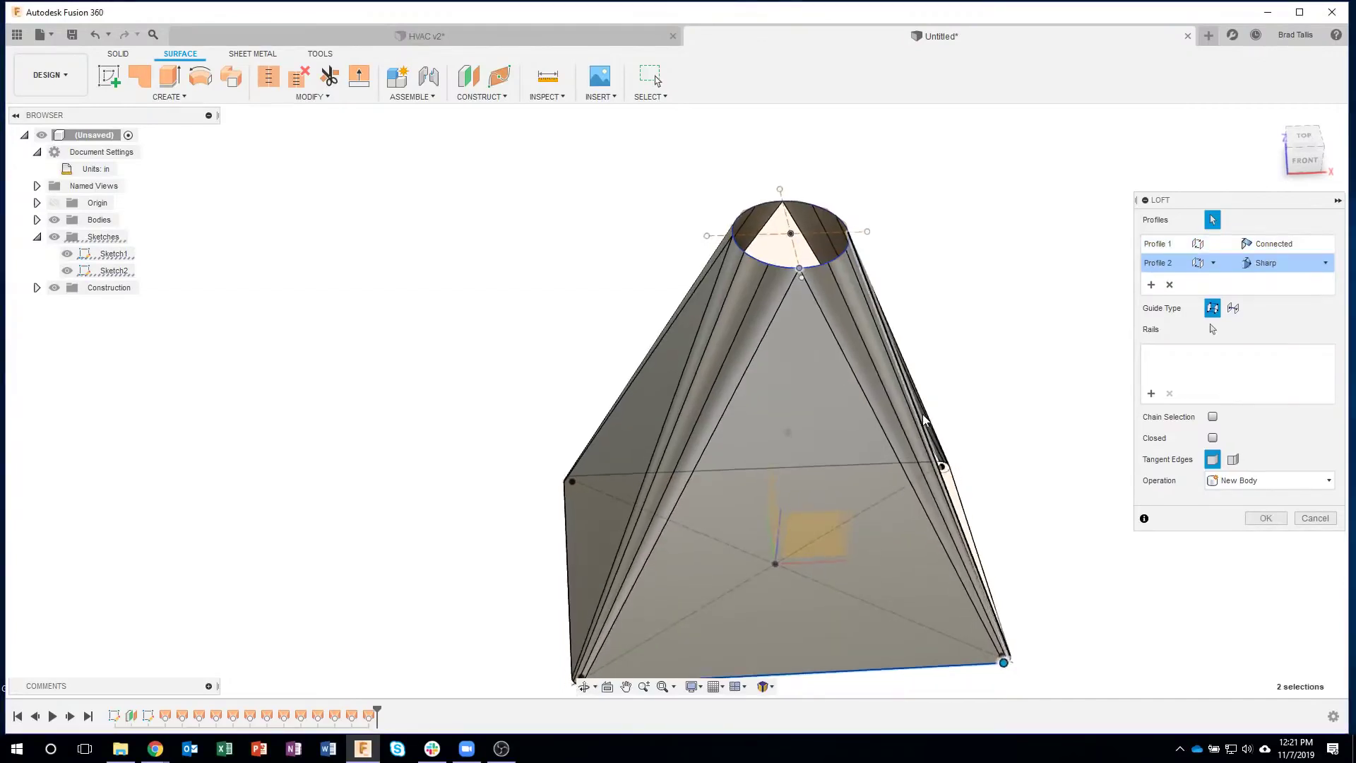
{"action": "middle_click_drag", "start_coordinate": [961, 410], "coordinate": [1233, 509], "text": "shift"}
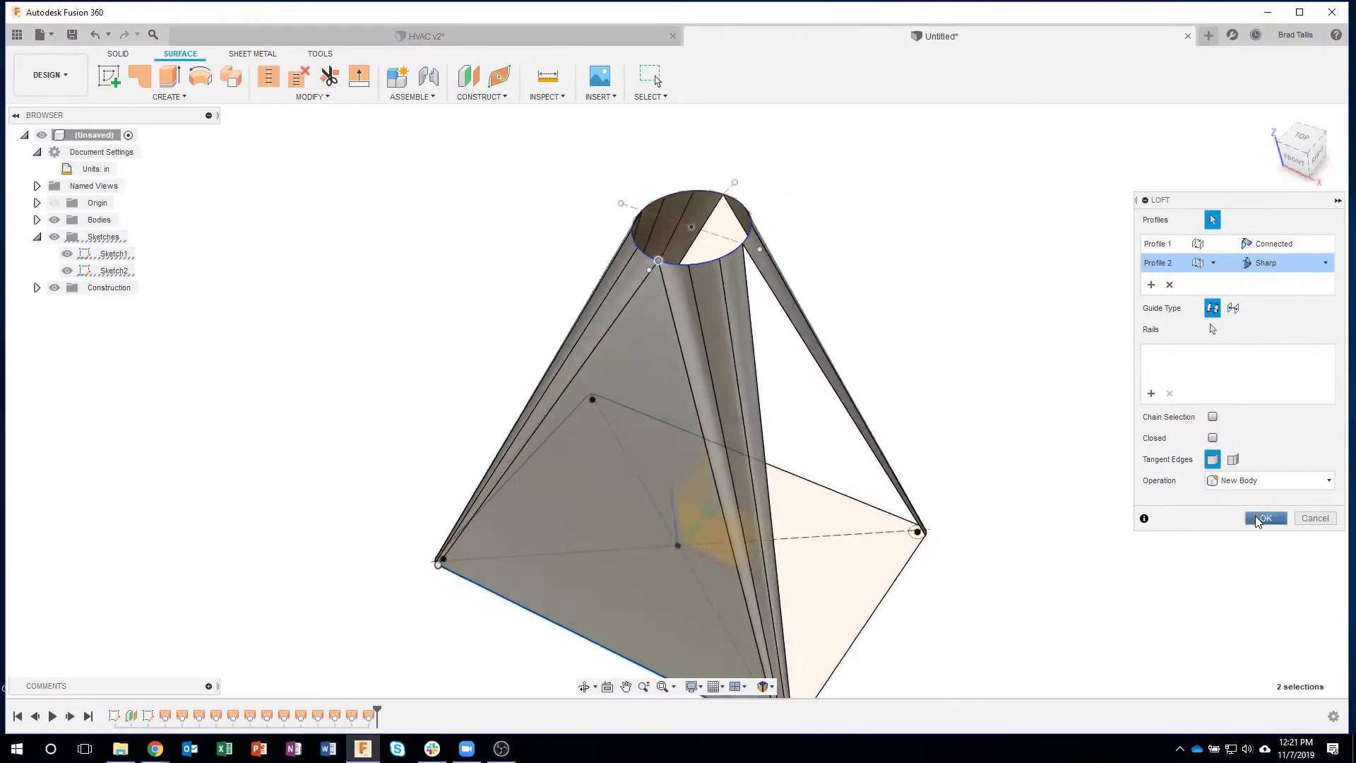
{"action": "left_click", "coordinate": [1261, 518]}
Loft a triangular surface from the right base line to the point on the right side of the top circle.
{"action": "middle_click_drag", "start_coordinate": [1094, 526], "coordinate": [1060, 546], "text": "shift"}
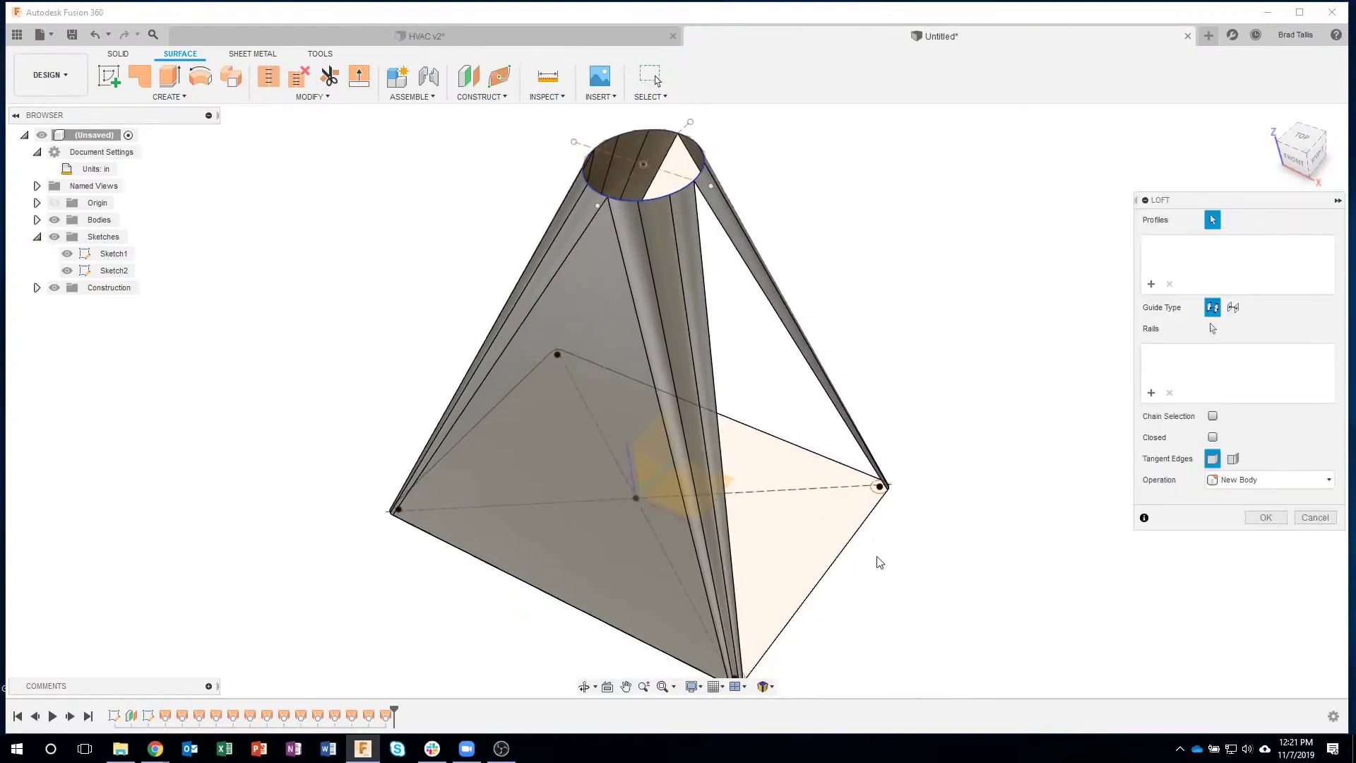
{"action": "left_click", "coordinate": [851, 550]}
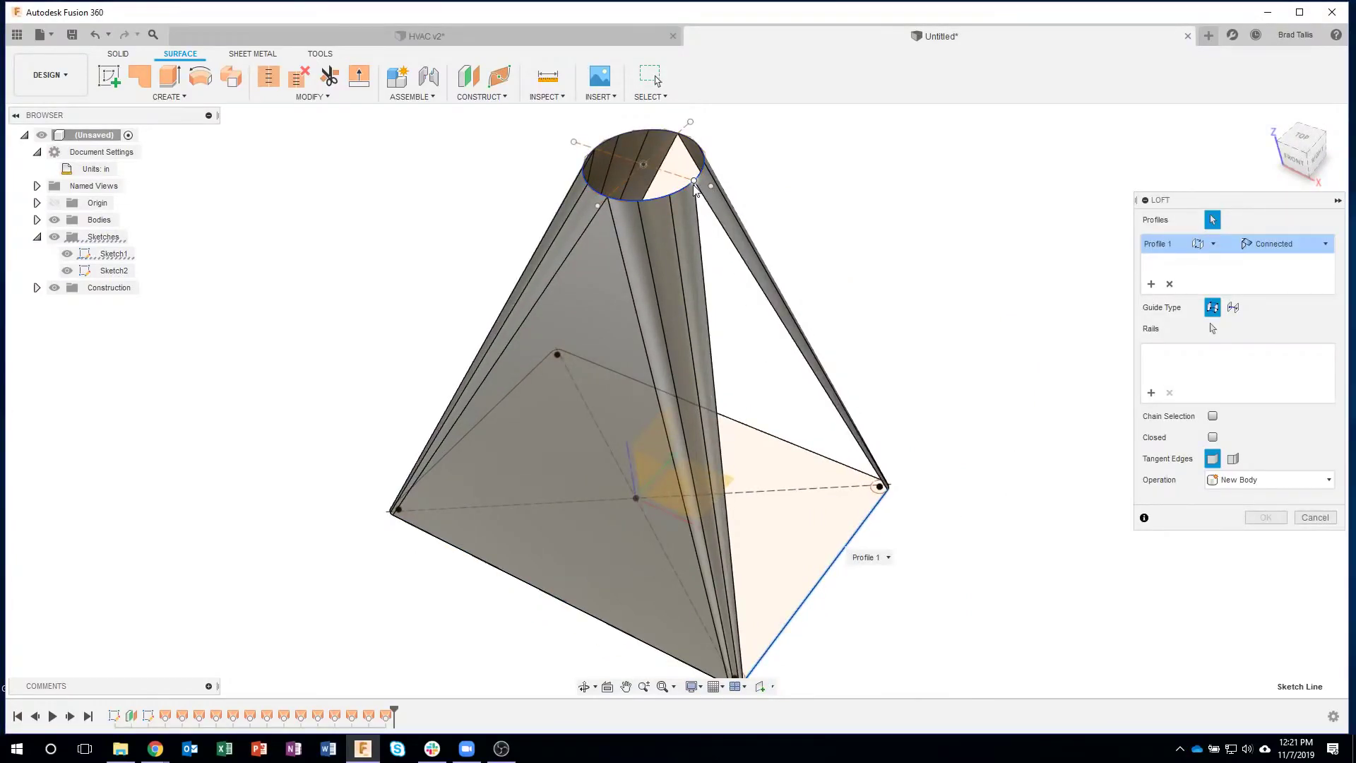
{"action": "left_click", "coordinate": [704, 205]}
{"action": "left_click", "coordinate": [1264, 520]}
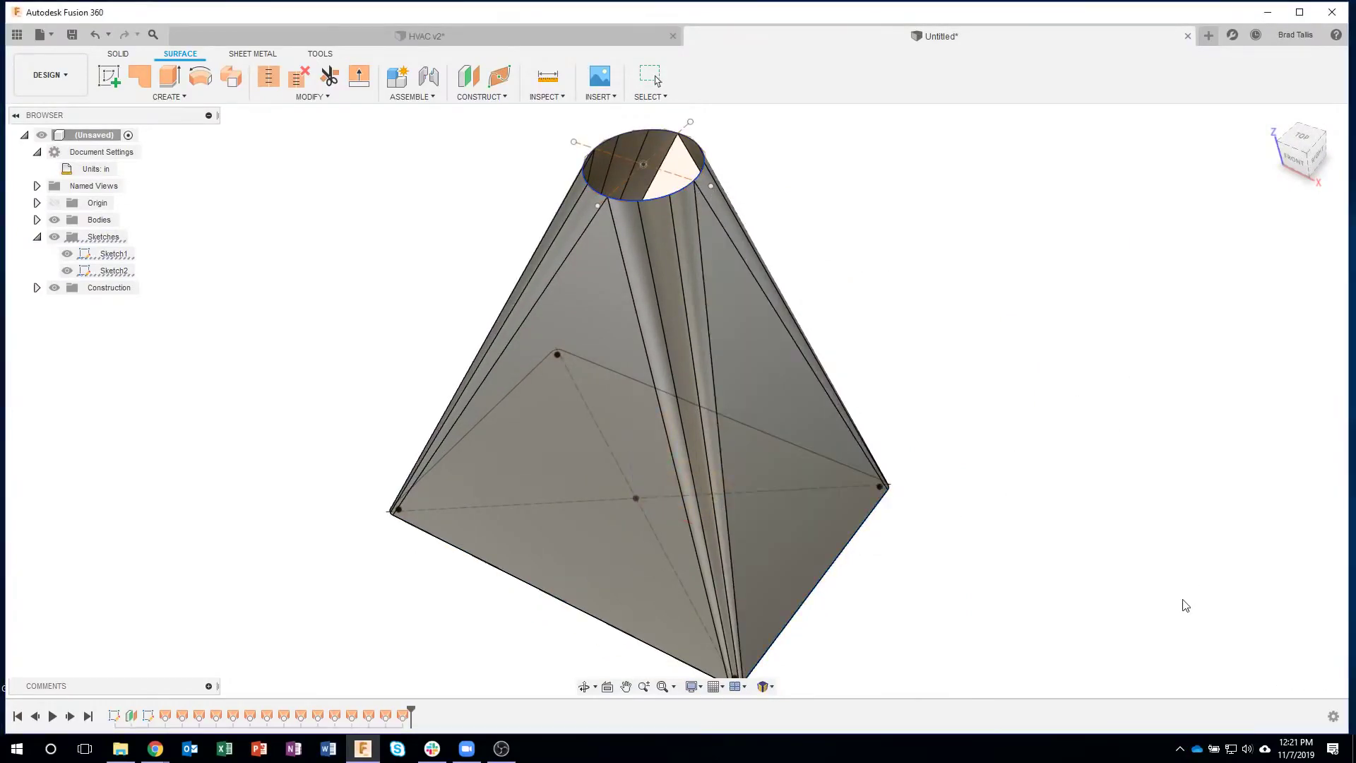
Loft the triangular surface closing the back side, from the back base line to the top circle's rear point.
{"action": "right_click_drag", "start_coordinate": [1175, 452], "coordinate": [1137, 336]}
{"action": "middle_click_drag", "start_coordinate": [1137, 336], "coordinate": [782, 503], "text": "shift"}
{"action": "left_click", "coordinate": [762, 497]}
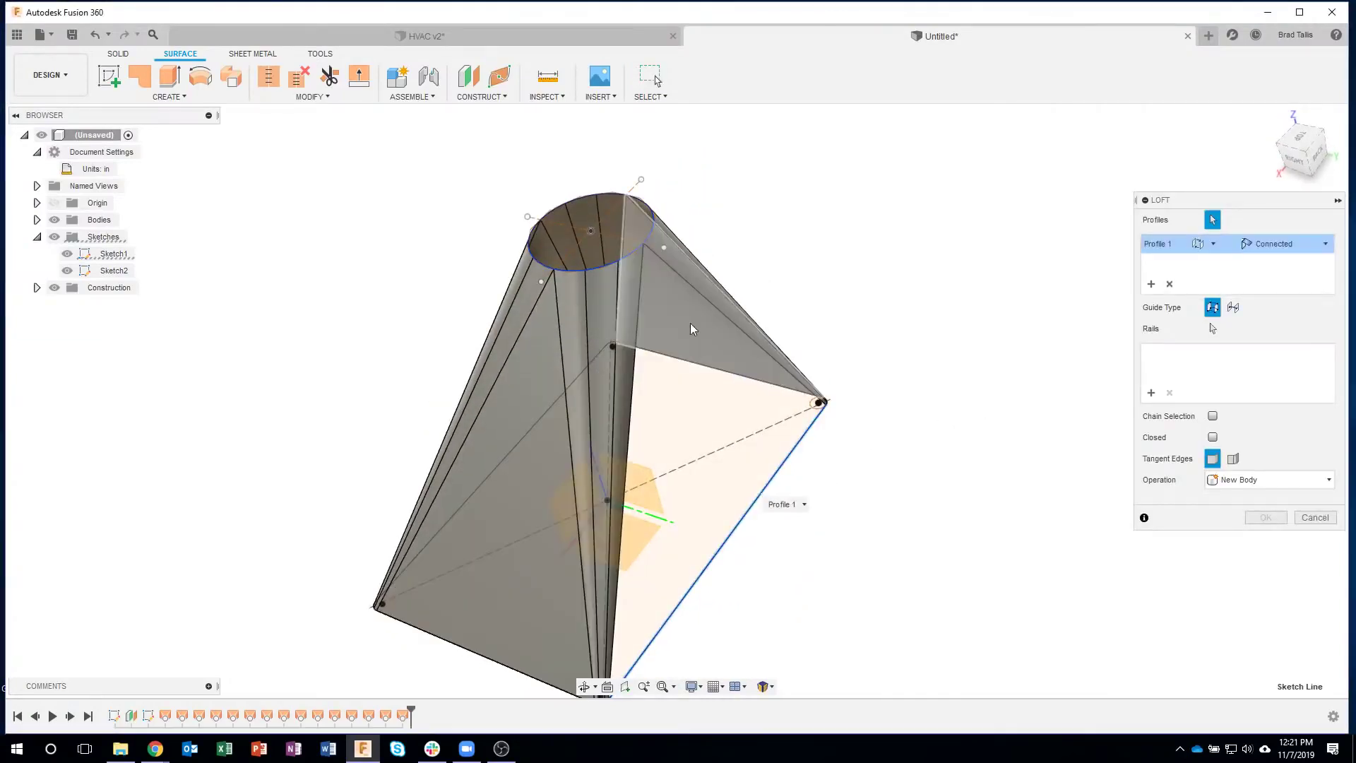
{"action": "left_click", "coordinate": [654, 252]}
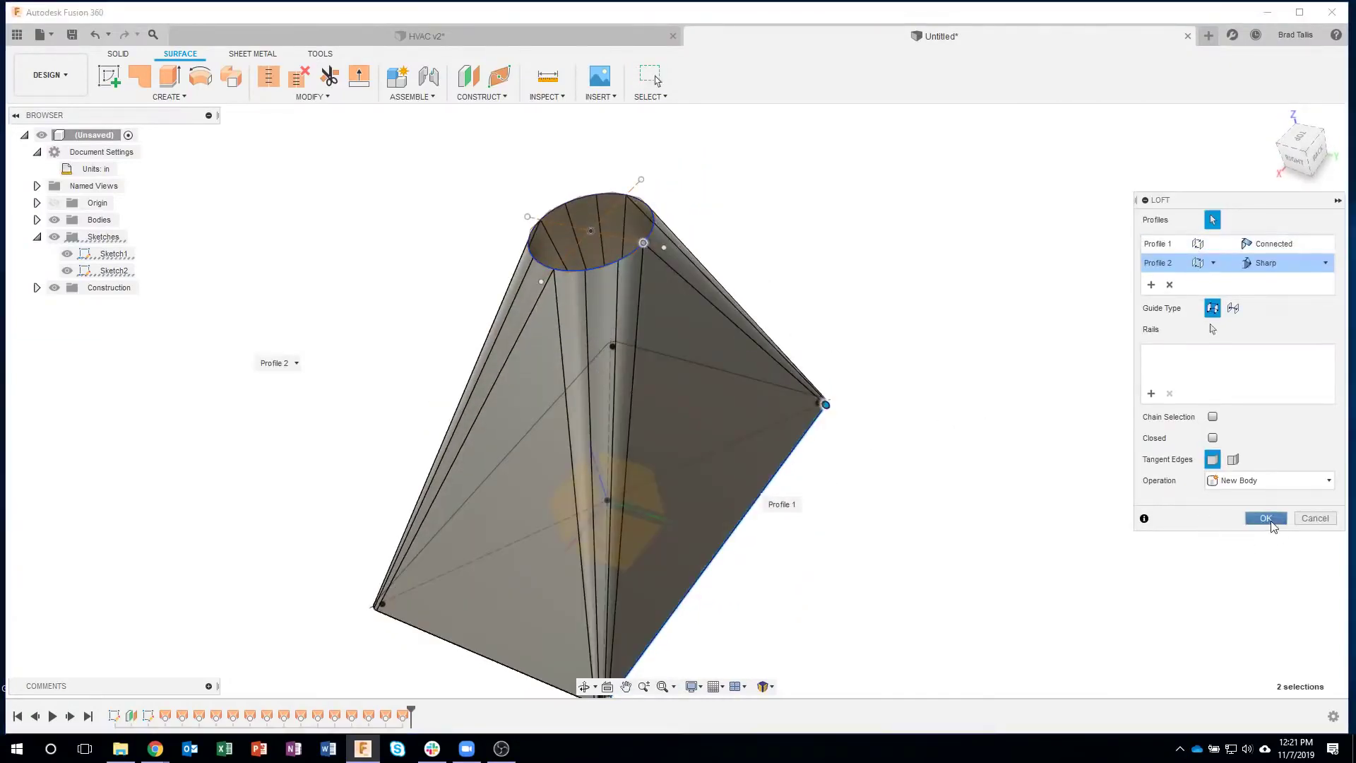
{"action": "left_click", "coordinate": [1265, 518]}
Hide all sketches so only the lofted surfaces show.
{"action": "middle_click_drag", "start_coordinate": [986, 342], "coordinate": [84, 255], "text": "shift"}
{"action": "left_click", "coordinate": [60, 237]}
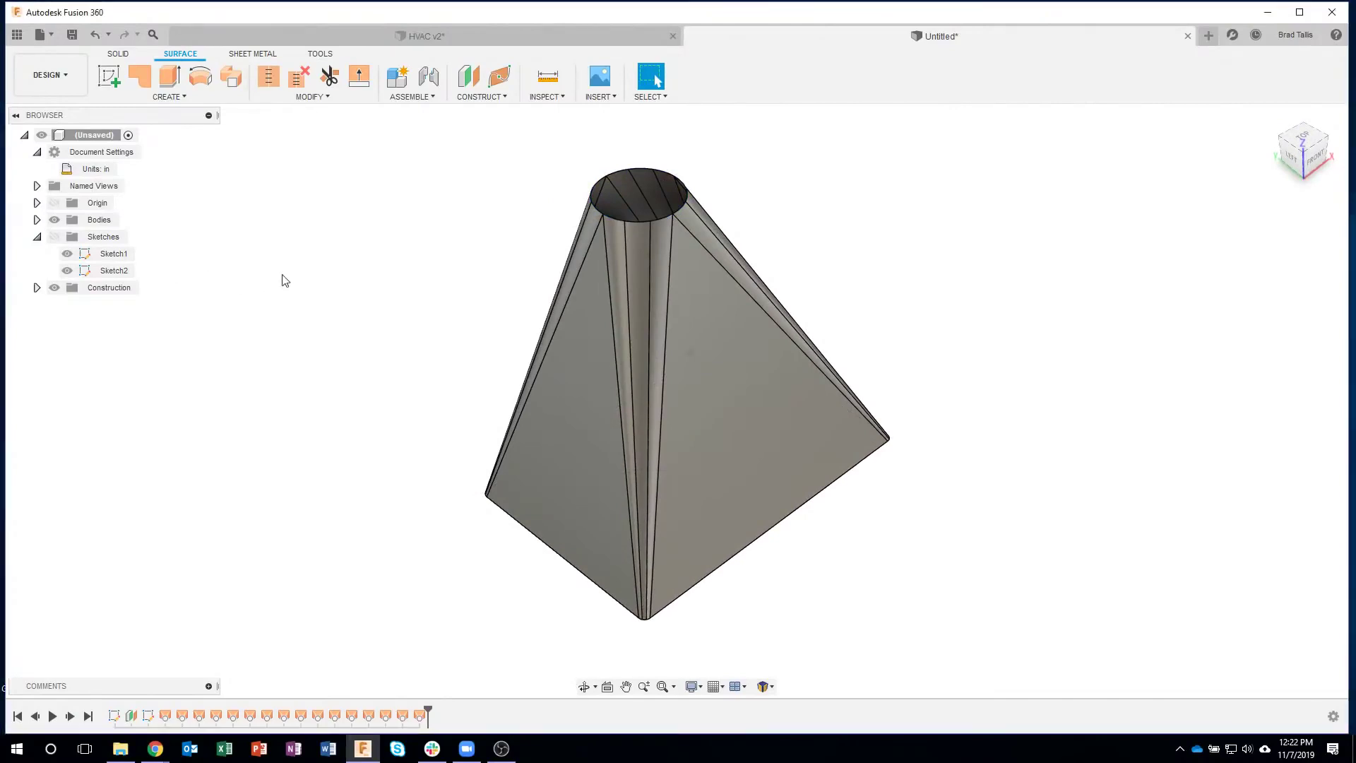
{"action": "mouse_move", "coordinate": [282, 282]}
{"action": "middle_mouse_down", "text": "shift"}
{"action": "mouse_move", "coordinate": [394, 303]}
{"action": "mouse_move", "coordinate": [240, 222]}
{"action": "middle_mouse_up", "text": "shift"}
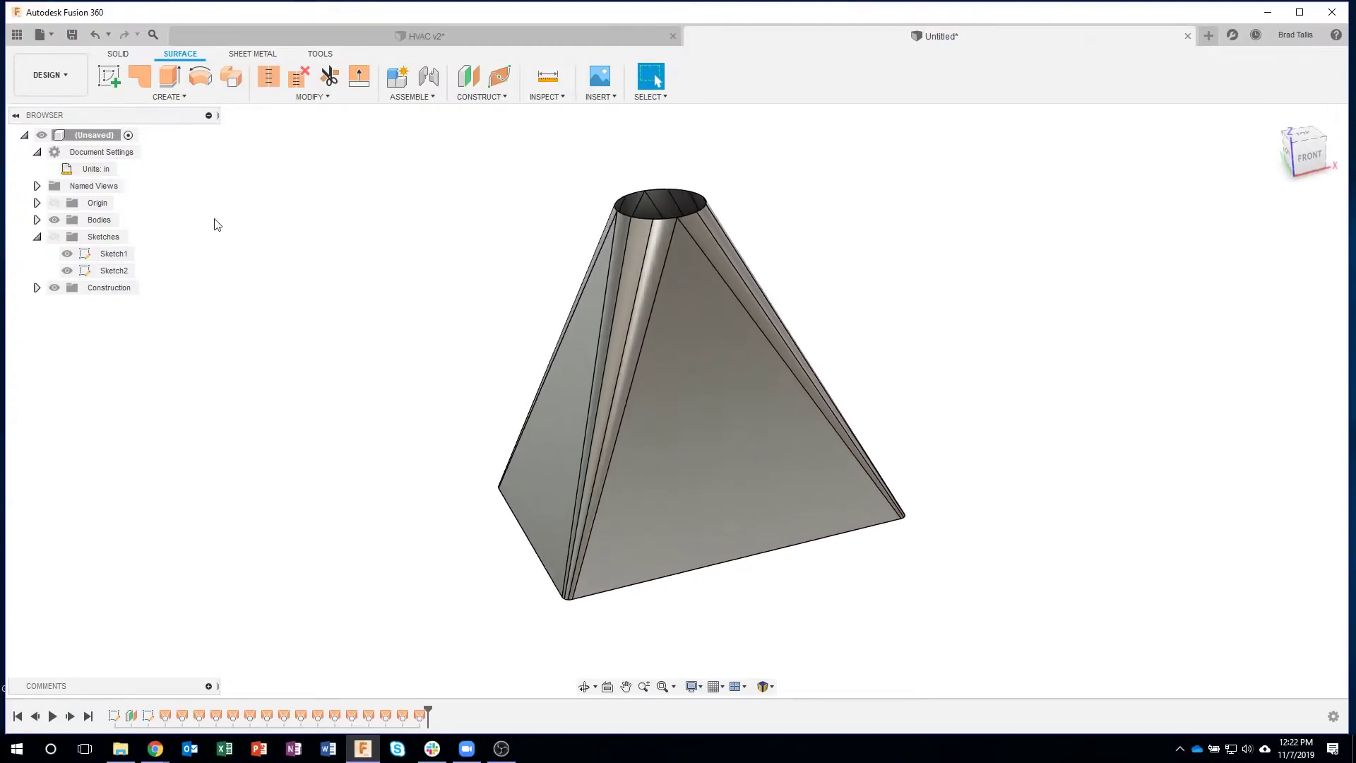
Expand the list of bodies and highlight Body1 and Body2 to examine which surfaces they represent.
{"action": "left_click", "coordinate": [36, 220]}
{"action": "left_click", "coordinate": [110, 238]}
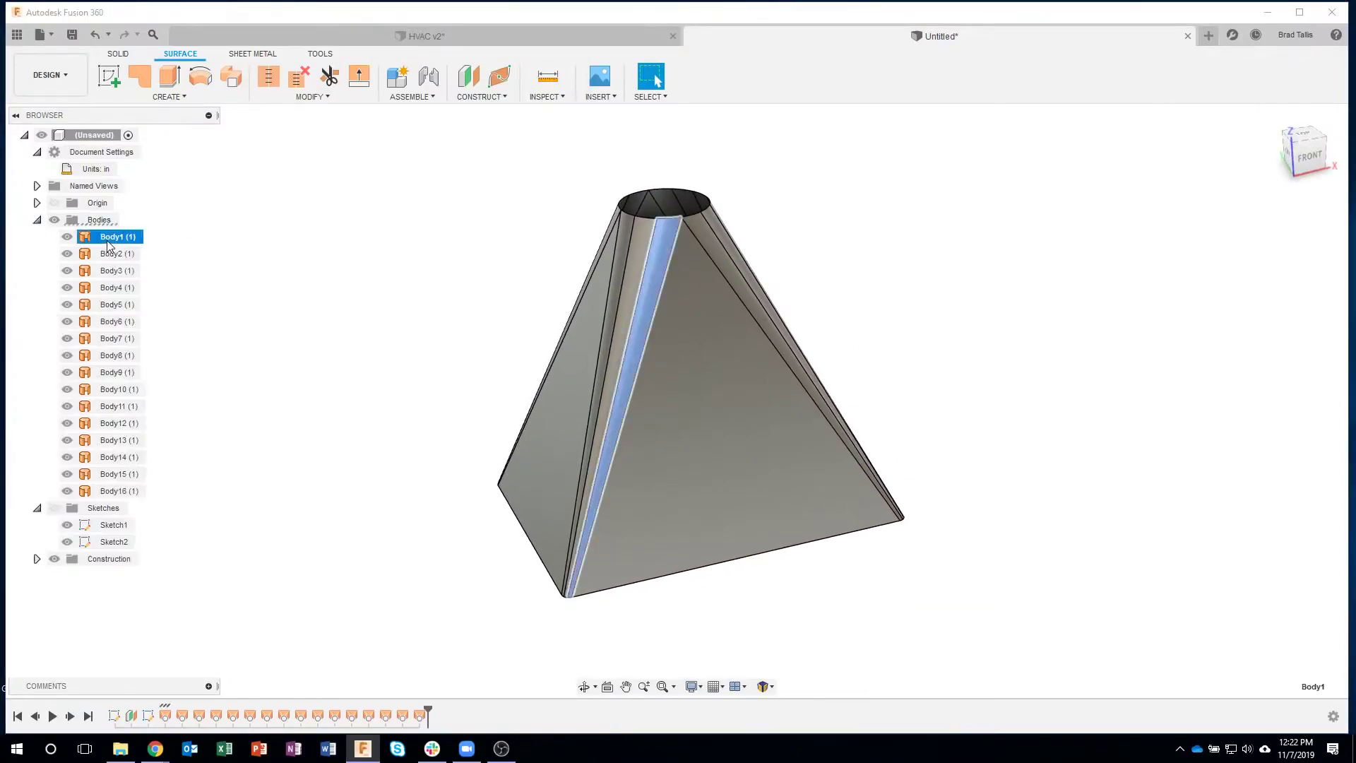
{"action": "left_click", "coordinate": [113, 253]}
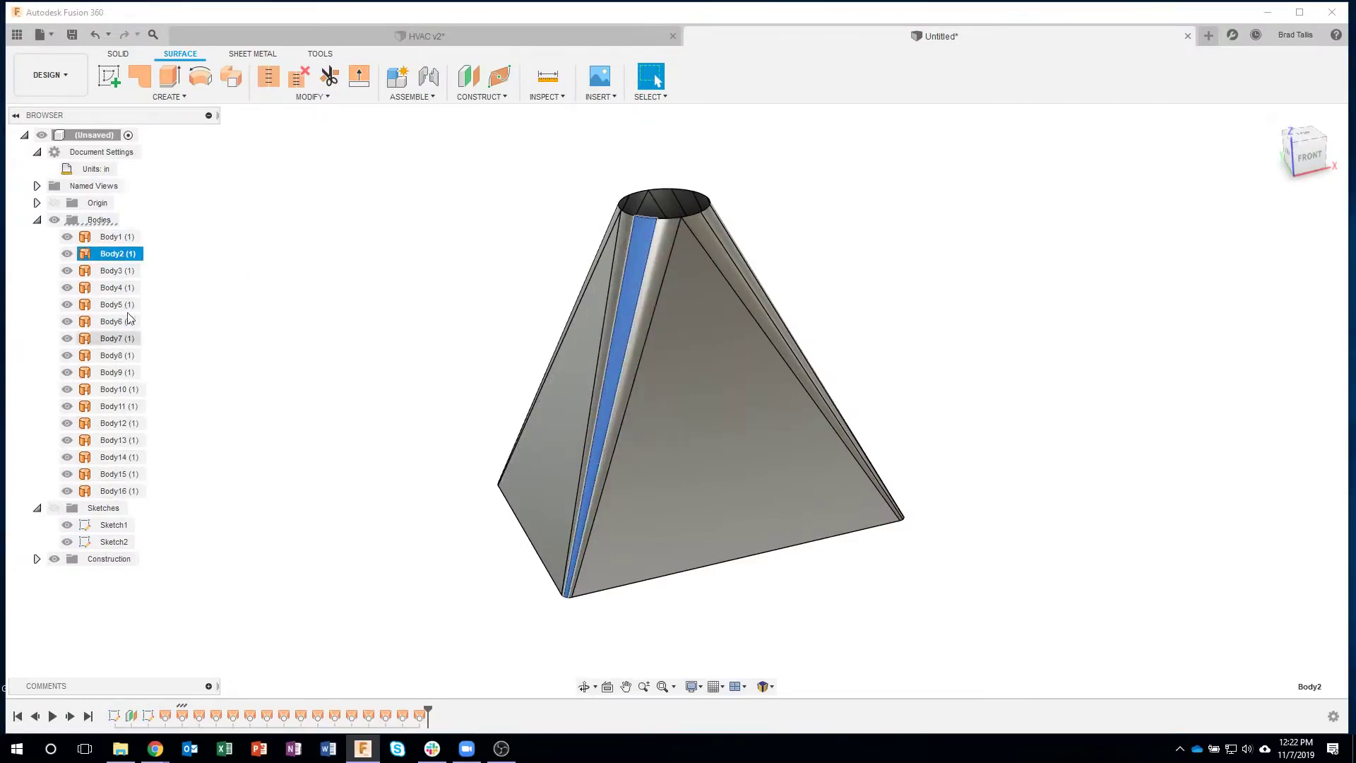
{"action": "left_click", "coordinate": [202, 429]}
{"action": "middle_click_drag", "start_coordinate": [275, 424], "coordinate": [318, 393], "text": "shift"}
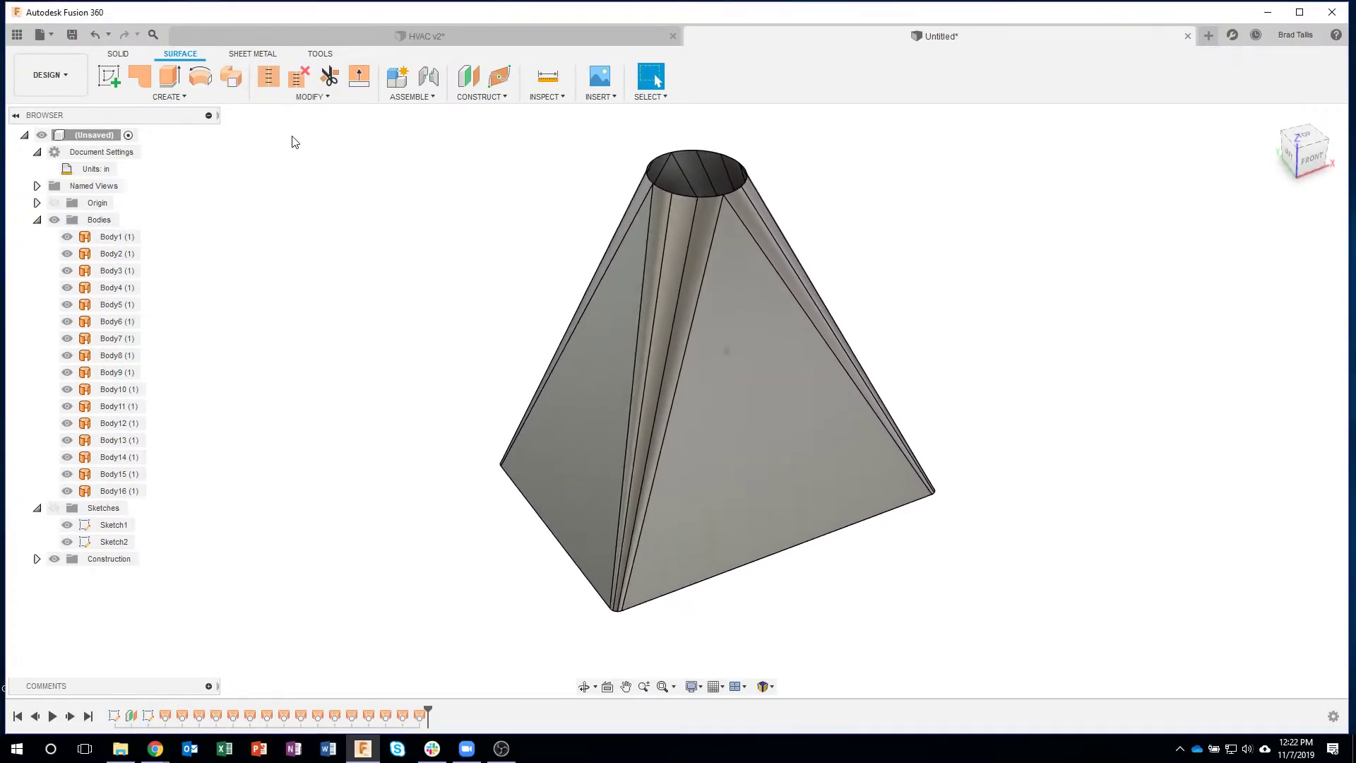
Stitch the front triangular surface to the adjacent corner strip, Body1.
{"action": "left_click", "coordinate": [291, 94]}
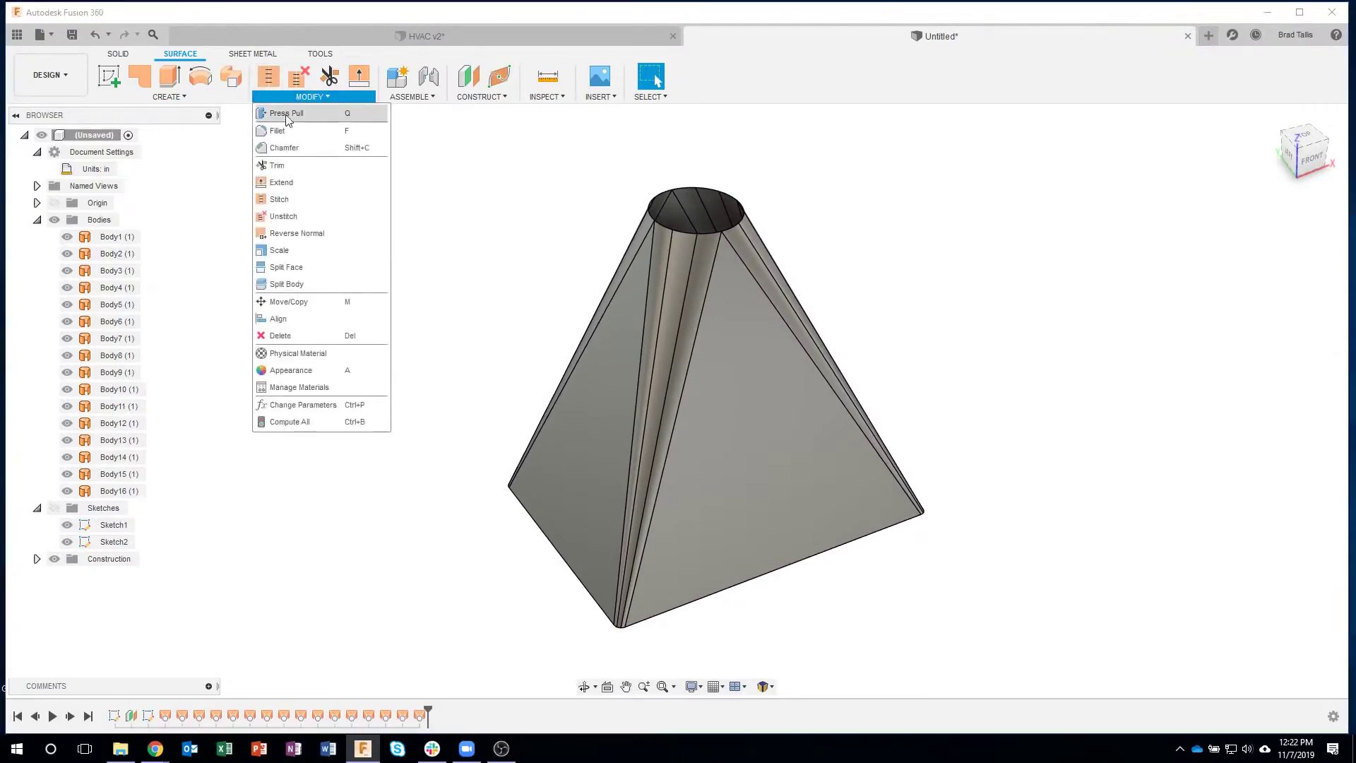
{"action": "left_click", "coordinate": [294, 199]}
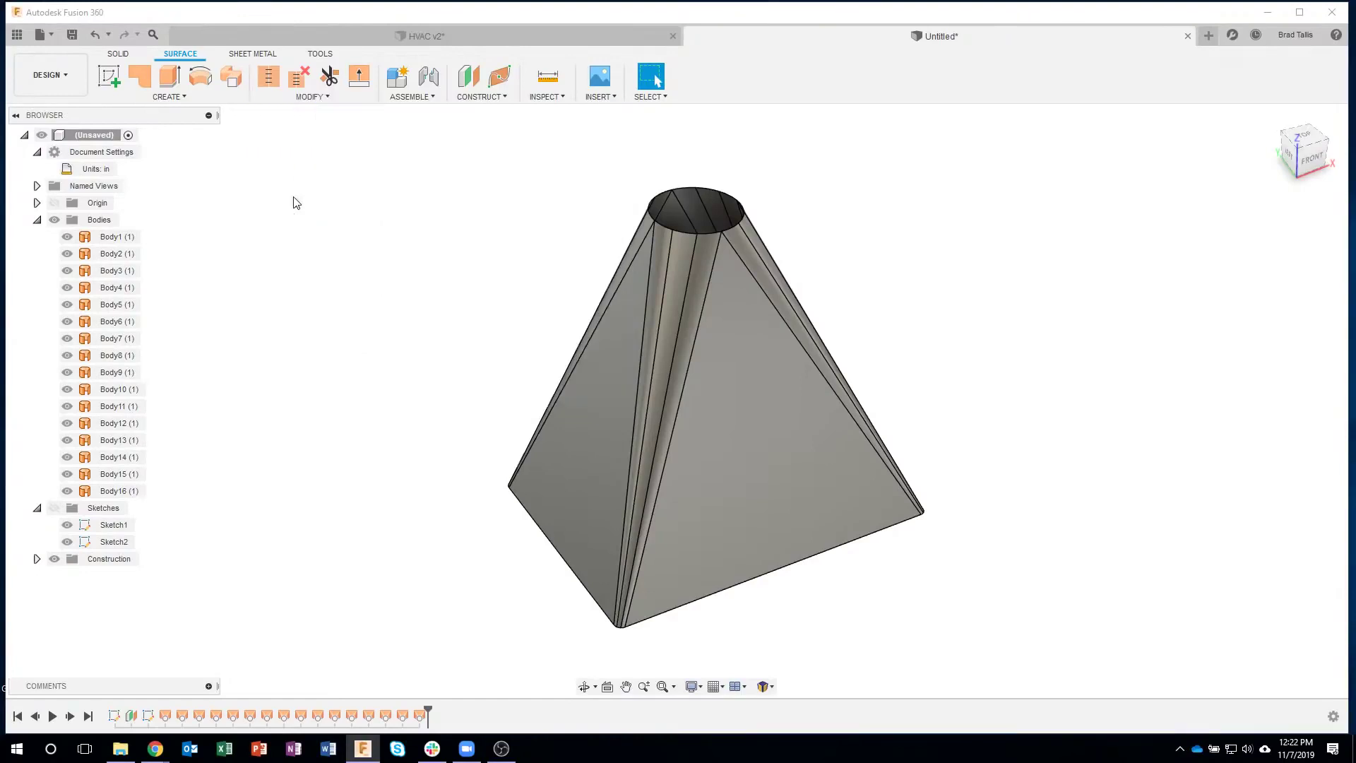
{"action": "left_click", "coordinate": [730, 358]}
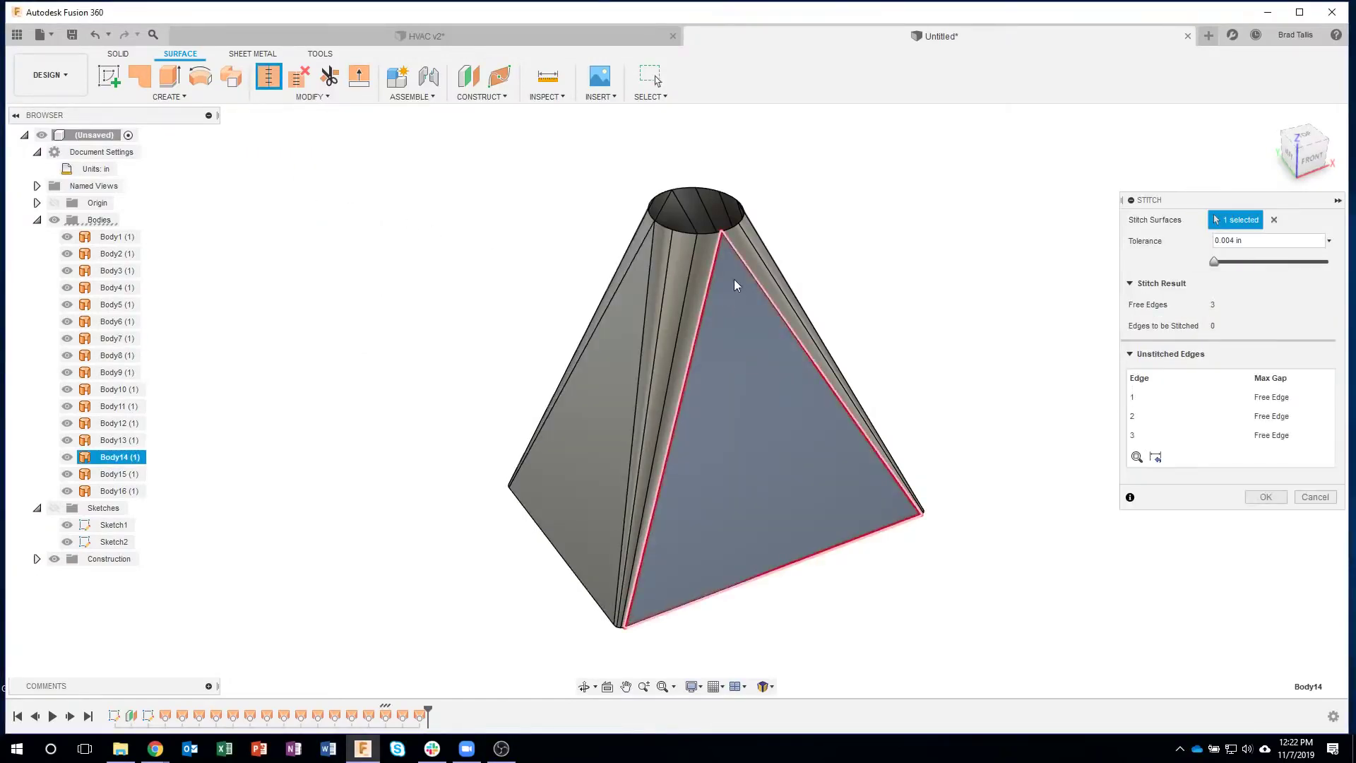
{"action": "left_click", "coordinate": [703, 268]}
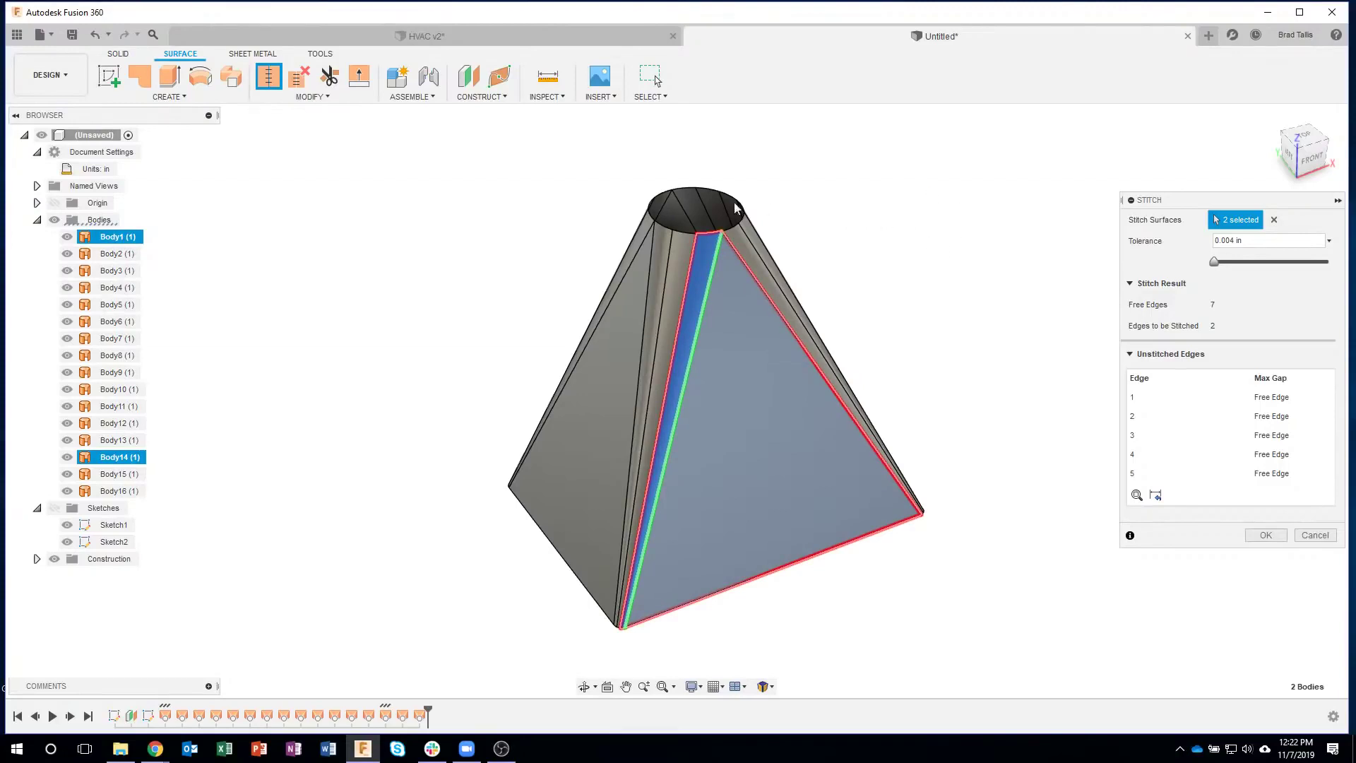
{"action": "left_click", "coordinate": [1260, 539]}
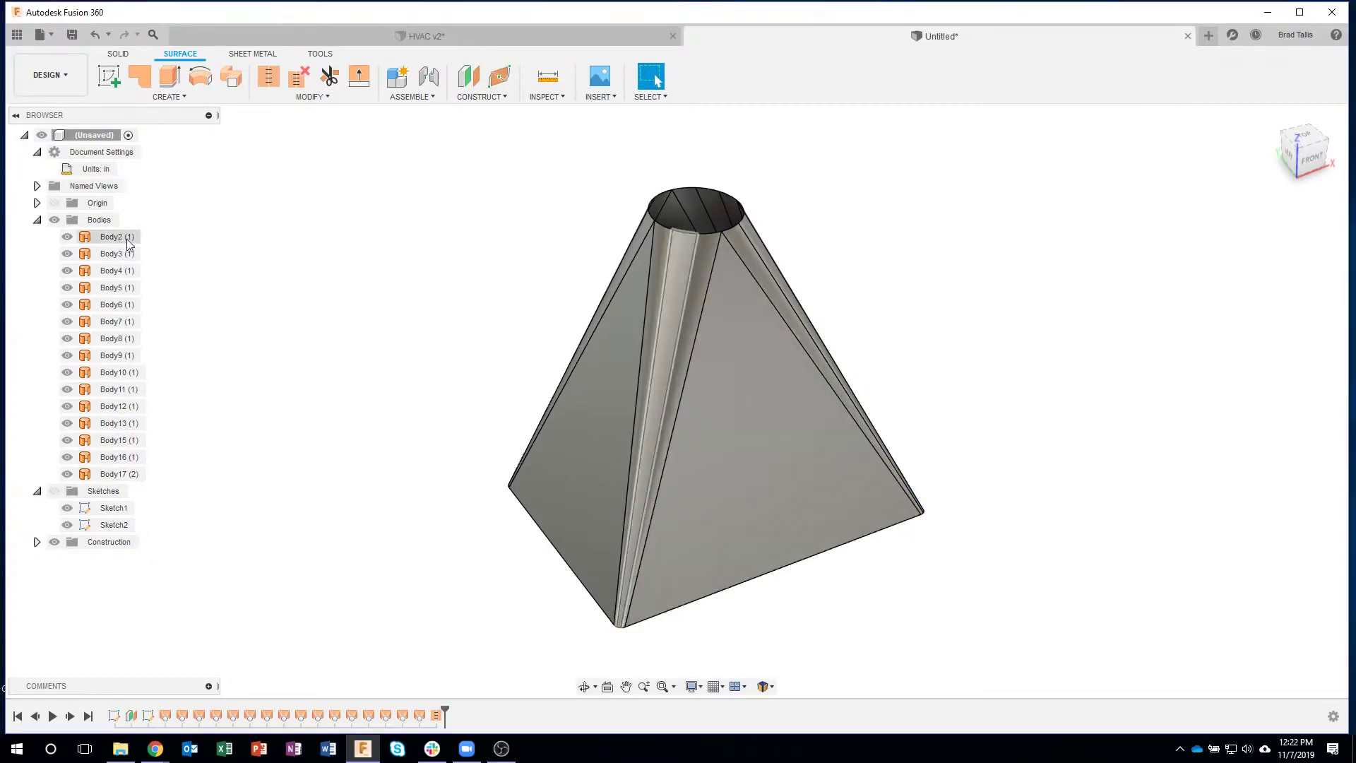
Highlight the combined body to check it, and undo the two-surface stitch.
{"action": "left_click", "coordinate": [132, 474]}
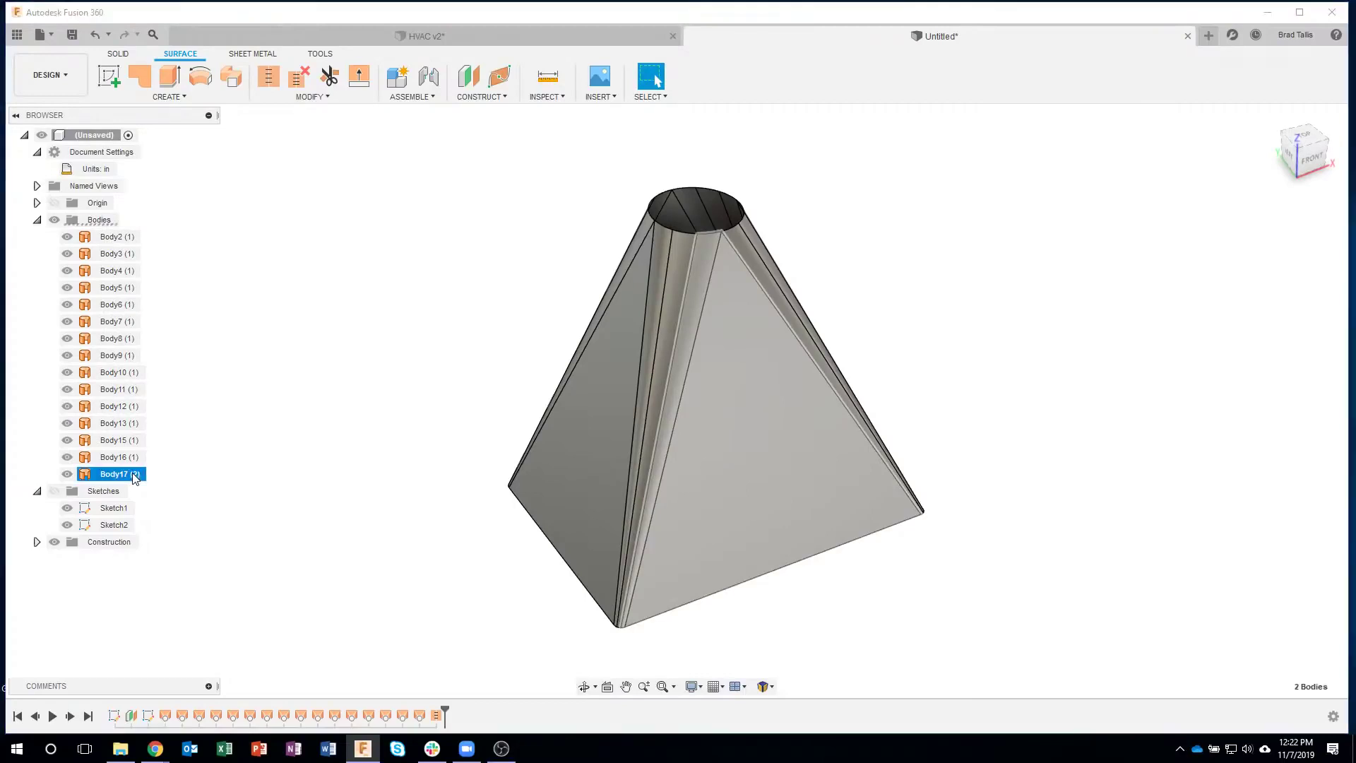
{"action": "left_click", "coordinate": [436, 226]}
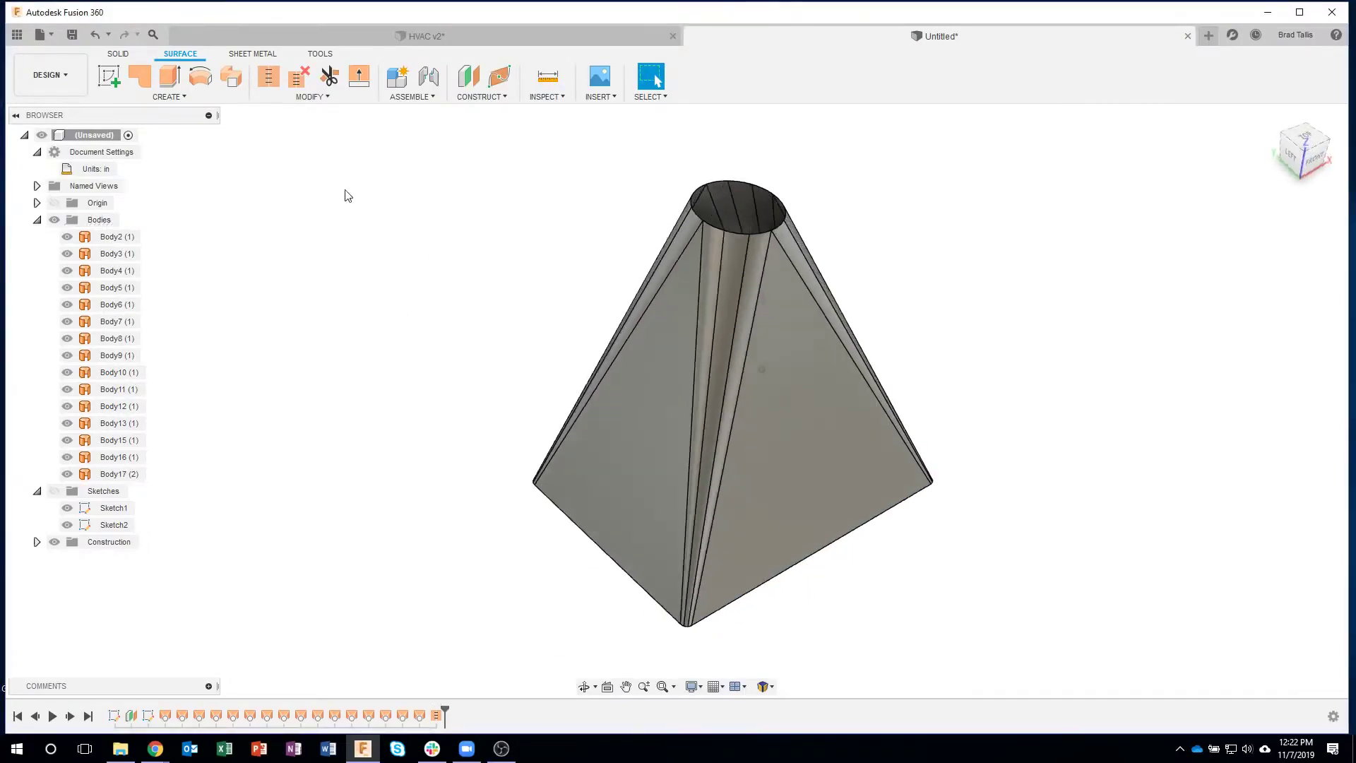
{"action": "left_click", "coordinate": [96, 39]}
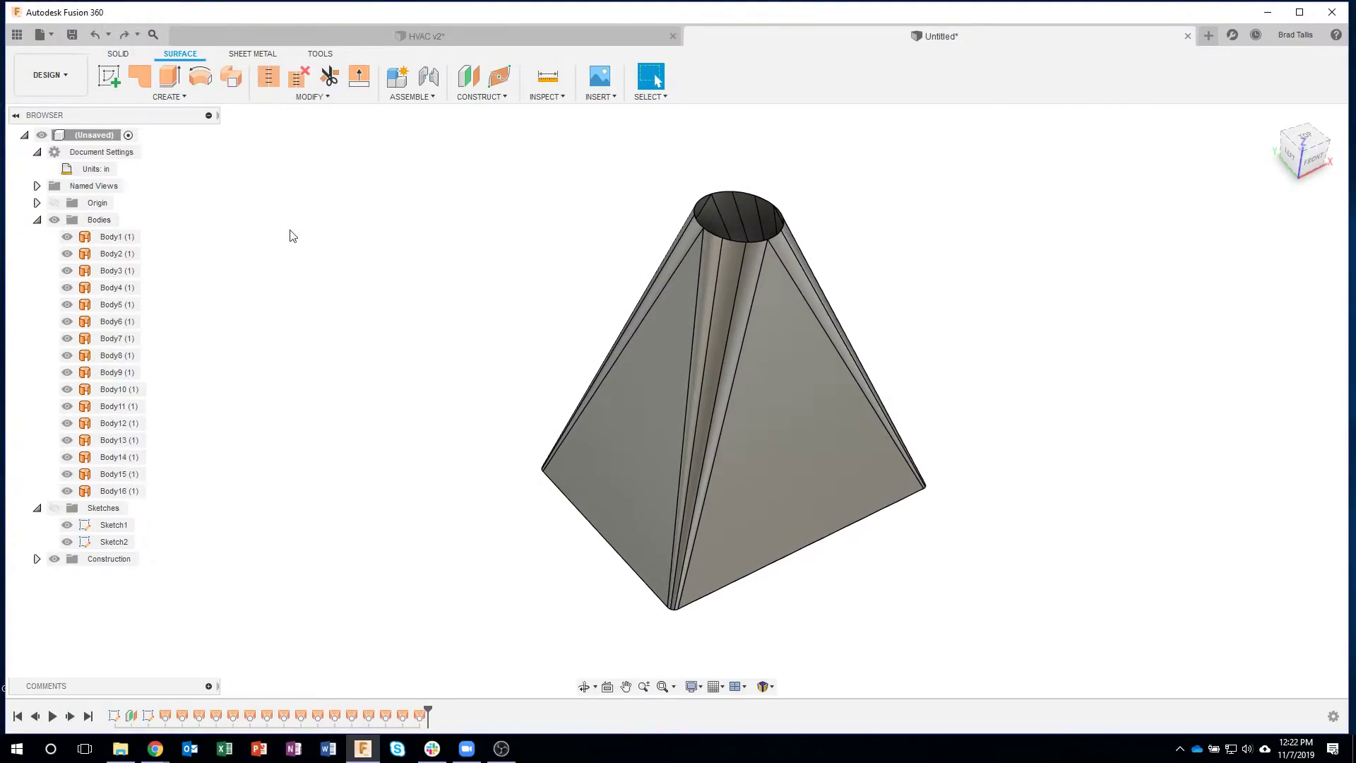
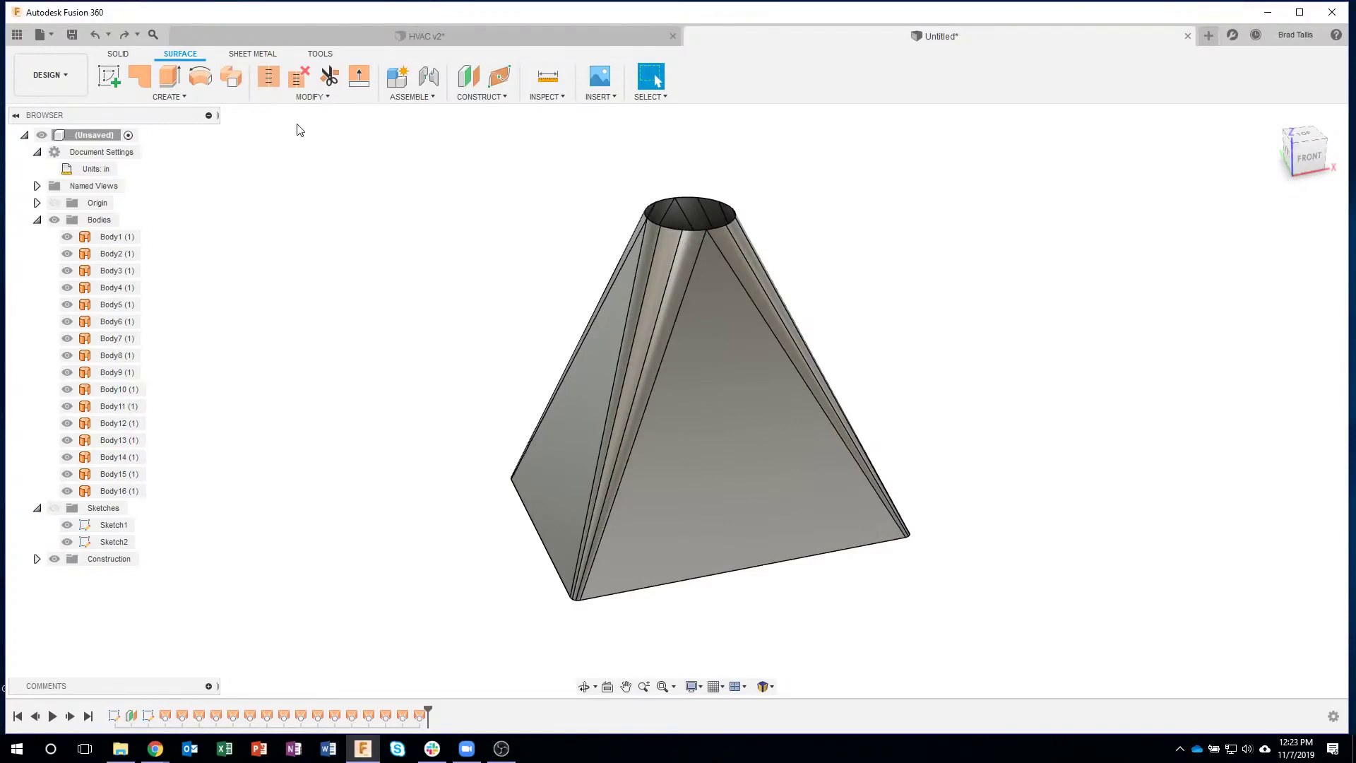
Stitch all sixteen lofted surfaces of the transition together at a tolerance of 0.004 in.
{"action": "left_click", "coordinate": [264, 79]}
{"action": "middle_click_drag", "start_coordinate": [923, 342], "coordinate": [911, 402], "text": "shift"}
{"action": "left_click_drag", "start_coordinate": [903, 392], "coordinate": [1180, 519]}
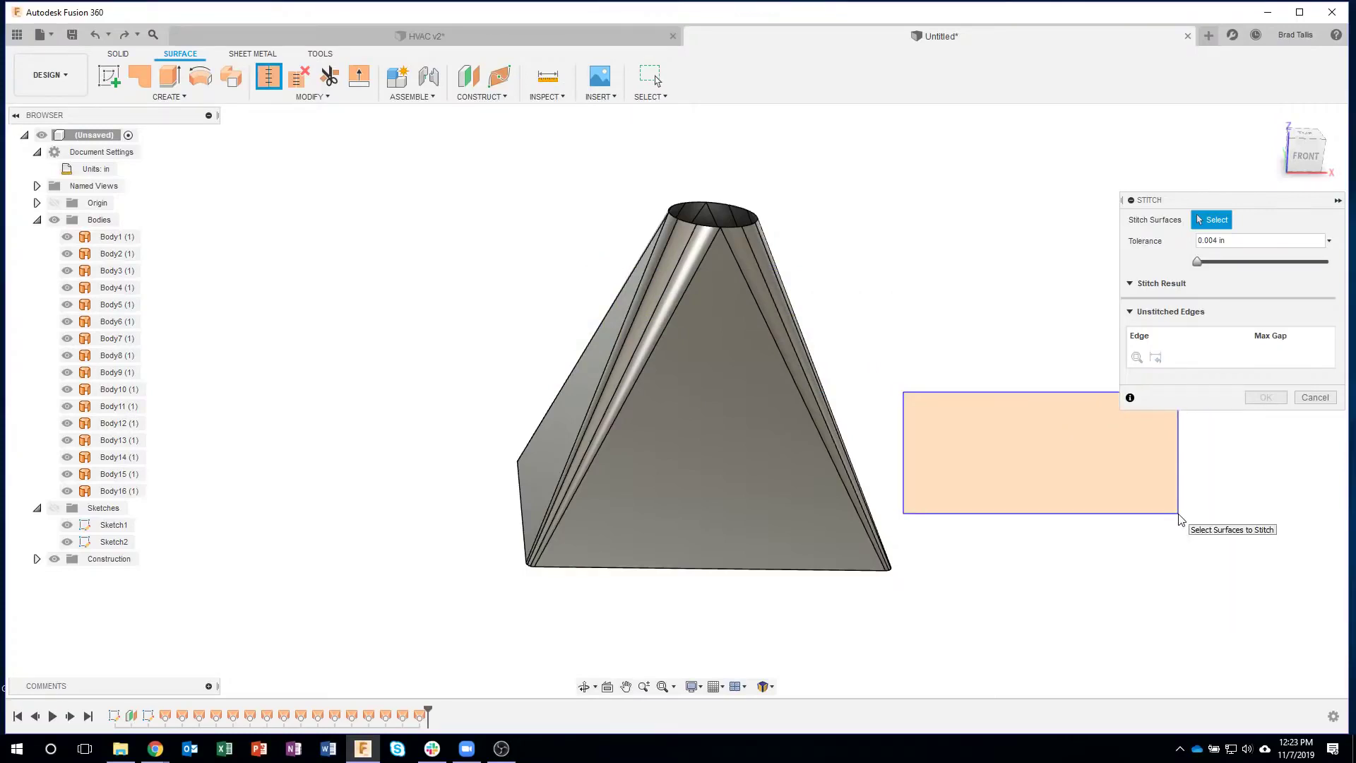
{"action": "left_click_drag", "start_coordinate": [1179, 519], "coordinate": [919, 411]}
{"action": "left_click_drag", "start_coordinate": [765, 344], "coordinate": [521, 297]}
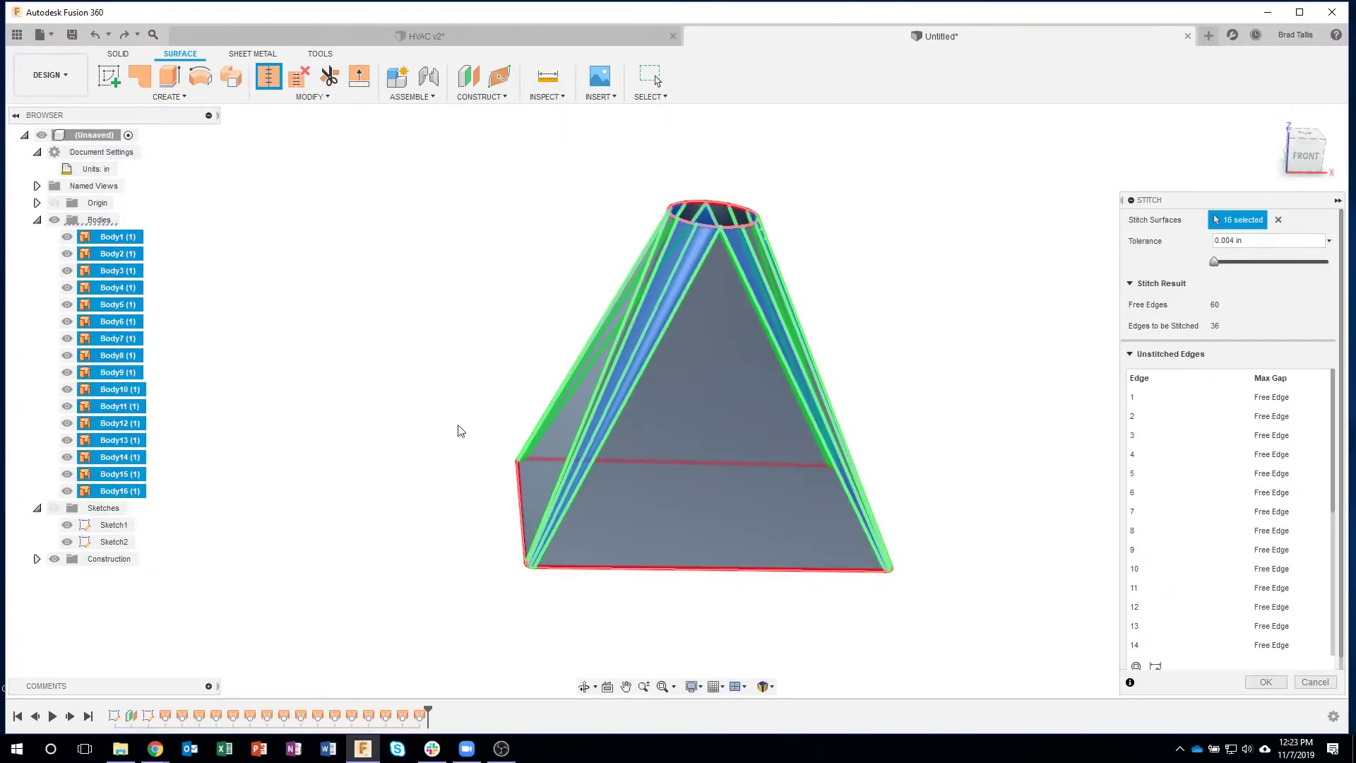
{"action": "left_click_drag", "start_coordinate": [1223, 204], "coordinate": [1190, 169]}
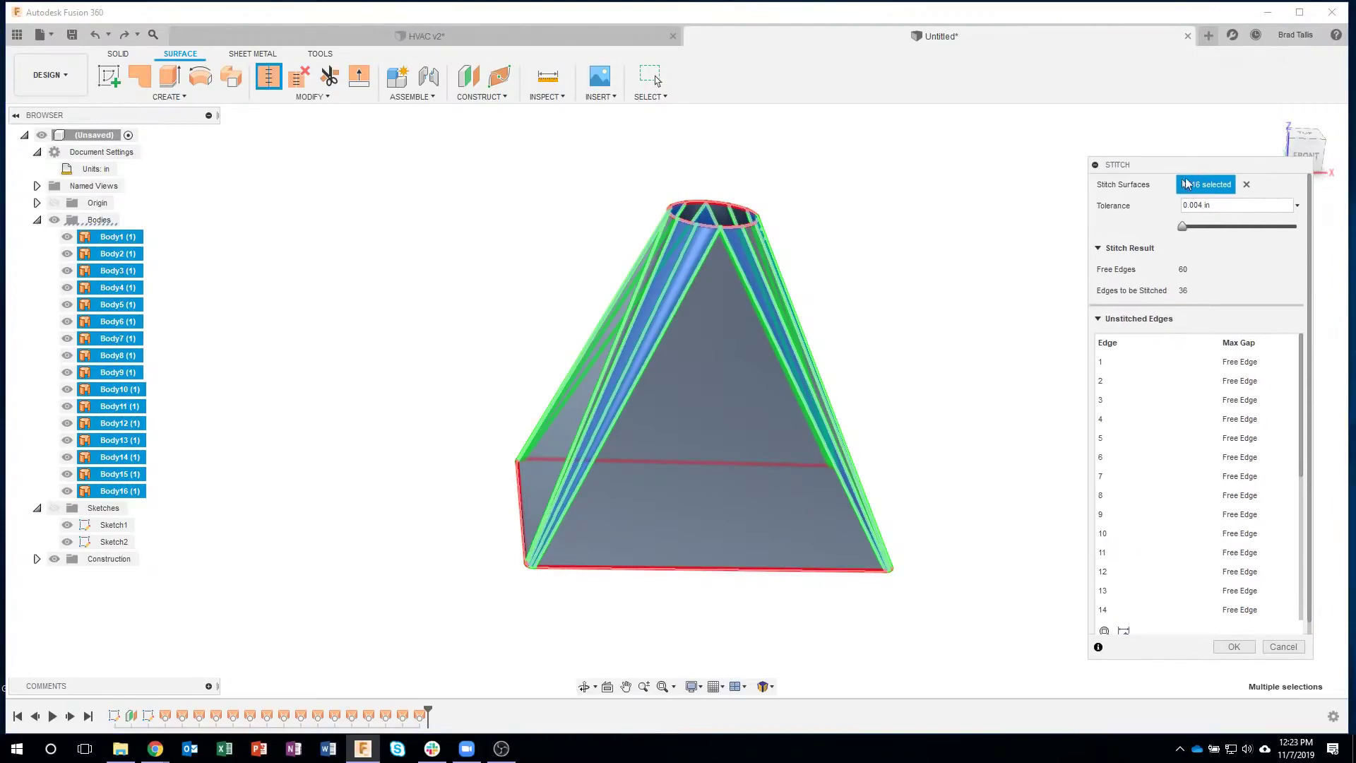
{"action": "left_click", "coordinate": [1226, 648]}
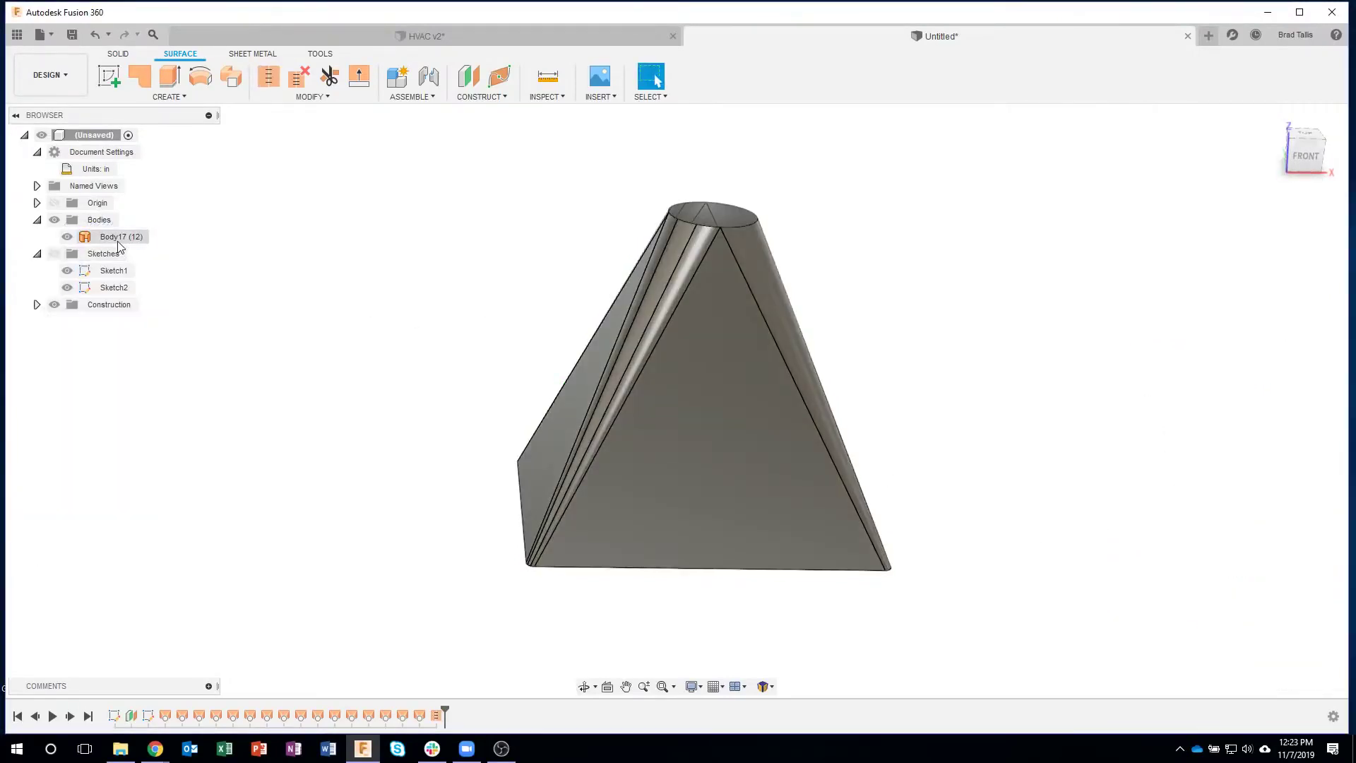
Highlight the stitched body to check it from another angle, and undo the sixteen-surface stitch.
{"action": "left_click", "coordinate": [113, 237]}
{"action": "middle_click_drag", "start_coordinate": [184, 245], "coordinate": [268, 147], "text": "shift"}
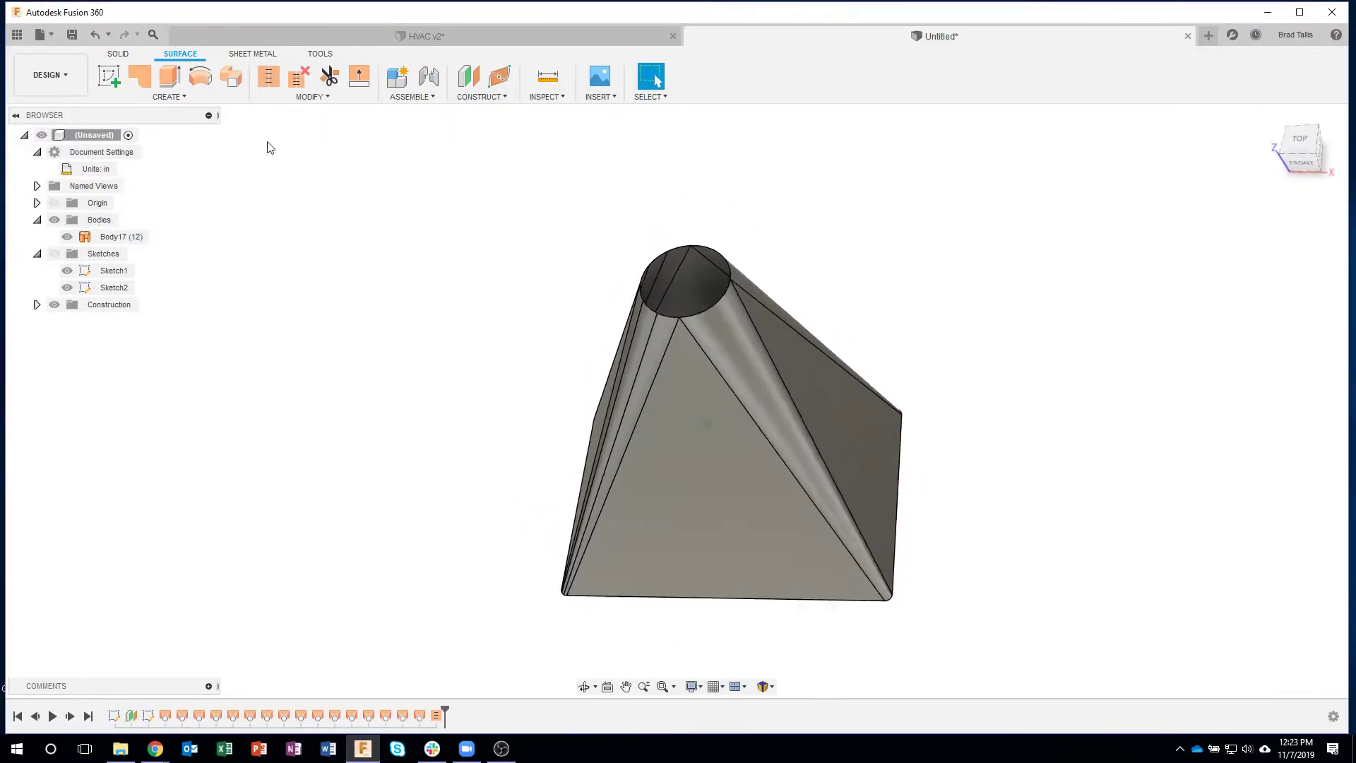
{"action": "left_click", "coordinate": [94, 36]}
Stitch the triangular side surface, Body14, to the adjoining corner strip, Body13, at a tolerance of 0.004 in.
{"action": "middle_click_drag", "start_coordinate": [684, 375], "coordinate": [694, 346], "text": "shift"}
{"action": "left_click", "coordinate": [269, 76]}
{"action": "left_click", "coordinate": [699, 343]}
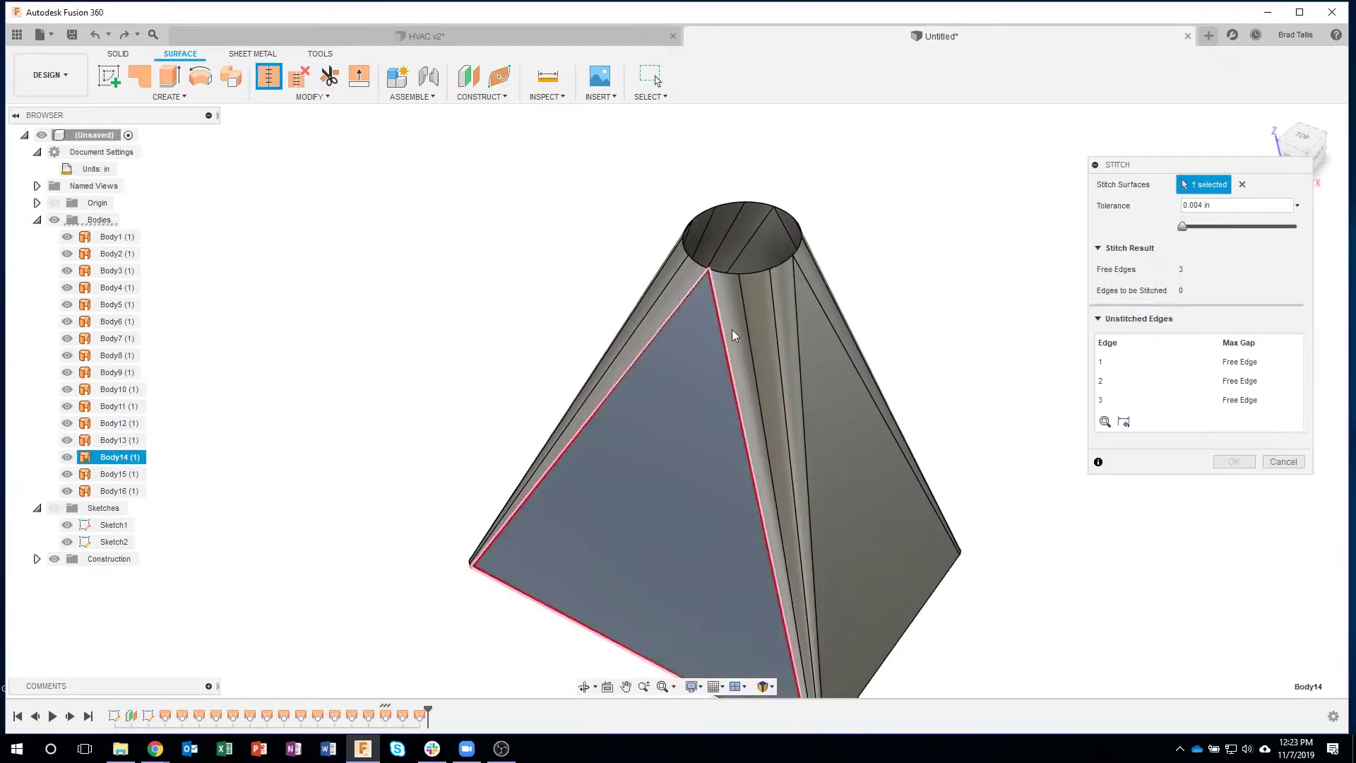
{"action": "left_click", "coordinate": [733, 325]}
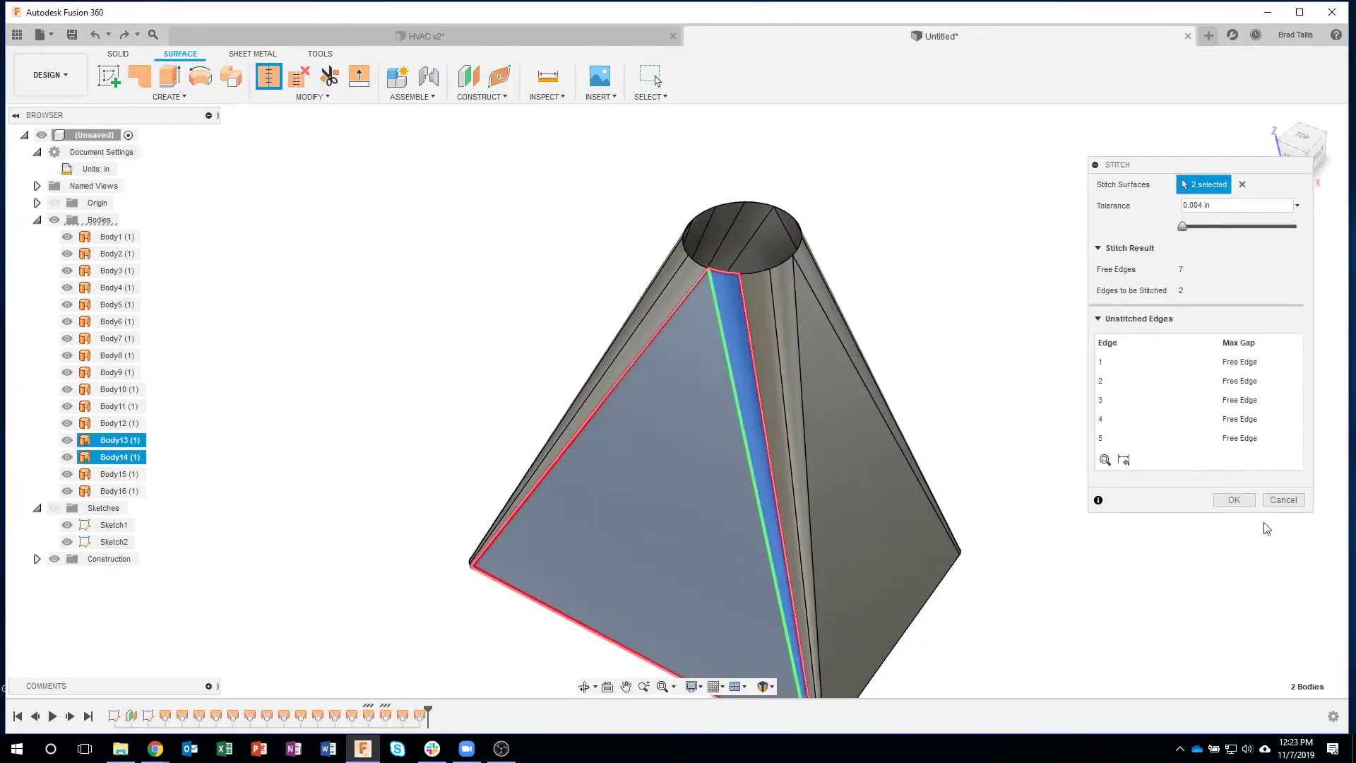
{"action": "key", "text": "Return"}
{"action": "key", "text": "Return"}
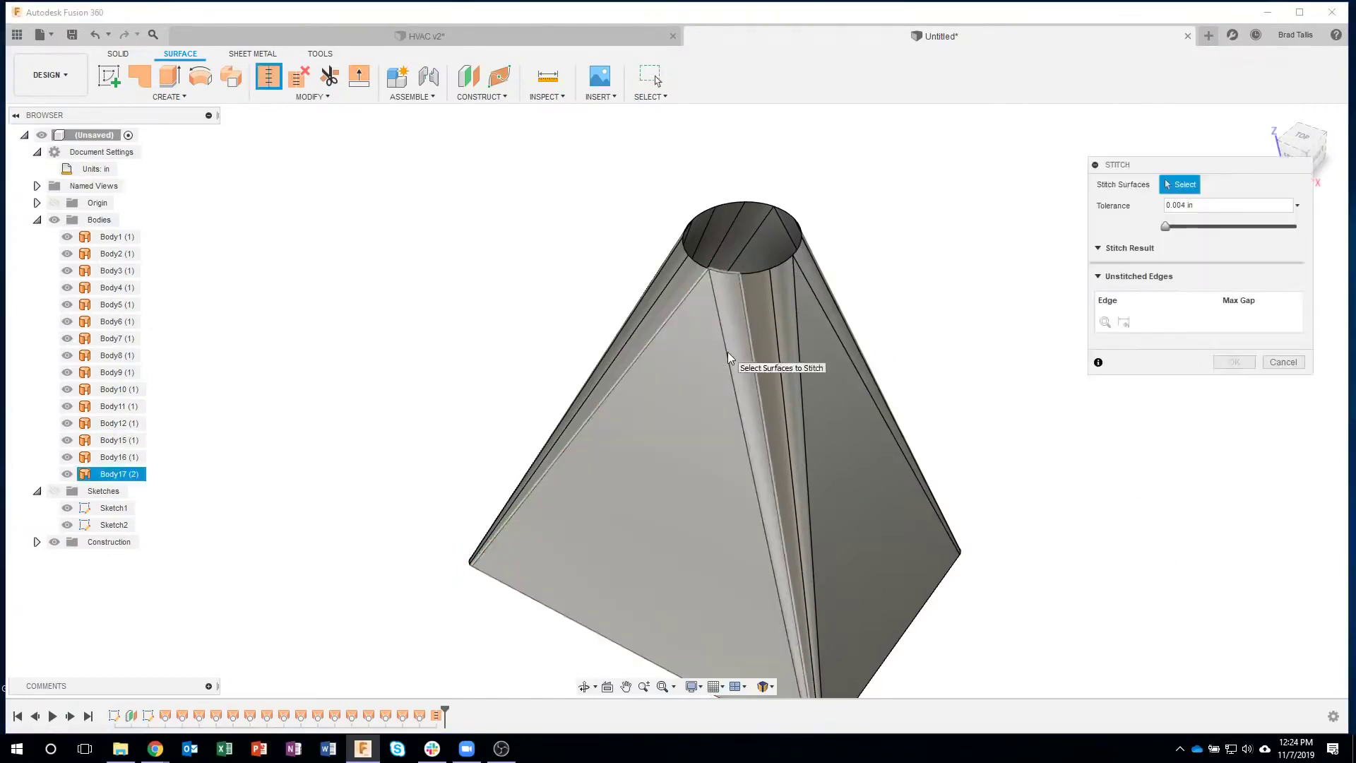
Stitch the combined triangle-and-strip body to the neighbouring corner strip, Body12, inspect the joined corner, and undo that stitch.
{"action": "left_click", "coordinate": [757, 333]}
{"action": "left_click", "coordinate": [767, 326]}
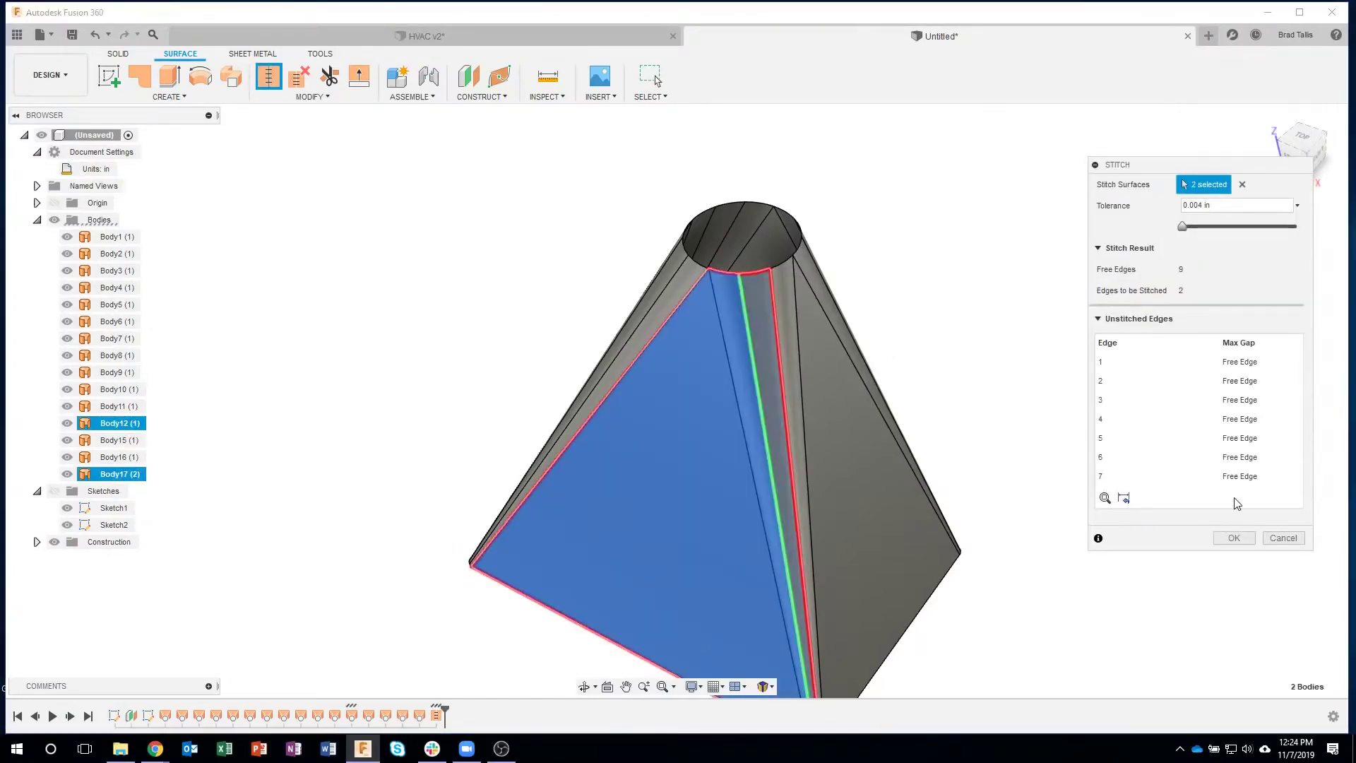
{"action": "left_click", "coordinate": [1235, 539]}
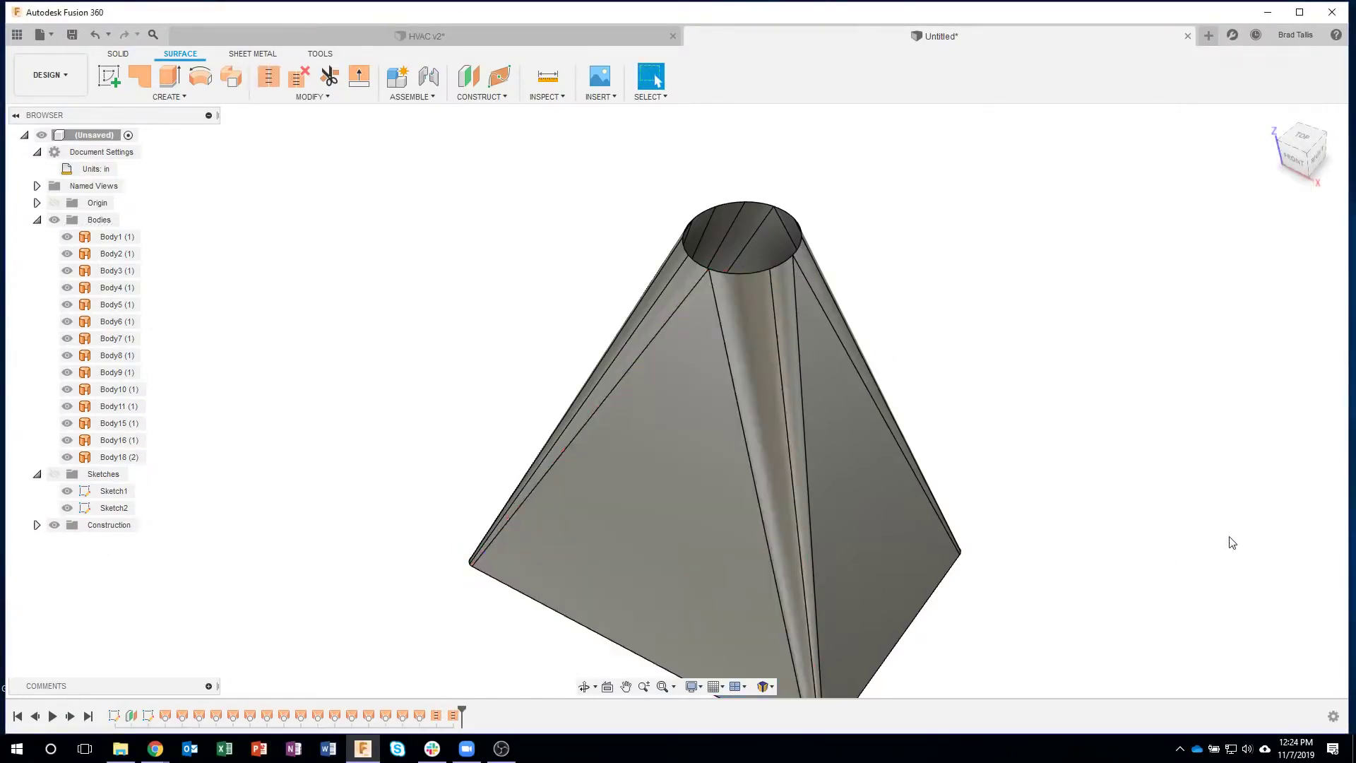
{"action": "middle_click_drag", "start_coordinate": [859, 295], "coordinate": [627, 342], "text": "shift"}
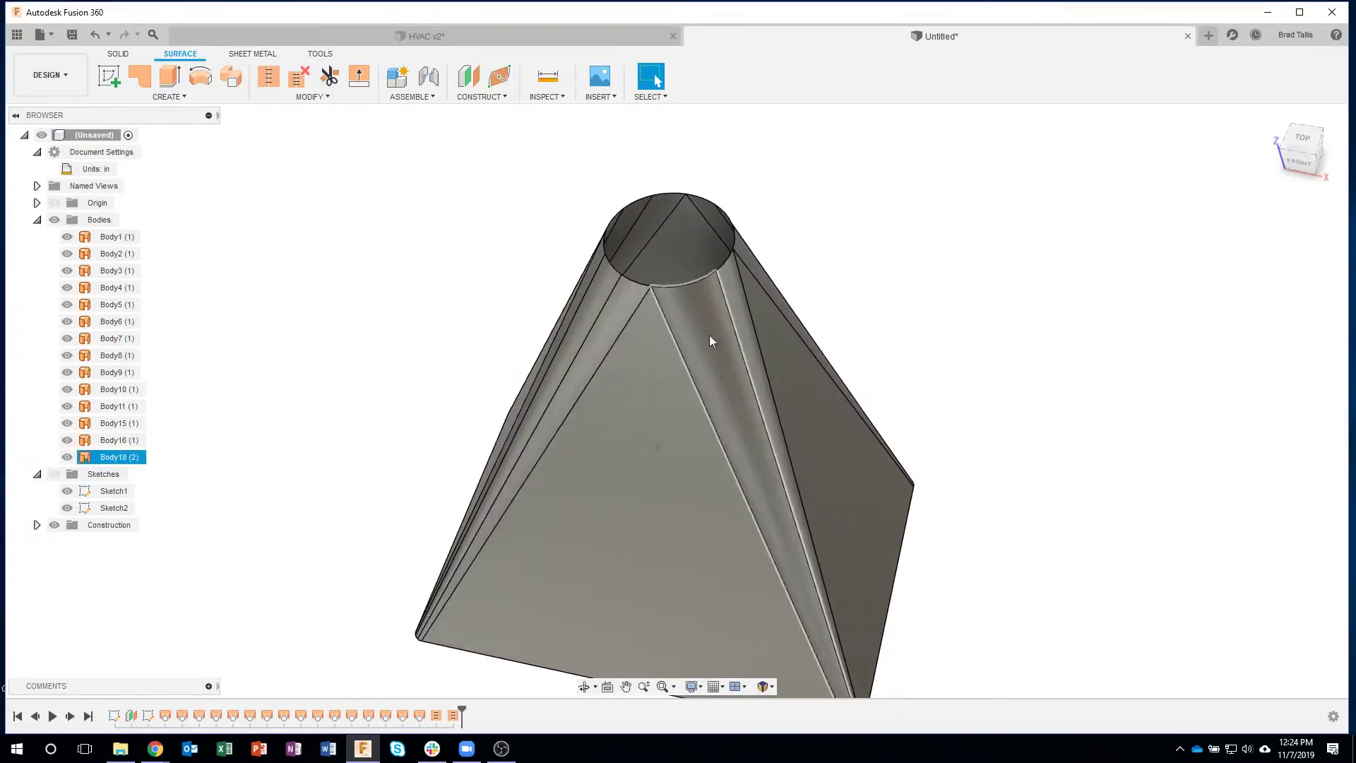
{"action": "middle_click_drag", "start_coordinate": [698, 281], "coordinate": [362, 142], "text": "shift"}
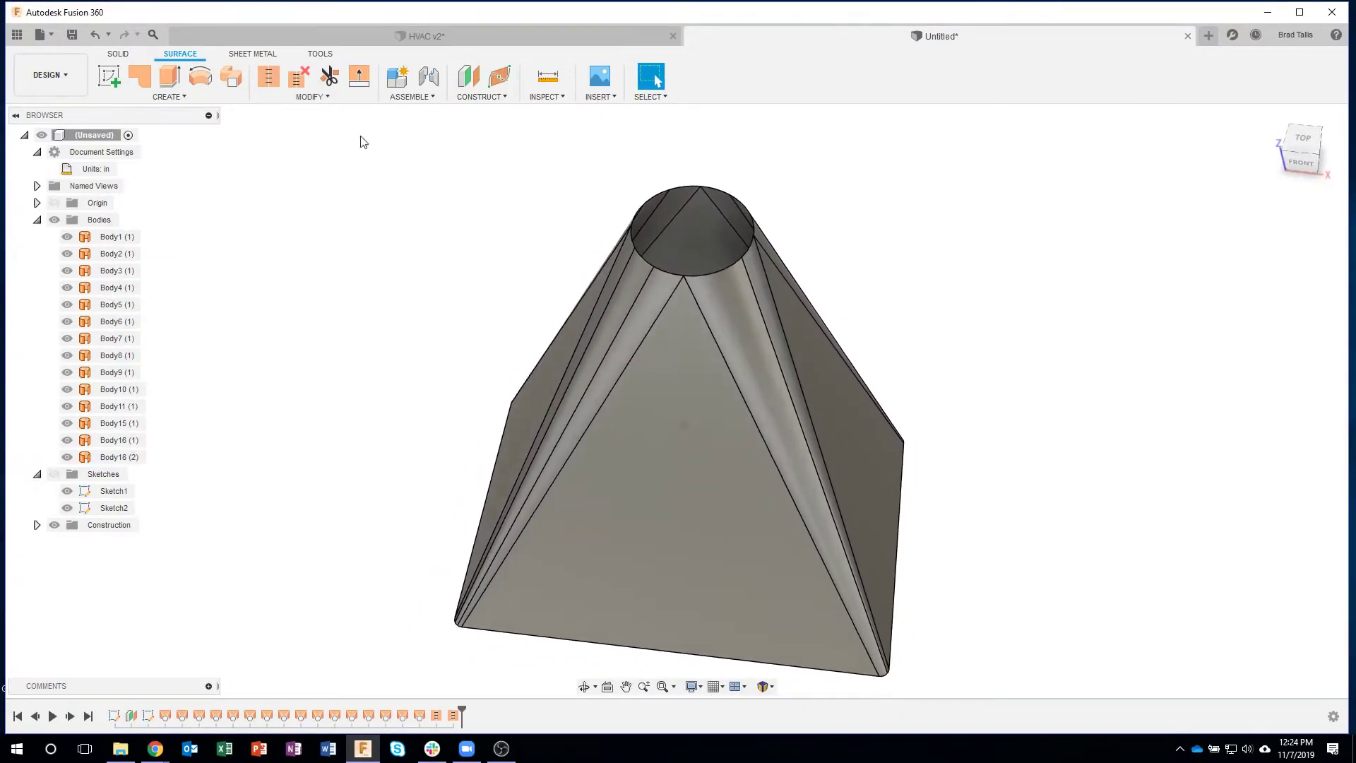
{"action": "left_click", "coordinate": [99, 38]}
{"action": "left_click", "coordinate": [99, 38]}
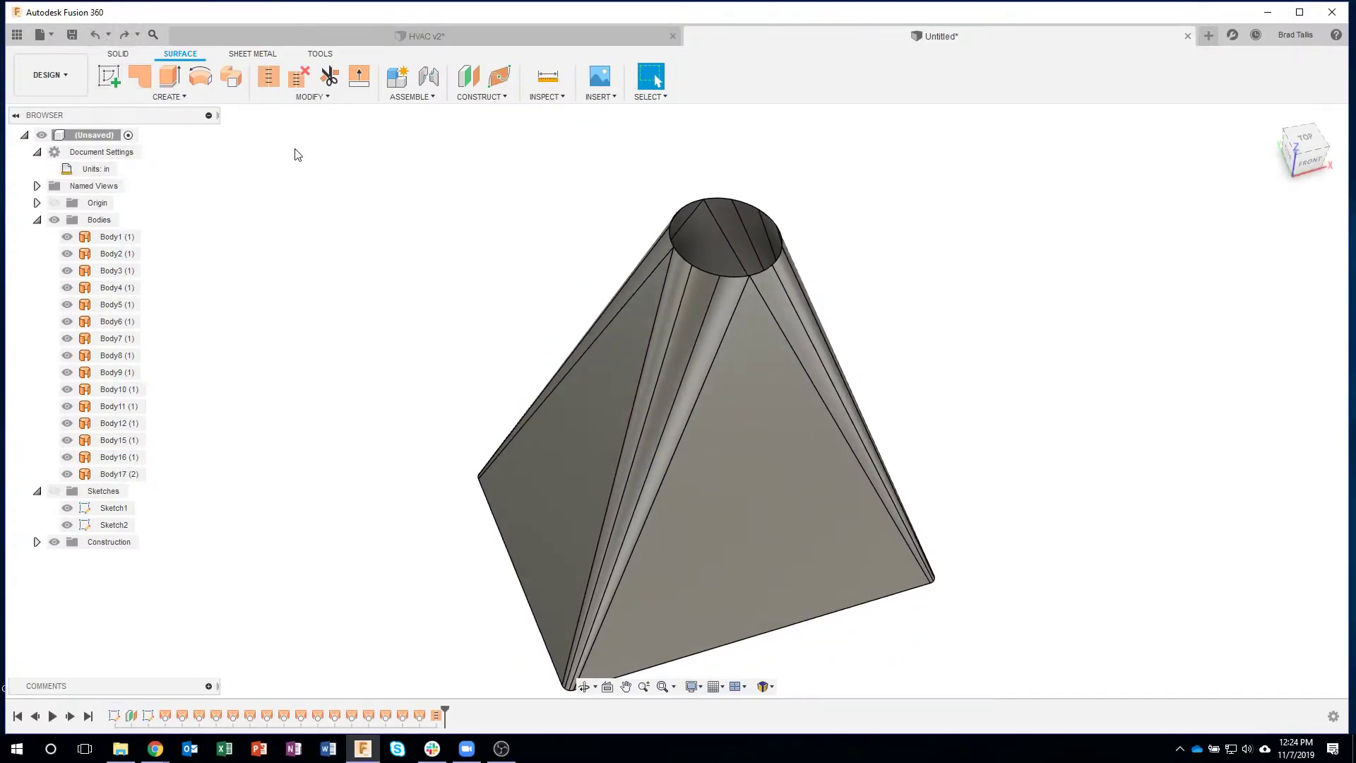
Stitch all fifteen surface bodies at a tolerance of 3.937E-07 in, and undo the stitch.
{"action": "left_click", "coordinate": [258, 74]}
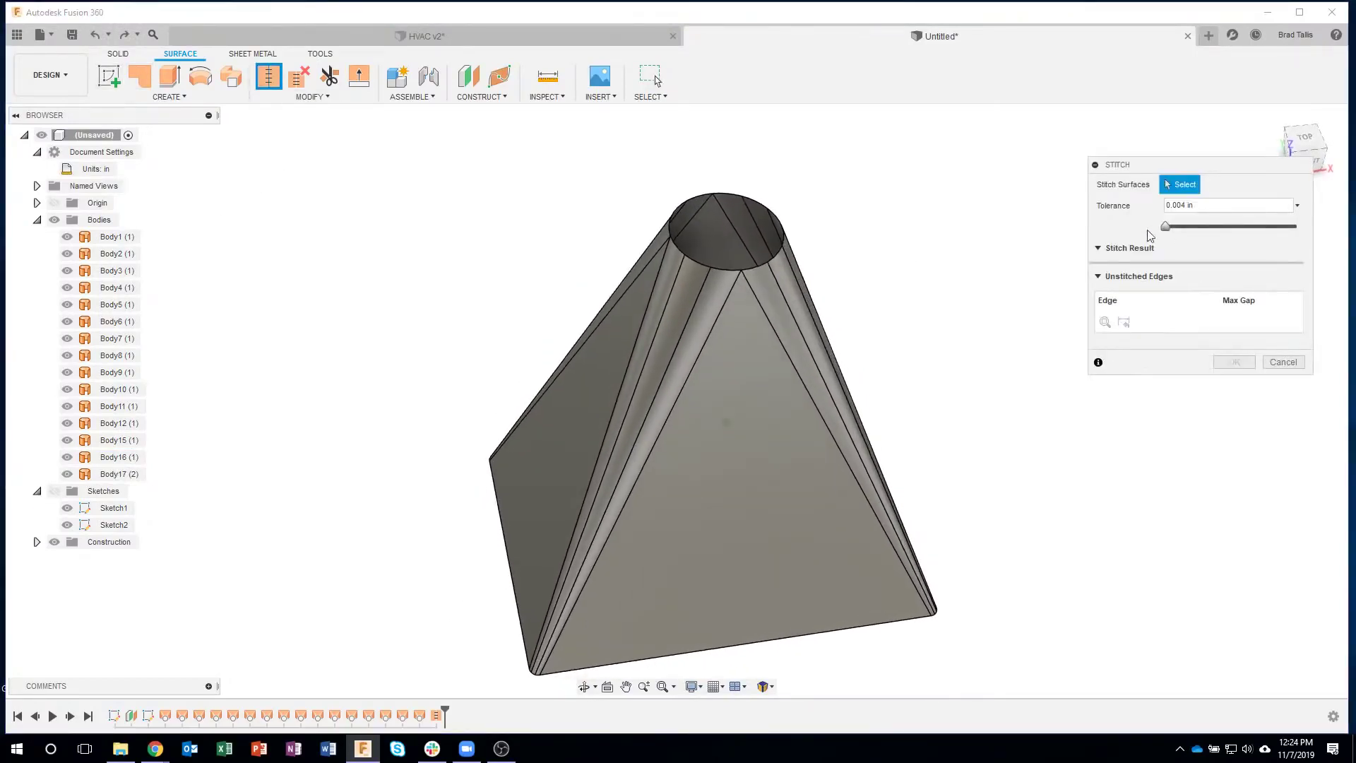
{"action": "middle_click_drag", "start_coordinate": [1173, 226], "coordinate": [973, 394], "text": "shift"}
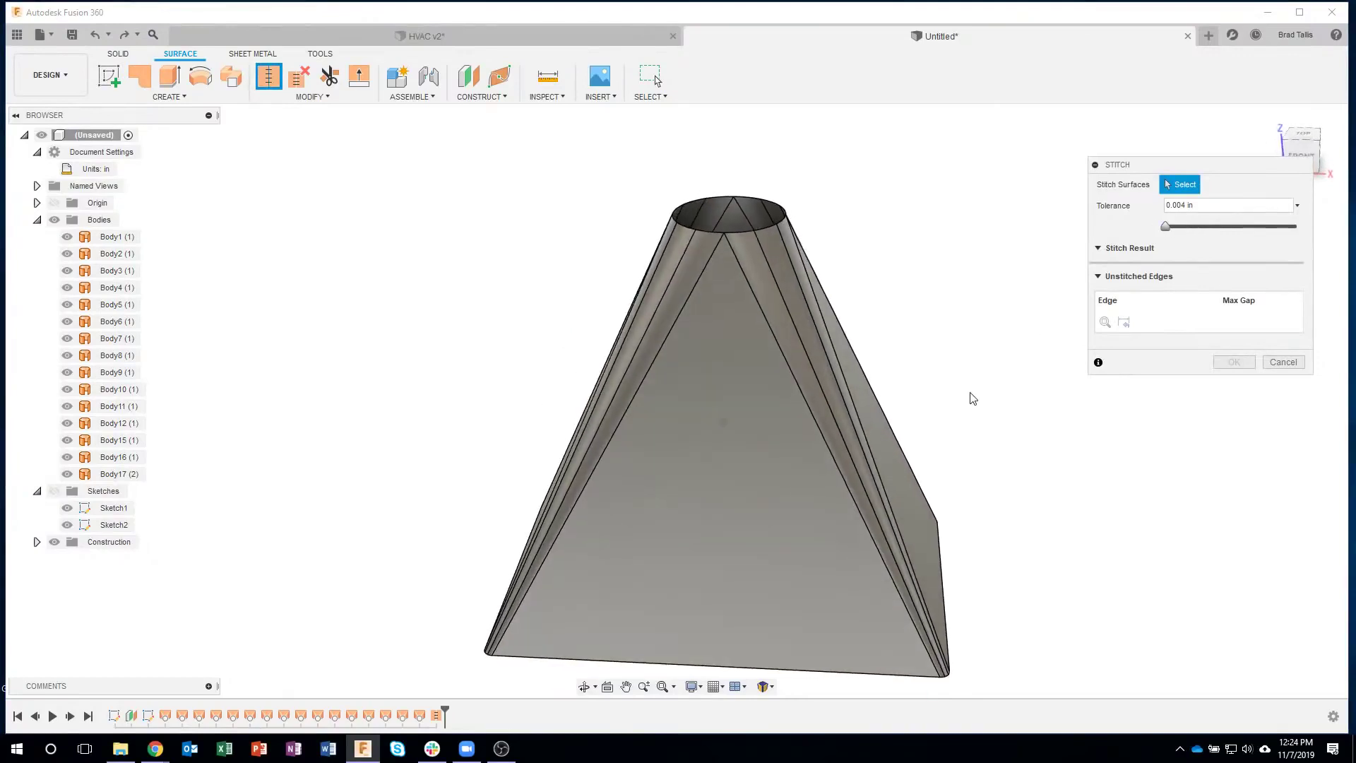
{"action": "left_click_drag", "start_coordinate": [696, 322], "coordinate": [535, 288]}
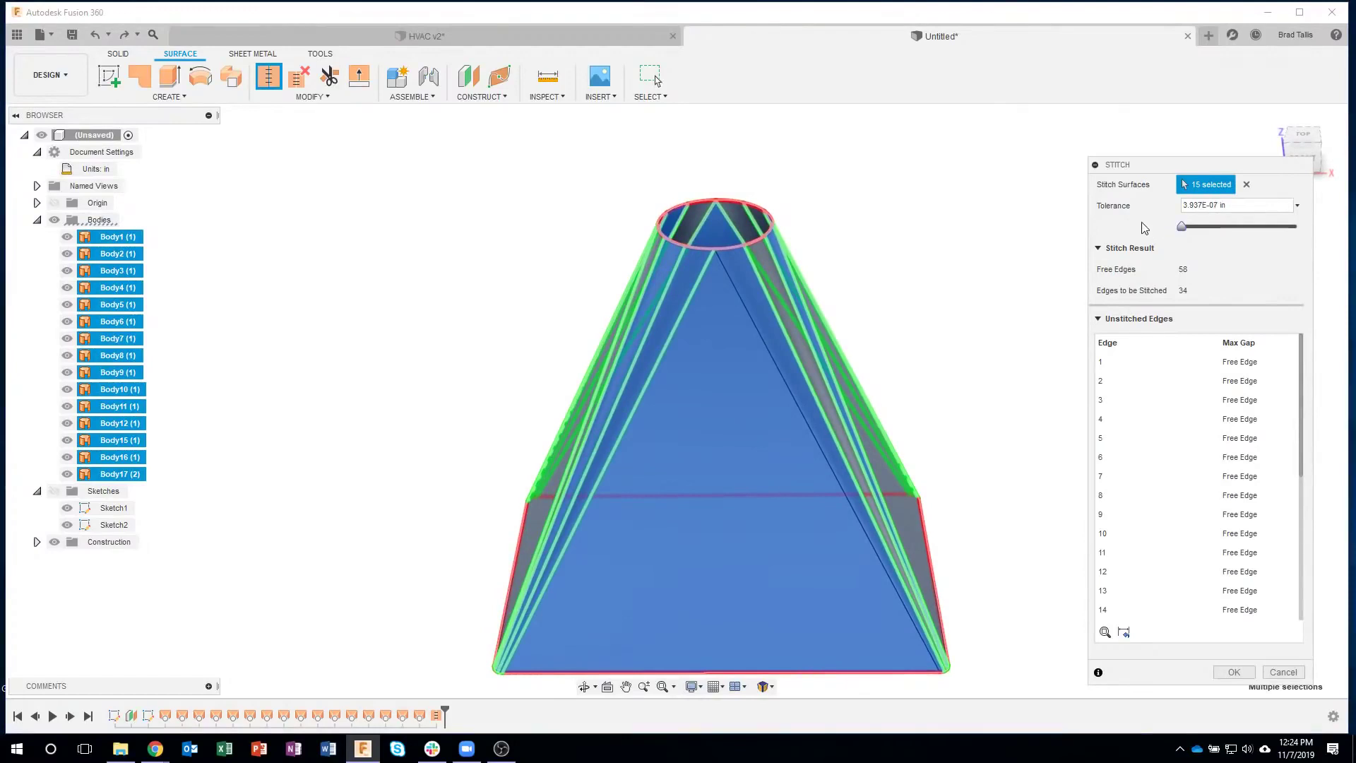
{"action": "left_click", "coordinate": [1234, 671]}
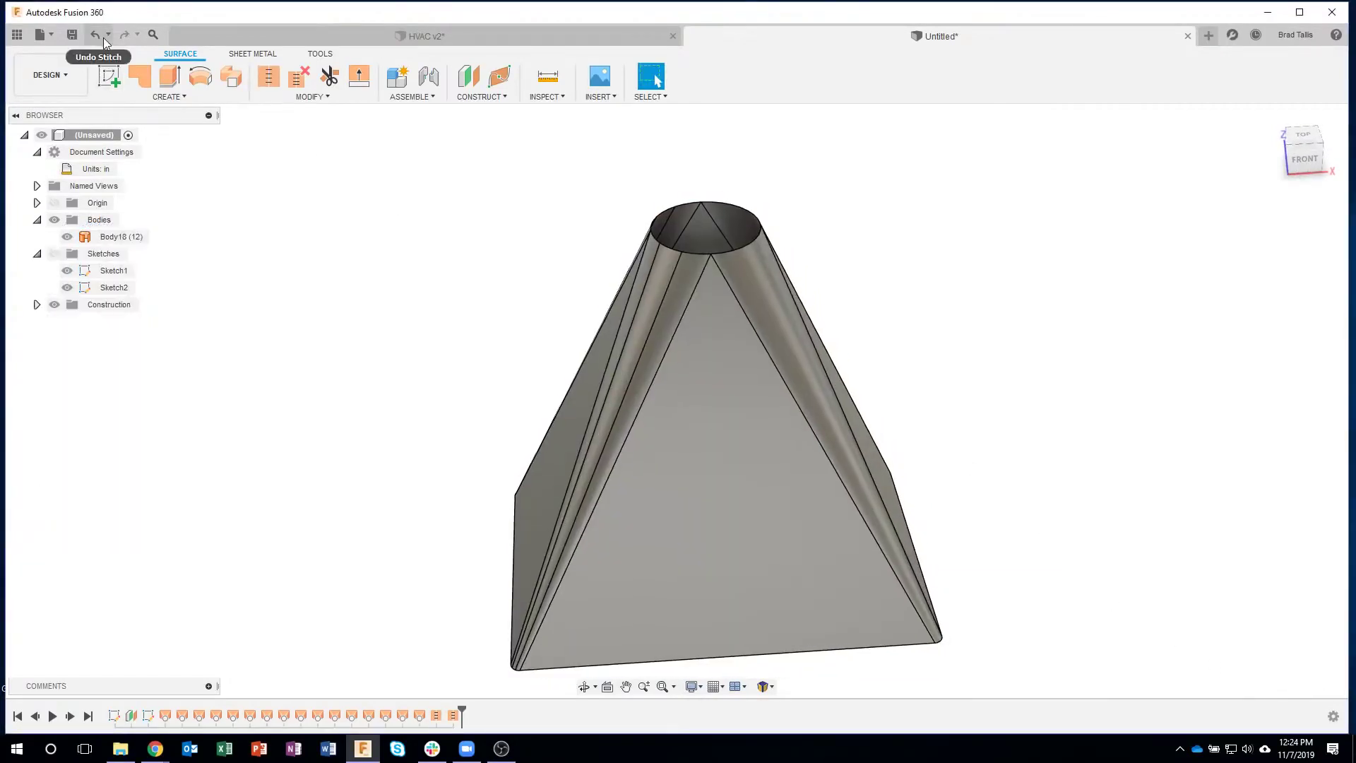
{"action": "left_click", "coordinate": [99, 37]}
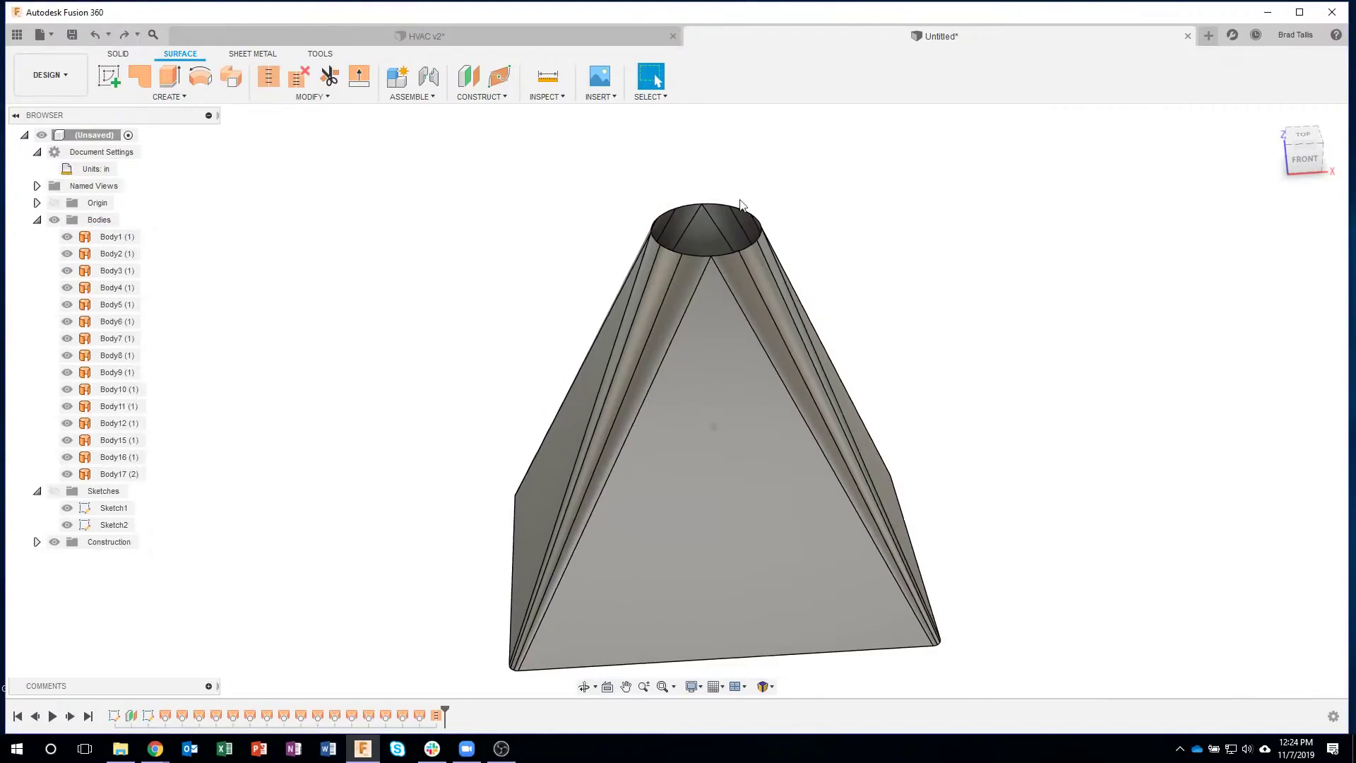
Stitch all fifteen surface bodies at a looser tolerance of 0.048 in, inspect the corners, and undo the stitch.
{"action": "left_click", "coordinate": [269, 76]}
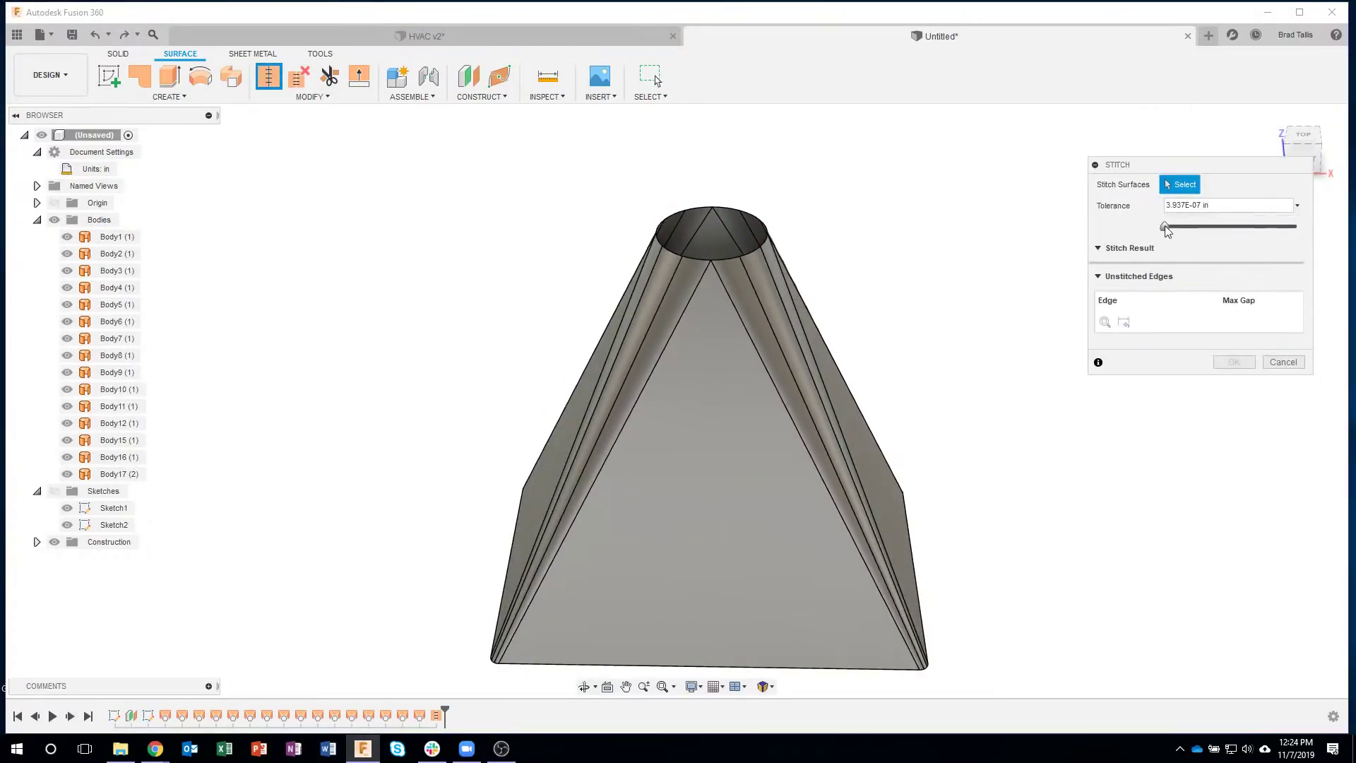
{"action": "left_click_drag", "start_coordinate": [903, 379], "coordinate": [484, 293]}
{"action": "left_click_drag", "start_coordinate": [1184, 227], "coordinate": [1198, 226]}
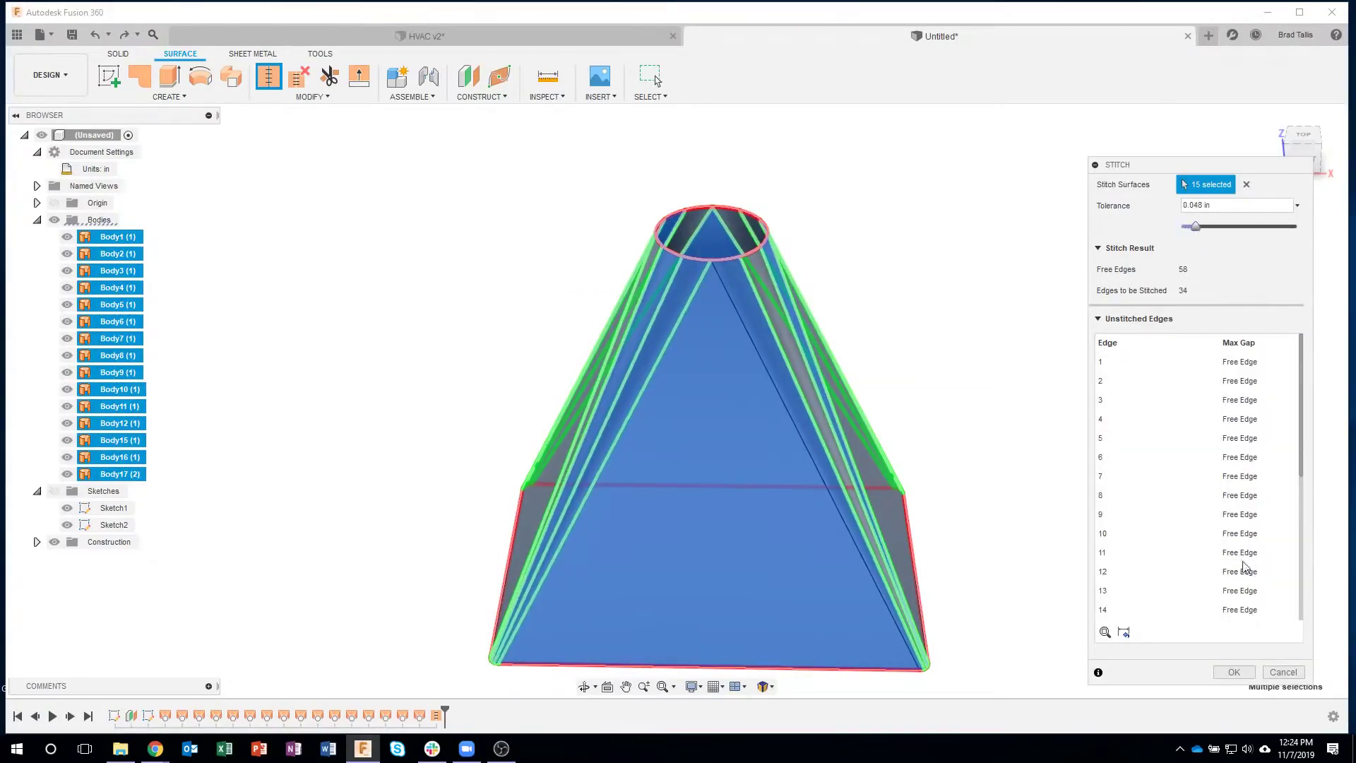
{"action": "left_click", "coordinate": [1233, 672]}
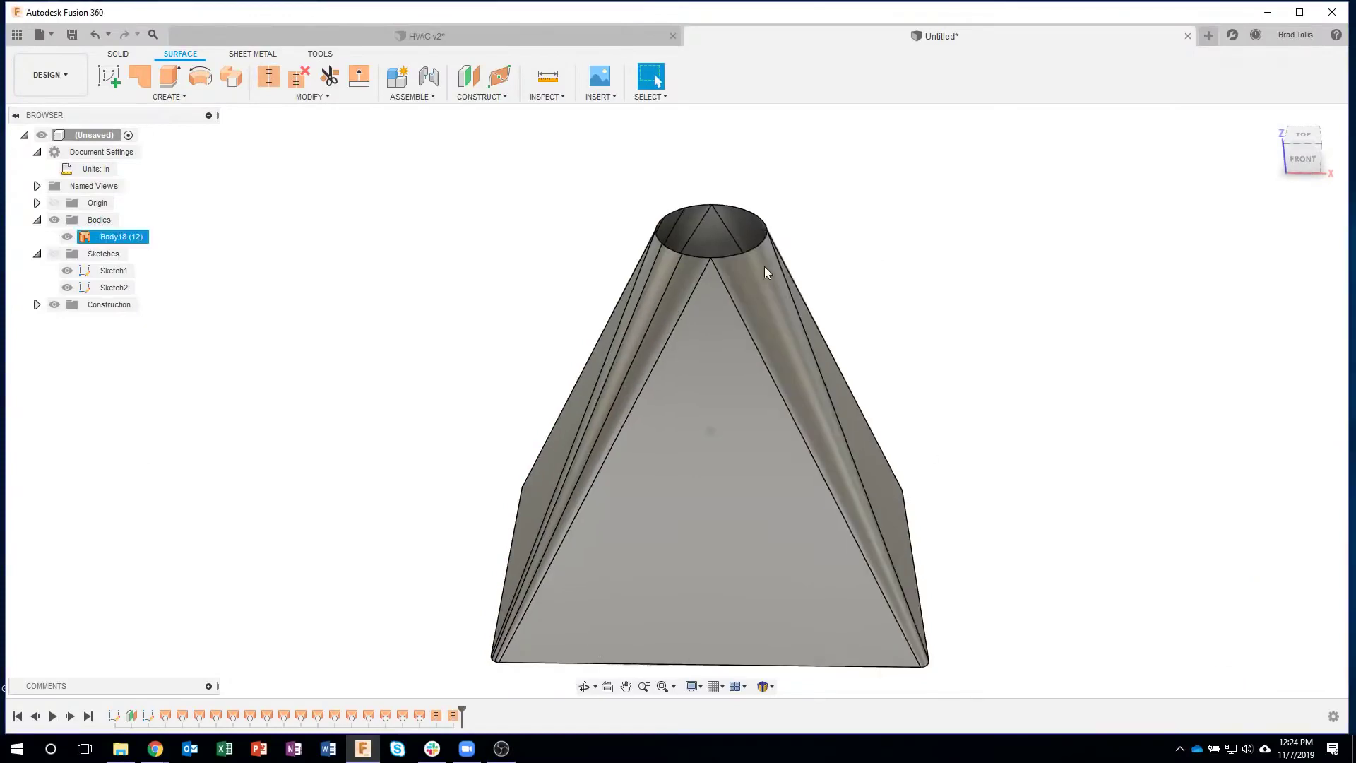
{"action": "middle_click_drag", "start_coordinate": [770, 266], "coordinate": [949, 316], "text": "shift"}
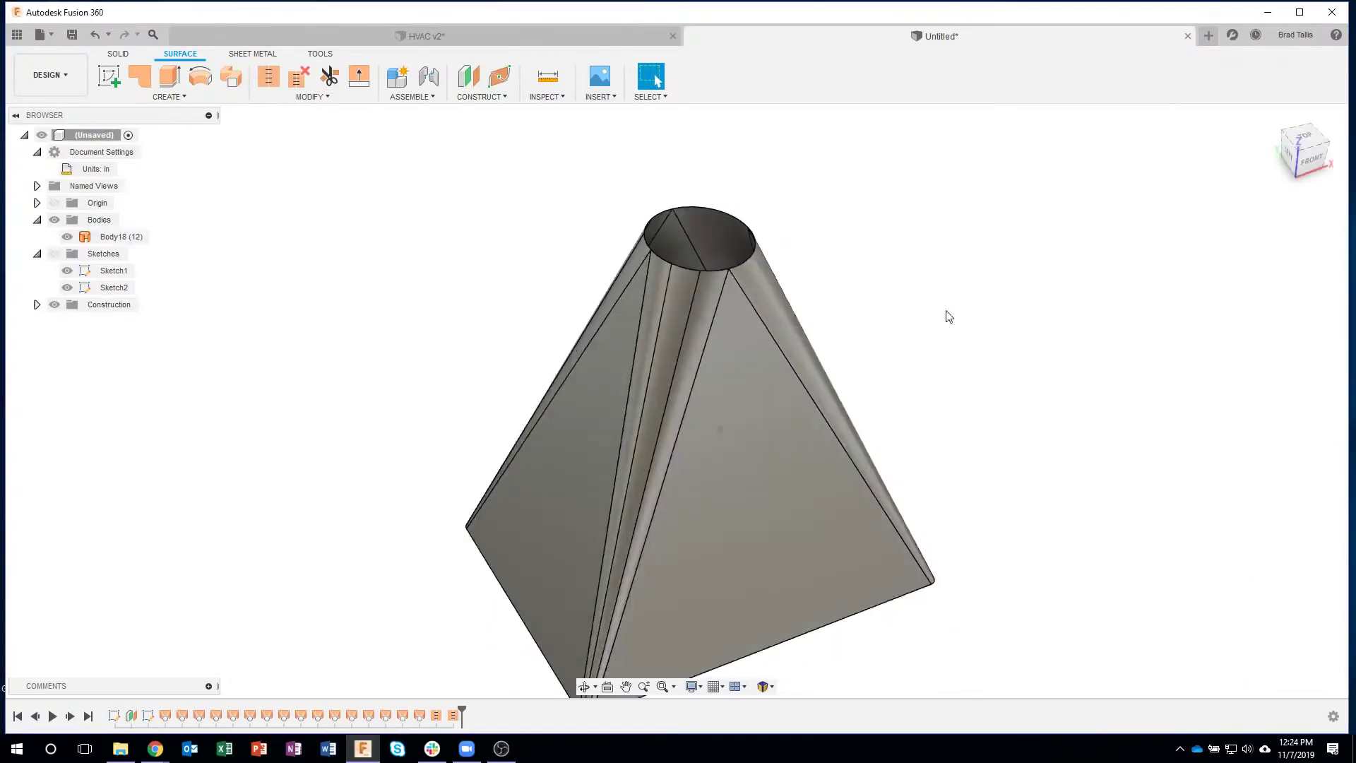
{"action": "left_click", "coordinate": [95, 34]}
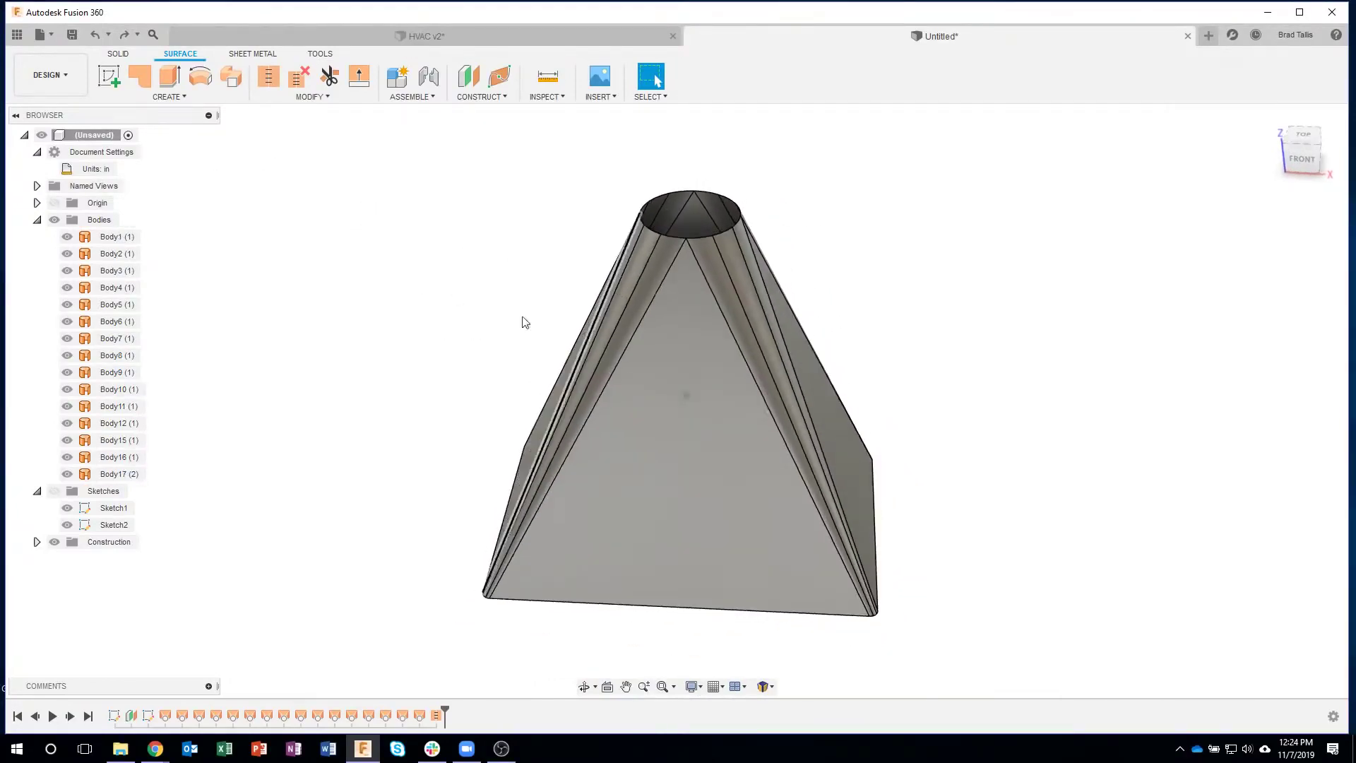
Stitch all fifteen surface bodies into one body at a tolerance of 0.021 in.
{"action": "left_click", "coordinate": [269, 78]}
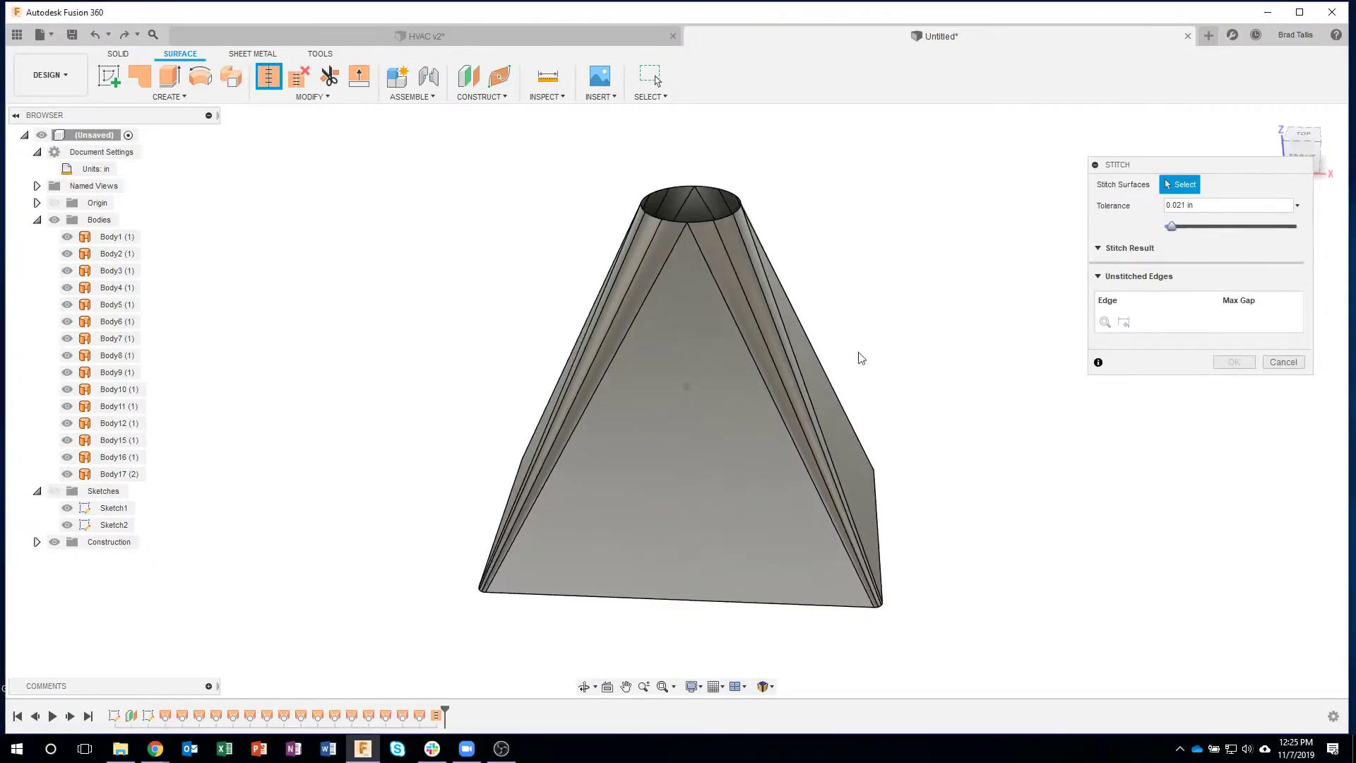
{"action": "left_click_drag", "start_coordinate": [899, 369], "coordinate": [536, 279]}
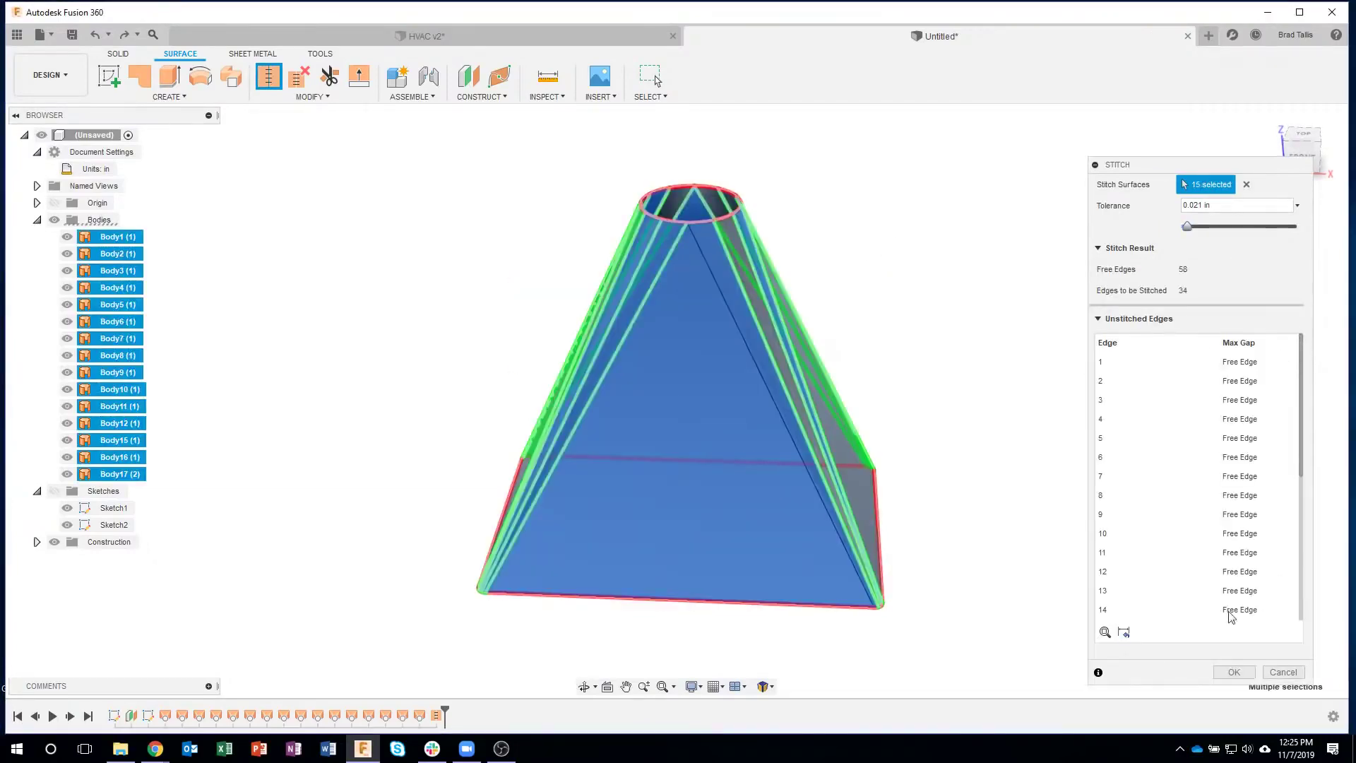
{"action": "left_click", "coordinate": [1232, 672]}
Examine the seams of the stitched body around the round opening and corners, and highlight the whole body.
{"action": "middle_click_drag", "start_coordinate": [604, 274], "coordinate": [1007, 231], "text": "shift"}
{"action": "middle_click_drag", "start_coordinate": [737, 294], "coordinate": [691, 233], "text": "shift"}
{"action": "middle_click_drag", "start_coordinate": [871, 344], "coordinate": [601, 261], "text": "shift"}
{"action": "scroll", "coordinate": [718, 274], "scroll_direction": "up", "scroll_amount": 5}
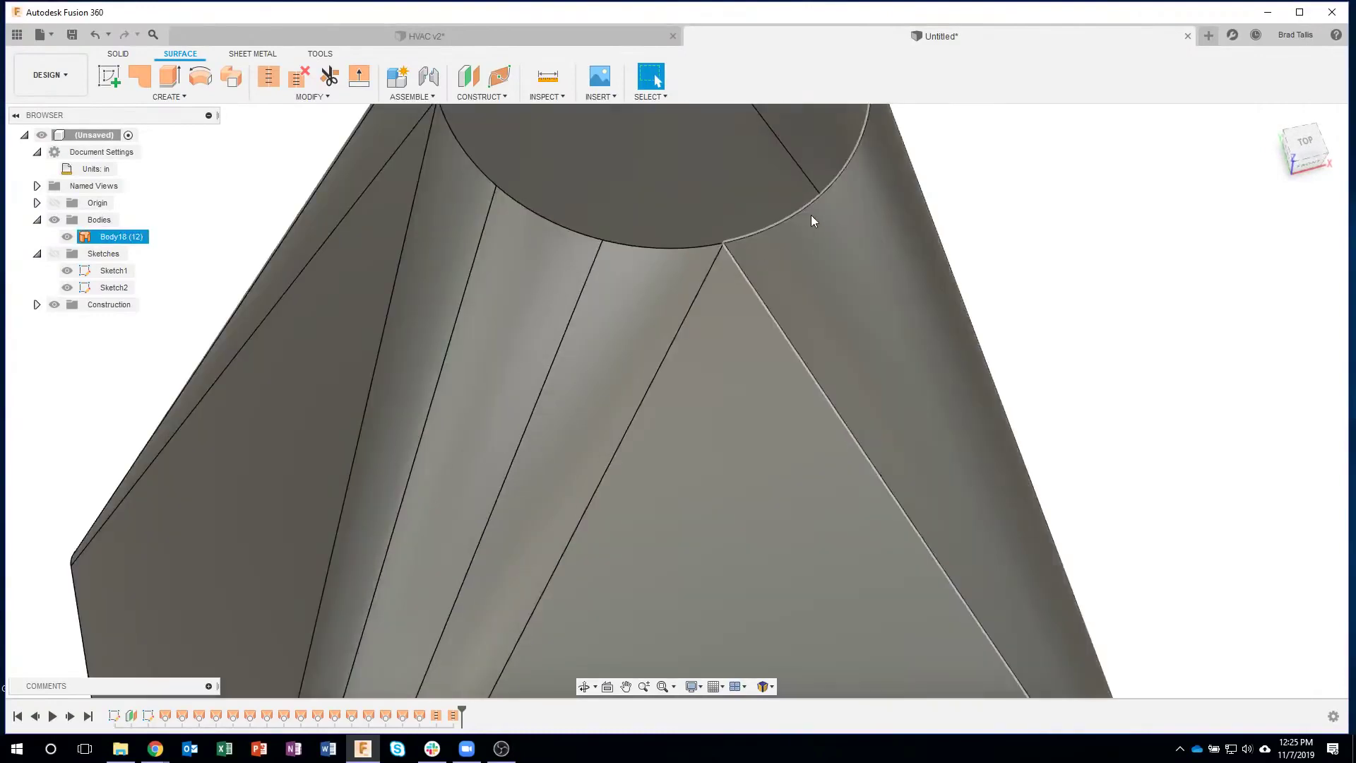
{"action": "scroll", "coordinate": [718, 272], "scroll_direction": "down", "scroll_amount": 2}
{"action": "scroll", "coordinate": [1063, 266], "scroll_direction": "down", "scroll_amount": 3}
{"action": "middle_click_drag", "start_coordinate": [851, 291], "coordinate": [258, 244], "text": "shift"}
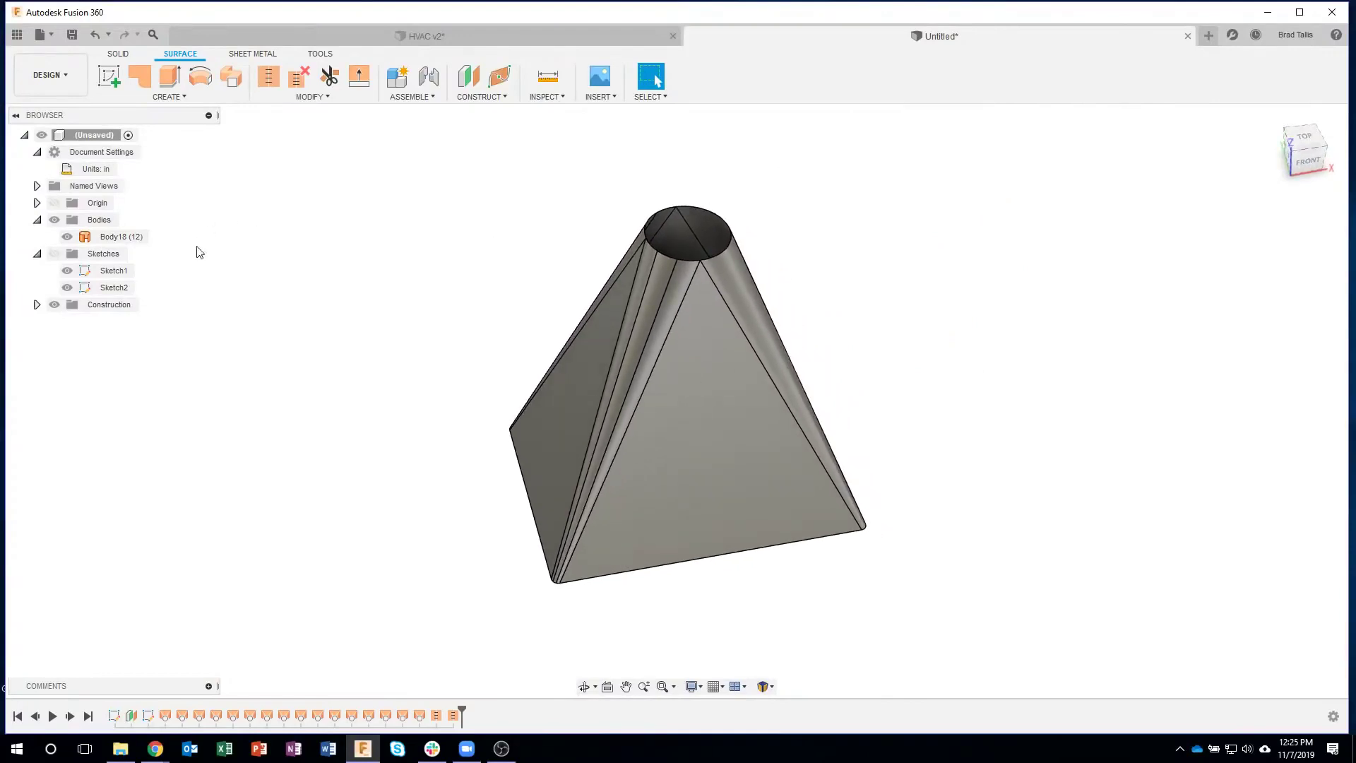
{"action": "left_click", "coordinate": [112, 237]}
{"action": "left_click", "coordinate": [252, 240]}
Thicken the whole stitched surface body by -0.05 in on one side as a new body.
{"action": "left_click", "coordinate": [189, 98]}
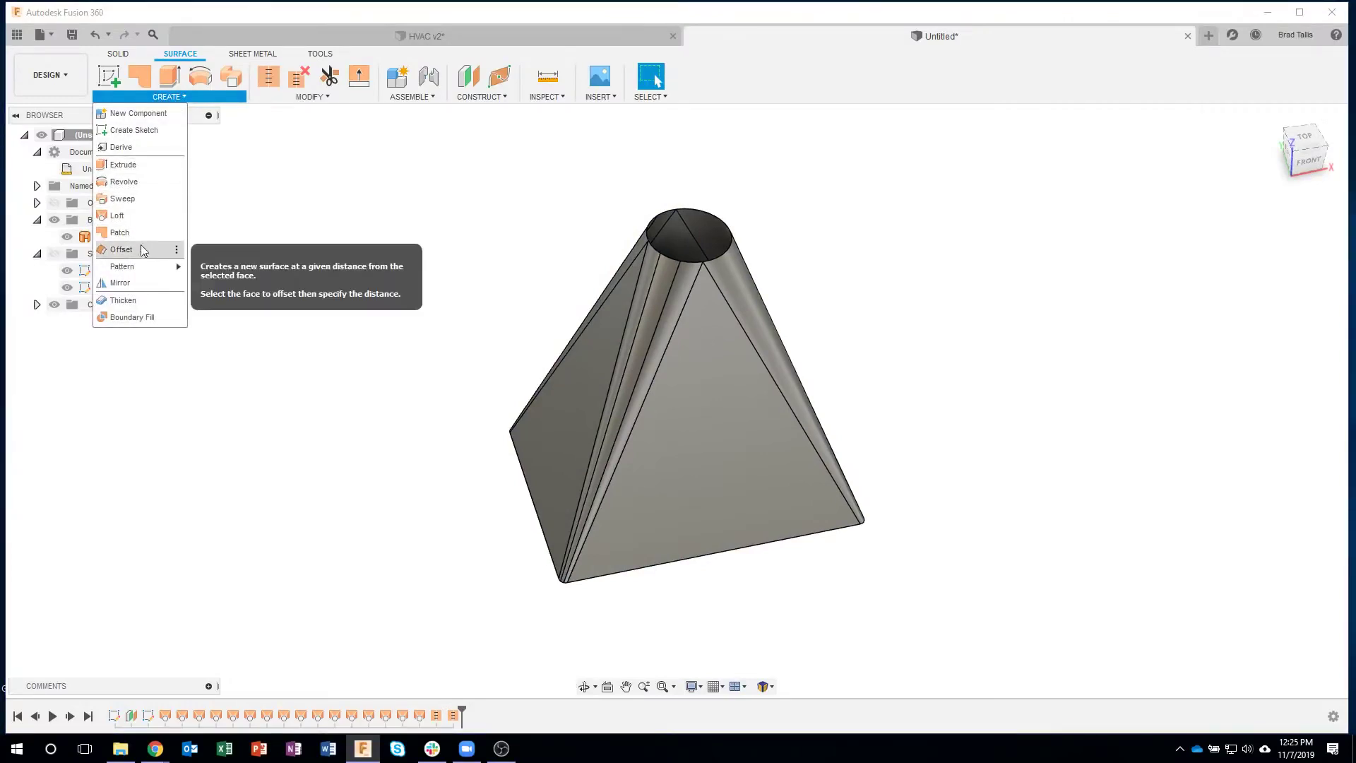
{"action": "left_click", "coordinate": [150, 301]}
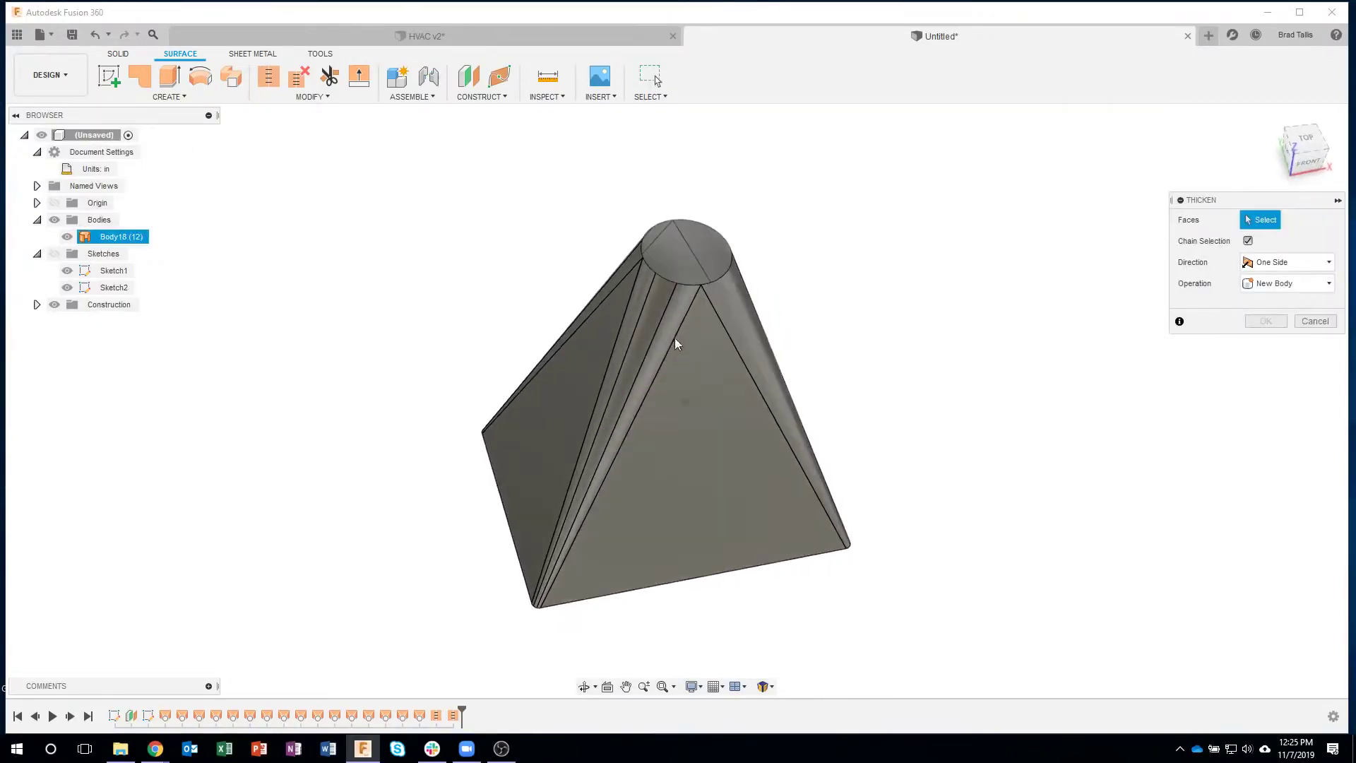
{"action": "left_click", "coordinate": [685, 355]}
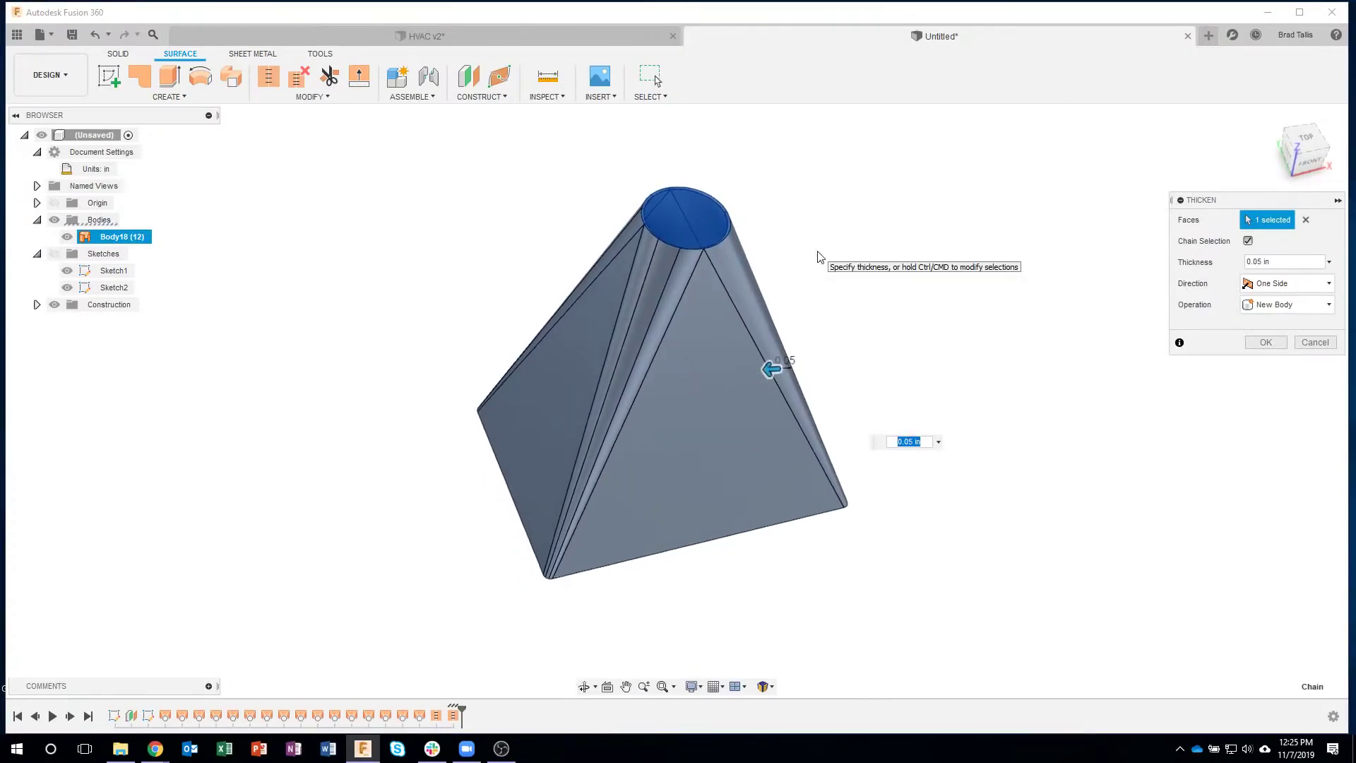
{"action": "left_click_drag", "start_coordinate": [729, 408], "coordinate": [724, 409]}
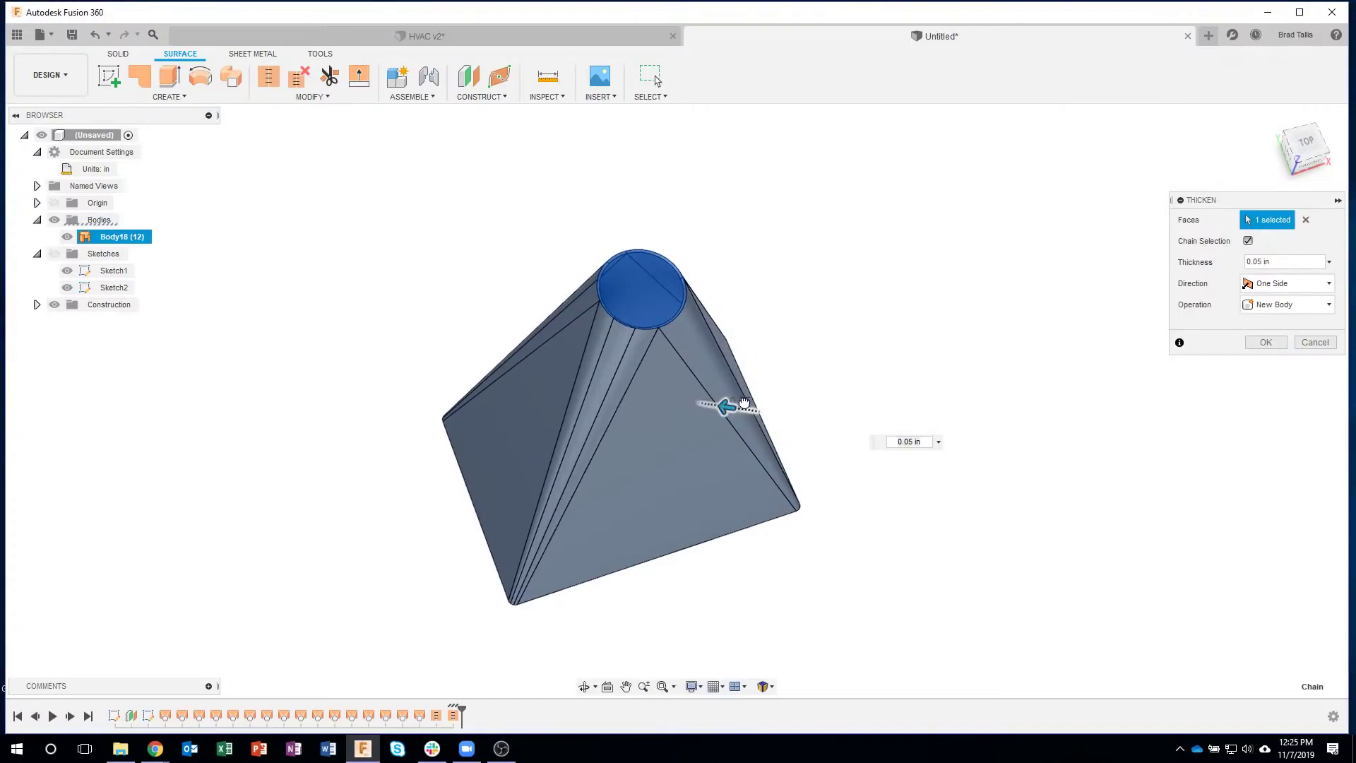
{"action": "mouse_move", "coordinate": [783, 403]}
{"action": "left_mouse_down"}
{"action": "mouse_move", "coordinate": [826, 403]}
{"action": "mouse_move", "coordinate": [772, 397]}
{"action": "mouse_move", "coordinate": [780, 413]}
{"action": "left_mouse_up"}
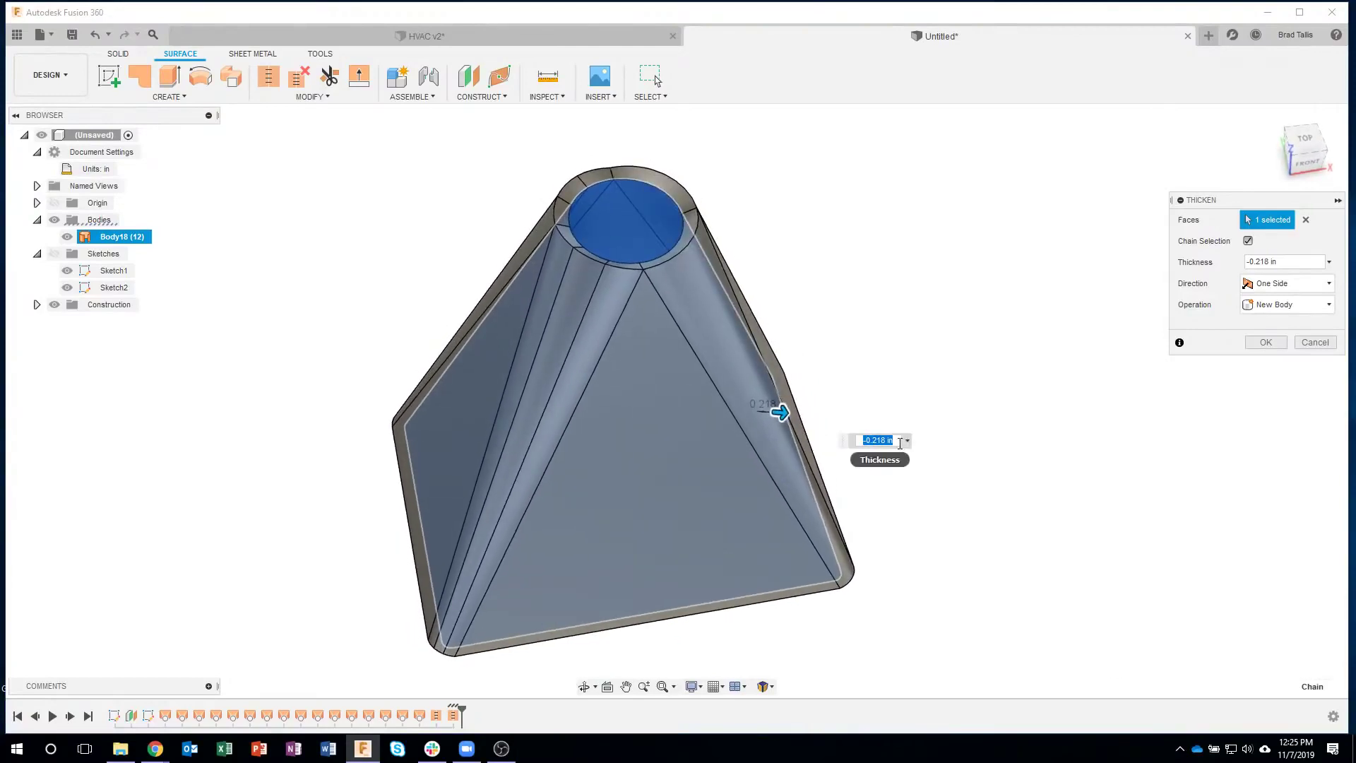
{"action": "left_click_drag", "start_coordinate": [881, 440], "coordinate": [835, 441]}
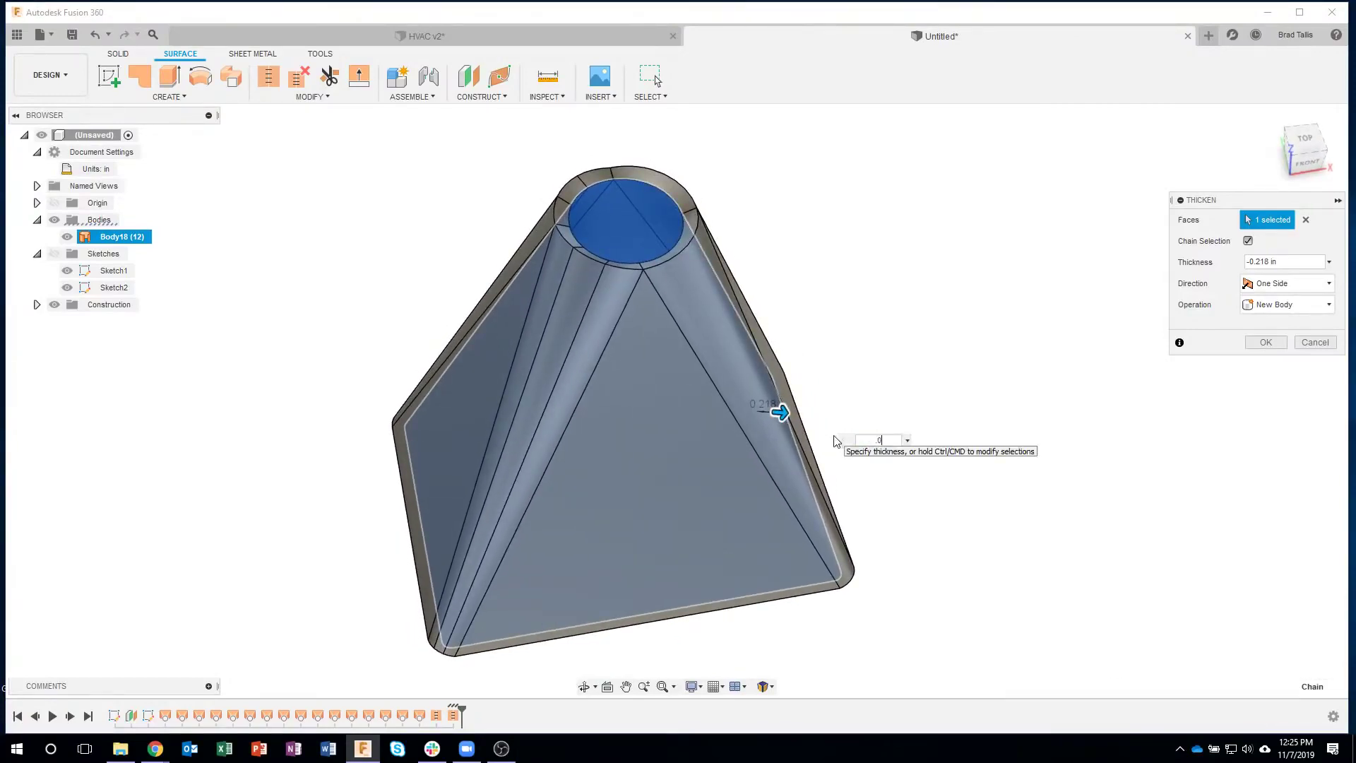
{"action": "type", "text": ".05"}
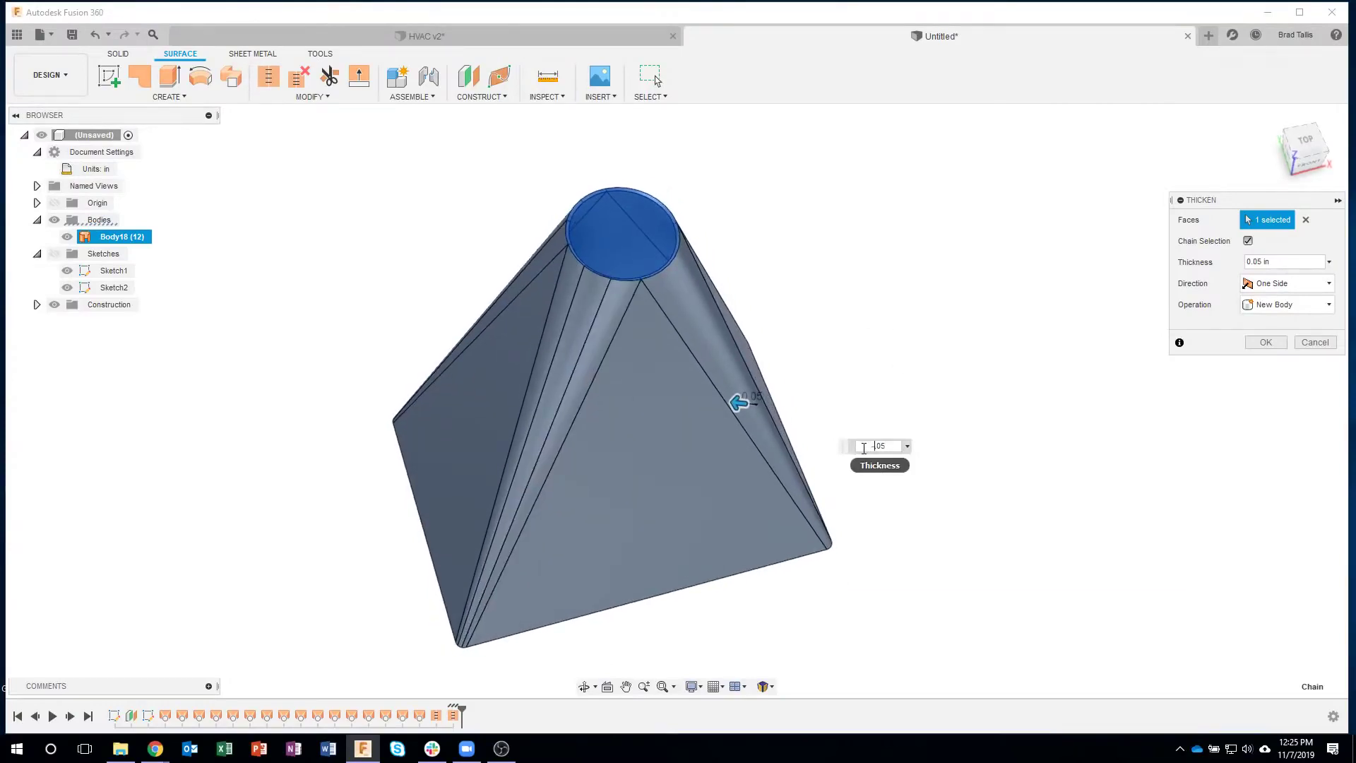
{"action": "type", "text": "-"}
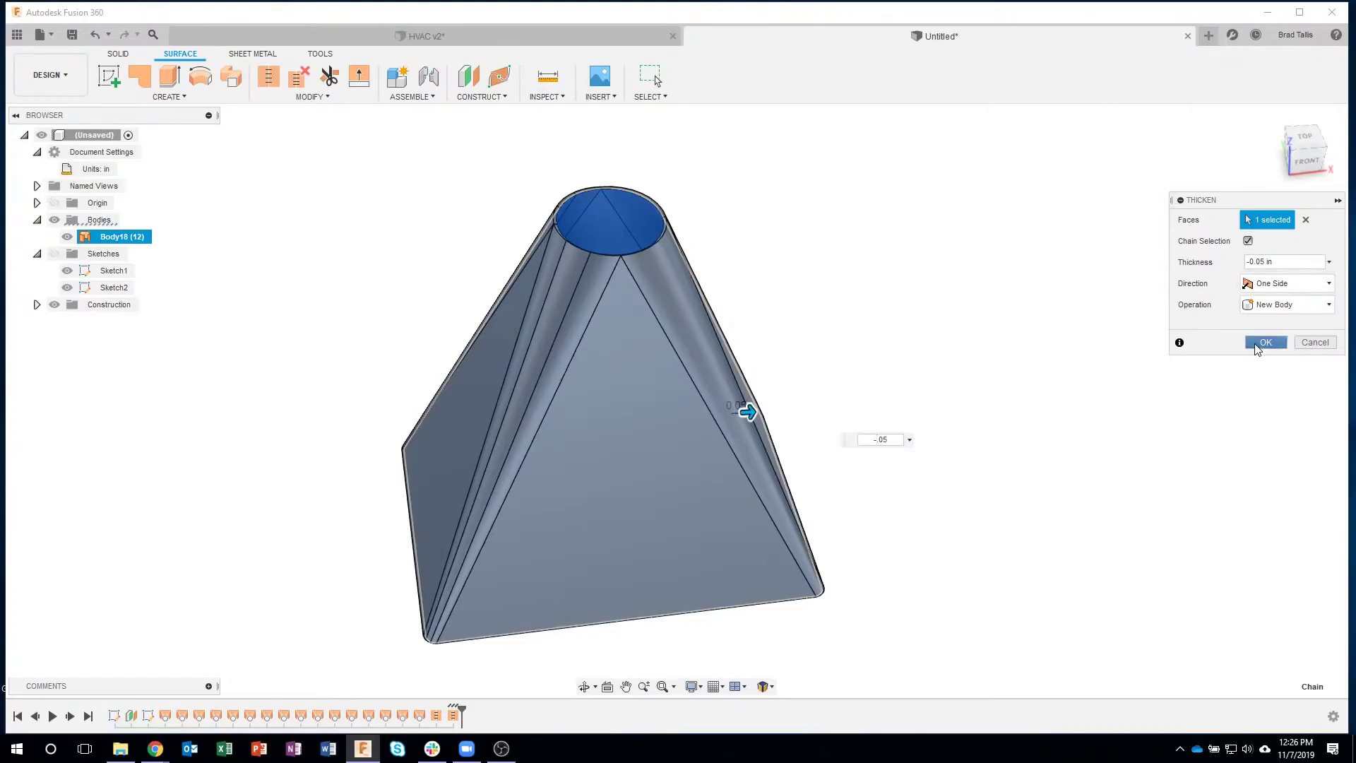
{"action": "left_click", "coordinate": [1265, 343]}
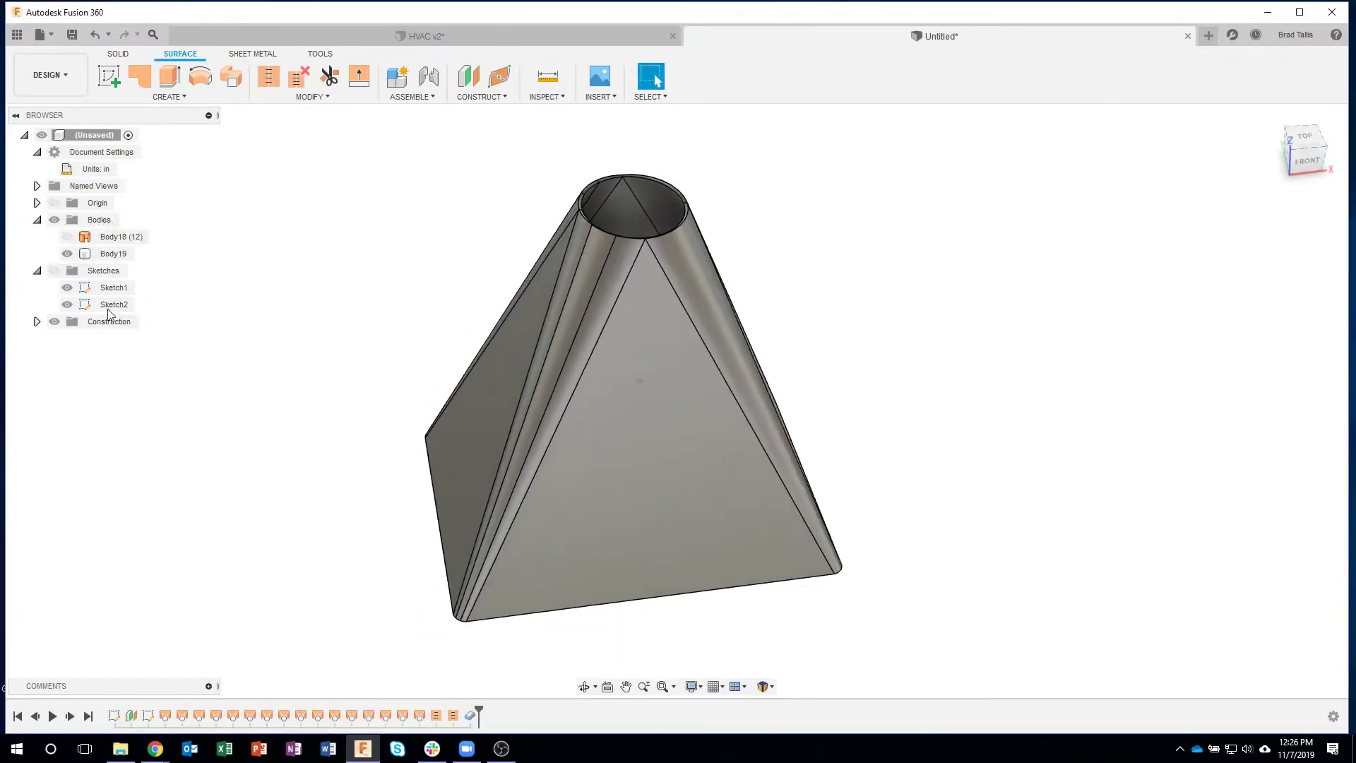
Compare the thickened solid with the stitched surface body by switching their visibility, and inspect the solid from several angles.
{"action": "left_click", "coordinate": [111, 254]}
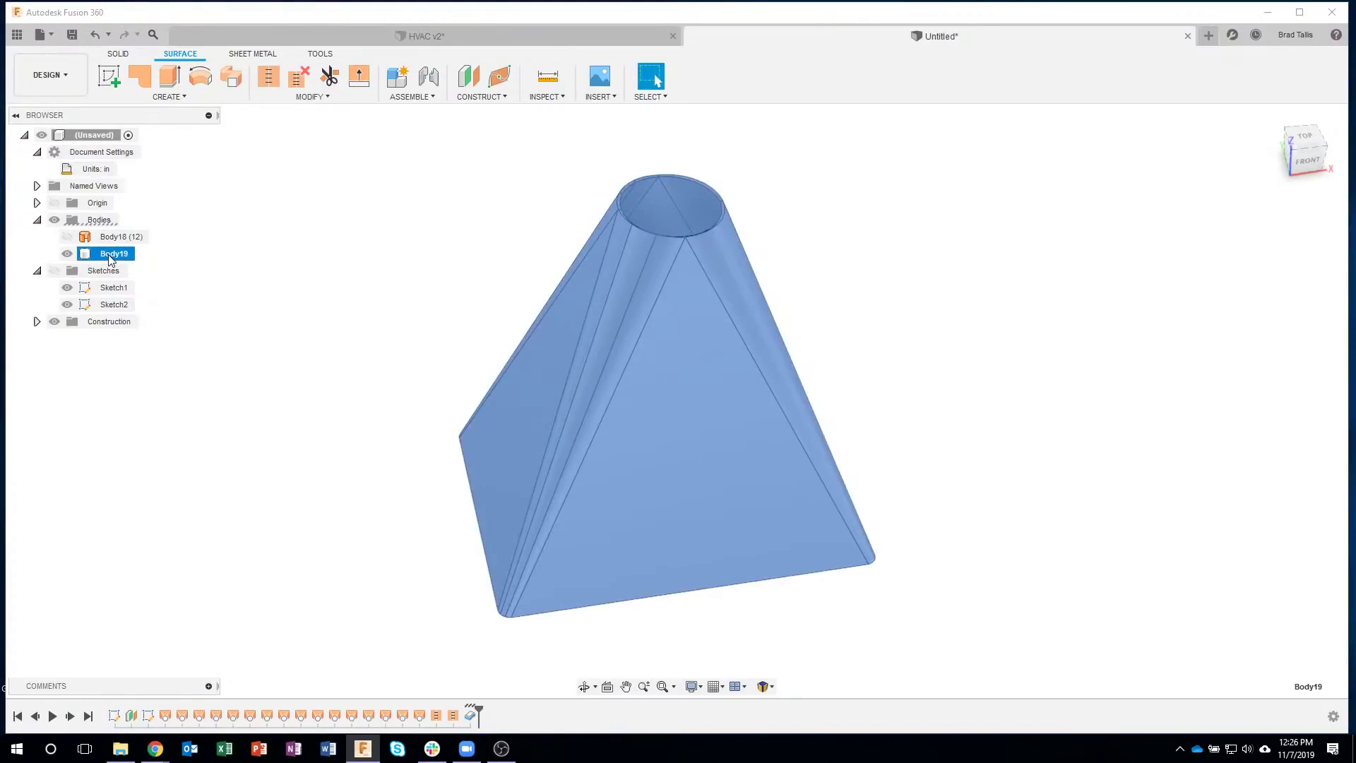
{"action": "left_click", "coordinate": [233, 411]}
{"action": "middle_click_drag", "start_coordinate": [233, 412], "coordinate": [221, 384], "text": "shift"}
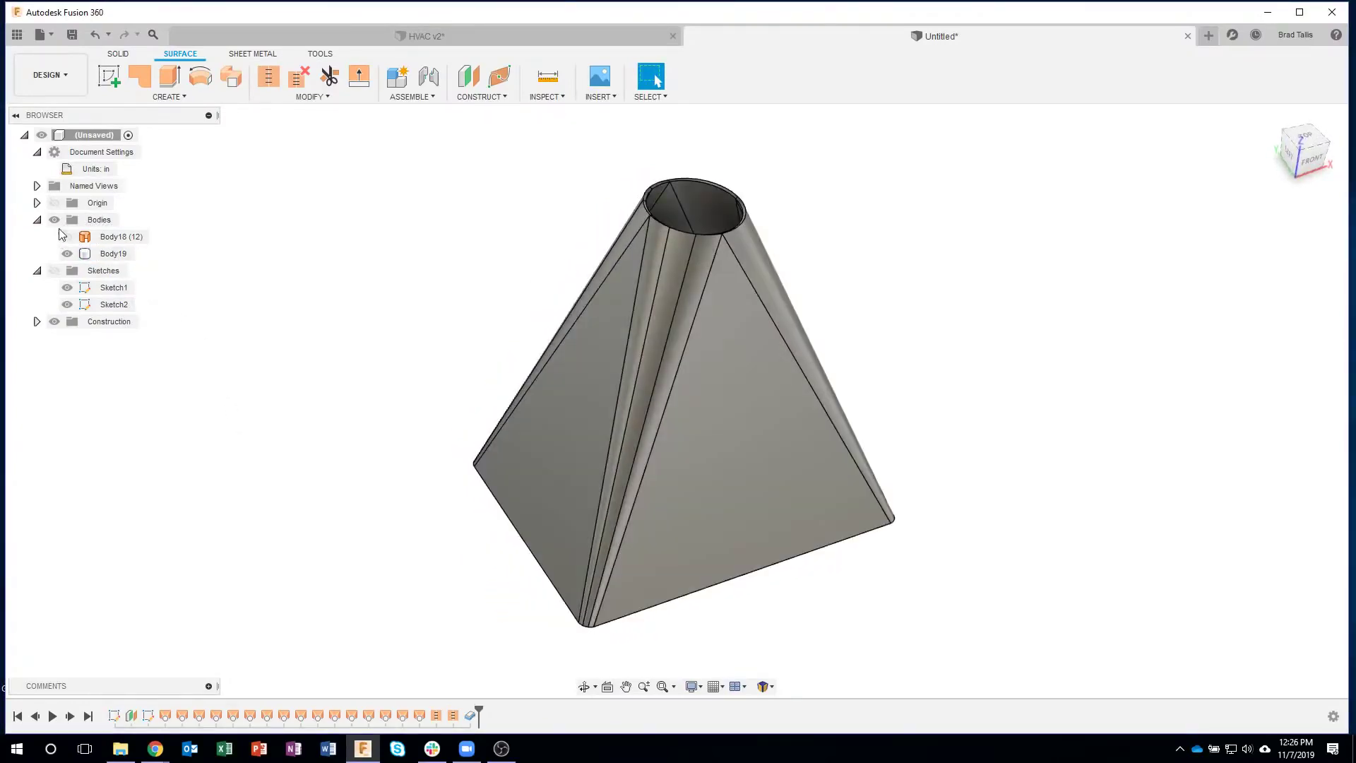
{"action": "left_click", "coordinate": [66, 253]}
{"action": "left_click", "coordinate": [66, 237]}
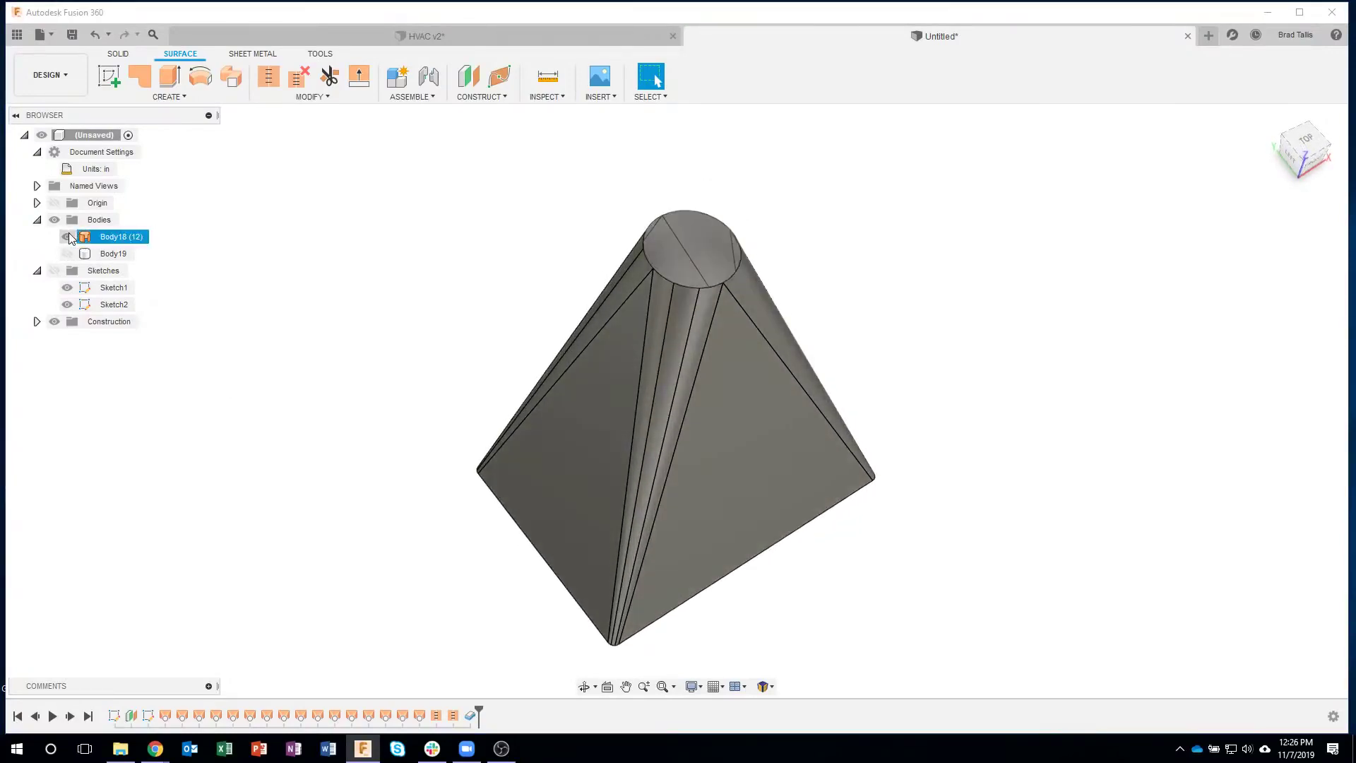
{"action": "left_click", "coordinate": [66, 237]}
{"action": "left_click", "coordinate": [67, 252]}
{"action": "middle_click_drag", "start_coordinate": [453, 268], "coordinate": [335, 489], "text": "shift"}
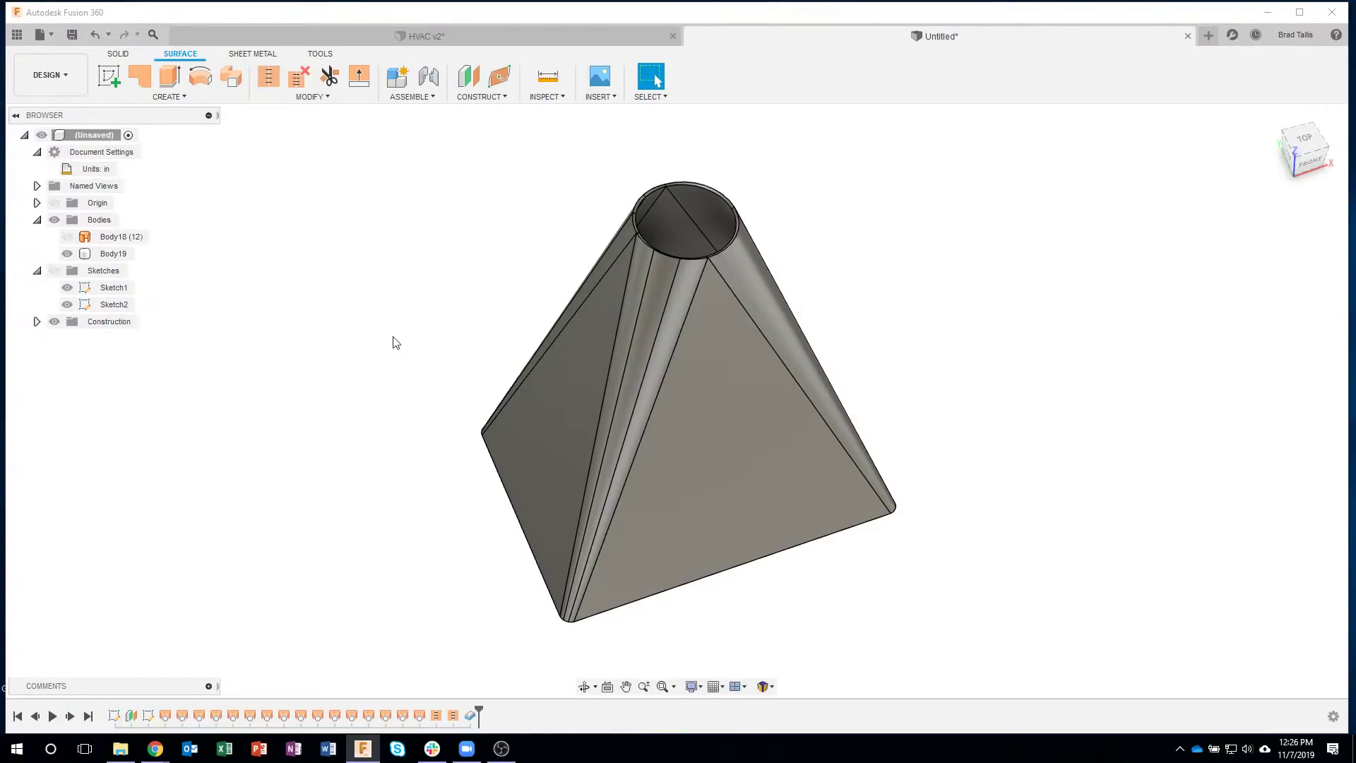
{"action": "middle_click_drag", "start_coordinate": [449, 256], "coordinate": [274, 176], "text": "shift"}
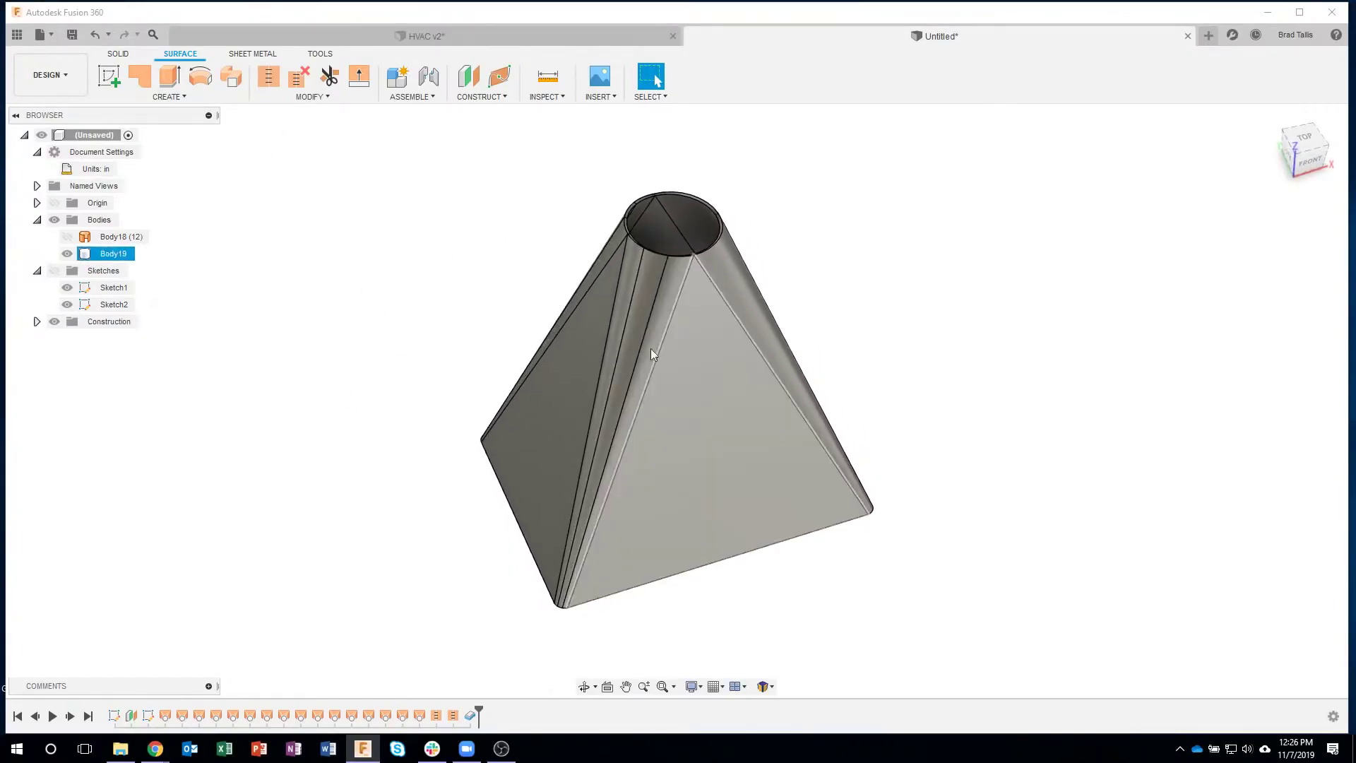
{"action": "middle_click_drag", "start_coordinate": [651, 349], "coordinate": [455, 235], "text": "shift"}
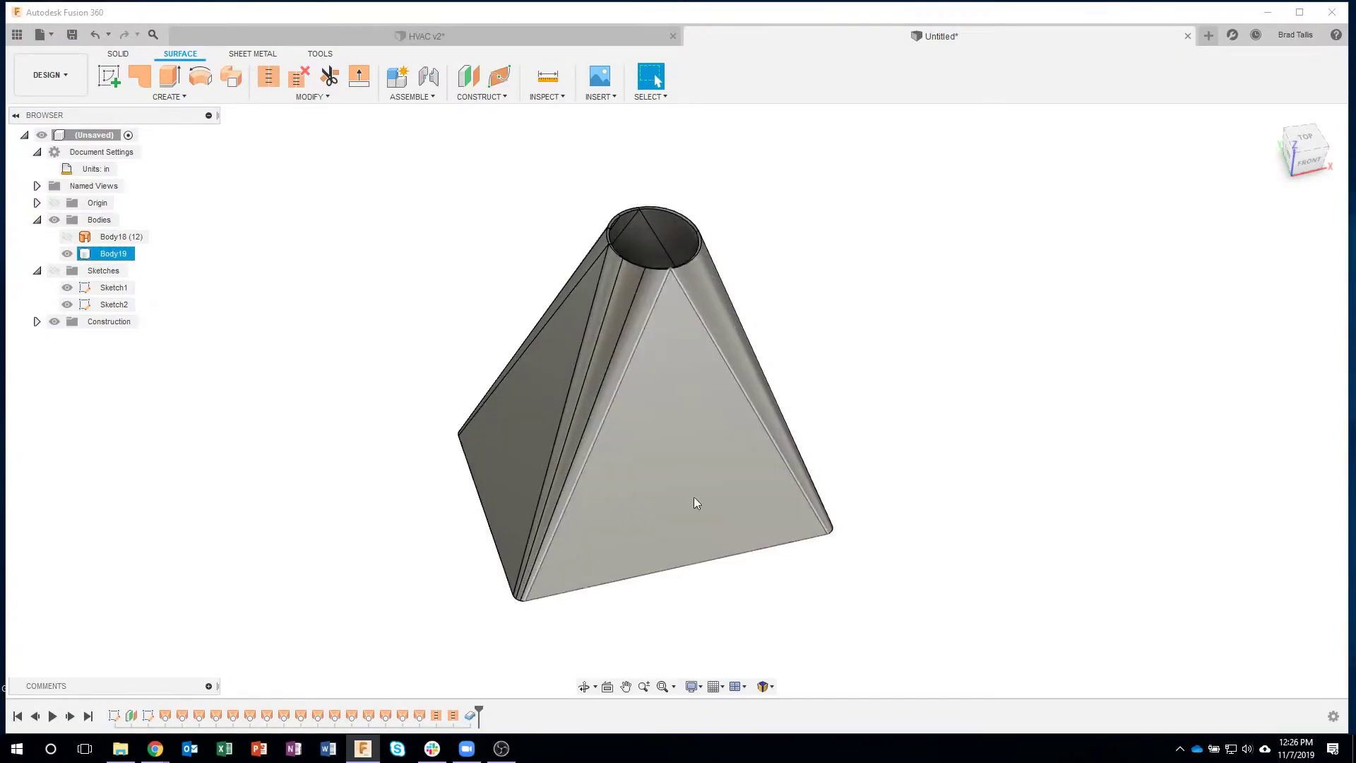
Start a new sketch on the front (XZ) origin plane.
{"action": "left_click", "coordinate": [117, 57]}
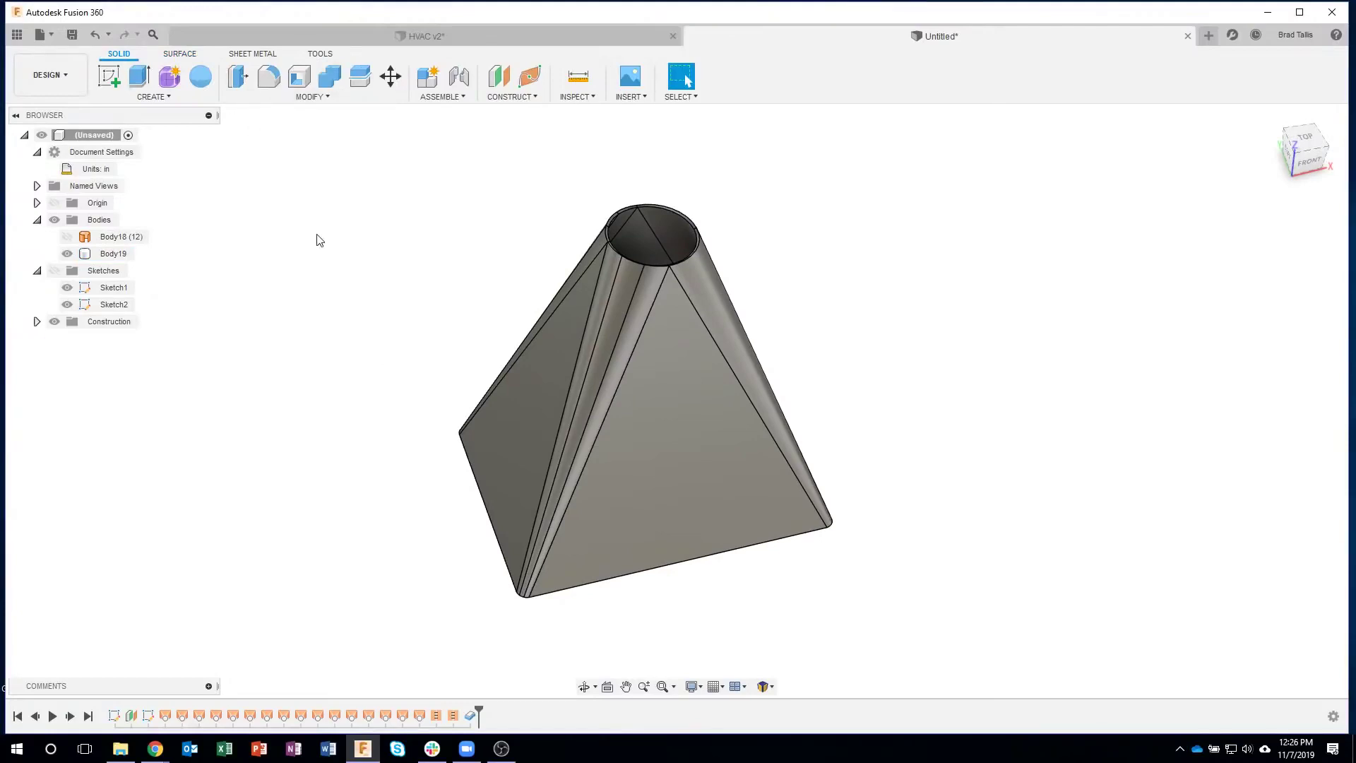
{"action": "left_click", "coordinate": [108, 75]}
{"action": "left_click", "coordinate": [702, 593]}
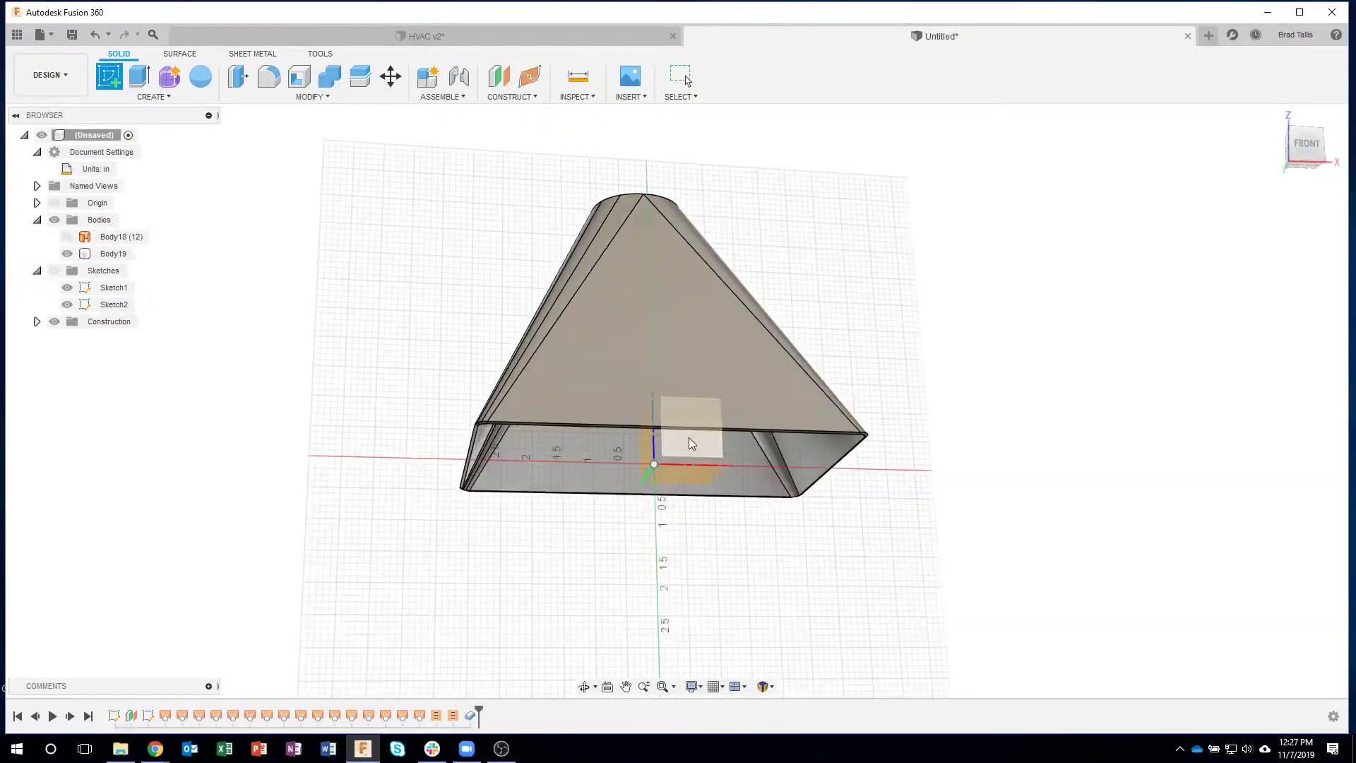
{"action": "left_click", "coordinate": [691, 443]}
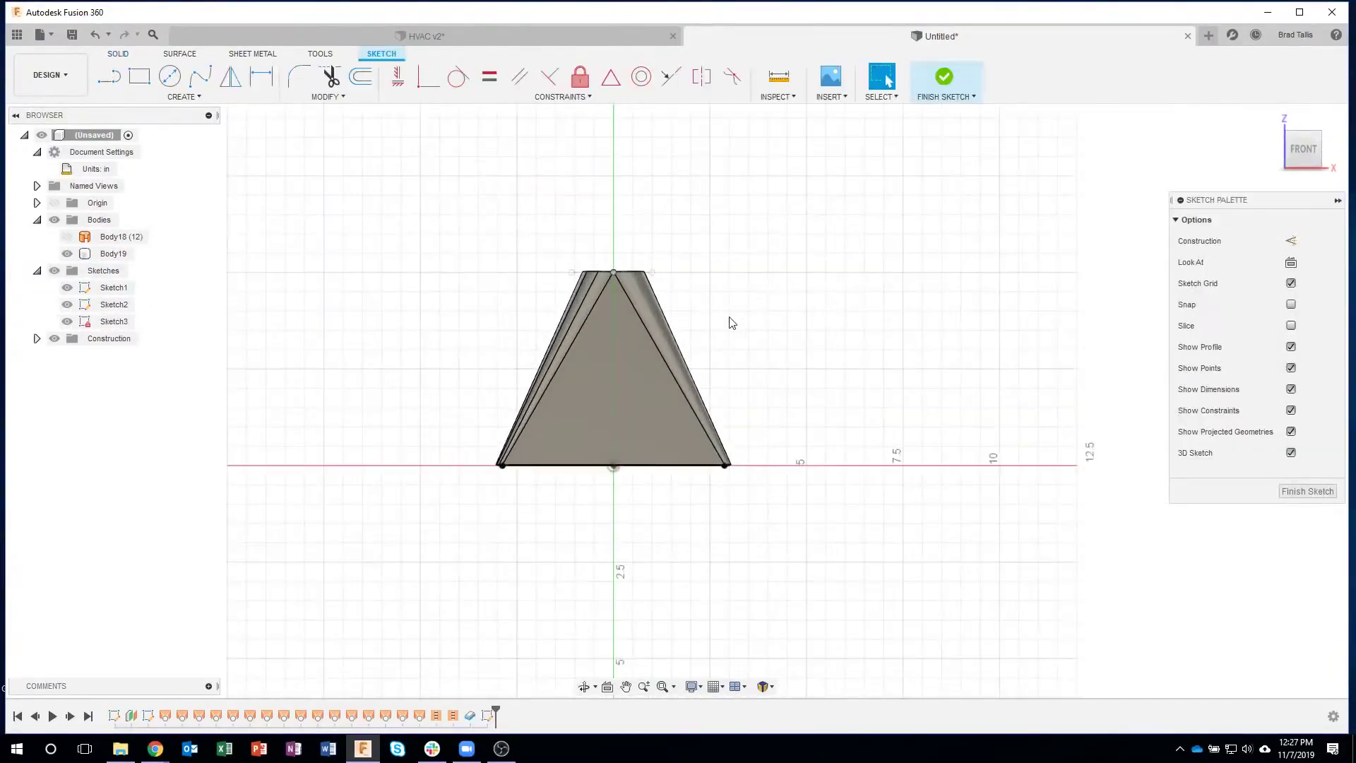
Sketch a freehand tall, narrow rectangle along the transition's centre, past both ends, and undo it.
{"action": "scroll", "coordinate": [730, 324], "scroll_direction": "up", "scroll_amount": 3}
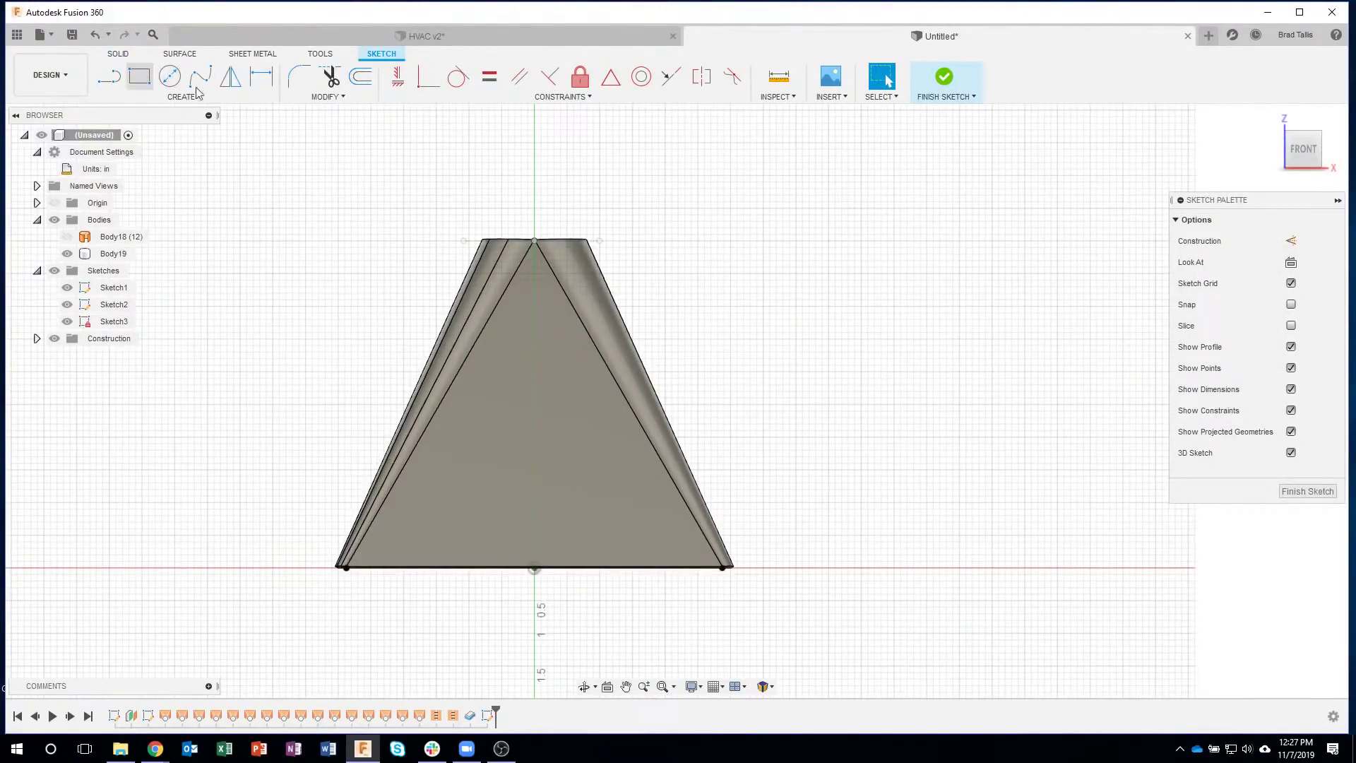
{"action": "left_click", "coordinate": [139, 75]}
{"action": "left_click", "coordinate": [520, 208]}
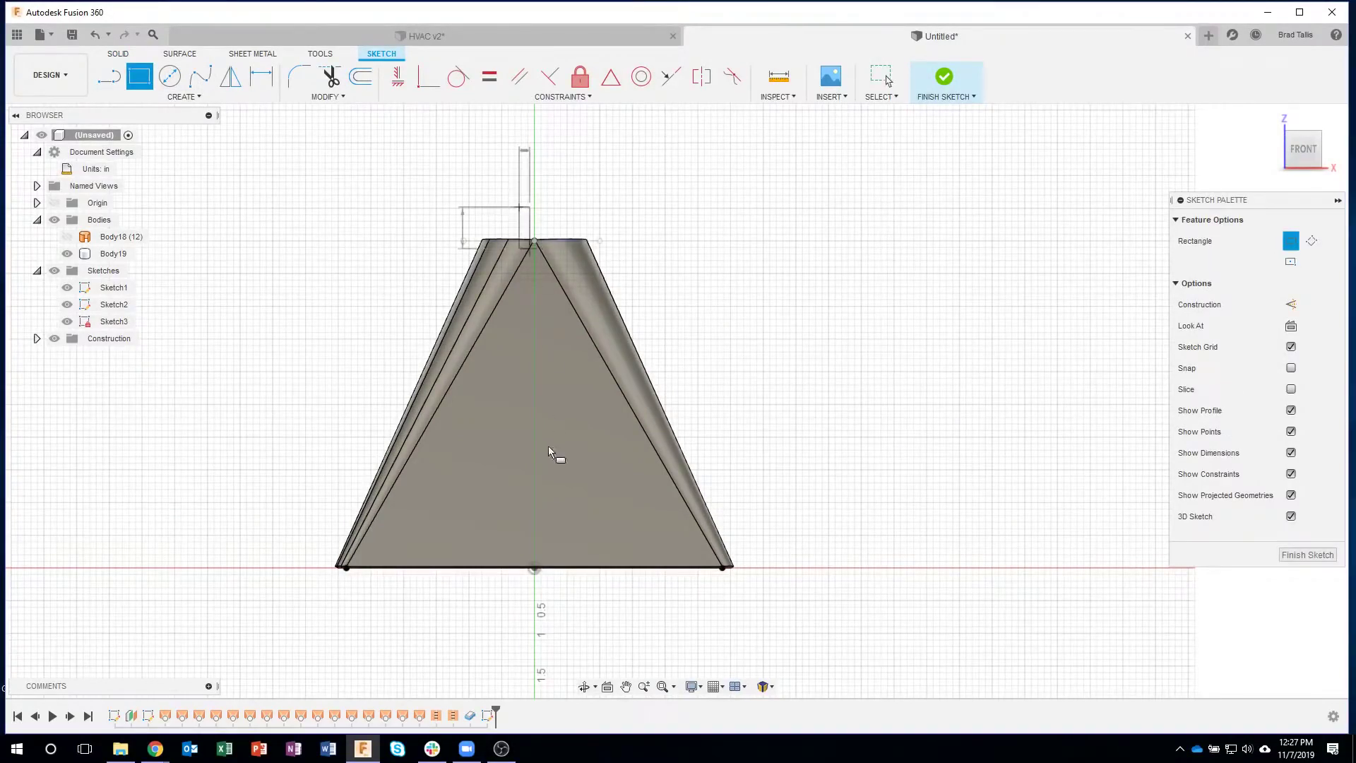
{"action": "left_click", "coordinate": [555, 606]}
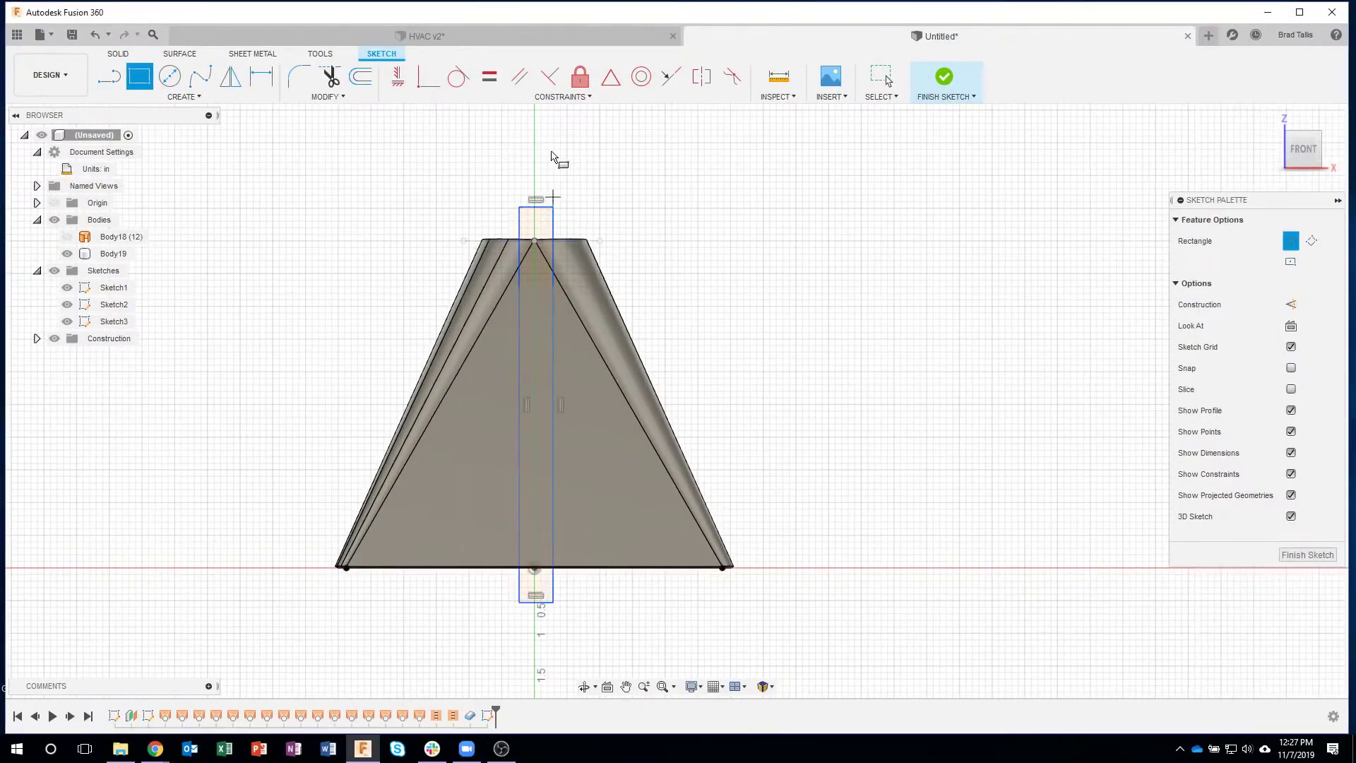
{"action": "scroll", "coordinate": [551, 149], "scroll_direction": "up", "scroll_amount": 2}
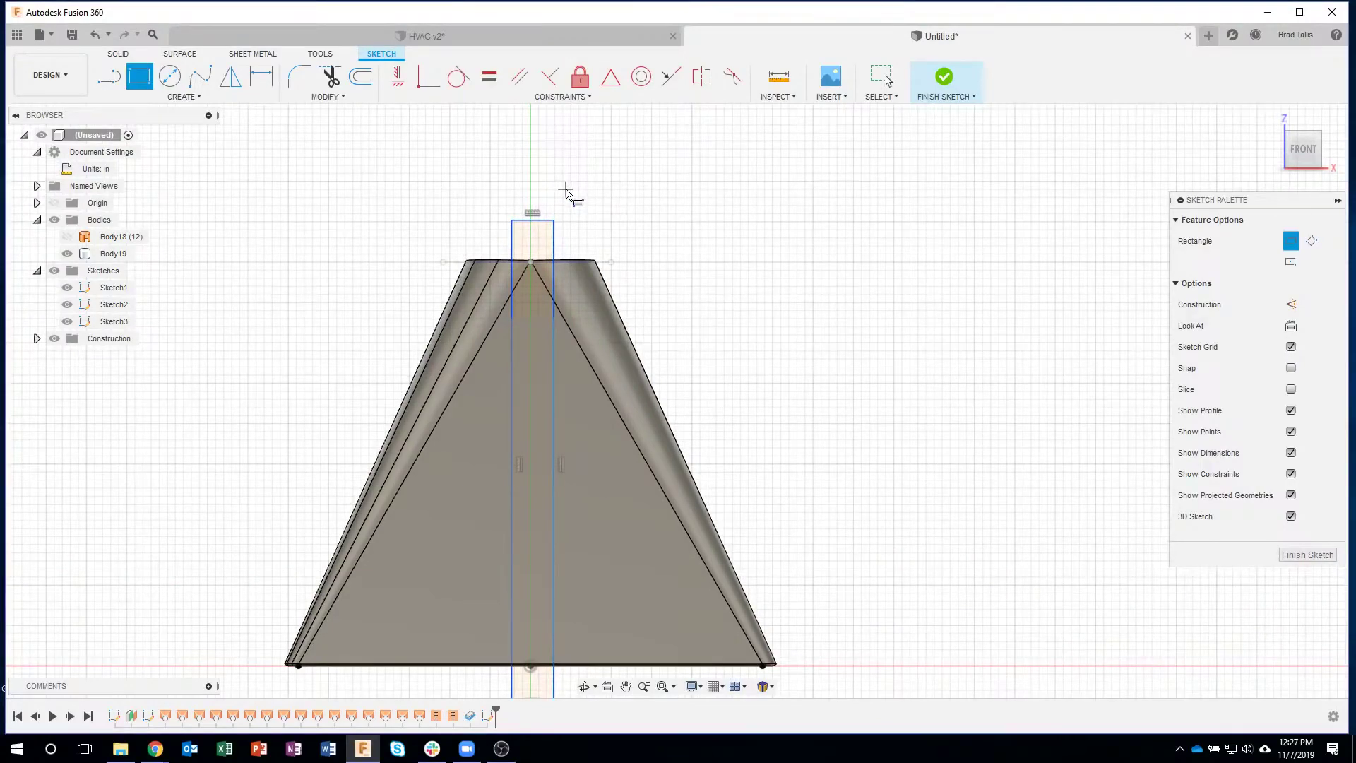
{"action": "key", "text": "Escape"}
{"action": "key", "text": "ctrl+z"}
Sketch a rectangle 0.05 in wide and about 5.8 in tall near the centre axis, extending past both ends of the transition.
{"action": "key", "text": "r"}
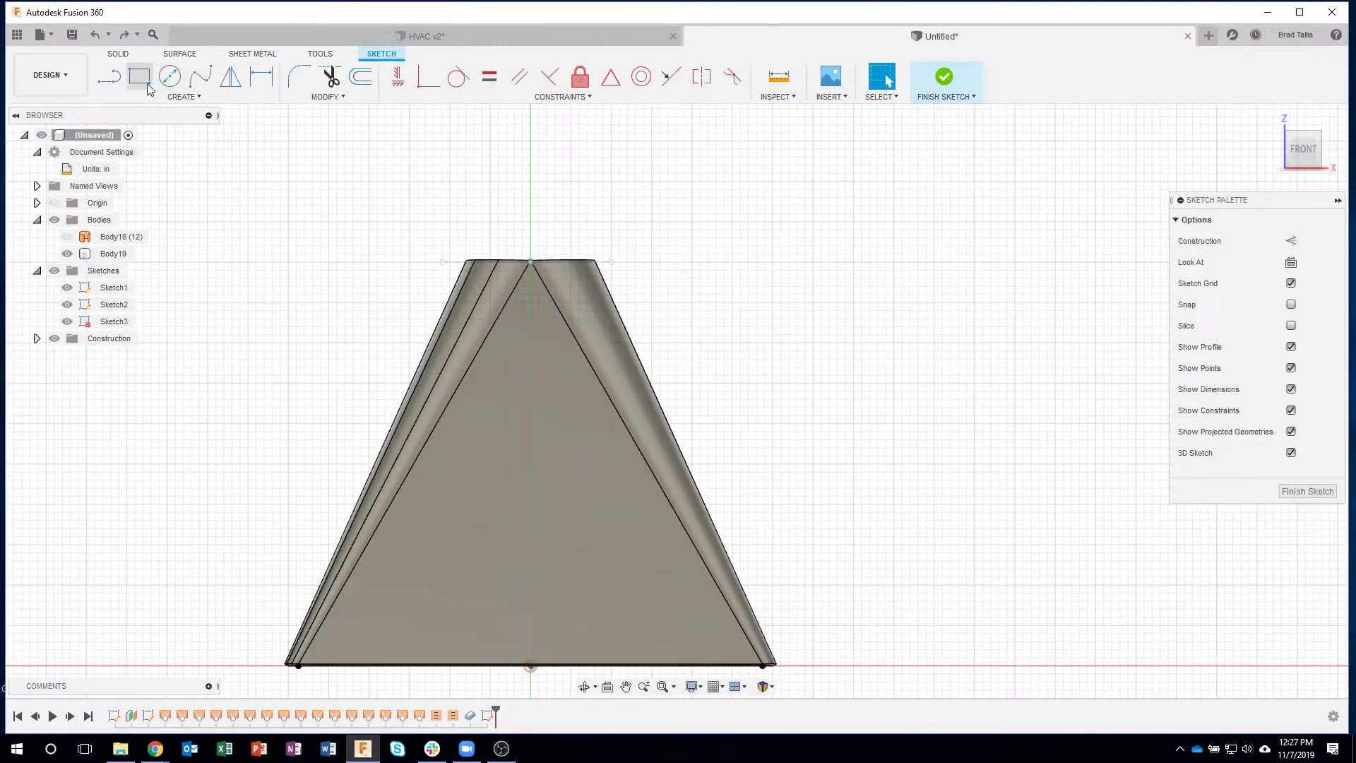
{"action": "scroll", "coordinate": [516, 212], "scroll_direction": "down", "scroll_amount": 1}
{"action": "left_click", "coordinate": [513, 221]}
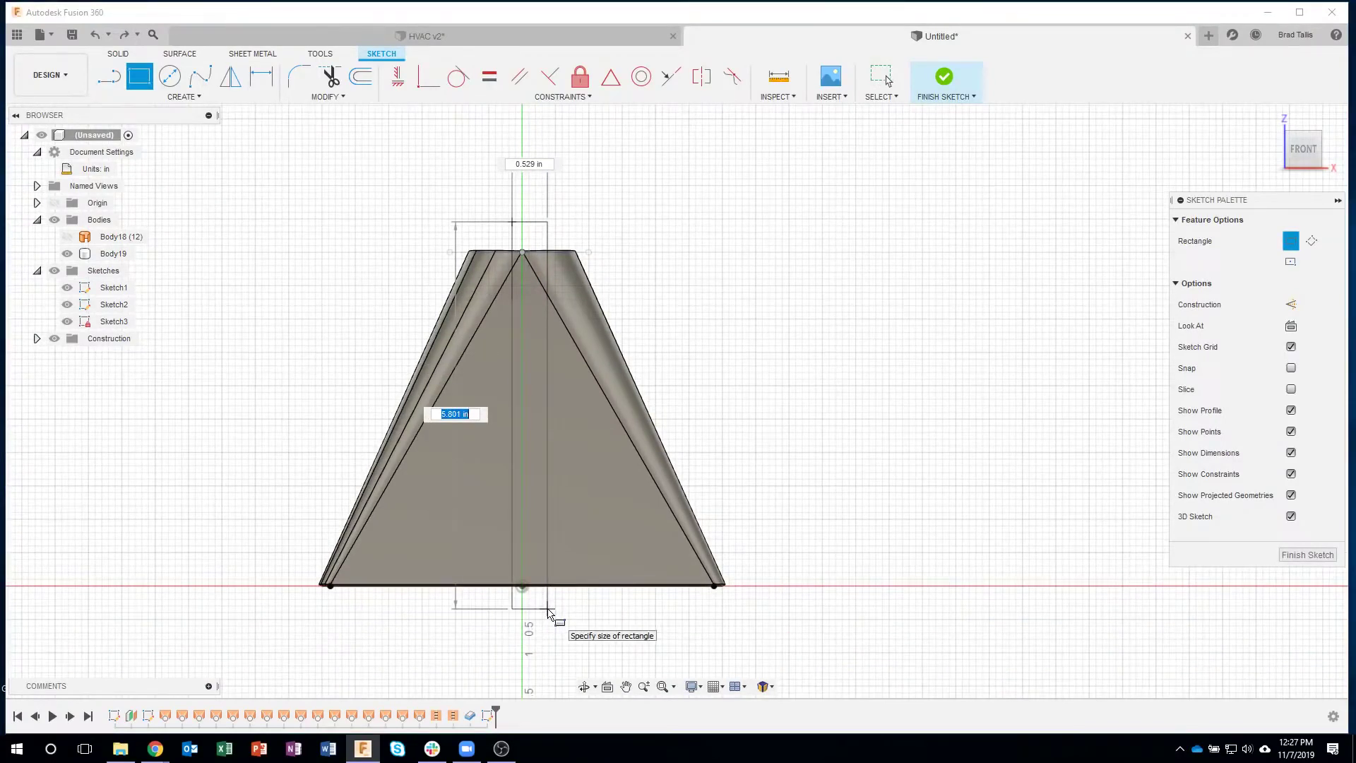
{"action": "key", "text": "Tab"}
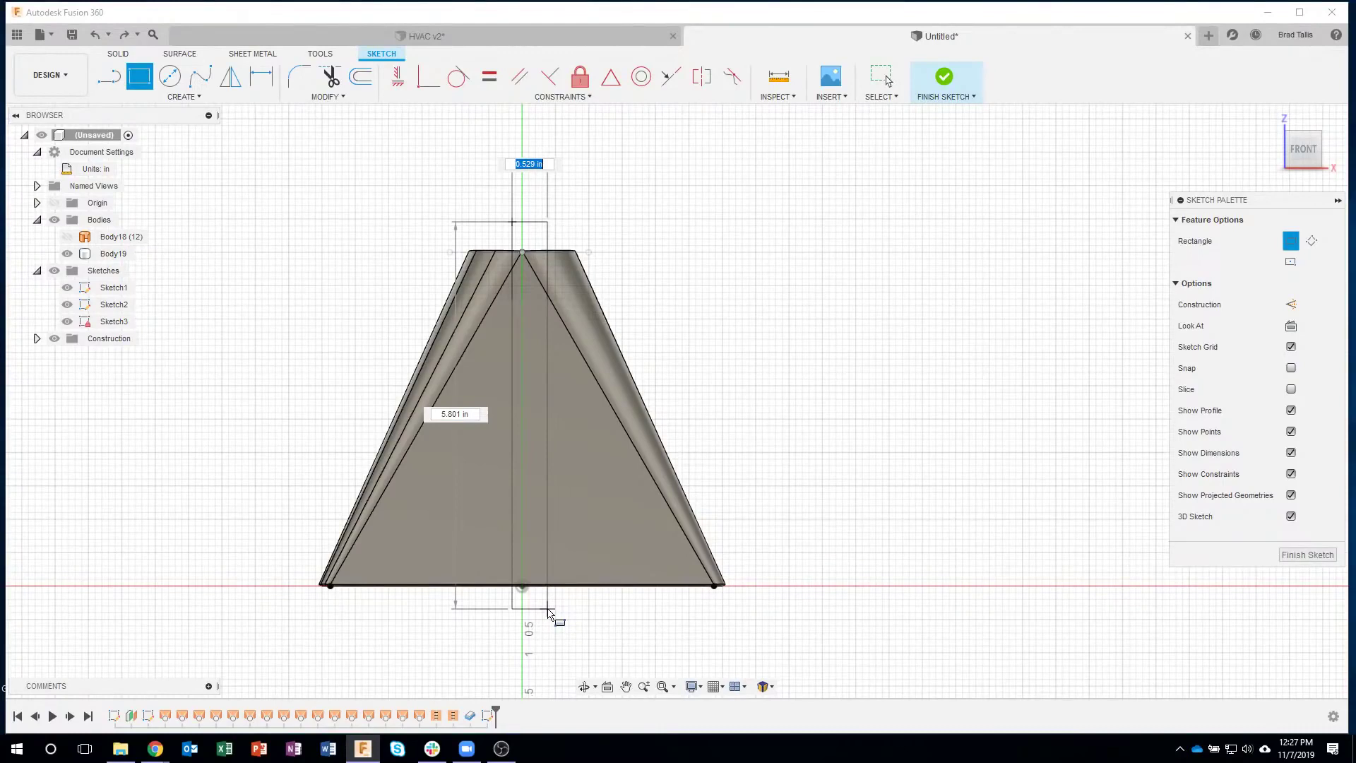
{"action": "type", "text": "0.05"}
{"action": "key", "text": "Tab"}
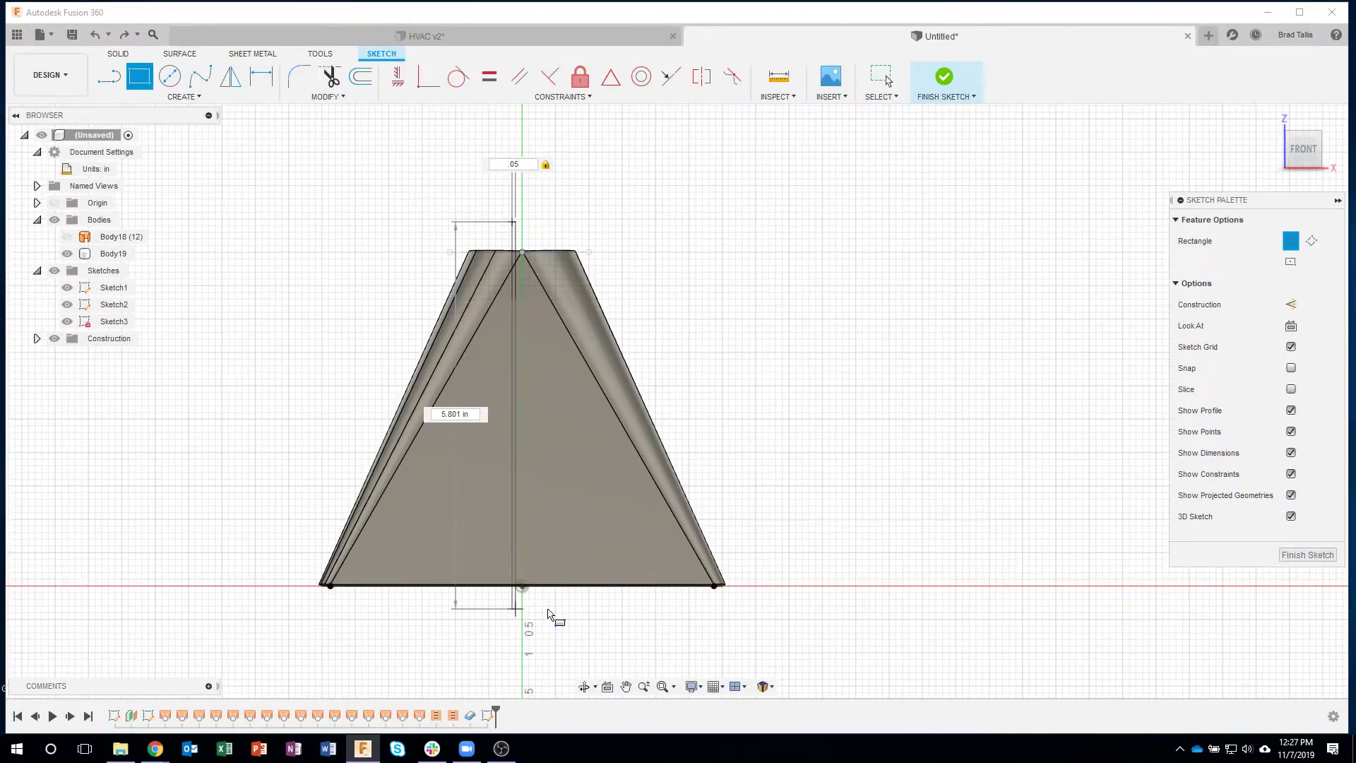
{"action": "left_click", "coordinate": [549, 610]}
Constrain the midpoint of the narrow rectangle's bottom edge to the sketch origin, and finish the sketch.
{"action": "scroll", "coordinate": [528, 230], "scroll_direction": "up", "scroll_amount": 5}
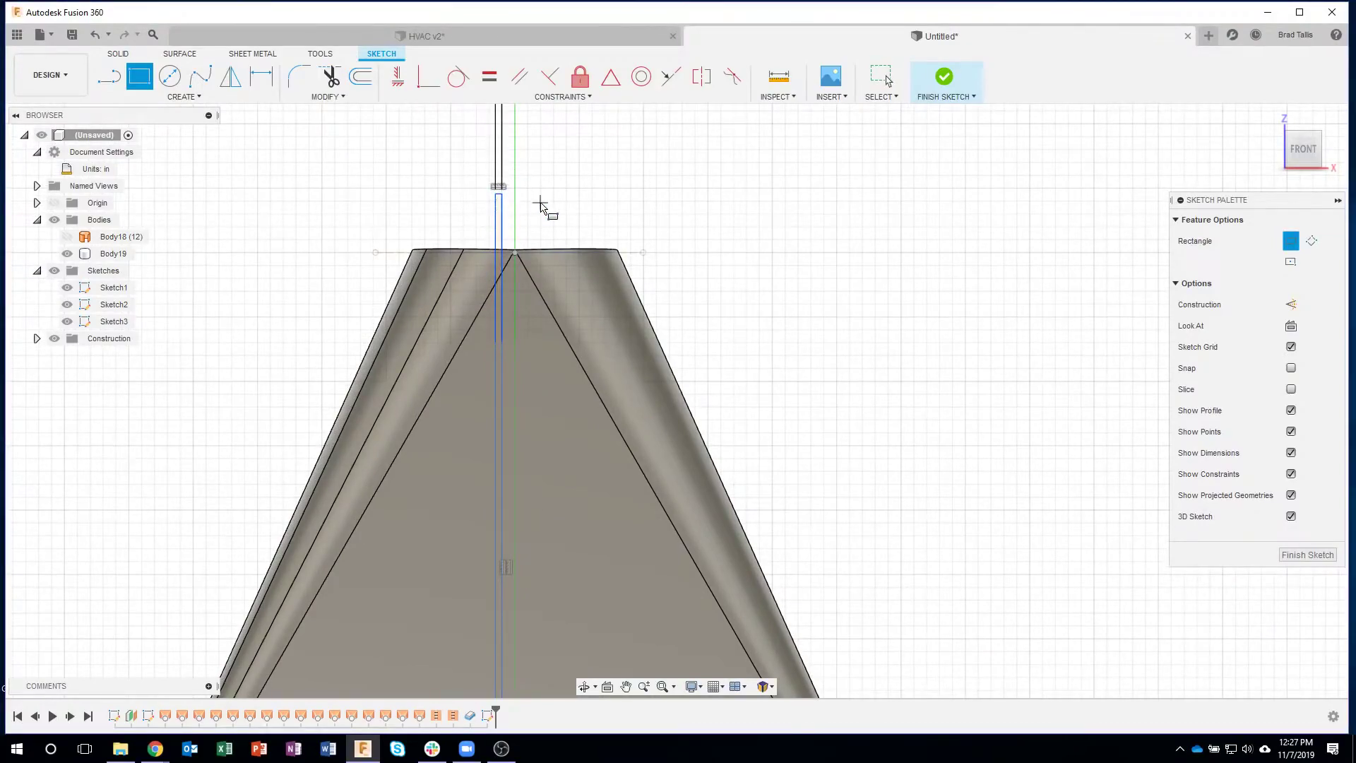
{"action": "scroll", "coordinate": [591, 357], "scroll_direction": "down", "scroll_amount": 2}
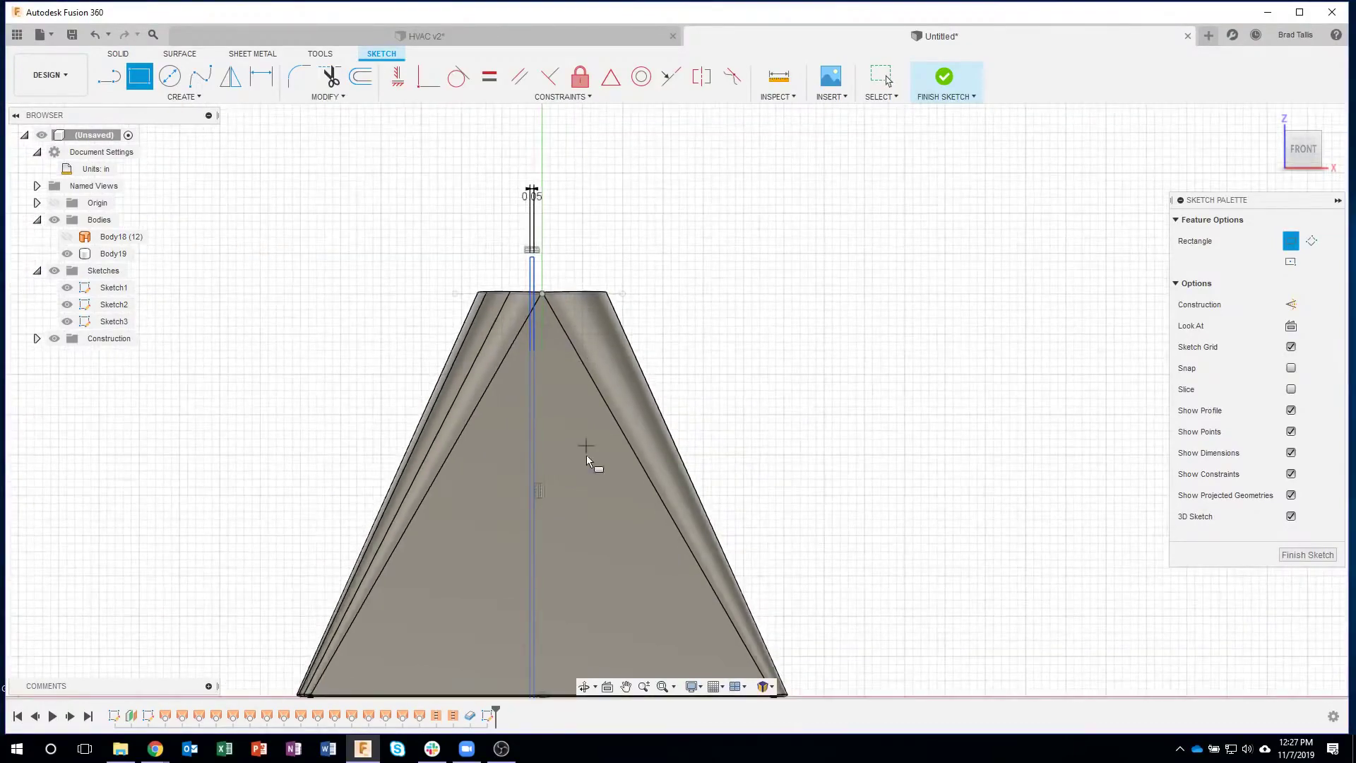
{"action": "middle_click_drag", "start_coordinate": [587, 461], "coordinate": [585, 327]}
{"action": "scroll", "coordinate": [558, 622], "scroll_direction": "up", "scroll_amount": 3}
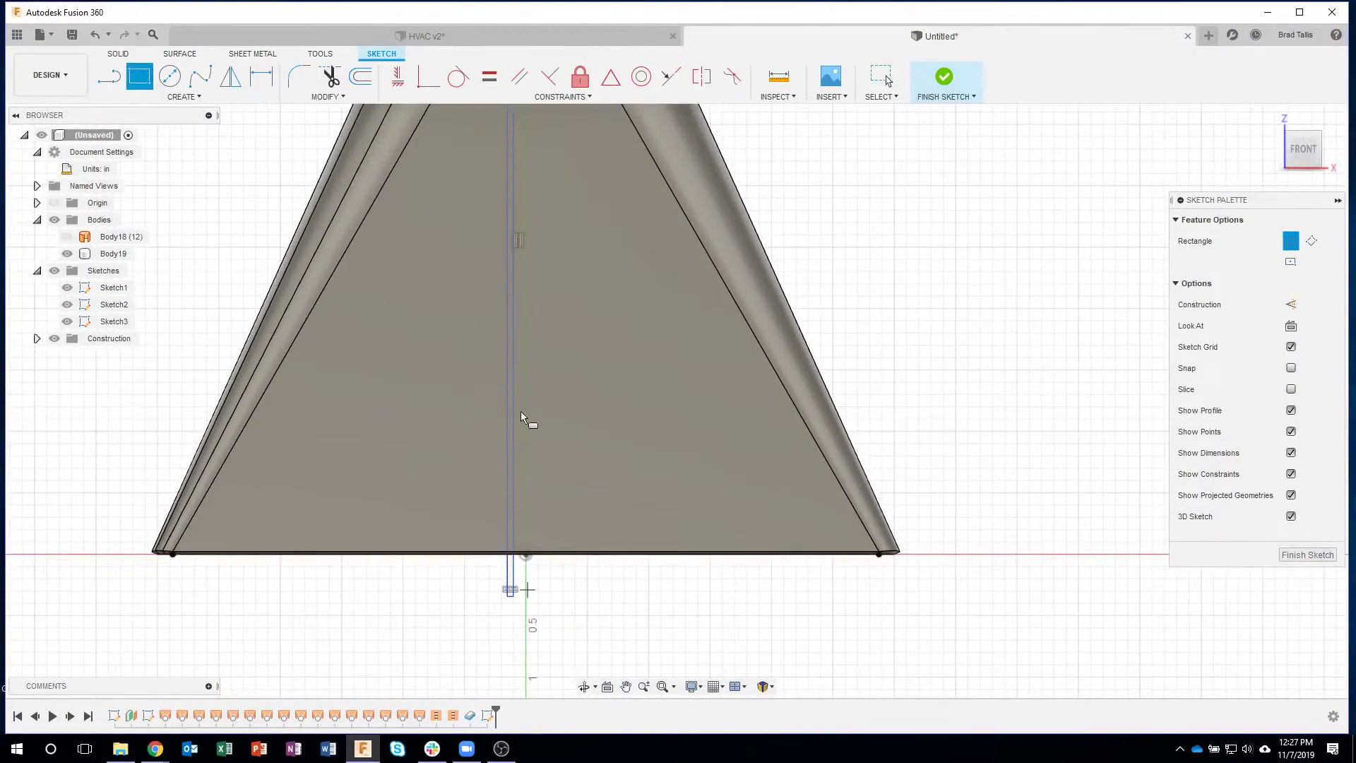
{"action": "scroll", "coordinate": [569, 586], "scroll_direction": "up", "scroll_amount": 3}
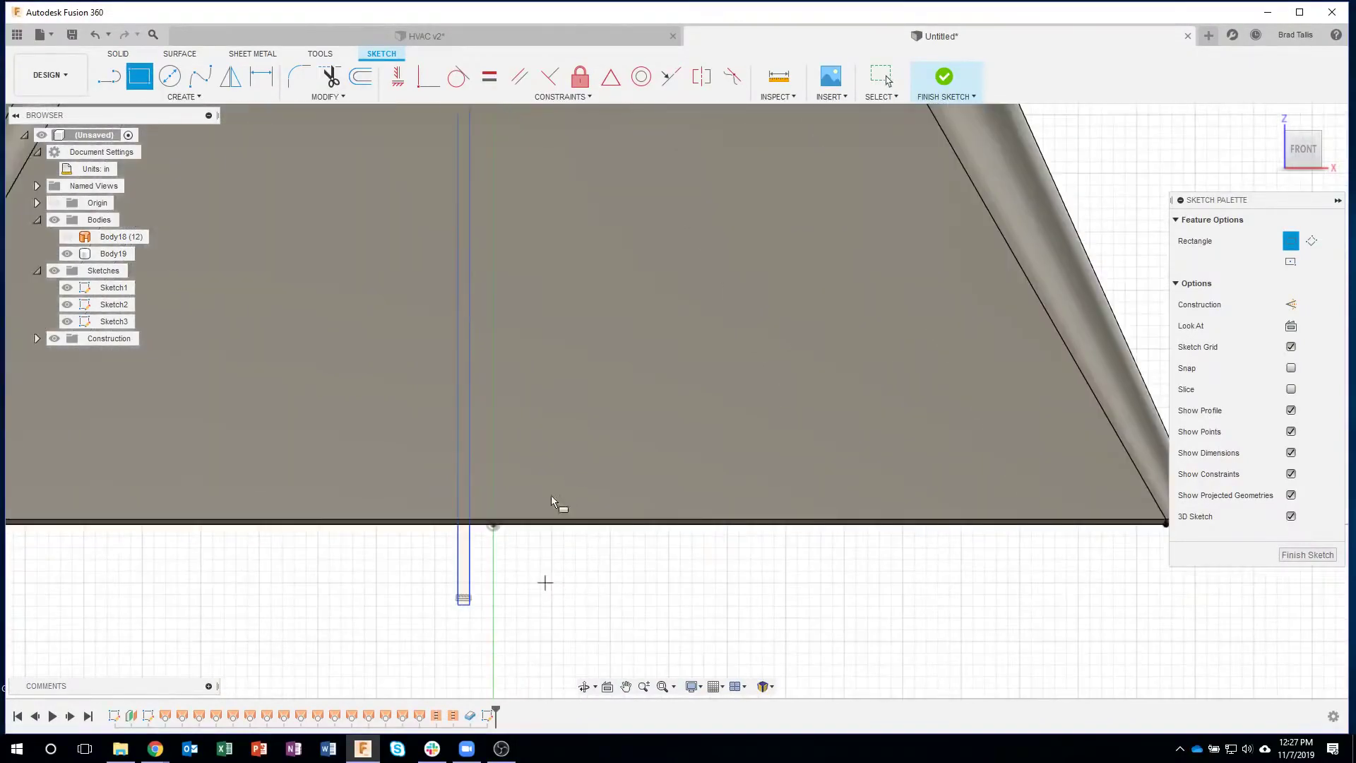
{"action": "left_click", "coordinate": [612, 84]}
{"action": "scroll", "coordinate": [485, 634], "scroll_direction": "up", "scroll_amount": 3}
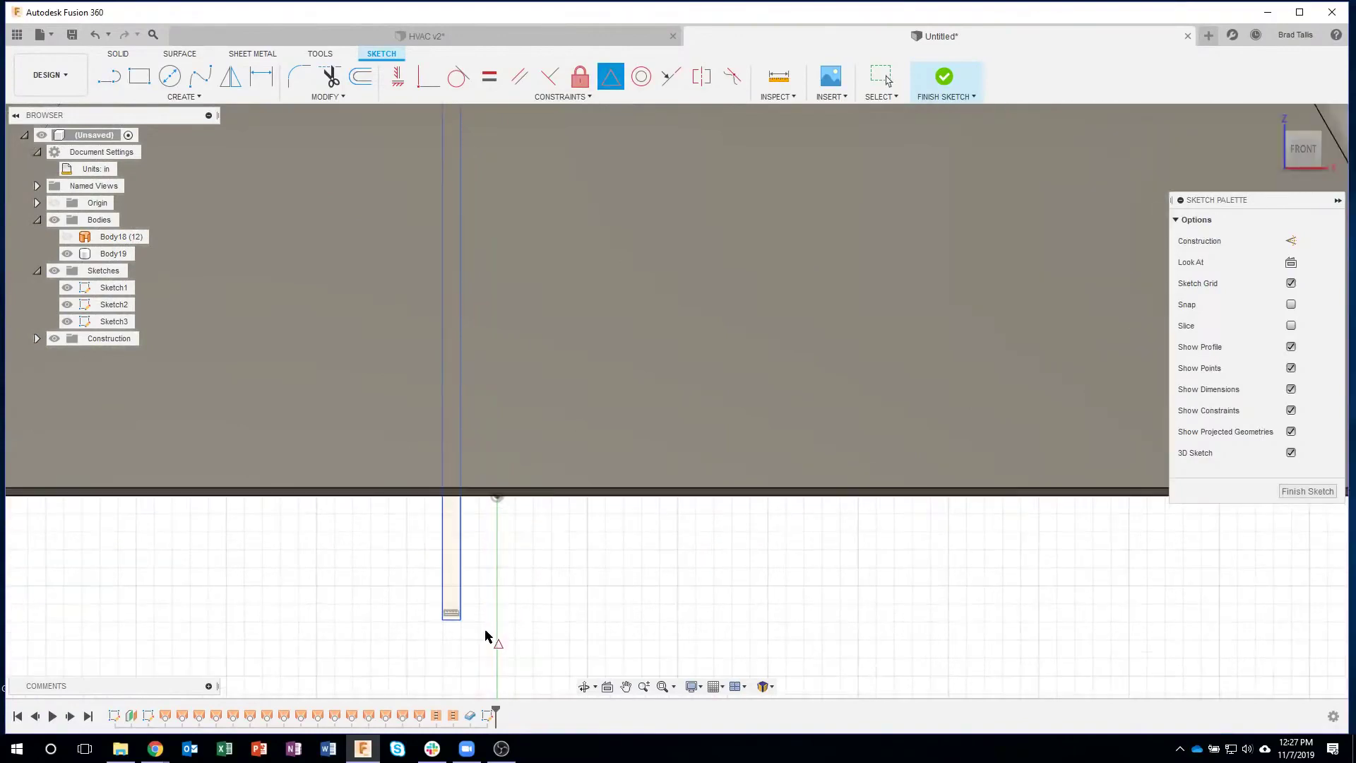
{"action": "left_click", "coordinate": [442, 617]}
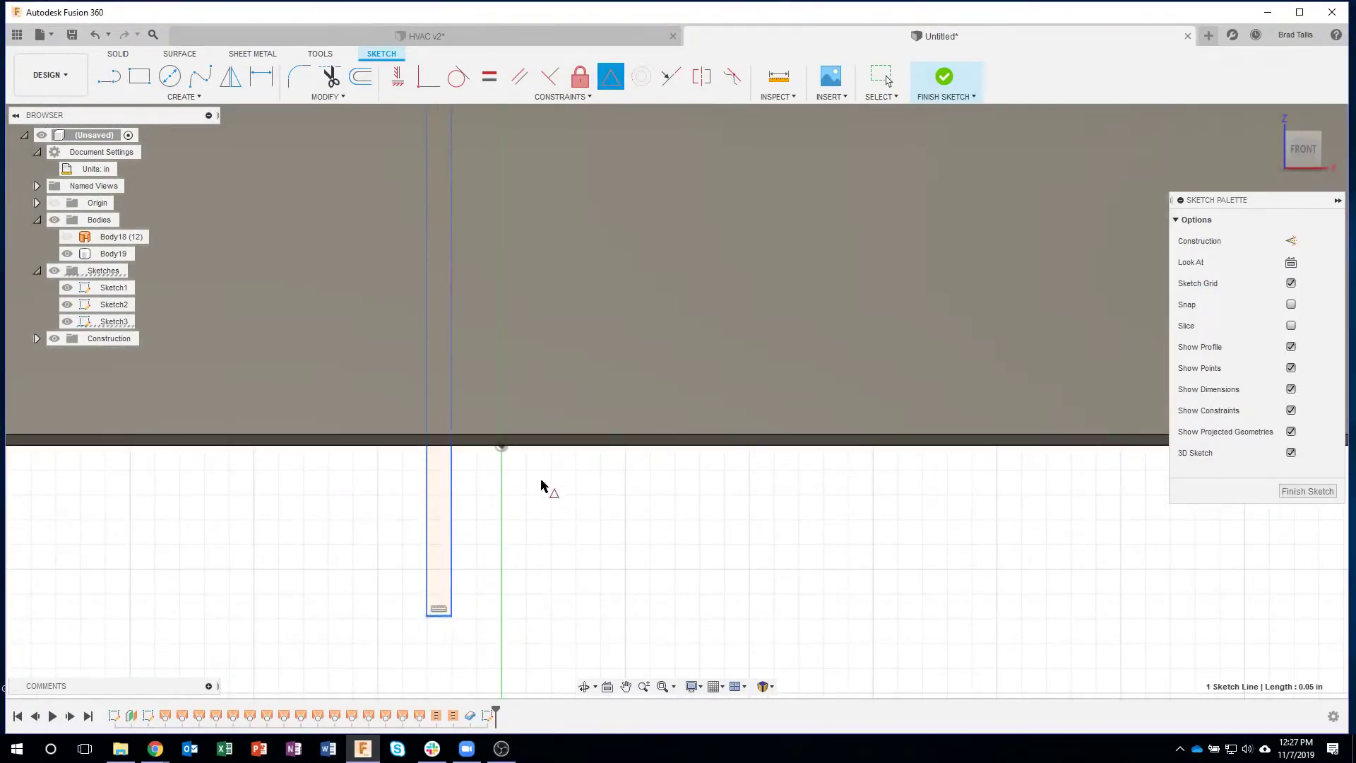
{"action": "left_click", "coordinate": [502, 447]}
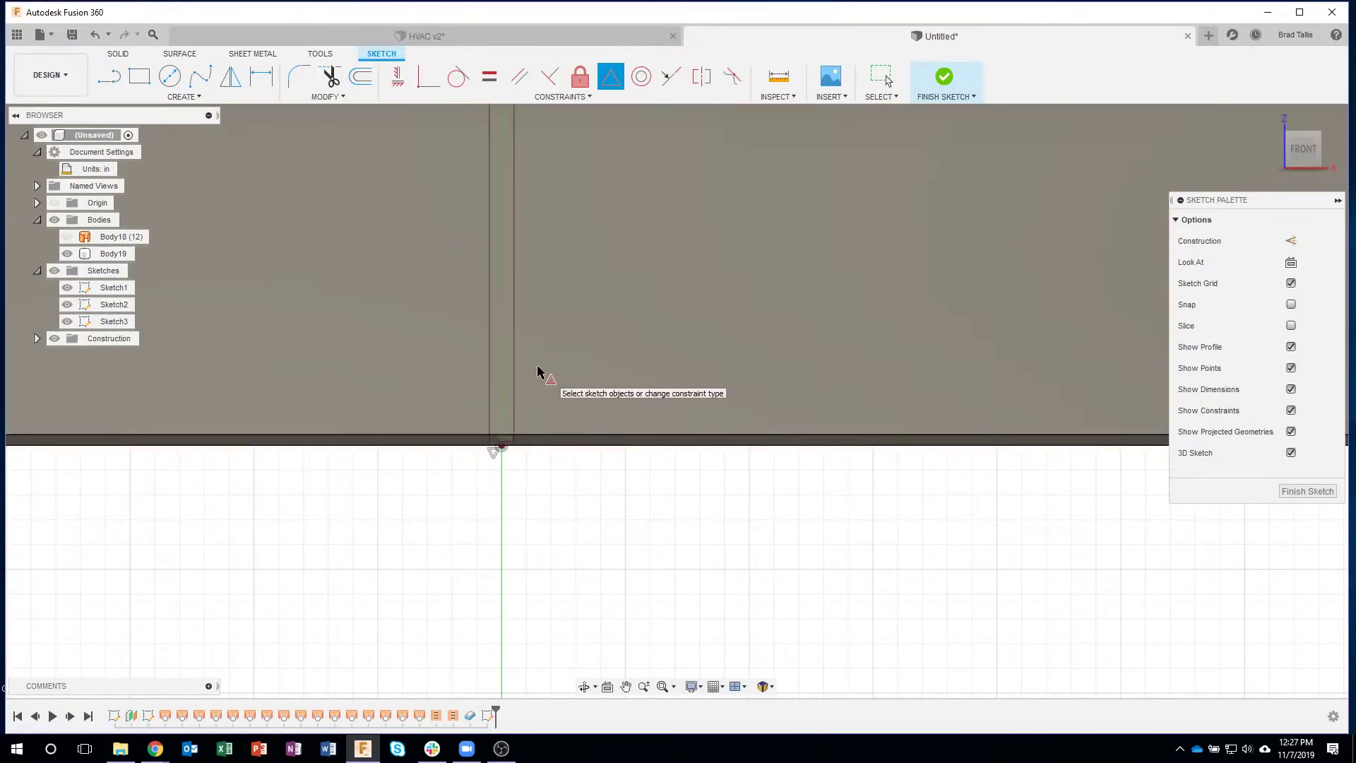
{"action": "scroll", "coordinate": [552, 544], "scroll_direction": "down", "scroll_amount": 8}
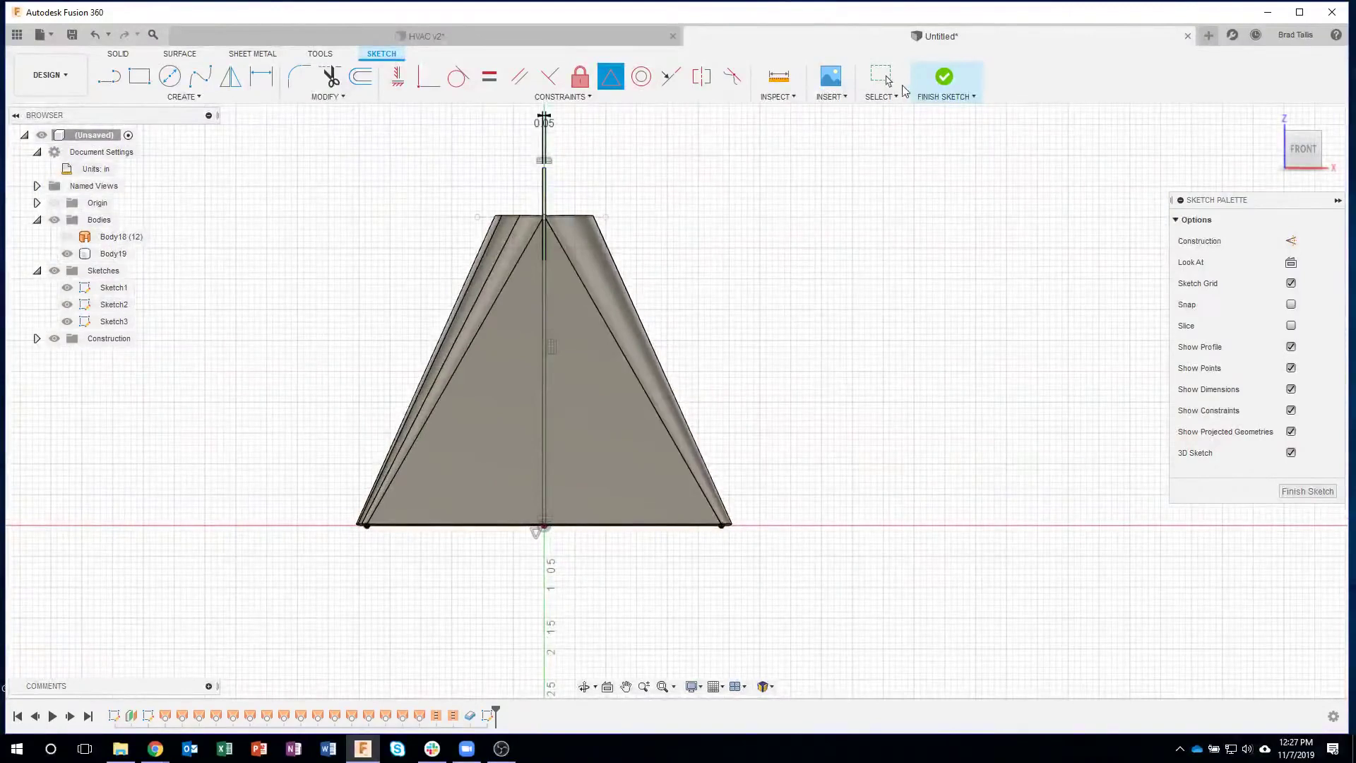
{"action": "left_click", "coordinate": [952, 80]}
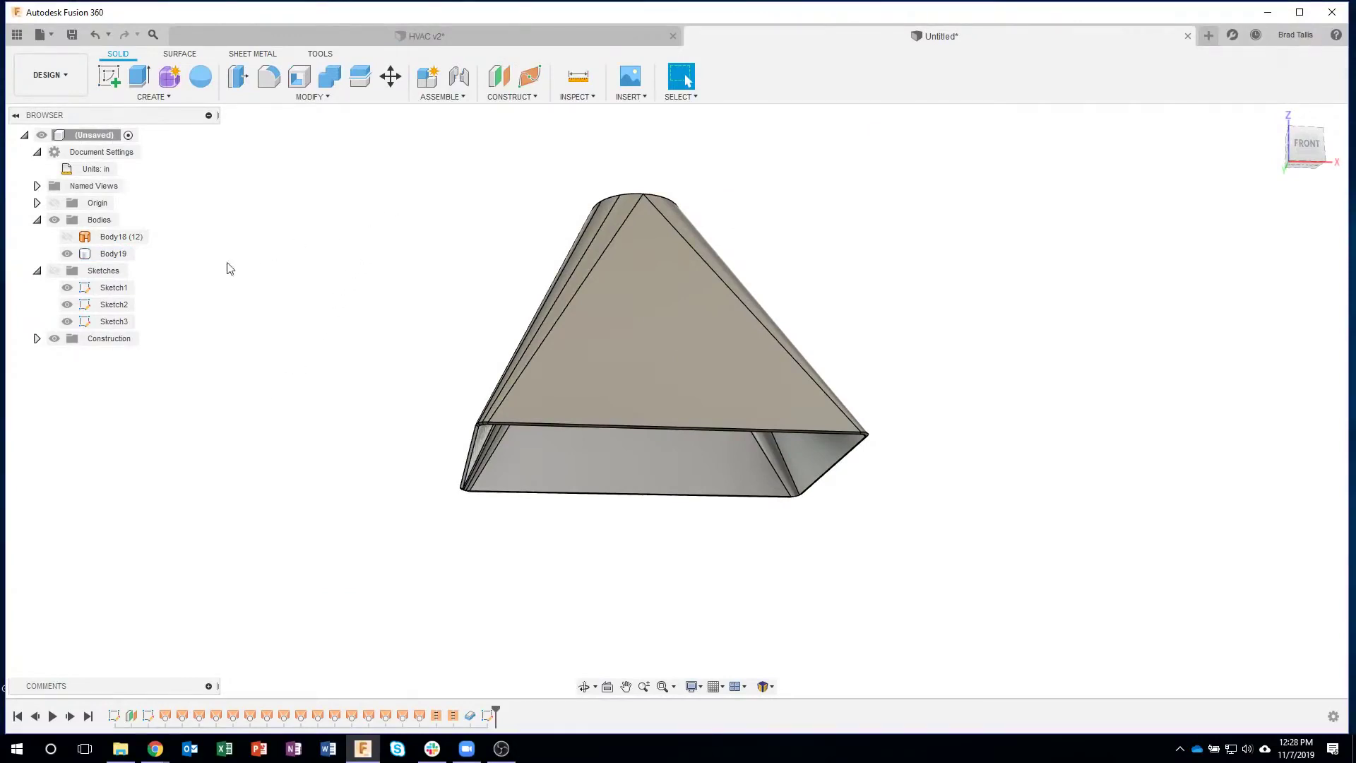
Show the Sketches folder and hide Sketch1 and Sketch2, keeping only the slit sketch displayed.
{"action": "left_click", "coordinate": [55, 271]}
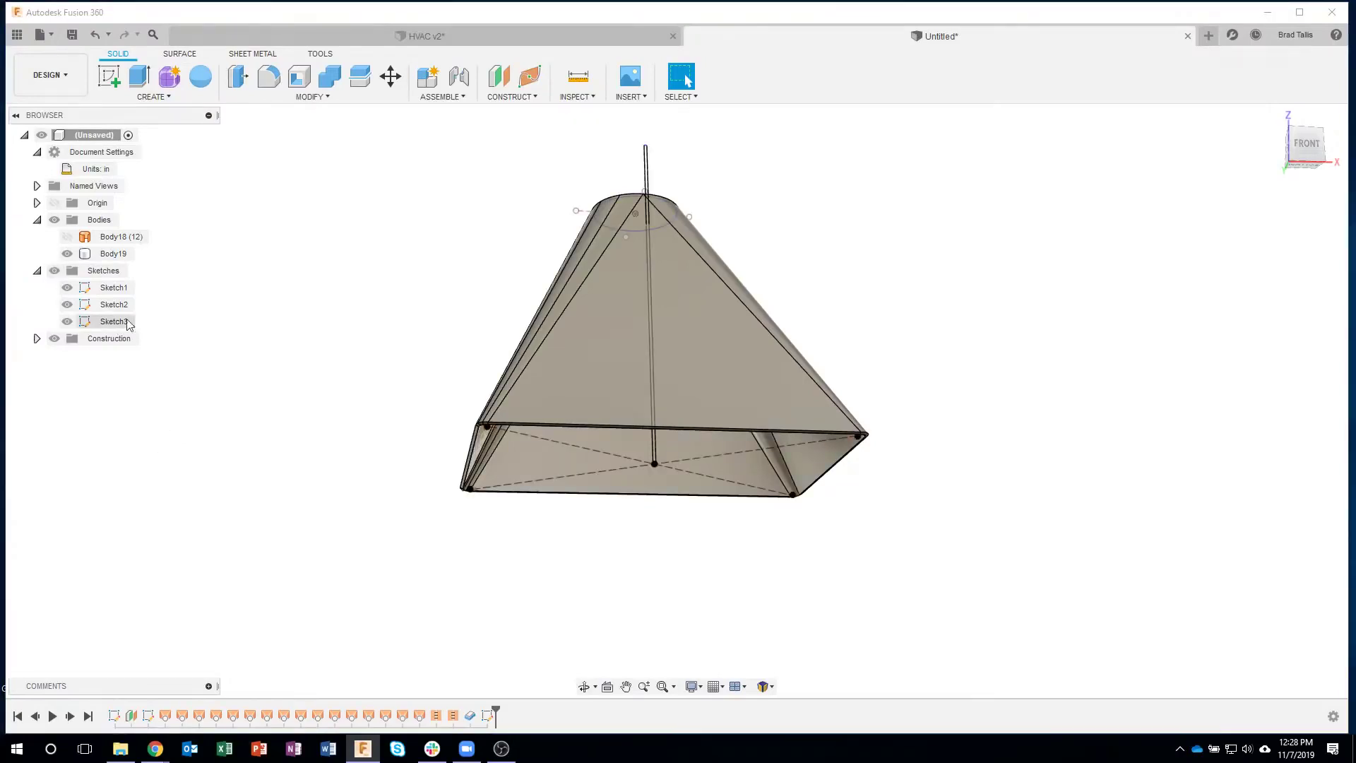
{"action": "left_click", "coordinate": [69, 291]}
{"action": "left_click", "coordinate": [67, 287]}
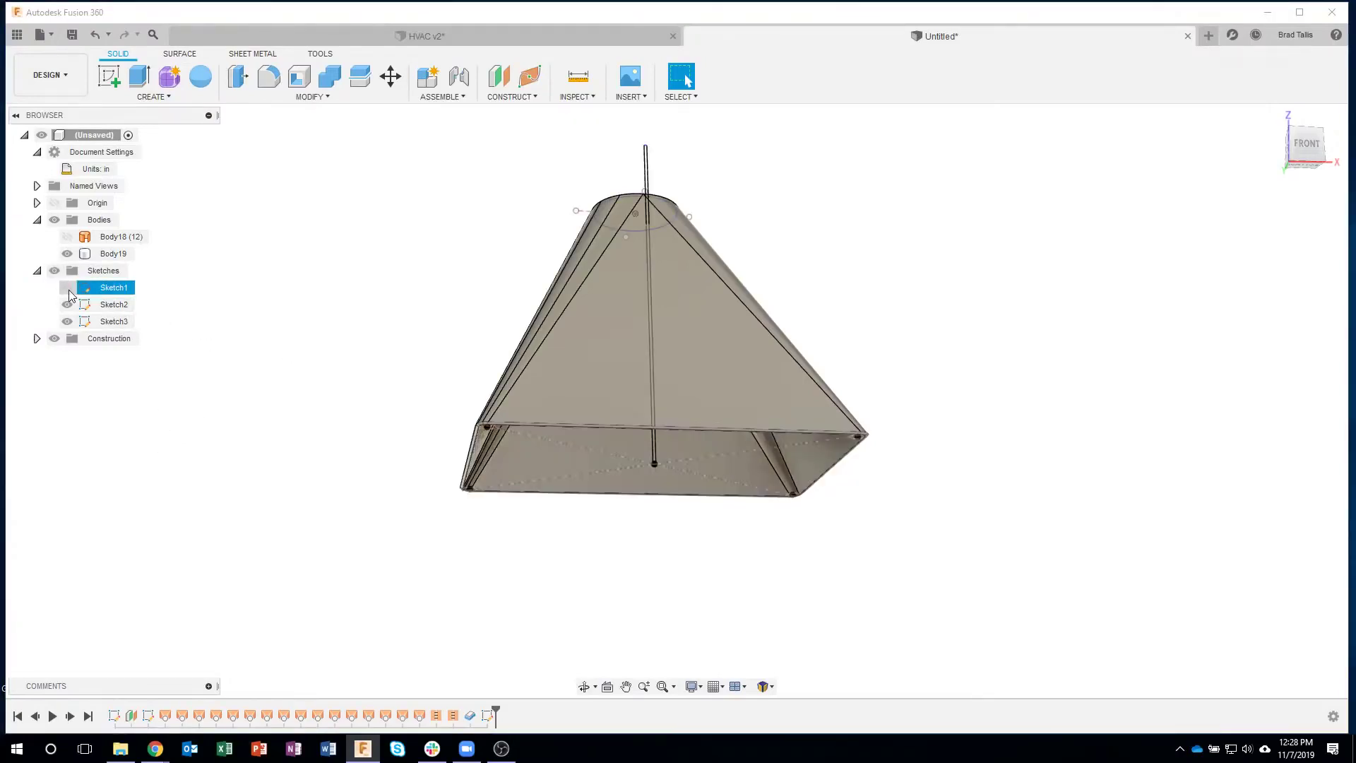
{"action": "left_click", "coordinate": [67, 305]}
Extrude the narrow slit profile as a cut to a distance of -2.969 in through the transition's front wall.
{"action": "middle_click_drag", "start_coordinate": [201, 483], "coordinate": [627, 265], "text": "shift"}
{"action": "left_click", "coordinate": [625, 265]}
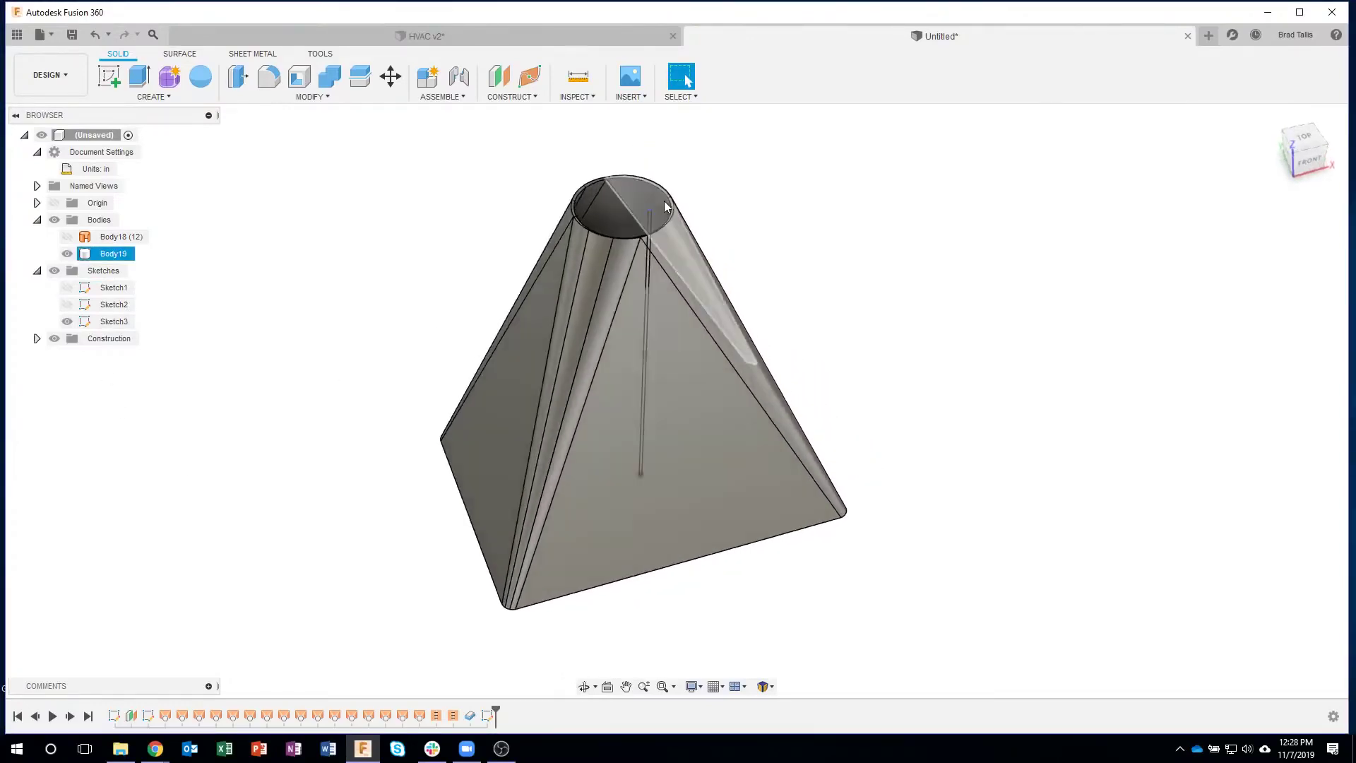
{"action": "scroll", "coordinate": [662, 217], "scroll_direction": "up", "scroll_amount": 8}
{"action": "scroll", "coordinate": [572, 276], "scroll_direction": "down", "scroll_amount": 3}
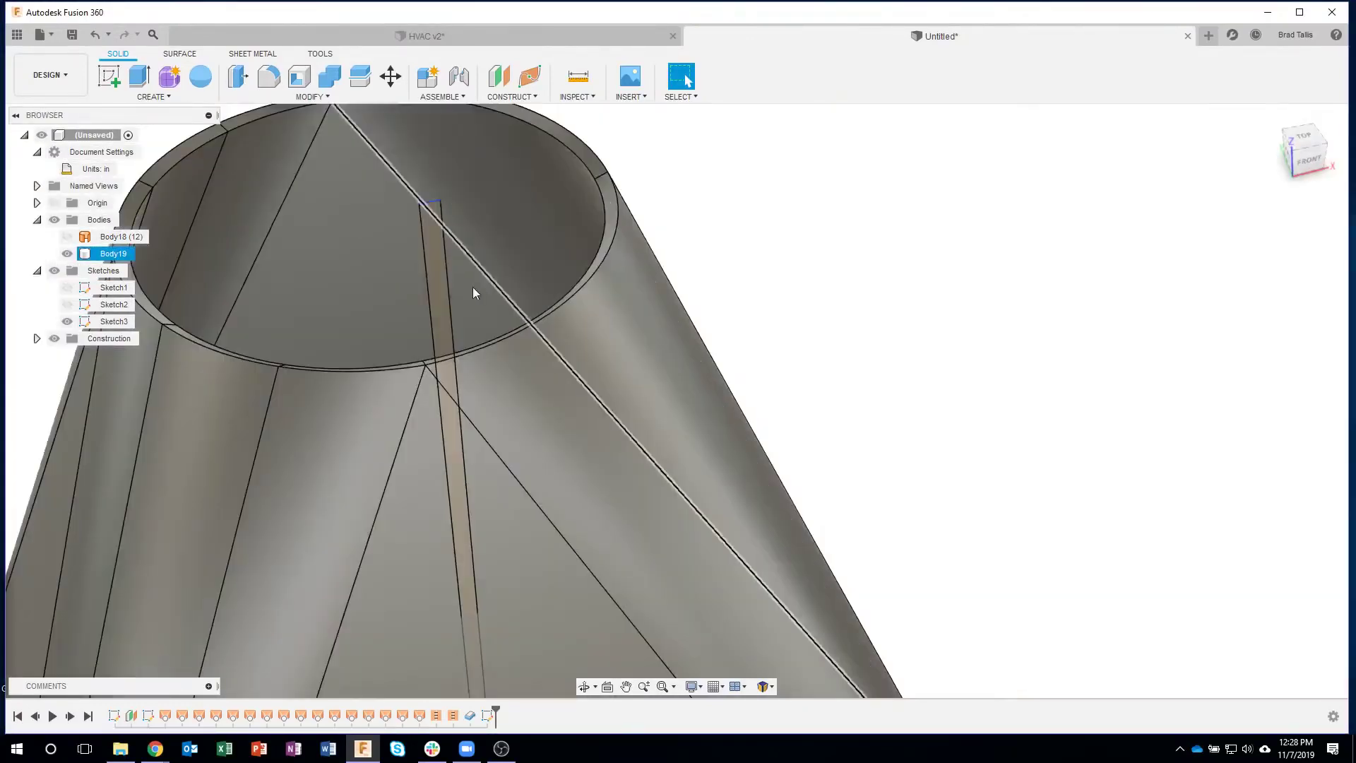
{"action": "left_click", "coordinate": [435, 280]}
{"action": "right_click", "coordinate": [436, 280]}
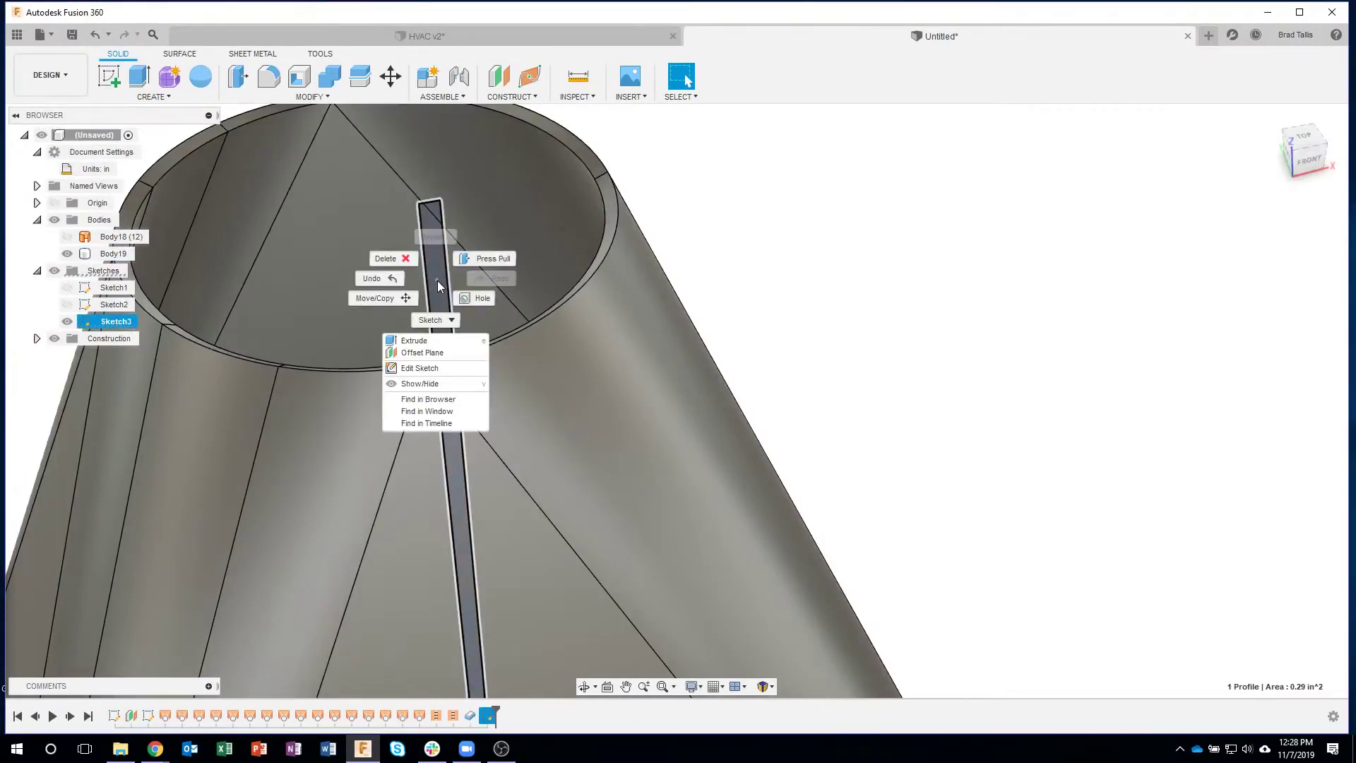
{"action": "left_click", "coordinate": [428, 341]}
{"action": "scroll", "coordinate": [820, 342], "scroll_direction": "down", "scroll_amount": 10}
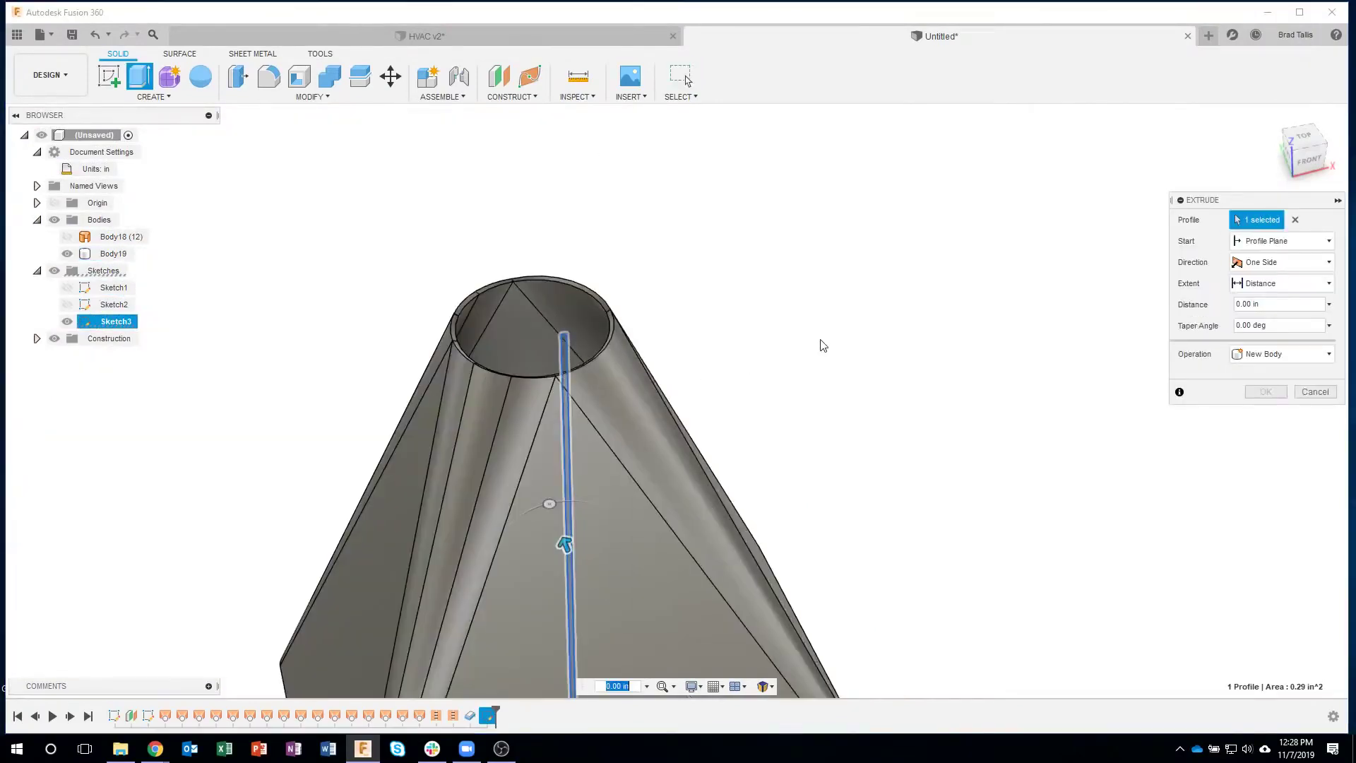
{"action": "middle_click_drag", "start_coordinate": [801, 361], "coordinate": [597, 449], "text": "shift"}
{"action": "left_click_drag", "start_coordinate": [595, 449], "coordinate": [784, 506]}
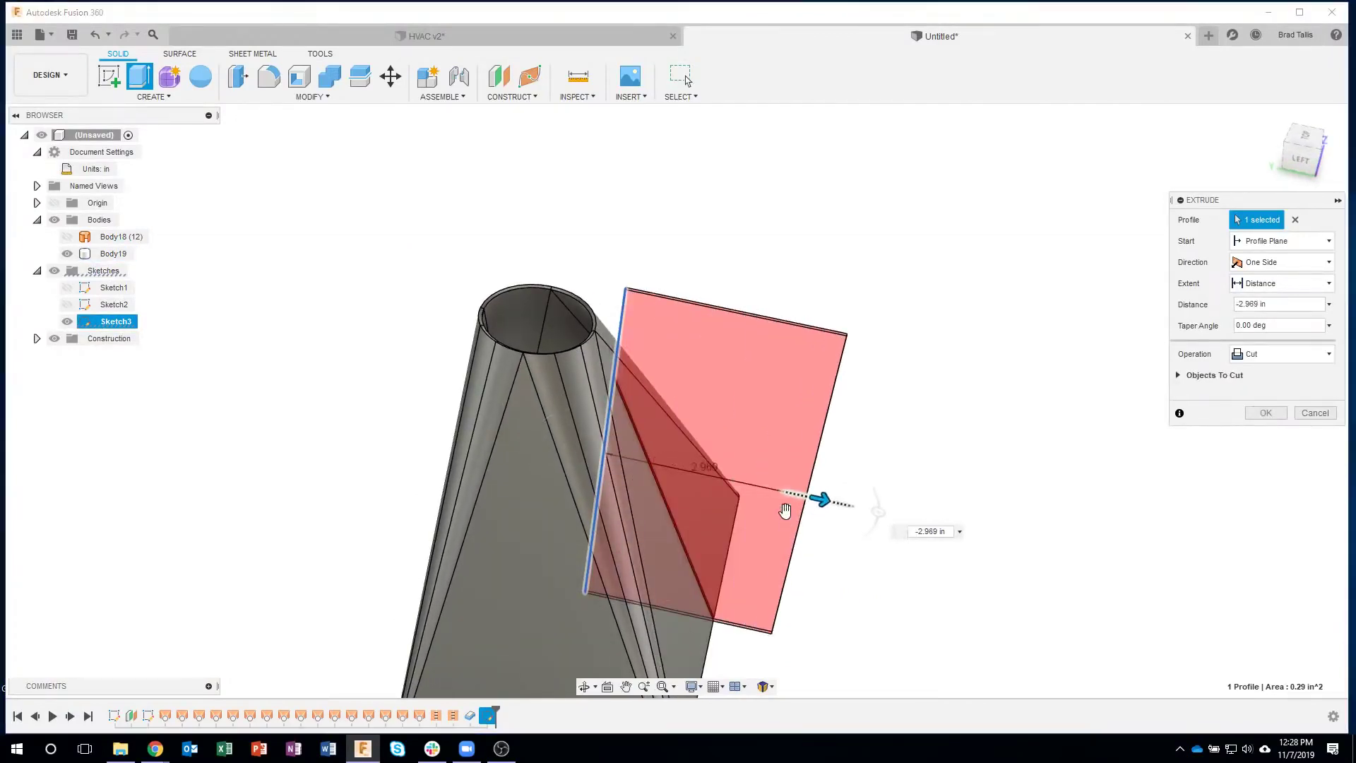
Set the cut's direction to Two Sides with a second-side distance of -0.647 in, and apply it to open the seam.
{"action": "middle_click_drag", "start_coordinate": [616, 415], "coordinate": [915, 459], "text": "shift"}
{"action": "left_click", "coordinate": [1285, 260]}
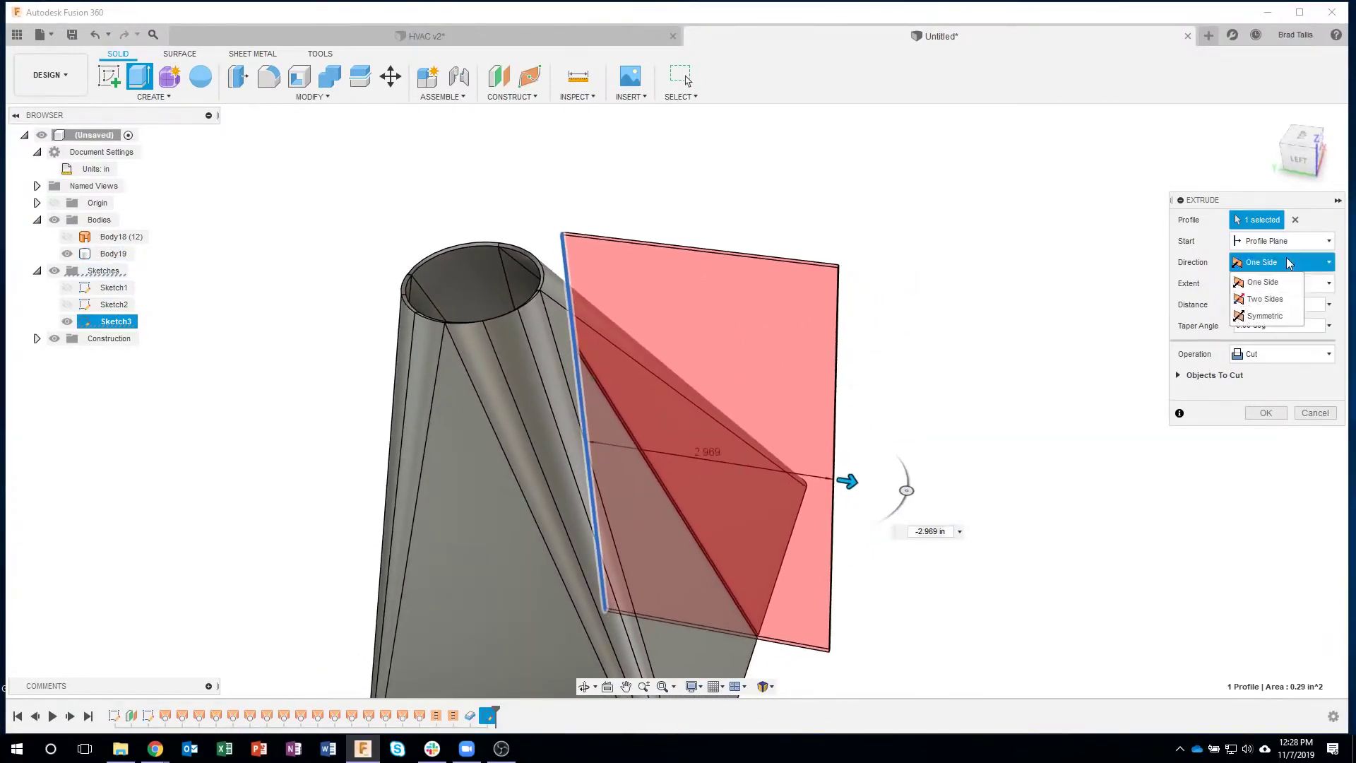
{"action": "left_click", "coordinate": [1248, 304]}
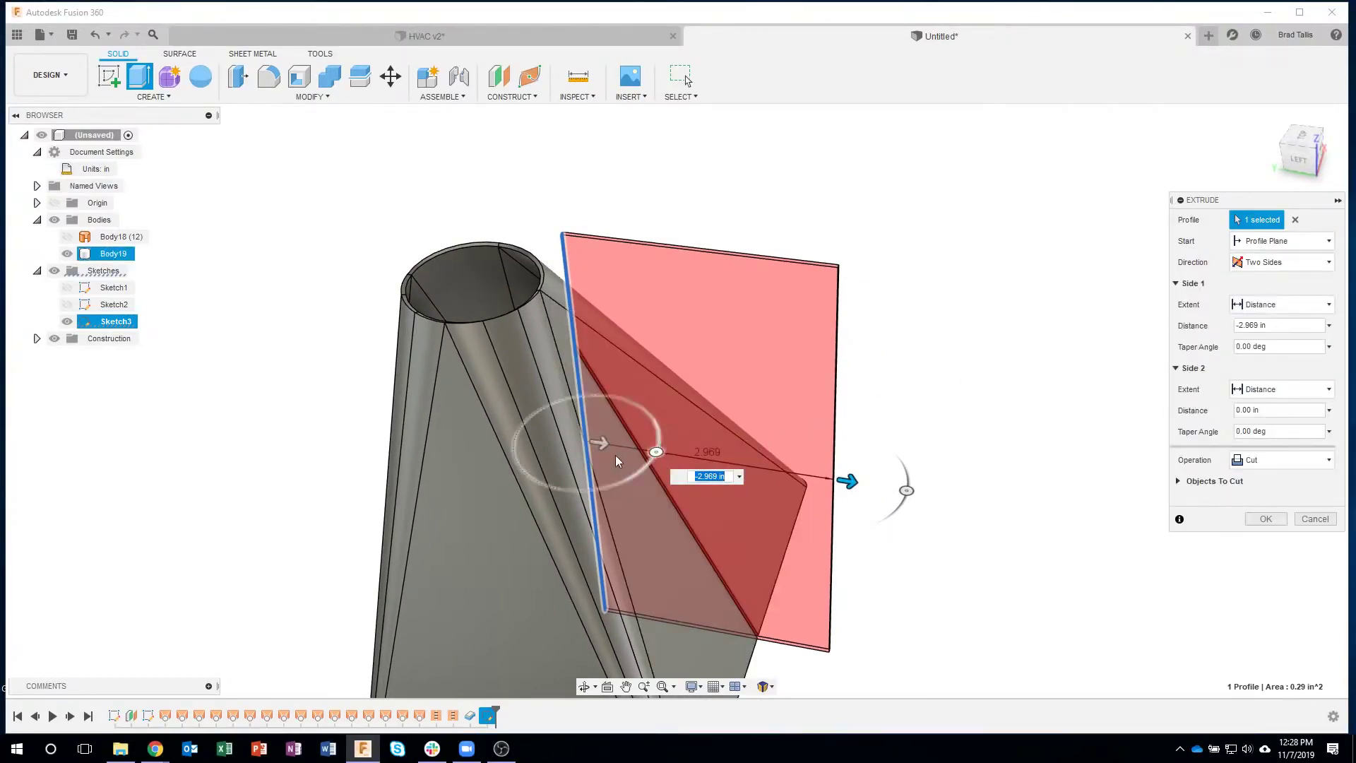
{"action": "left_click_drag", "start_coordinate": [597, 443], "coordinate": [523, 433]}
{"action": "middle_click_drag", "start_coordinate": [918, 524], "coordinate": [975, 538], "text": "shift"}
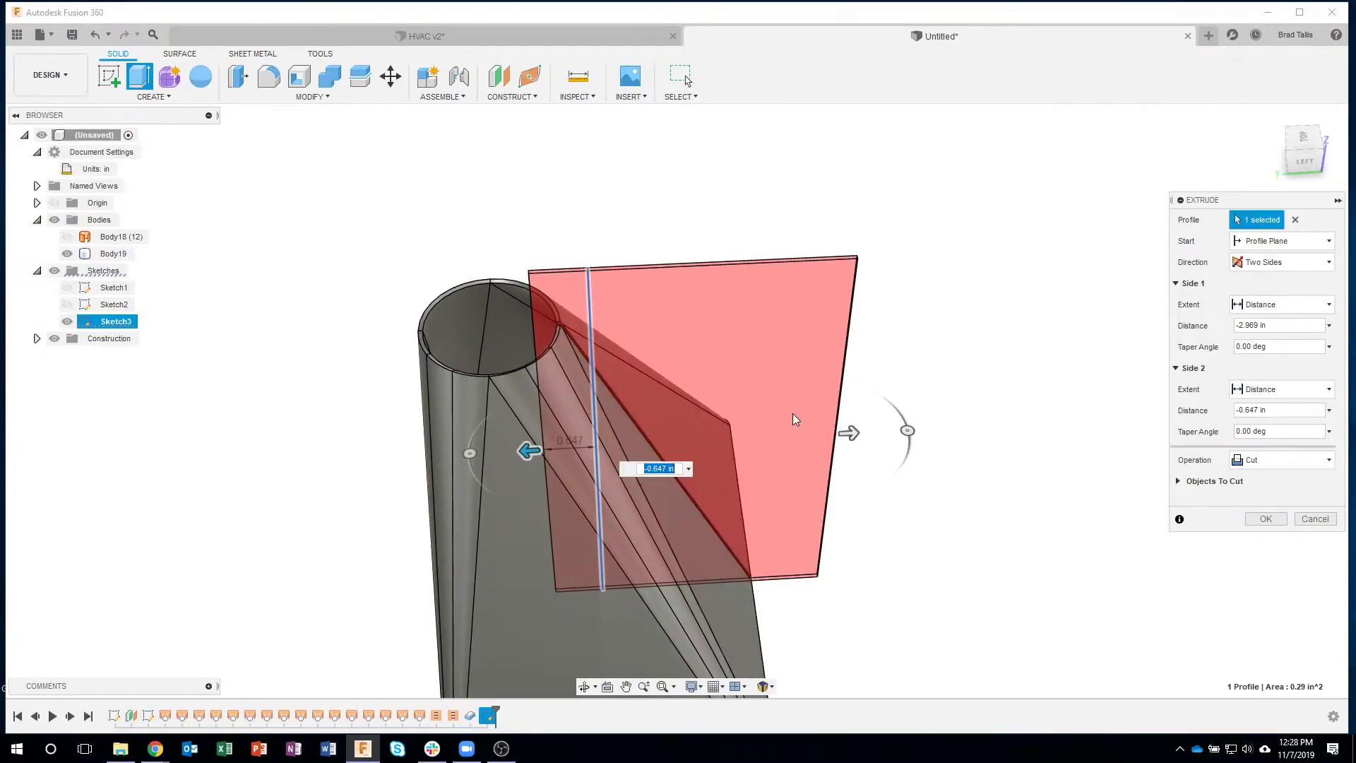
{"action": "middle_click_drag", "start_coordinate": [796, 419], "coordinate": [1240, 514], "text": "shift"}
{"action": "left_click", "coordinate": [1247, 521]}
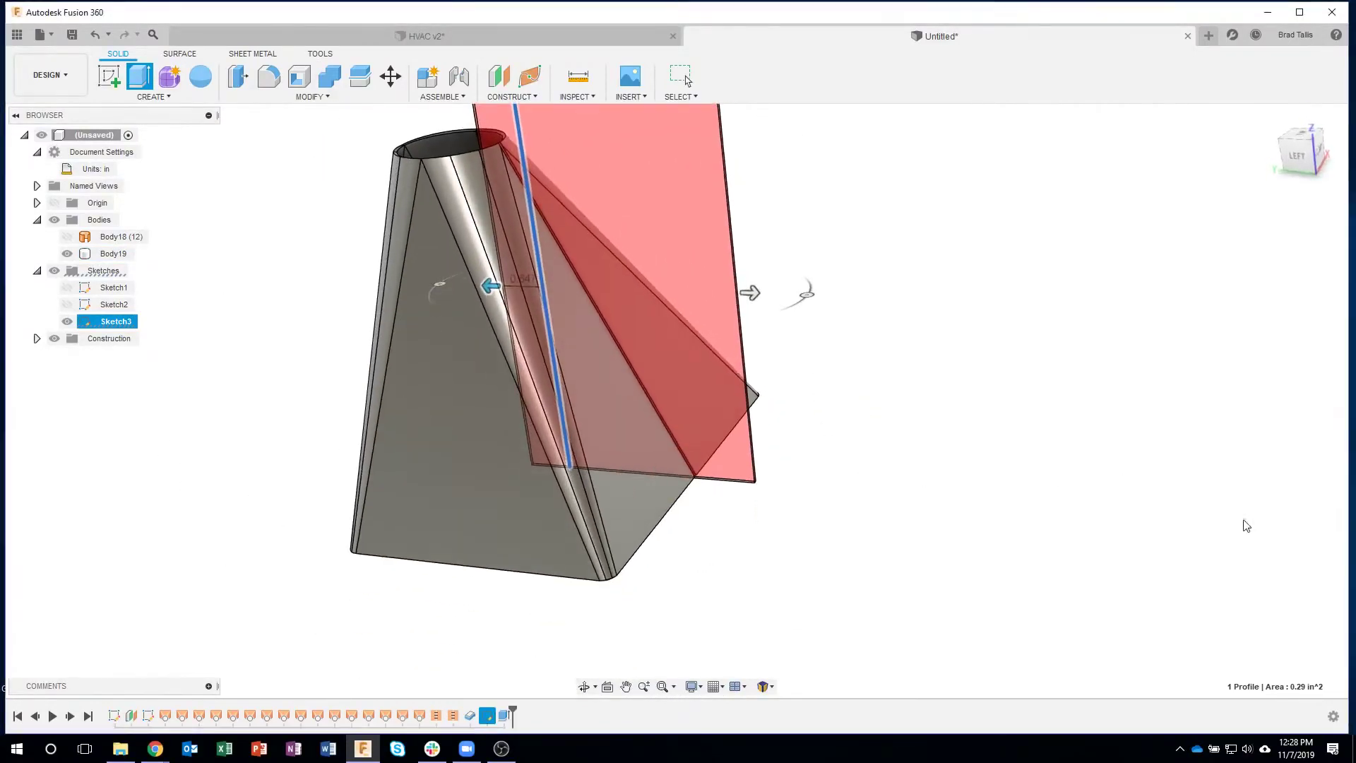
{"action": "middle_click_drag", "start_coordinate": [923, 560], "coordinate": [842, 558], "text": "shift"}
{"action": "left_click", "coordinate": [528, 312]}
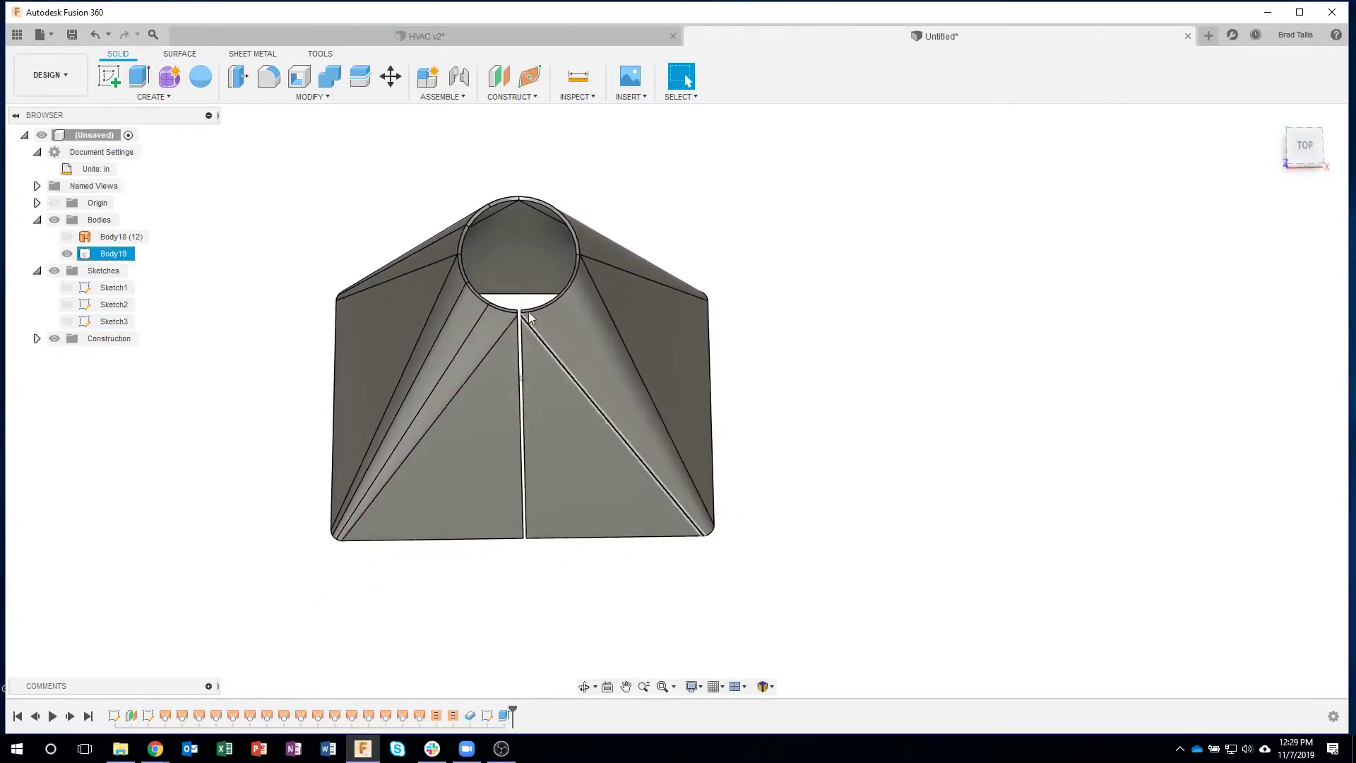
{"action": "left_click", "coordinate": [562, 579]}
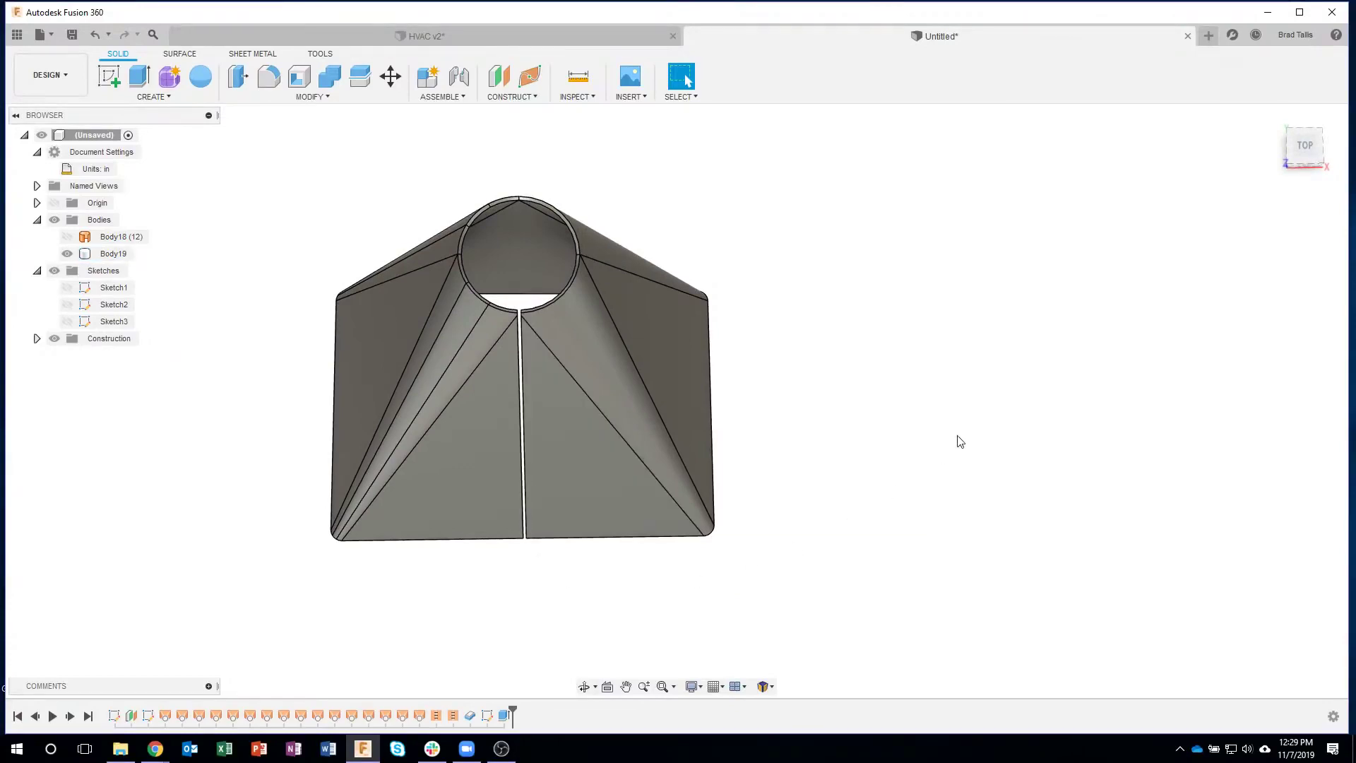
{"action": "middle_click_drag", "start_coordinate": [961, 441], "coordinate": [317, 305], "text": "shift"}
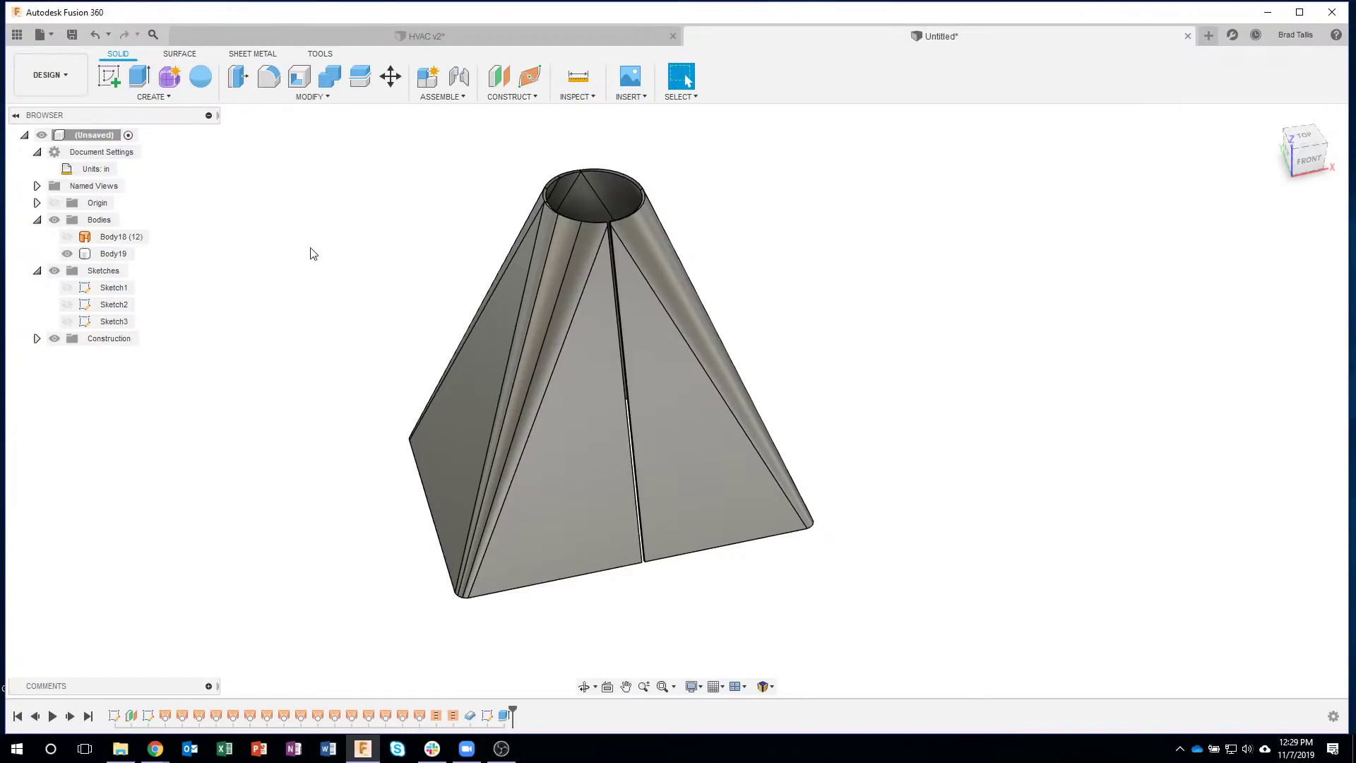
Convert the body to sheet metal with the Aluminum (in) rule, using the front face beside the seam as the source.
{"action": "left_click", "coordinate": [251, 54]}
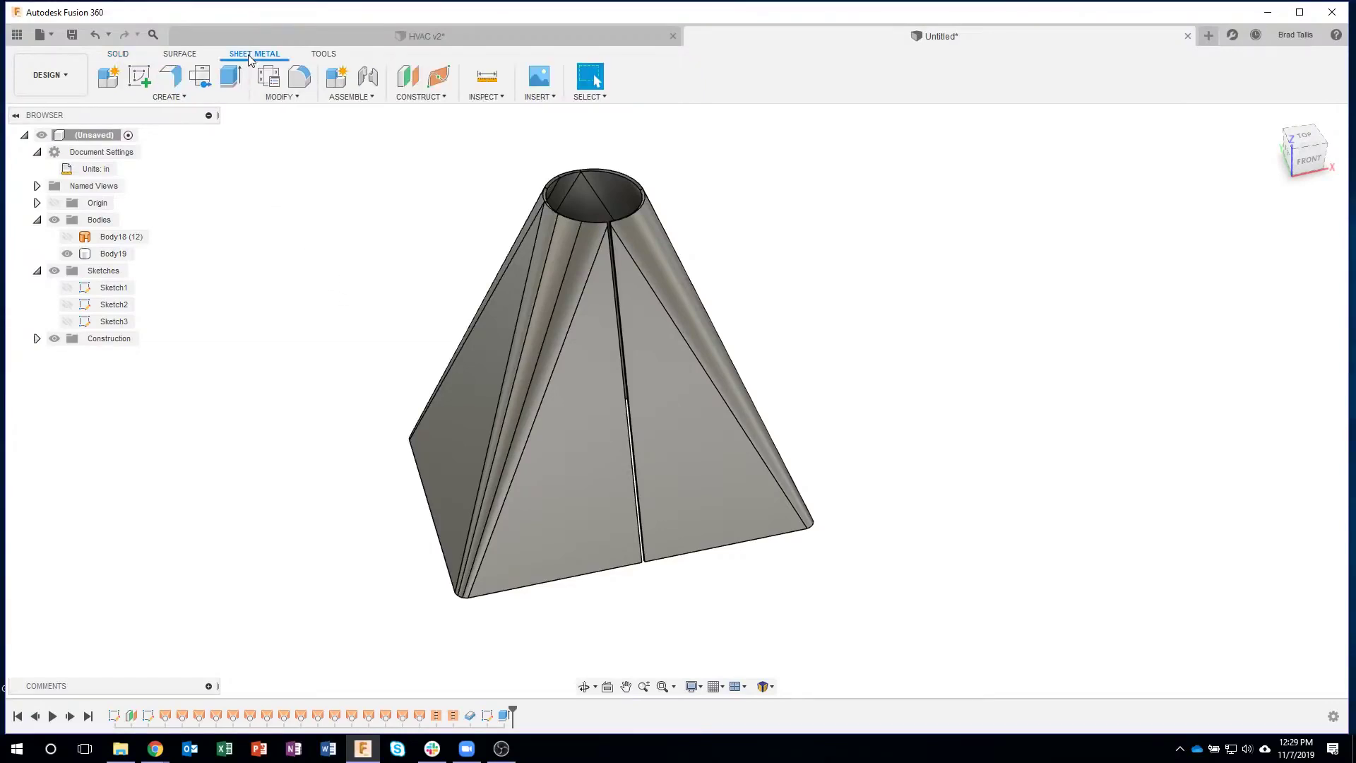
{"action": "left_click", "coordinate": [171, 102]}
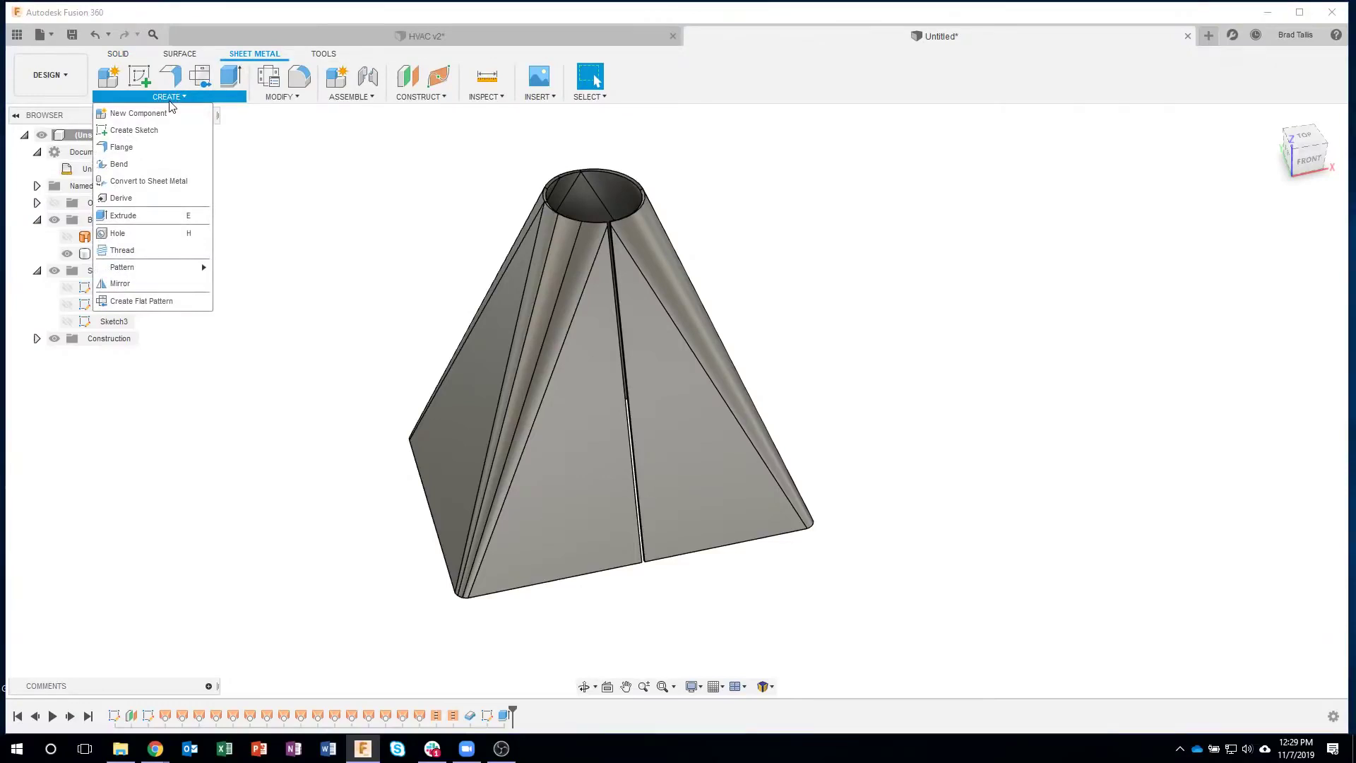
{"action": "left_click", "coordinate": [157, 182]}
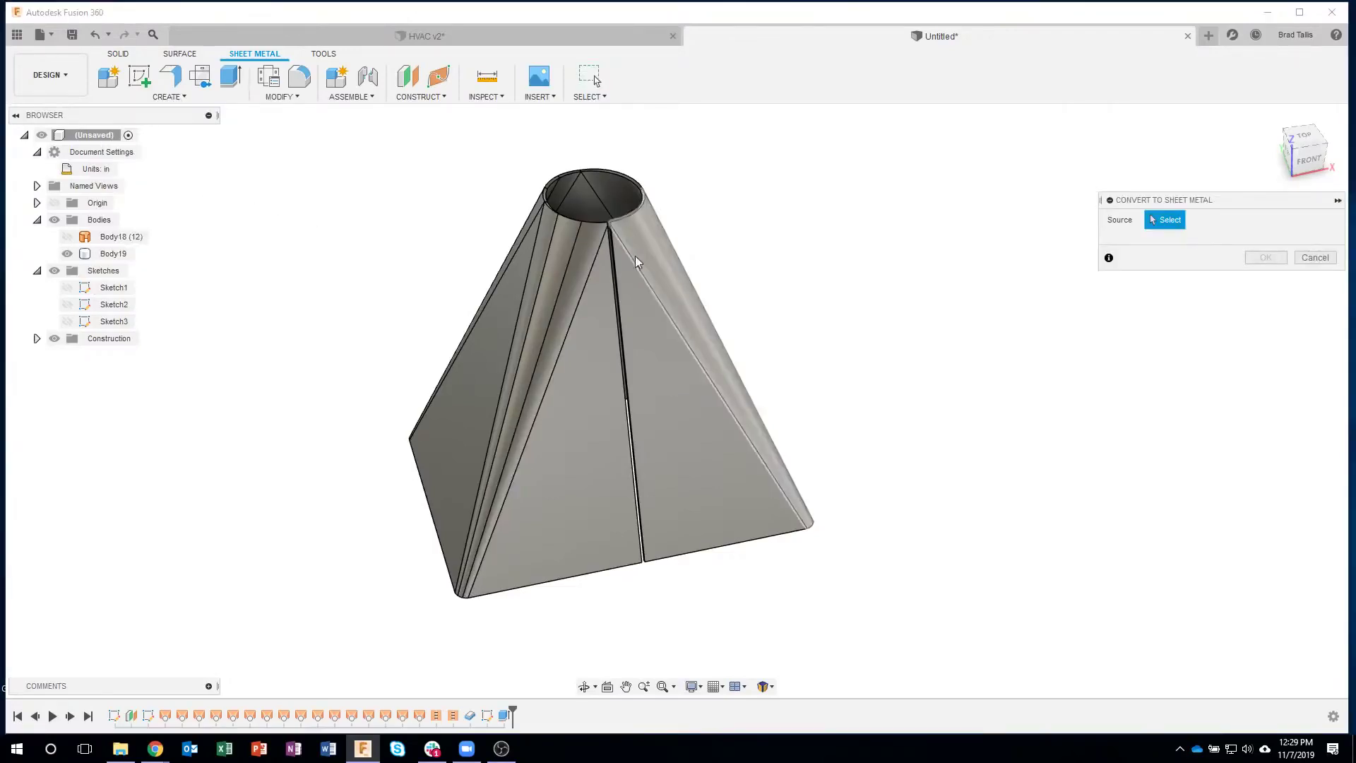
{"action": "left_click", "coordinate": [574, 400]}
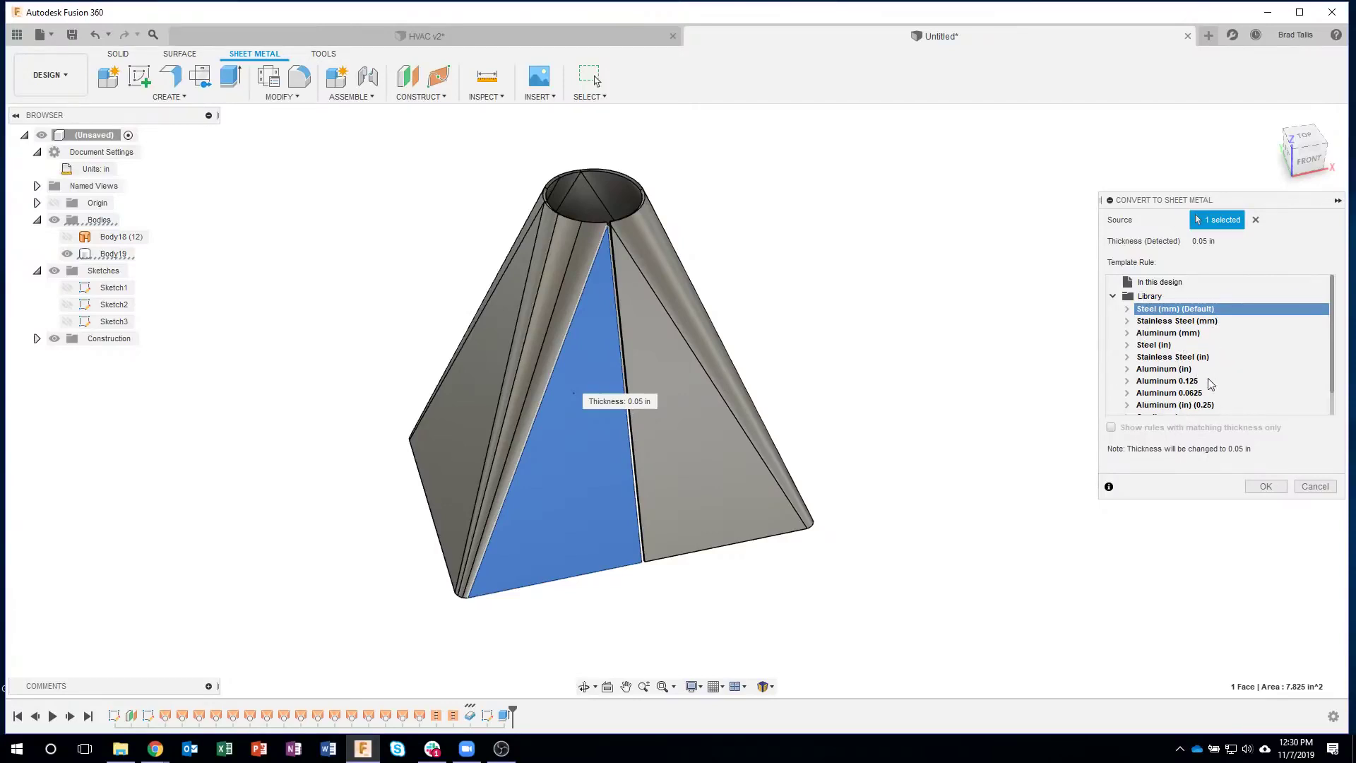
{"action": "left_click", "coordinate": [1164, 371]}
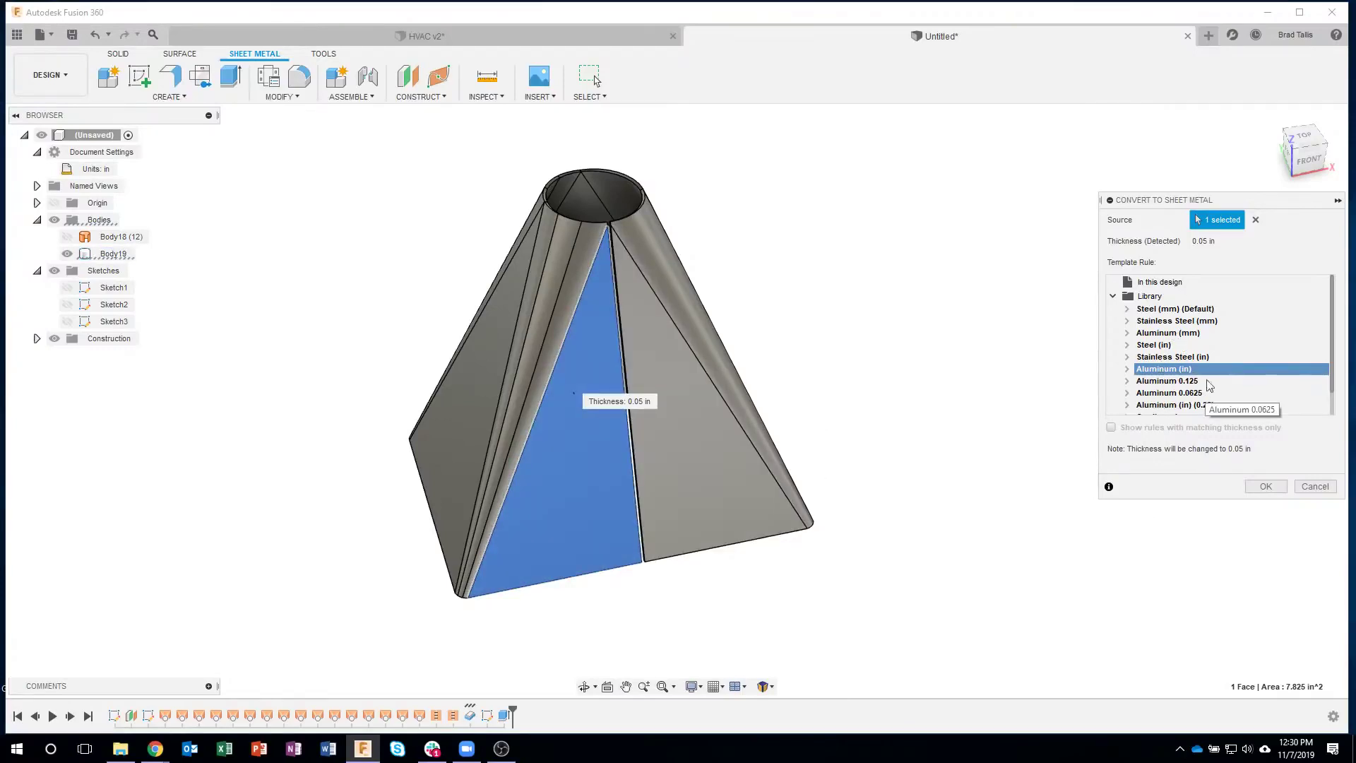
{"action": "left_click", "coordinate": [1265, 486]}
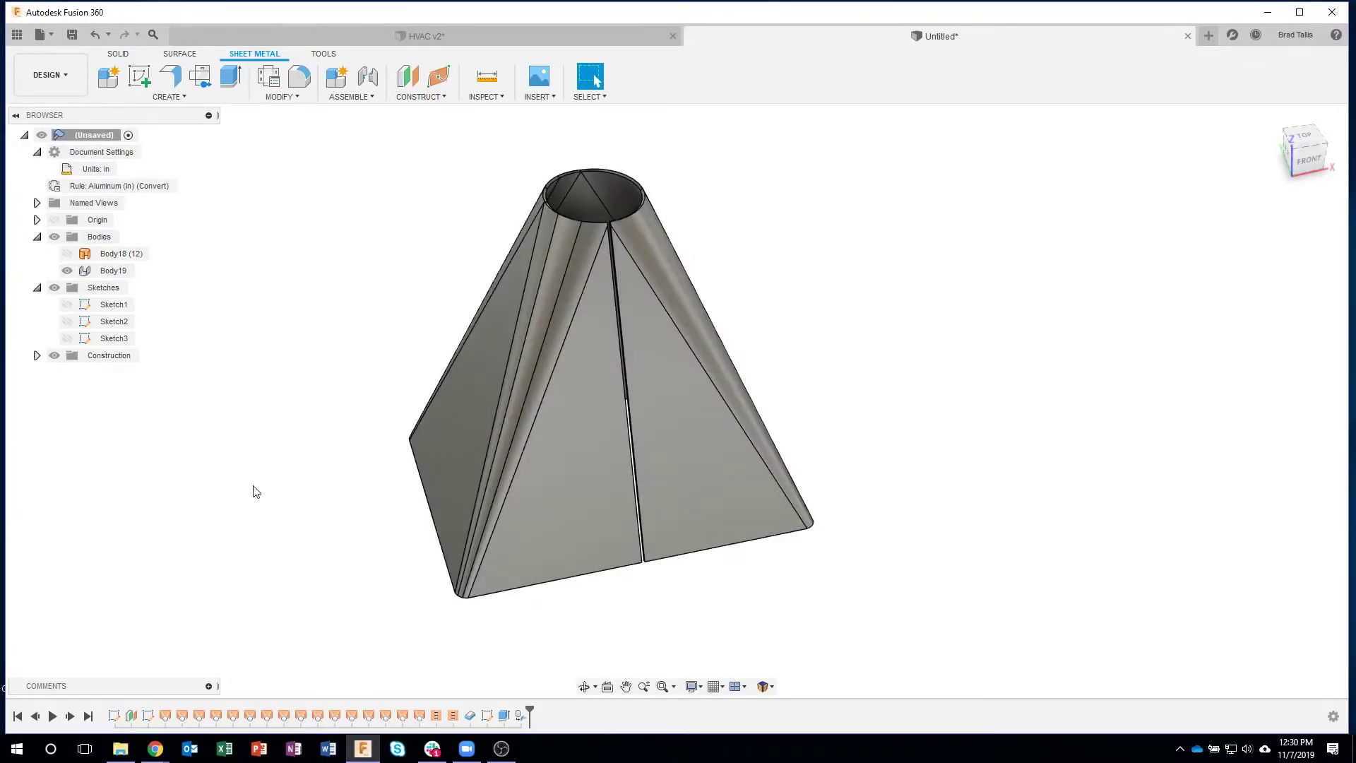
Examine the thickness, K factor and gap settings of the Aluminum (in) (Convert) sheet metal rule, and close it.
{"action": "key", "text": "F6"}
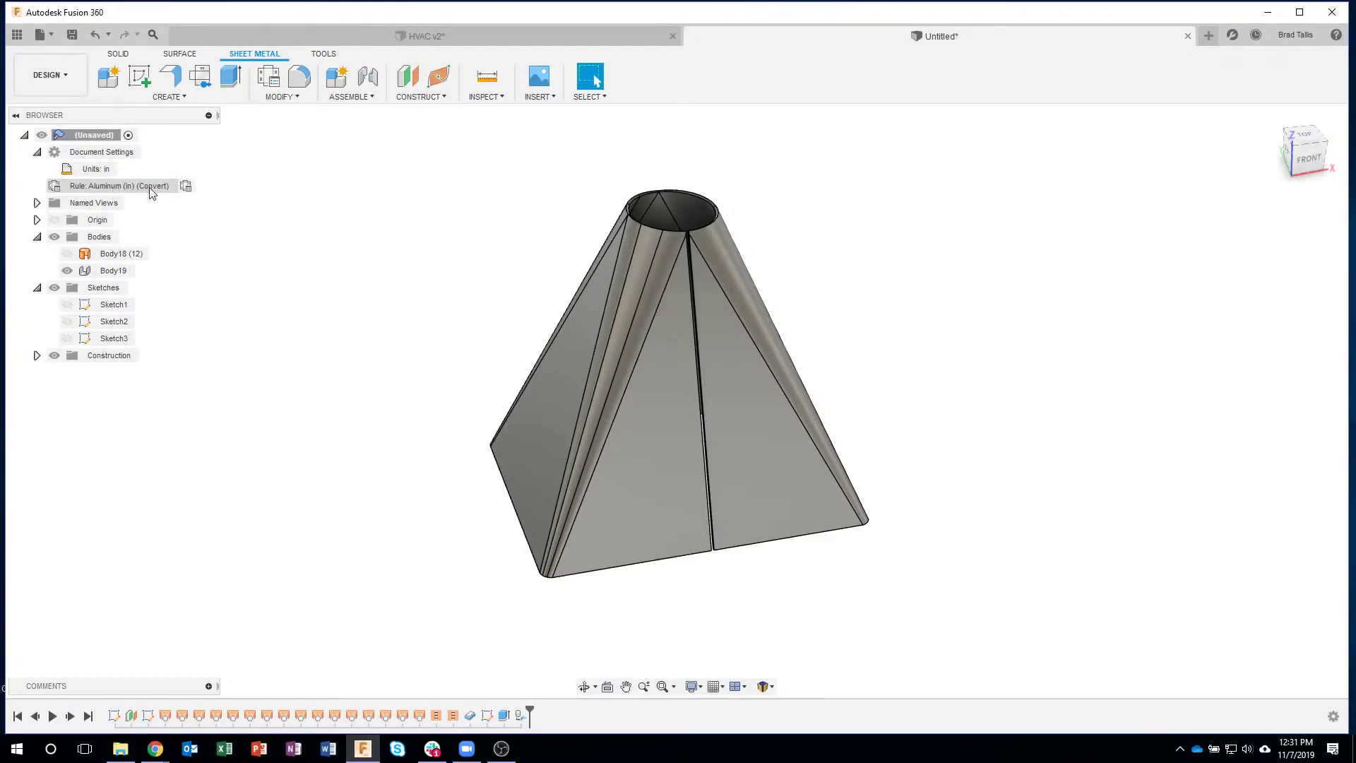
{"action": "left_click", "coordinate": [187, 187]}
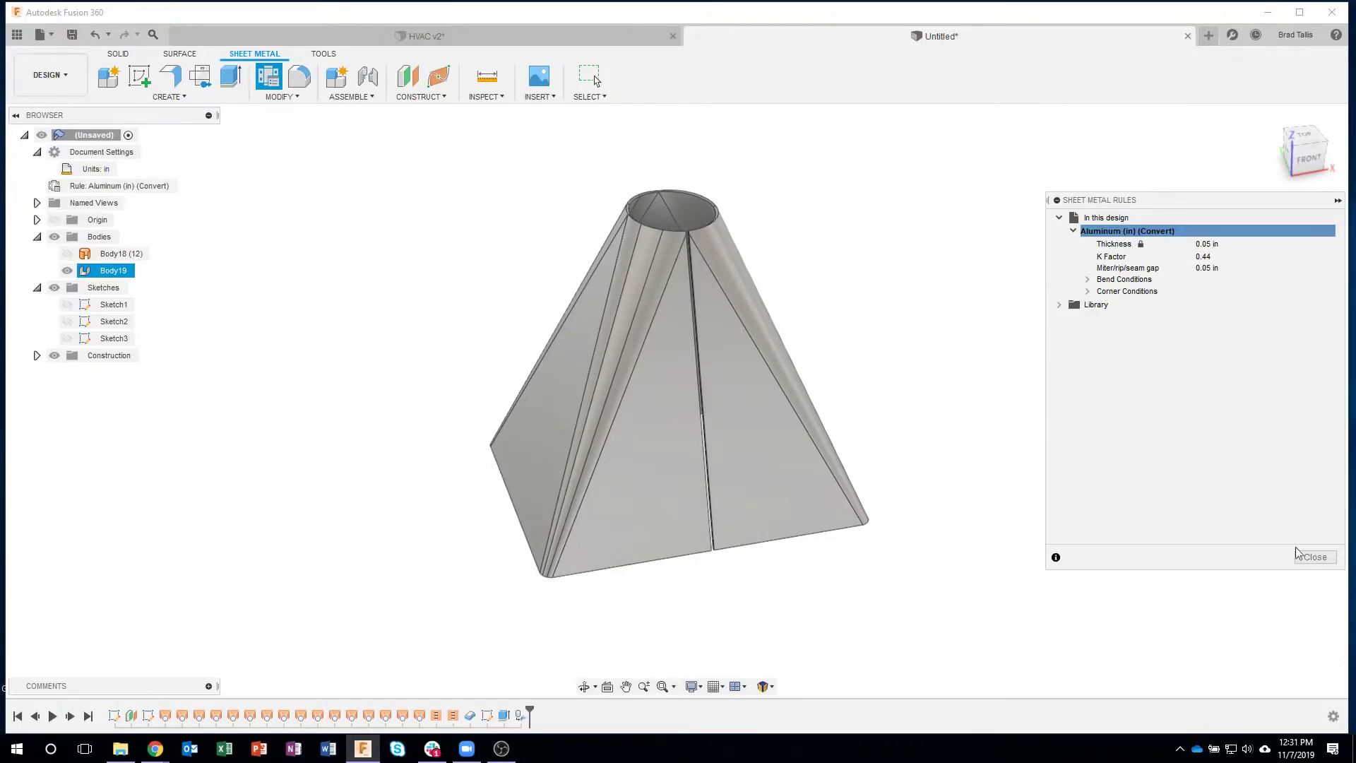
{"action": "left_click", "coordinate": [1315, 557]}
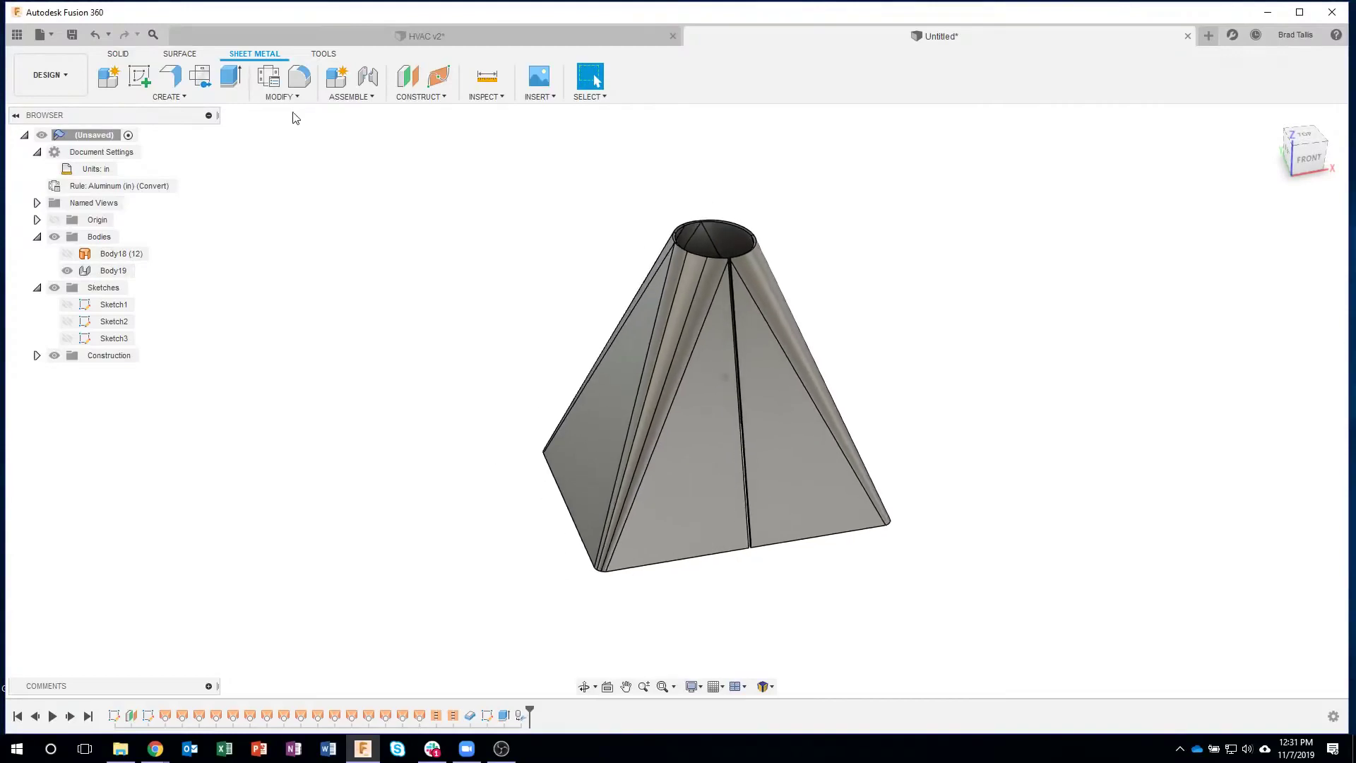
Unfold all bends of the transition, keeping the front face beside the seam stationary.
{"action": "left_click", "coordinate": [280, 97]}
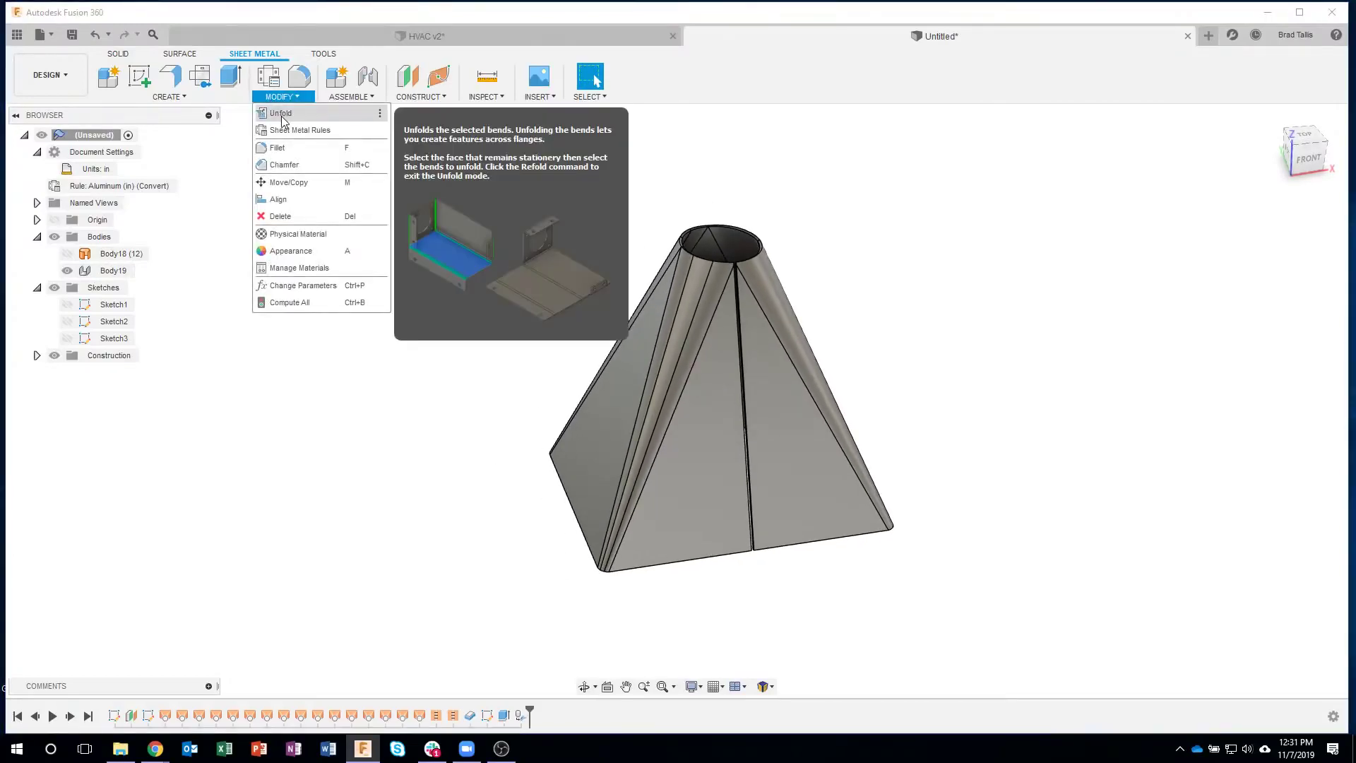
{"action": "left_click", "coordinate": [283, 117]}
{"action": "left_click", "coordinate": [659, 442]}
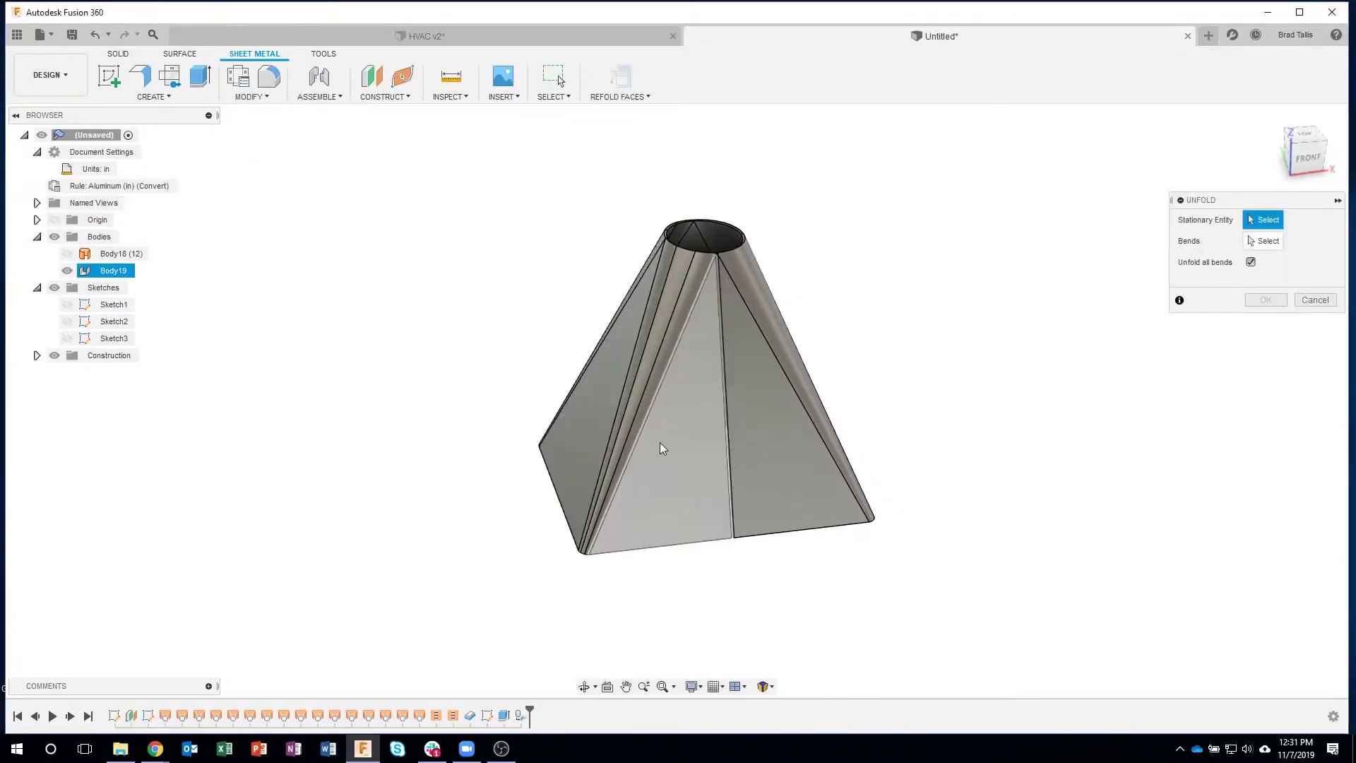
{"action": "left_click", "coordinate": [684, 454]}
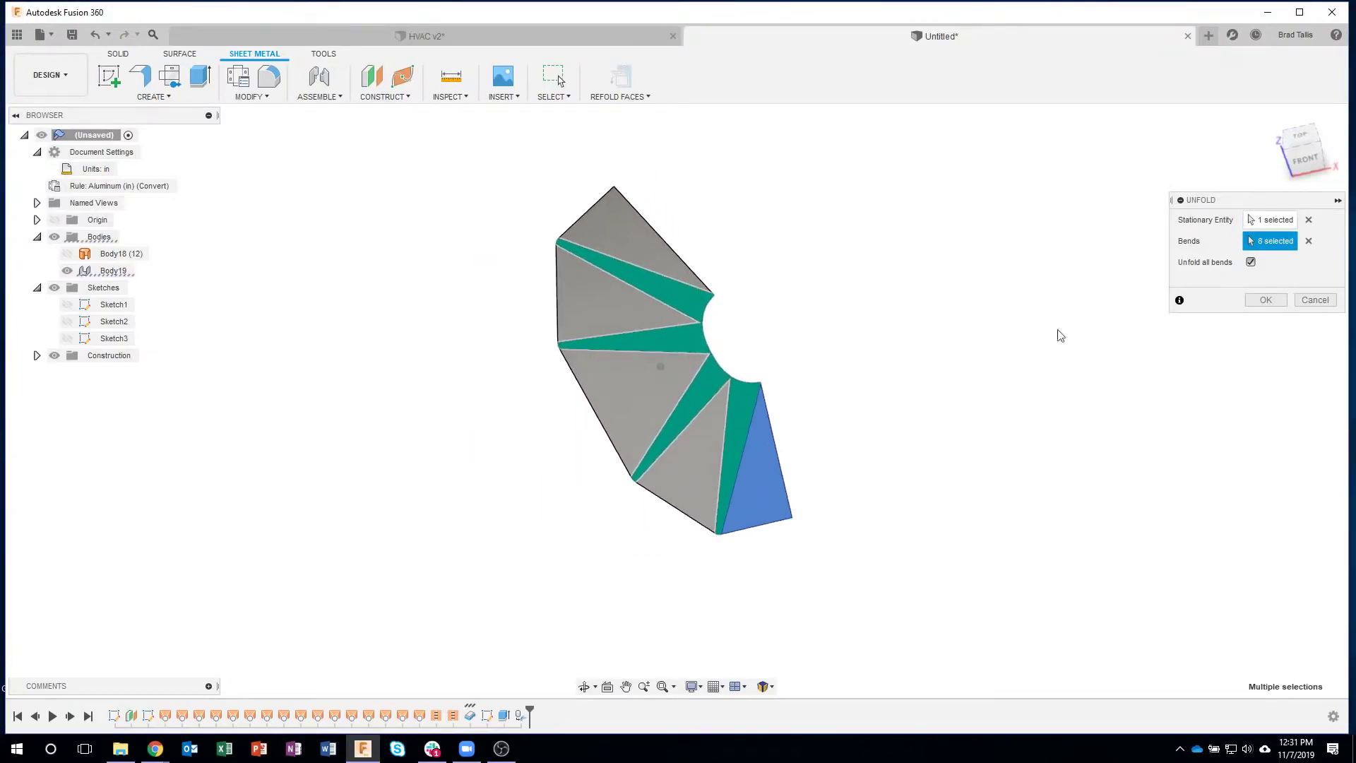
{"action": "left_click", "coordinate": [1265, 301]}
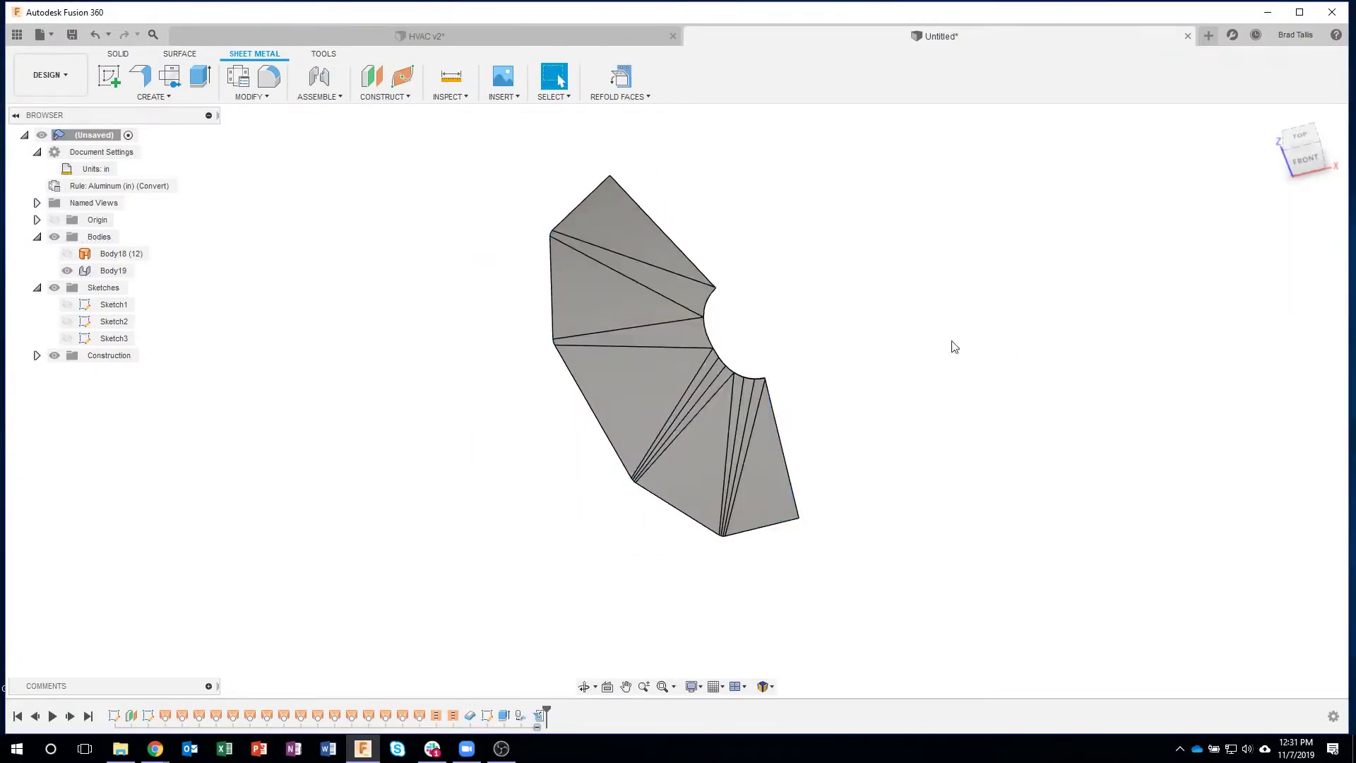
Inspect the flattened transition and refold its faces into the 3D shape.
{"action": "scroll", "coordinate": [794, 397], "scroll_direction": "up", "scroll_amount": 5}
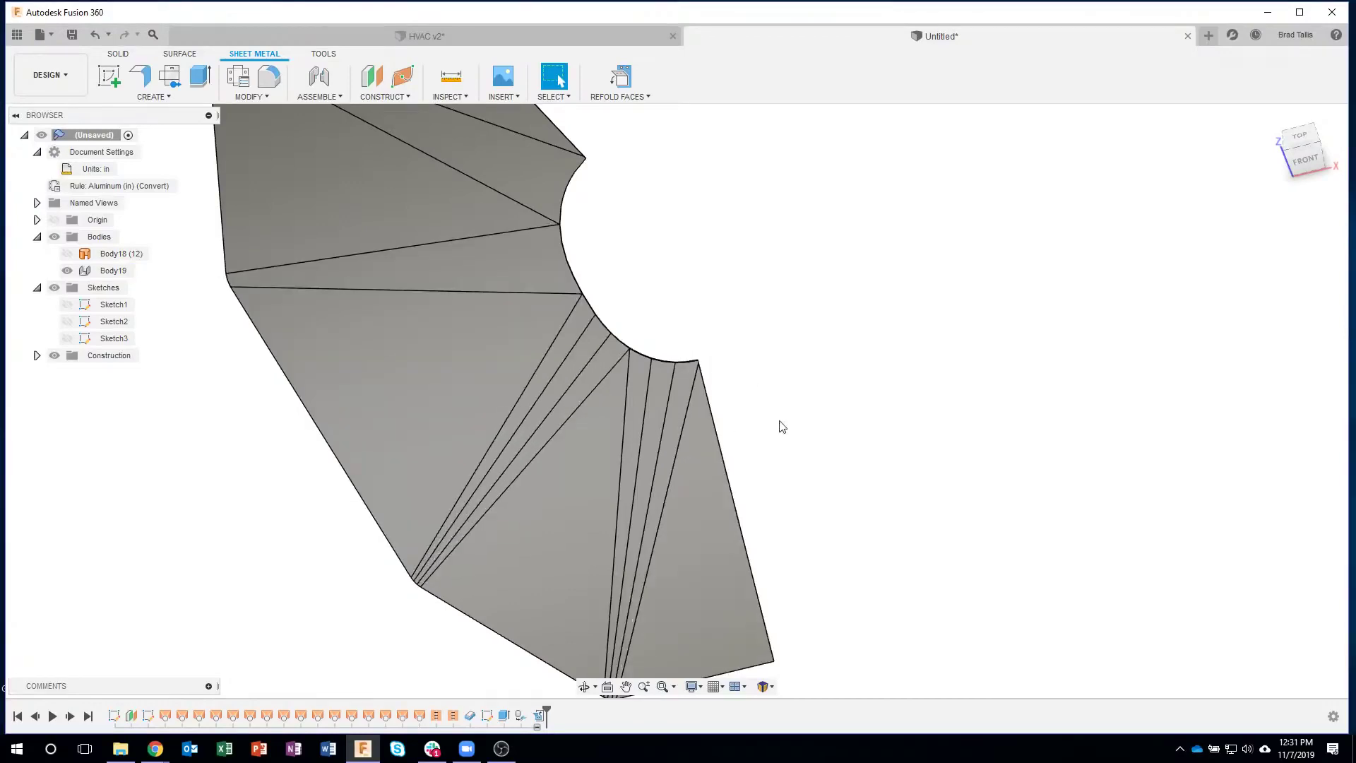
{"action": "scroll", "coordinate": [827, 417], "scroll_direction": "down", "scroll_amount": 3}
{"action": "middle_click_drag", "start_coordinate": [814, 366], "coordinate": [700, 227], "text": "shift"}
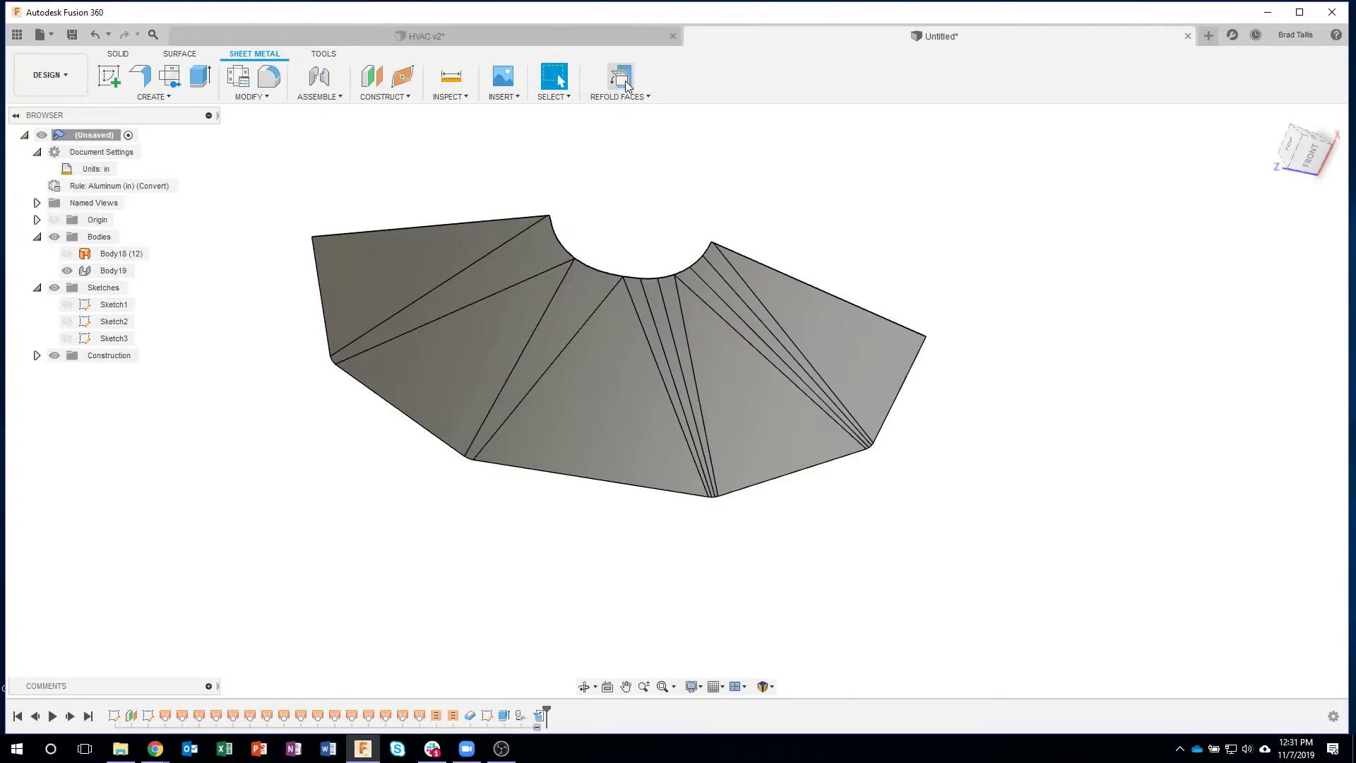
{"action": "key", "text": "ctrl+z"}
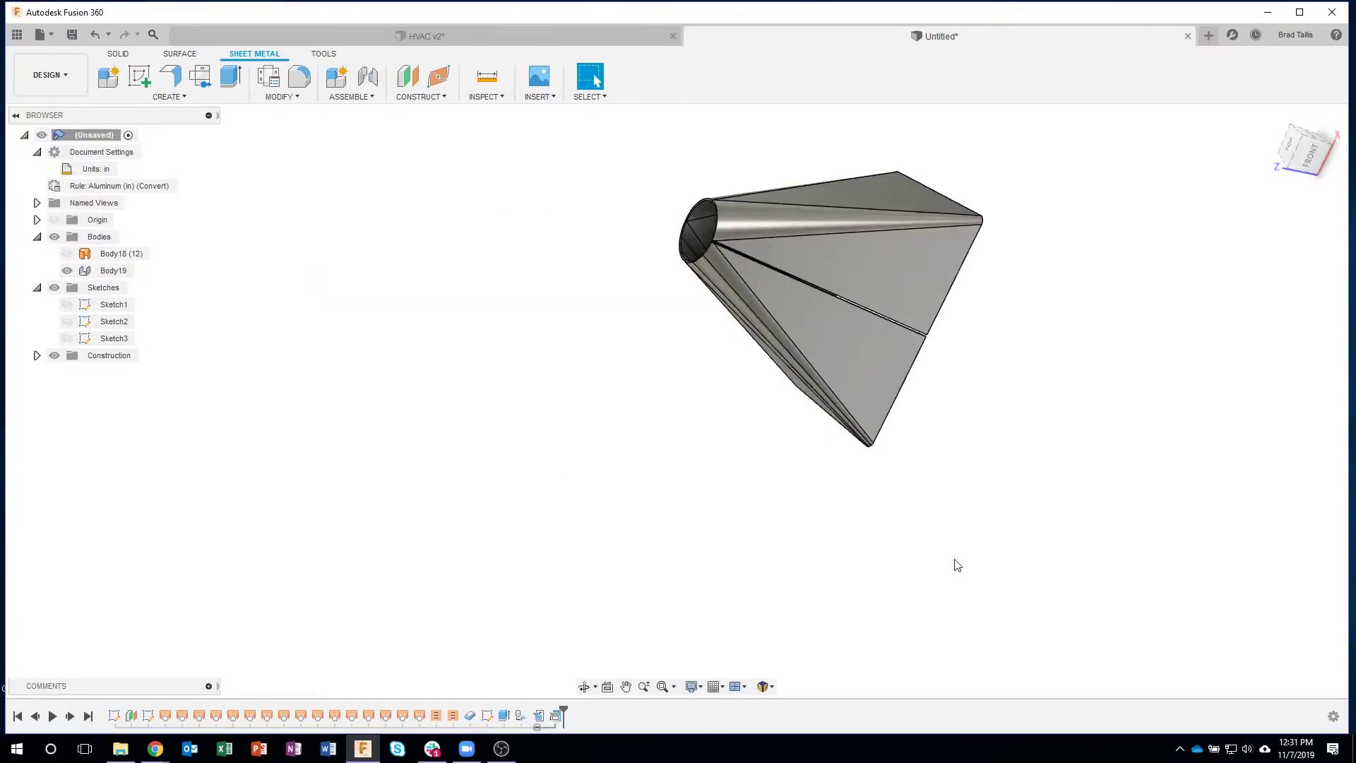
{"action": "middle_click_drag", "start_coordinate": [954, 563], "coordinate": [943, 270], "text": "shift"}
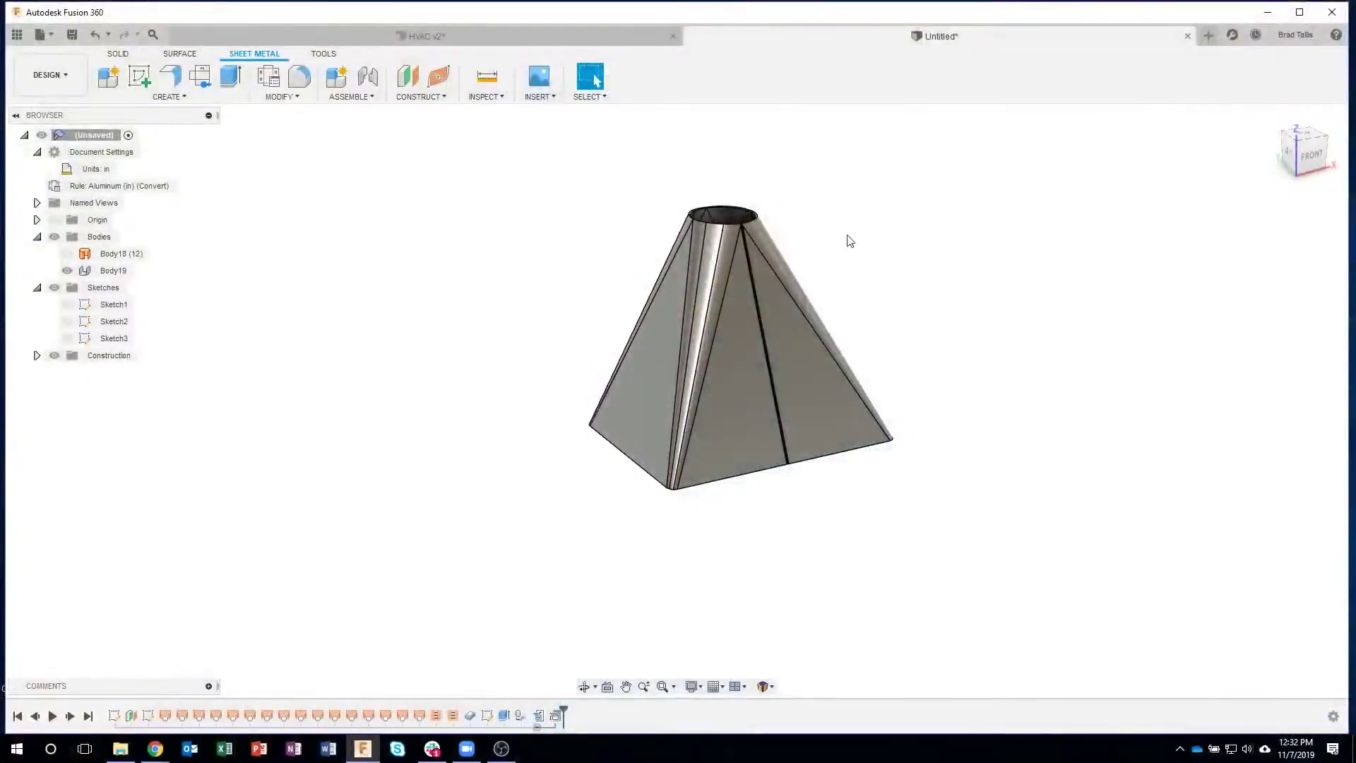
Start a Flange on the bottom edge of the front face beside the seam.
{"action": "middle_click_drag", "start_coordinate": [933, 321], "coordinate": [745, 397], "text": "shift"}
{"action": "left_click", "coordinate": [745, 399]}
{"action": "right_click", "coordinate": [745, 399]}
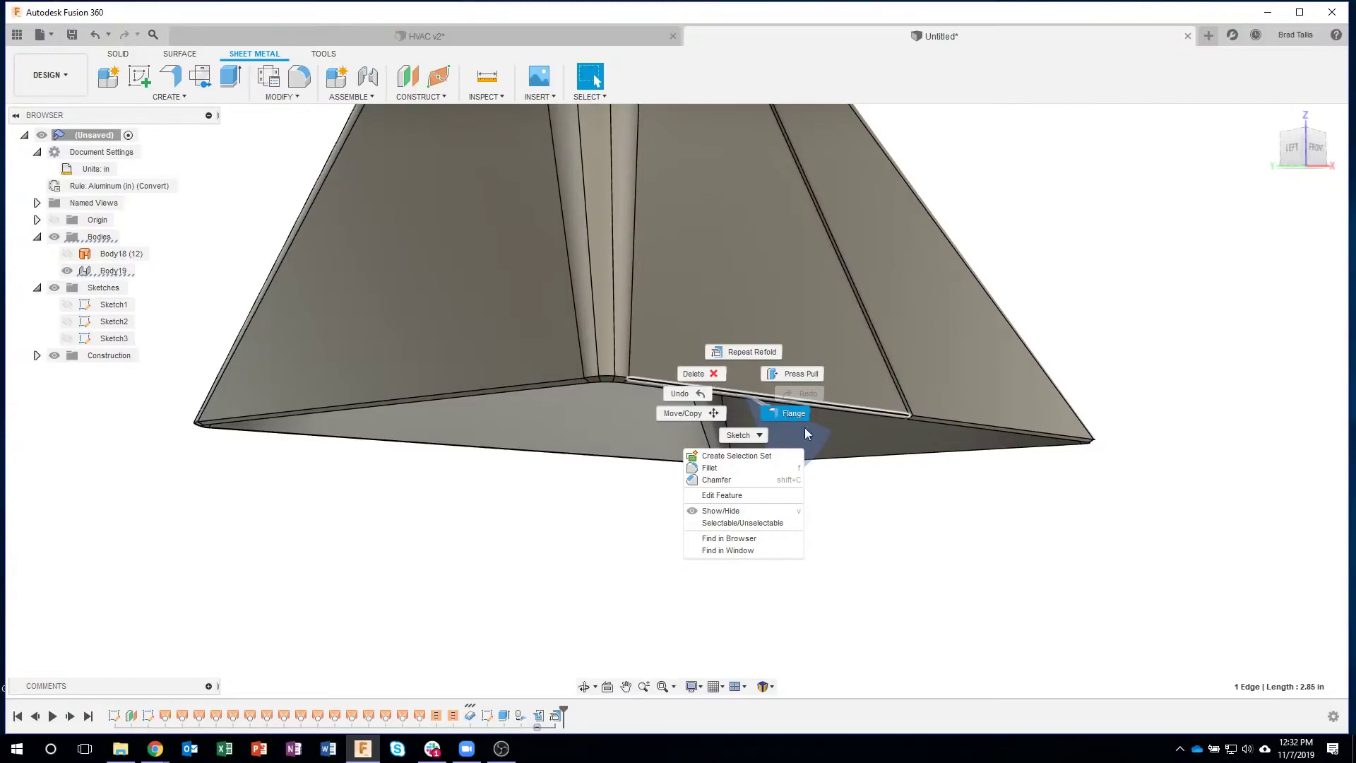
{"action": "left_click", "coordinate": [975, 531]}
{"action": "scroll", "coordinate": [927, 599], "scroll_direction": "down", "scroll_amount": 5}
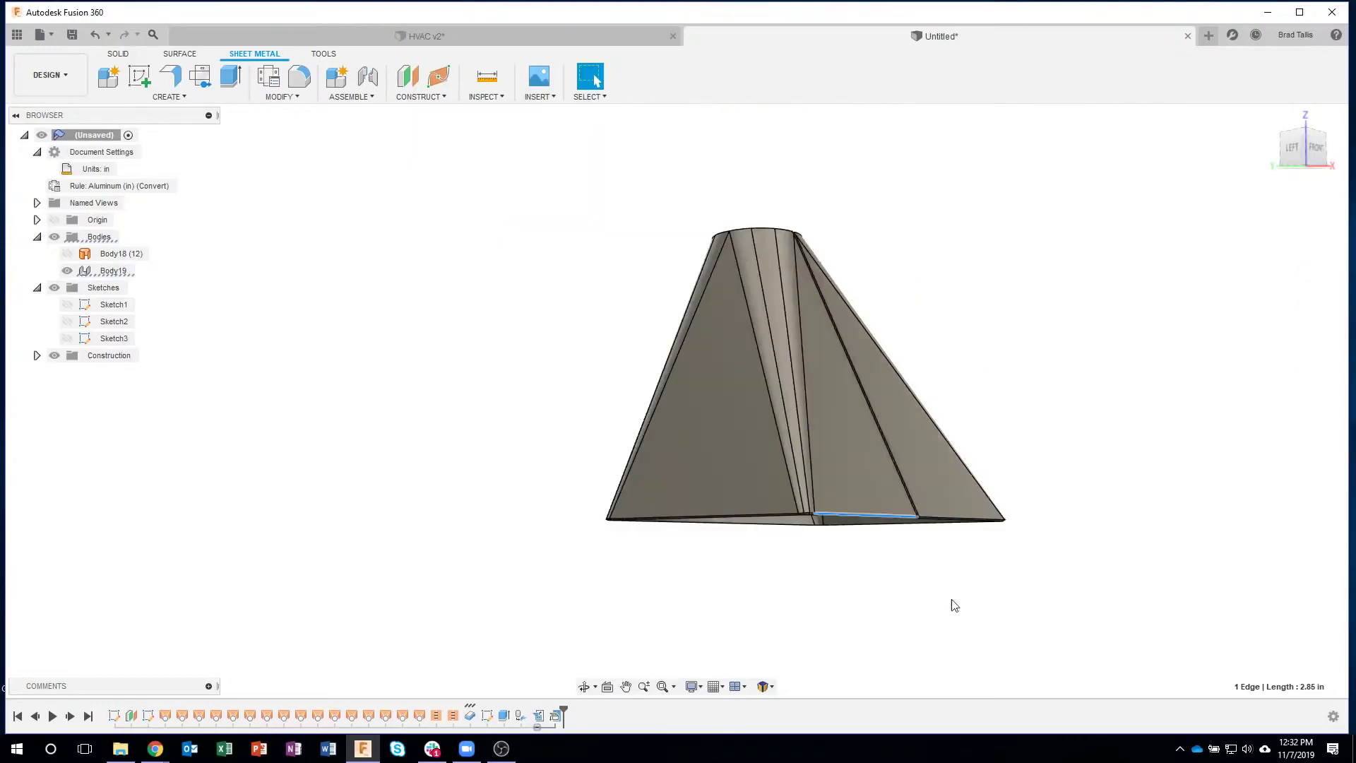
{"action": "middle_click_drag", "start_coordinate": [946, 424], "coordinate": [887, 285], "text": "shift"}
{"action": "right_click_drag", "start_coordinate": [866, 234], "coordinate": [946, 327]}
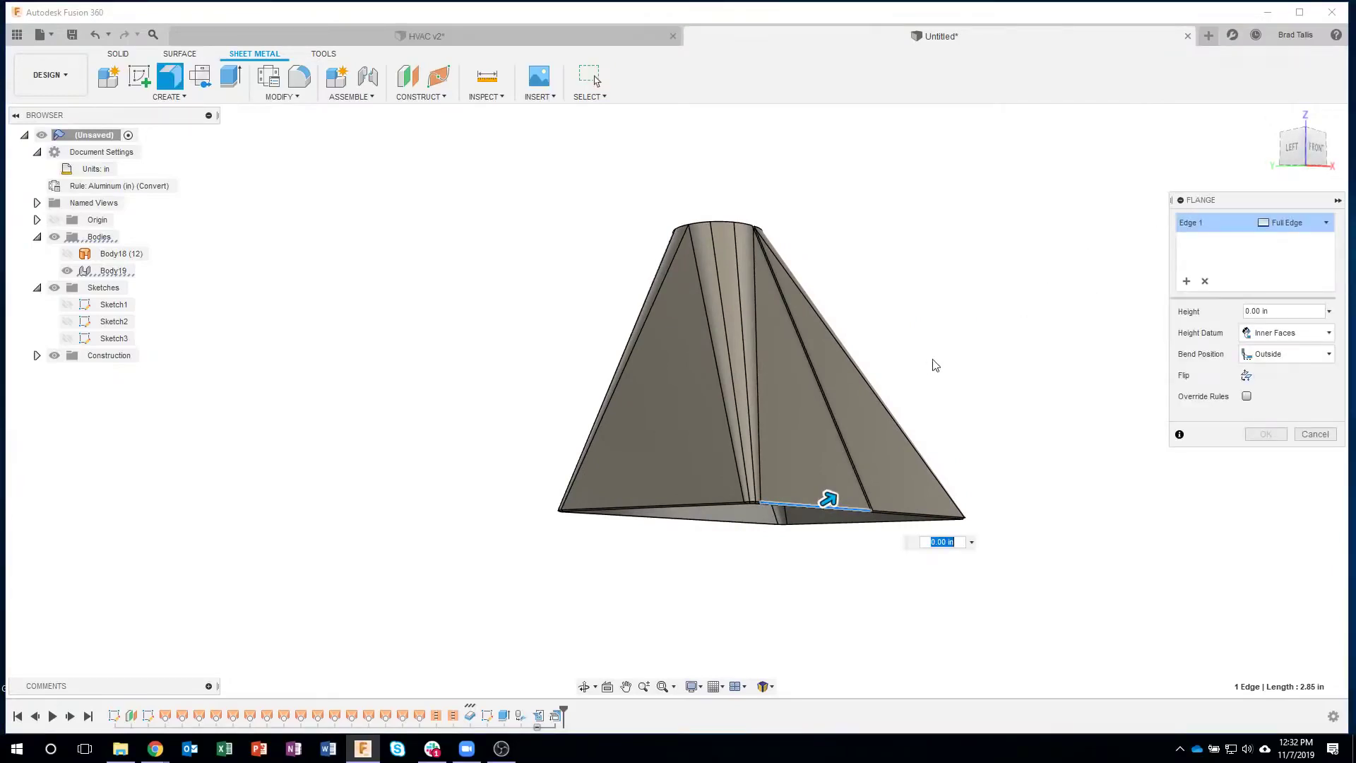
{"action": "right_click", "coordinate": [952, 268]}
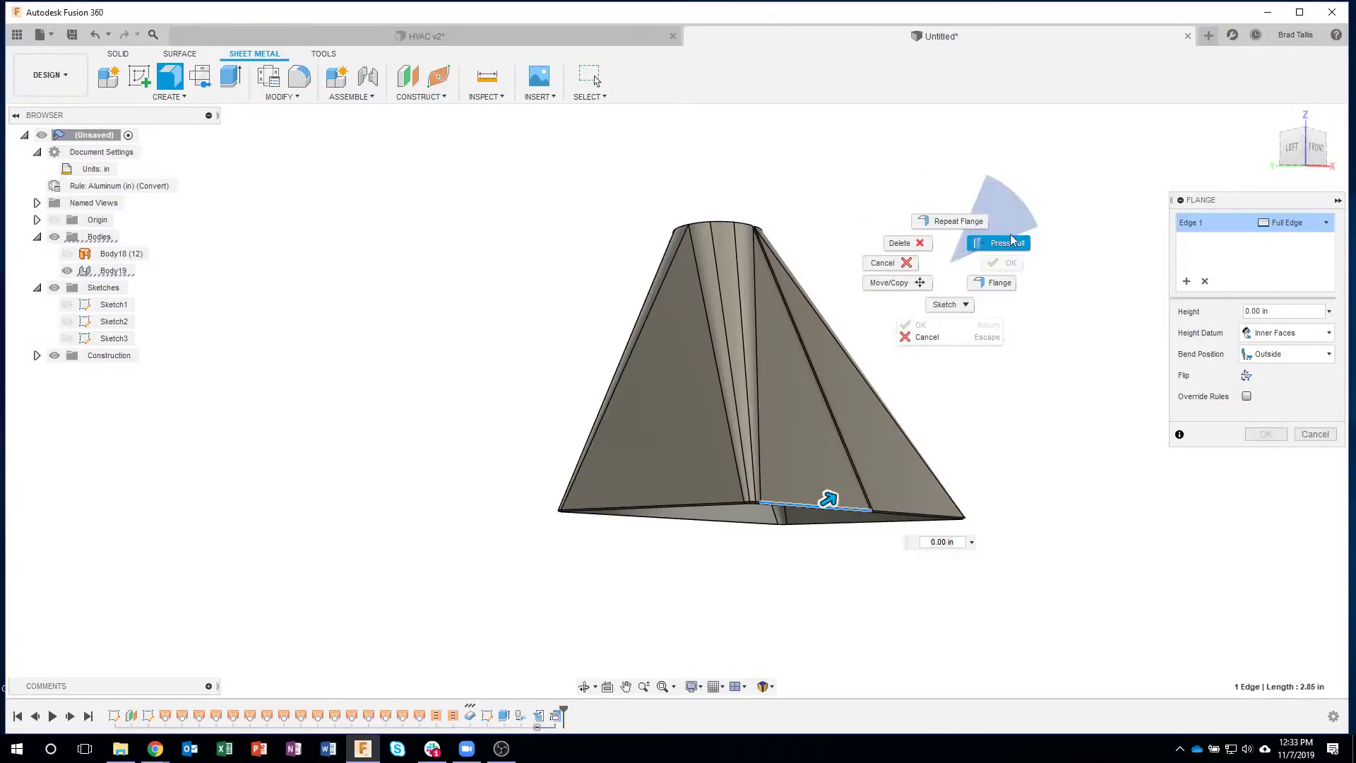
{"action": "left_click", "coordinate": [950, 304]}
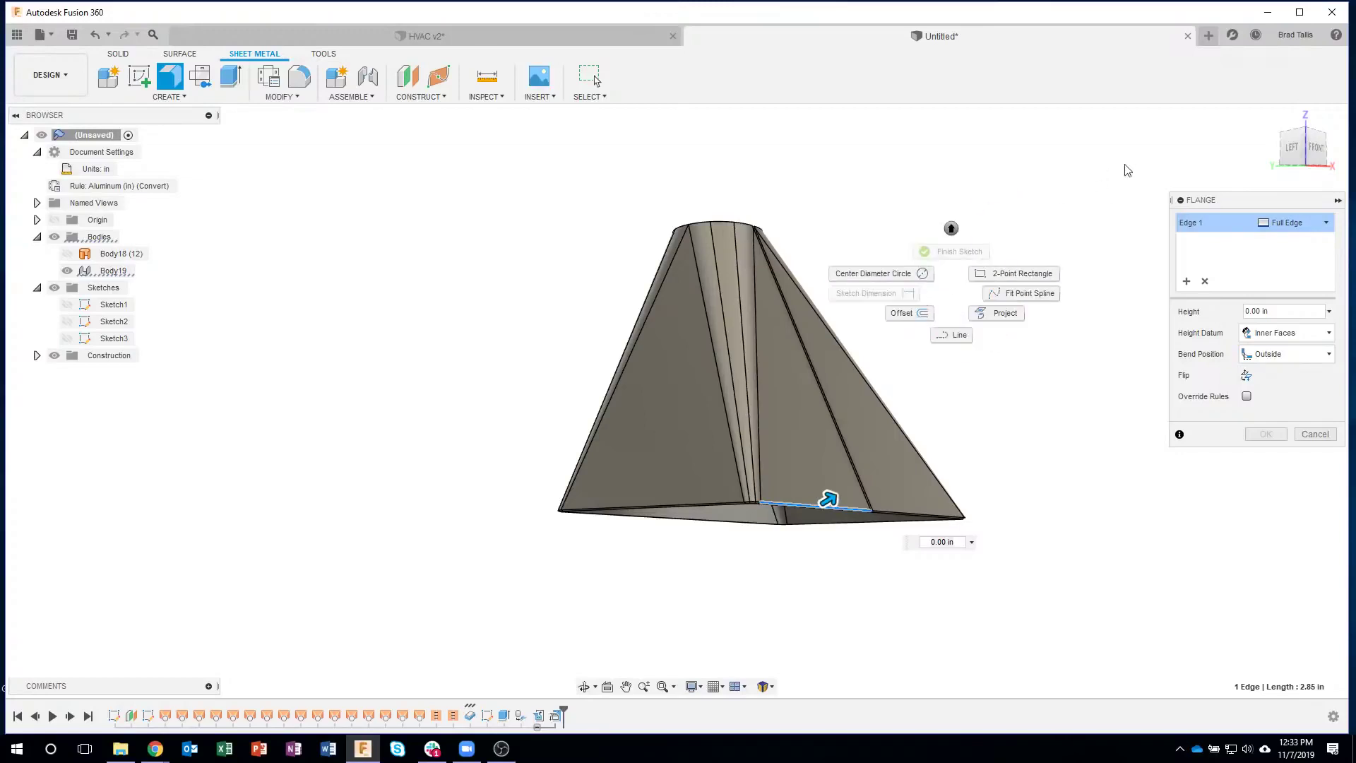
{"action": "left_click", "coordinate": [953, 227]}
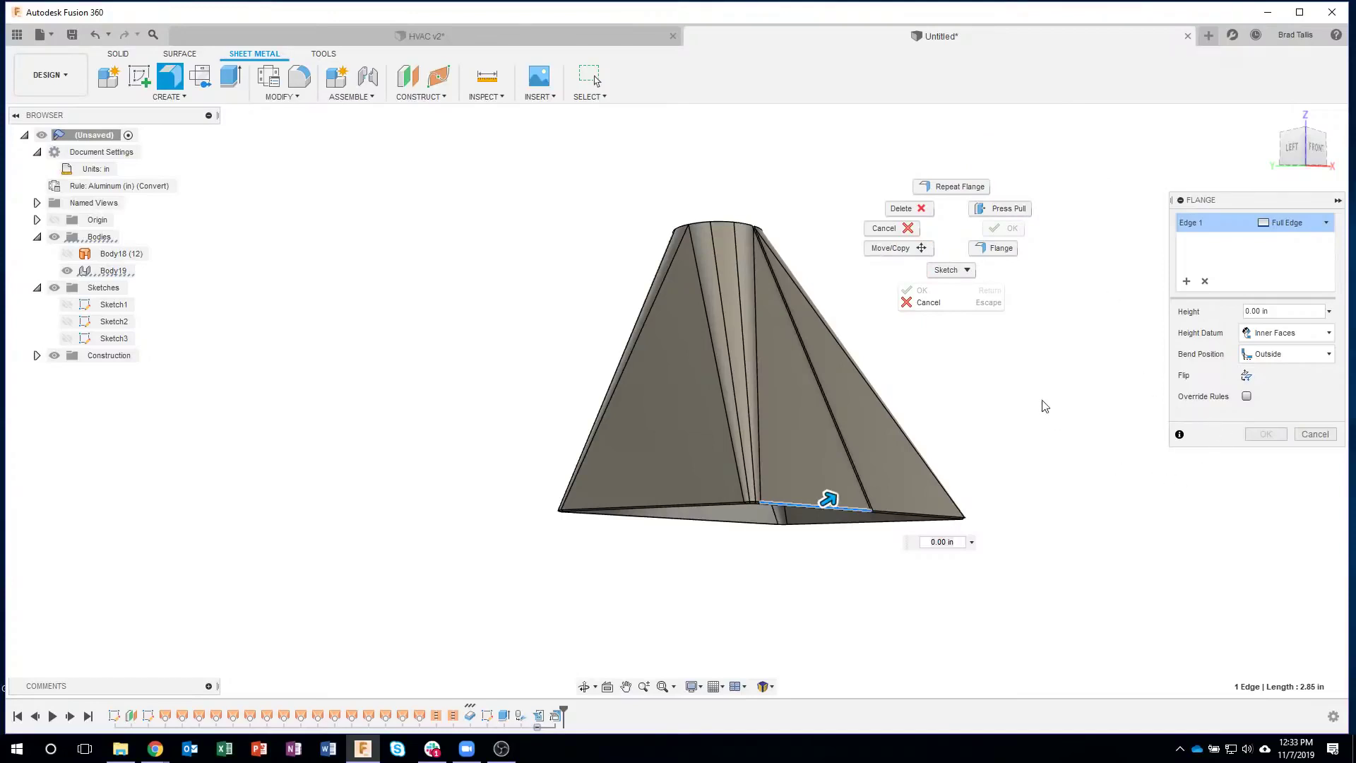
{"action": "left_click", "coordinate": [1065, 345]}
Pull the flange out from the bottom front edge to a height of about 0.55 in.
{"action": "scroll", "coordinate": [827, 494], "scroll_direction": "up", "scroll_amount": 4}
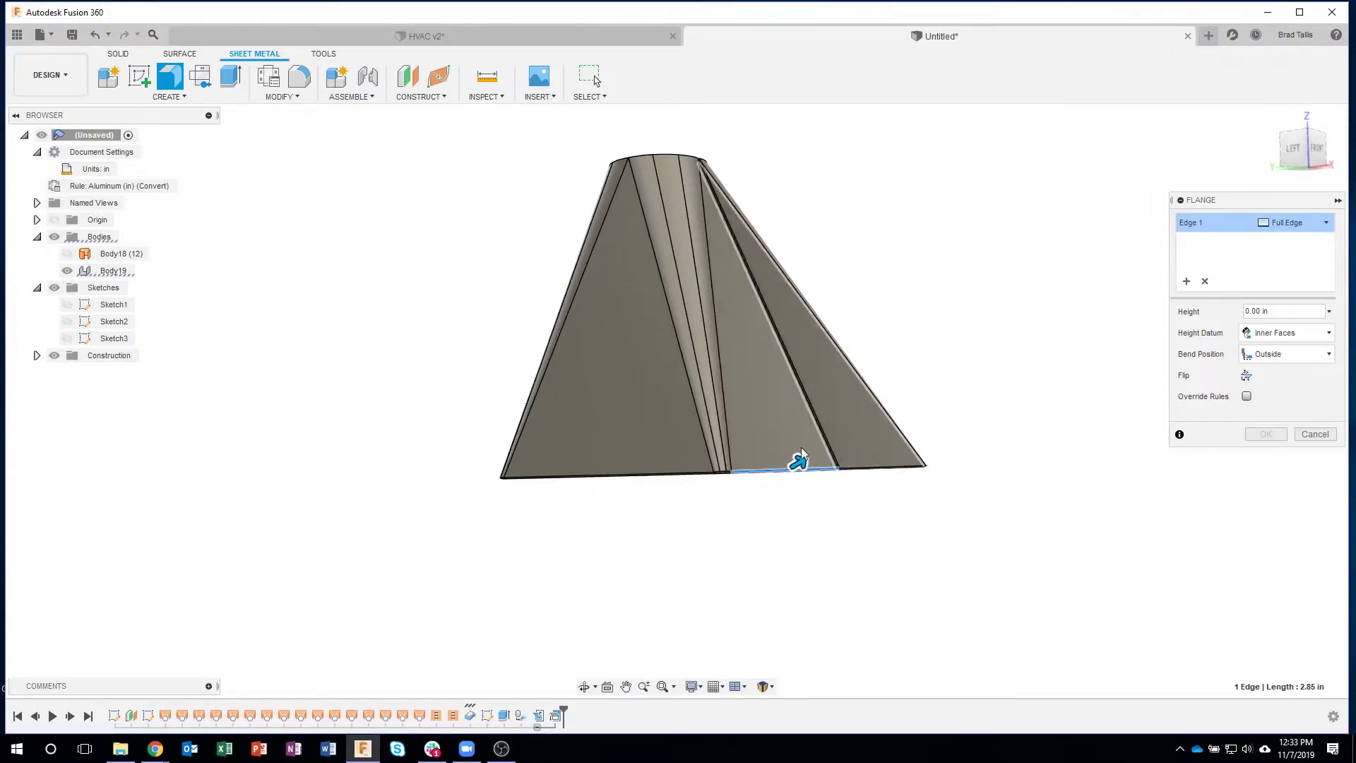
{"action": "scroll", "coordinate": [820, 467], "scroll_direction": "up", "scroll_amount": 2}
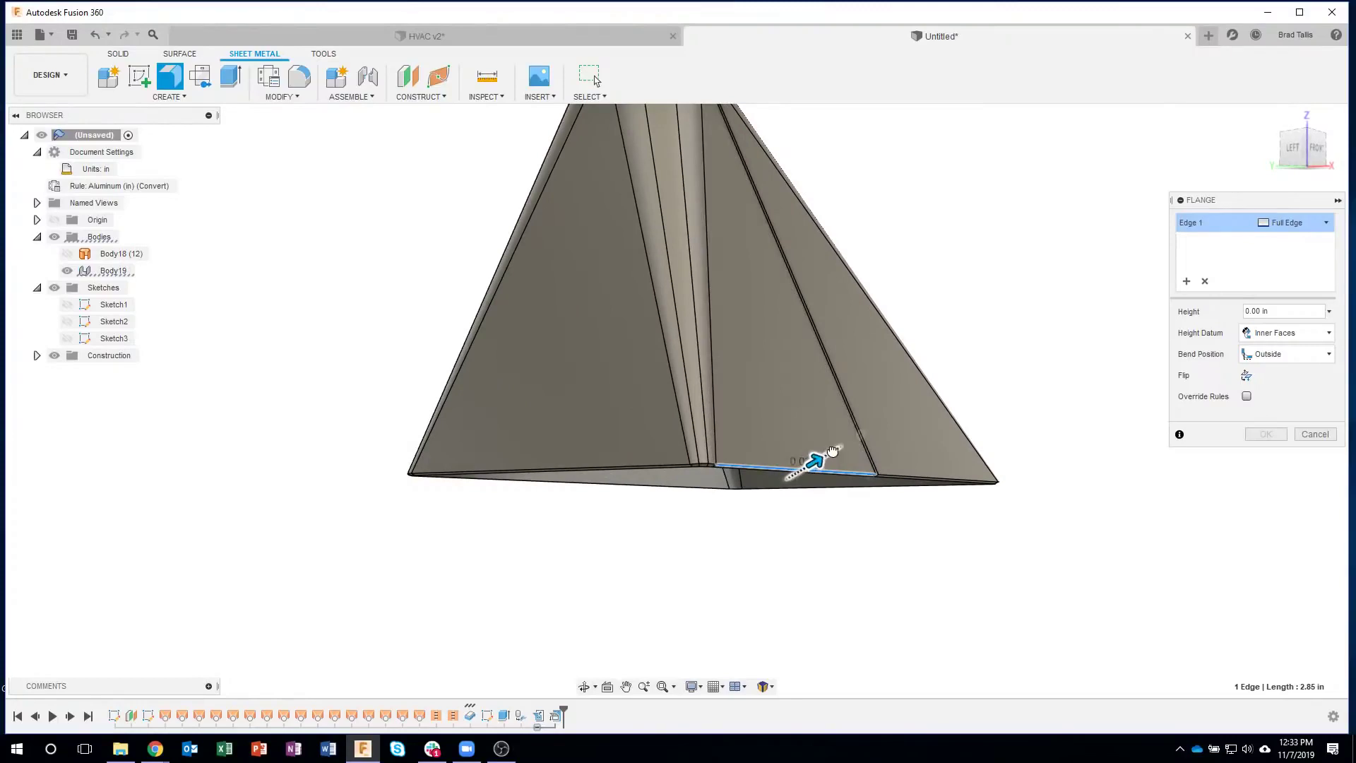
{"action": "left_click_drag", "start_coordinate": [832, 451], "coordinate": [858, 432]}
{"action": "middle_click_drag", "start_coordinate": [859, 433], "coordinate": [1259, 338], "text": "shift"}
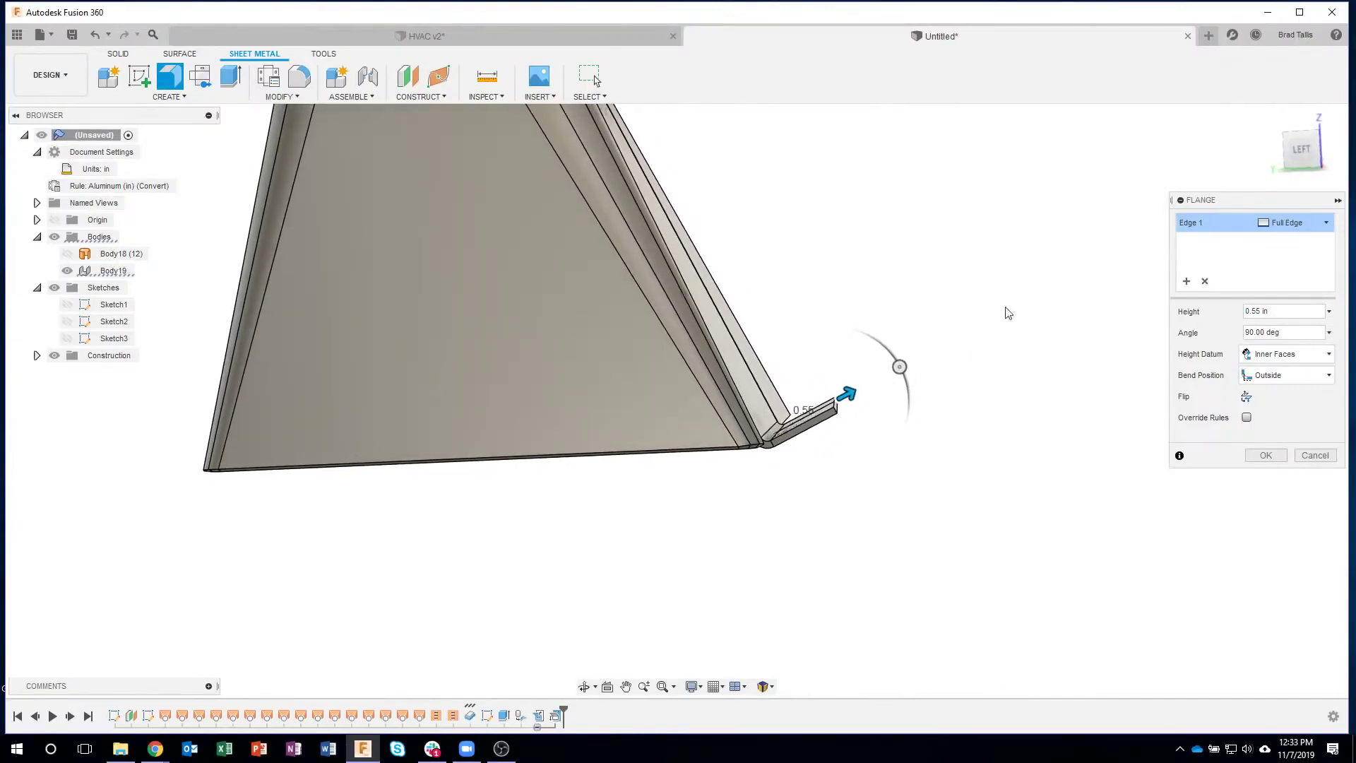
Rotate the flange to about -26.11 degrees in the left view so it points straight down, and check its alignment.
{"action": "left_click", "coordinate": [1302, 151]}
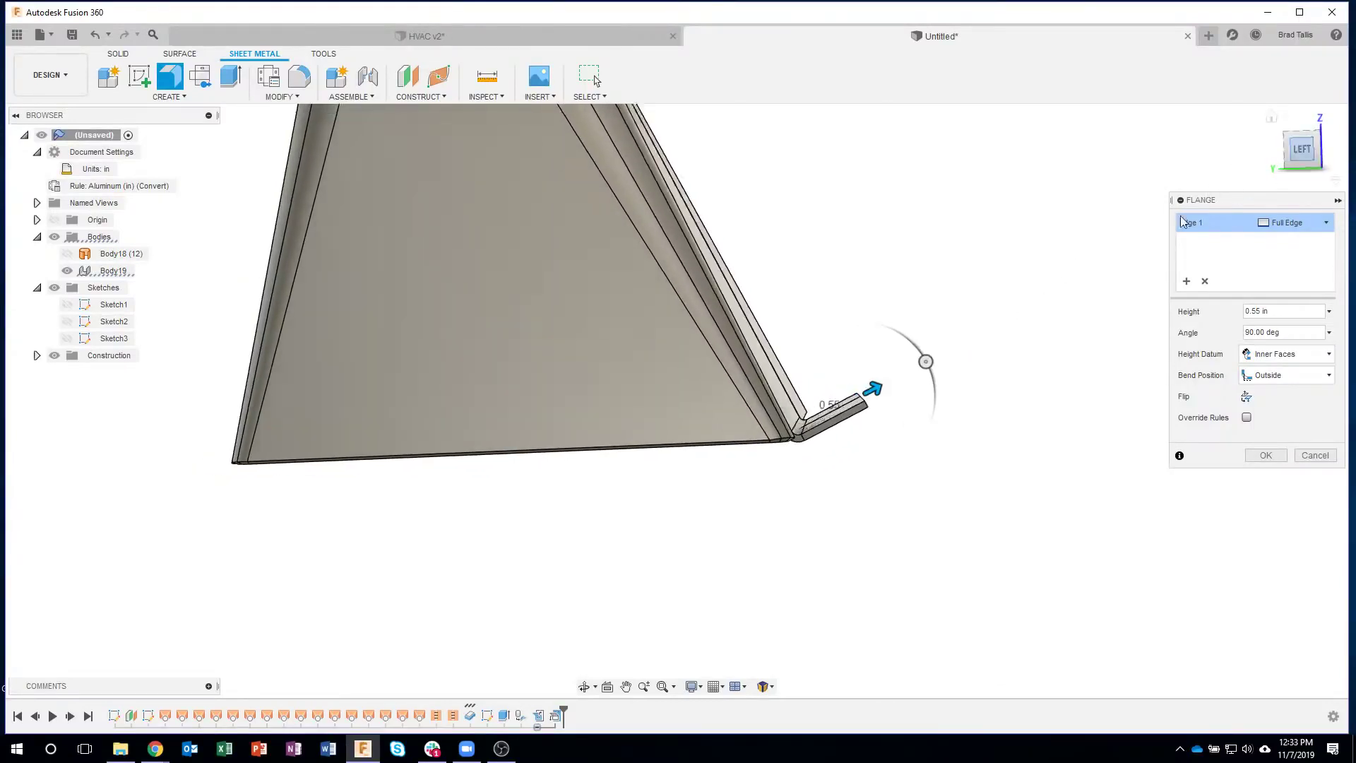
{"action": "scroll", "coordinate": [860, 402], "scroll_direction": "up", "scroll_amount": 5}
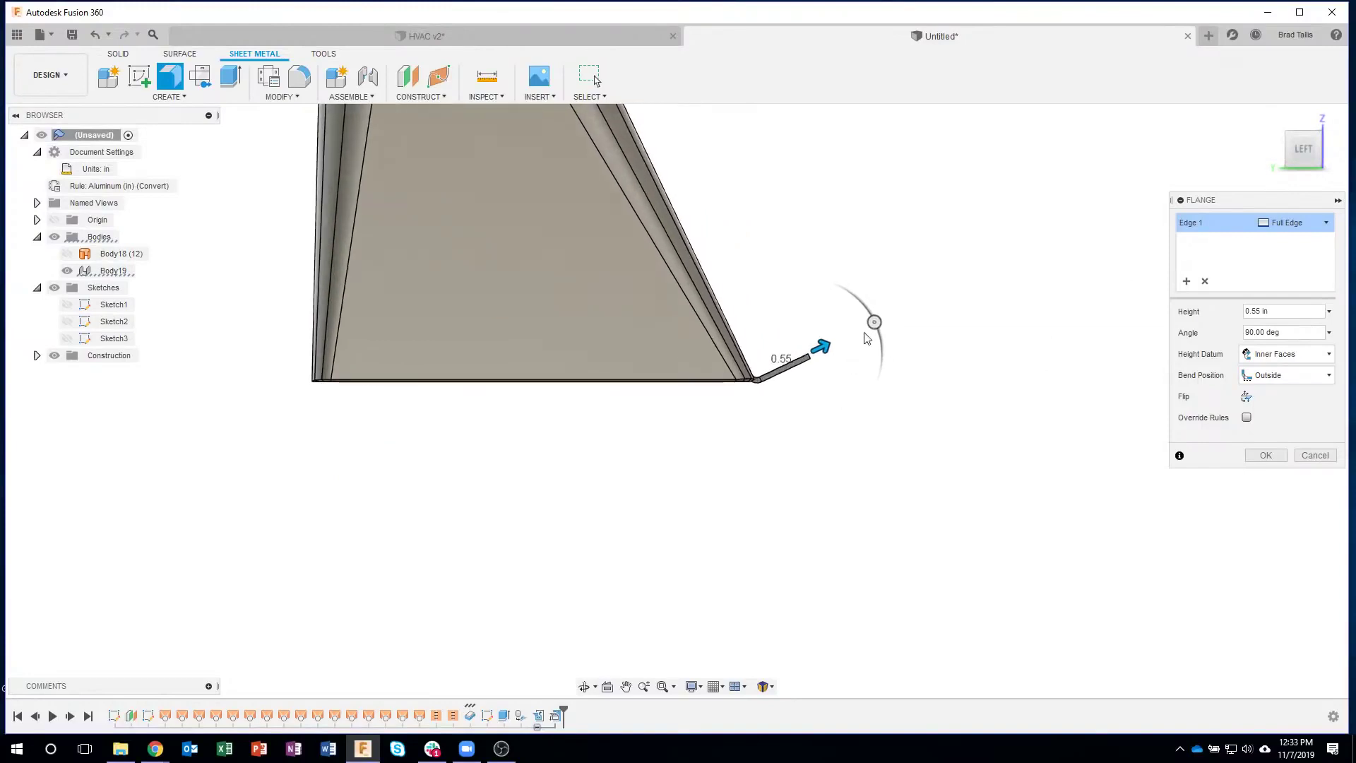
{"action": "left_click_drag", "start_coordinate": [873, 323], "coordinate": [825, 439]}
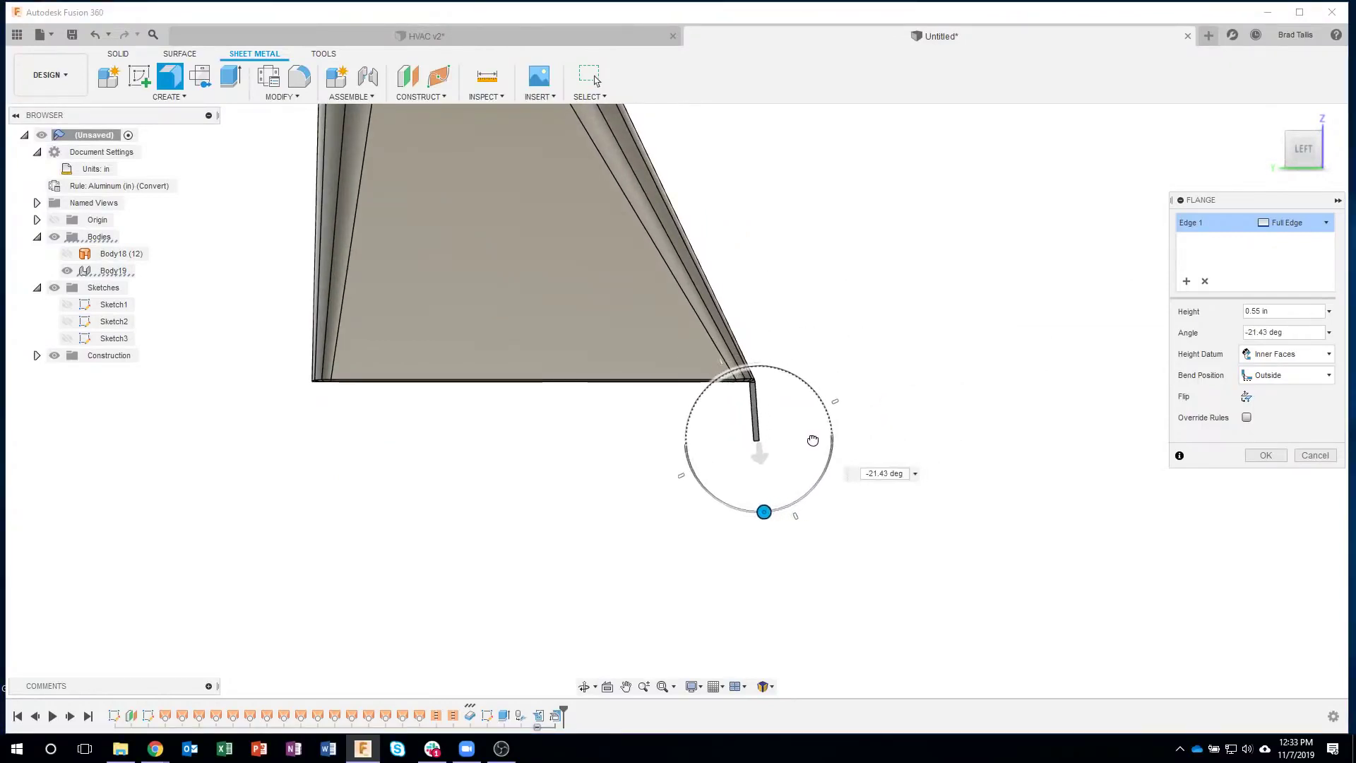
{"action": "scroll", "coordinate": [790, 438], "scroll_direction": "up", "scroll_amount": 3}
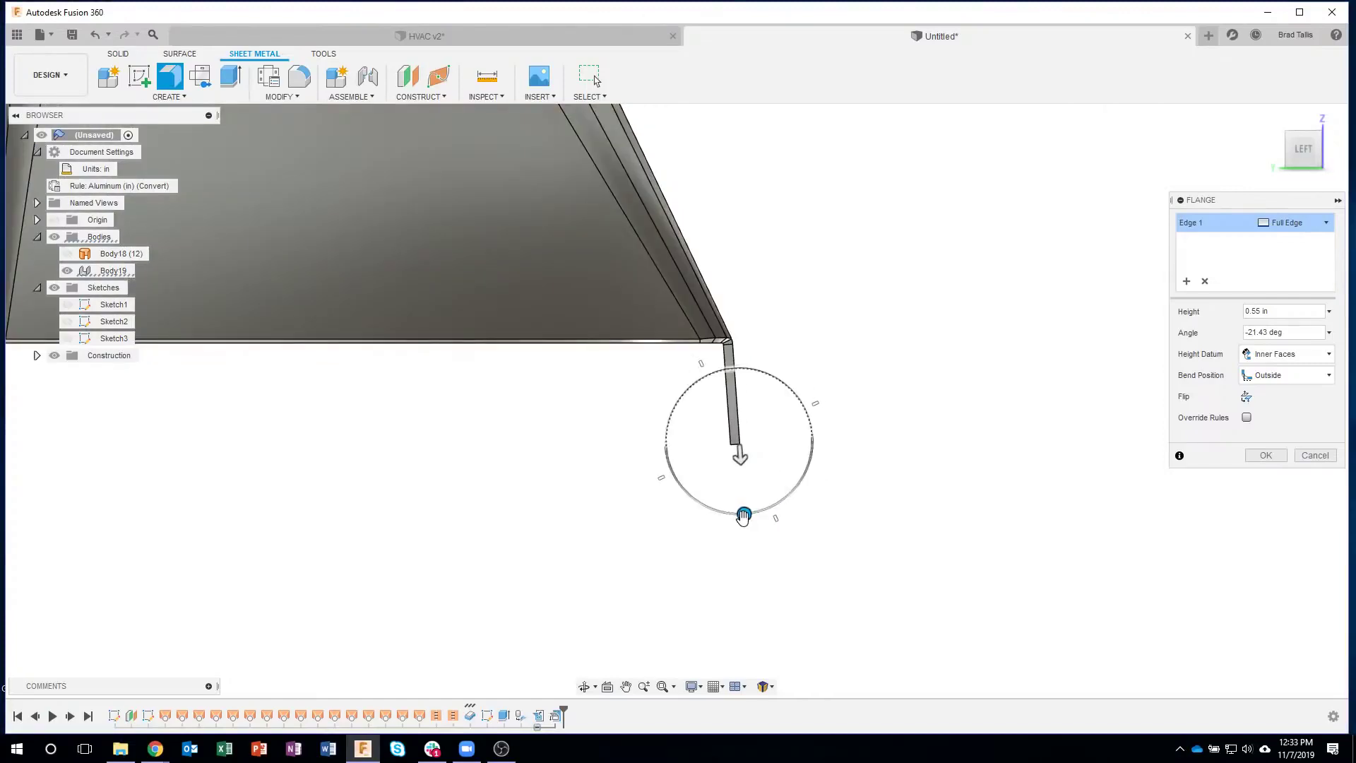
{"action": "left_click_drag", "start_coordinate": [741, 518], "coordinate": [735, 518]}
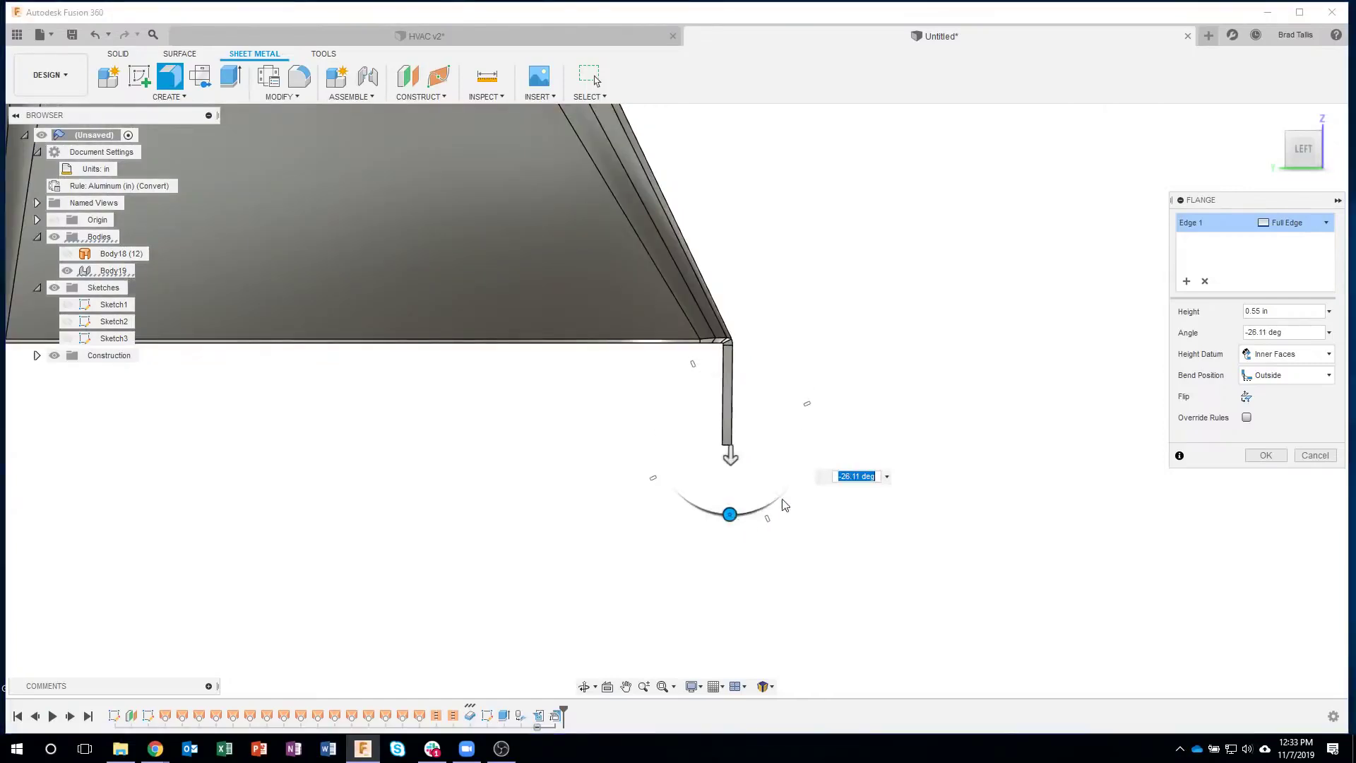
{"action": "scroll", "coordinate": [742, 382], "scroll_direction": "up", "scroll_amount": 4}
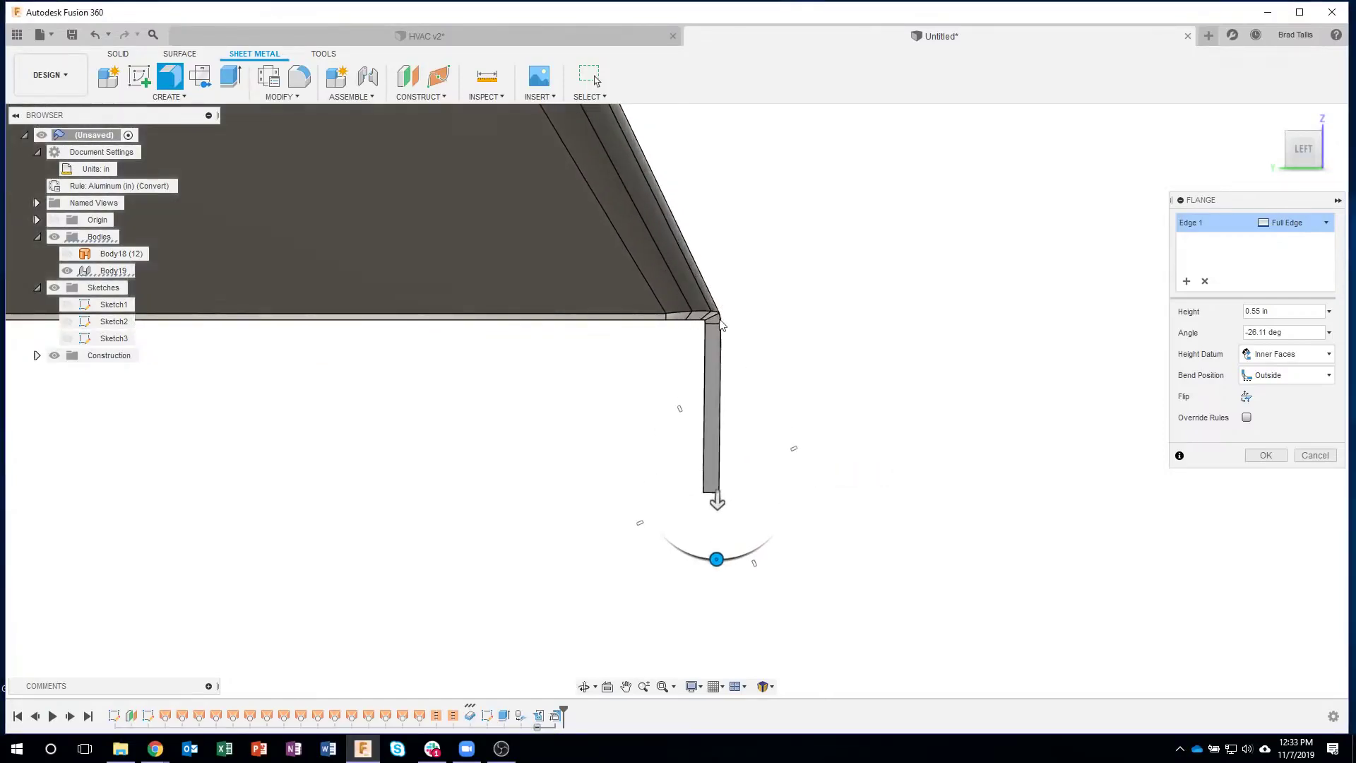
{"action": "scroll", "coordinate": [724, 353], "scroll_direction": "up", "scroll_amount": 3}
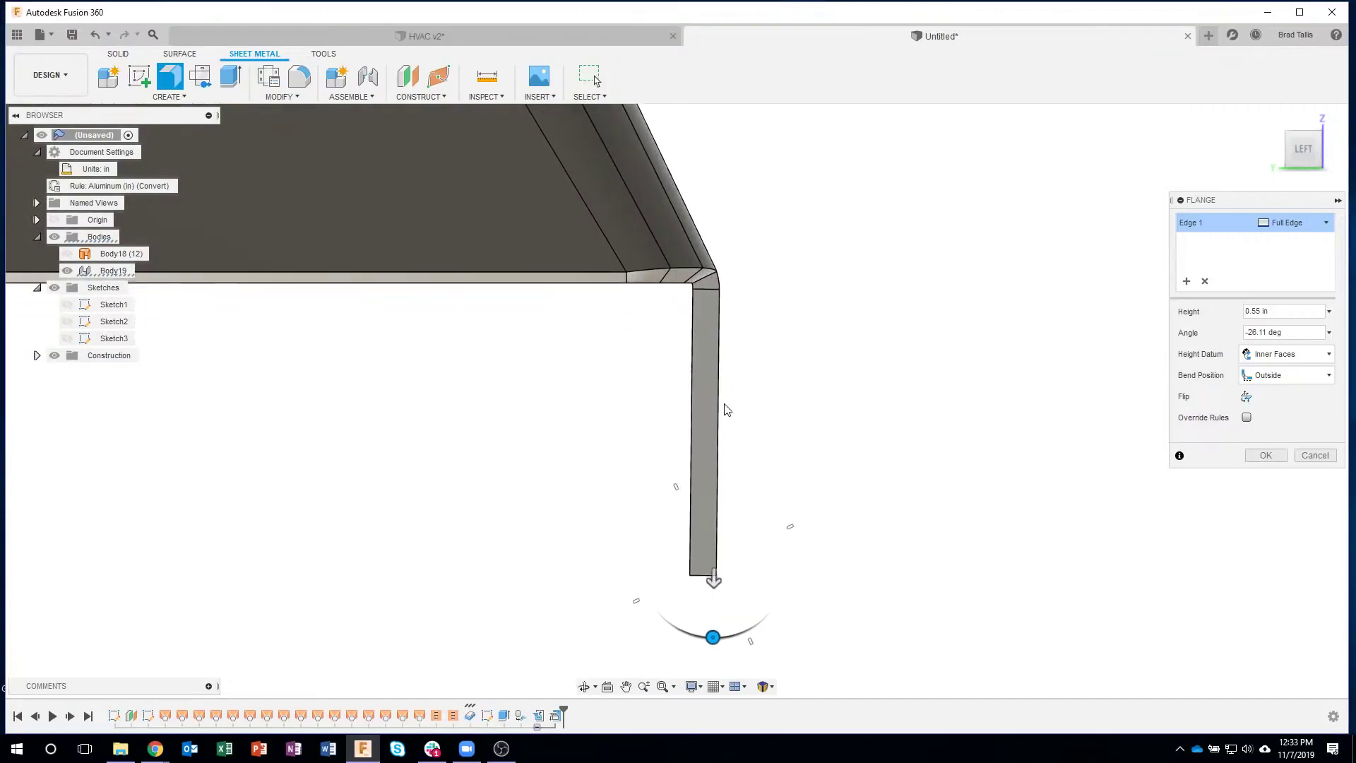
{"action": "scroll", "coordinate": [715, 551], "scroll_direction": "down", "scroll_amount": 4}
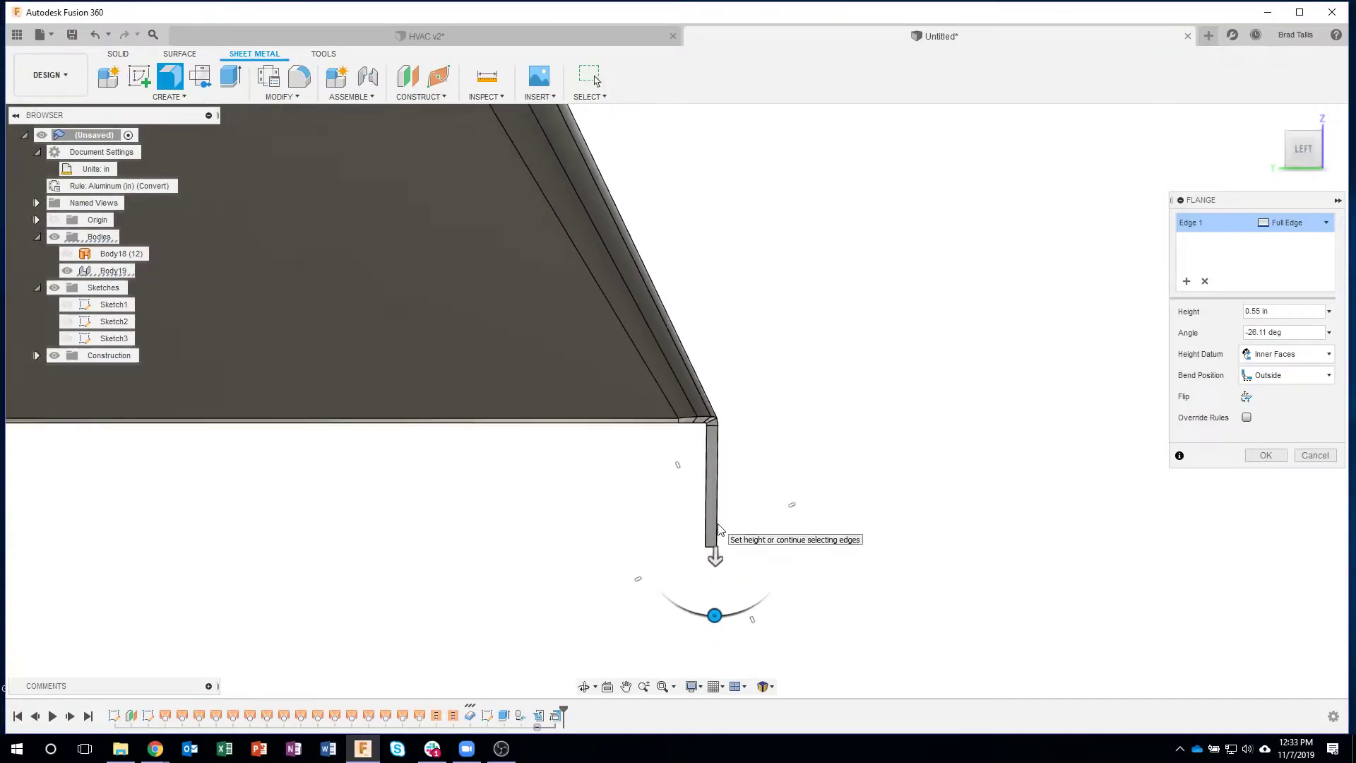
Try a flange angle of -180 degrees and cancel the flange.
{"action": "type", "text": "-180"}
{"action": "key", "text": "Return"}
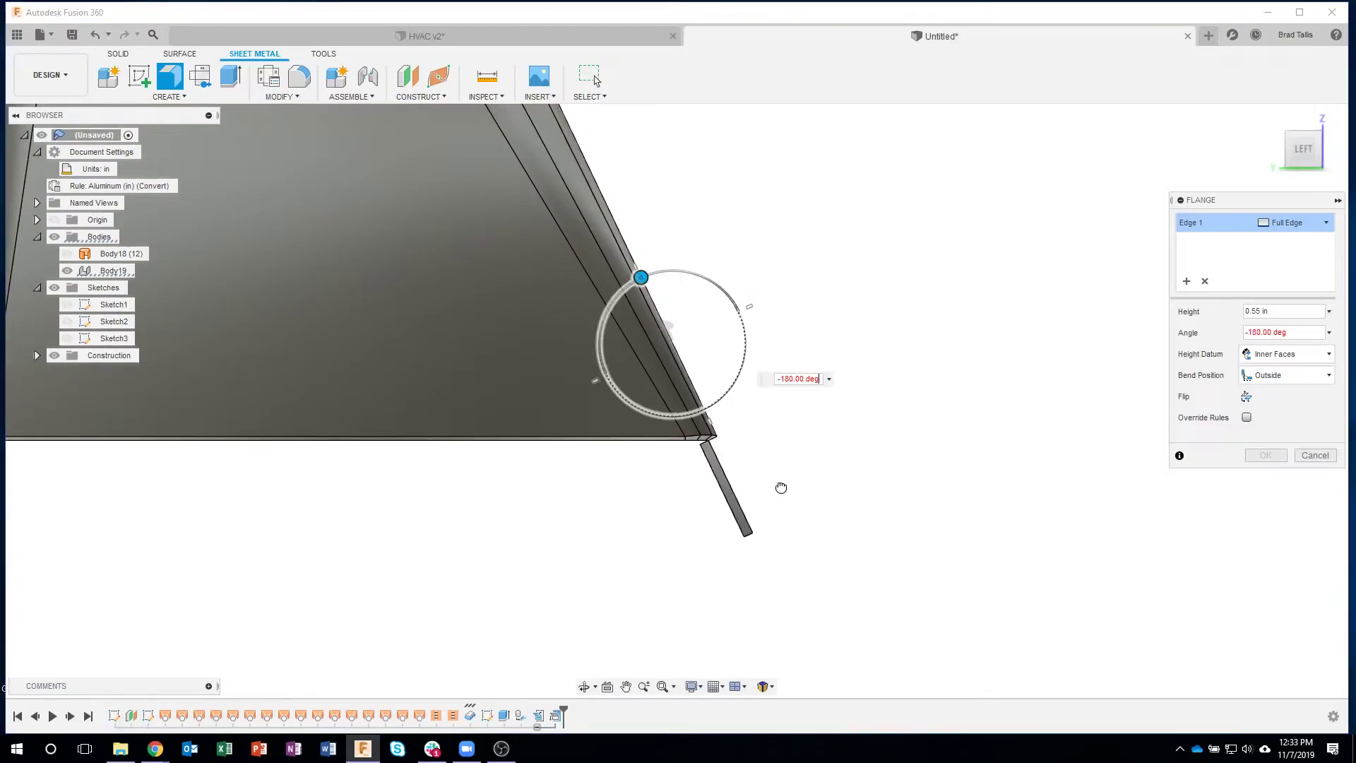
{"action": "left_click", "coordinate": [1314, 456]}
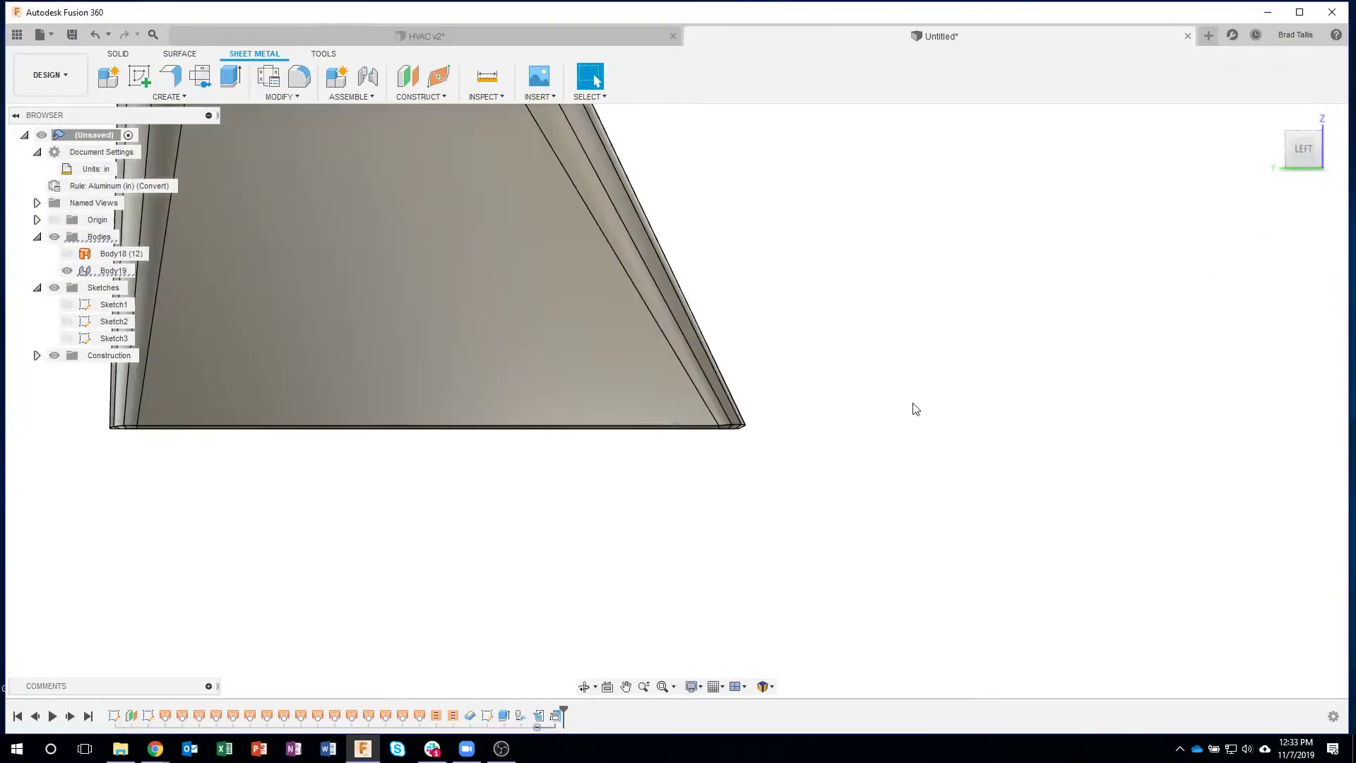
Create a full-edge flange about 0.54 in high on the bottom edge of the front face beside the seam.
{"action": "middle_click_drag", "start_coordinate": [911, 406], "coordinate": [915, 408], "text": "shift"}
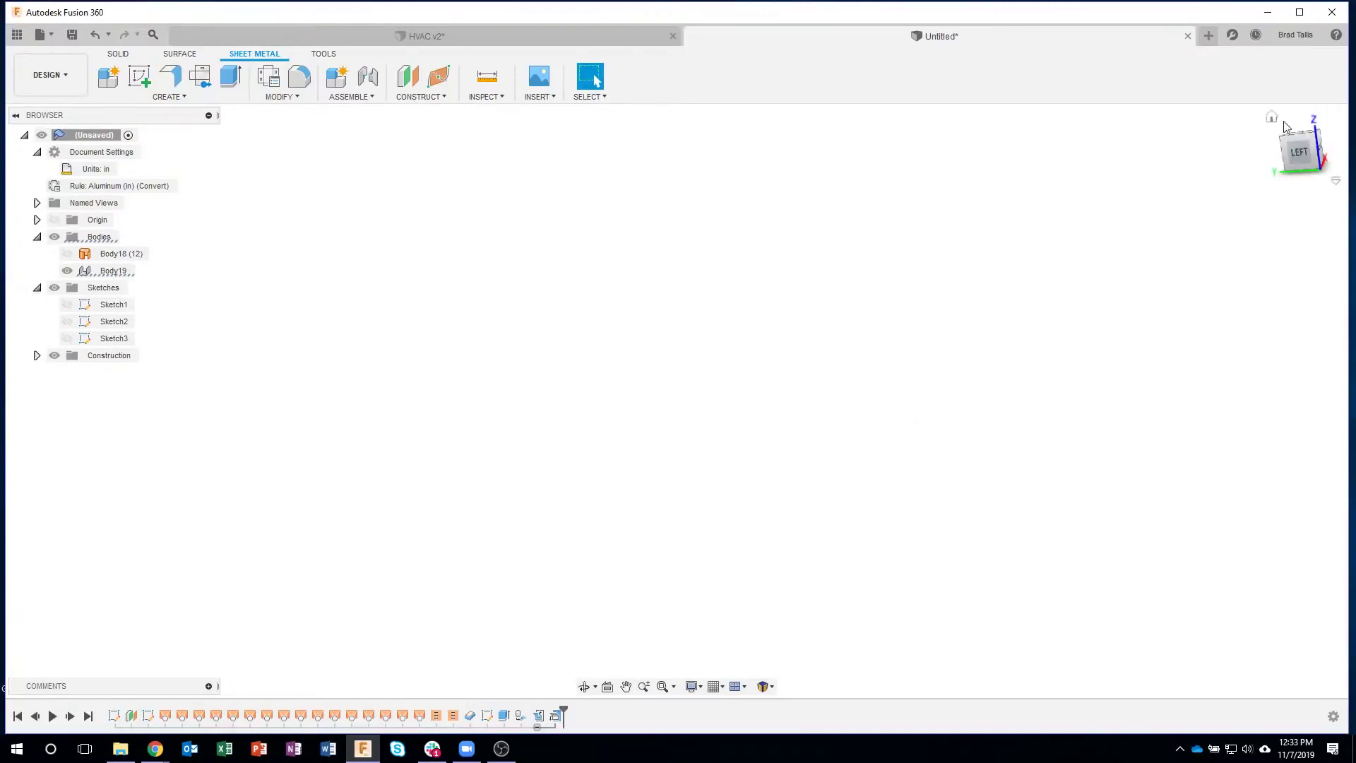
{"action": "left_click", "coordinate": [1274, 123]}
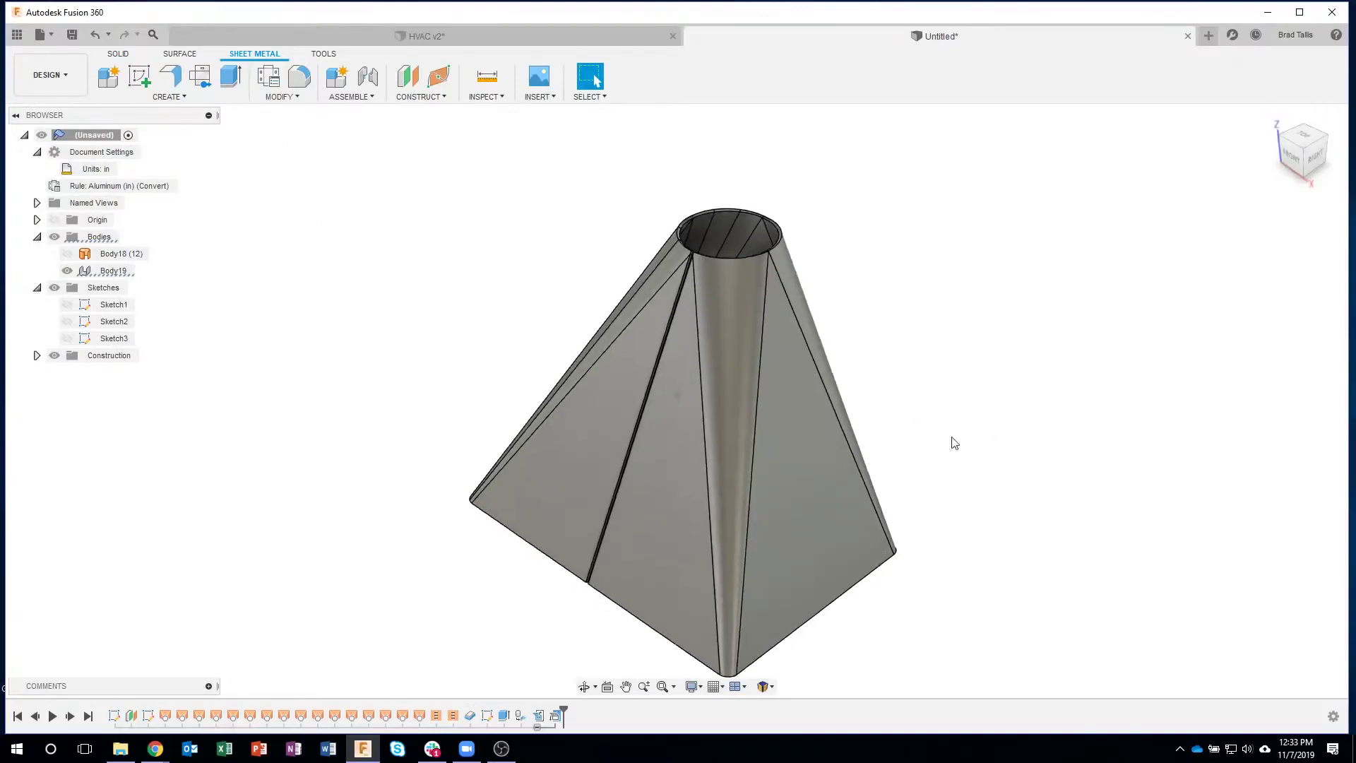
{"action": "middle_click_drag", "start_coordinate": [951, 442], "coordinate": [761, 416], "text": "shift"}
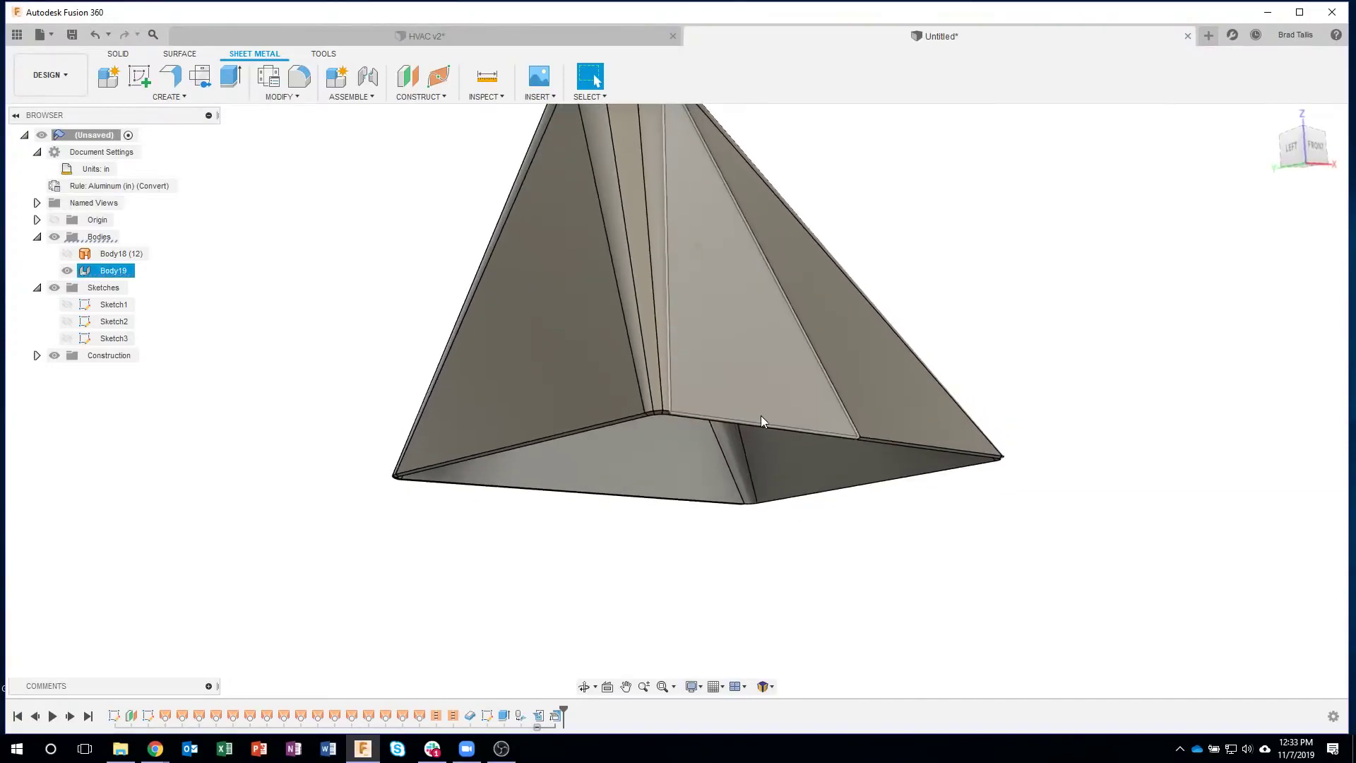
{"action": "left_click", "coordinate": [756, 421]}
{"action": "right_click", "coordinate": [757, 426]}
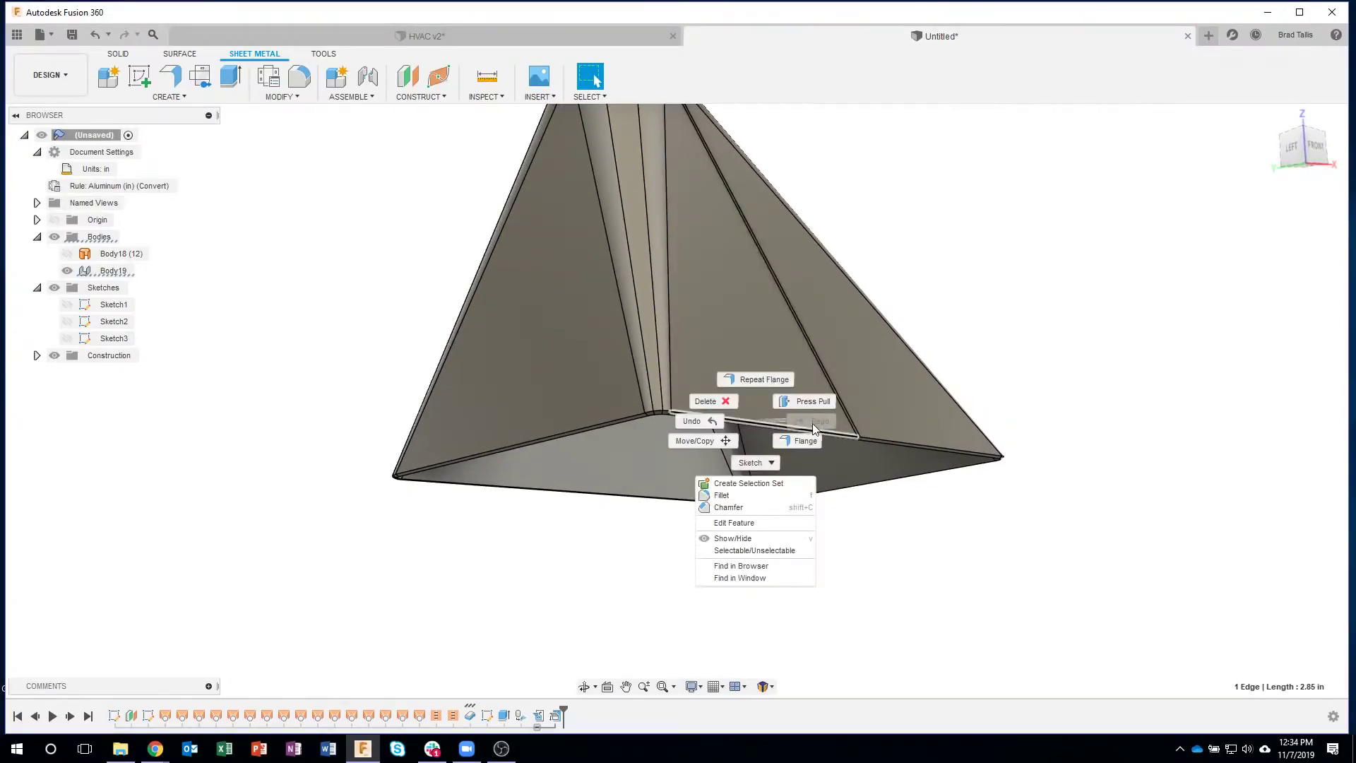
{"action": "left_click", "coordinate": [804, 440]}
{"action": "mouse_move", "coordinate": [804, 439]}
{"action": "middle_mouse_down", "text": "shift"}
{"action": "mouse_move", "coordinate": [918, 400]}
{"action": "mouse_move", "coordinate": [794, 445]}
{"action": "middle_mouse_up", "text": "shift"}
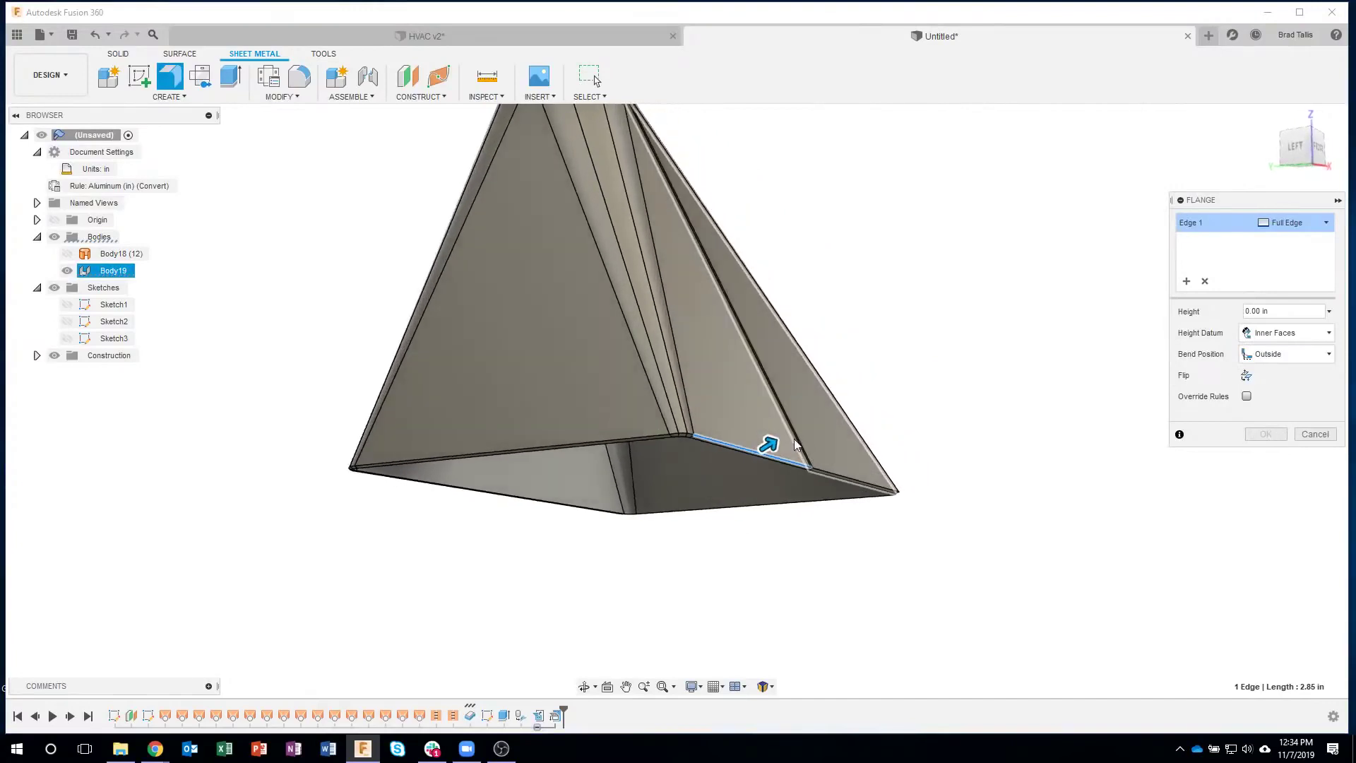
{"action": "left_click_drag", "start_coordinate": [771, 446], "coordinate": [818, 424]}
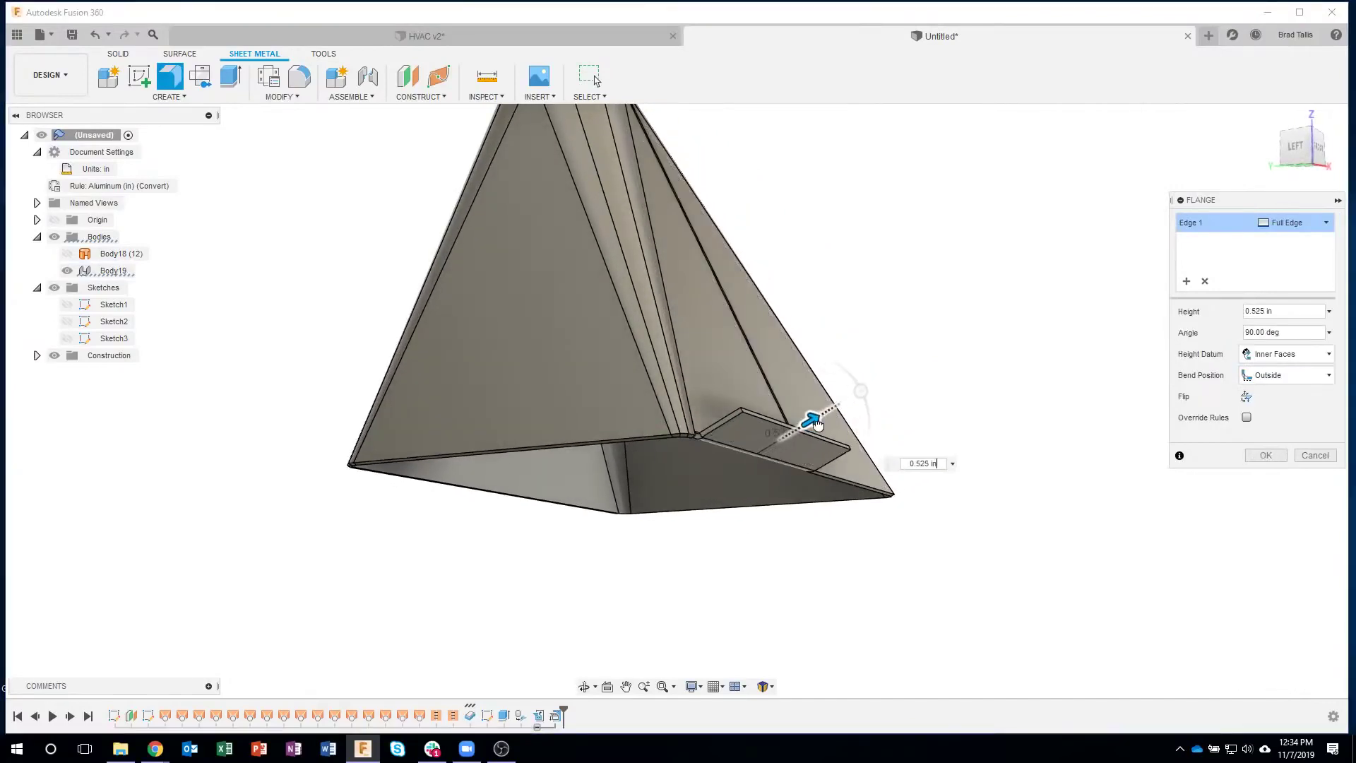
Rotate the flange freehand to about -12.38 degrees so it points downward.
{"action": "middle_click_drag", "start_coordinate": [832, 382], "coordinate": [925, 371], "text": "shift"}
{"action": "left_click_drag", "start_coordinate": [926, 379], "coordinate": [960, 369]}
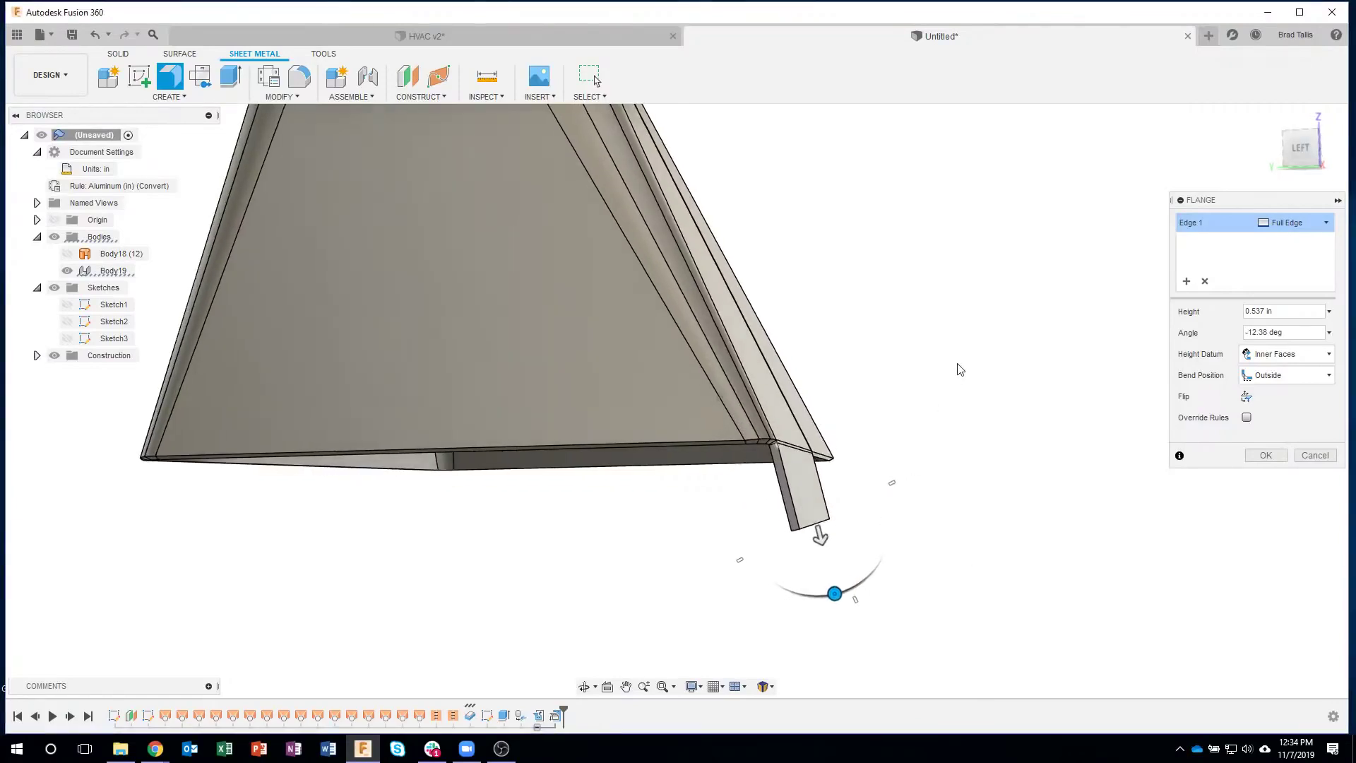
{"action": "middle_click_drag", "start_coordinate": [959, 369], "coordinate": [1122, 327], "text": "shift"}
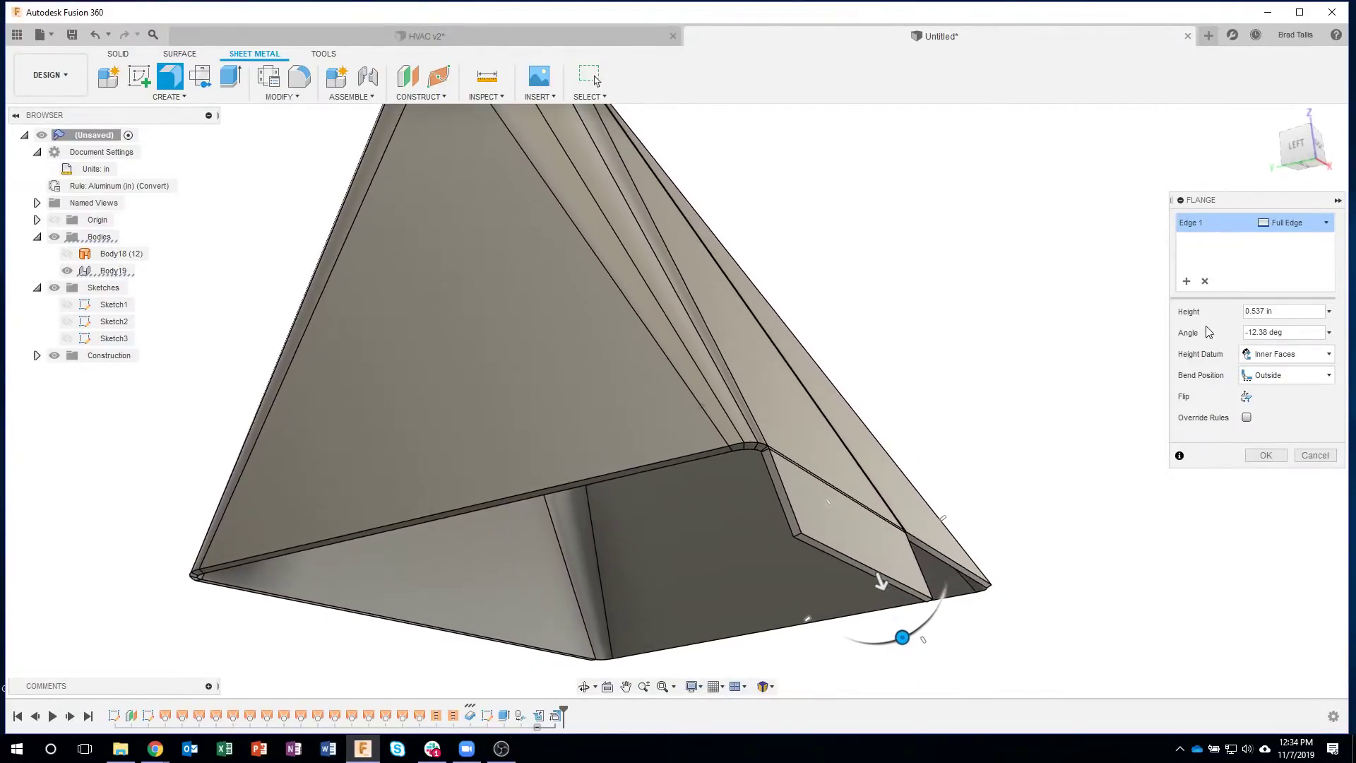
Set the flange angle to -25.49 degrees by measuring between the front face and an origin plane and making the value negative.
{"action": "left_click", "coordinate": [1330, 334]}
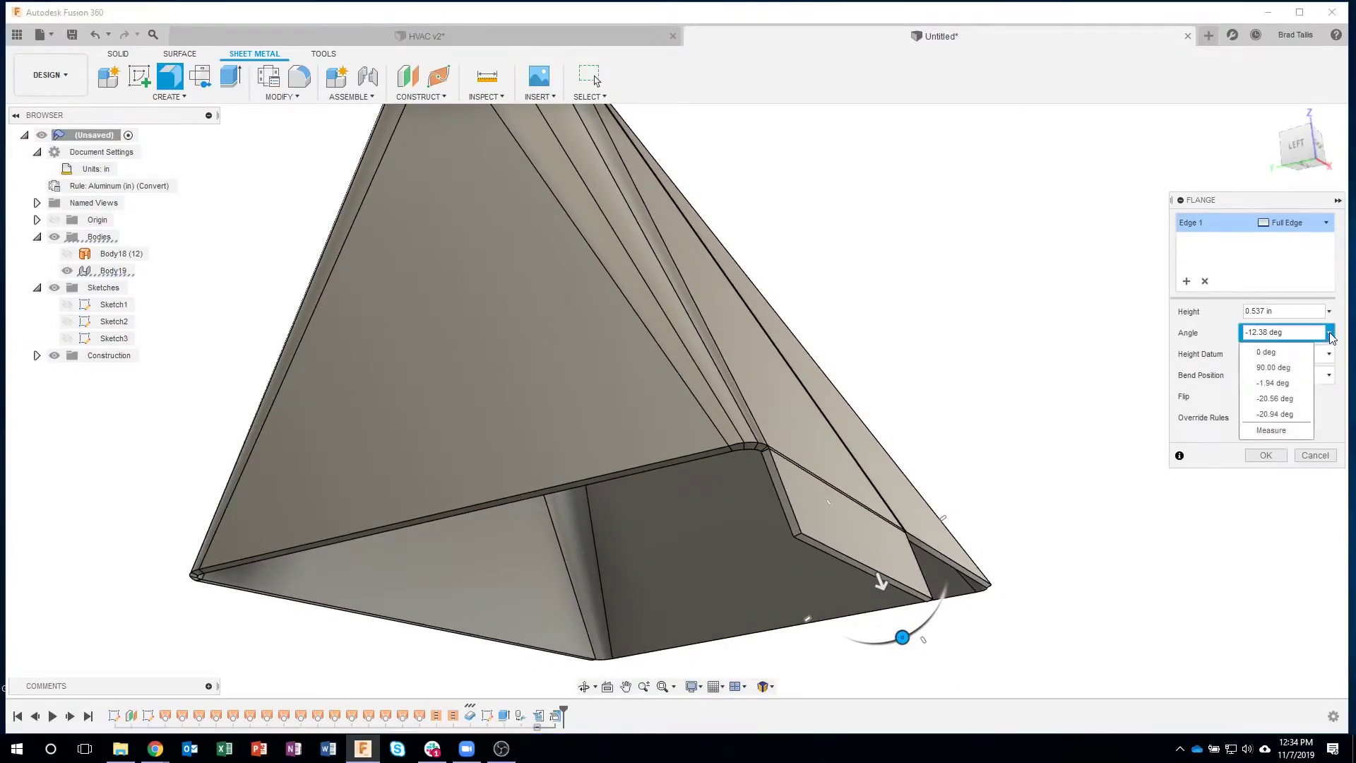
{"action": "left_click", "coordinate": [1271, 430]}
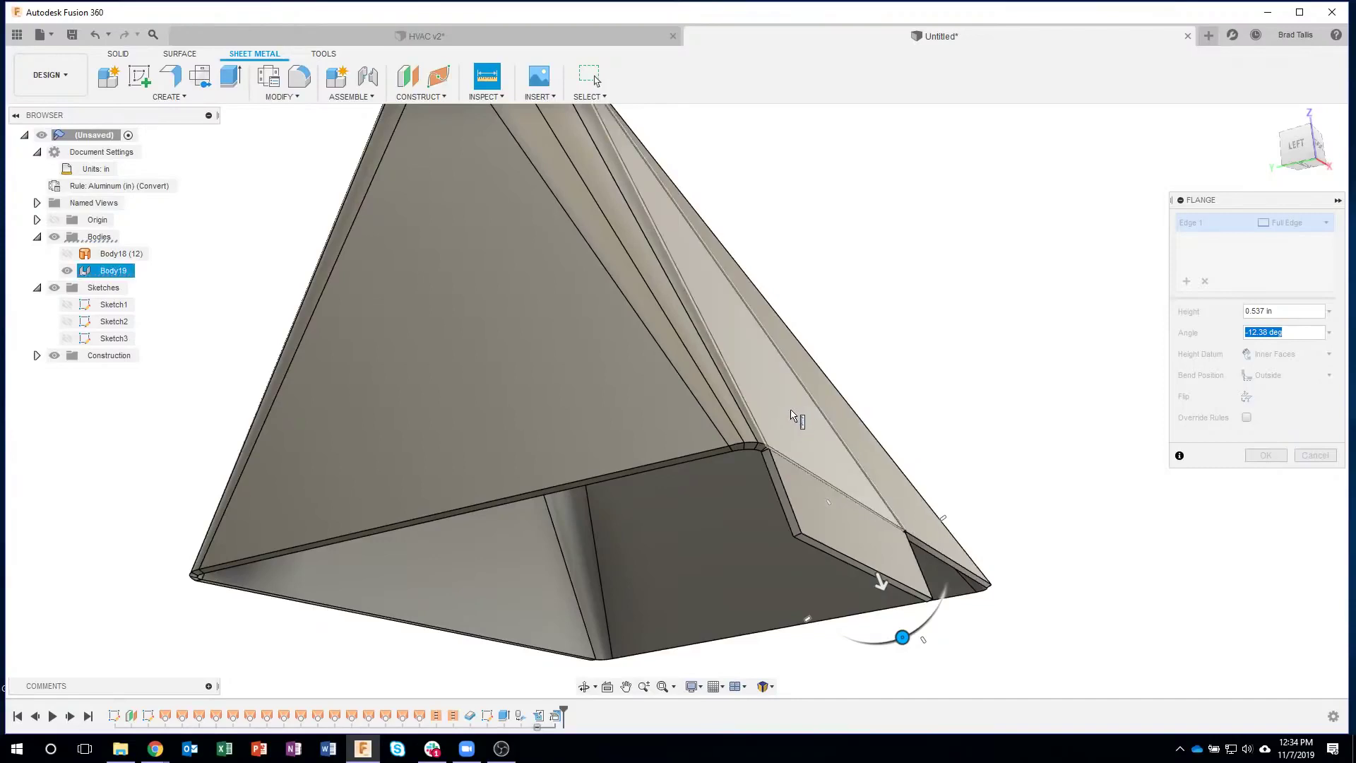
{"action": "left_click", "coordinate": [792, 415]}
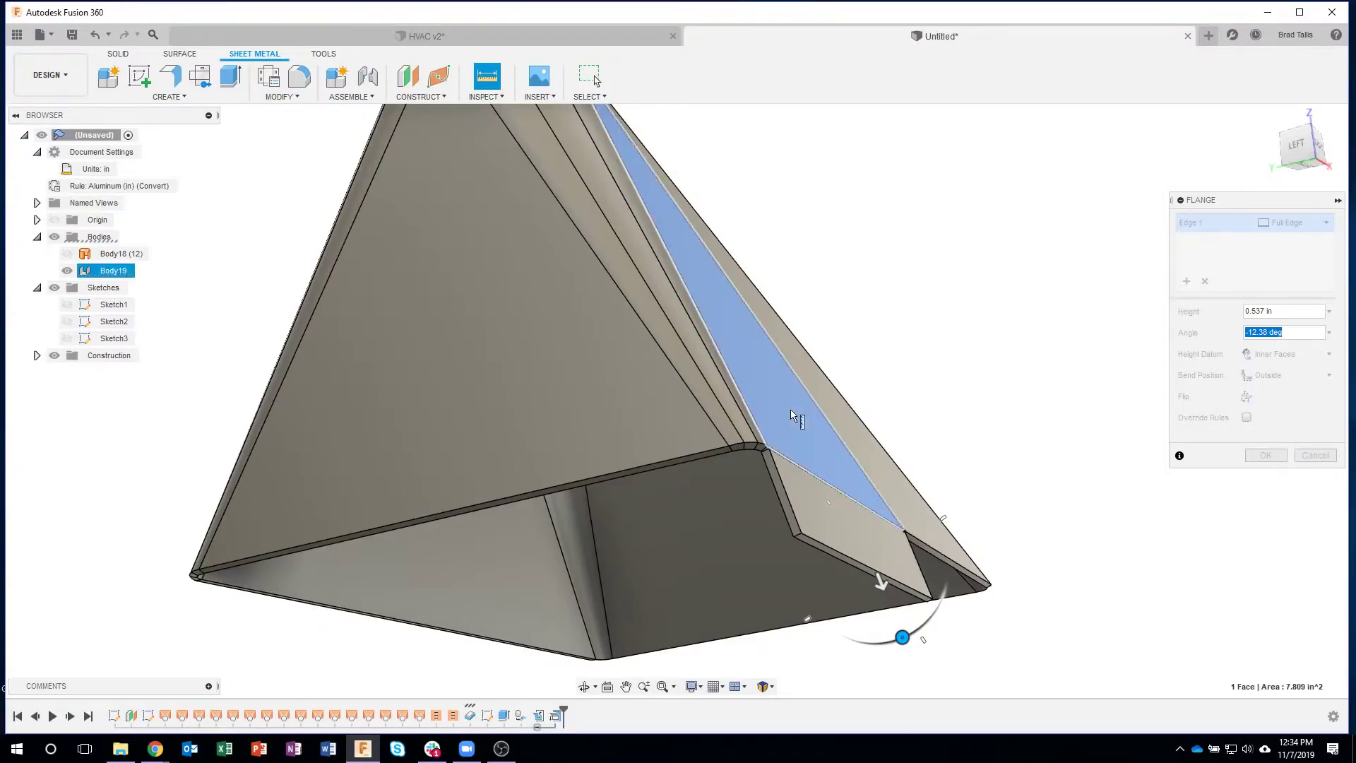
{"action": "middle_click_drag", "start_coordinate": [792, 415], "coordinate": [136, 243], "text": "shift"}
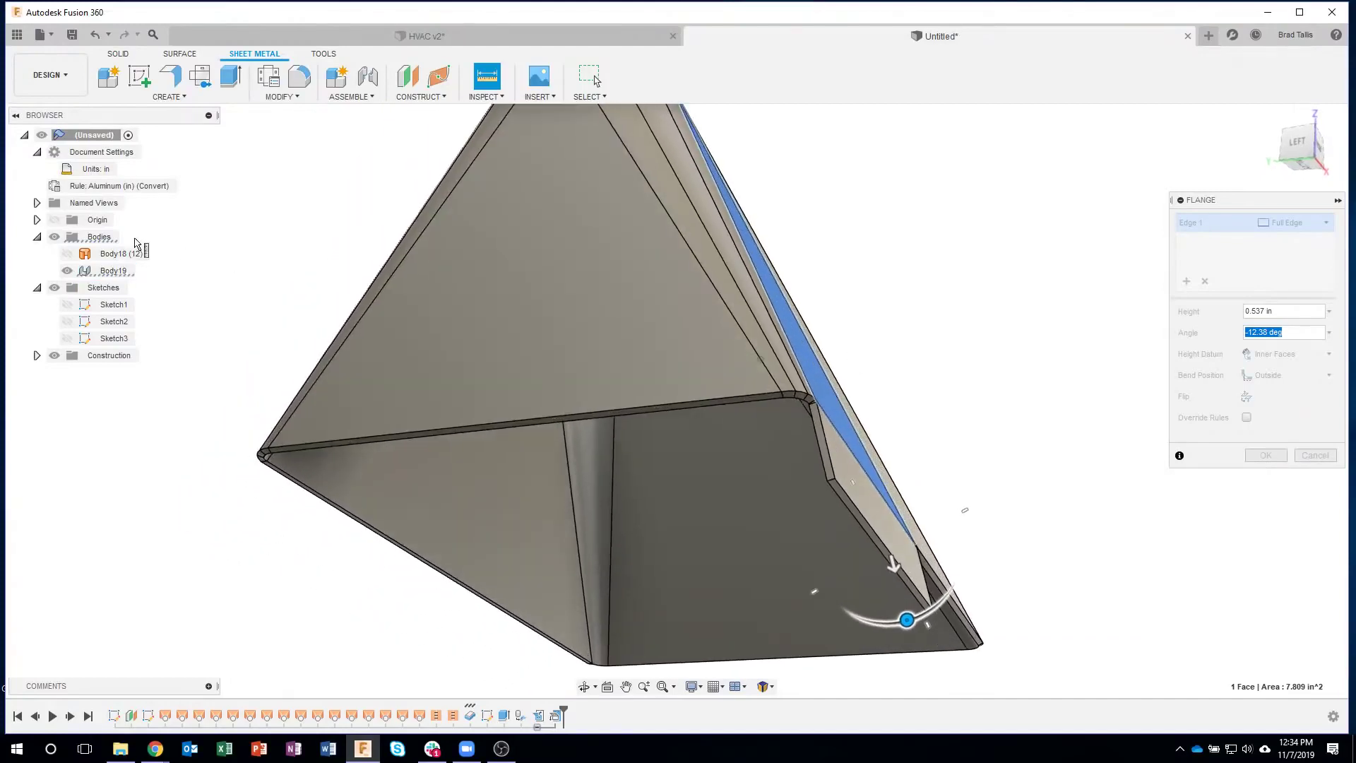
{"action": "left_click", "coordinate": [55, 220]}
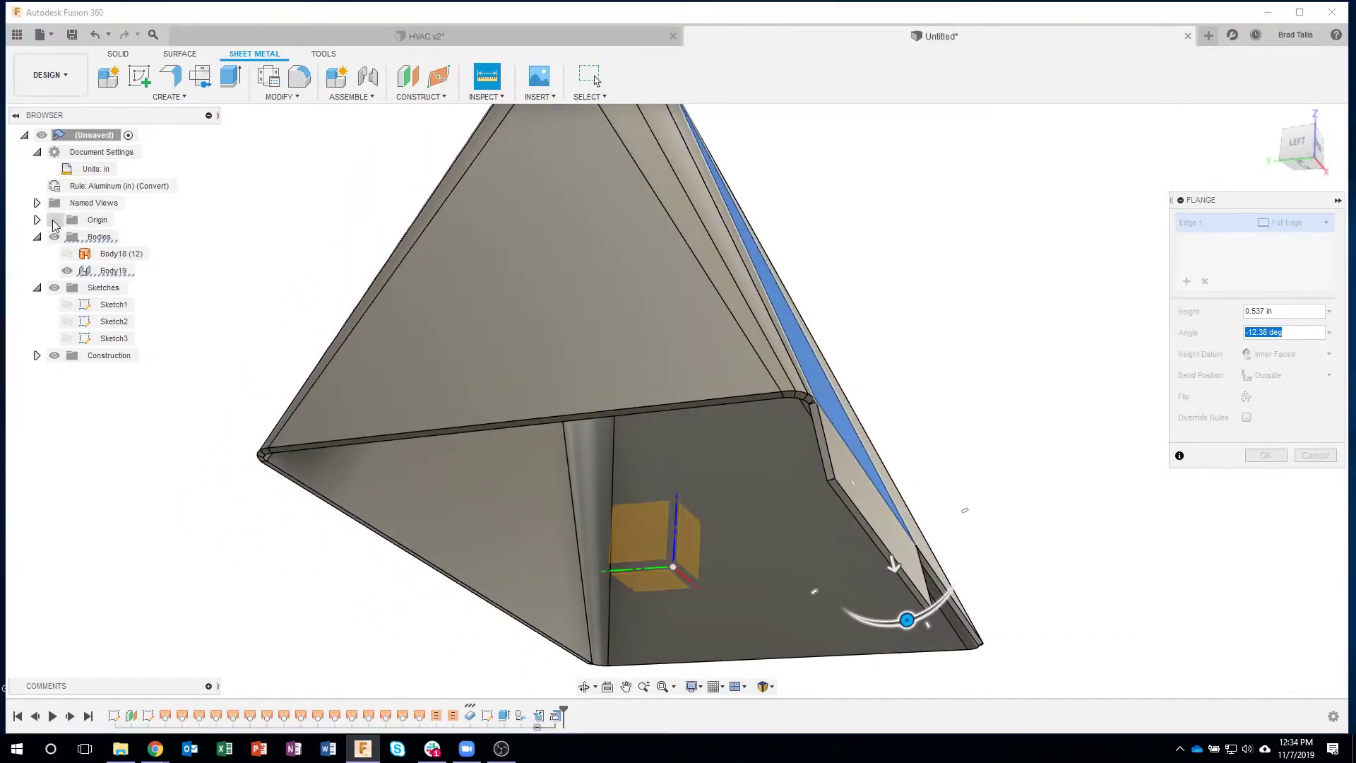
{"action": "middle_click_drag", "start_coordinate": [151, 288], "coordinate": [718, 537], "text": "shift"}
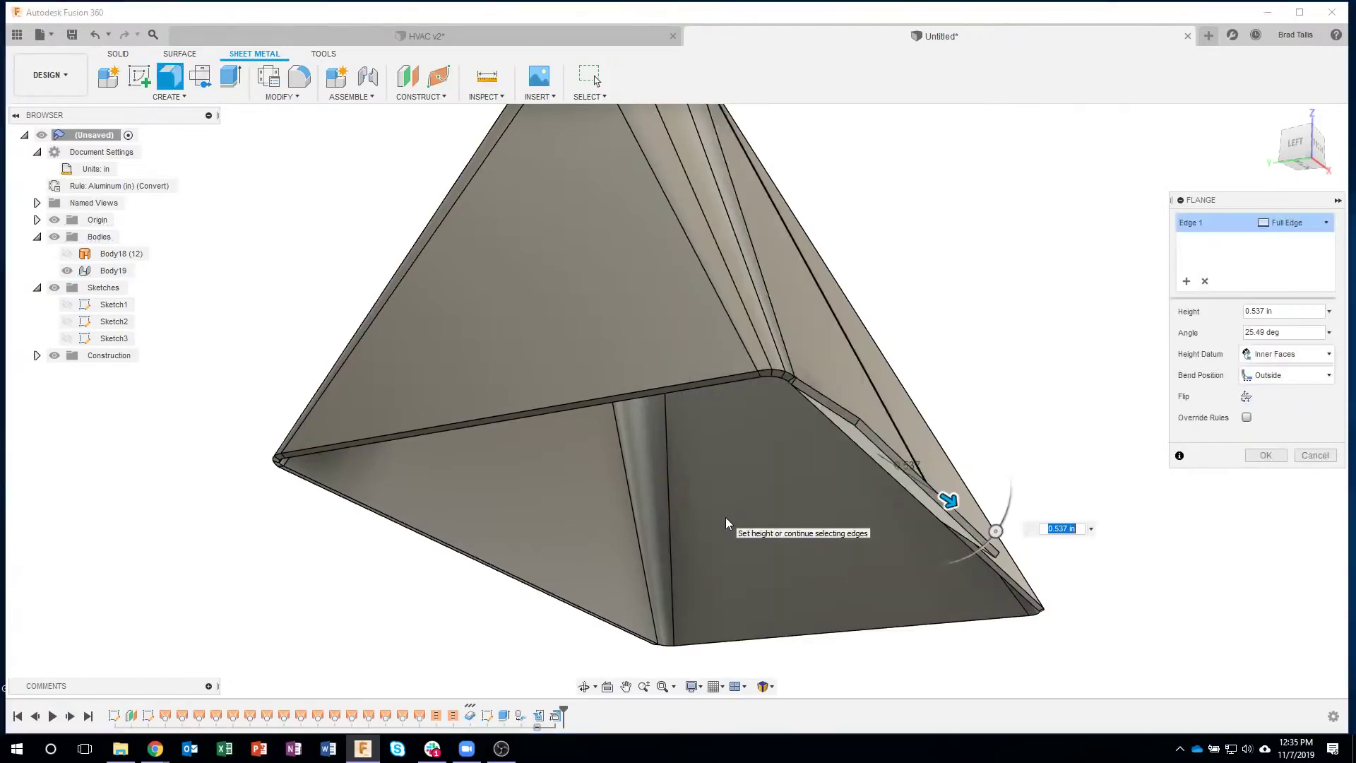
{"action": "middle_click_drag", "start_coordinate": [1066, 363], "coordinate": [834, 412], "text": "shift"}
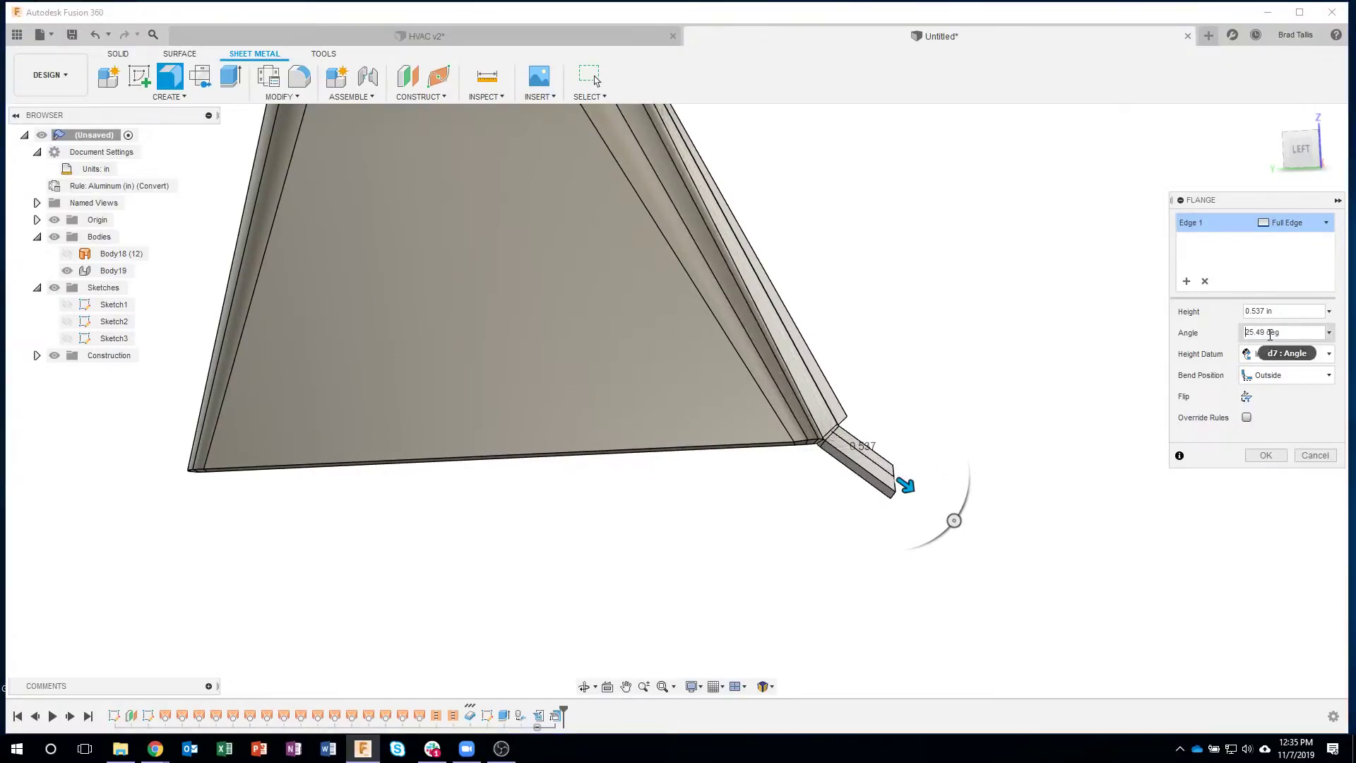
{"action": "type", "text": "-"}
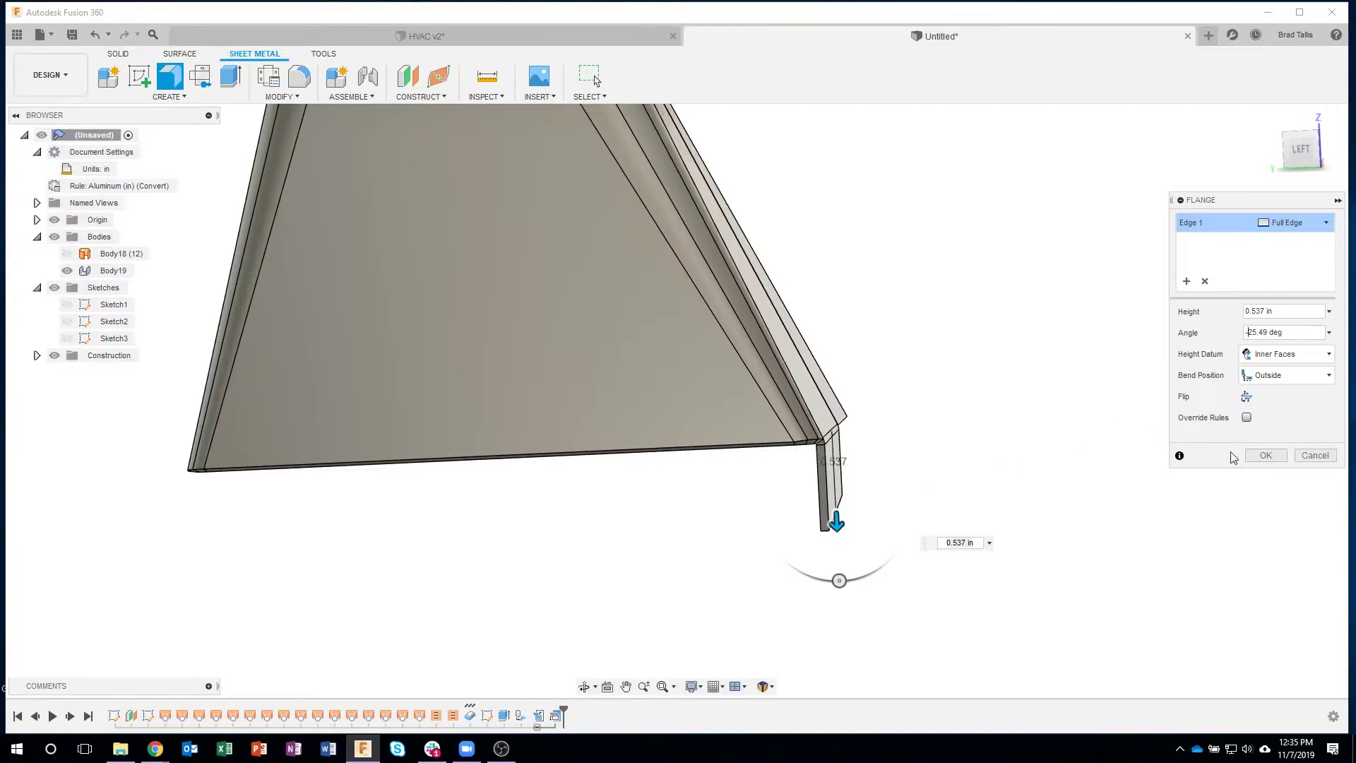
Accept the first base flange and show the origin planes.
{"action": "left_click", "coordinate": [1262, 456]}
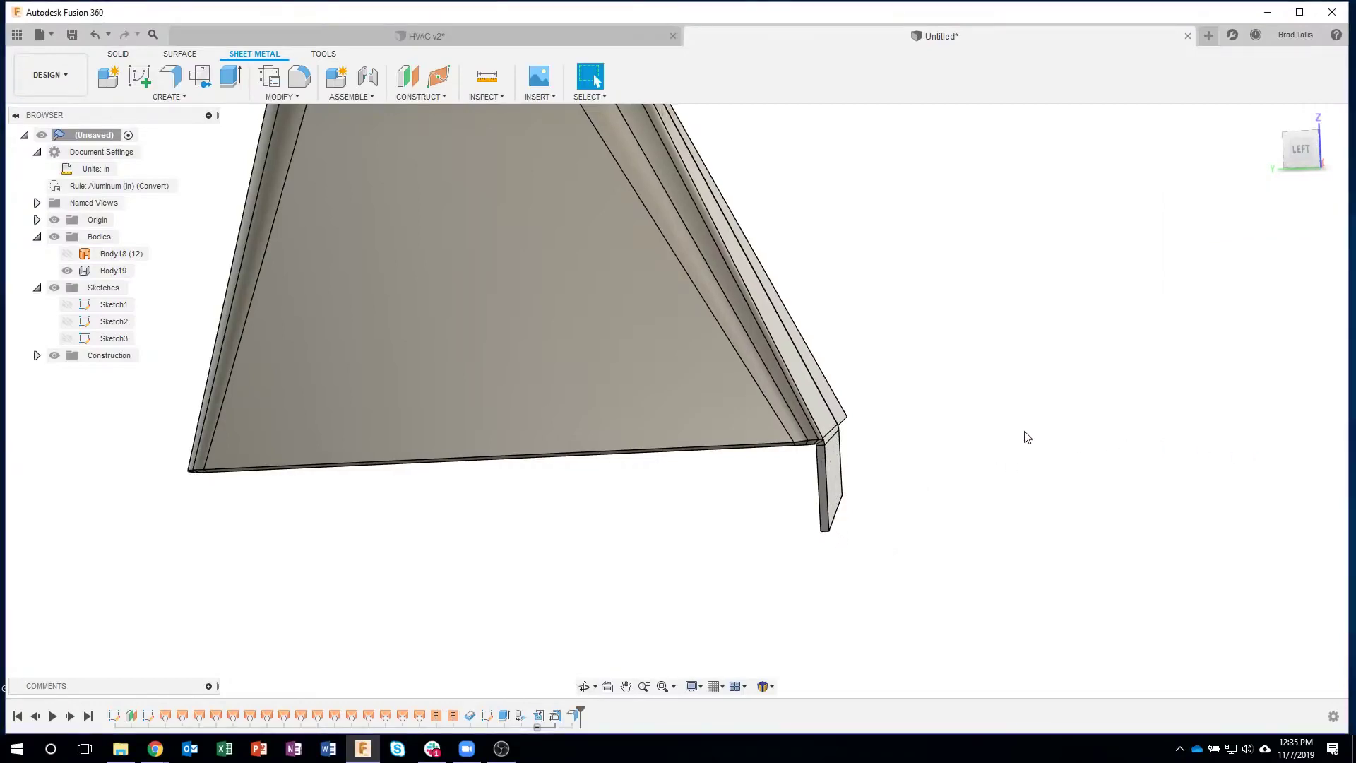
{"action": "middle_click_drag", "start_coordinate": [1023, 436], "coordinate": [130, 219], "text": "shift"}
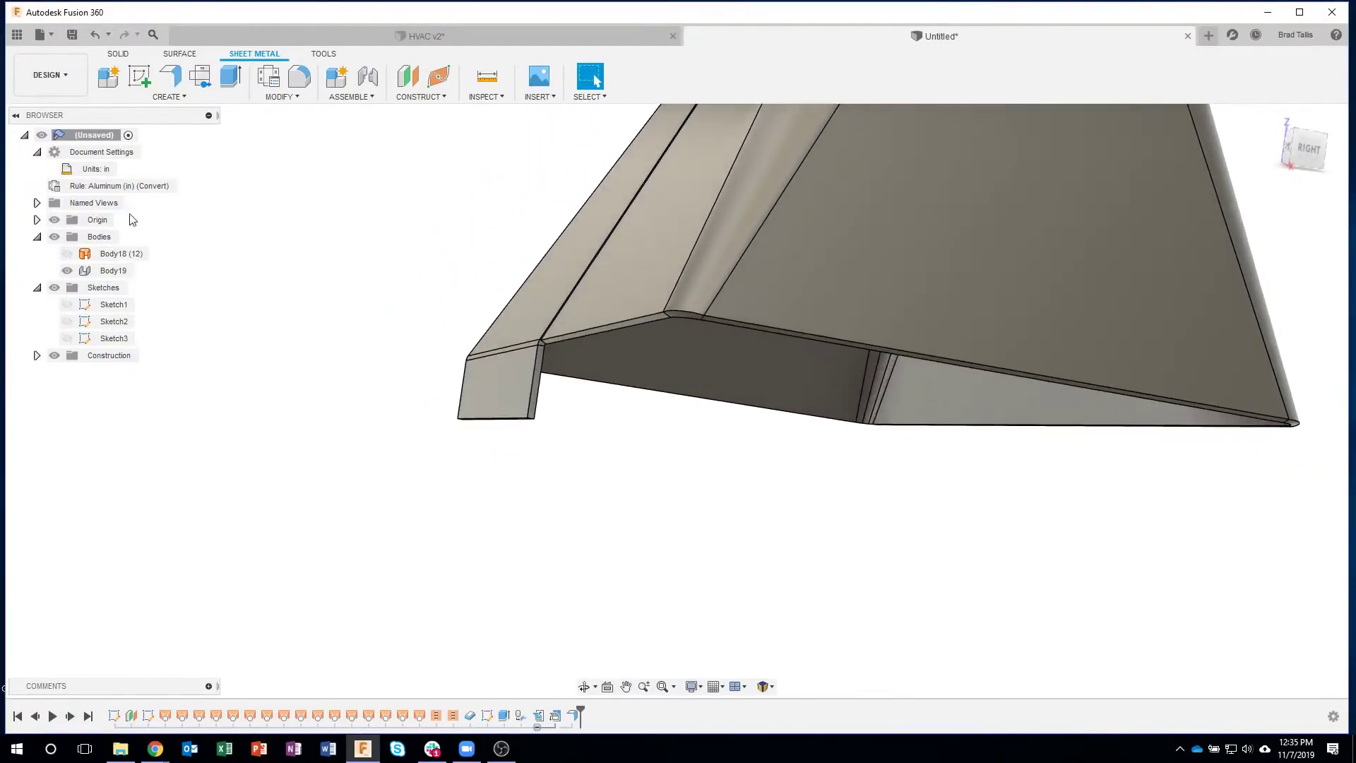
{"action": "left_click", "coordinate": [55, 220]}
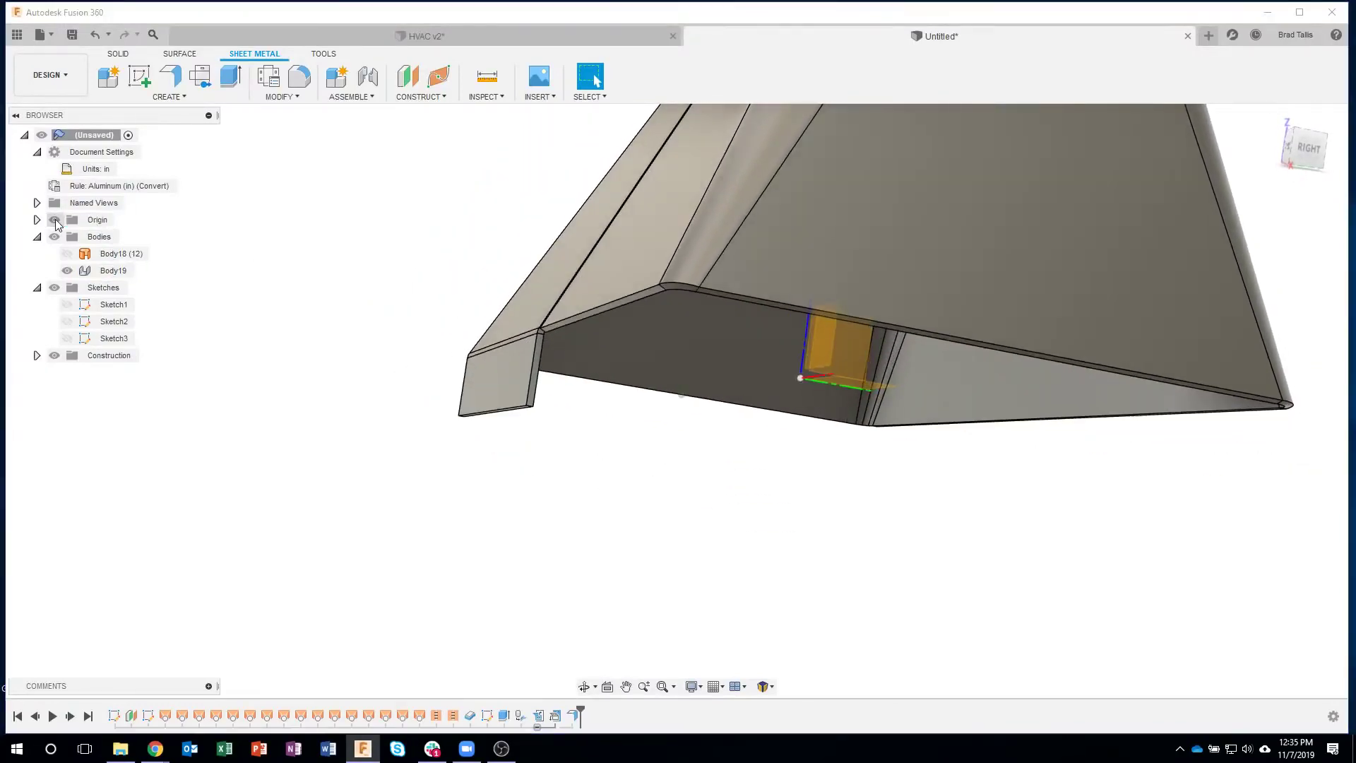
Create a full-edge flange about 0.38 in high on the bottom edge of the front face across the seam.
{"action": "right_click", "coordinate": [584, 328]}
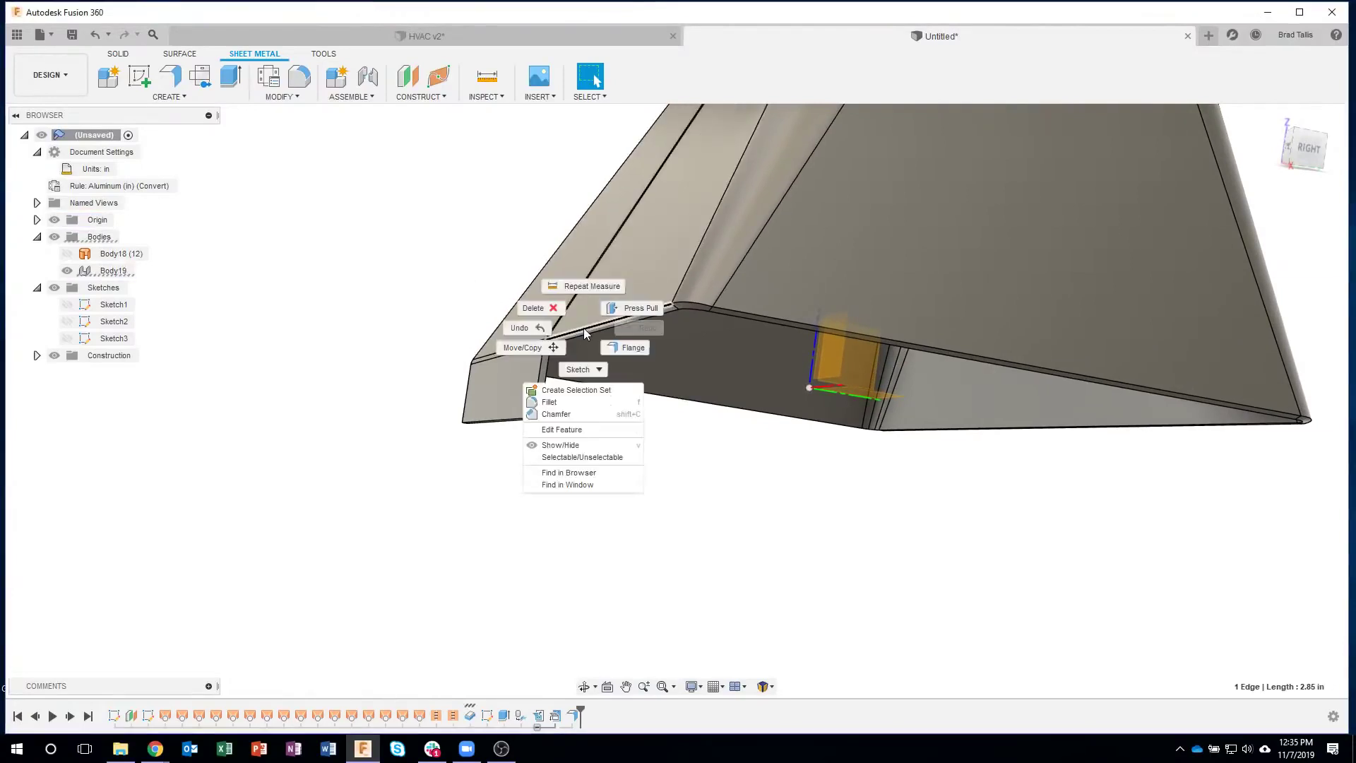
{"action": "left_click", "coordinate": [623, 351]}
{"action": "left_click_drag", "start_coordinate": [588, 313], "coordinate": [538, 280]}
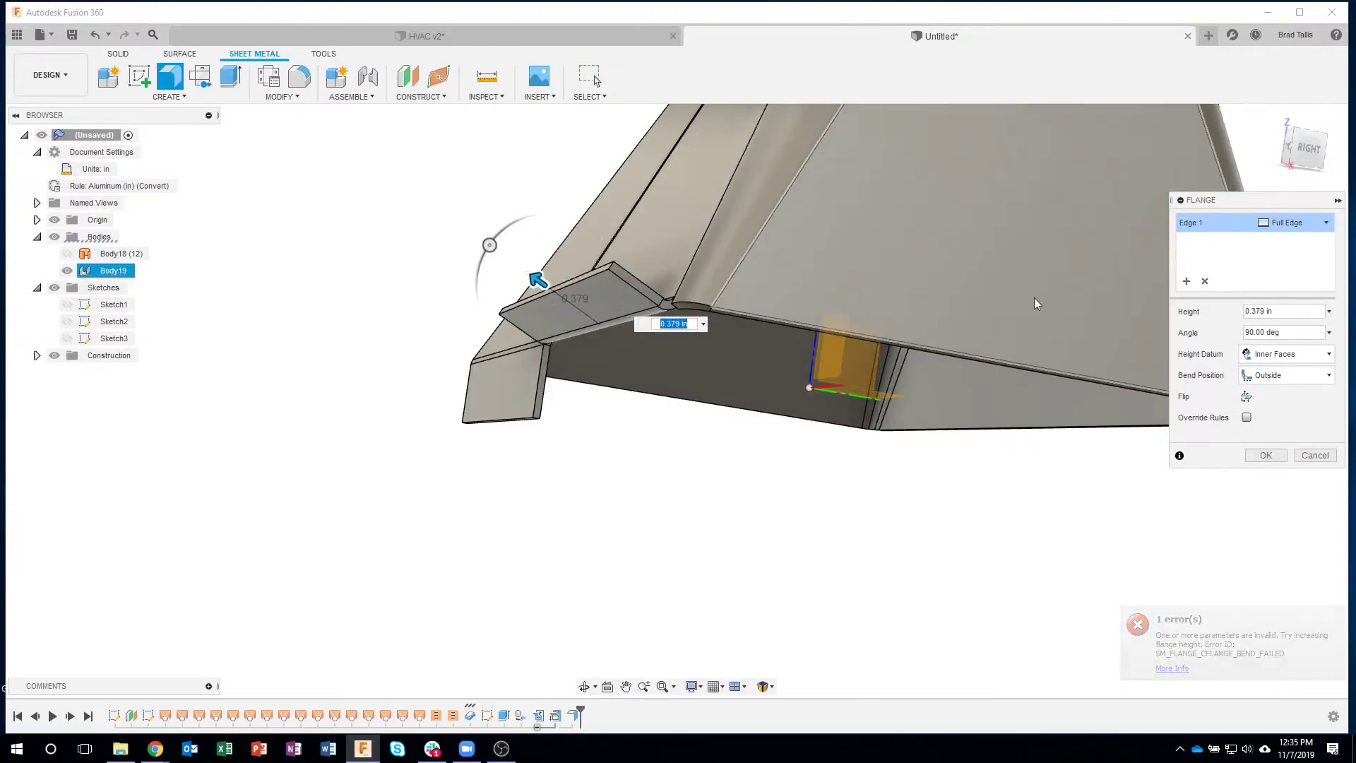
Set the second flange's angle to -25.49 degrees by measuring between its front face and an origin plane and making the value negative.
{"action": "left_click", "coordinate": [1330, 334]}
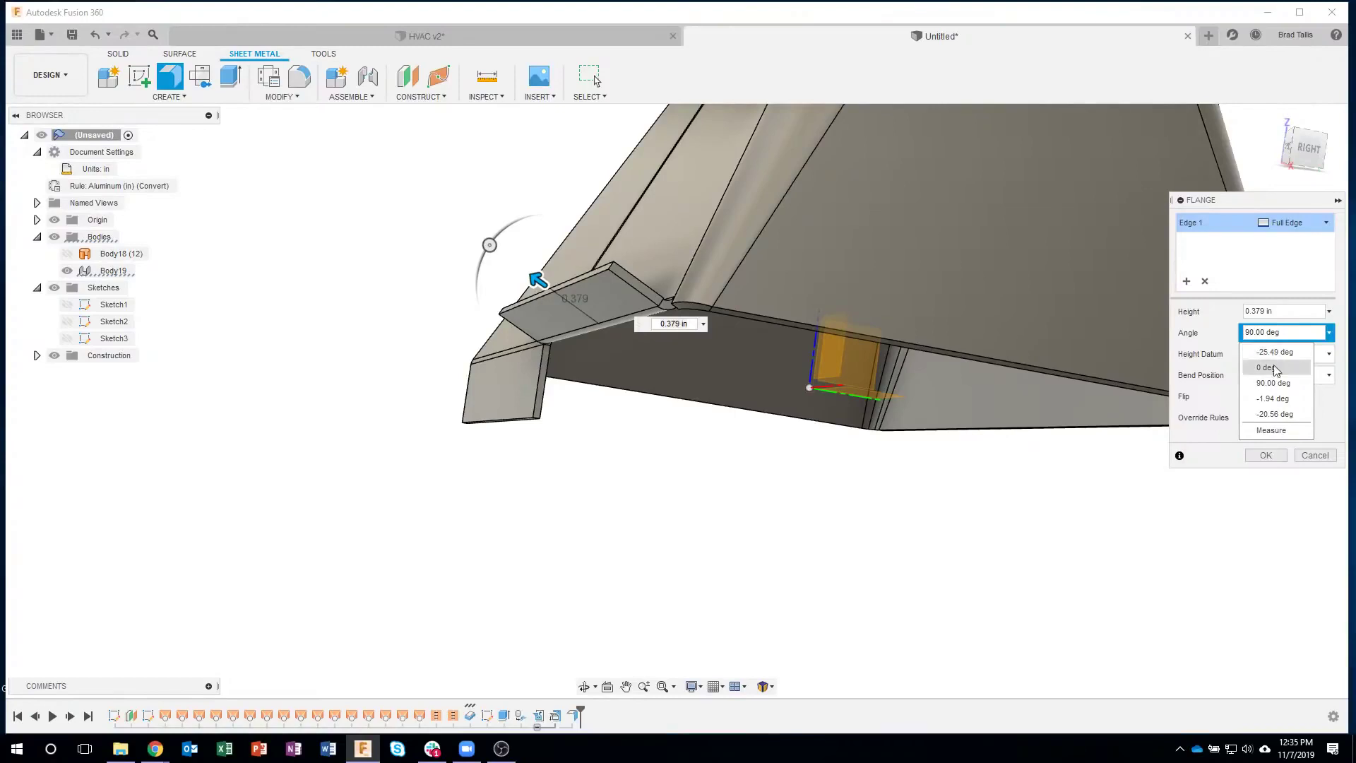
{"action": "left_click", "coordinate": [1274, 431]}
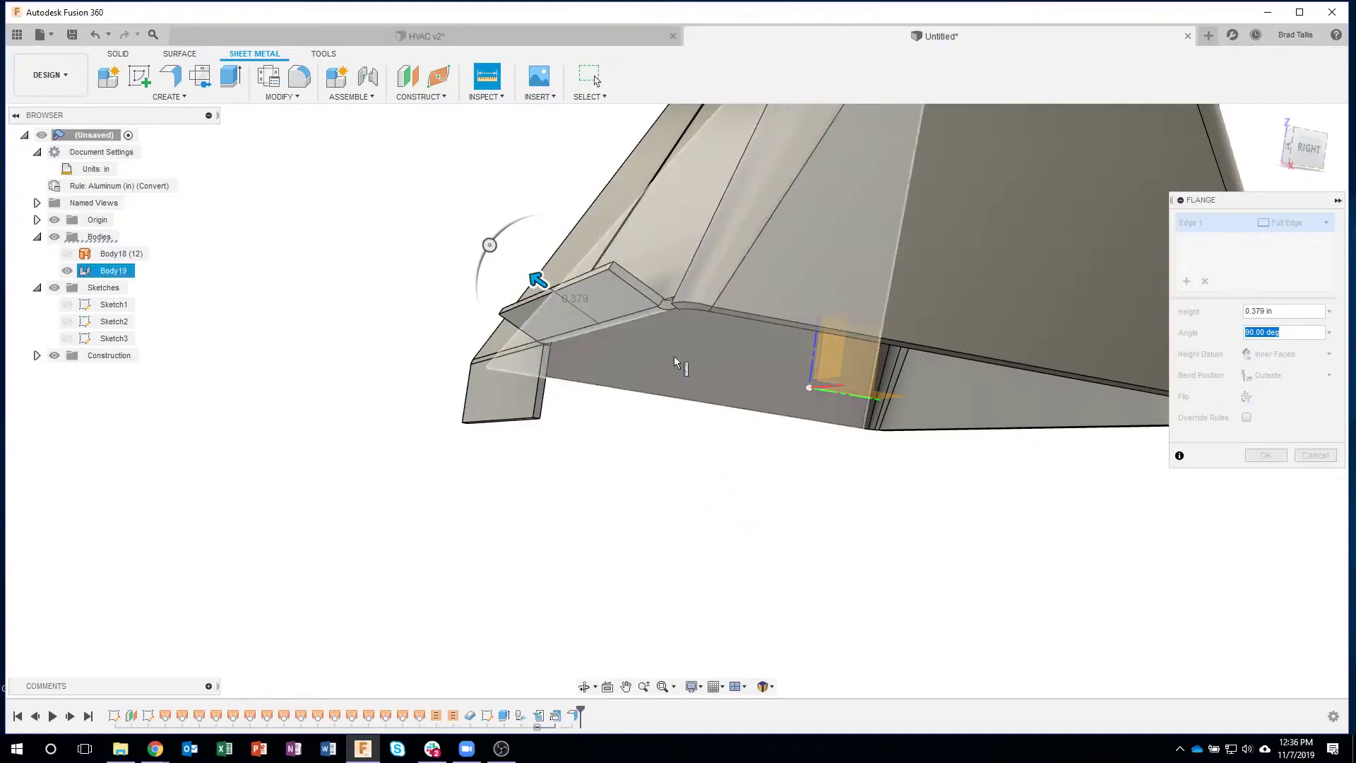
{"action": "left_click", "coordinate": [664, 228]}
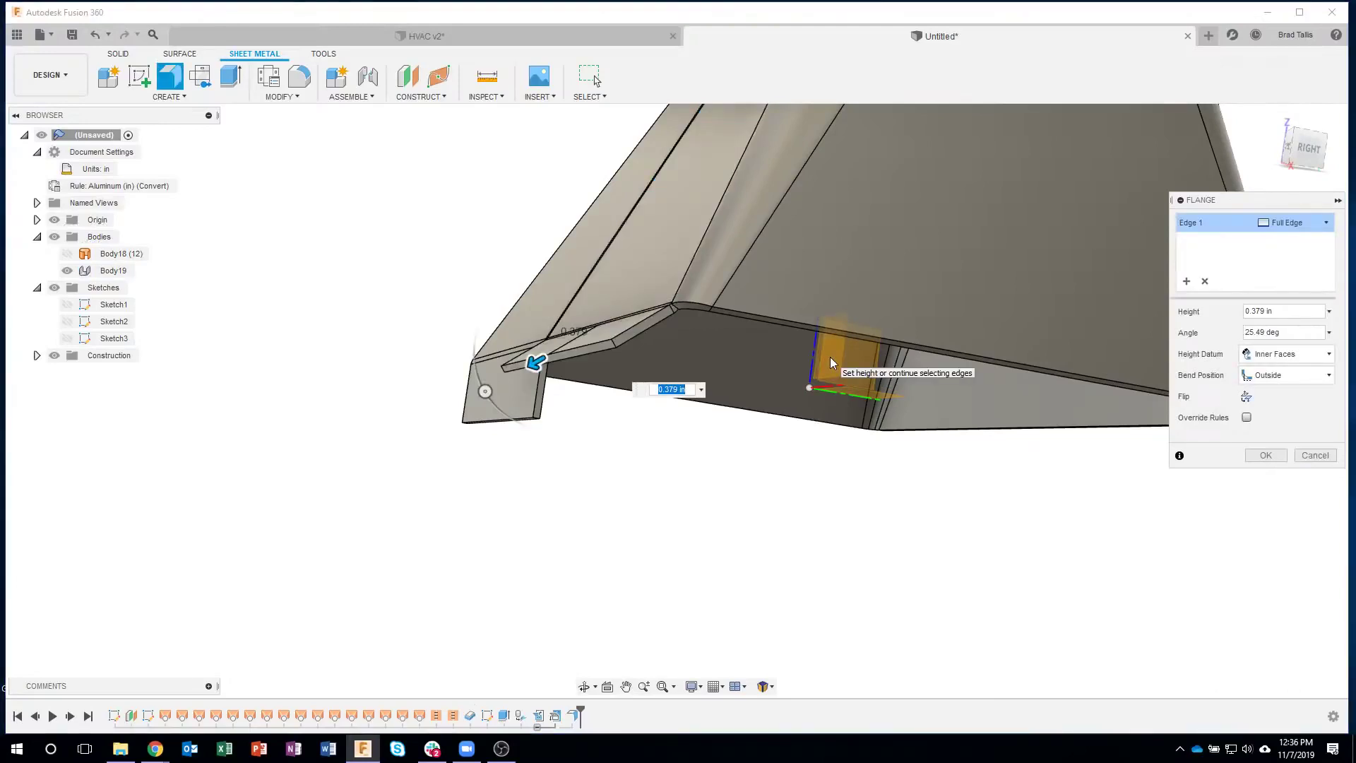
{"action": "left_click", "coordinate": [1249, 338]}
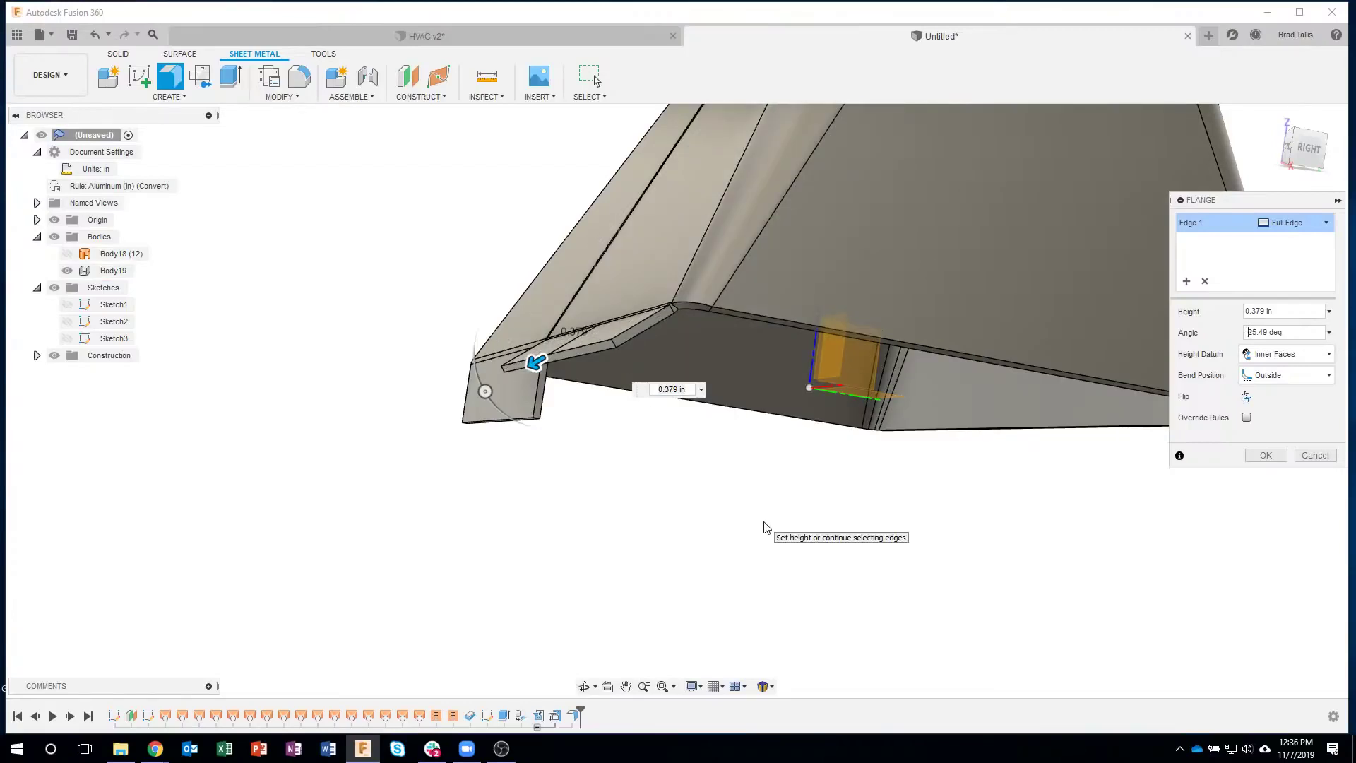
{"action": "type", "text": "-"}
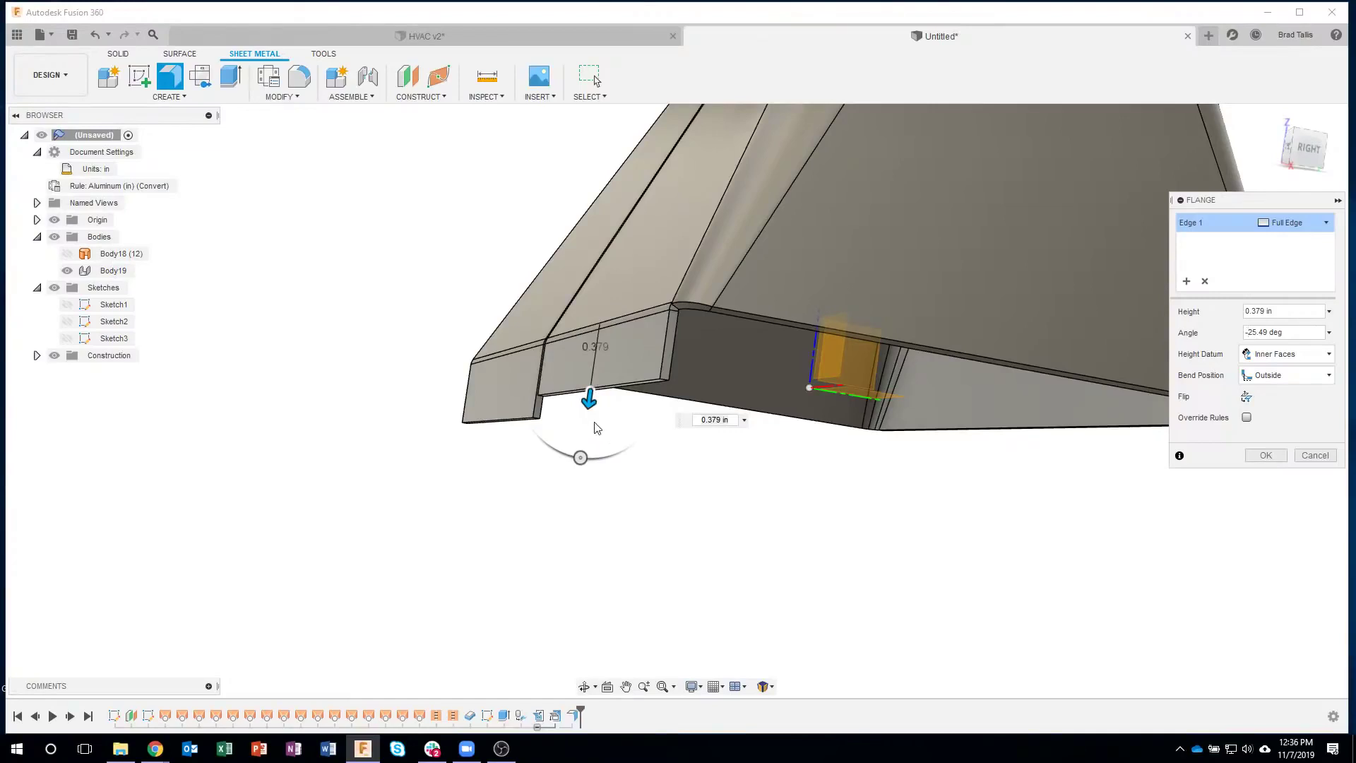
Extend the second flange freehand to about 0.56 in high to line up with the neighbouring flange.
{"action": "left_click_drag", "start_coordinate": [590, 400], "coordinate": [585, 427]}
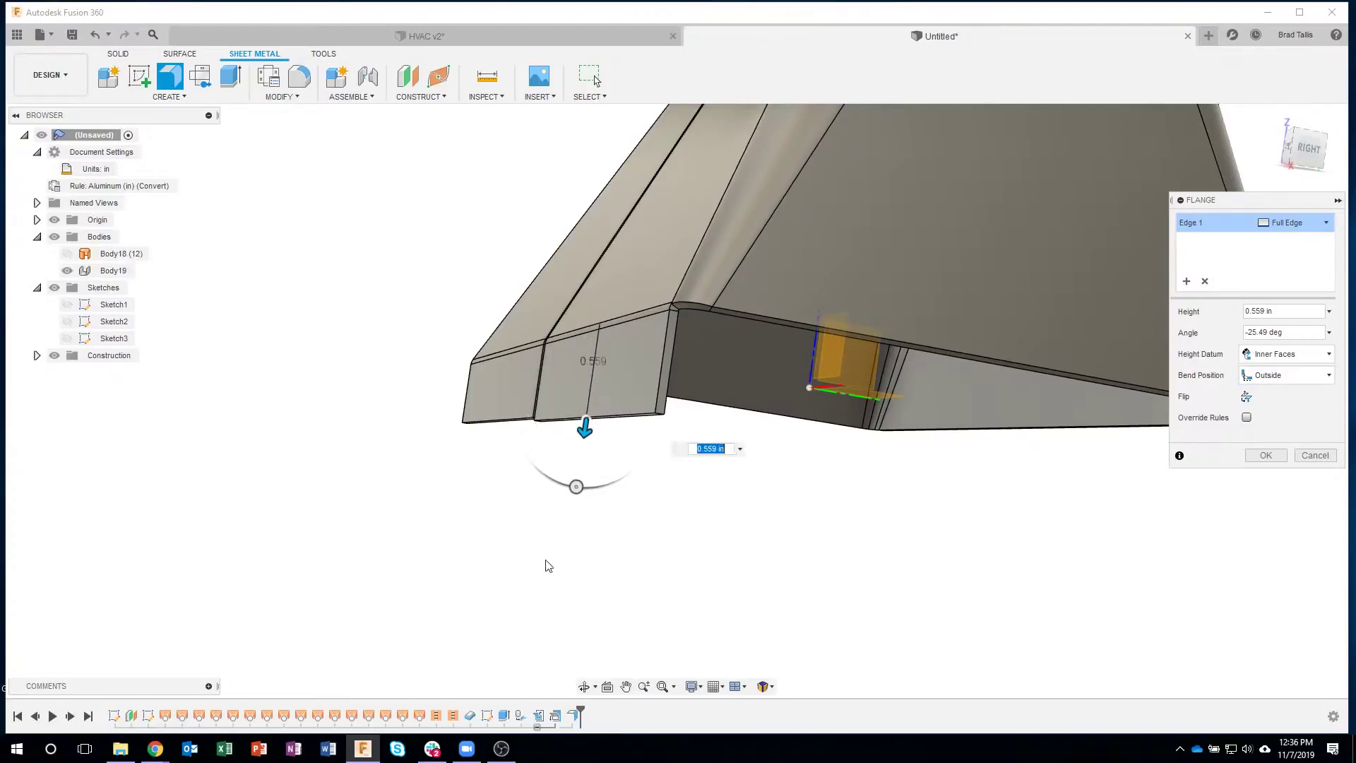
{"action": "middle_click_drag", "start_coordinate": [493, 480], "coordinate": [727, 396], "text": "shift"}
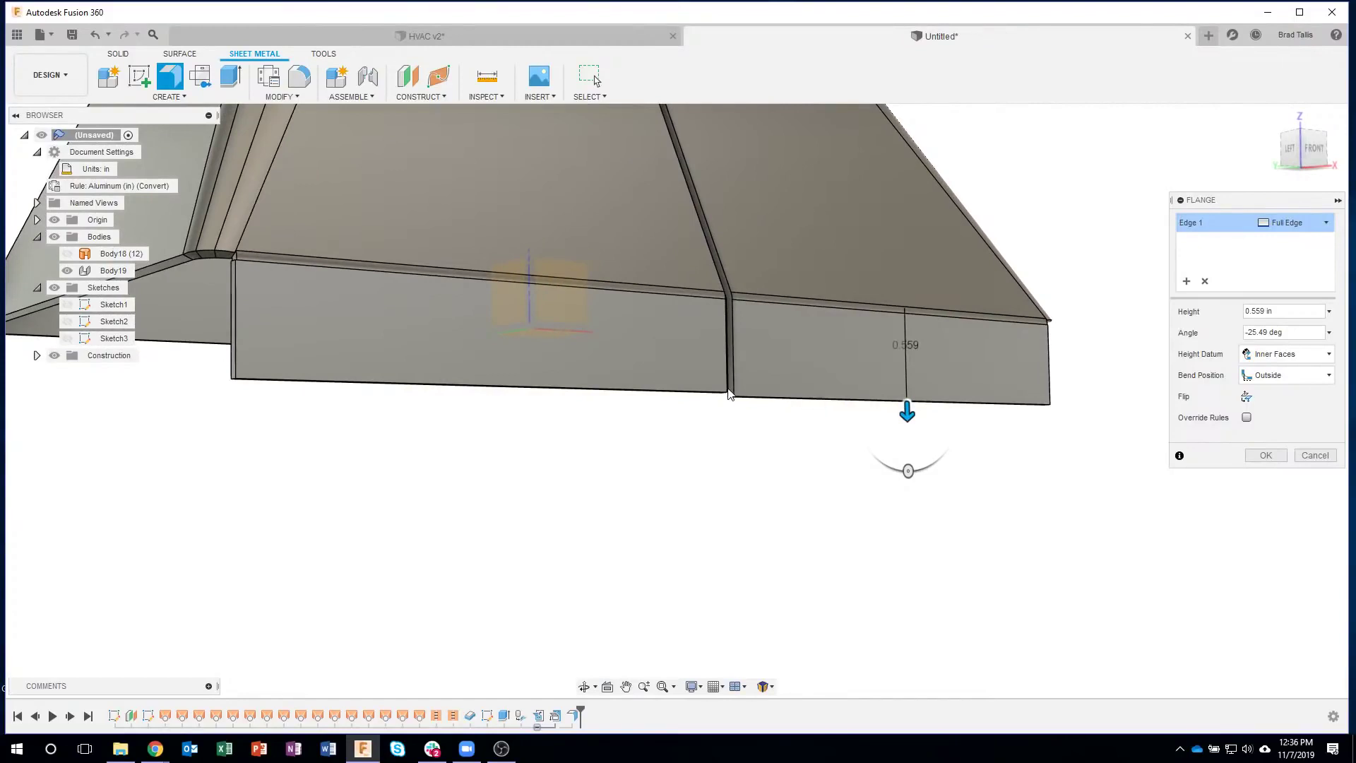
{"action": "middle_click_drag", "start_coordinate": [744, 394], "coordinate": [756, 395], "text": "shift"}
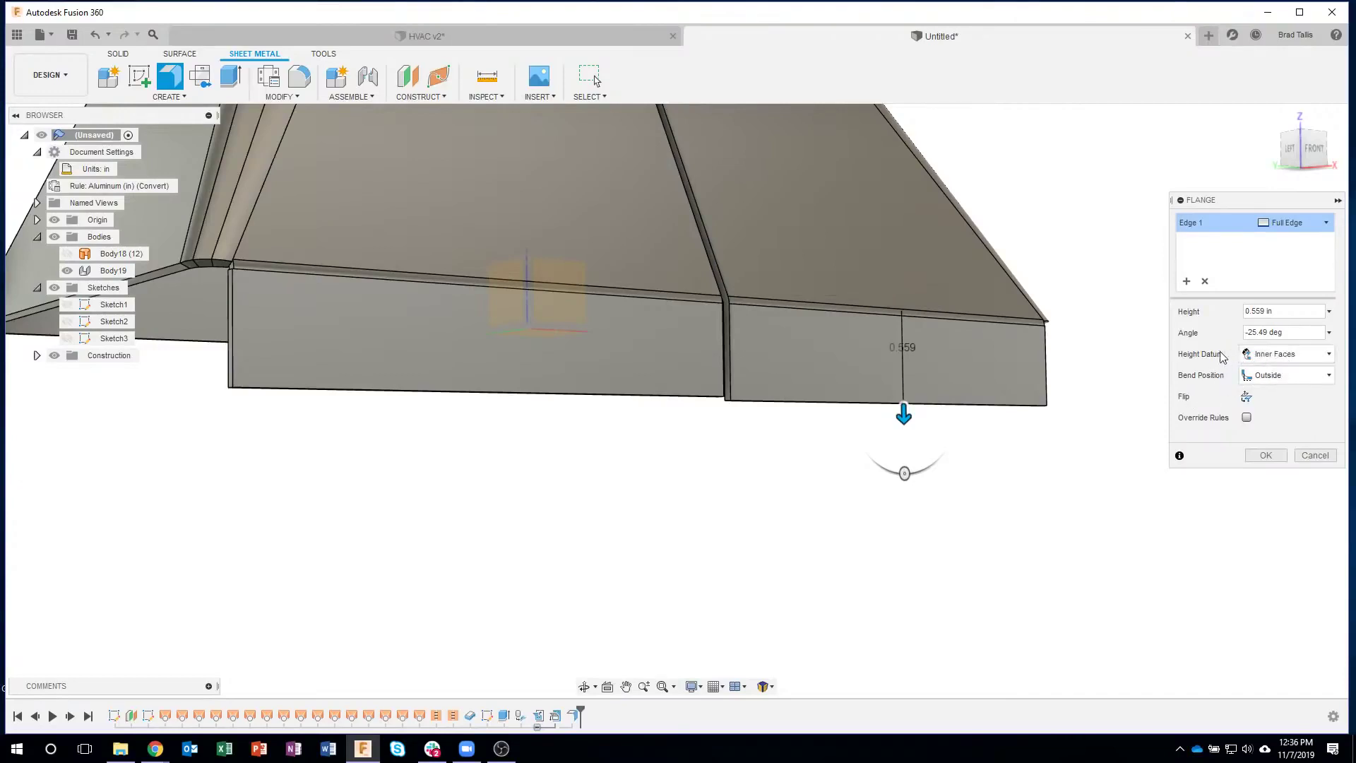
Set the second flange's height datum to Outer Faces and its height to 0.5 in, and accept it.
{"action": "left_click", "coordinate": [1289, 354]}
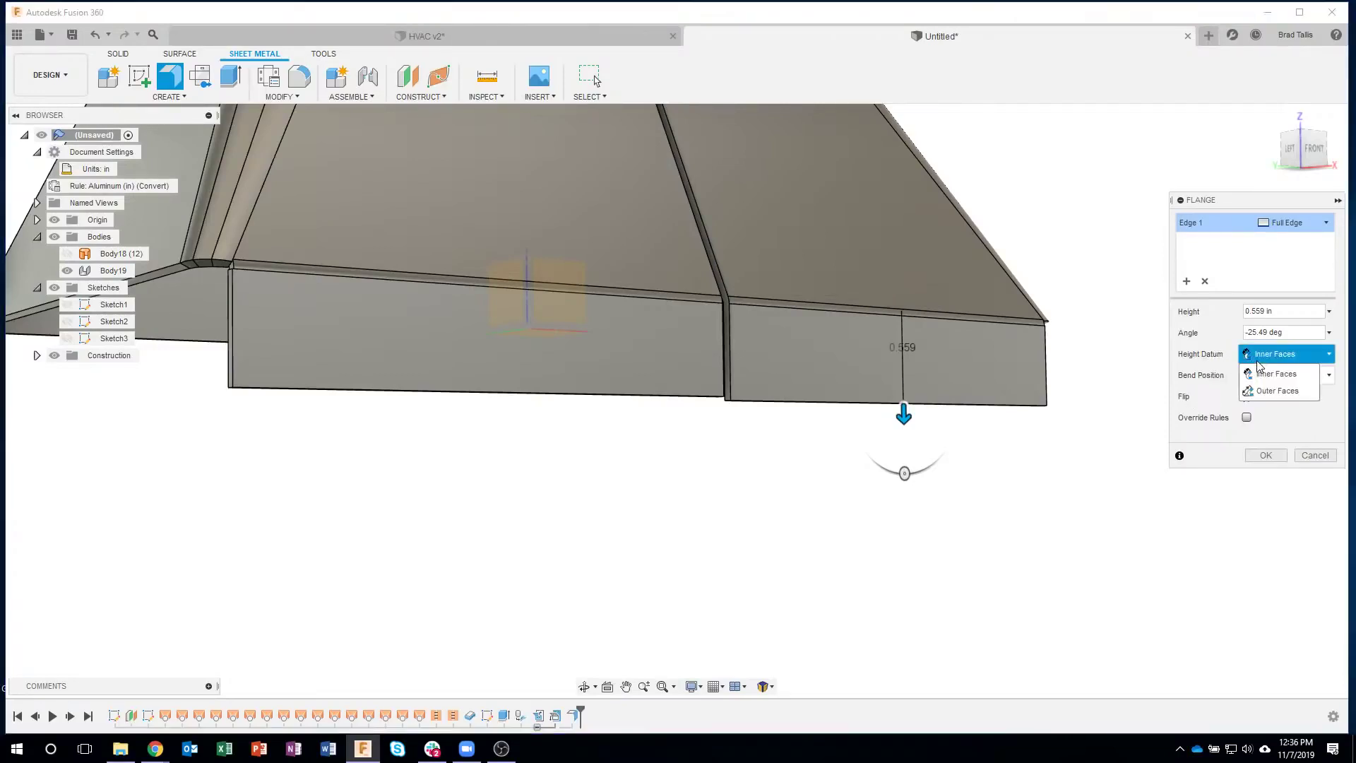
{"action": "left_click", "coordinate": [1269, 393]}
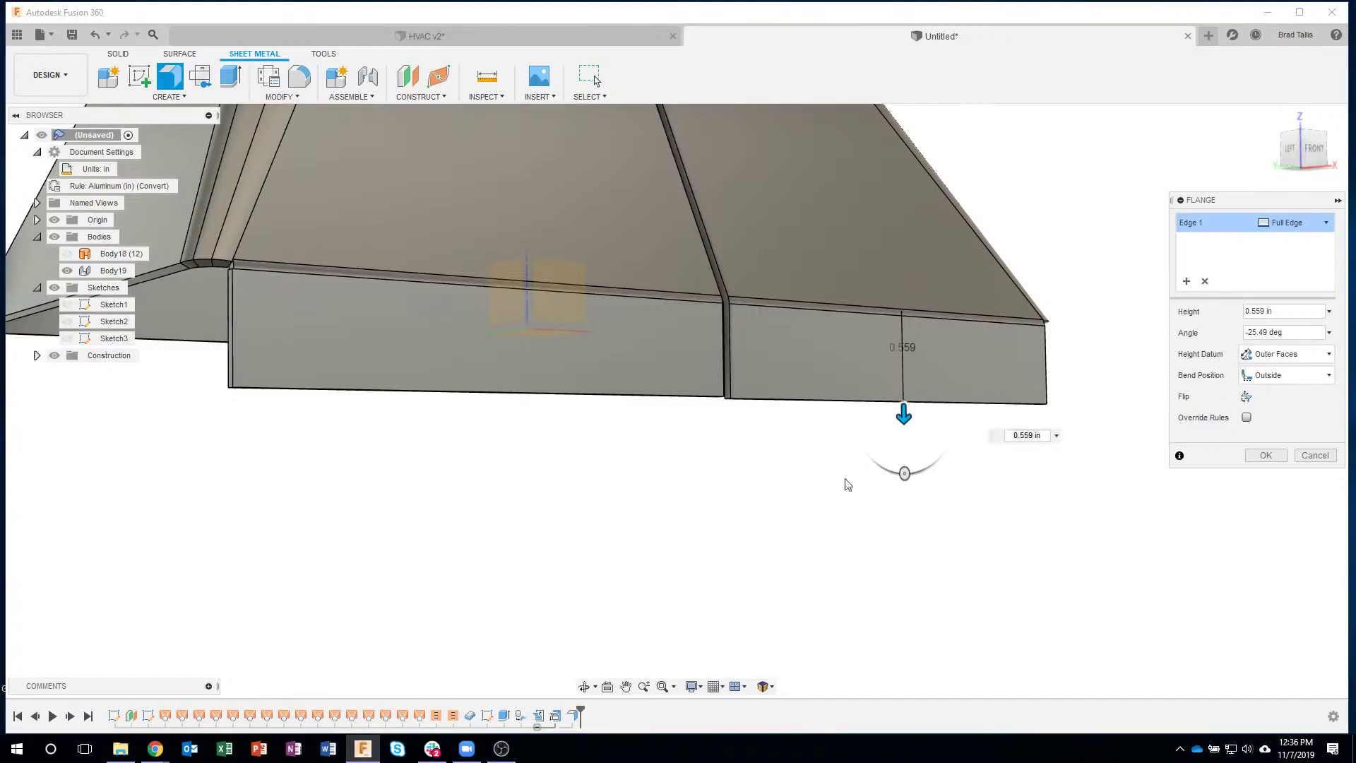
{"action": "middle_click_drag", "start_coordinate": [847, 485], "coordinate": [690, 424], "text": "shift"}
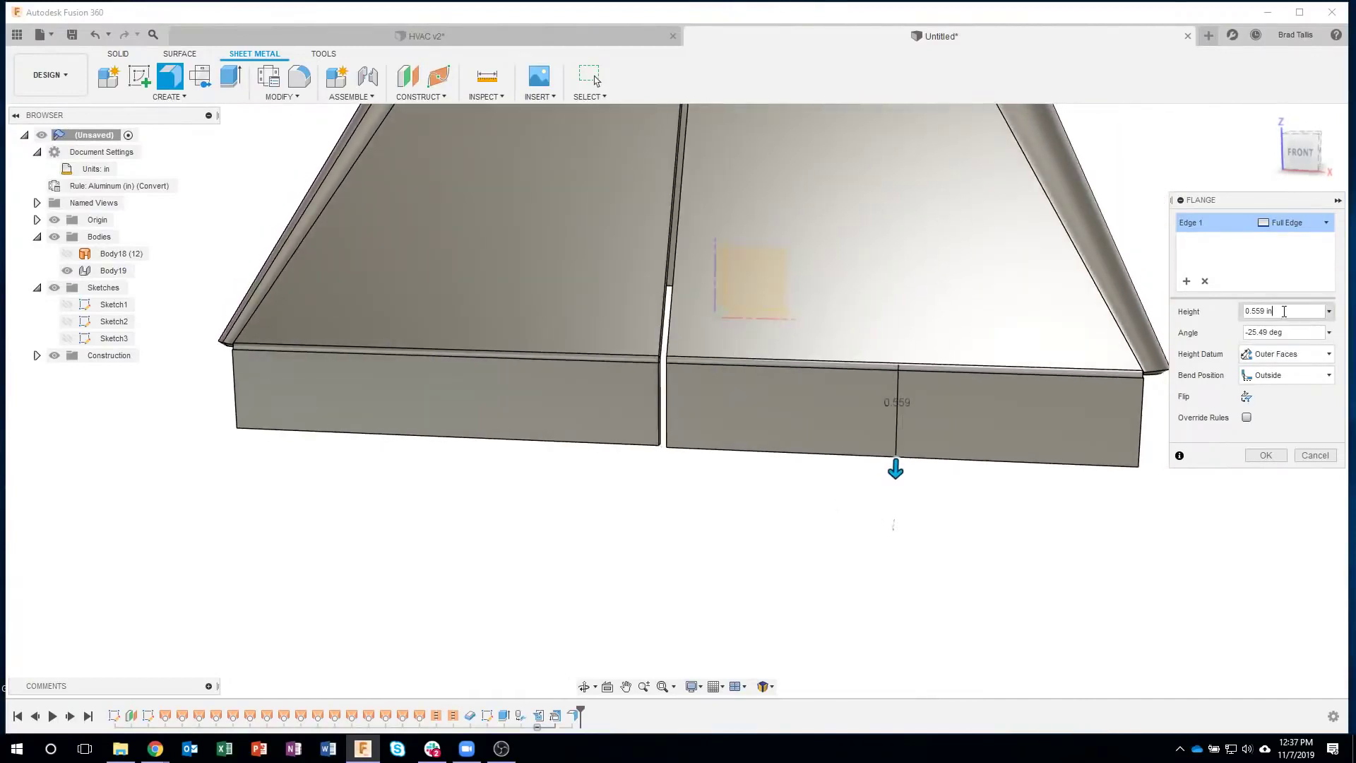
{"action": "type", "text": ".5"}
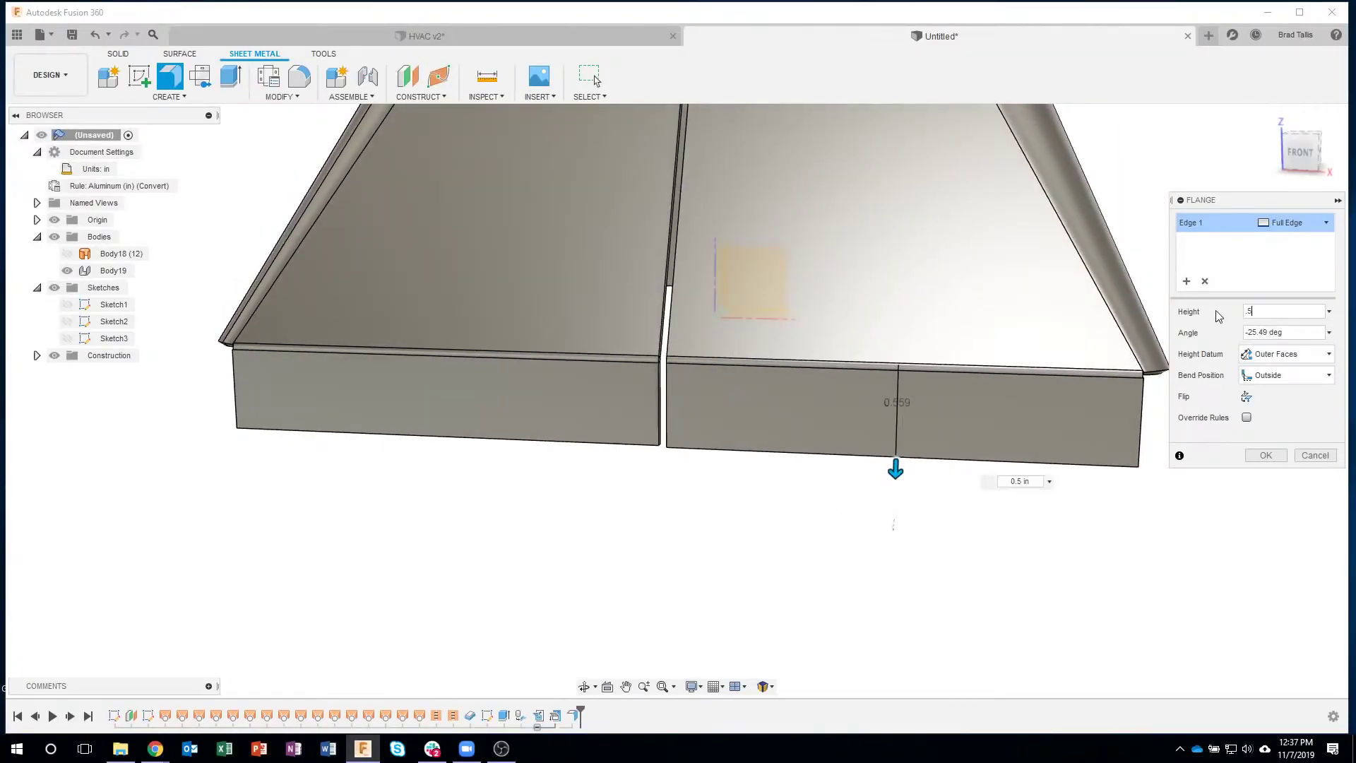
{"action": "left_click", "coordinate": [1263, 454]}
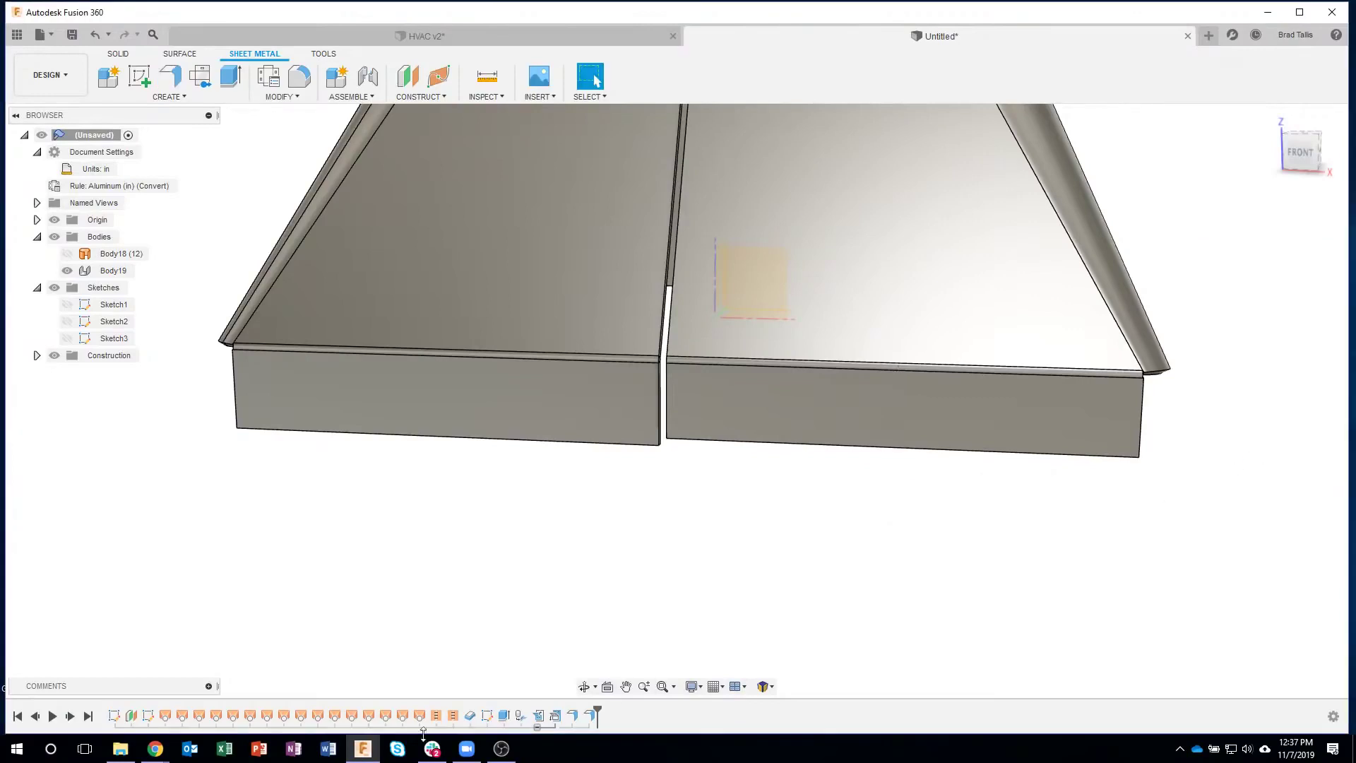
Edit the first front flange to a height of 0.5 in with the height datum set to Outer Faces.
{"action": "double_click", "coordinate": [573, 717]}
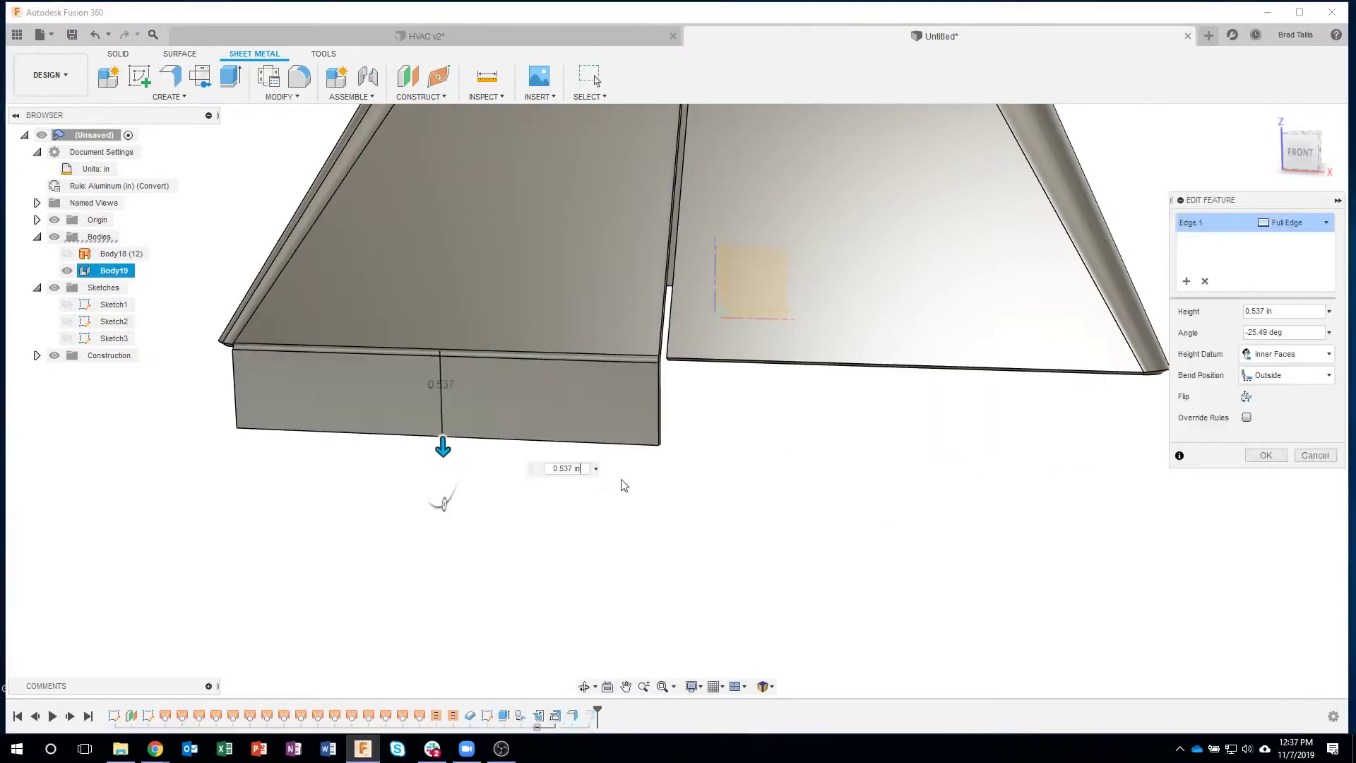
{"action": "left_click", "coordinate": [1283, 312]}
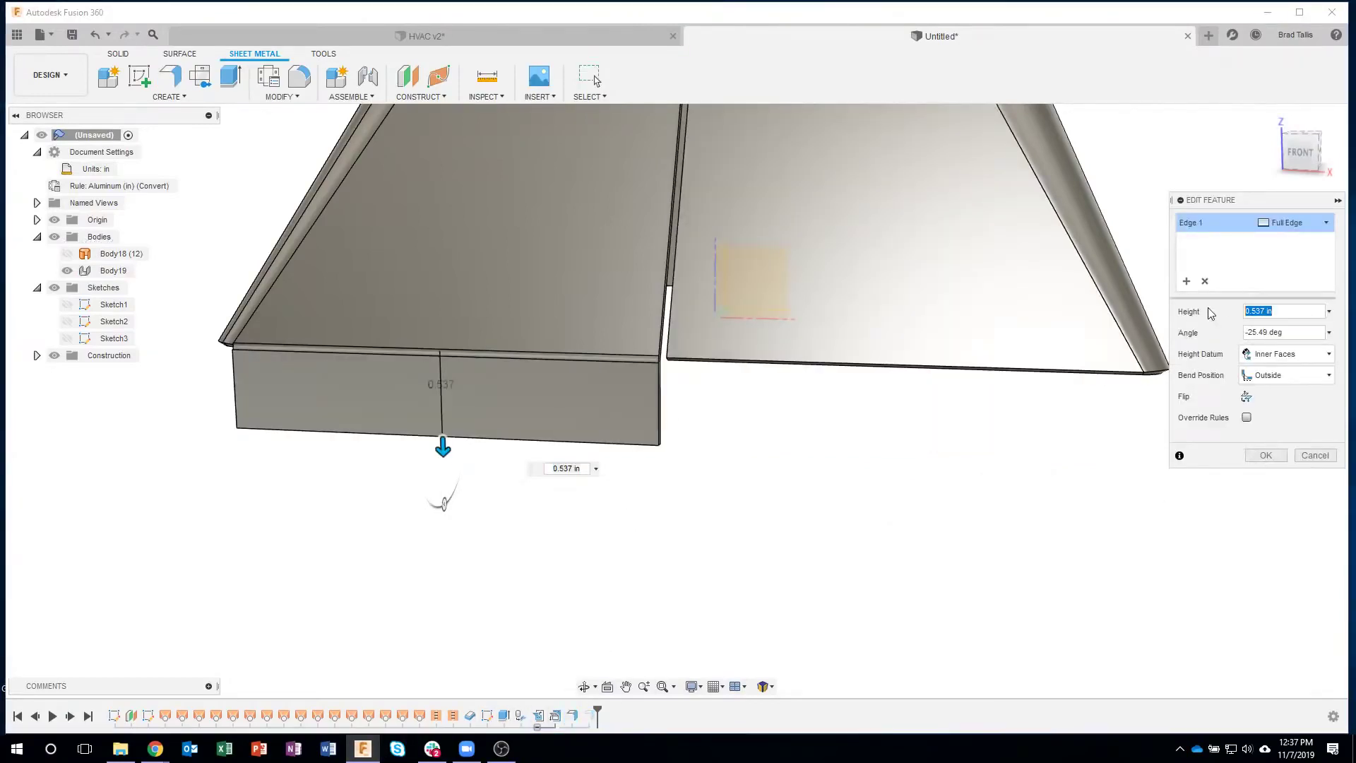
{"action": "left_click", "coordinate": [1290, 354]}
{"action": "left_click", "coordinate": [1283, 391]}
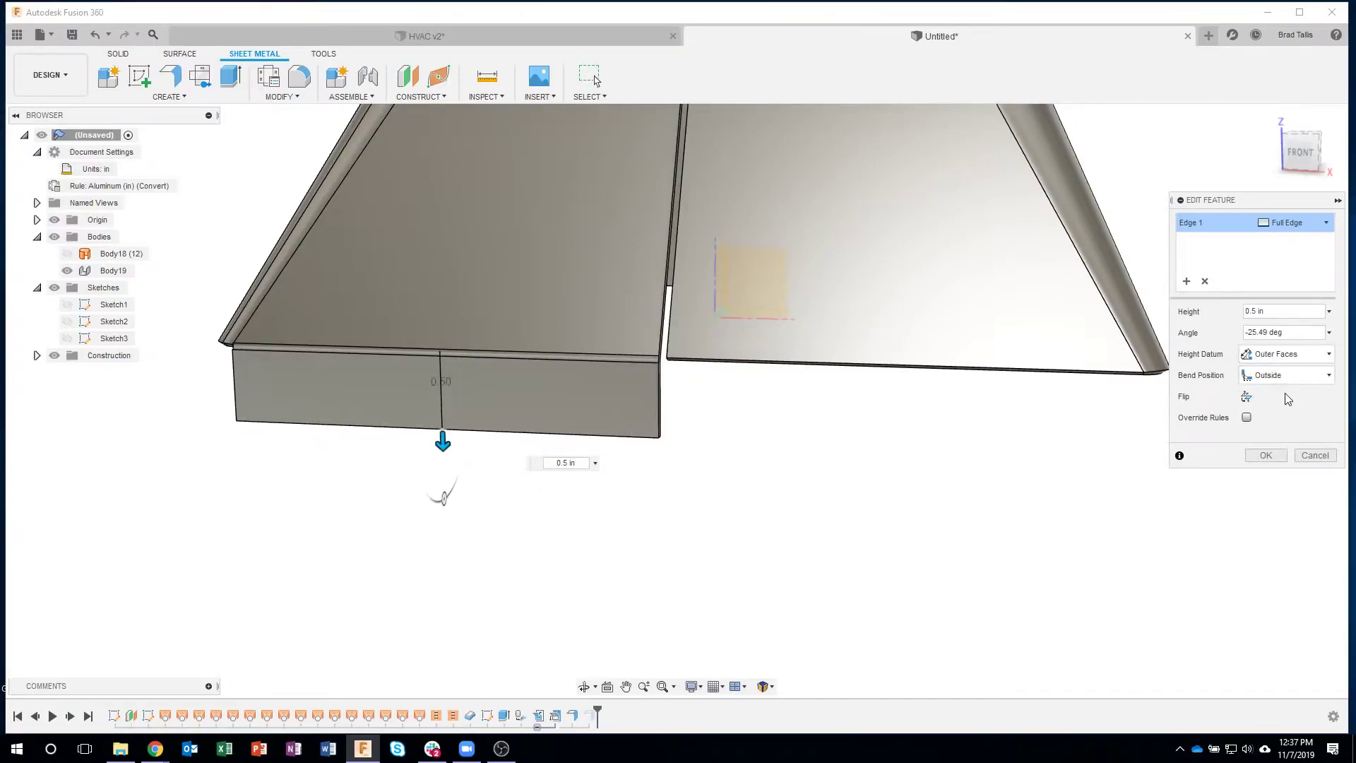
{"action": "left_click", "coordinate": [1267, 455]}
Create a full-edge flange about 0.46 in high on the bottom edge of the transition's left face.
{"action": "middle_click_drag", "start_coordinate": [682, 576], "coordinate": [500, 349], "text": "shift"}
{"action": "left_click", "coordinate": [553, 335]}
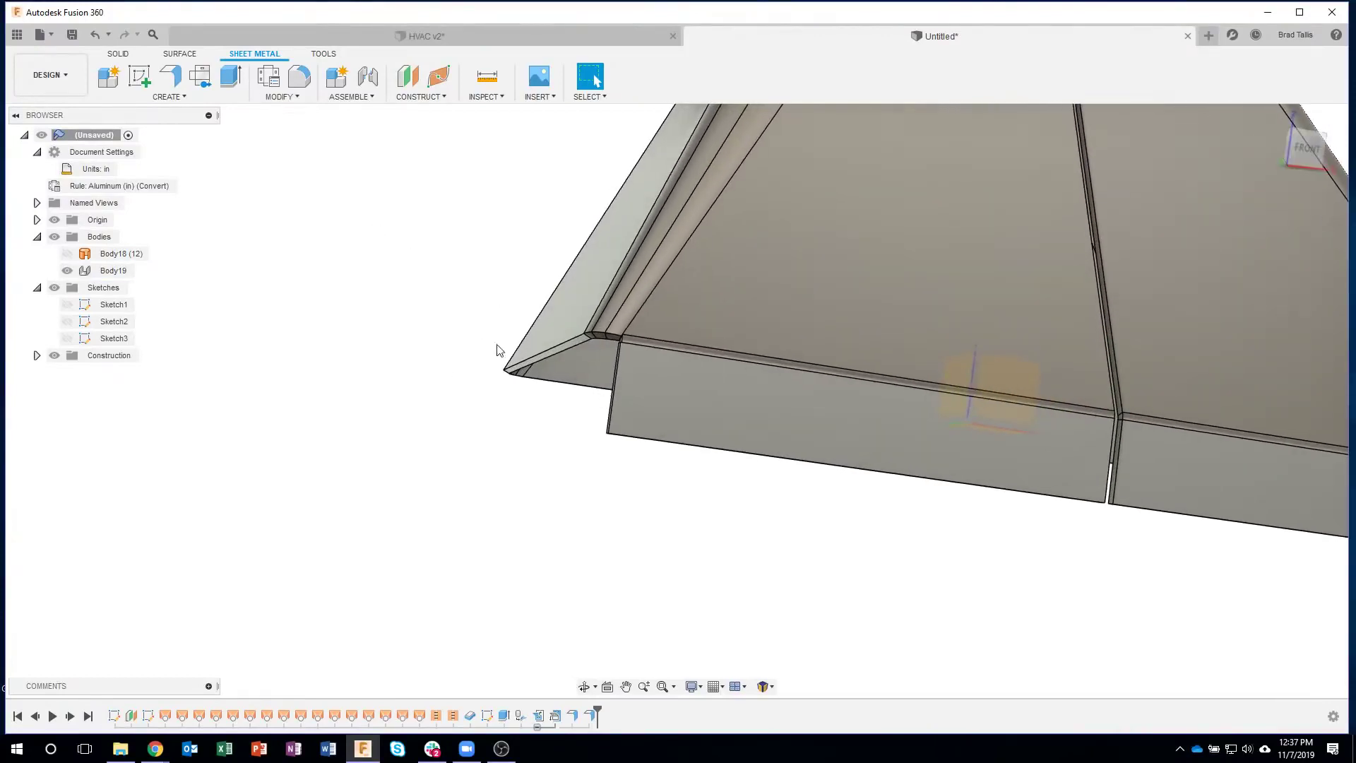
{"action": "right_click", "coordinate": [545, 347]}
{"action": "left_click", "coordinate": [582, 373]}
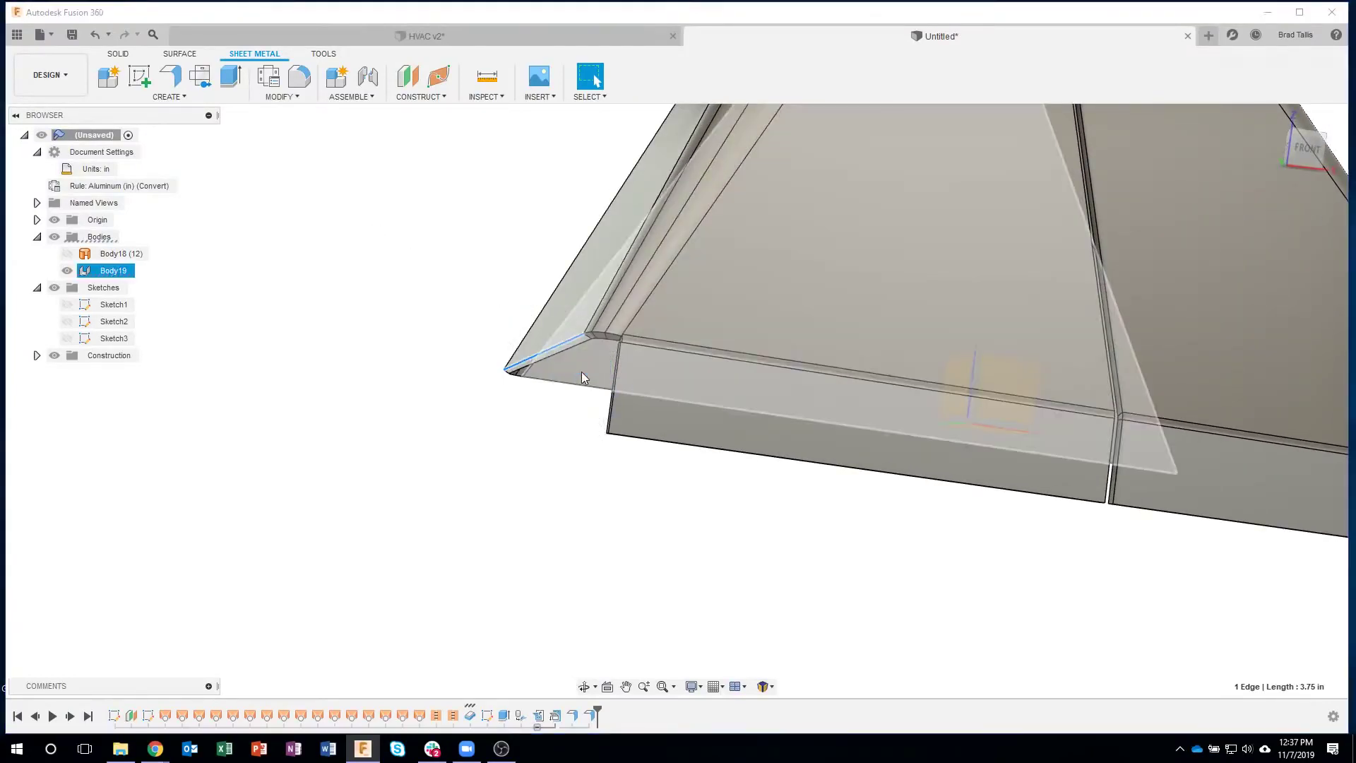
{"action": "left_click_drag", "start_coordinate": [514, 339], "coordinate": [451, 313]}
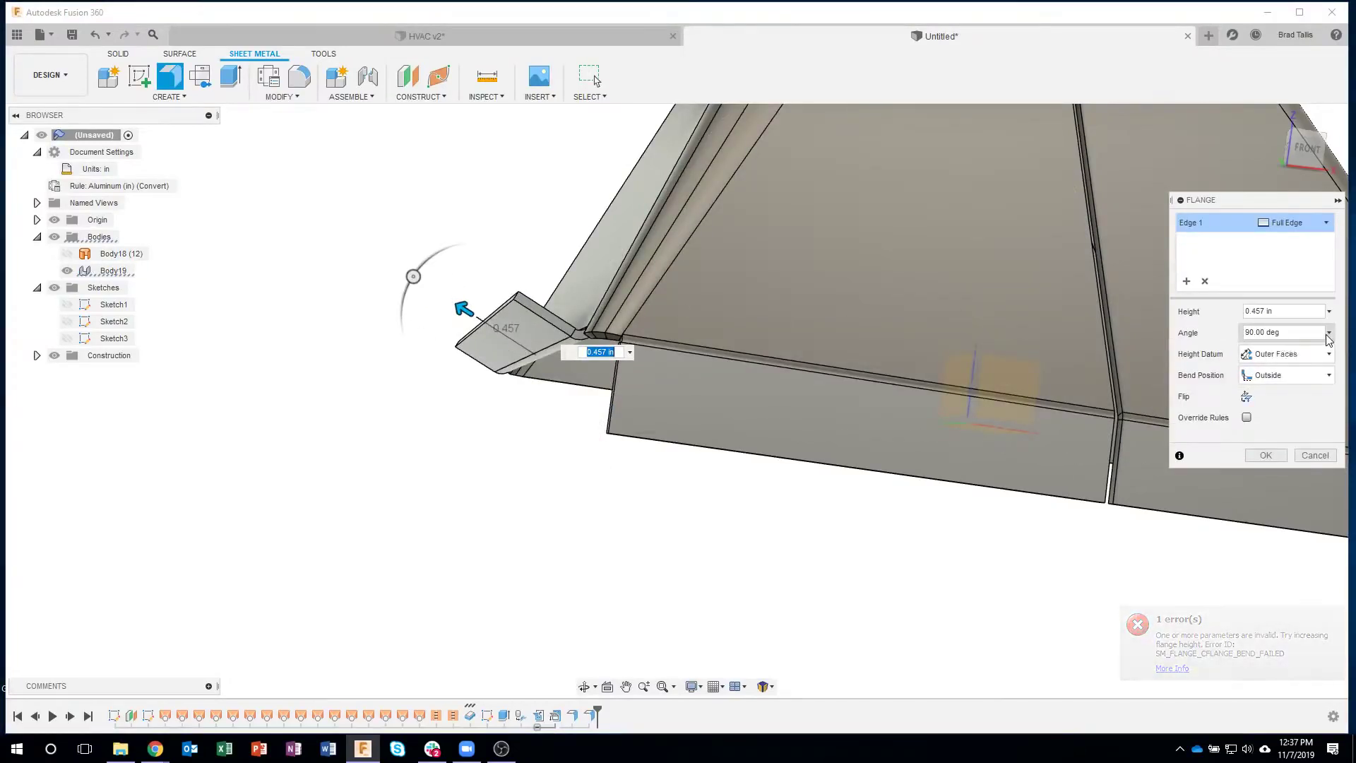
Set the left flange's angle to -24.23 degrees by measuring between the left face and an origin plane and making the value negative.
{"action": "left_click", "coordinate": [1328, 333]}
{"action": "left_click", "coordinate": [1244, 432]}
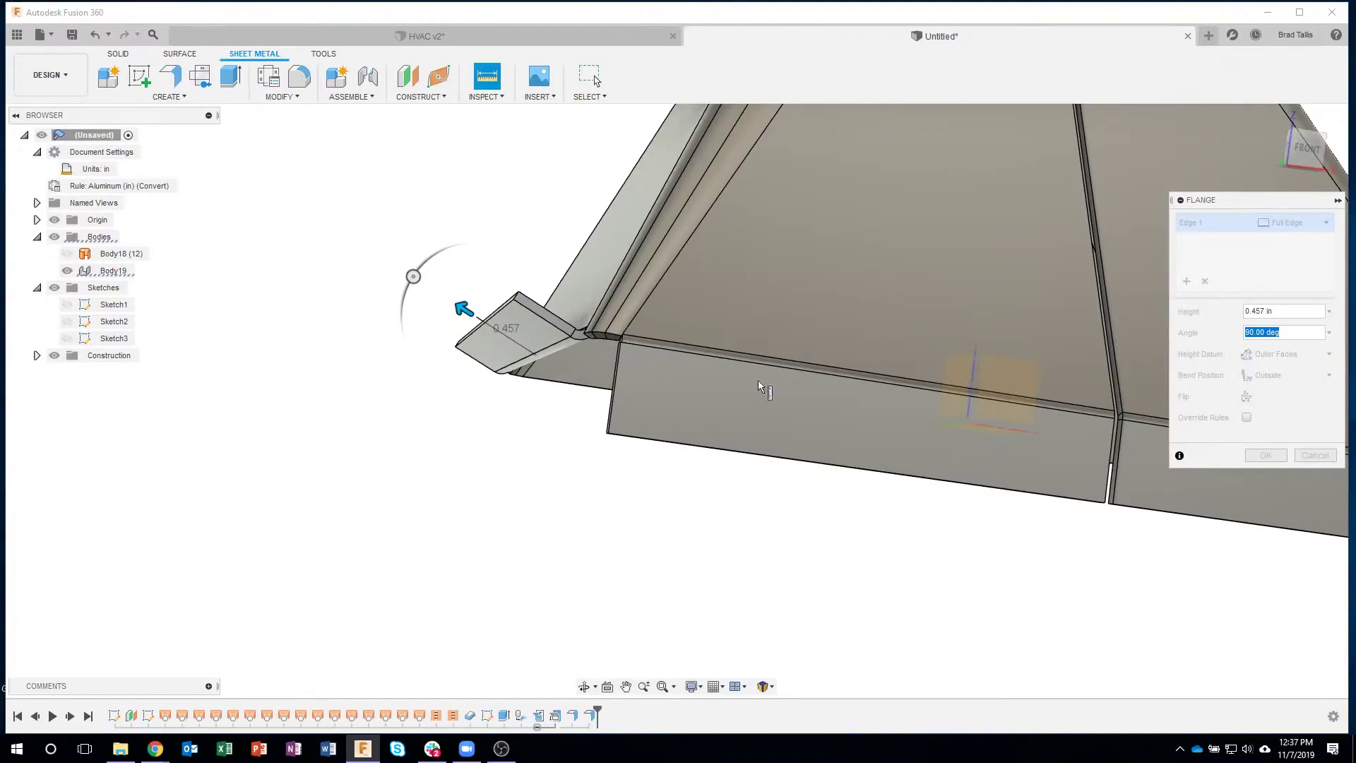
{"action": "middle_click_drag", "start_coordinate": [760, 387], "coordinate": [572, 283], "text": "shift"}
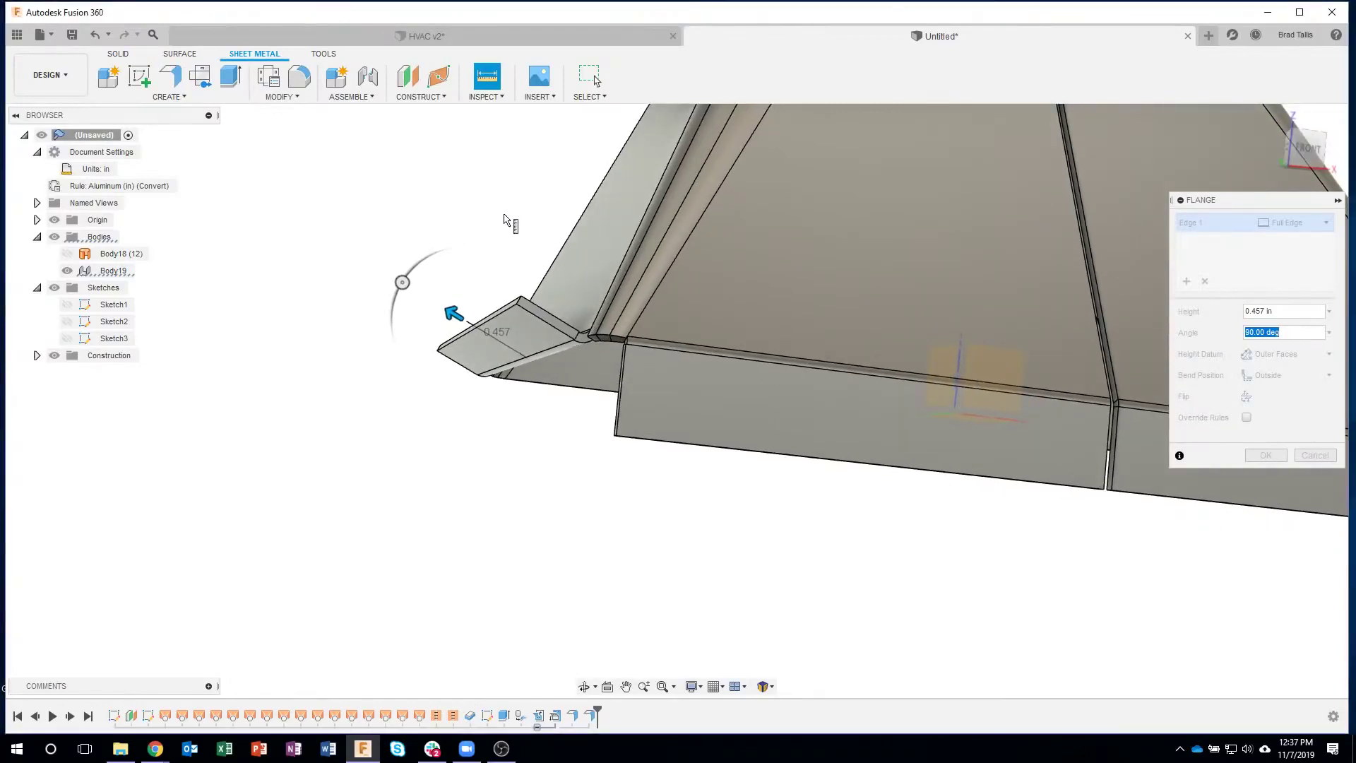
{"action": "left_click", "coordinate": [607, 212]}
{"action": "middle_click_drag", "start_coordinate": [711, 342], "coordinate": [732, 465], "text": "shift"}
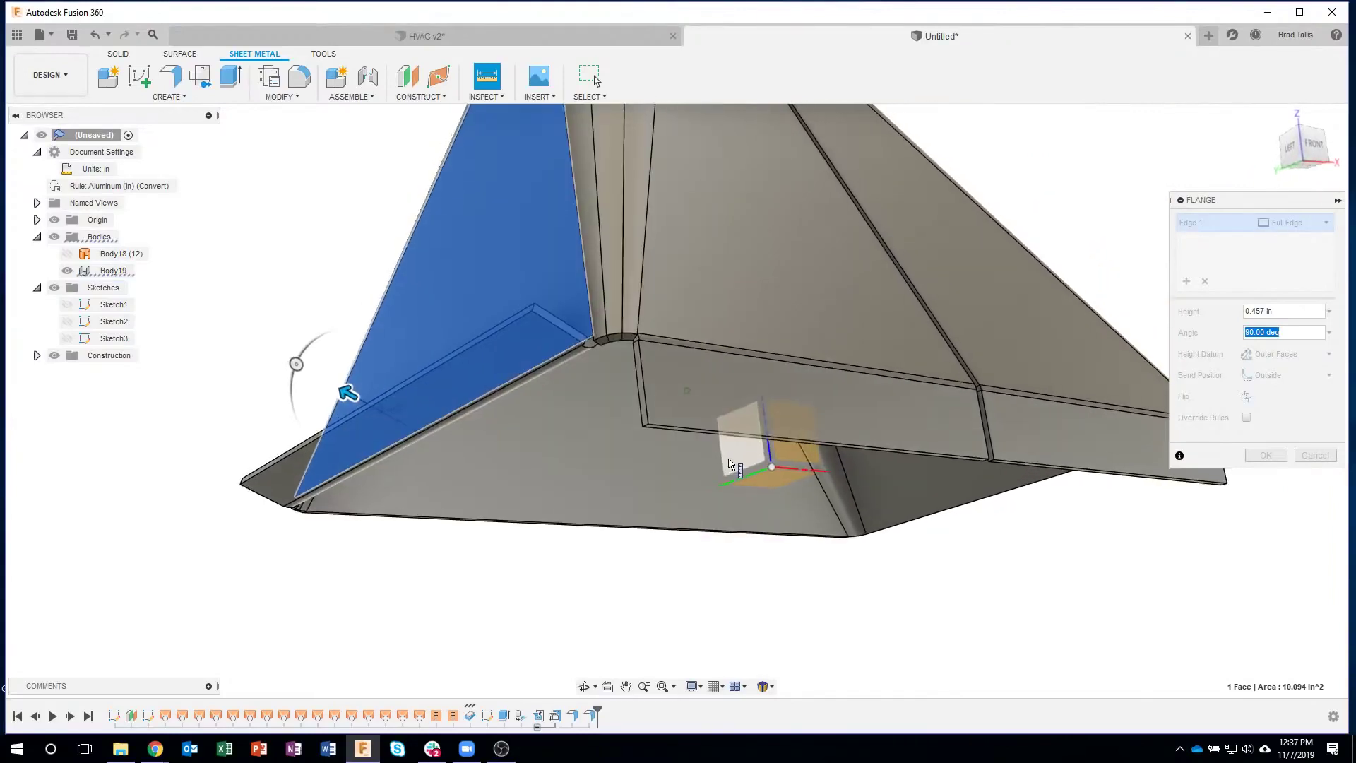
{"action": "left_click", "coordinate": [731, 459]}
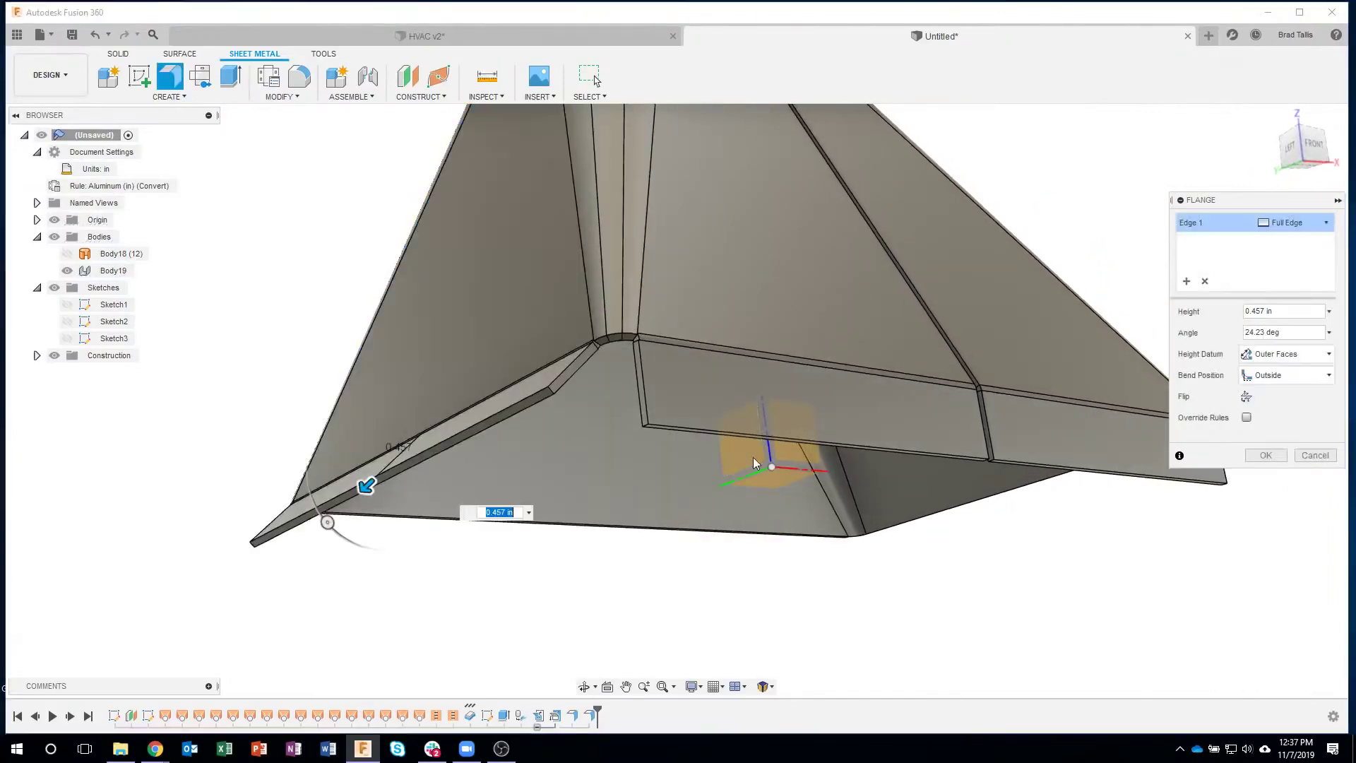
{"action": "left_click", "coordinate": [1252, 335]}
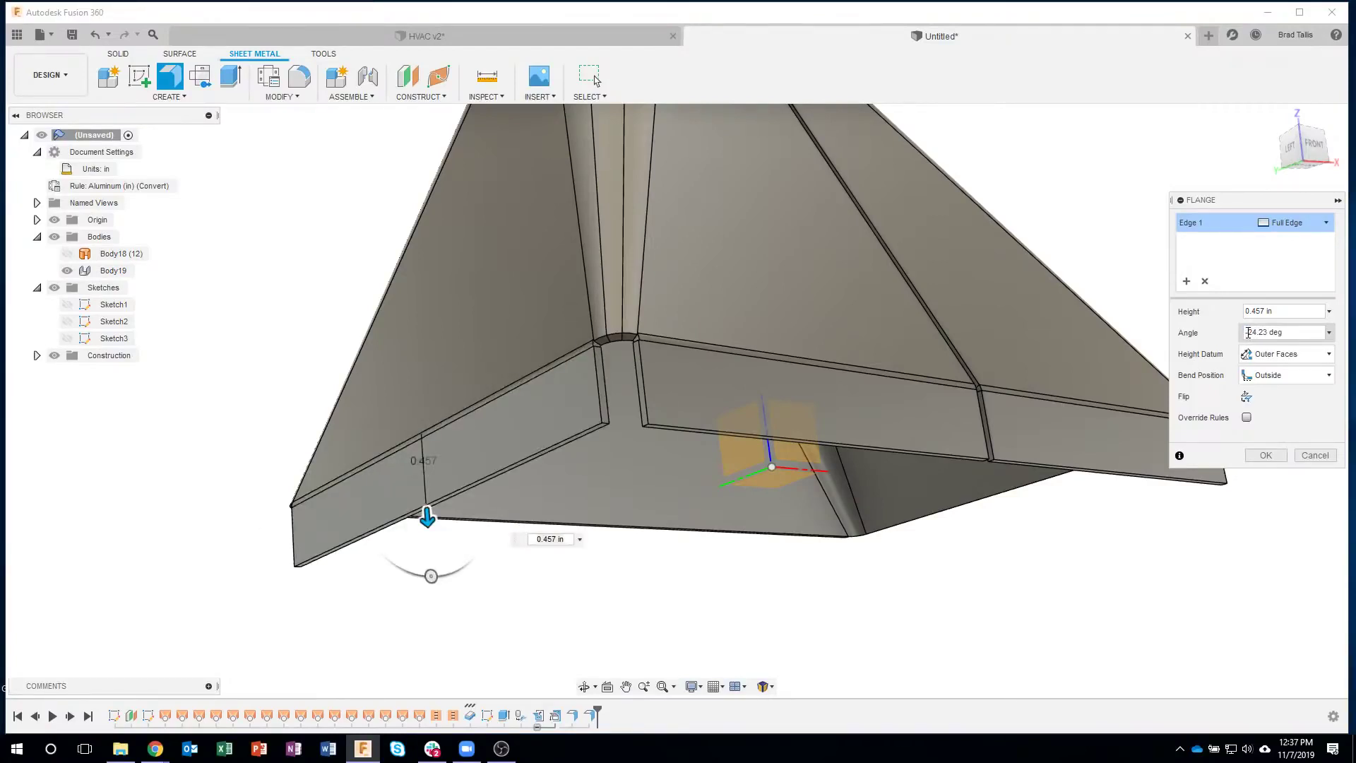
Set the left flange's height to 0.5 in and accept the flange.
{"action": "left_click", "coordinate": [1283, 313]}
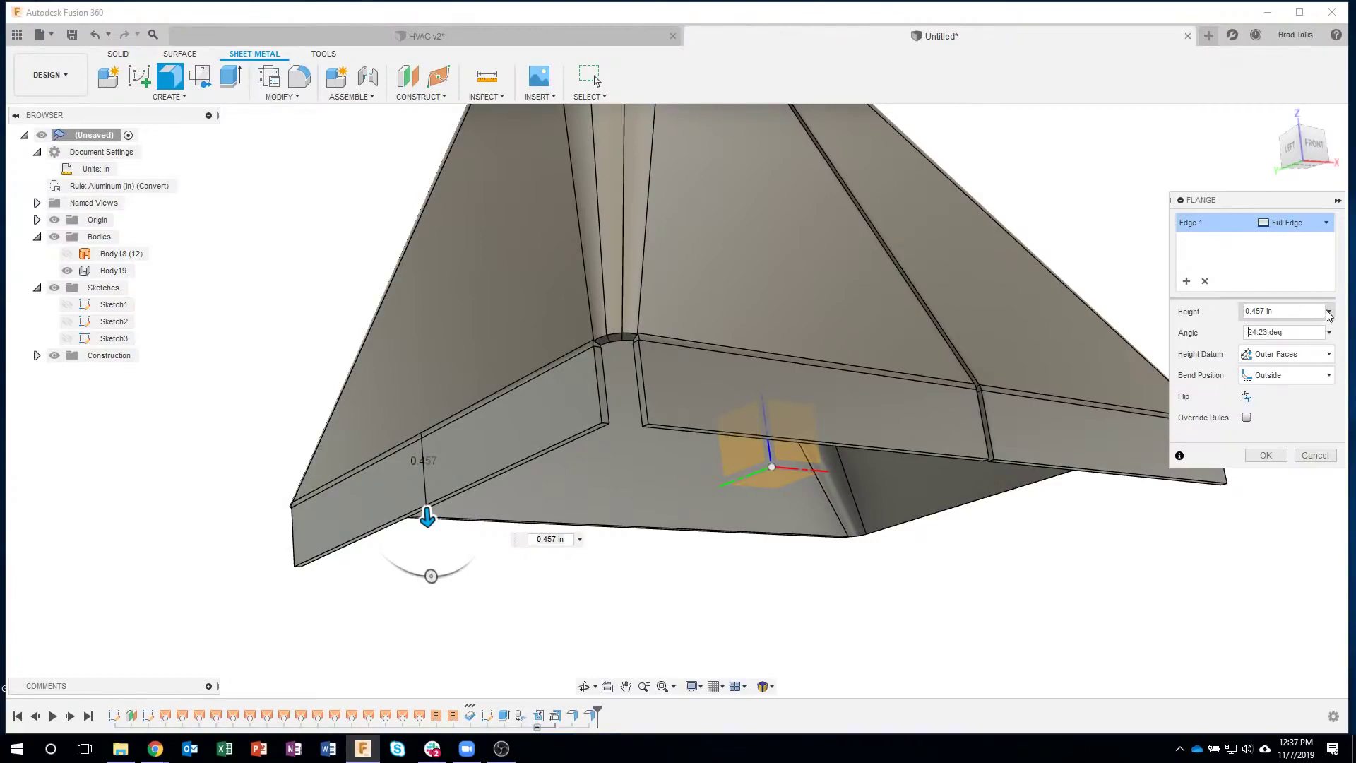
{"action": "type", "text": "0.5"}
{"action": "key", "text": "Return"}
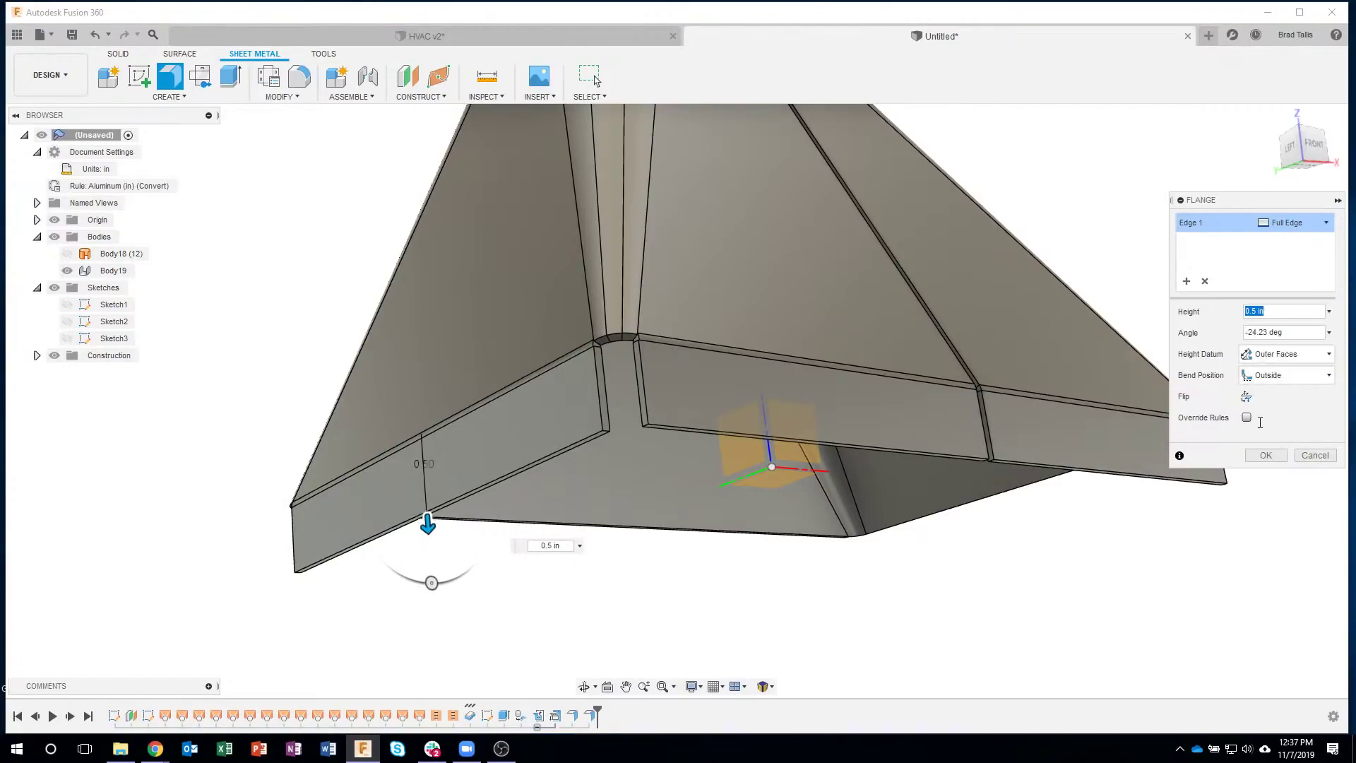
{"action": "left_click", "coordinate": [1264, 455]}
{"action": "scroll", "coordinate": [851, 628], "scroll_direction": "down", "scroll_amount": 5}
{"action": "middle_click_drag", "start_coordinate": [851, 628], "coordinate": [908, 433], "text": "shift"}
{"action": "scroll", "coordinate": [911, 456], "scroll_direction": "up", "scroll_amount": 3}
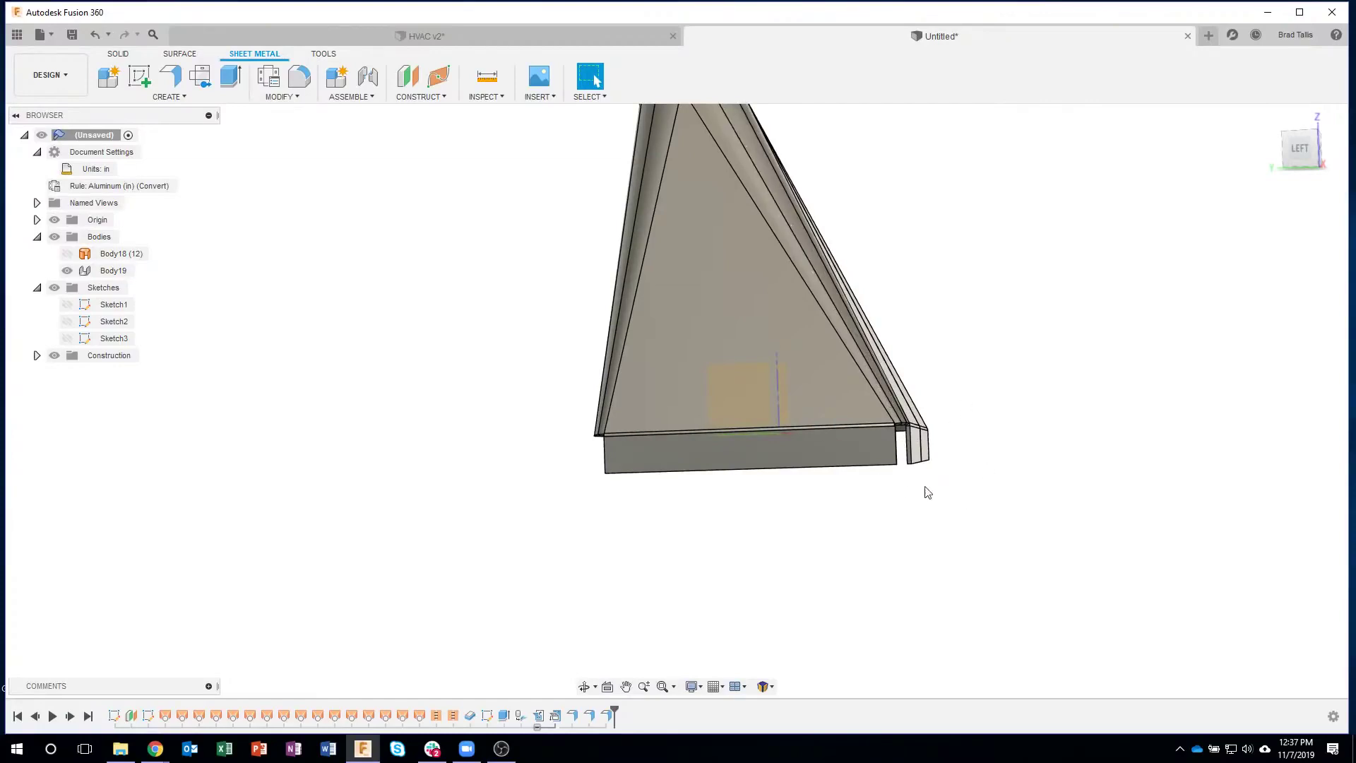
{"action": "middle_click_drag", "start_coordinate": [923, 490], "coordinate": [388, 332], "text": "shift"}
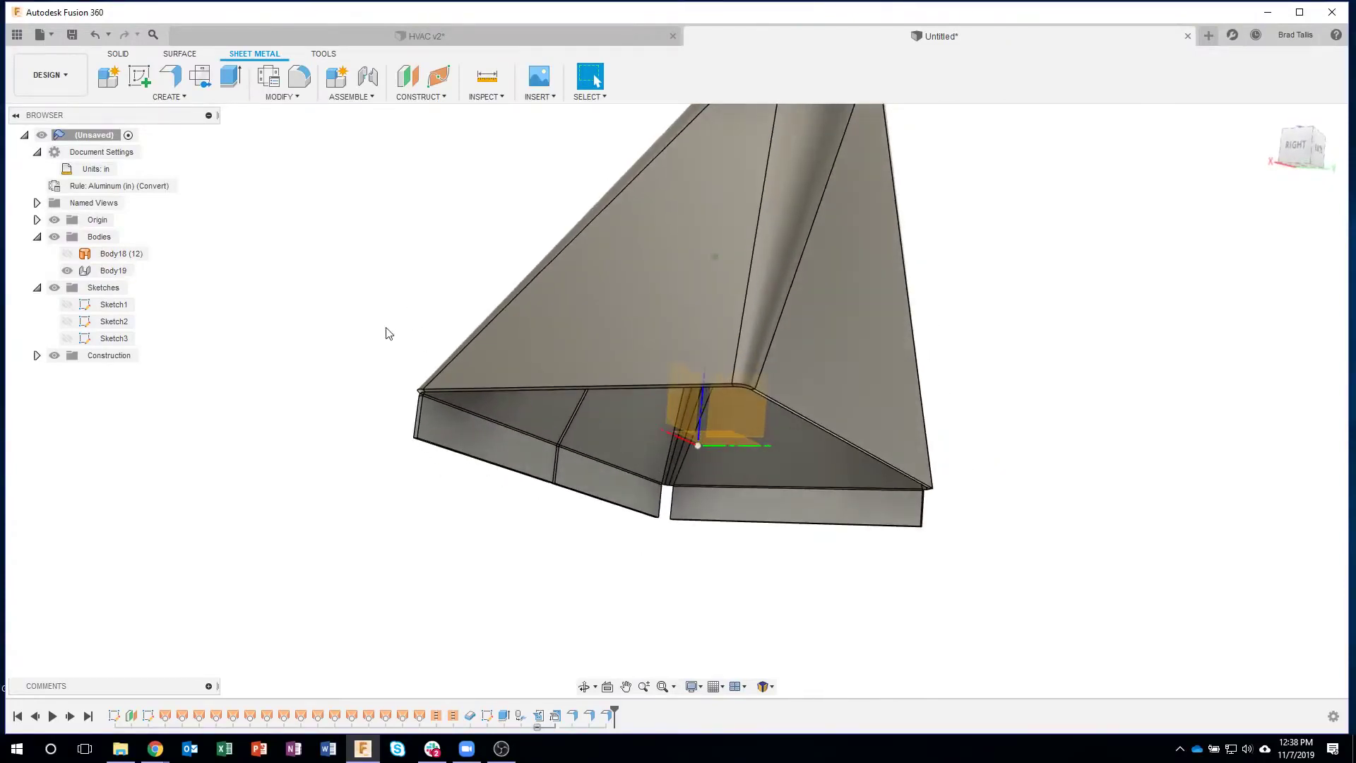
{"action": "key", "text": "i"}
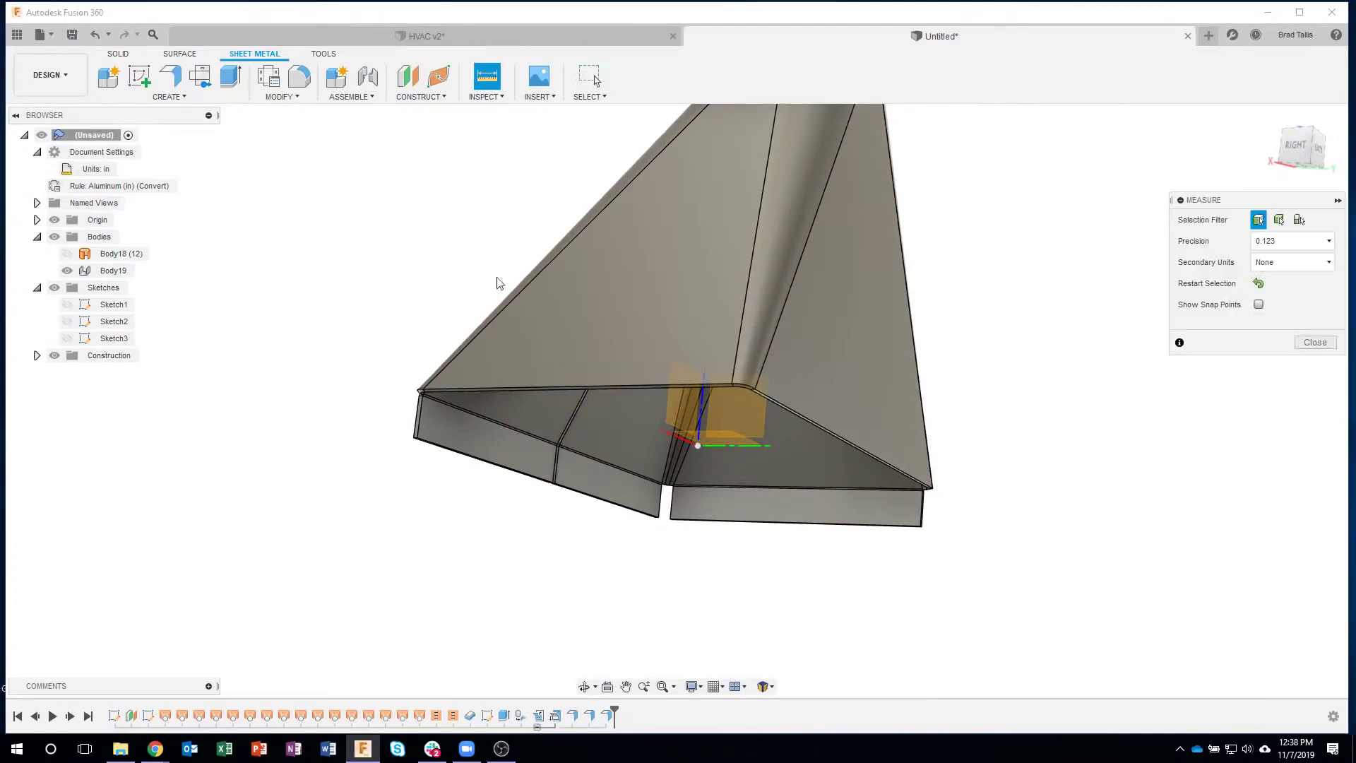
{"action": "left_click", "coordinate": [1333, 342]}
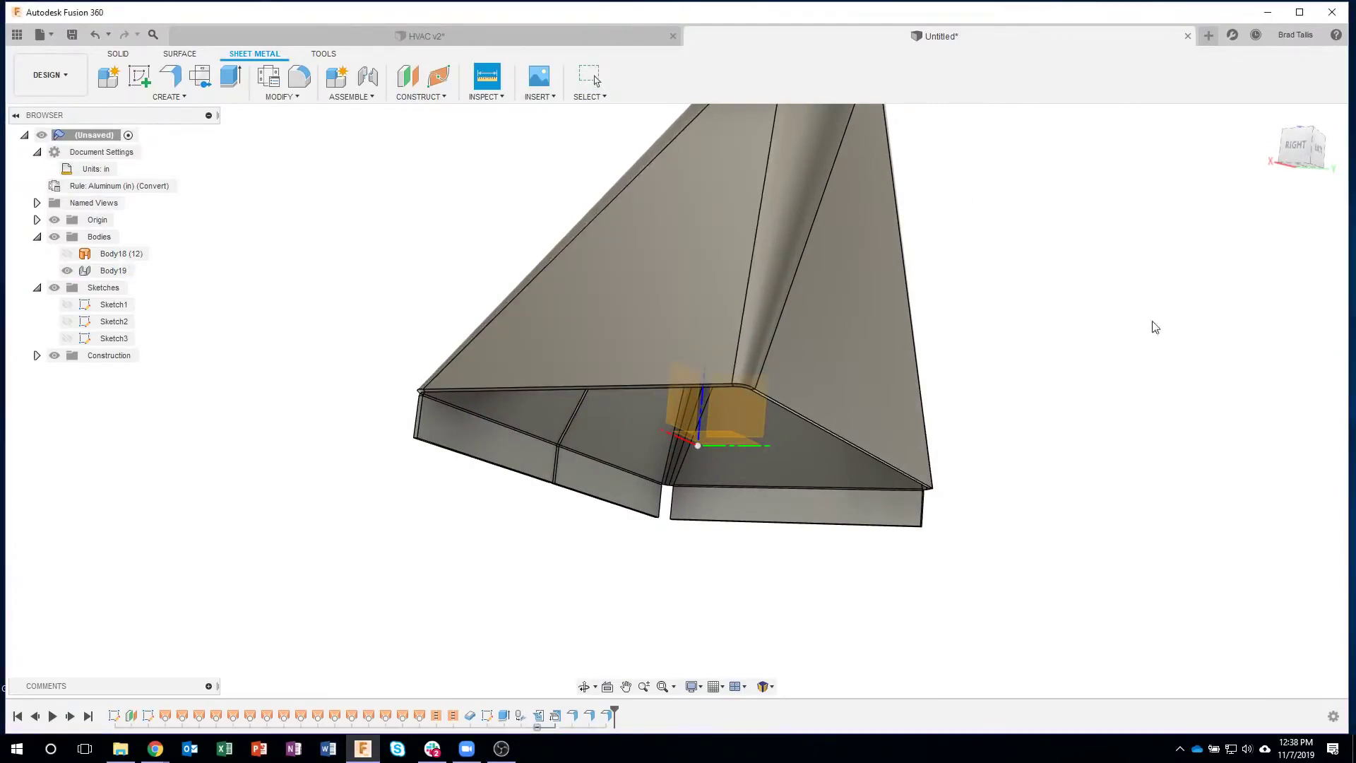
Create a full-edge flange about 0.715 in high on the bottom edge of the transition's right face.
{"action": "left_click", "coordinate": [170, 76]}
{"action": "left_click", "coordinate": [529, 388]}
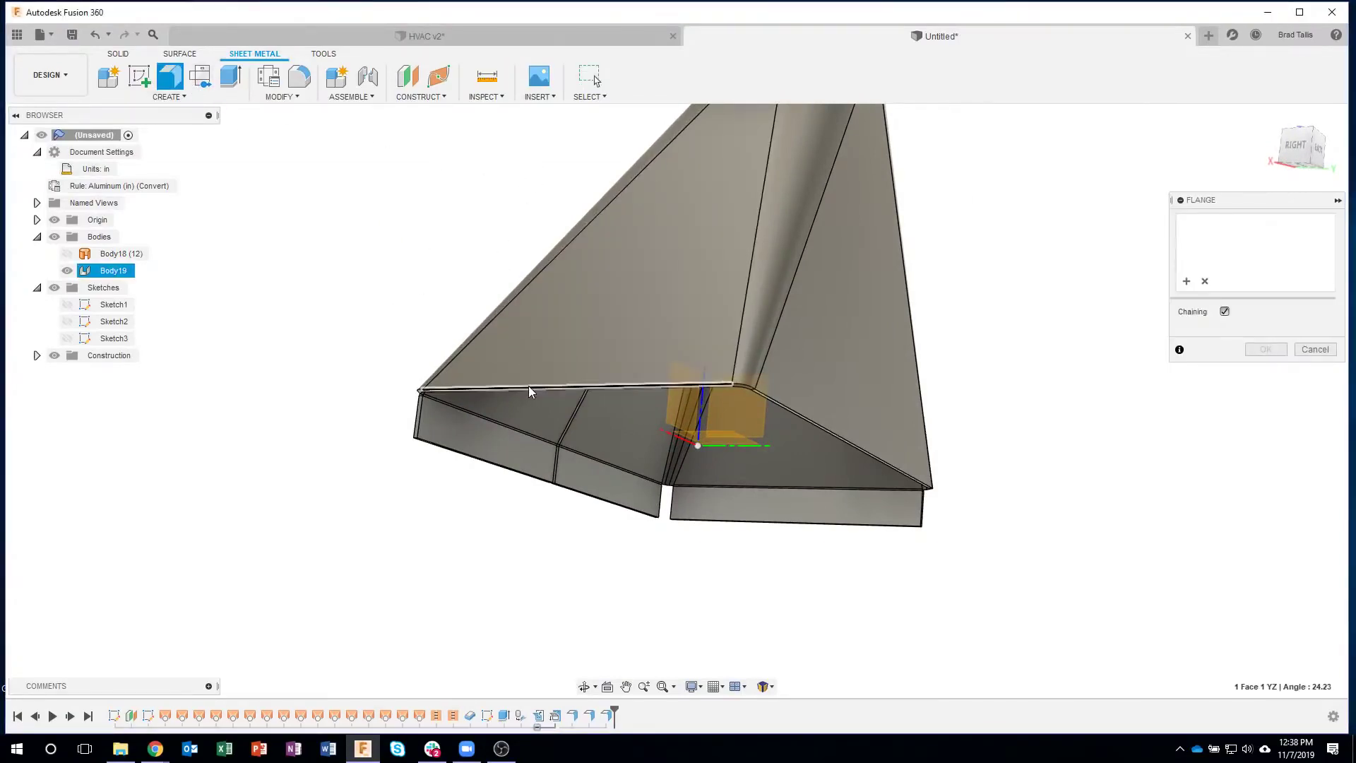
{"action": "left_click_drag", "start_coordinate": [530, 382], "coordinate": [503, 351]}
{"action": "scroll", "coordinate": [600, 329], "scroll_direction": "up", "scroll_amount": 3}
{"action": "middle_click_drag", "start_coordinate": [600, 329], "coordinate": [848, 341]}
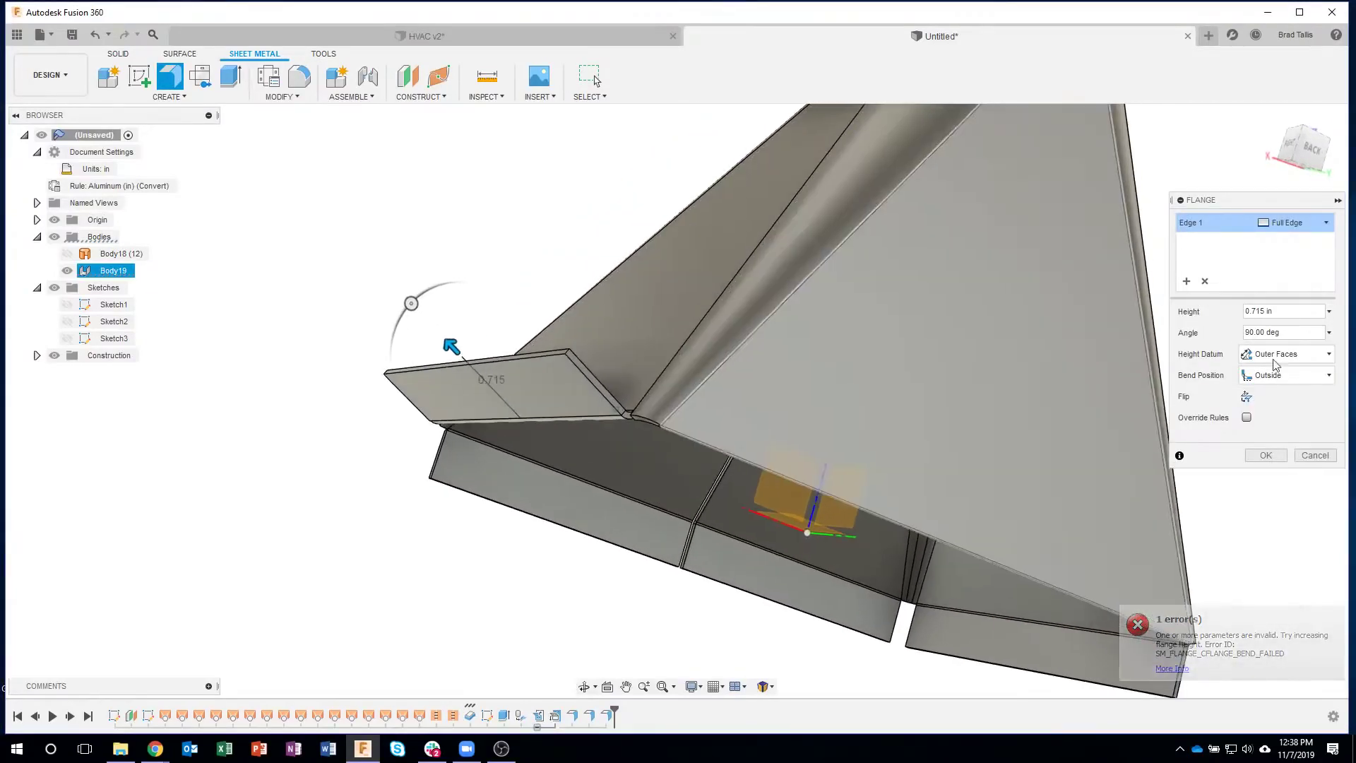
Set the right flange's angle to -24.23 degrees and its height to 0.5 in from the recent values, and accept it.
{"action": "left_click", "coordinate": [1330, 333]}
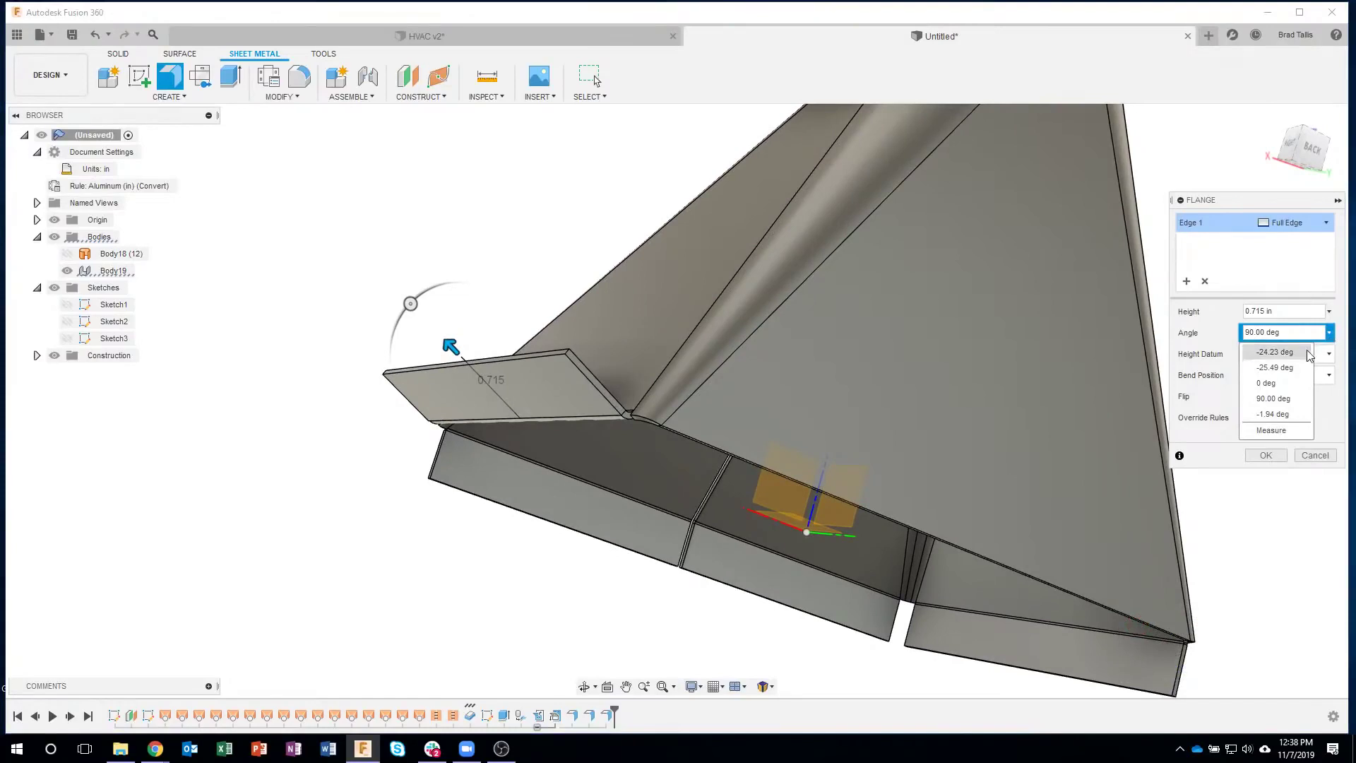
{"action": "left_click", "coordinate": [1306, 354]}
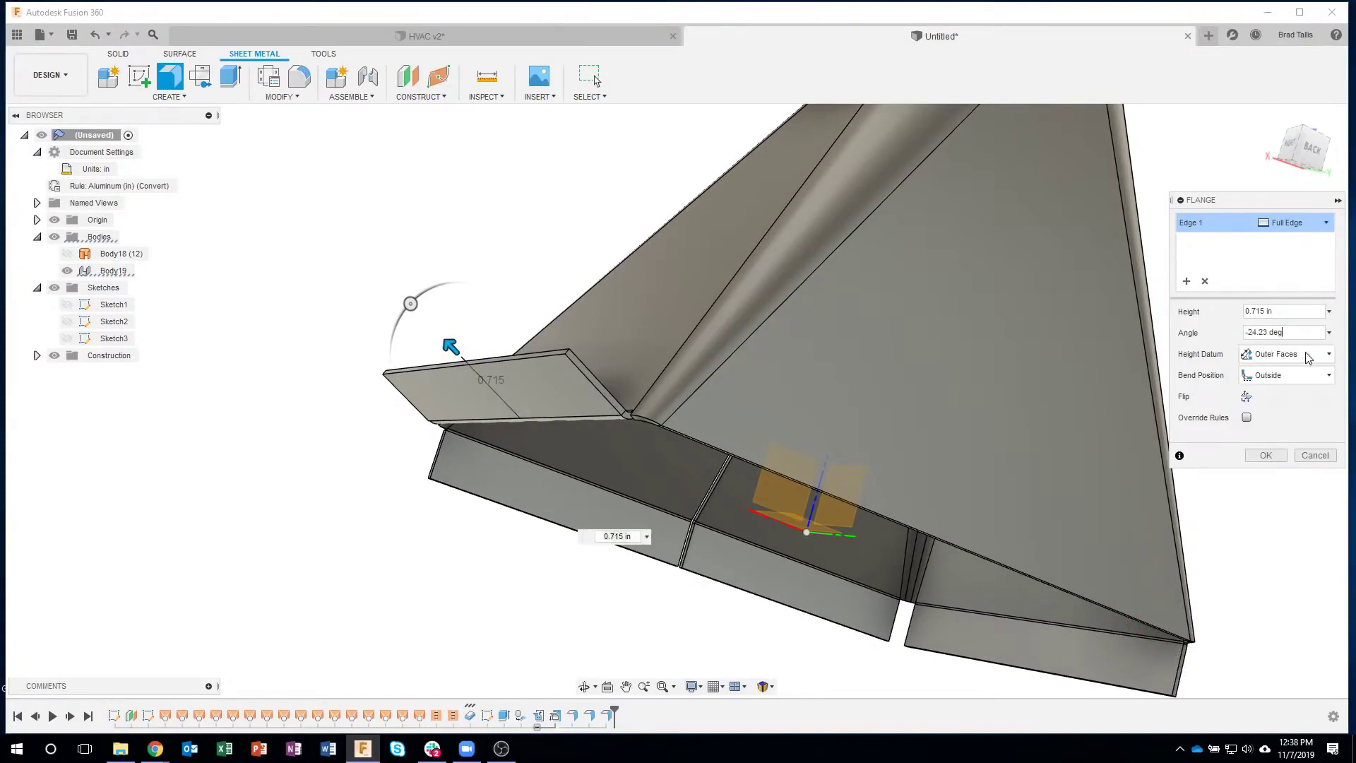
{"action": "left_click", "coordinate": [1329, 311]}
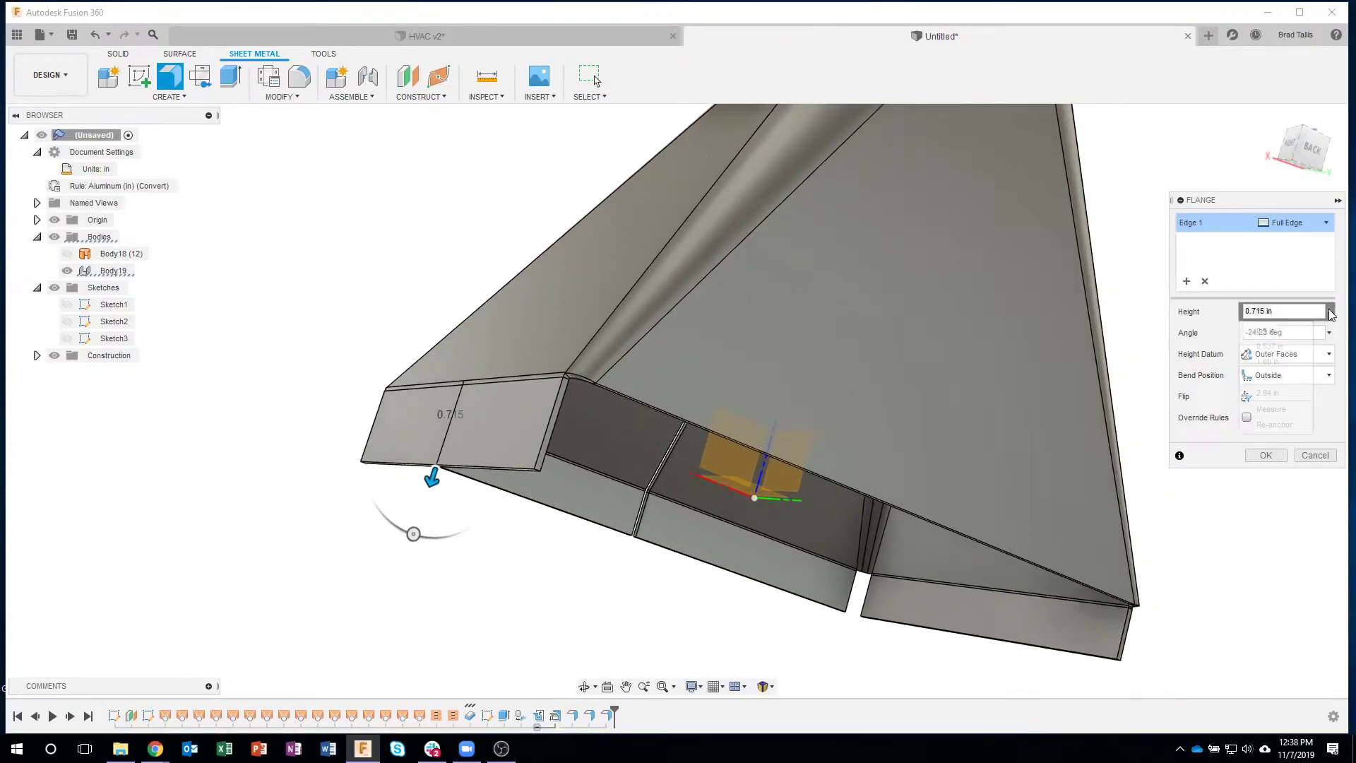
{"action": "left_click", "coordinate": [1252, 375]}
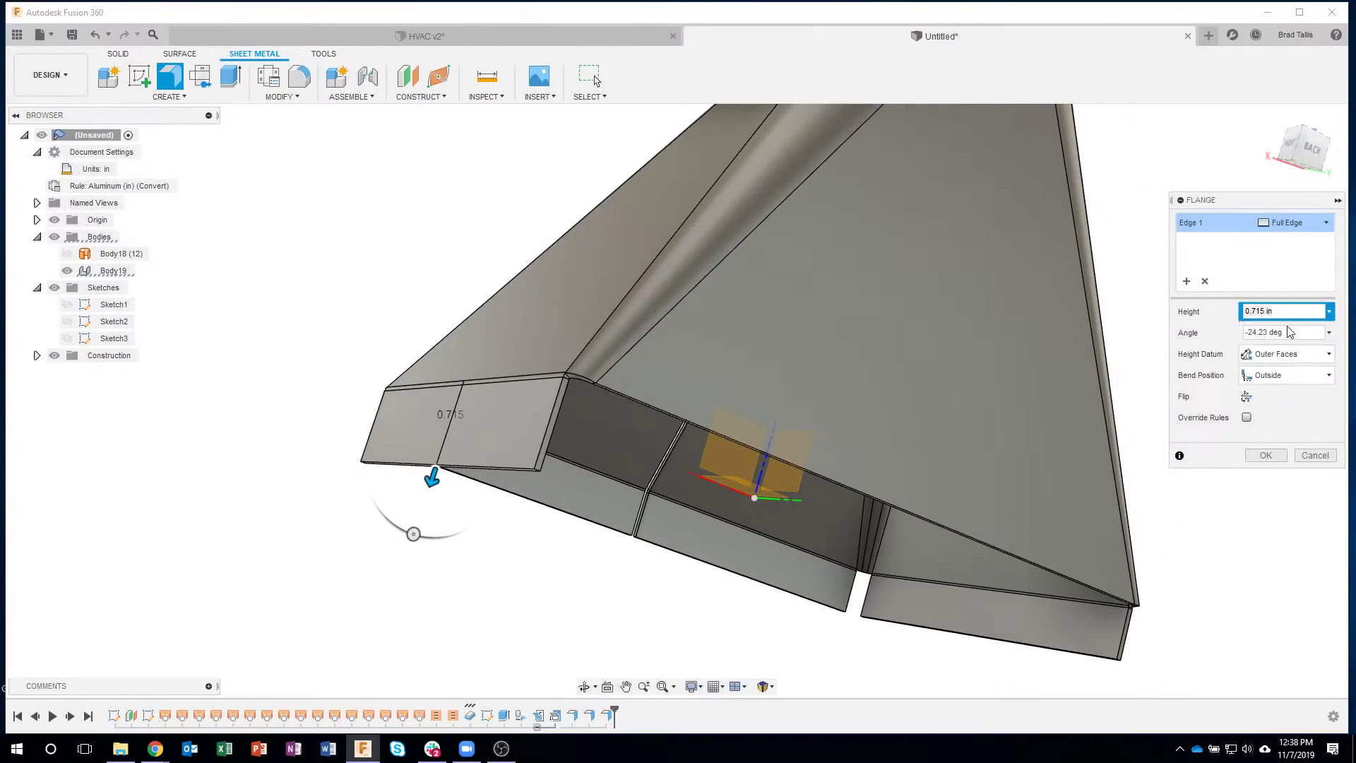
{"action": "left_click", "coordinate": [1263, 455]}
Create a full-edge flange about 0.51 in high on the bottom edge of the transition's back face.
{"action": "middle_click_drag", "start_coordinate": [1208, 365], "coordinate": [702, 391], "text": "shift"}
{"action": "left_click", "coordinate": [1300, 144]}
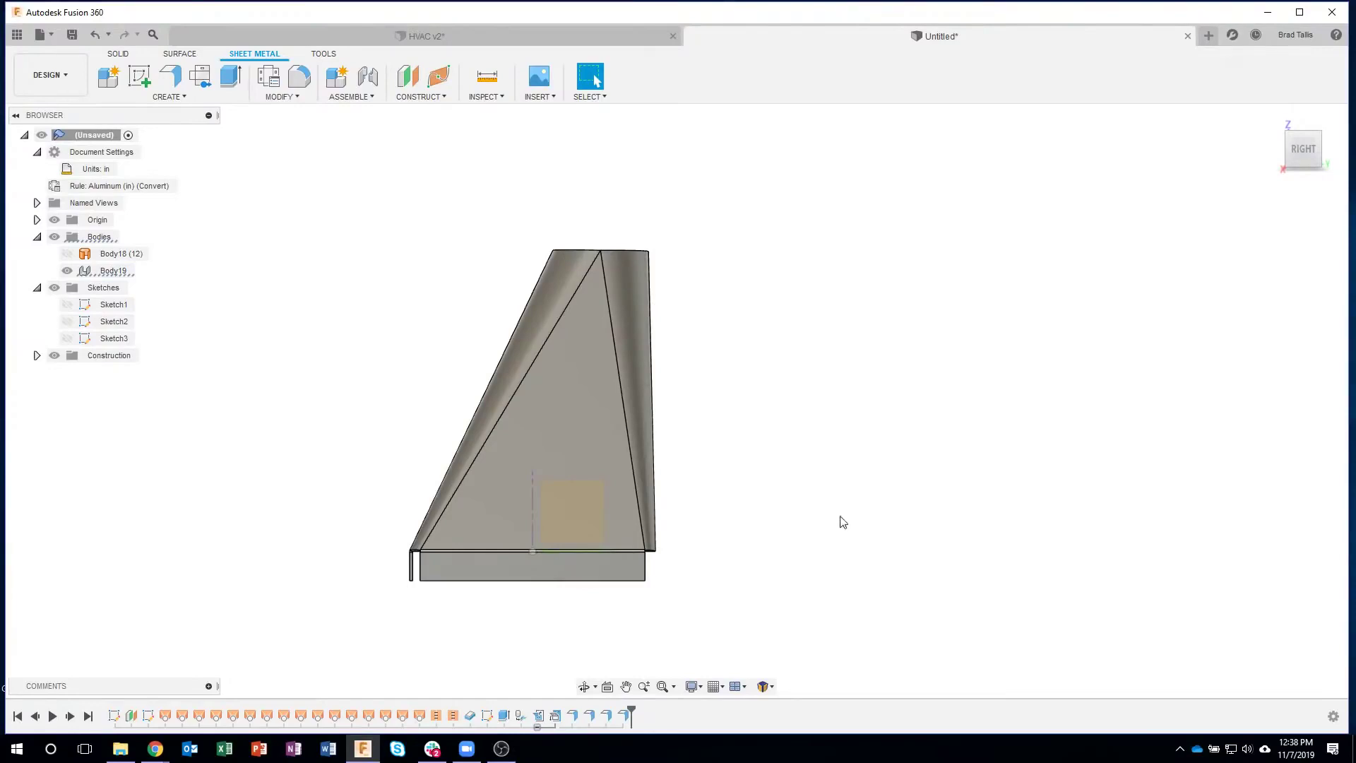
{"action": "scroll", "coordinate": [821, 493], "scroll_direction": "up", "scroll_amount": 5}
{"action": "middle_click_drag", "start_coordinate": [784, 493], "coordinate": [646, 311], "text": "shift"}
{"action": "scroll", "coordinate": [635, 307], "scroll_direction": "up", "scroll_amount": 1}
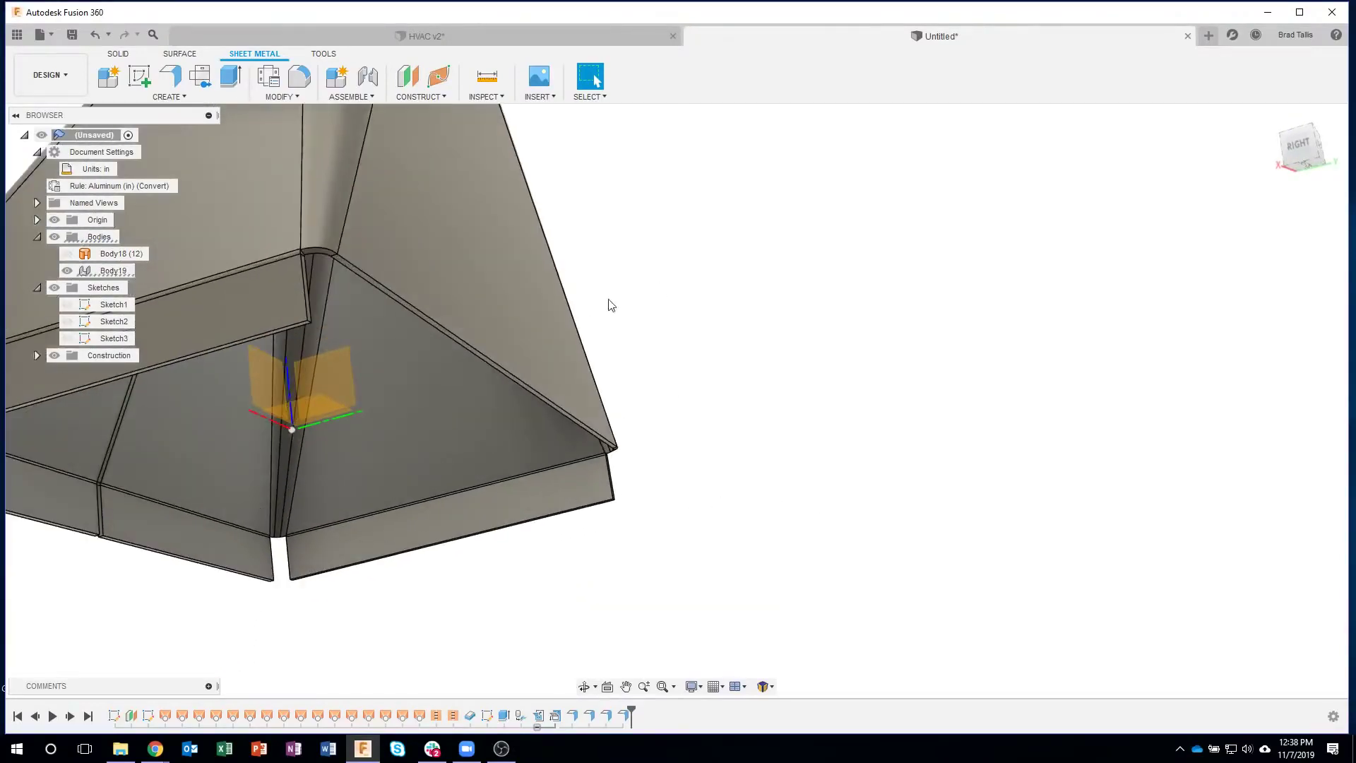
{"action": "left_click", "coordinate": [411, 307]}
{"action": "right_click", "coordinate": [411, 308]}
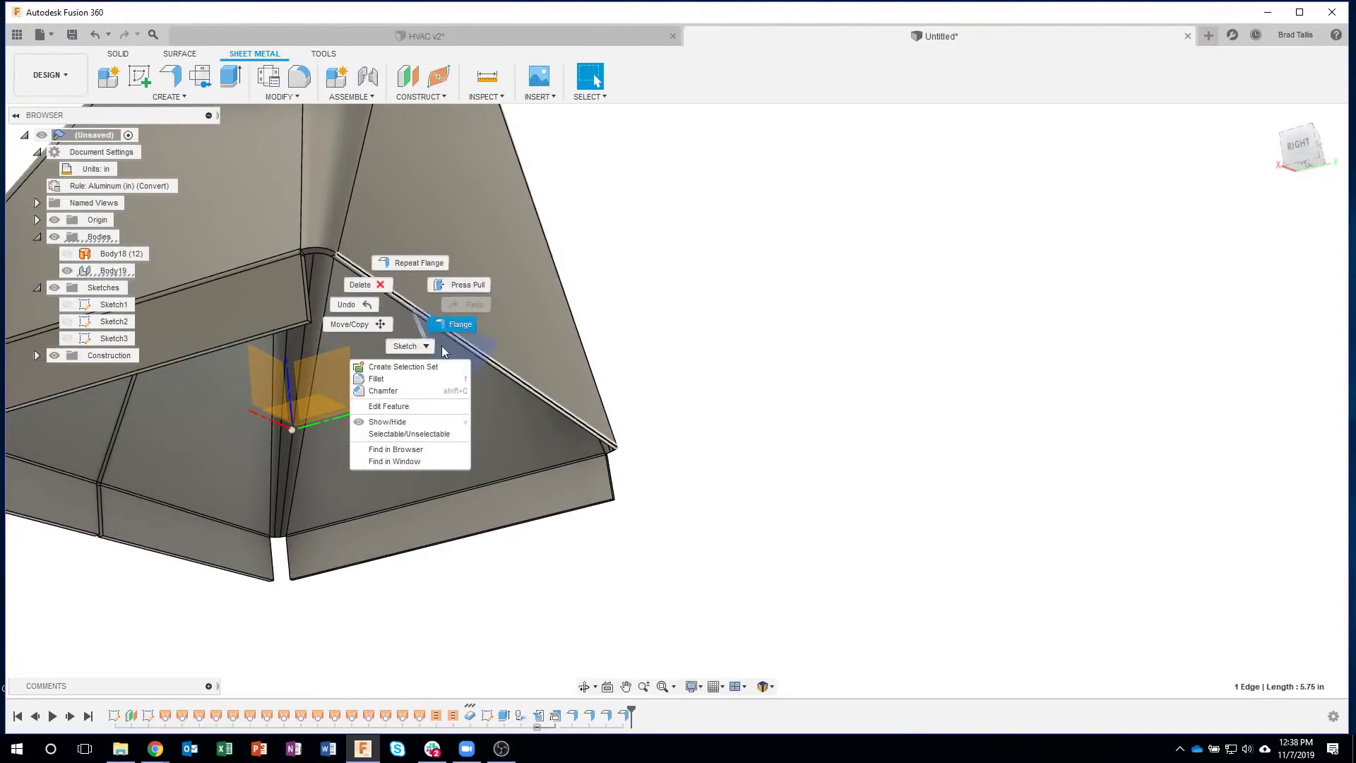
{"action": "left_click", "coordinate": [452, 326]}
{"action": "middle_click_drag", "start_coordinate": [645, 303], "coordinate": [555, 421], "text": "shift"}
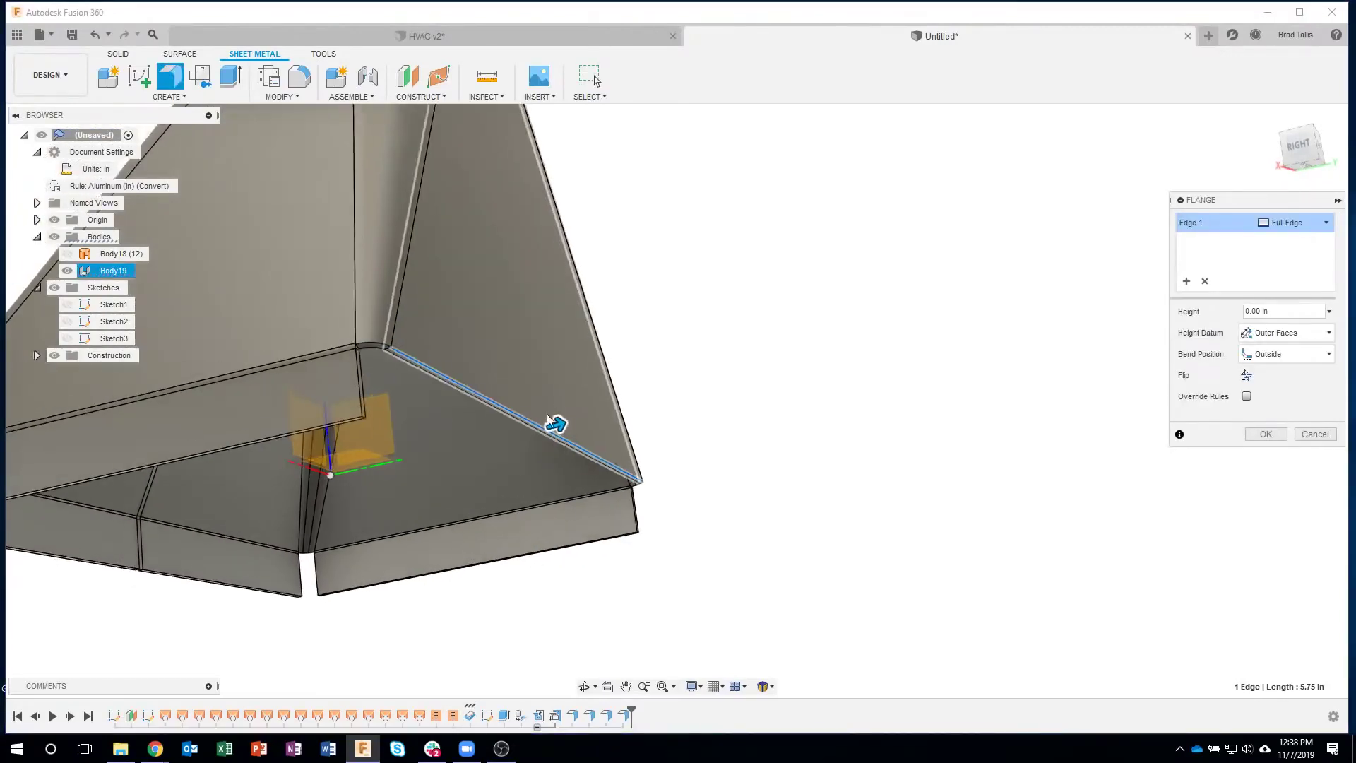
{"action": "left_click_drag", "start_coordinate": [596, 419], "coordinate": [608, 404]}
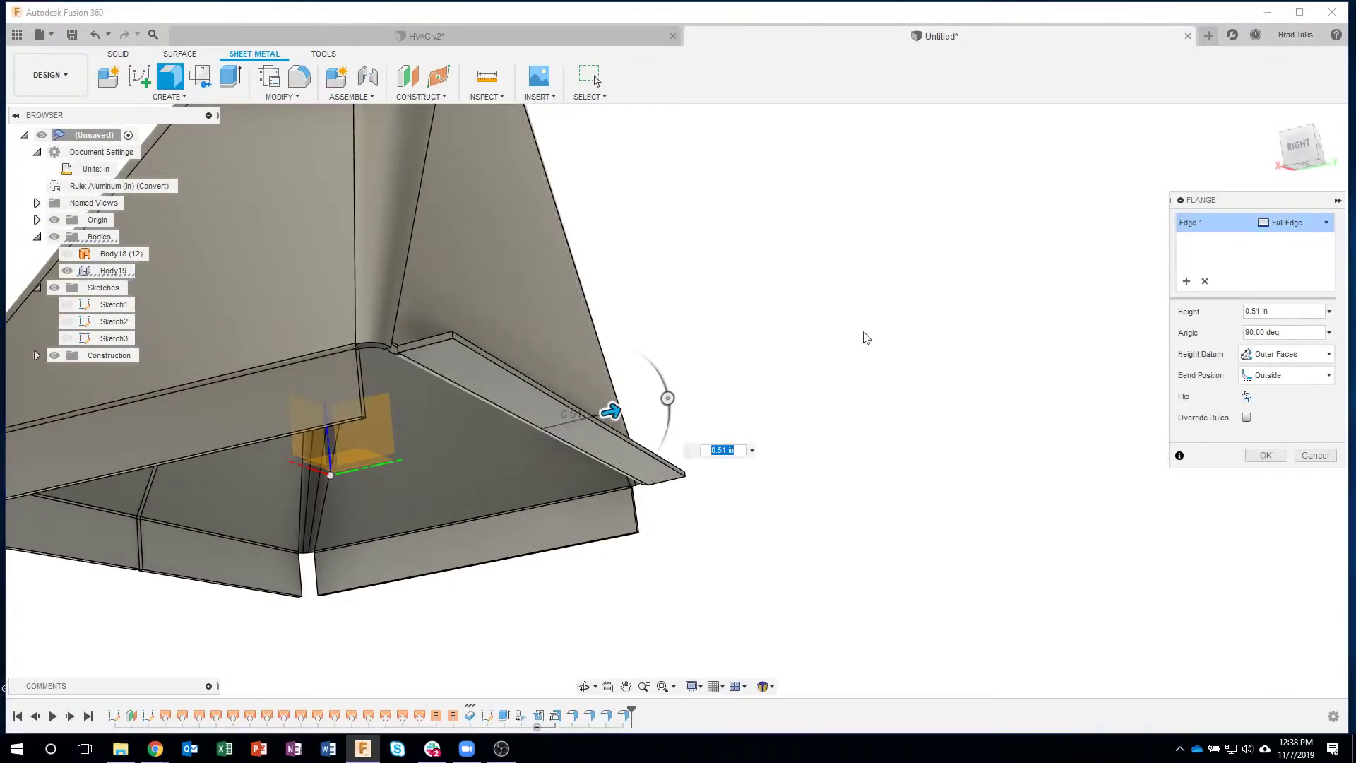
Set the back flange's angle to -1.33 degrees by measuring between the back face and the XZ origin plane and making the value negative.
{"action": "left_click", "coordinate": [1328, 333]}
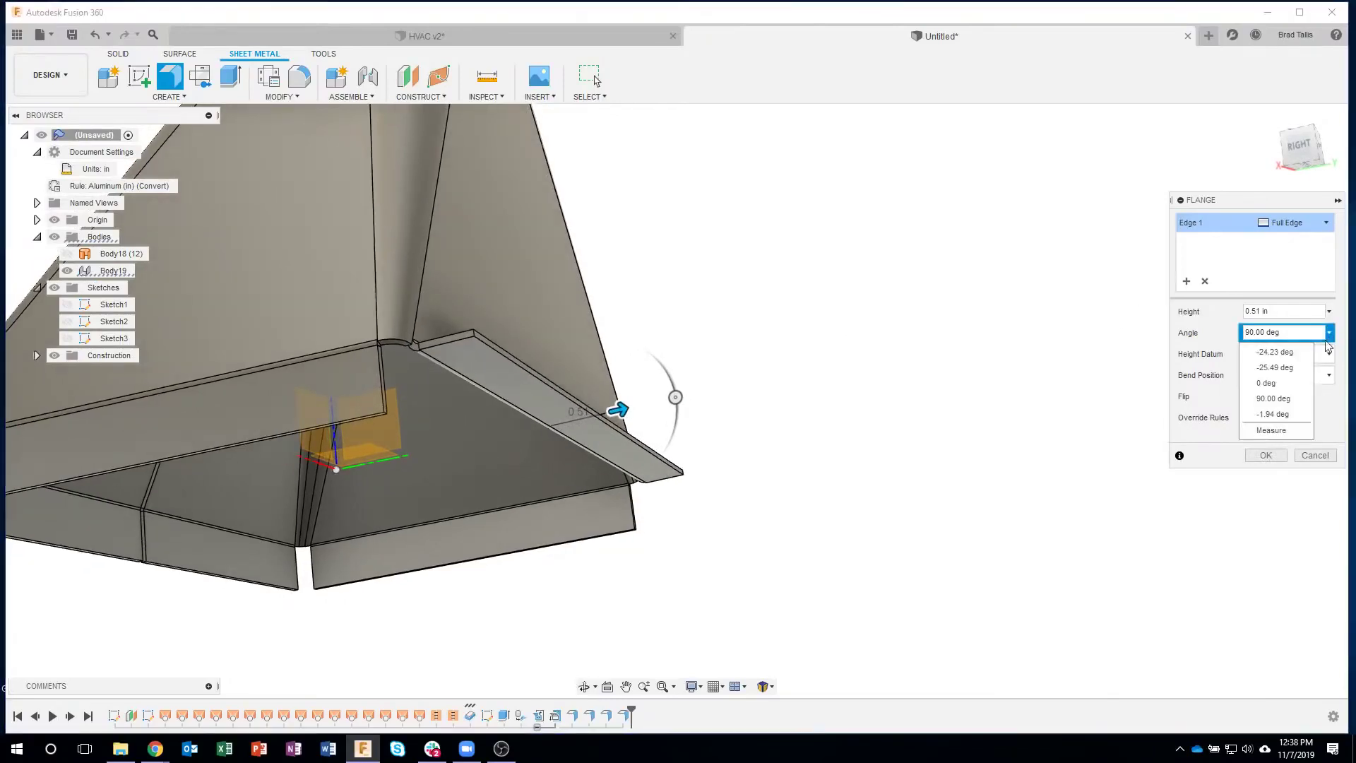
{"action": "left_click", "coordinate": [1281, 431]}
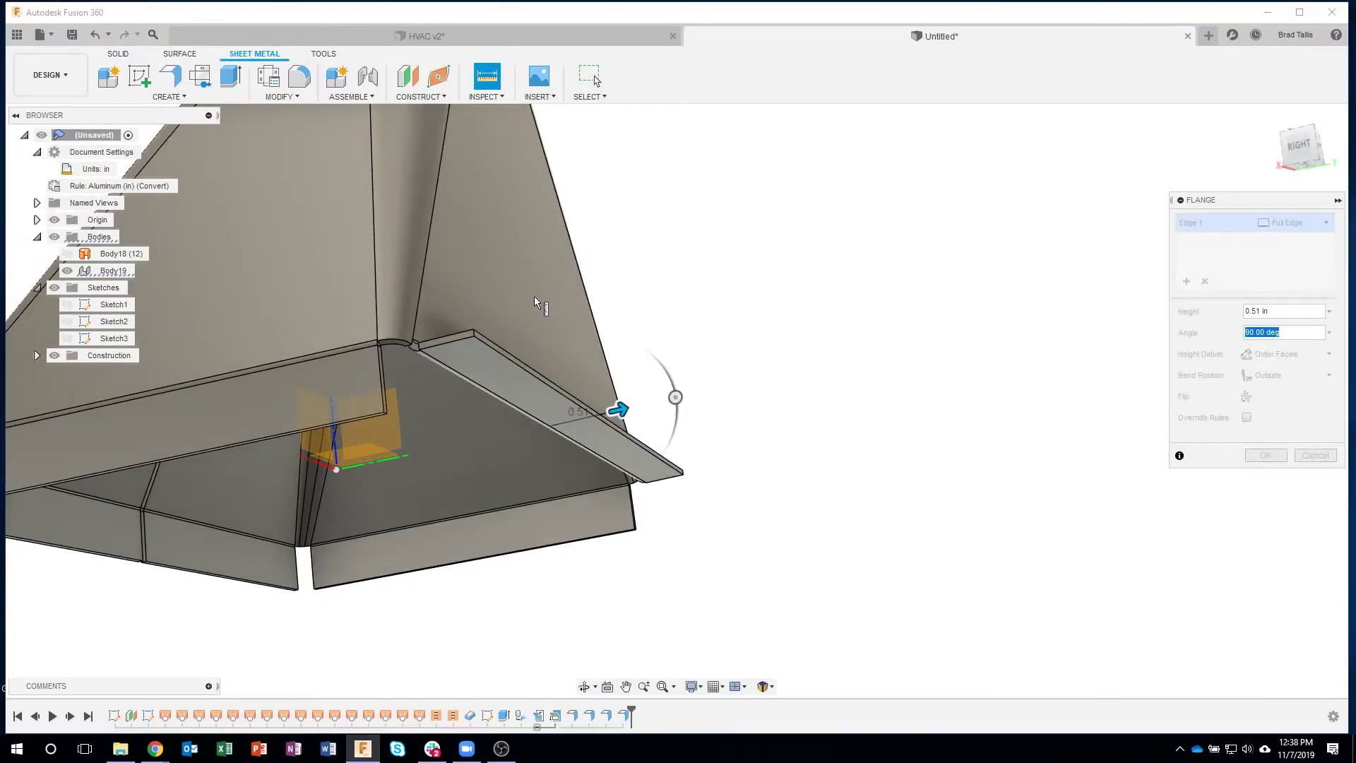
{"action": "left_click", "coordinate": [530, 309]}
{"action": "middle_click_drag", "start_coordinate": [530, 311], "coordinate": [311, 445], "text": "shift"}
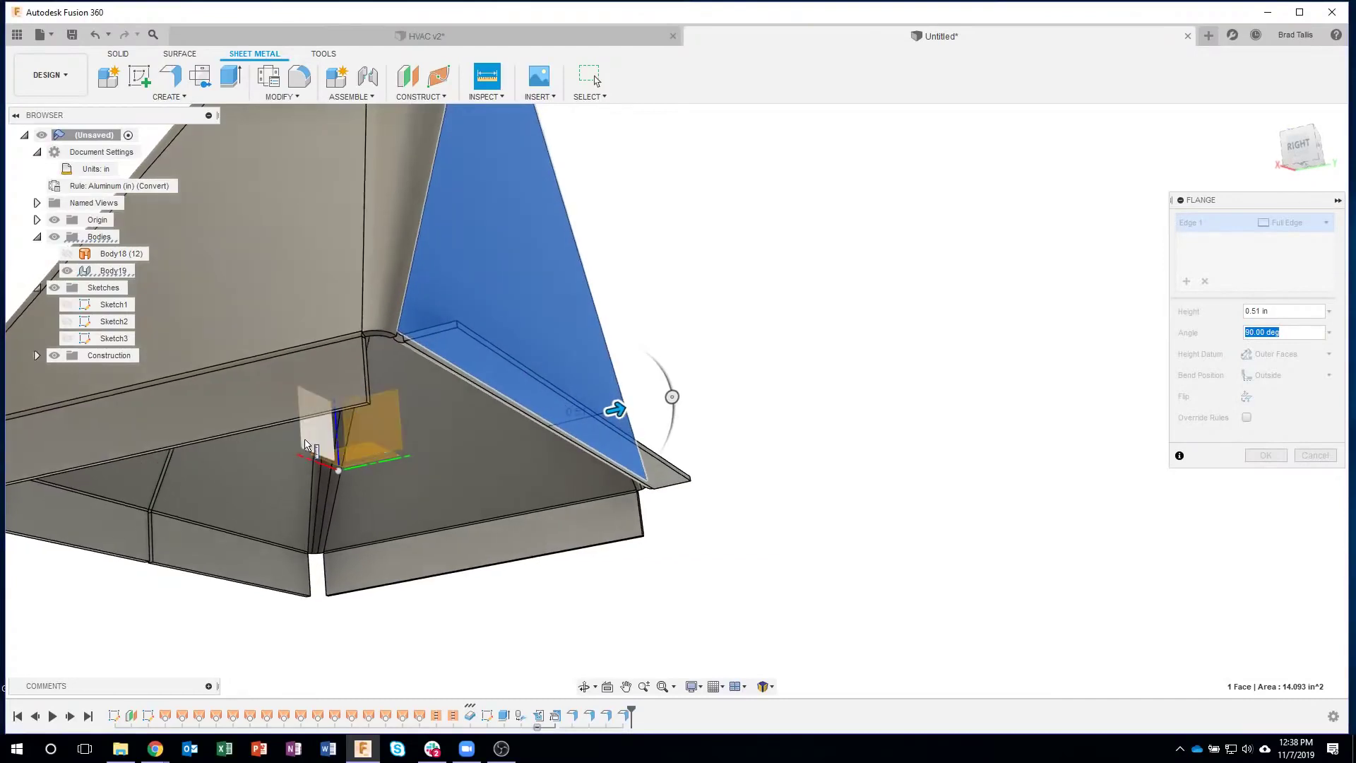
{"action": "left_click", "coordinate": [307, 445]}
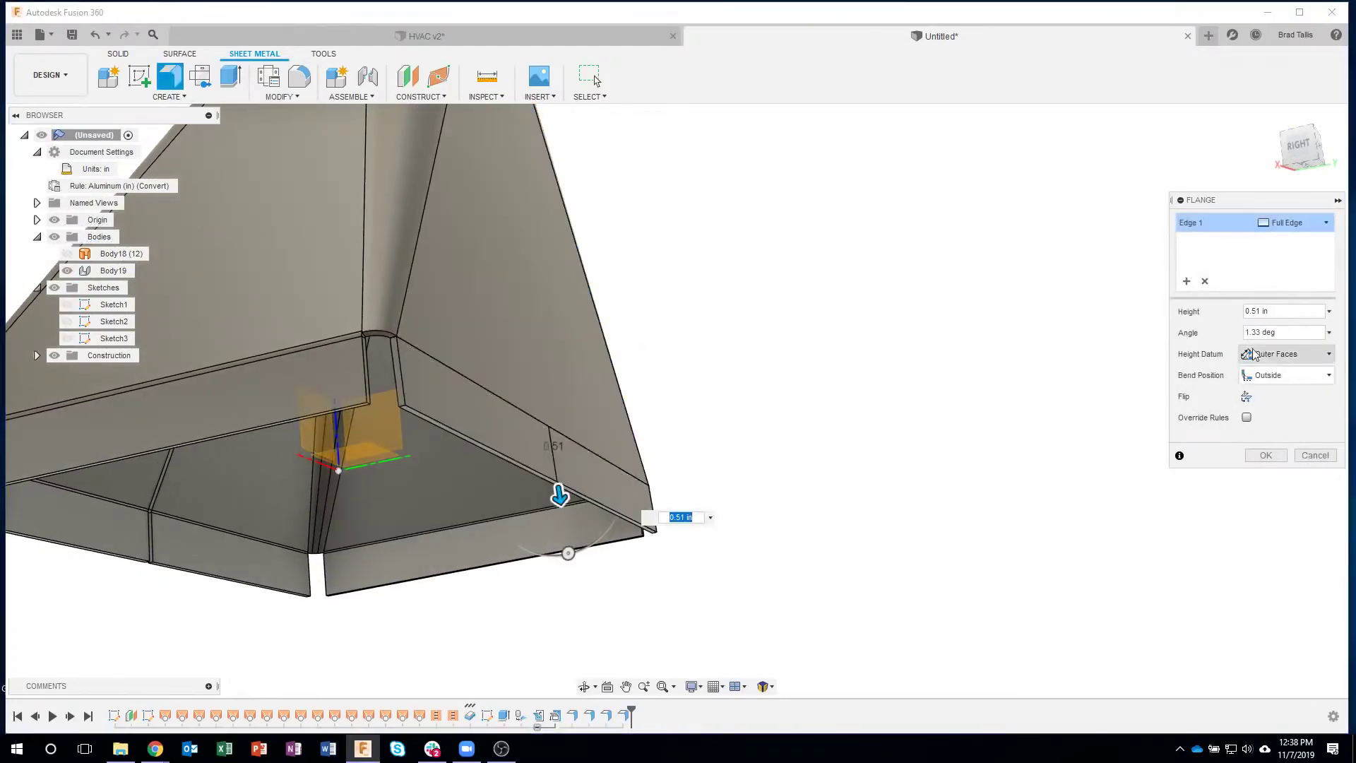
{"action": "left_click", "coordinate": [1247, 333]}
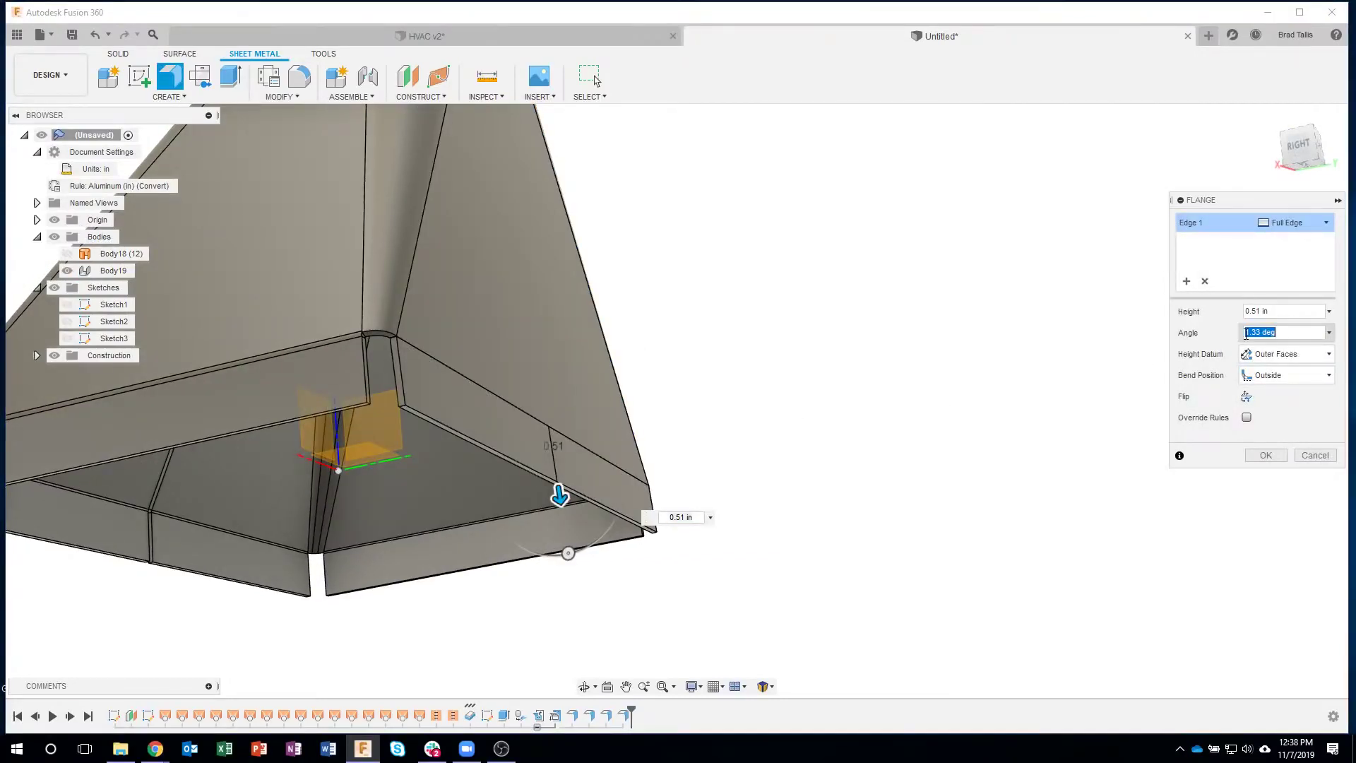
{"action": "left_click", "coordinate": [1249, 333]}
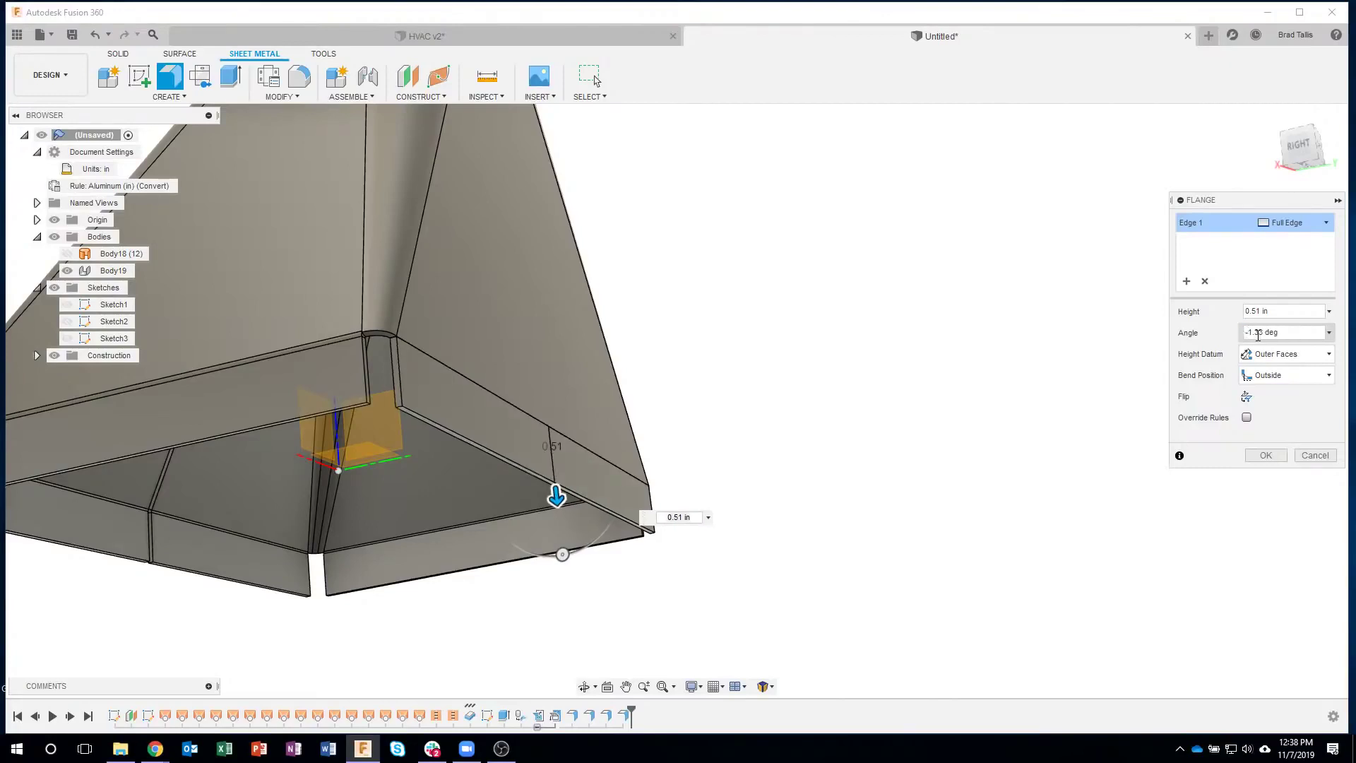
Set the back flange's height to 0.5 in and accept the flange.
{"action": "left_click", "coordinate": [1248, 311]}
{"action": "key", "text": "BackSpace"}
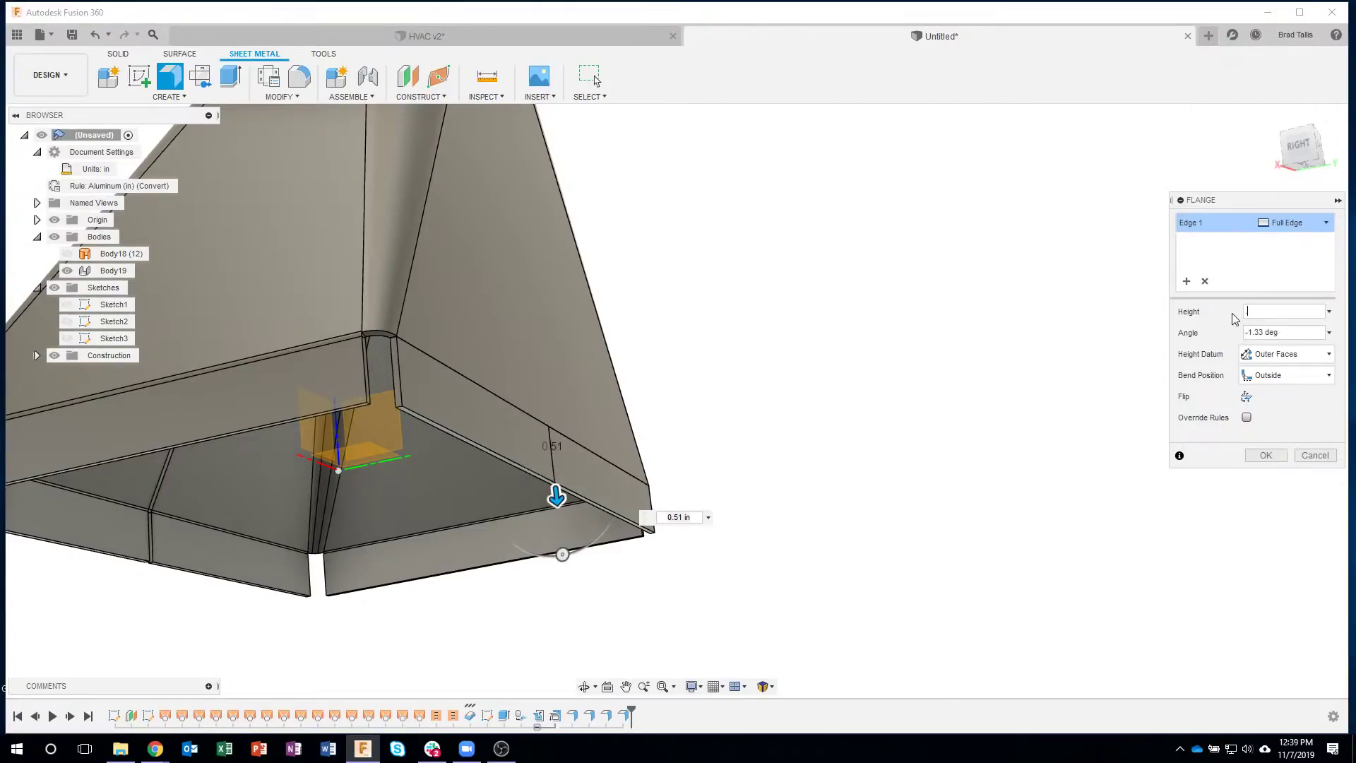
{"action": "type", "text": ".5"}
{"action": "key", "text": "Return"}
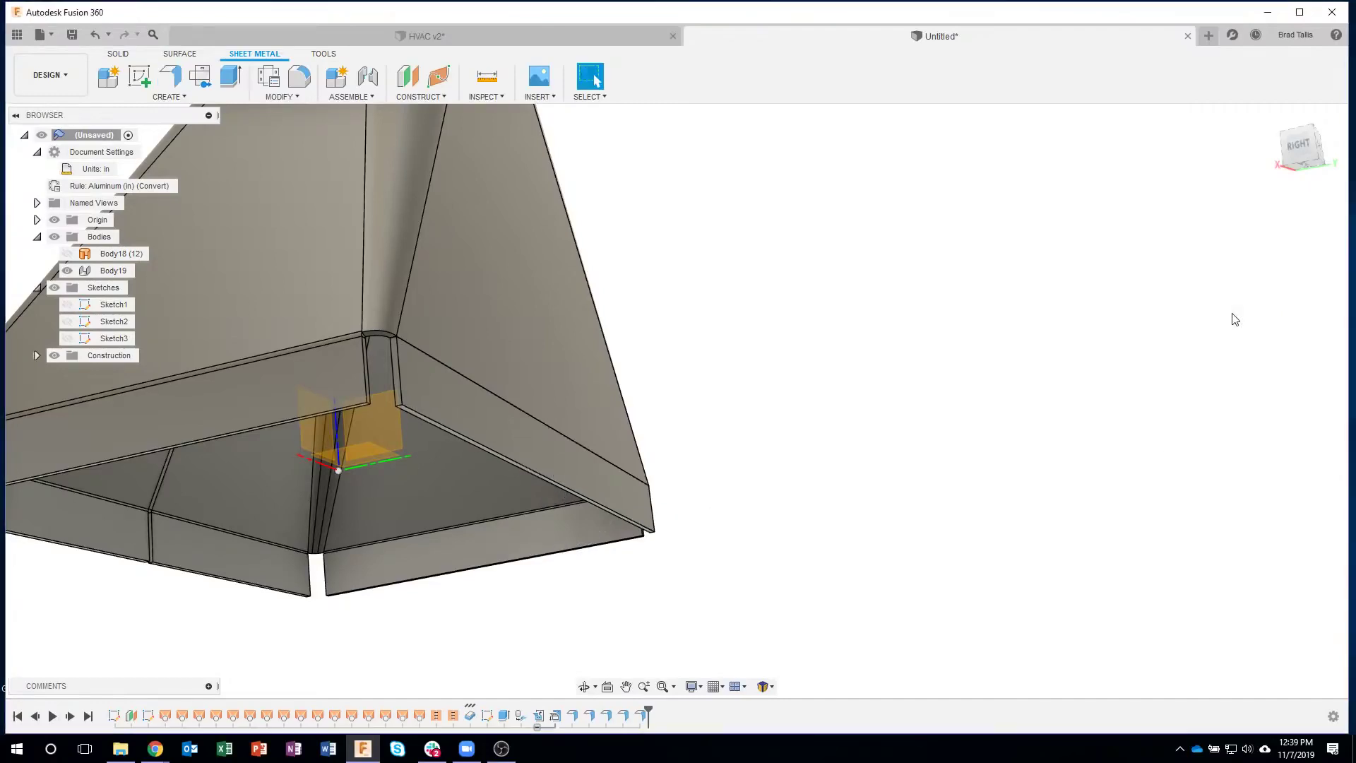
Unfold all bends of the transition with the front flange on one side of the seam as the stationary face.
{"action": "middle_click_drag", "start_coordinate": [1232, 318], "coordinate": [855, 382], "text": "shift"}
{"action": "scroll", "coordinate": [854, 383], "scroll_direction": "down", "scroll_amount": 5}
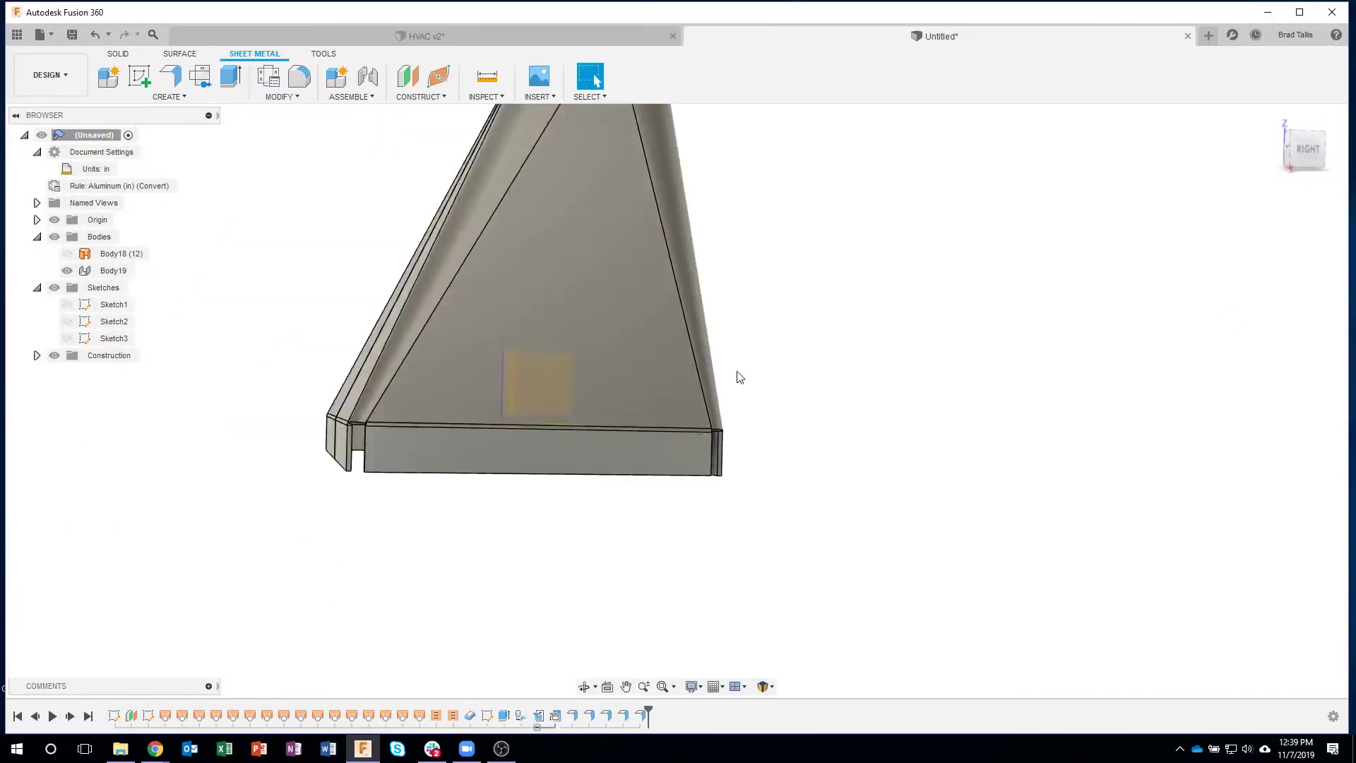
{"action": "middle_click_drag", "start_coordinate": [736, 378], "coordinate": [726, 396], "text": "shift"}
{"action": "scroll", "coordinate": [722, 399], "scroll_direction": "down", "scroll_amount": 2}
{"action": "middle_click_drag", "start_coordinate": [613, 327], "coordinate": [601, 519], "text": "shift"}
{"action": "scroll", "coordinate": [465, 293], "scroll_direction": "up", "scroll_amount": 5}
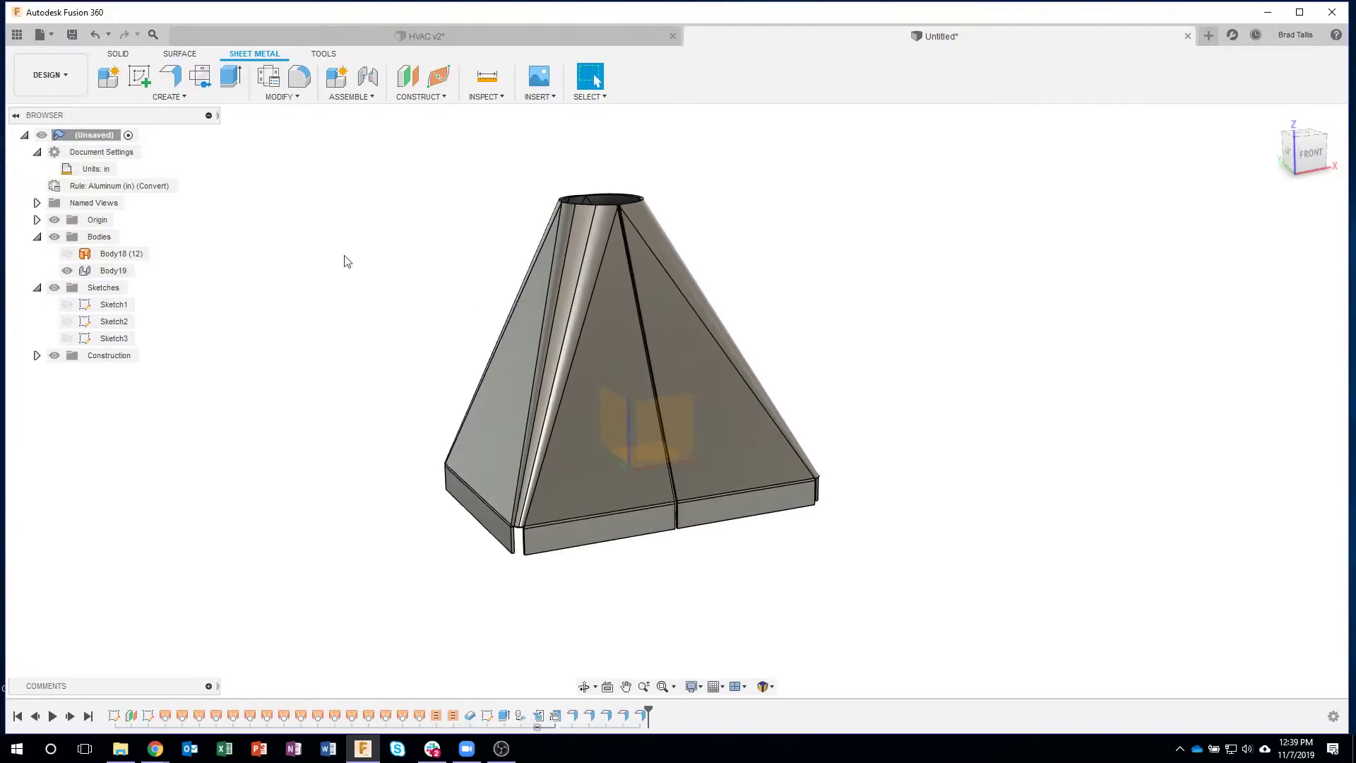
{"action": "left_click", "coordinate": [291, 97]}
{"action": "left_click", "coordinate": [282, 113]}
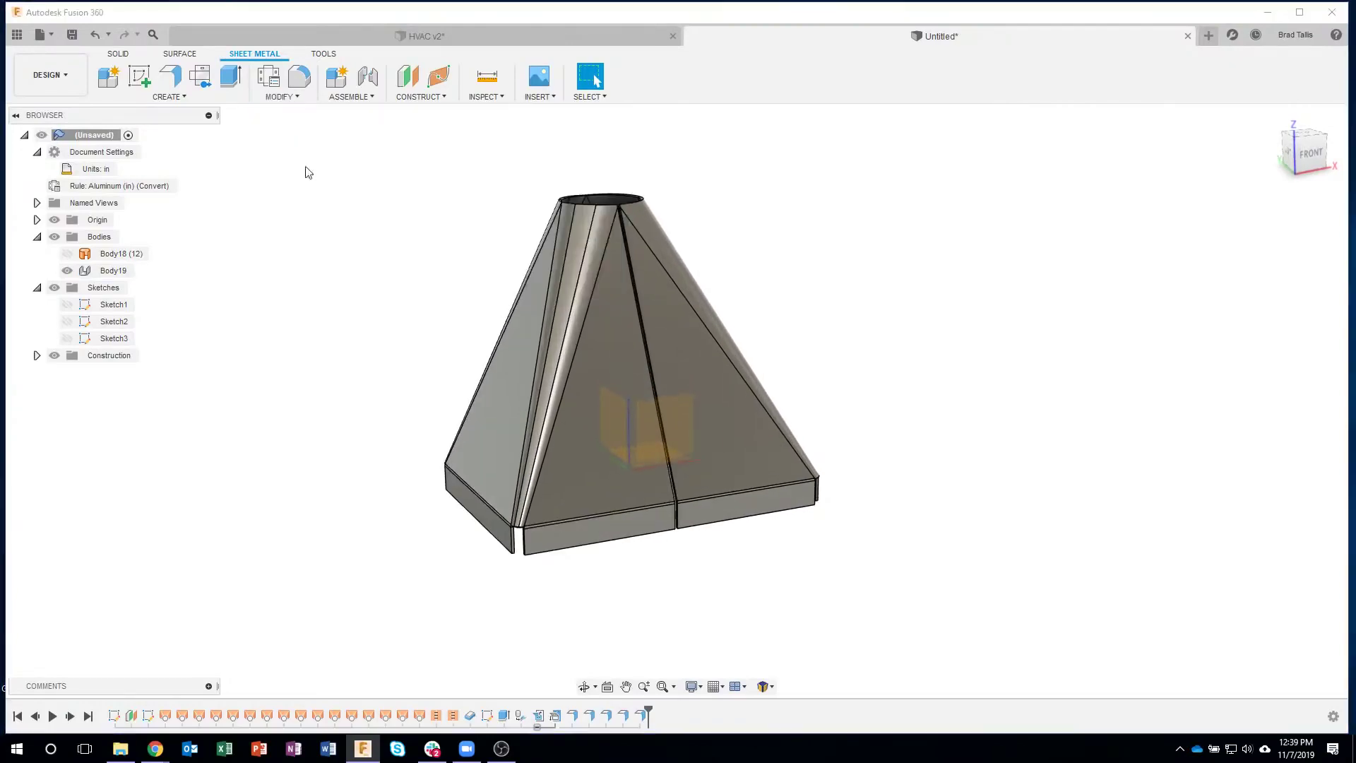
{"action": "middle_click_drag", "start_coordinate": [436, 477], "coordinate": [555, 486], "text": "shift"}
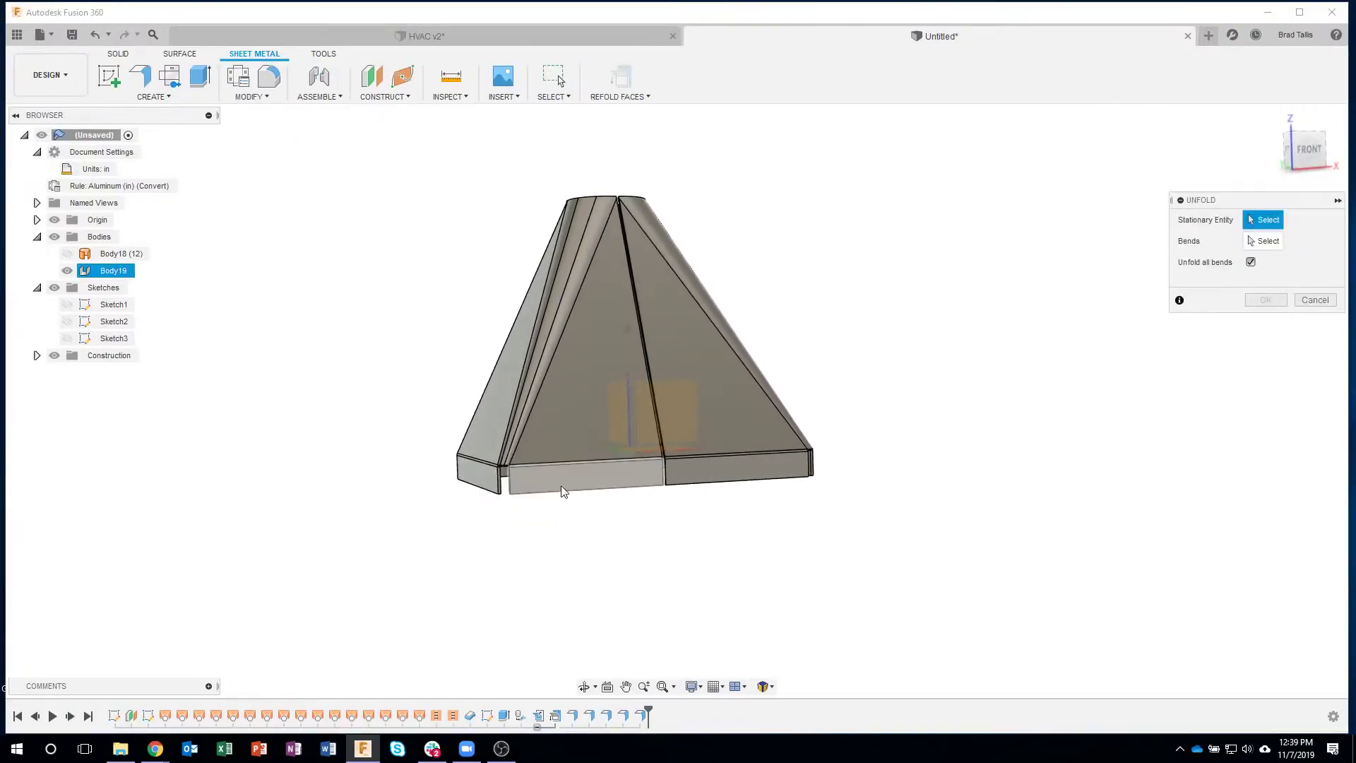
{"action": "left_click", "coordinate": [565, 491]}
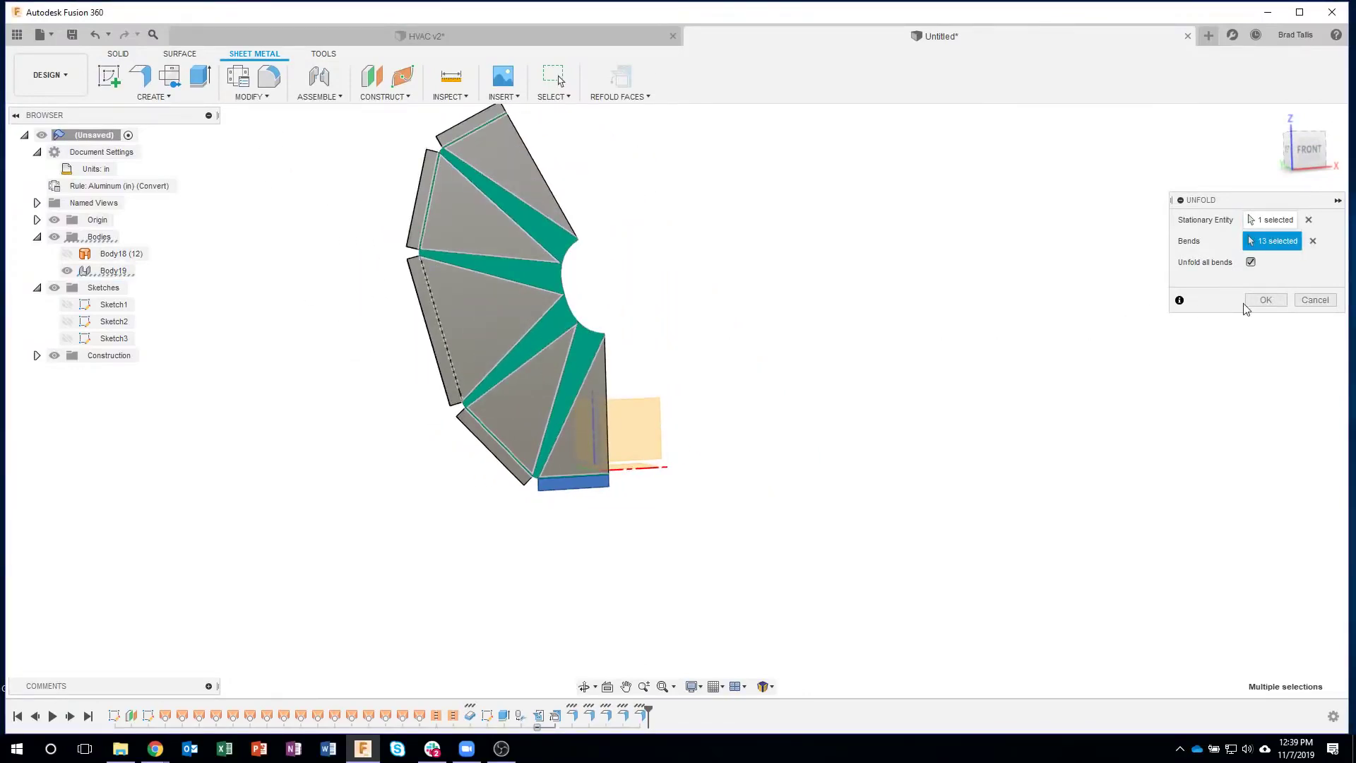
{"action": "left_click", "coordinate": [1268, 302]}
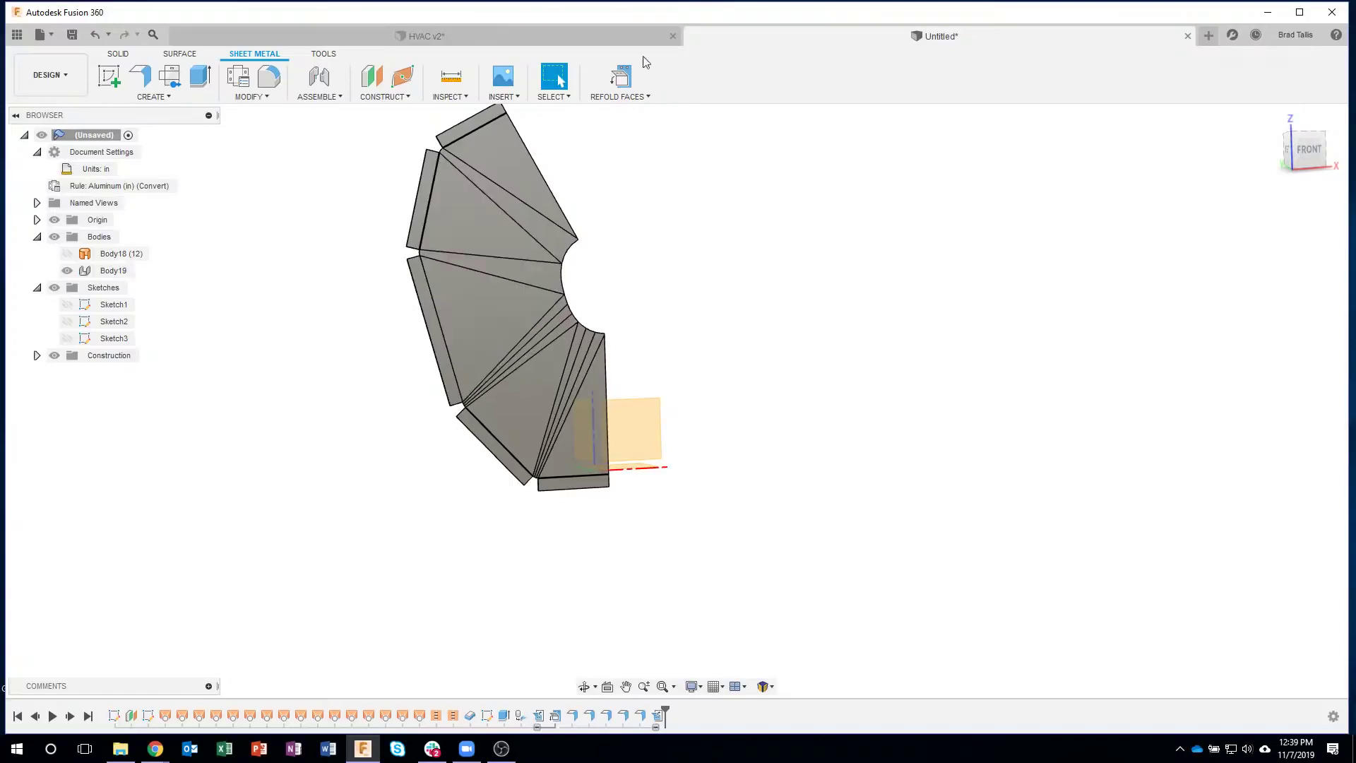
Undo the unfold of the transition.
{"action": "left_click", "coordinate": [94, 34]}
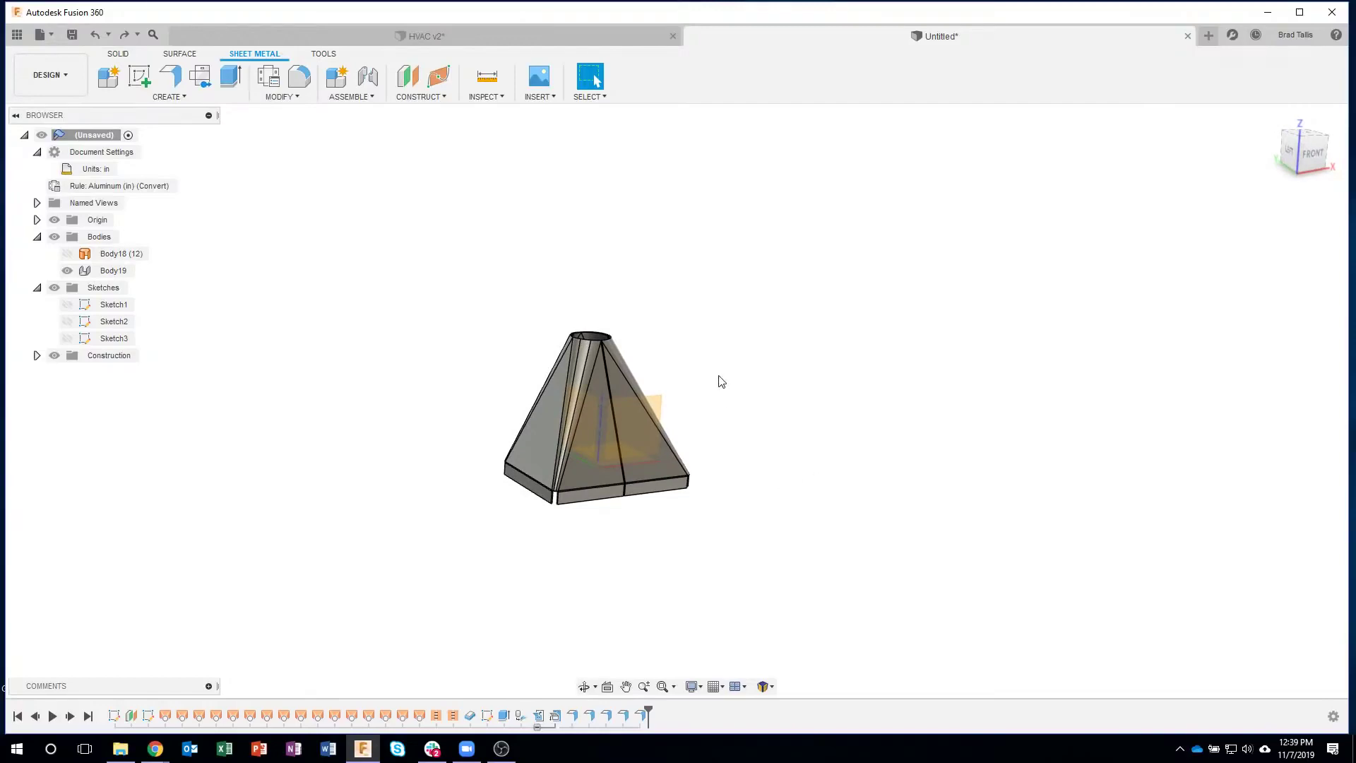
{"action": "scroll", "coordinate": [678, 396], "scroll_direction": "up", "scroll_amount": 5}
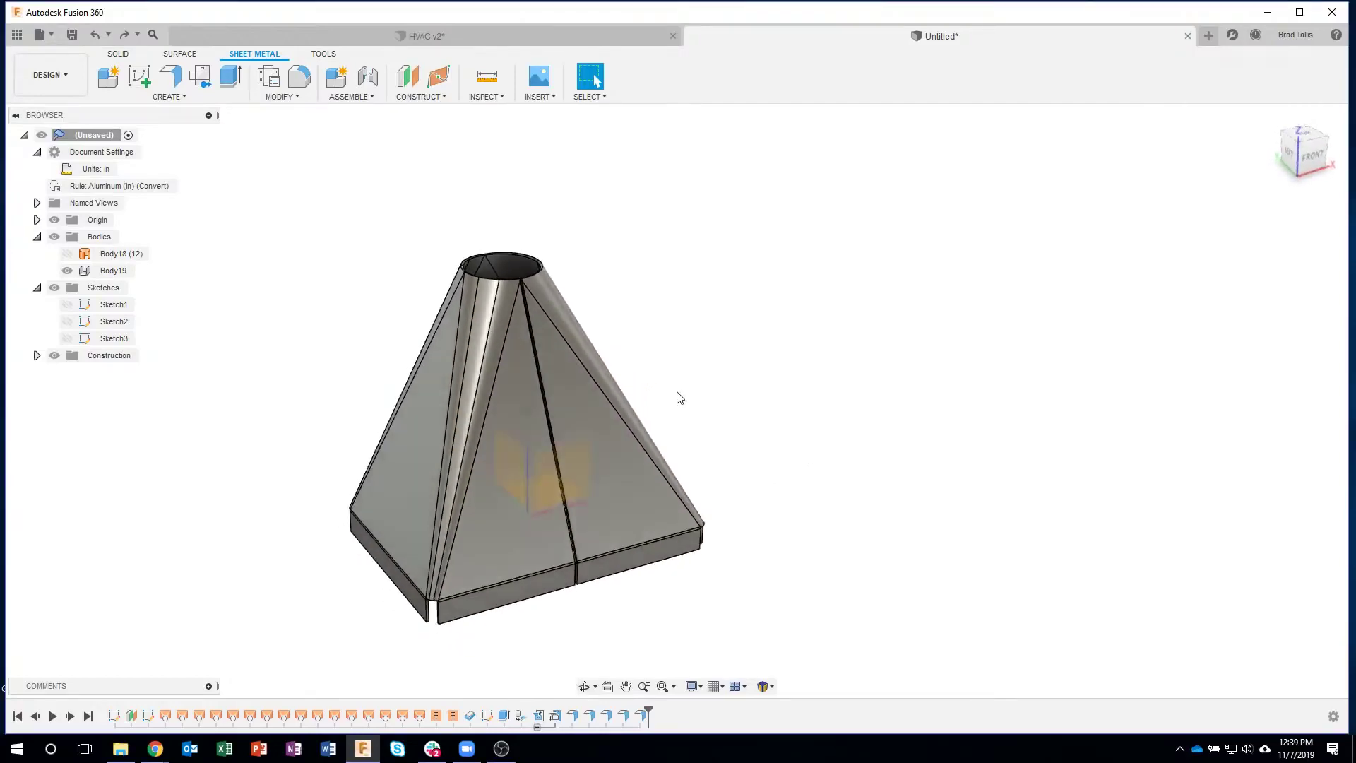
{"action": "middle_click_drag", "start_coordinate": [678, 398], "coordinate": [848, 306], "text": "shift"}
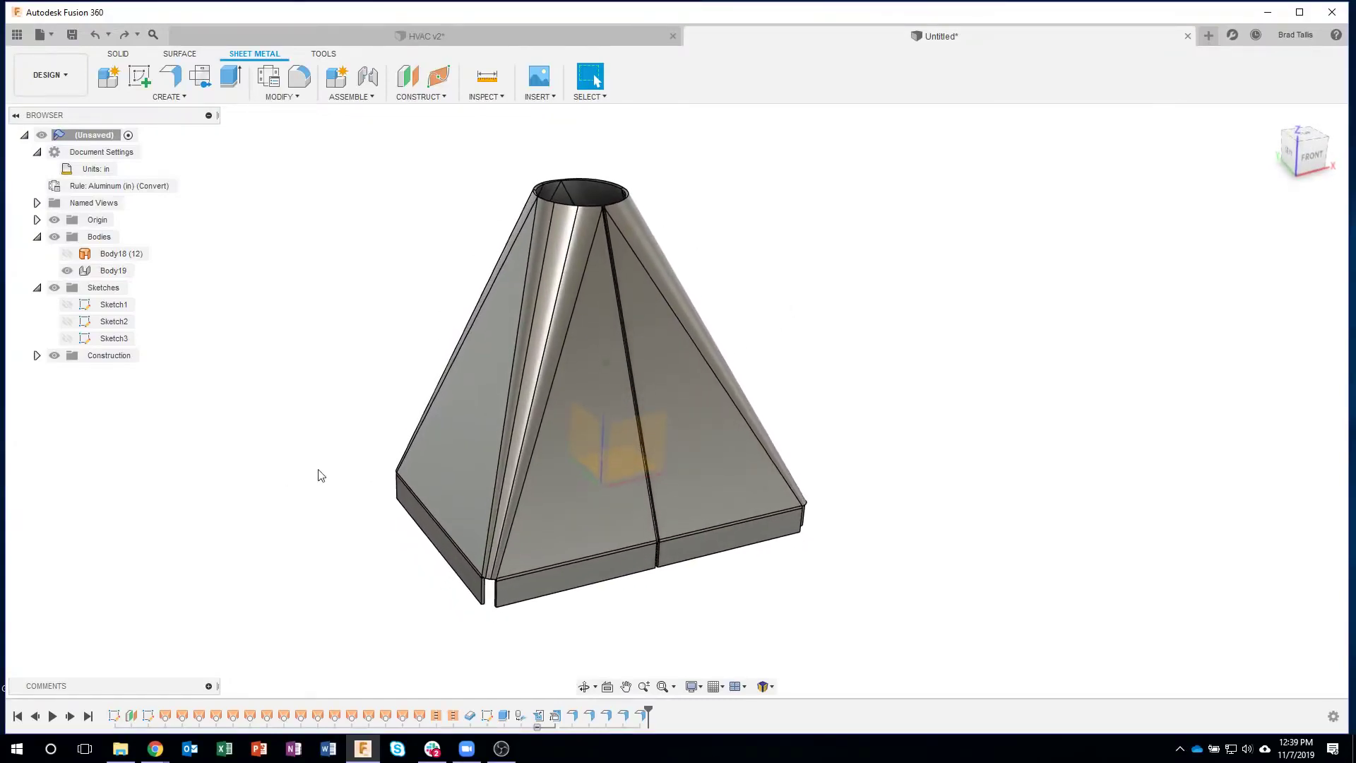
Edit the offset construction plane that carries the round end and set its distance to 3 in.
{"action": "left_click", "coordinate": [133, 715]}
{"action": "double_click", "coordinate": [132, 716]}
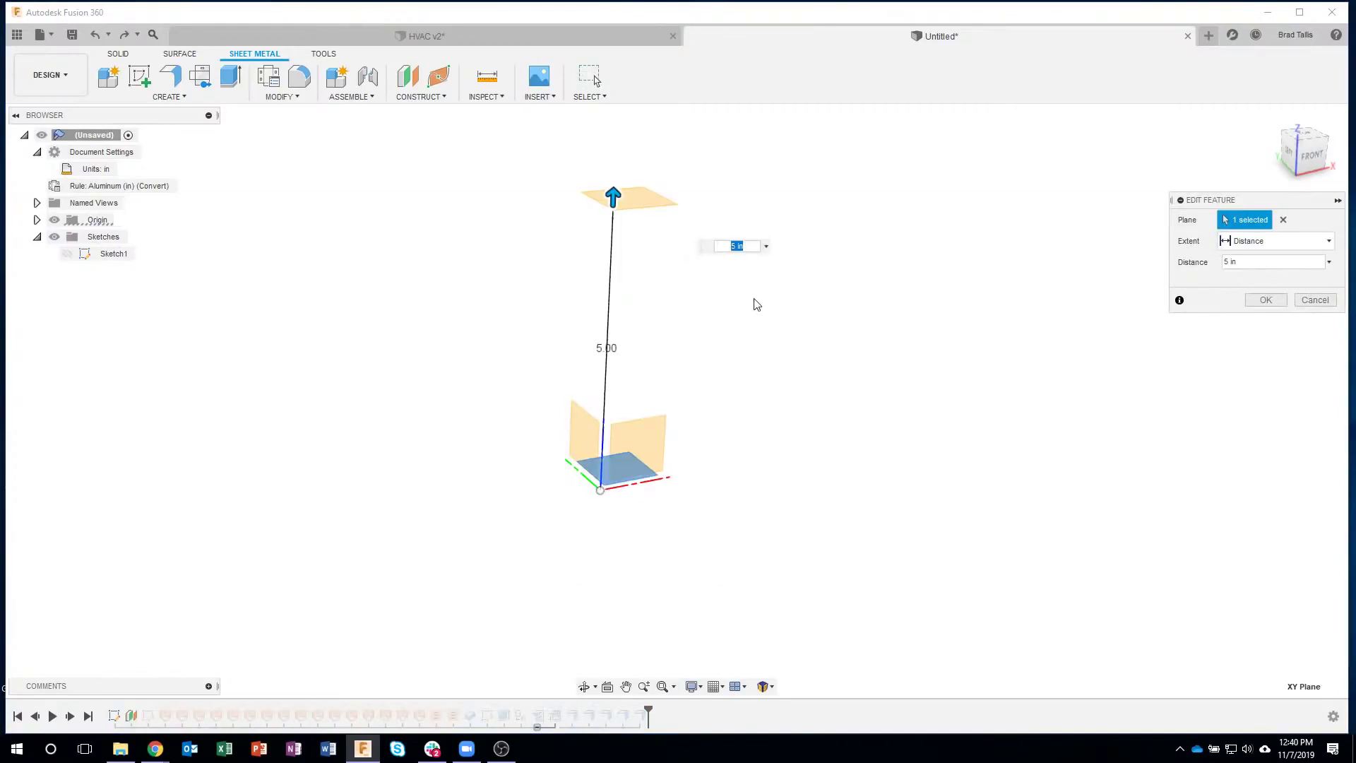
{"action": "type", "text": "3"}
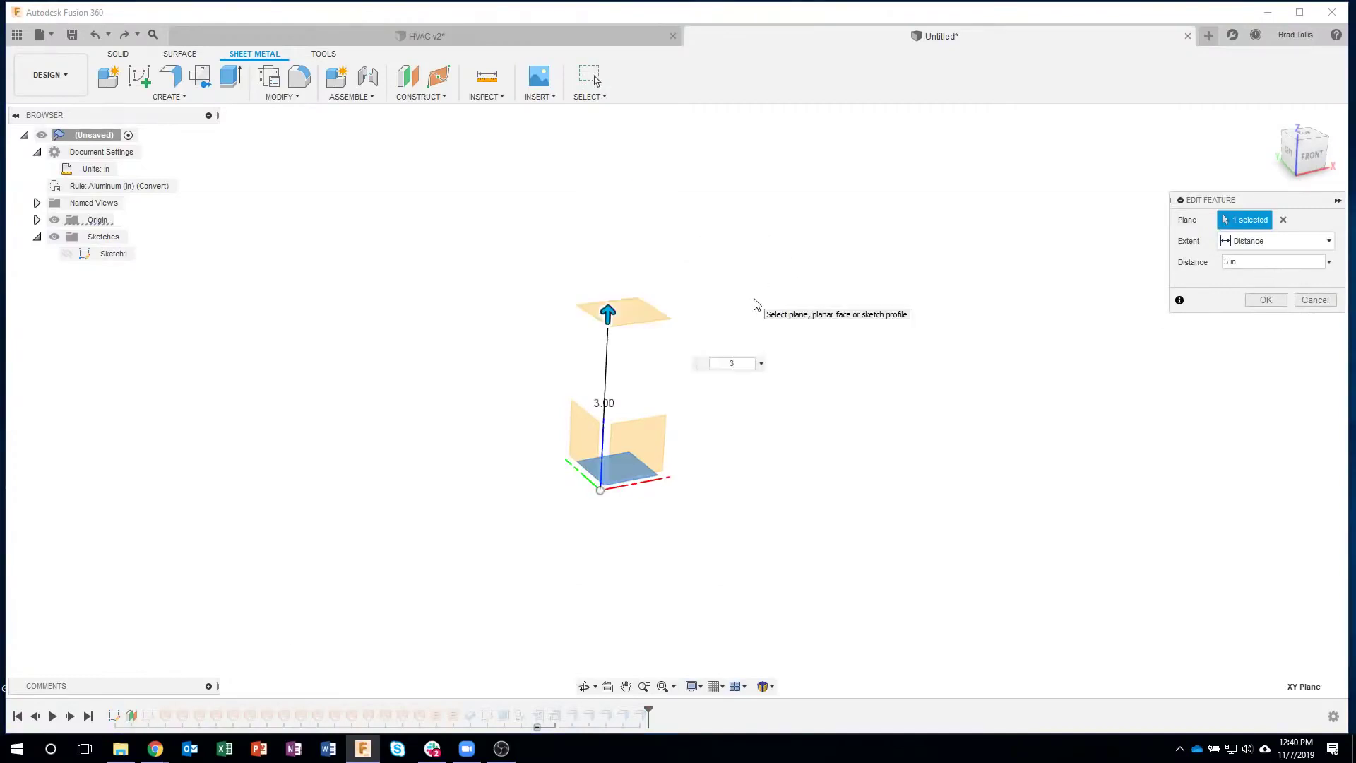
{"action": "key", "text": "Return"}
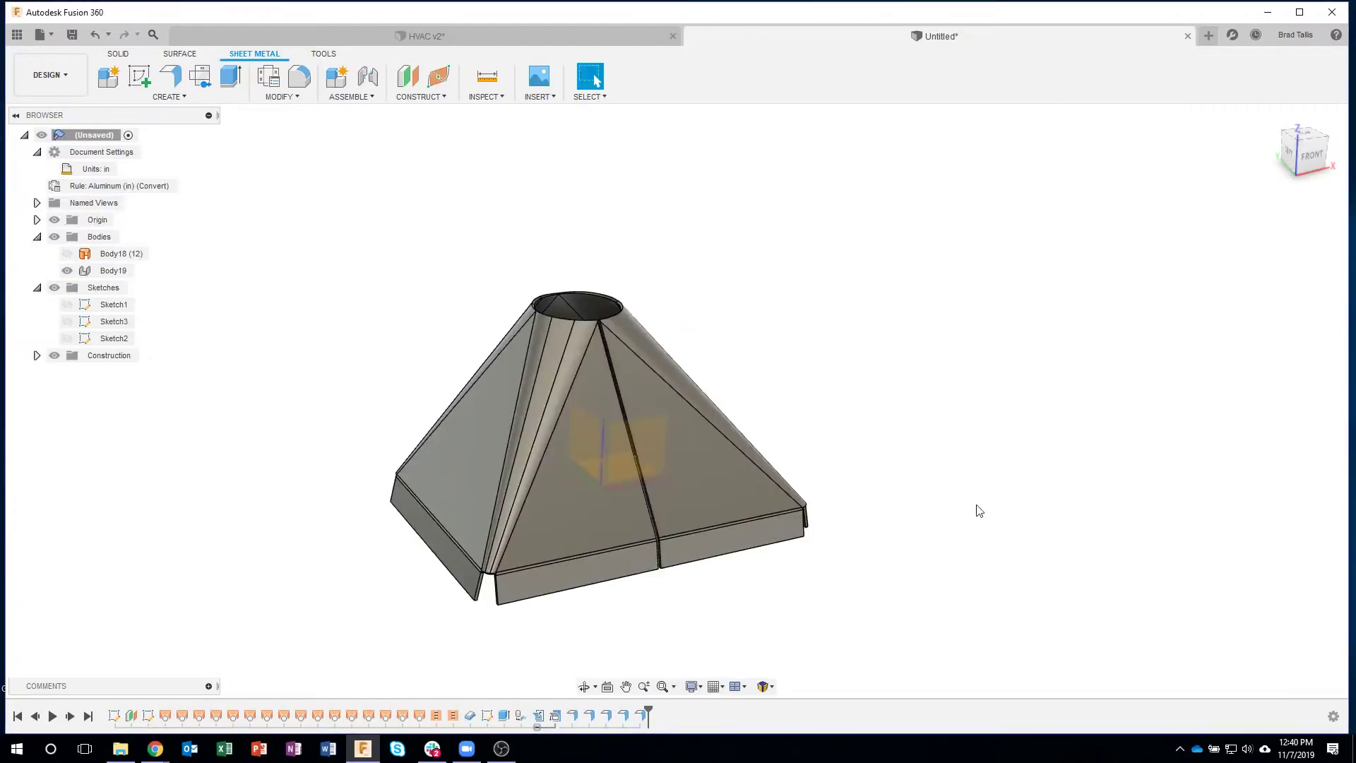
Edit the round opening's sketch, showing the base sketch for reference, move the circle's center onto the origin, finish, and hide the base sketch.
{"action": "middle_click_drag", "start_coordinate": [979, 510], "coordinate": [170, 712], "text": "shift"}
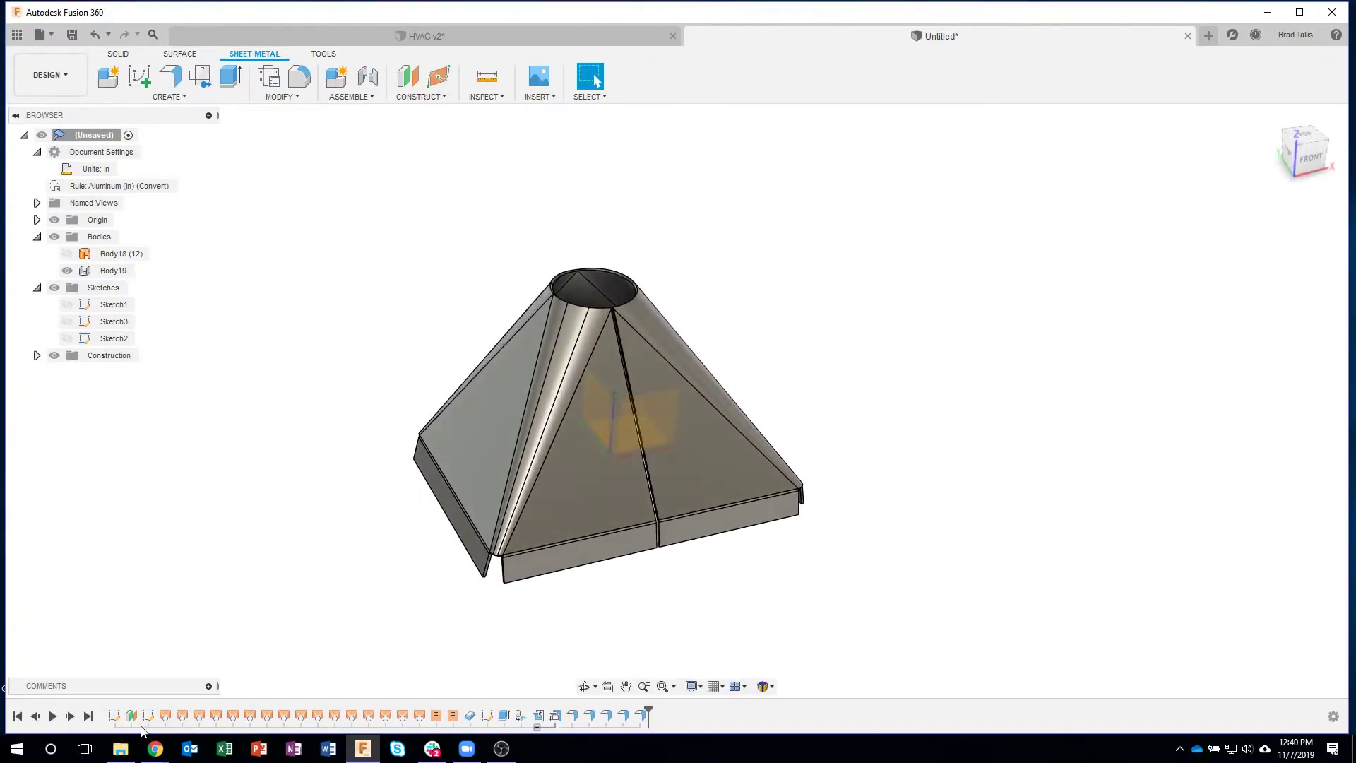
{"action": "double_click", "coordinate": [148, 716]}
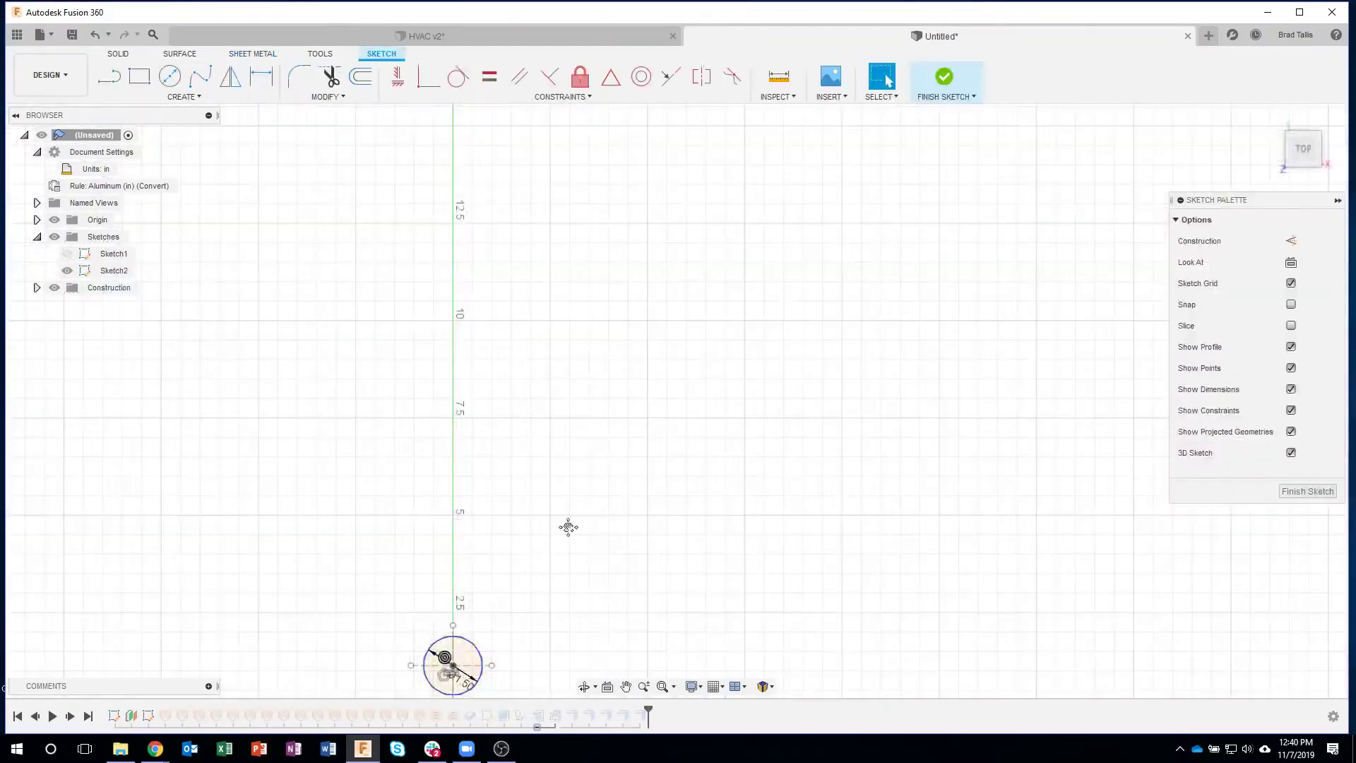
{"action": "middle_click_drag", "start_coordinate": [569, 527], "coordinate": [697, 333]}
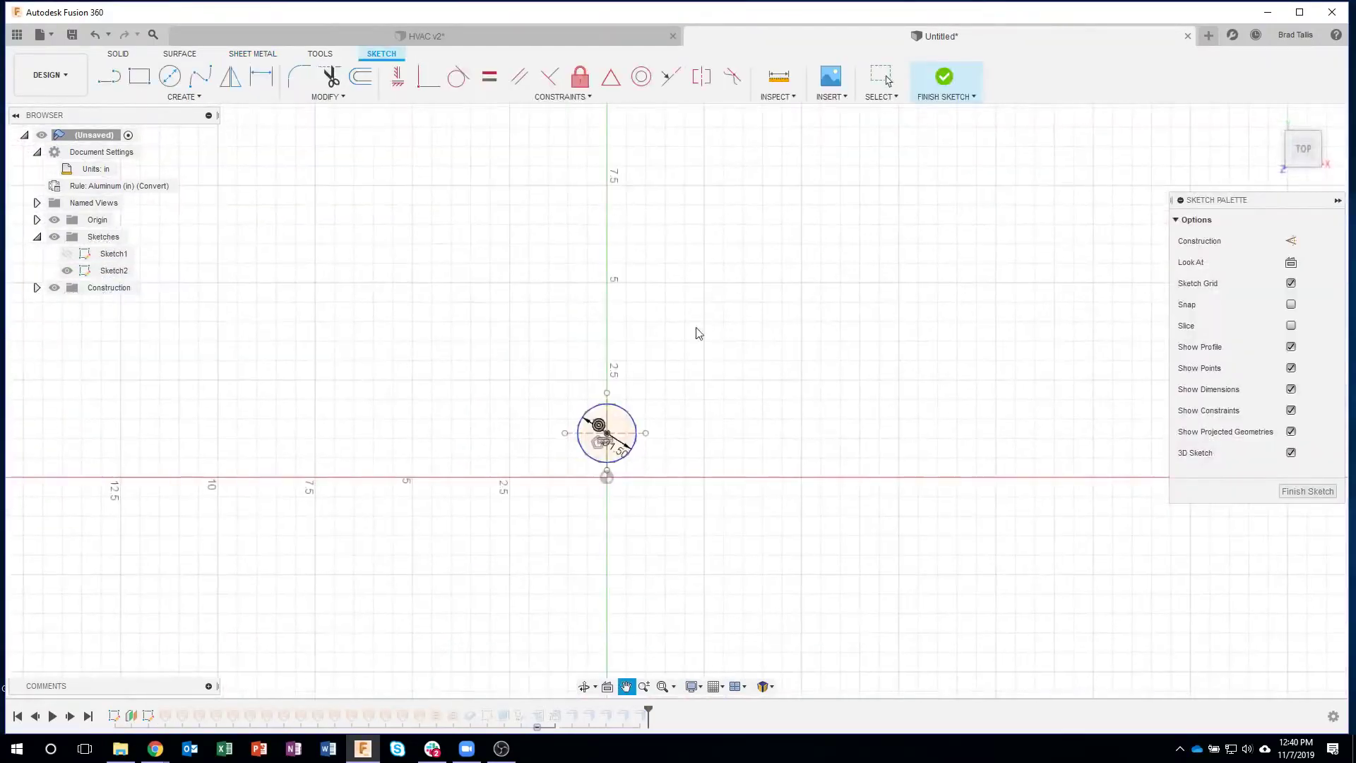
{"action": "left_click", "coordinate": [67, 254]}
{"action": "scroll", "coordinate": [637, 471], "scroll_direction": "up", "scroll_amount": 4}
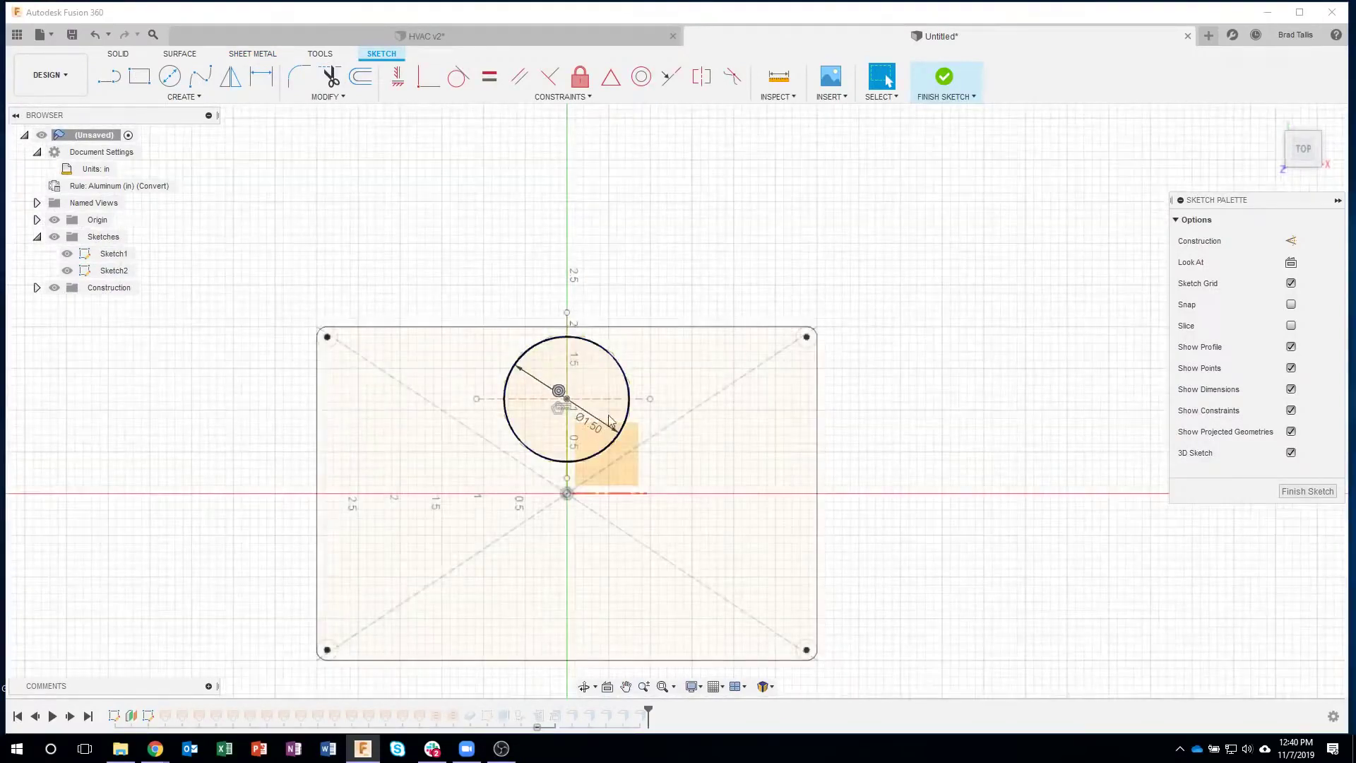
{"action": "left_click_drag", "start_coordinate": [566, 404], "coordinate": [569, 503]}
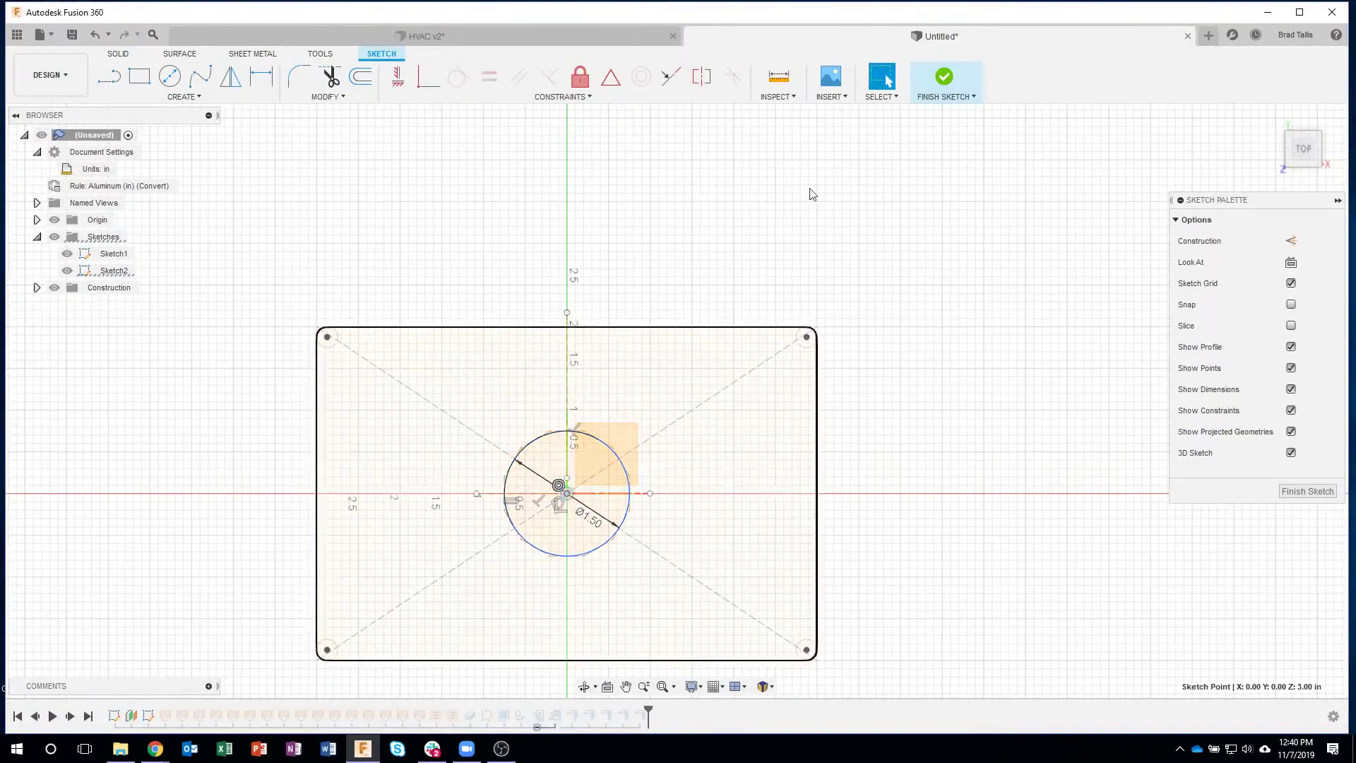
{"action": "left_click", "coordinate": [947, 79]}
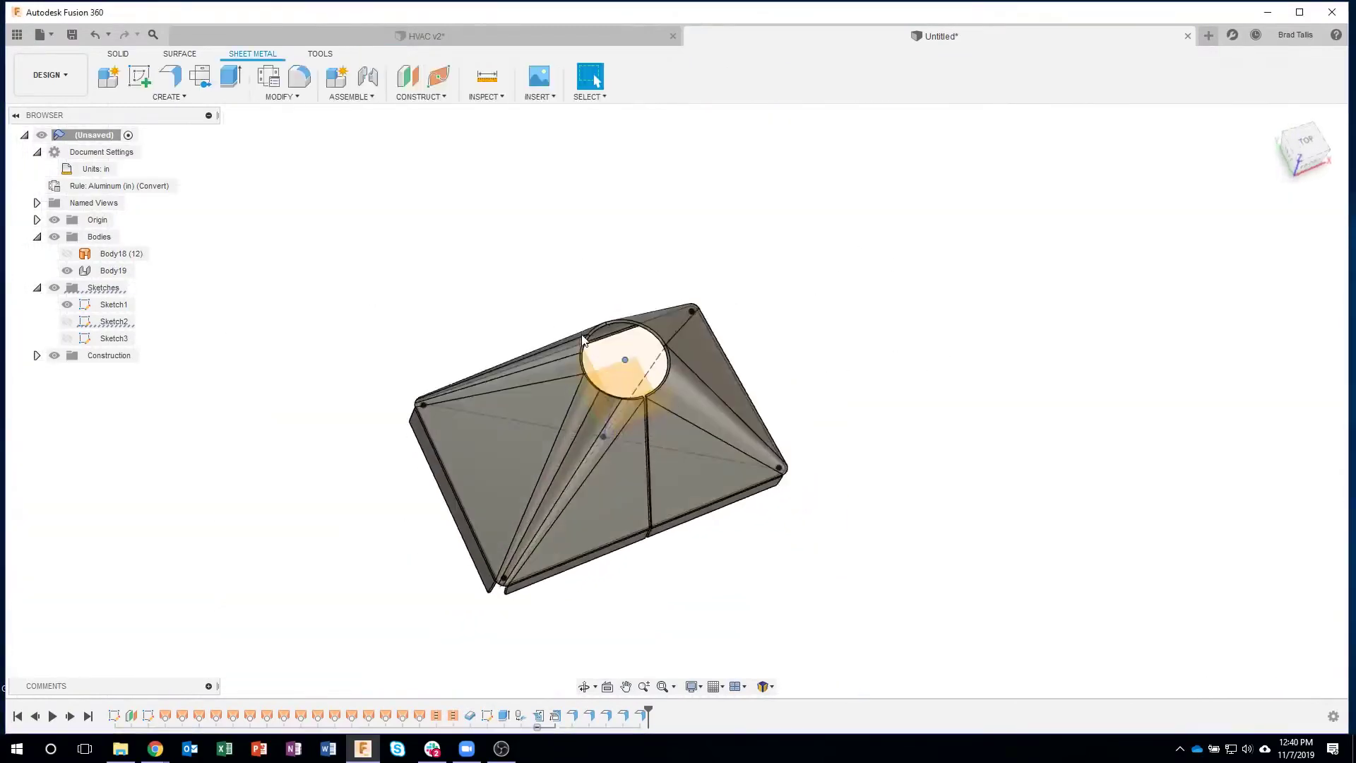
{"action": "left_click", "coordinate": [67, 304]}
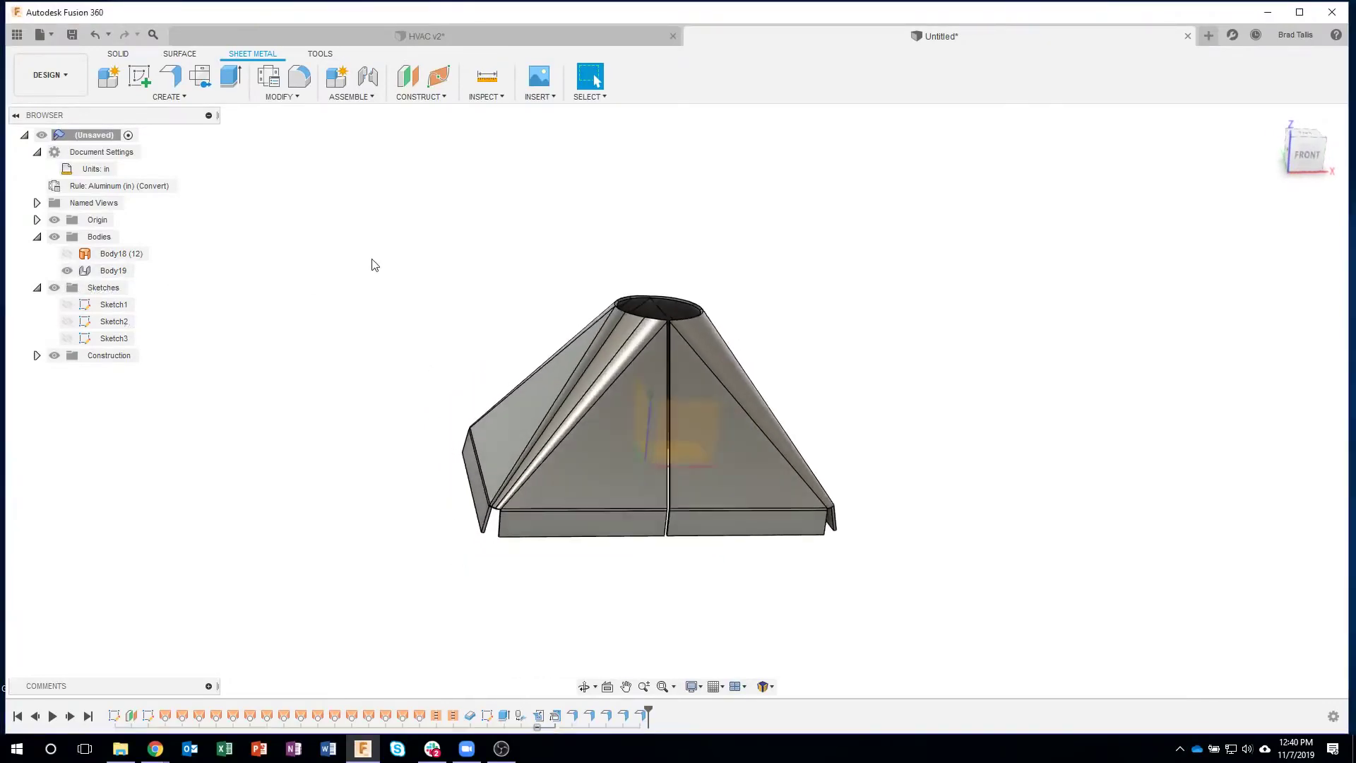
Group all the loft and surface stitch features in the timeline into a single group.
{"action": "middle_click_drag", "start_coordinate": [353, 362], "coordinate": [433, 470], "text": "shift"}
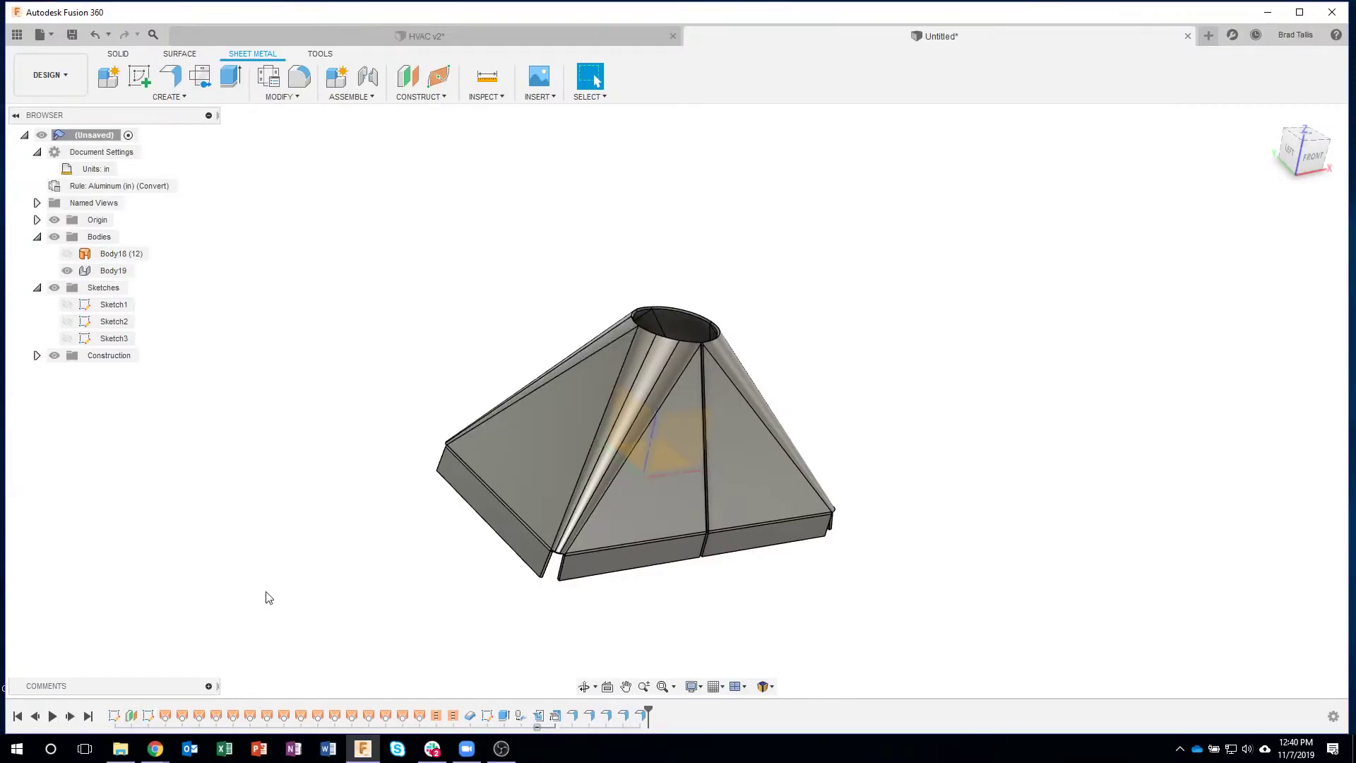
{"action": "left_click", "coordinate": [169, 715]}
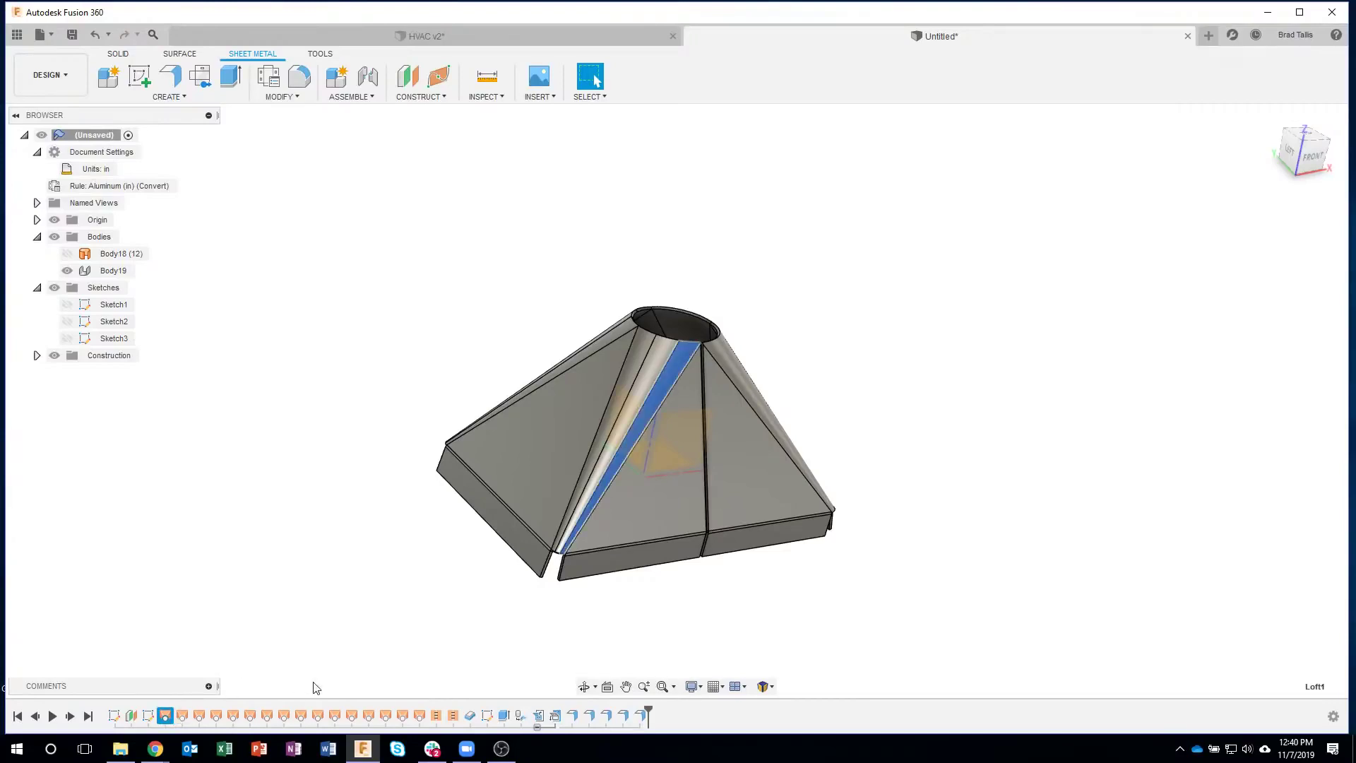
{"action": "left_click", "coordinate": [422, 719], "text": "shift"}
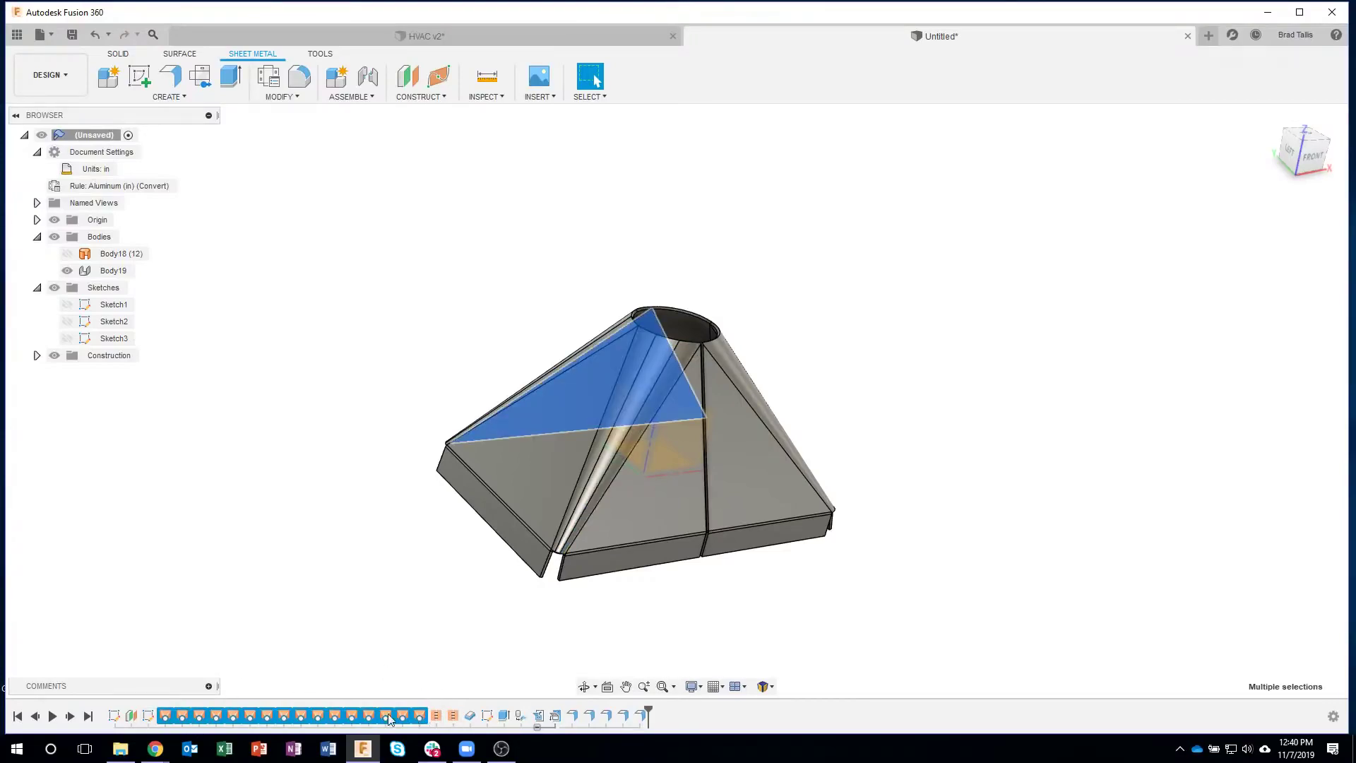
{"action": "left_click", "coordinate": [453, 716], "text": "shift"}
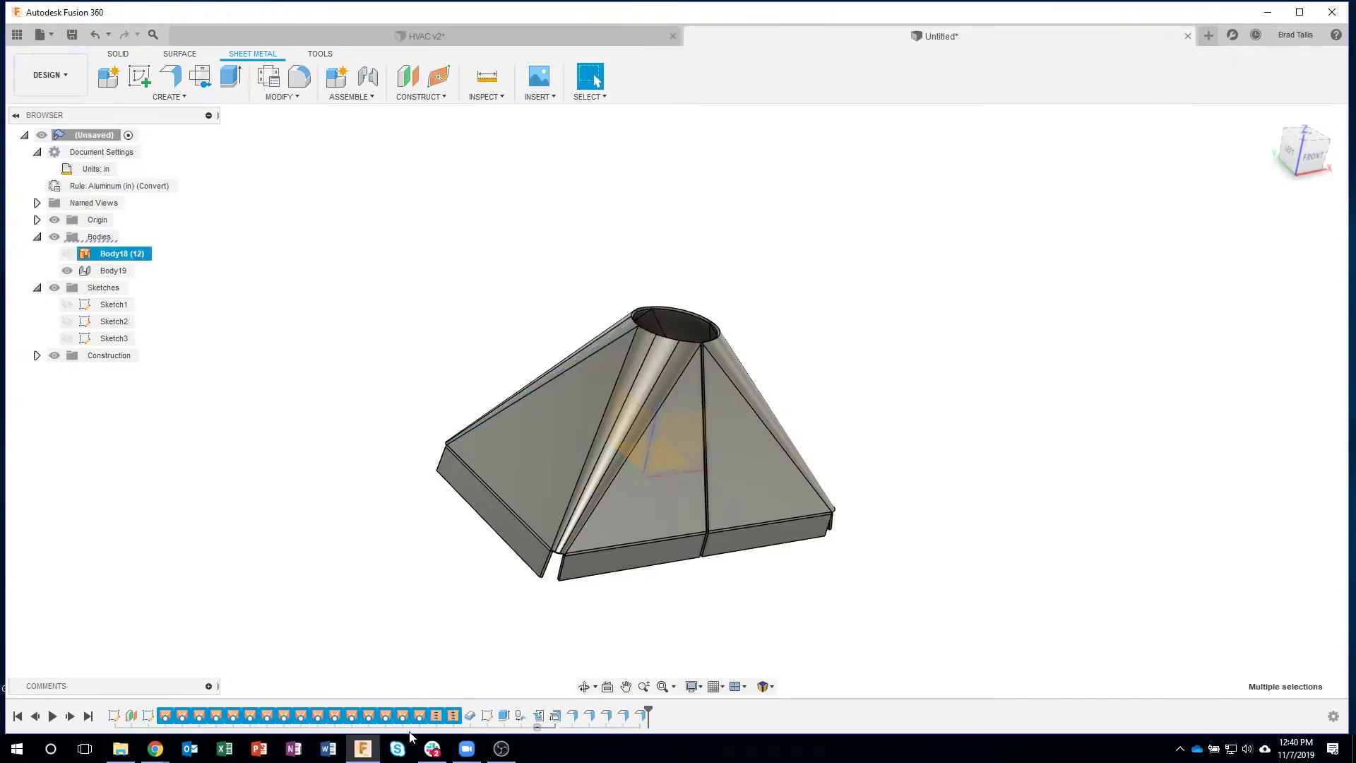
{"action": "right_click", "coordinate": [329, 715]}
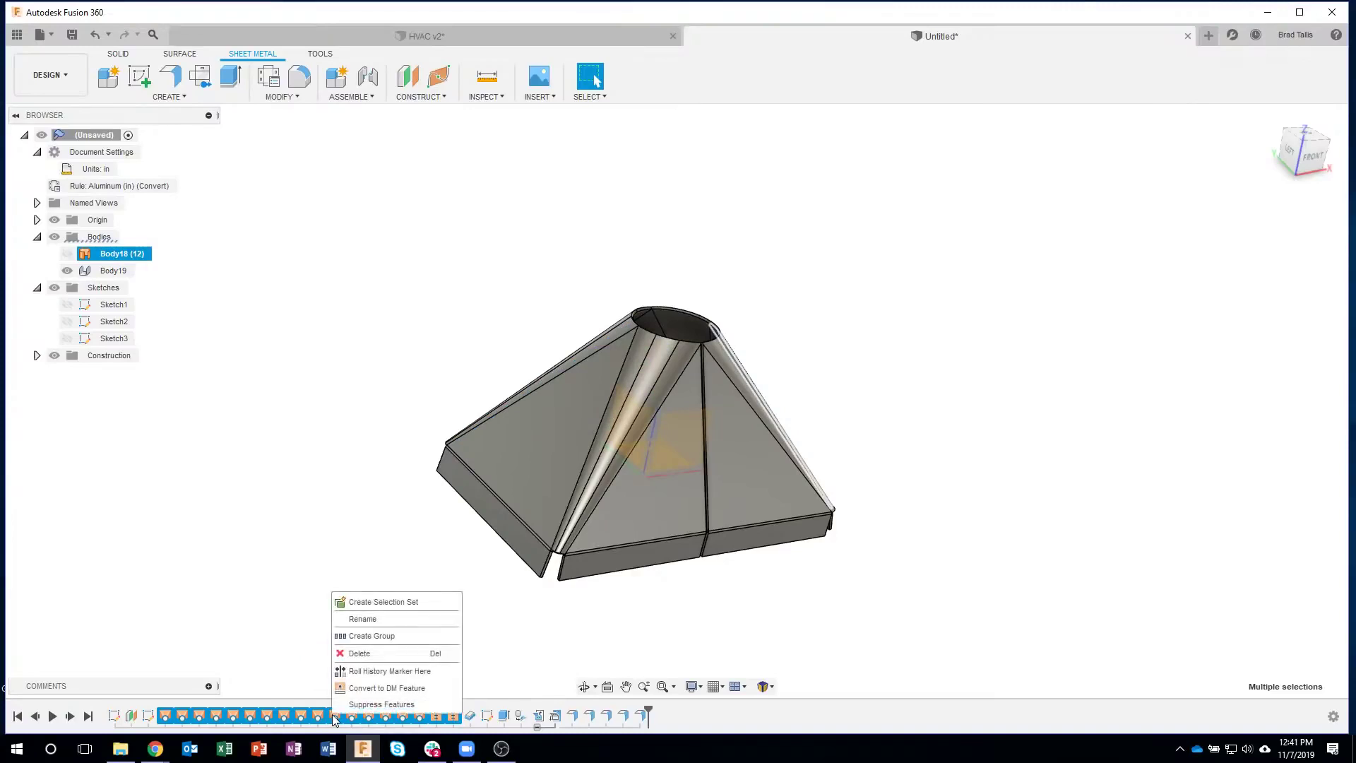
{"action": "left_click", "coordinate": [388, 637]}
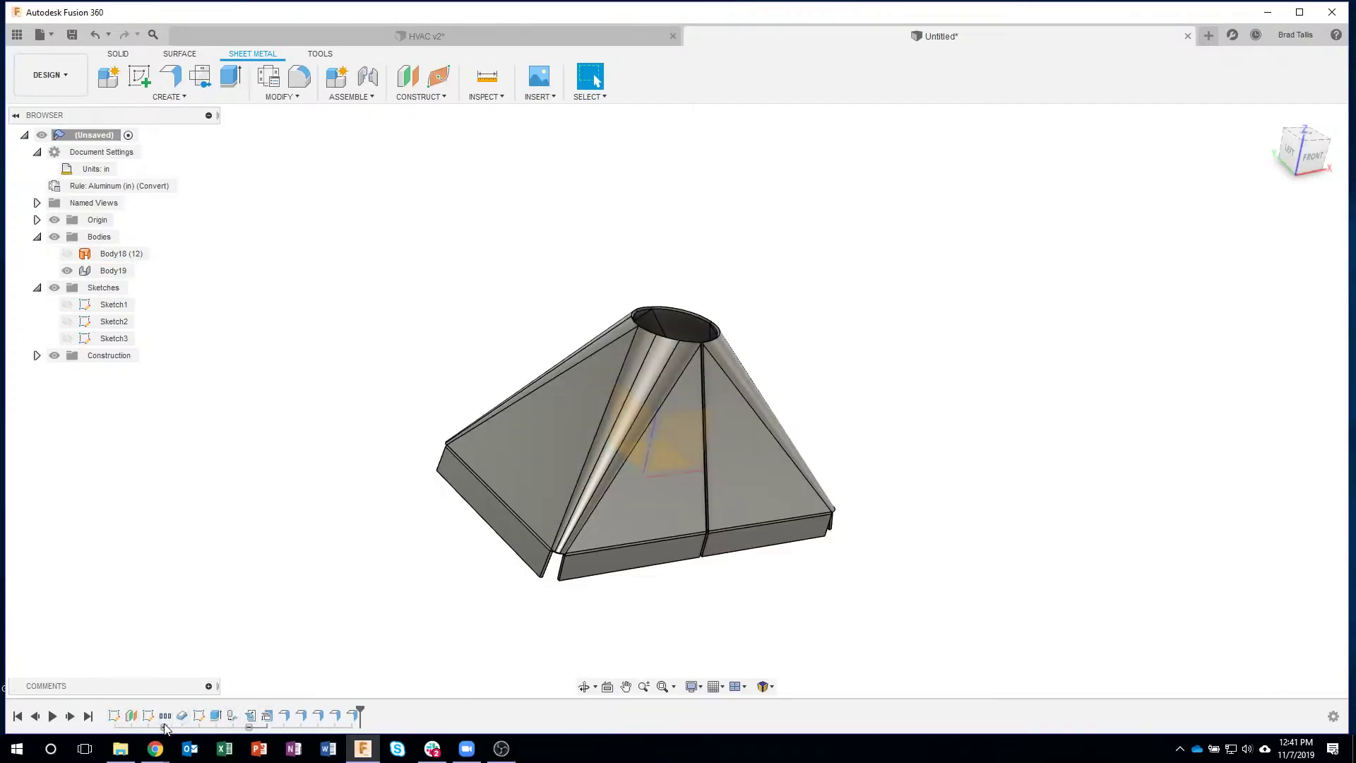
{"action": "mouse_move", "coordinate": [164, 719]}
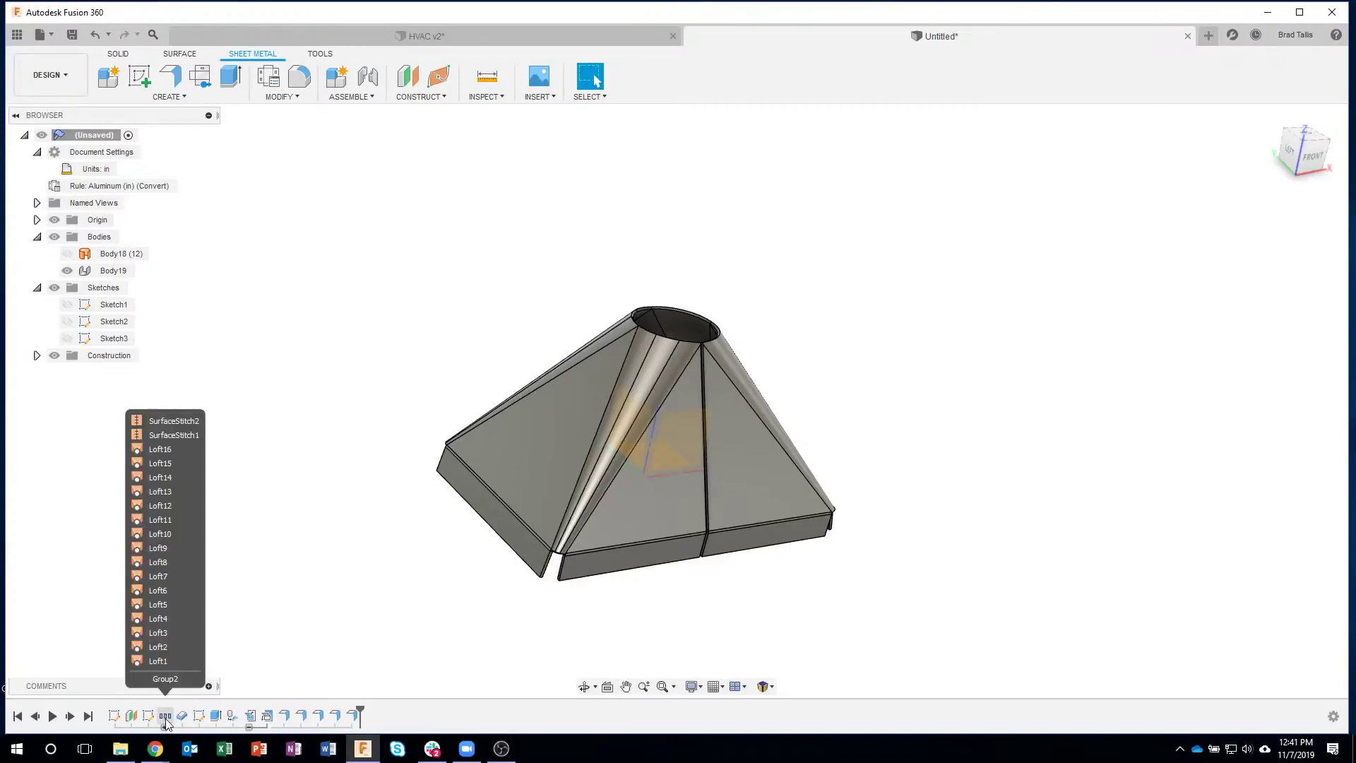
Group the five edge flange features in the timeline.
{"action": "left_click", "coordinate": [287, 710]}
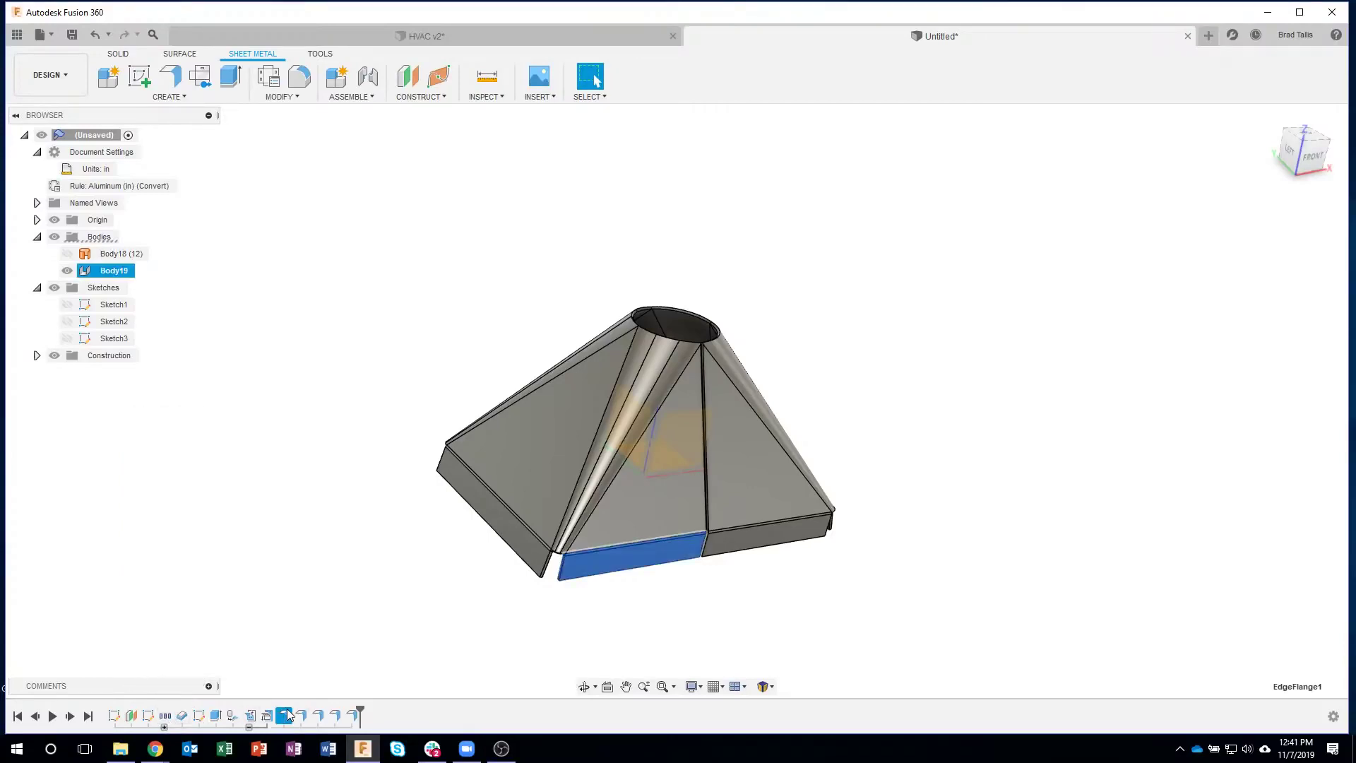
{"action": "left_click", "coordinate": [352, 714], "text": "shift"}
{"action": "right_click", "coordinate": [352, 716]}
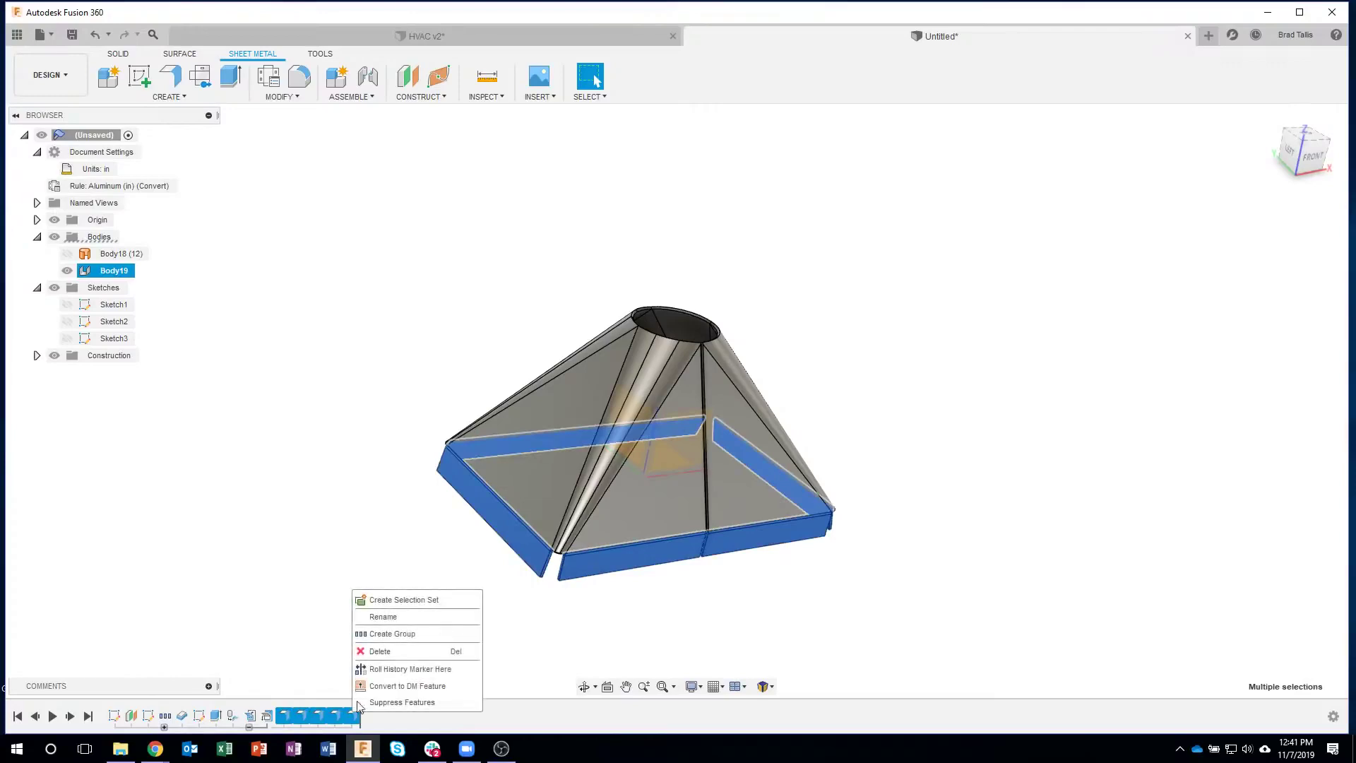
{"action": "left_click", "coordinate": [395, 634]}
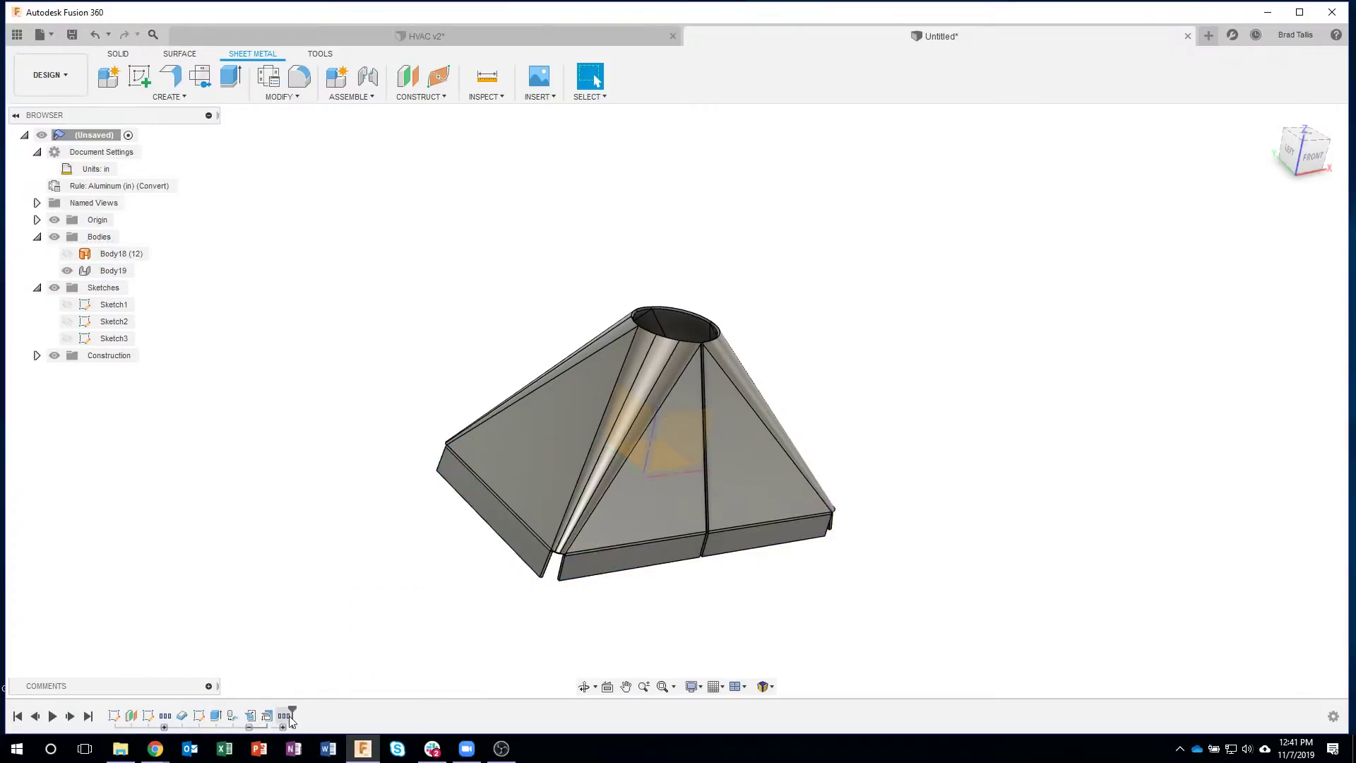
Rename the edge flange group as tabs.
{"action": "mouse_move", "coordinate": [289, 719]}
{"action": "right_click", "coordinate": [283, 716]}
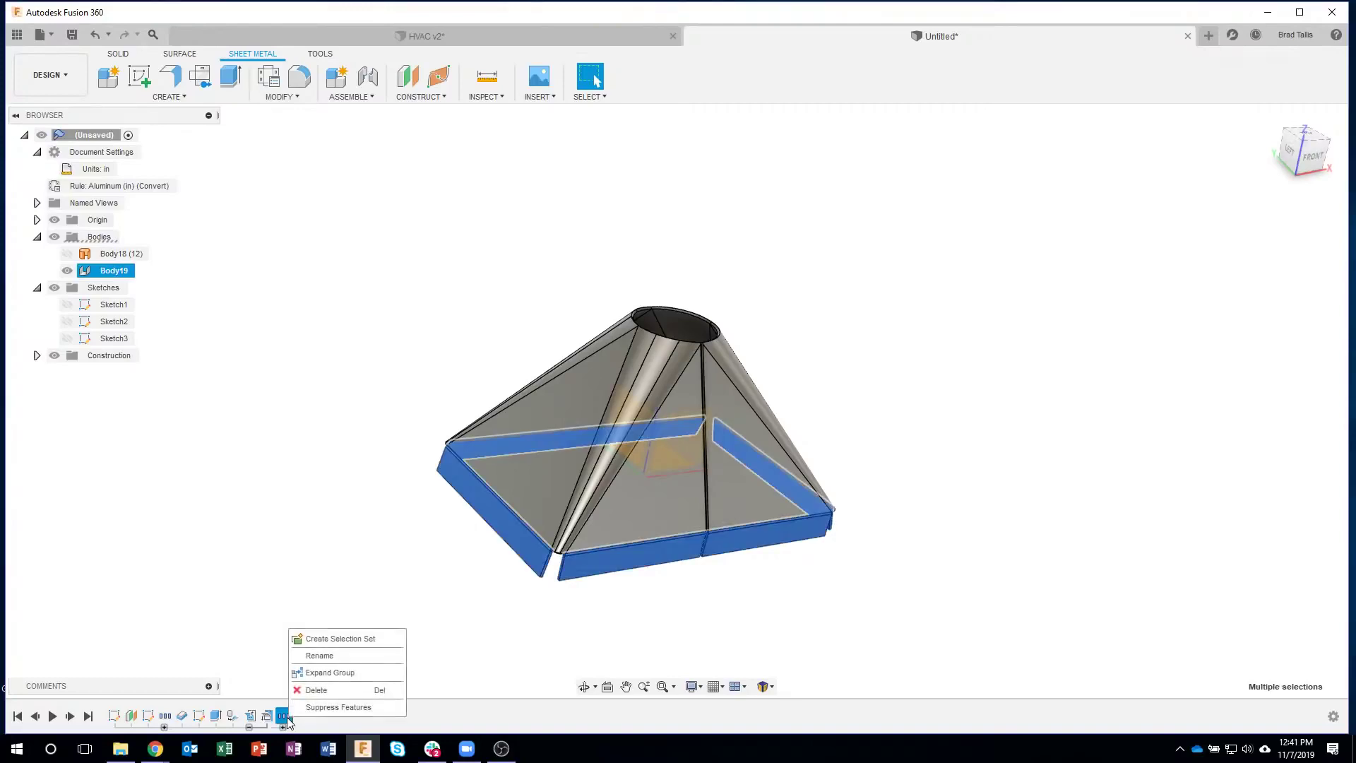
{"action": "left_click", "coordinate": [318, 660]}
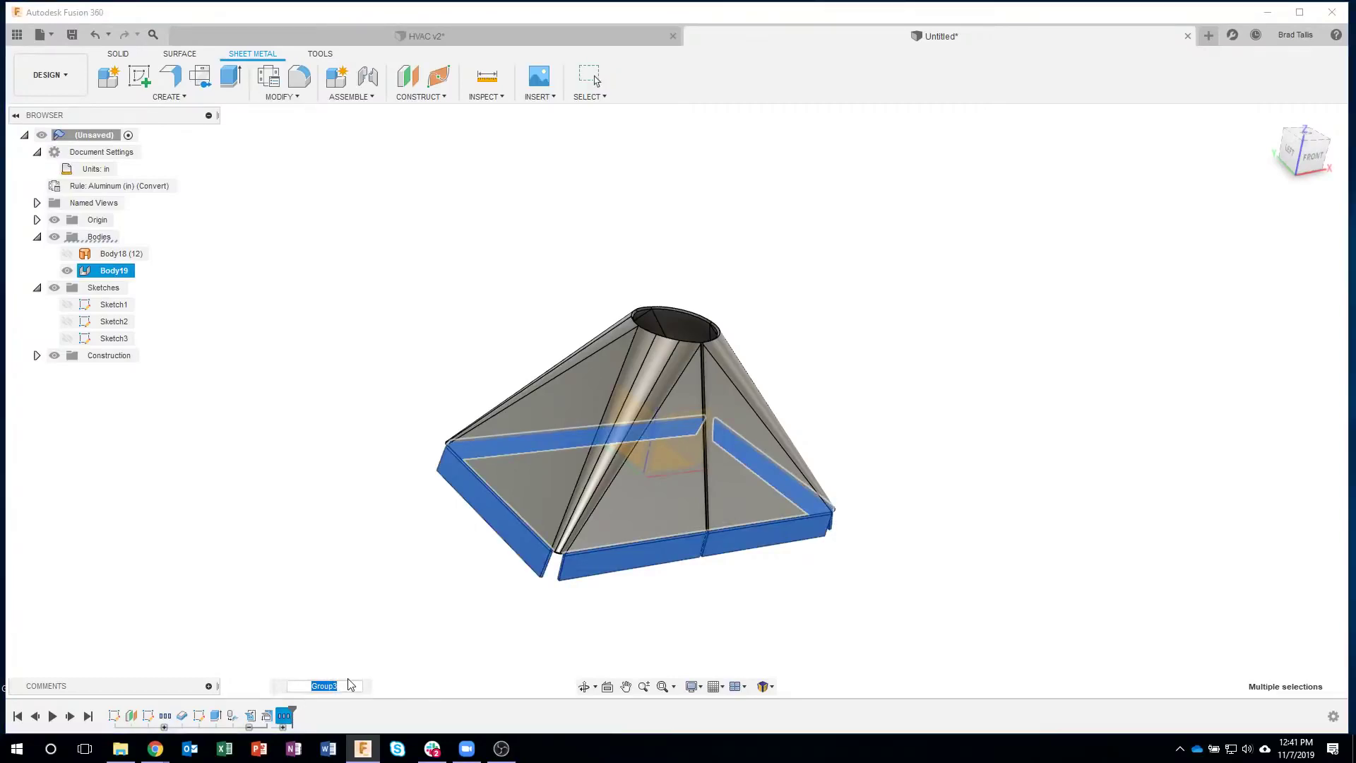
{"action": "type", "text": "tabs"}
{"action": "key", "text": "Return"}
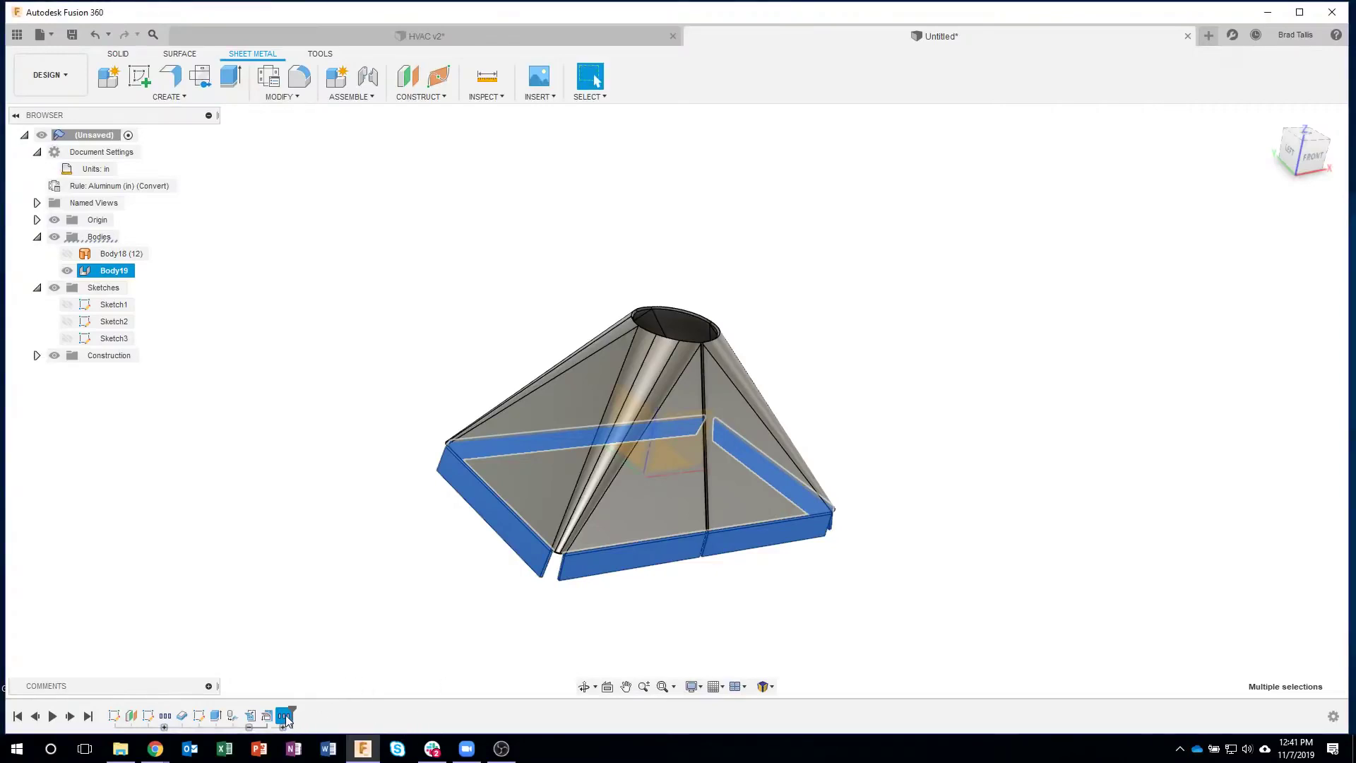
{"action": "left_click", "coordinate": [284, 717]}
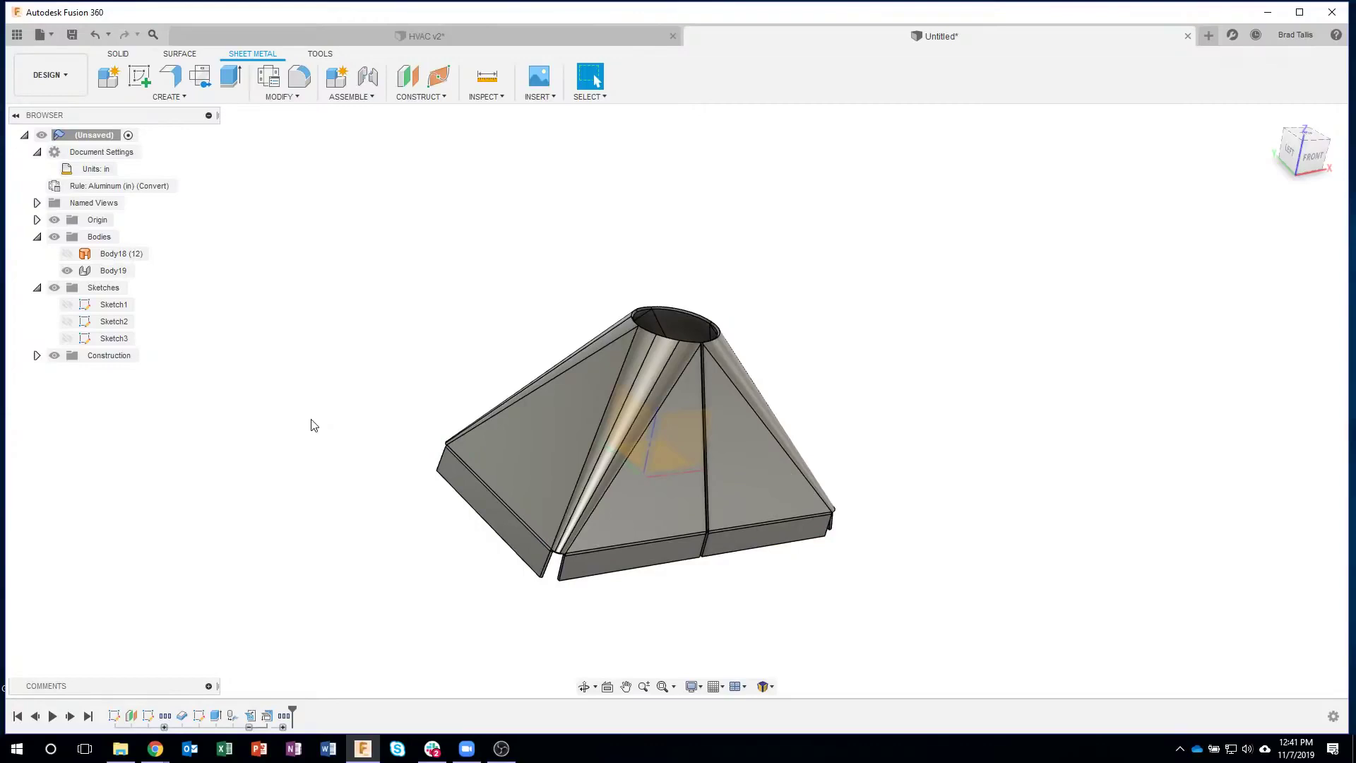
Edit the left side flange and set its angle to -36.87 deg, measuring between the left sloped face and the vertical YZ origin plane.
{"action": "middle_click_drag", "start_coordinate": [750, 400], "coordinate": [751, 336], "text": "shift"}
{"action": "key", "text": "F6"}
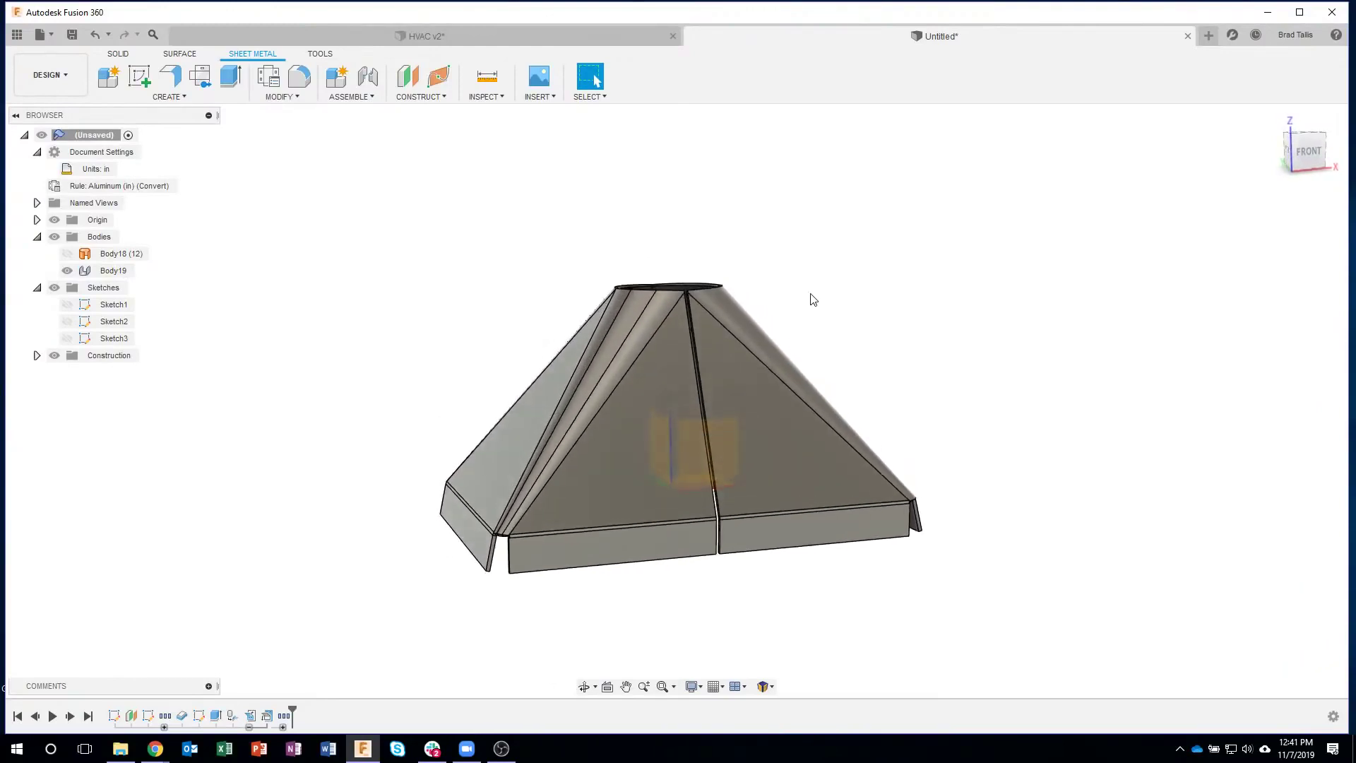
{"action": "left_click", "coordinate": [445, 469]}
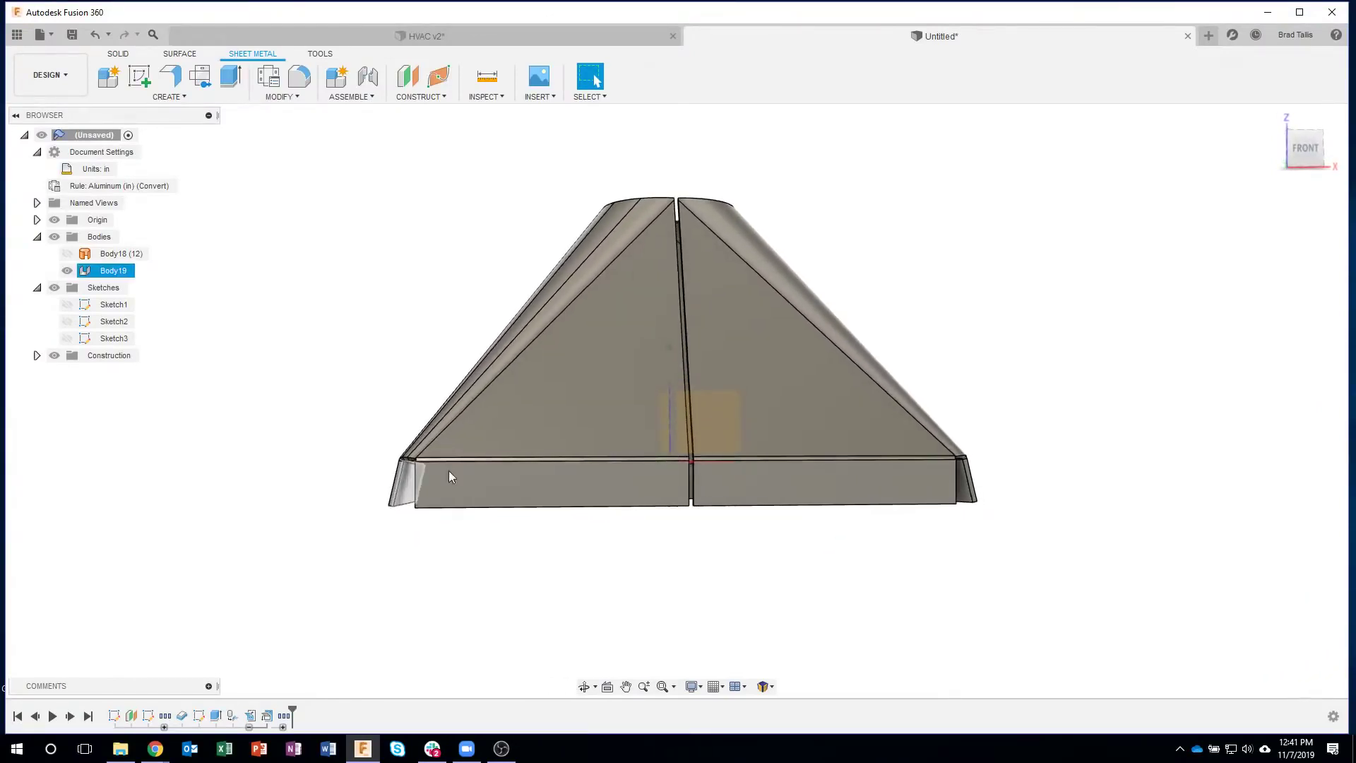
{"action": "middle_click_drag", "start_coordinate": [448, 470], "coordinate": [376, 545], "text": "shift"}
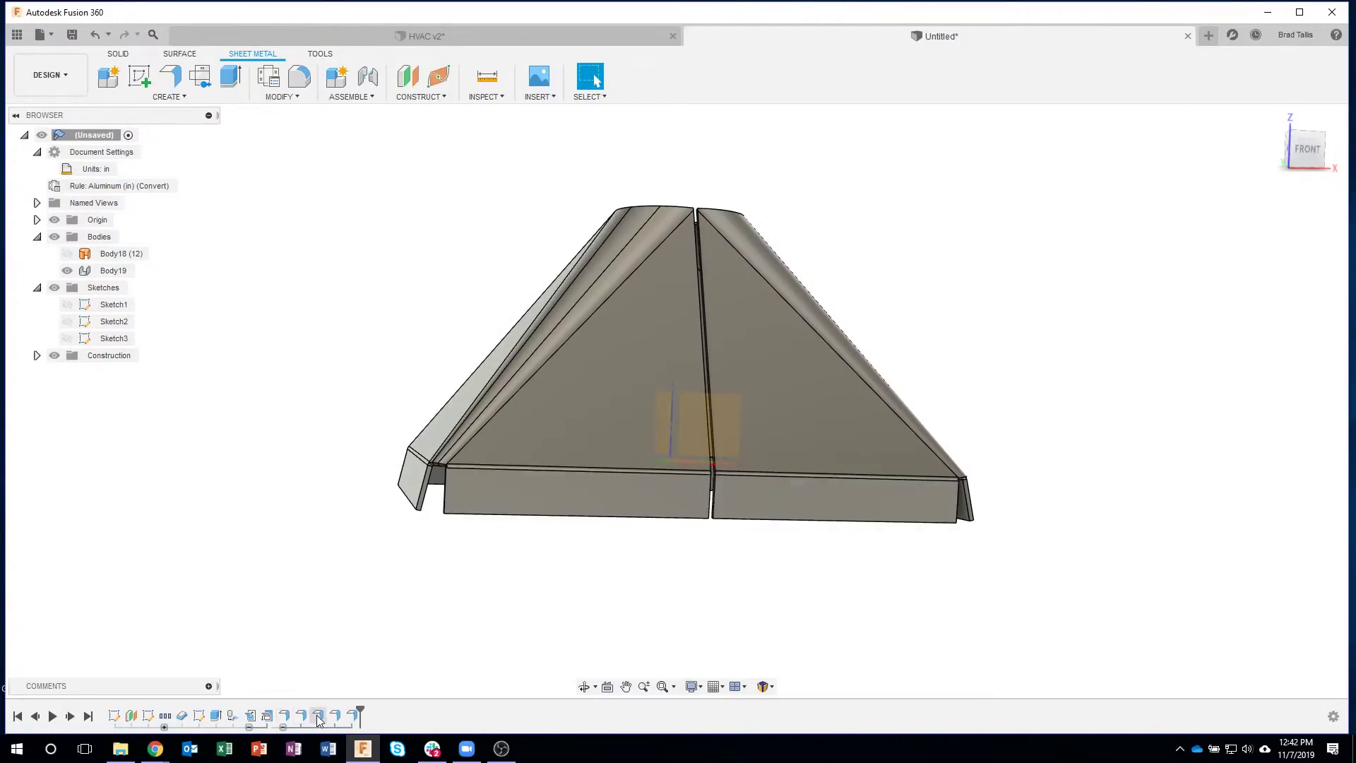
{"action": "double_click", "coordinate": [318, 716]}
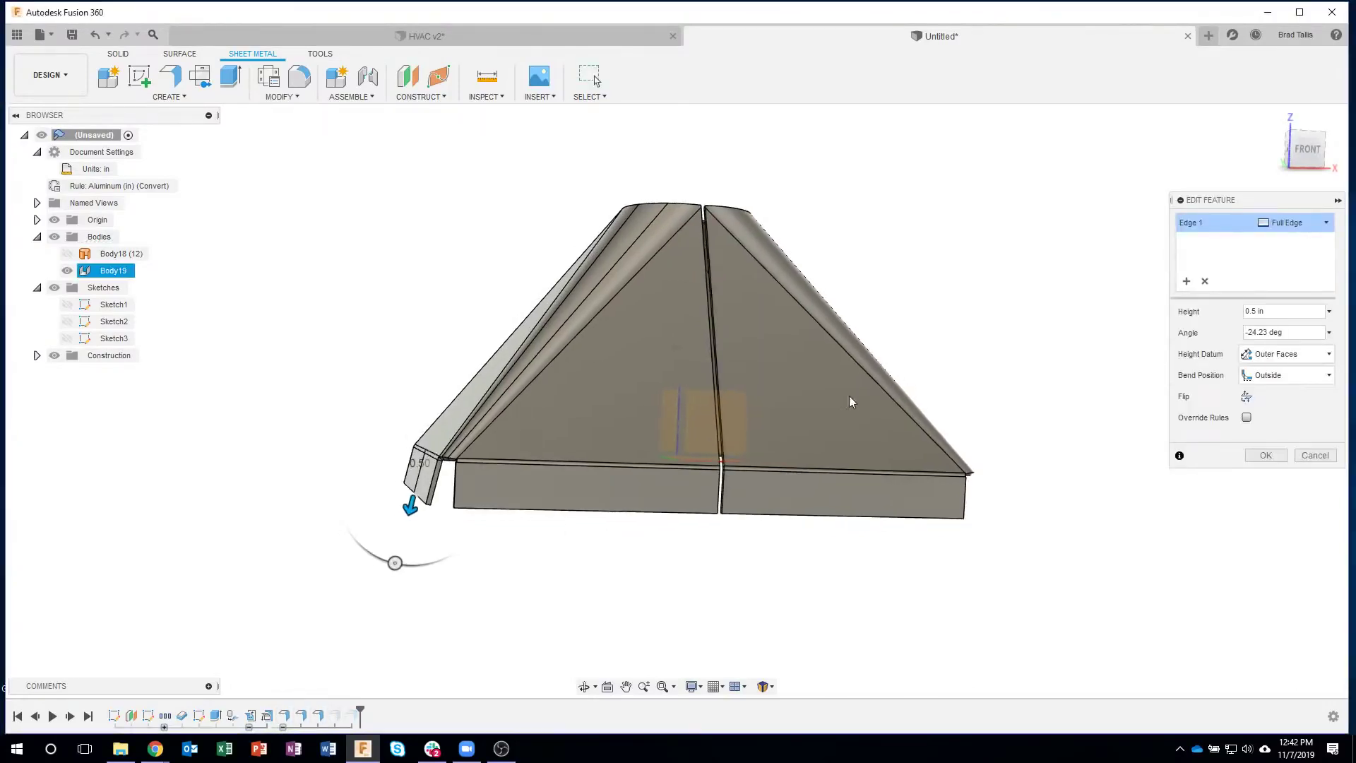
{"action": "middle_click_drag", "start_coordinate": [851, 396], "coordinate": [1323, 334], "text": "shift"}
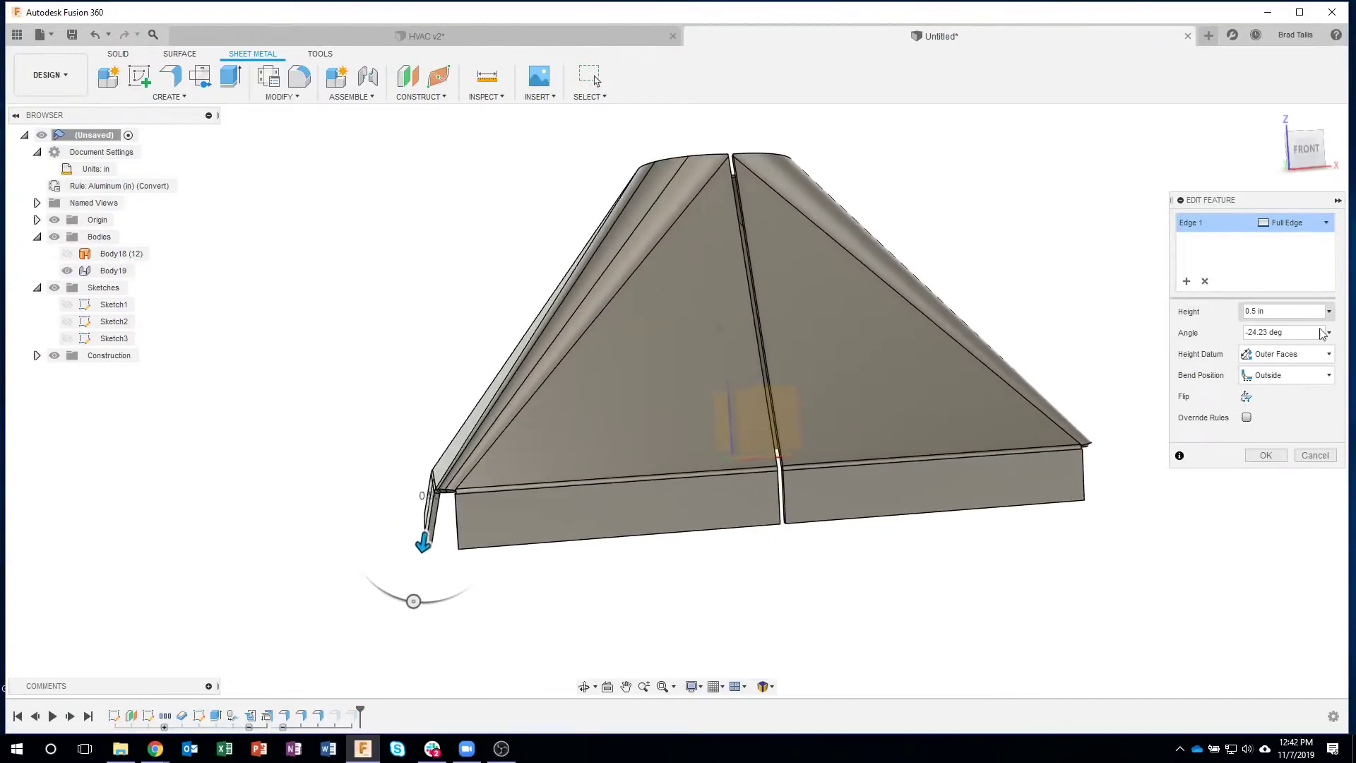
{"action": "left_click", "coordinate": [1331, 334]}
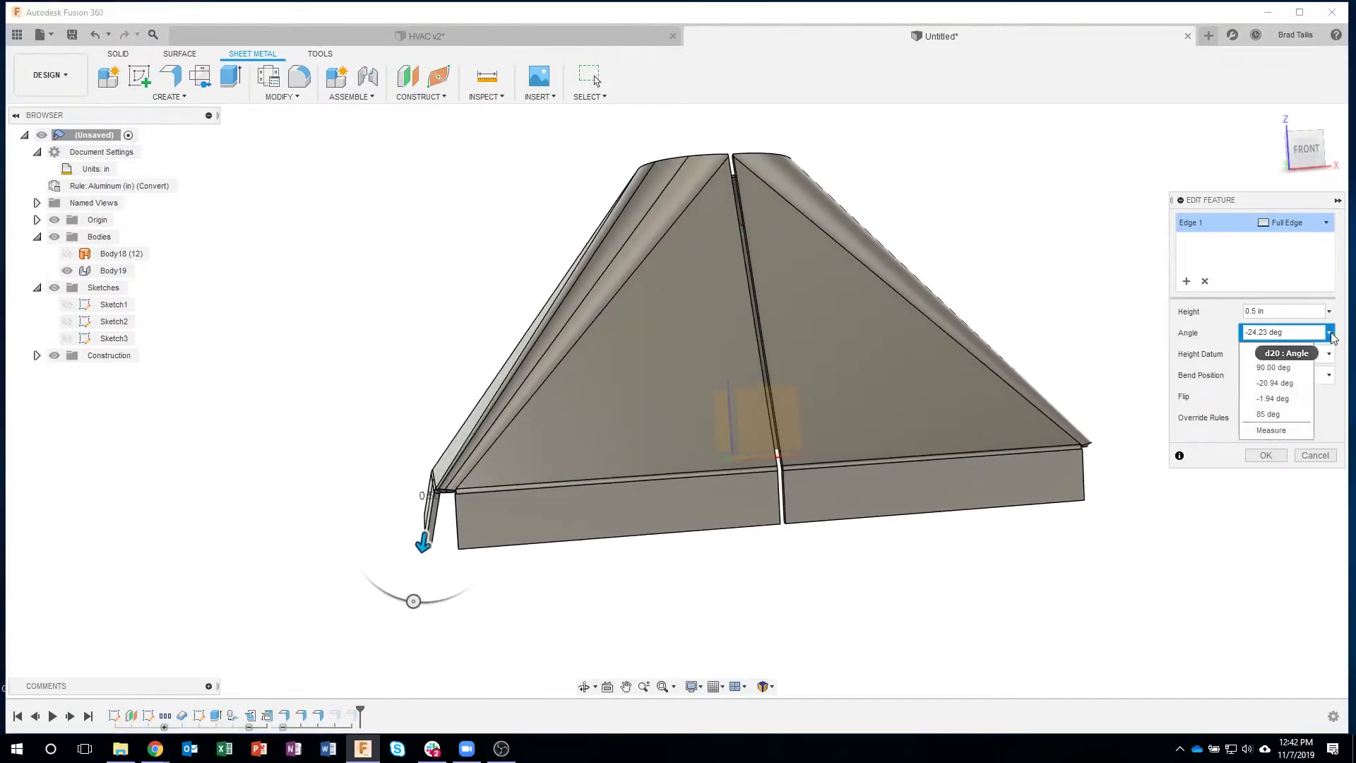
{"action": "left_click", "coordinate": [1271, 431]}
{"action": "middle_click_drag", "start_coordinate": [848, 424], "coordinate": [720, 415], "text": "shift"}
{"action": "left_click", "coordinate": [497, 417]}
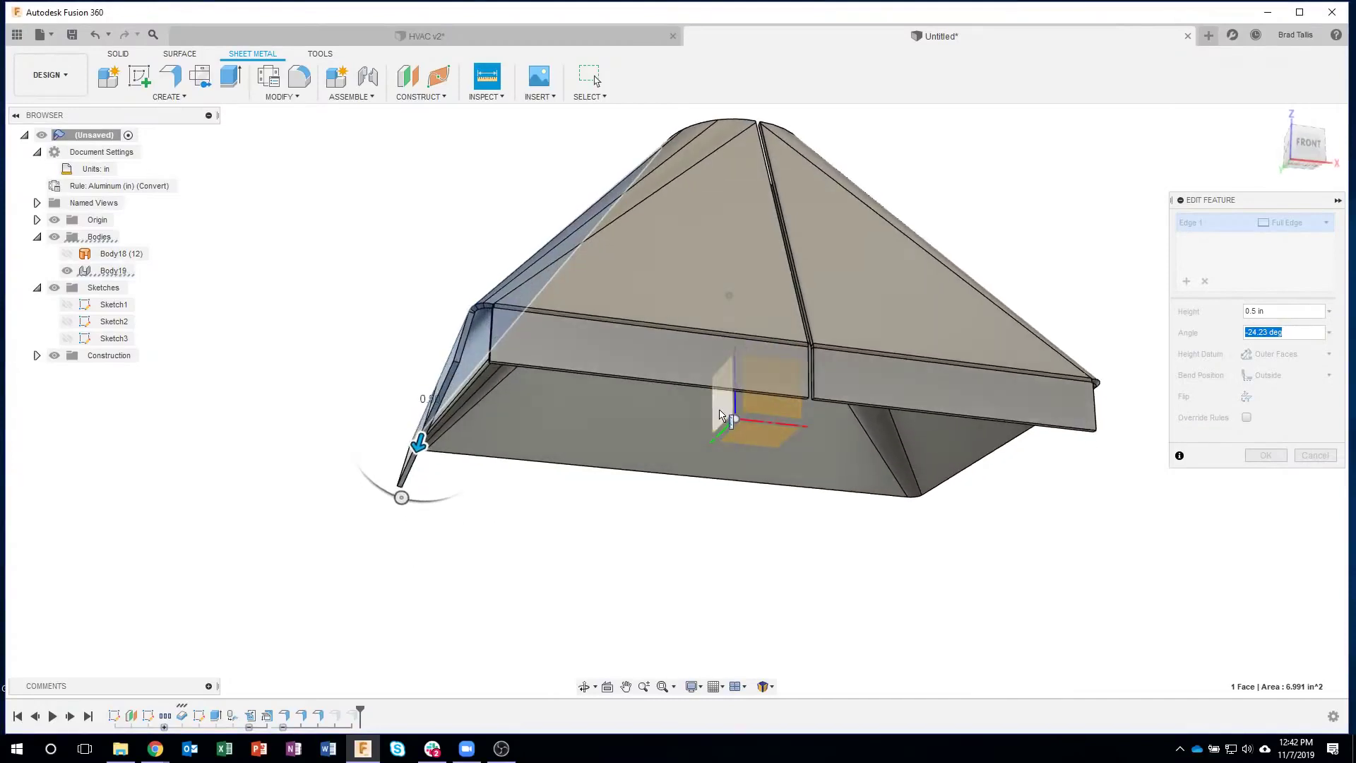
{"action": "left_click", "coordinate": [721, 416]}
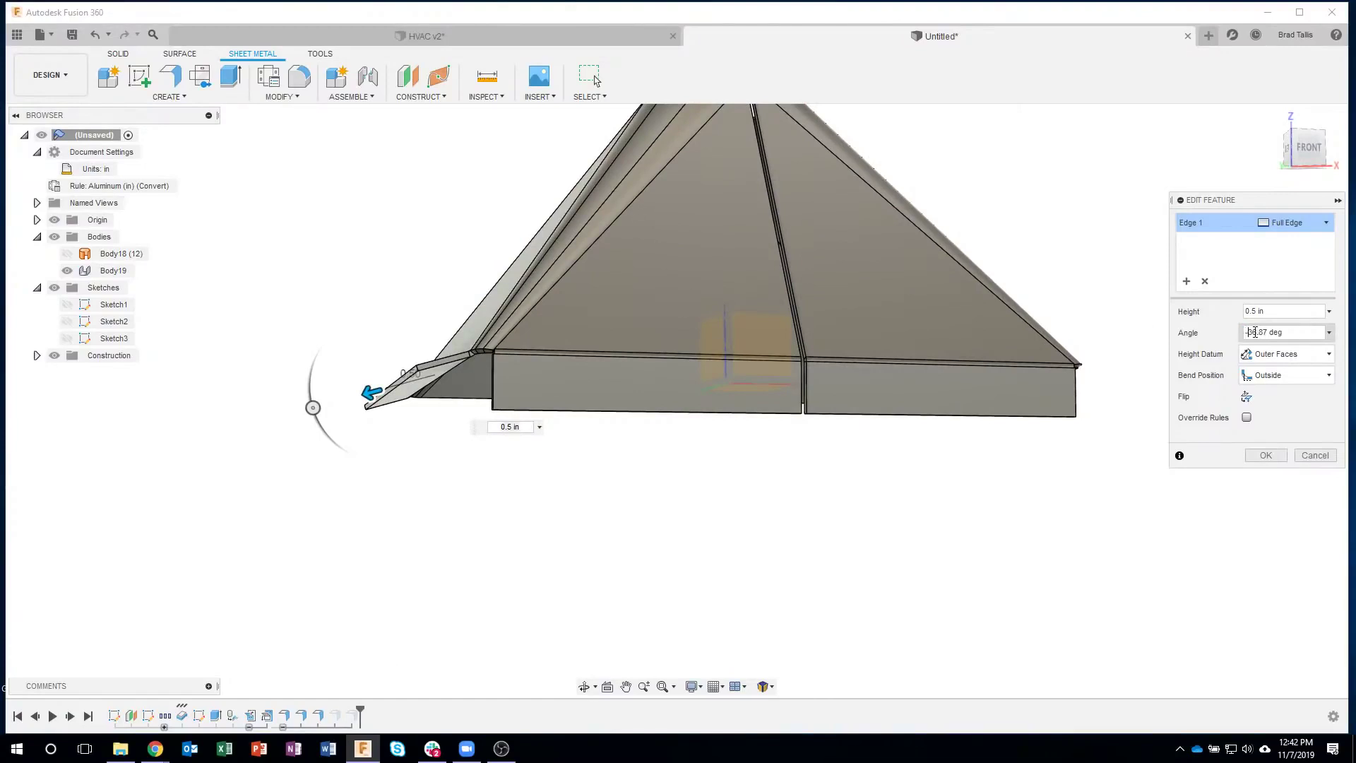
{"action": "middle_click_drag", "start_coordinate": [851, 327], "coordinate": [466, 417], "text": "shift"}
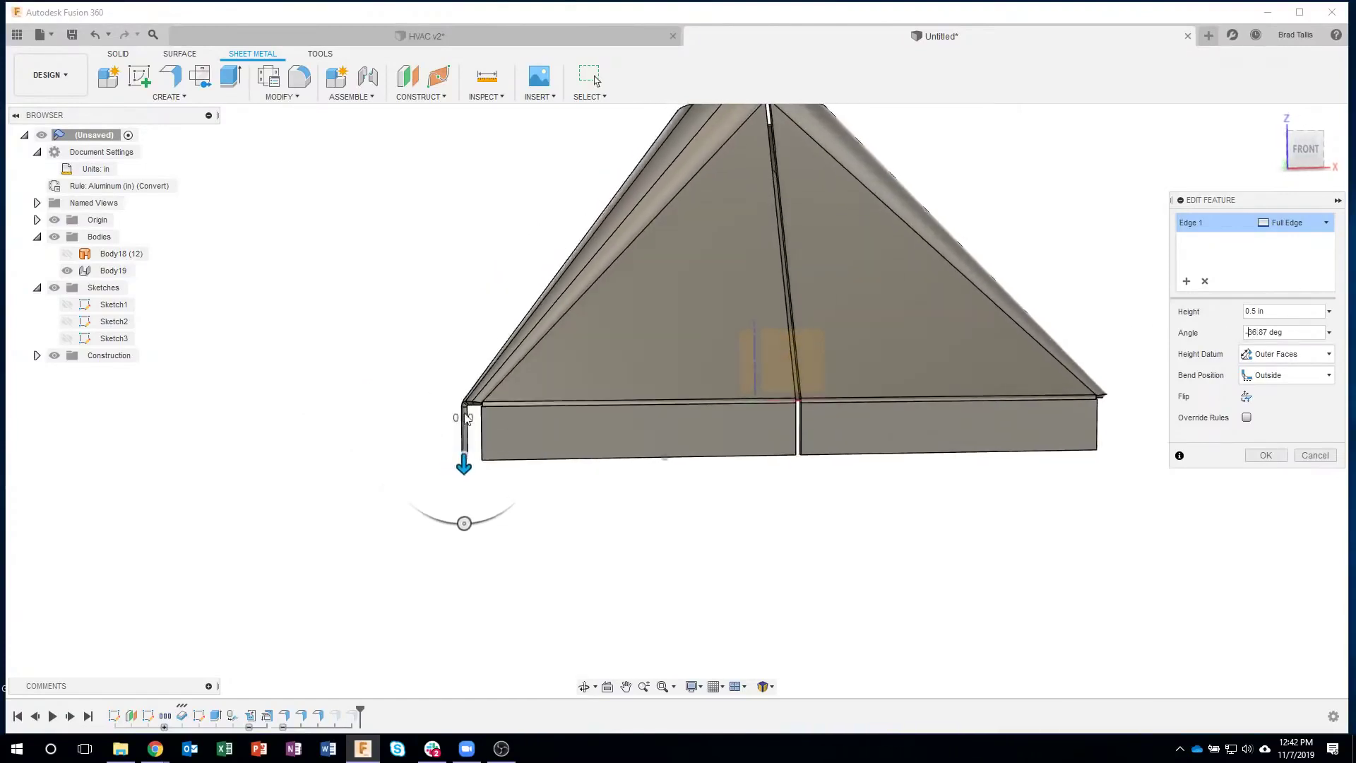
{"action": "middle_click_drag", "start_coordinate": [782, 499], "coordinate": [1271, 457], "text": "shift"}
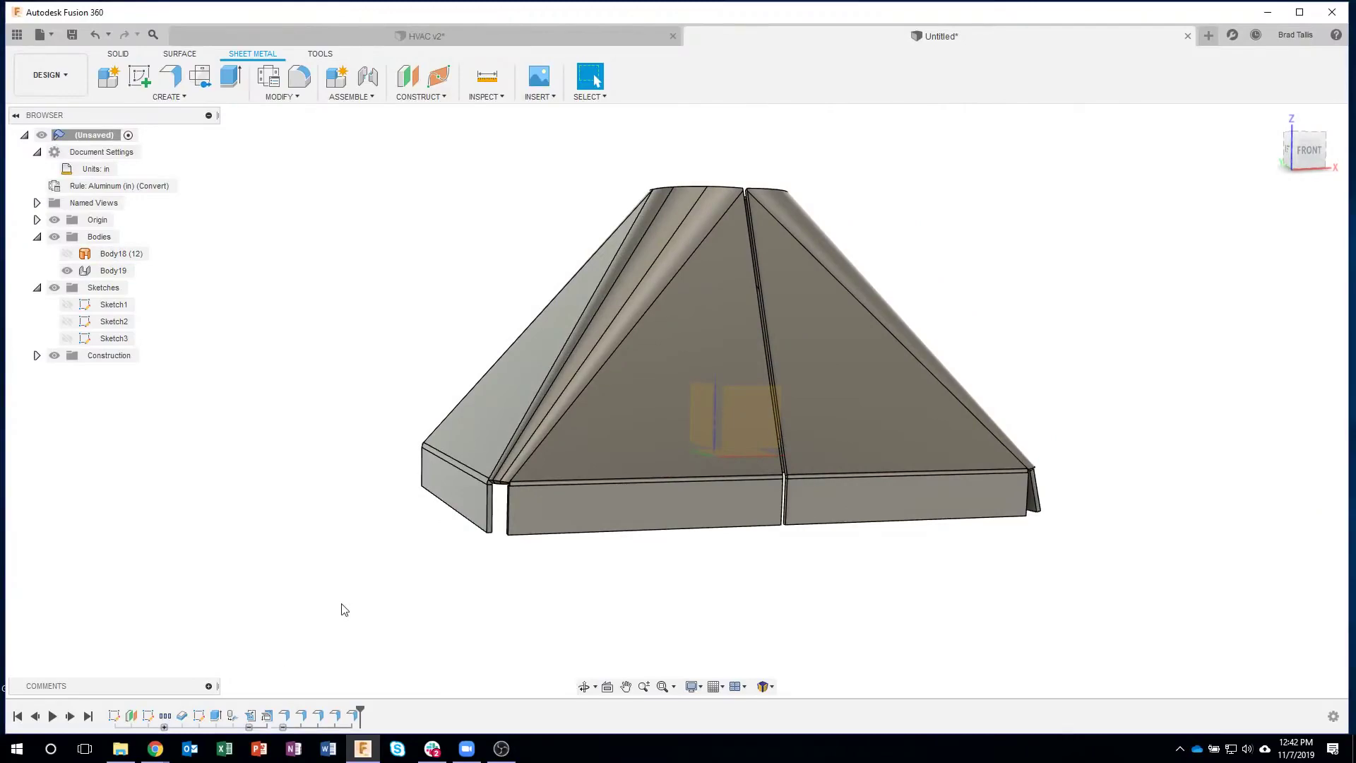
{"action": "middle_click_drag", "start_coordinate": [344, 609], "coordinate": [318, 505], "text": "shift"}
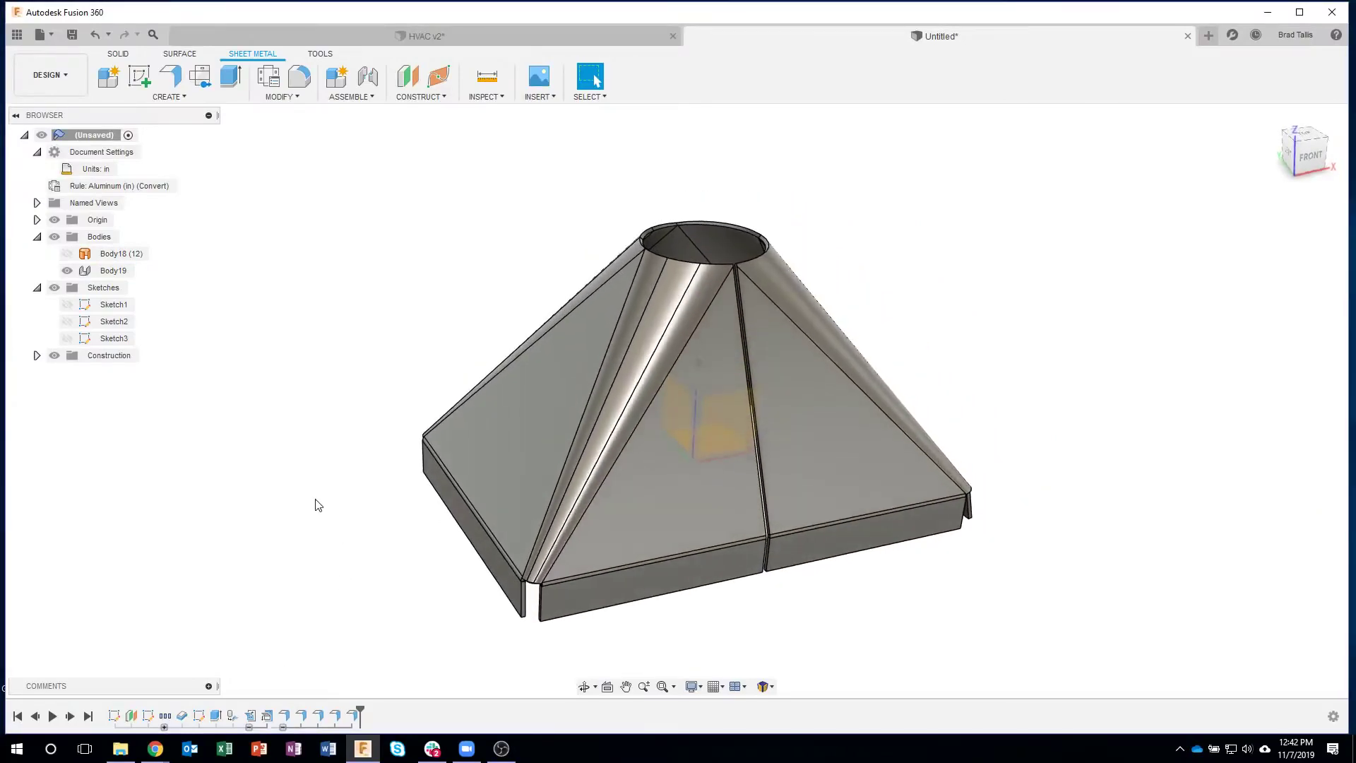